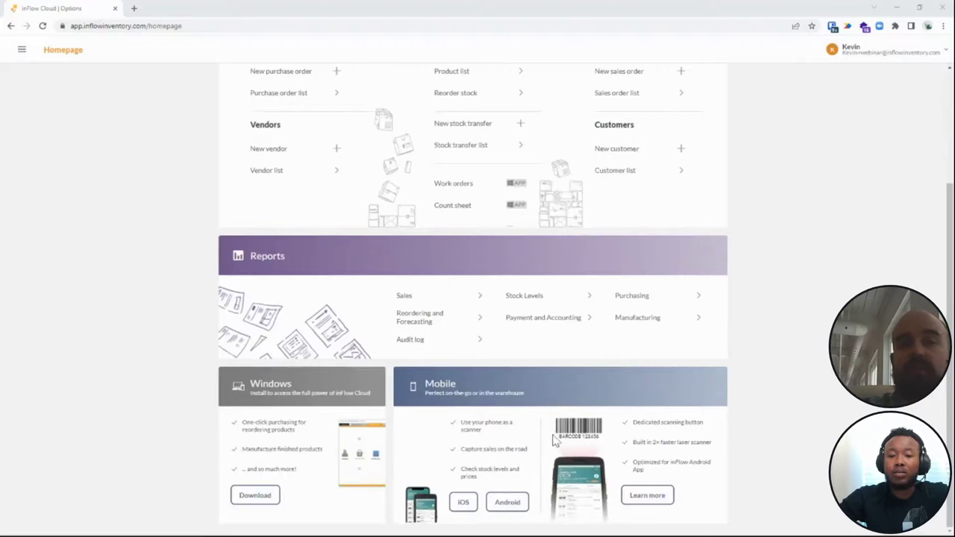
- Check the purchase order list, product list and customer list for existing records
scroll(497, 445, "up", 3)
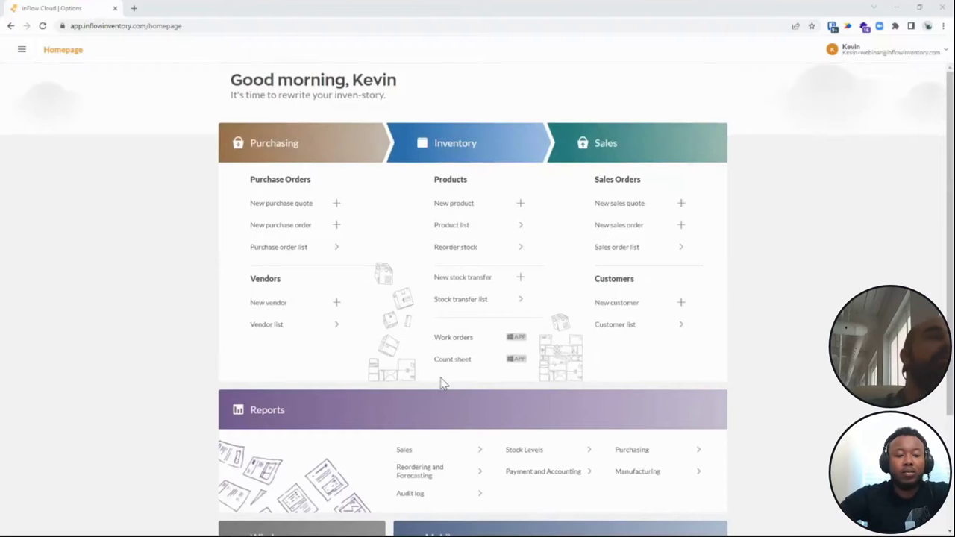
left_click(300, 254)
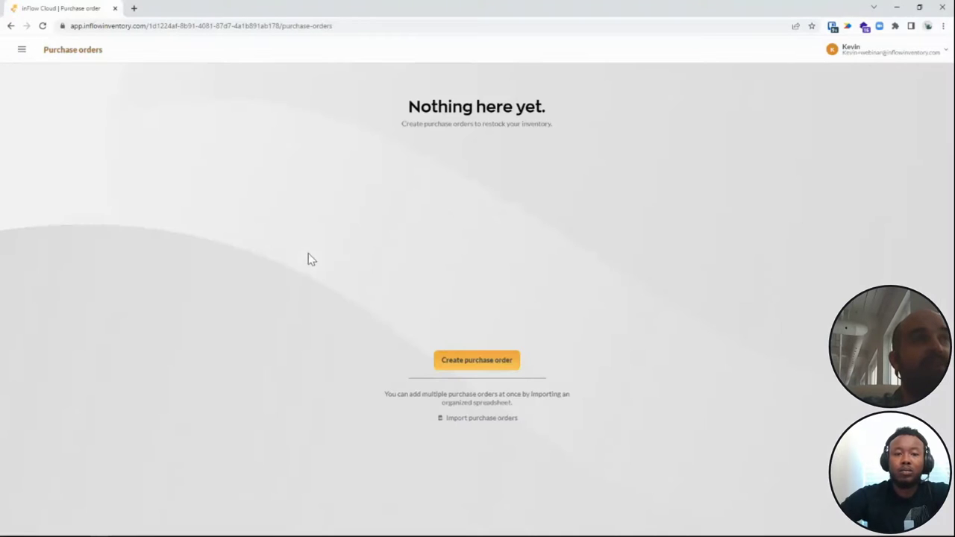
left_click(22, 49)
scroll(89, 351, "down", 1)
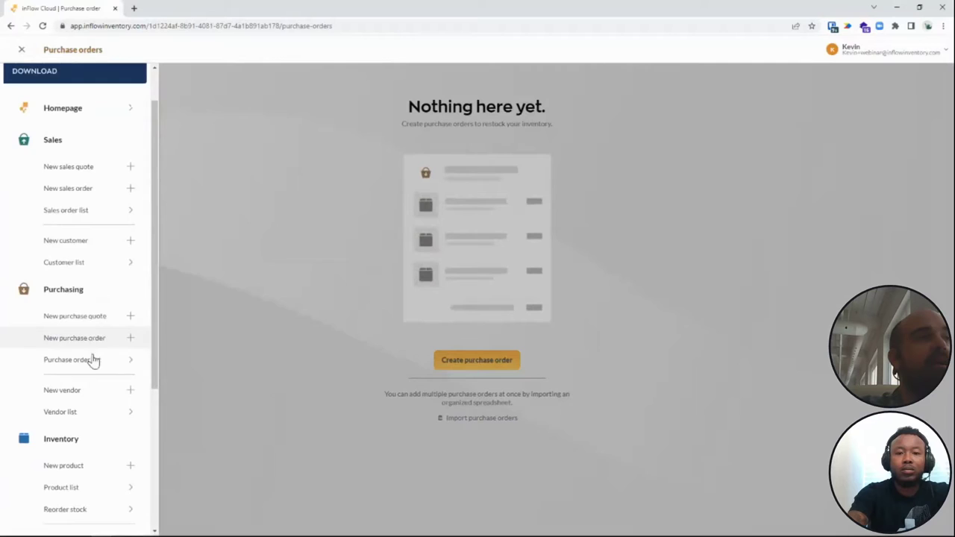
left_click(75, 486)
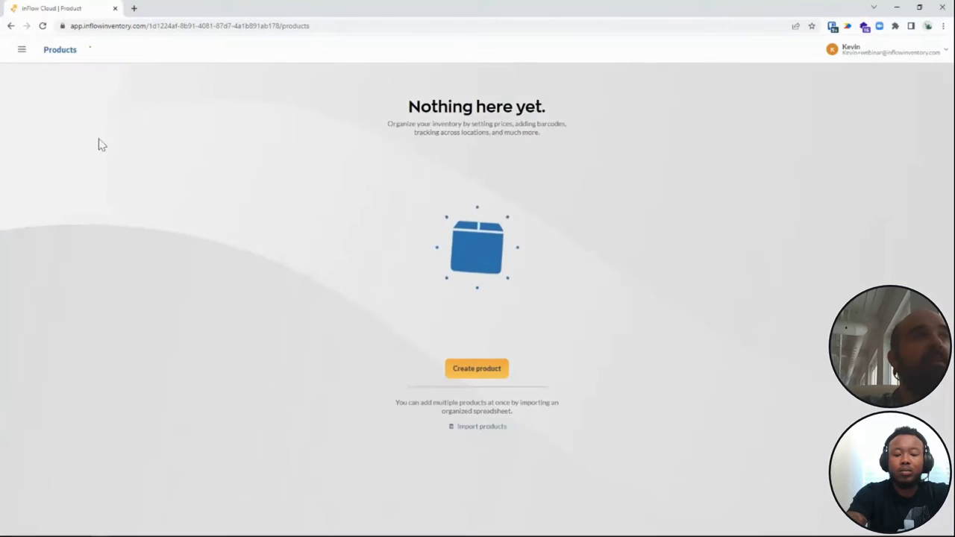
left_click(23, 52)
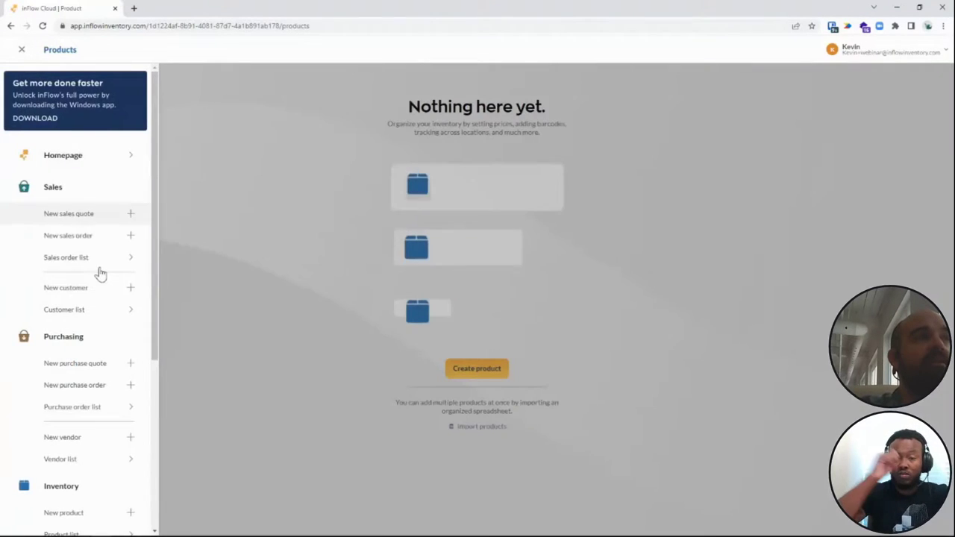
left_click(113, 312)
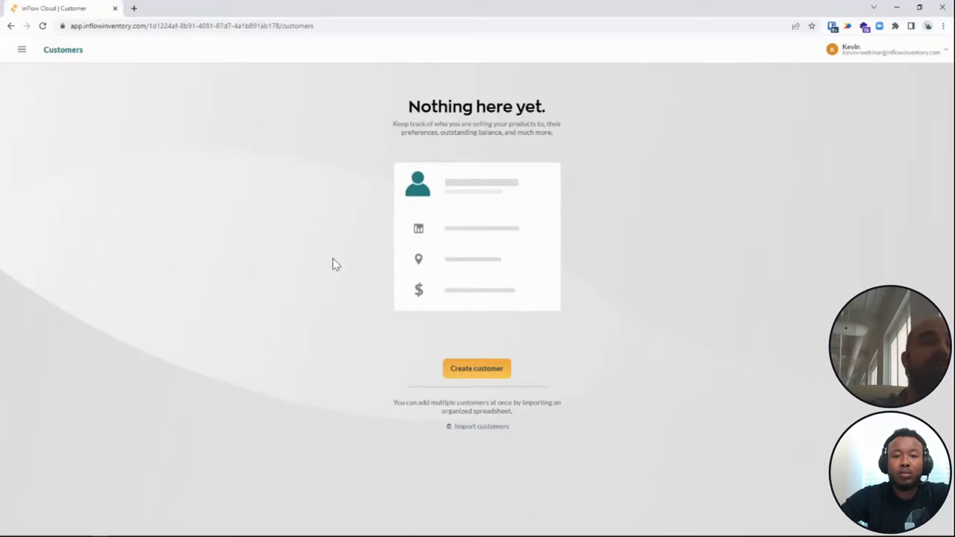
- Reveal the Import option in the main navigation
left_click(22, 50)
scroll(93, 178, "down", 3)
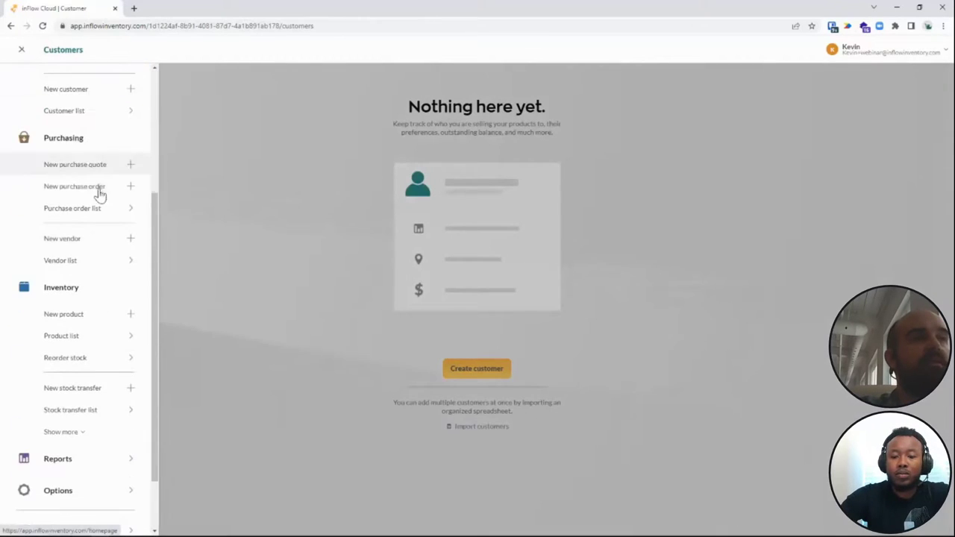
scroll(126, 358, "down", 1)
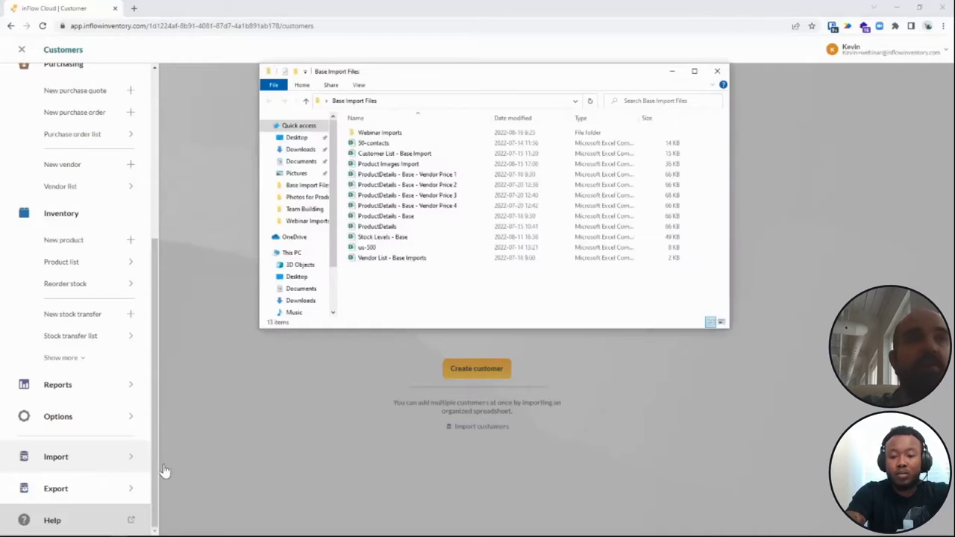
- Open the Customer List file from the Webinar Imports folder in Excel
double_click(401, 133)
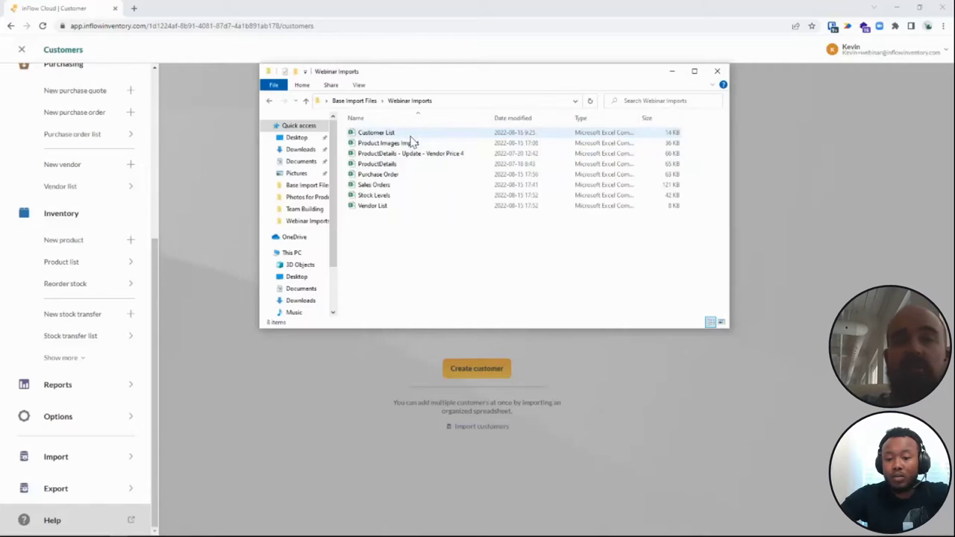
left_click(411, 139)
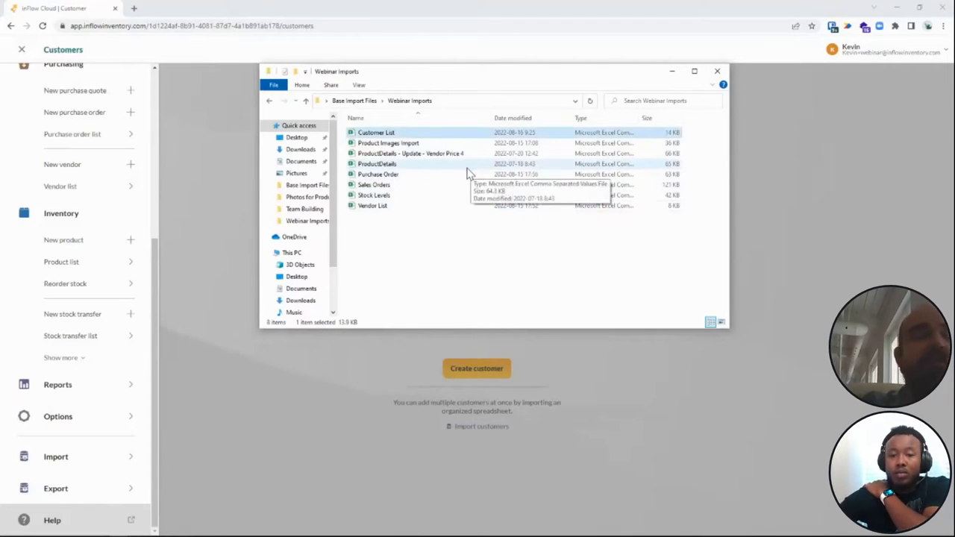
key("Return")
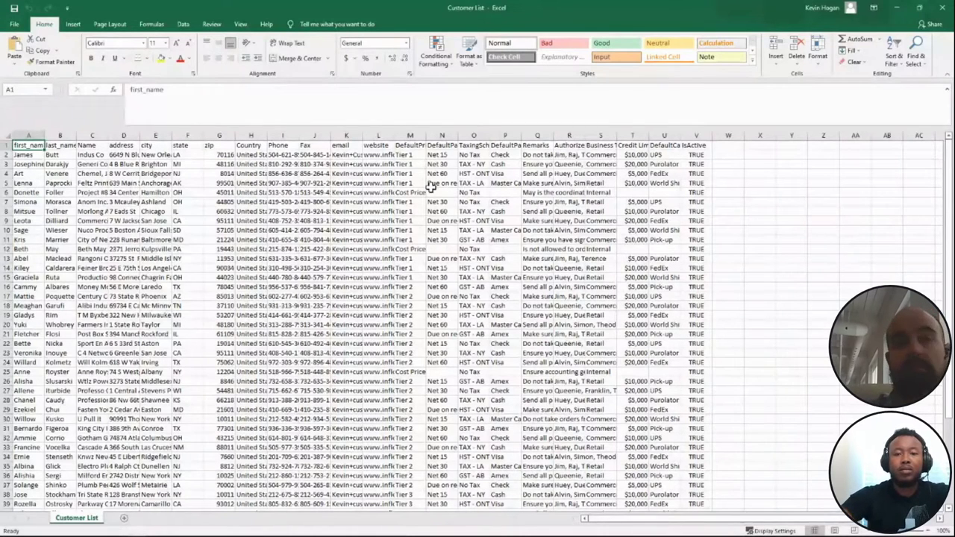
- Insert a new column C before the Name column and head it ContactName
right_click(91, 135)
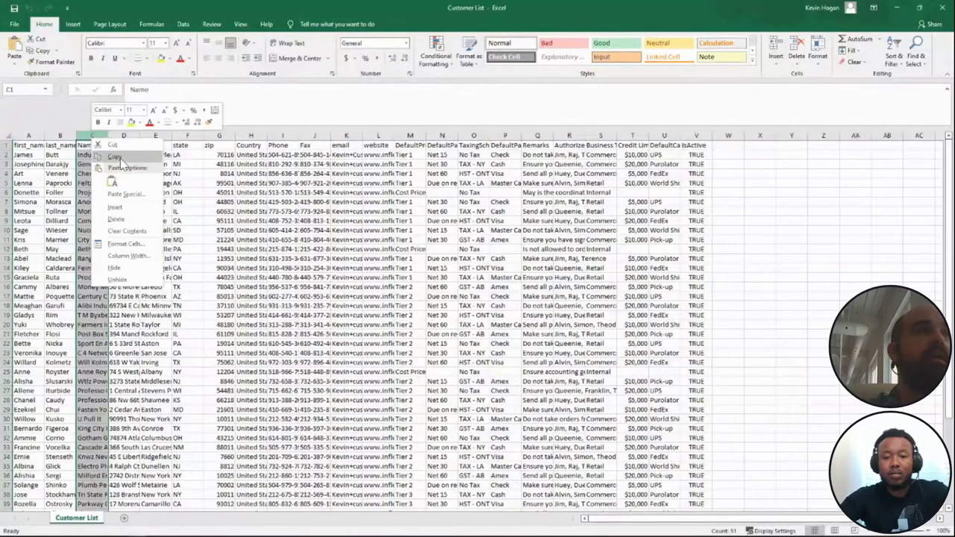
left_click(116, 207)
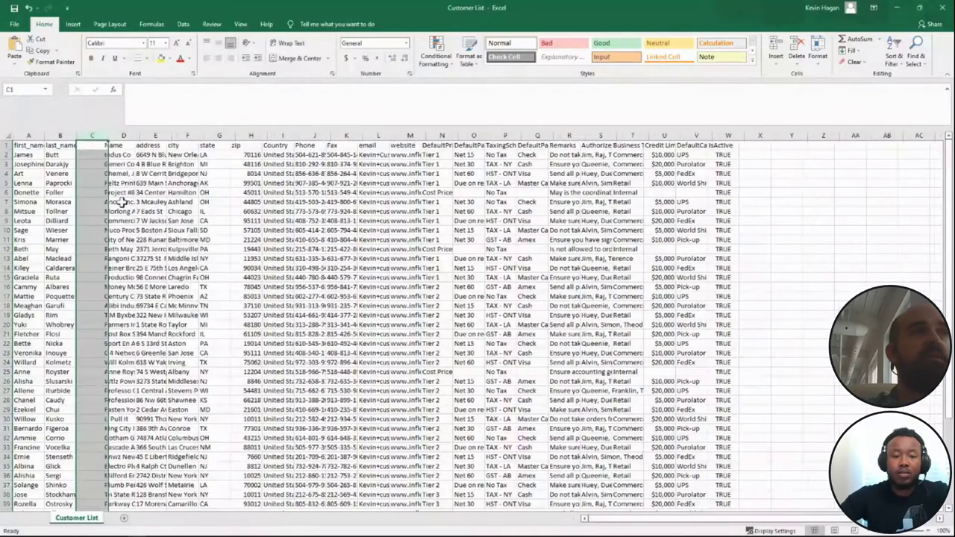
left_click(82, 148)
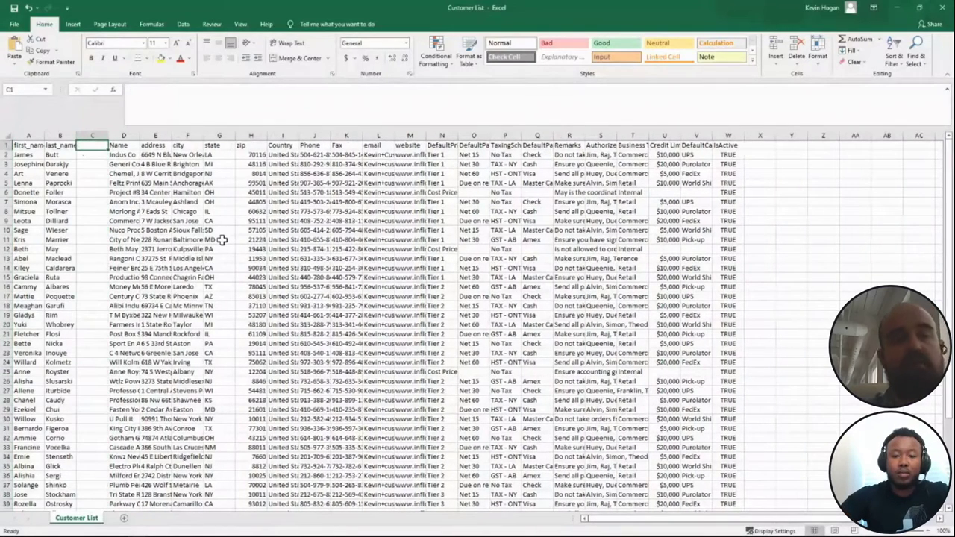
type("ContactName")
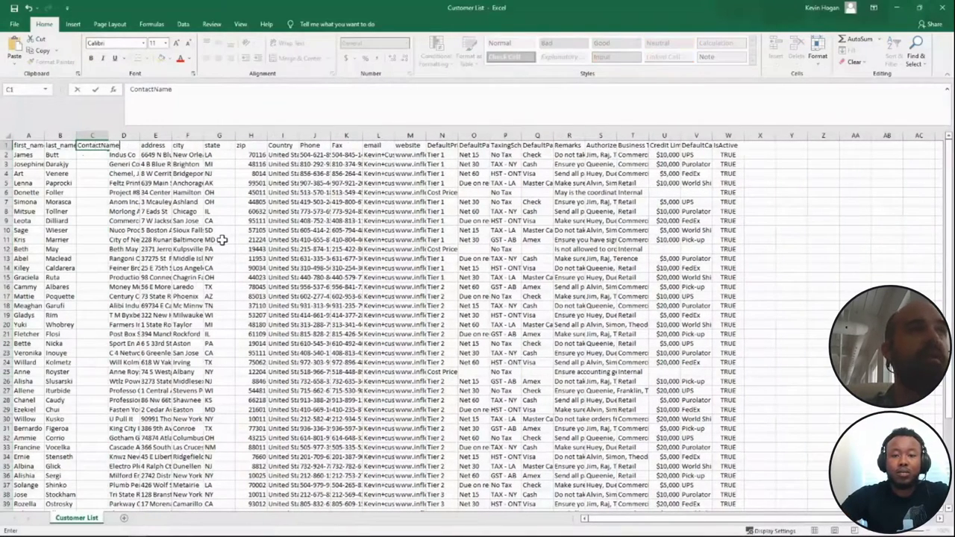
key("Return")
- Try to join the first and last name in C2 with the formula =CONCATENATE(A2, ' ',B2)
key("Right")
key("Left")
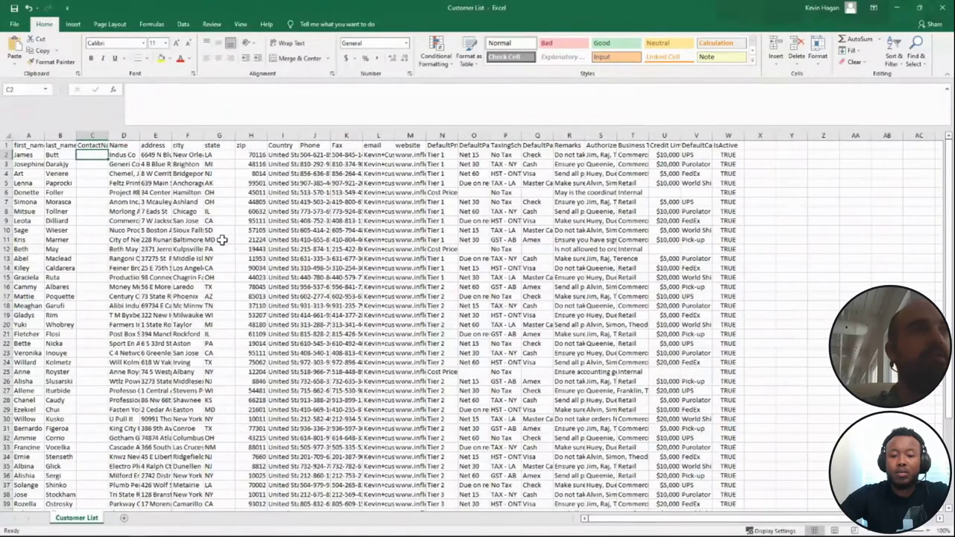
type("=Con")
key("Tab")
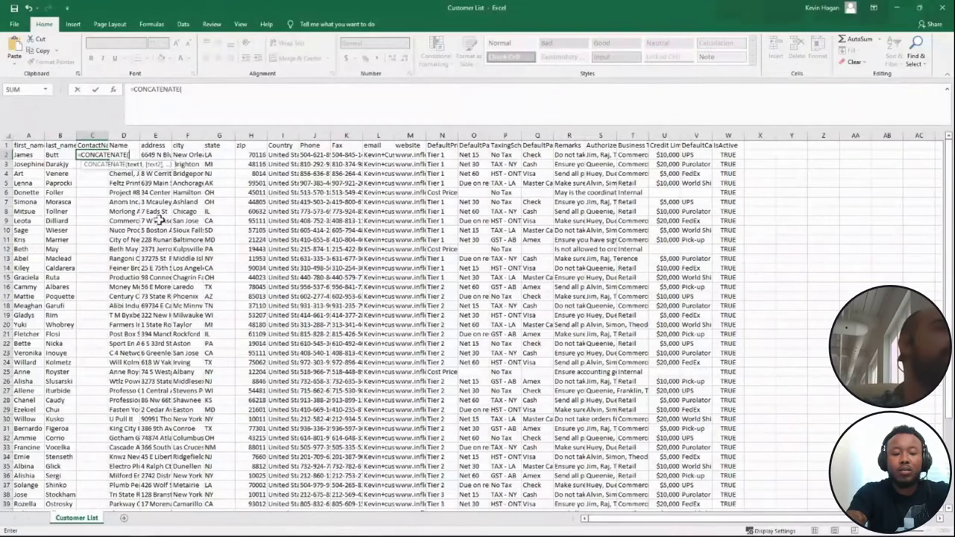
left_click(34, 156)
type(",")
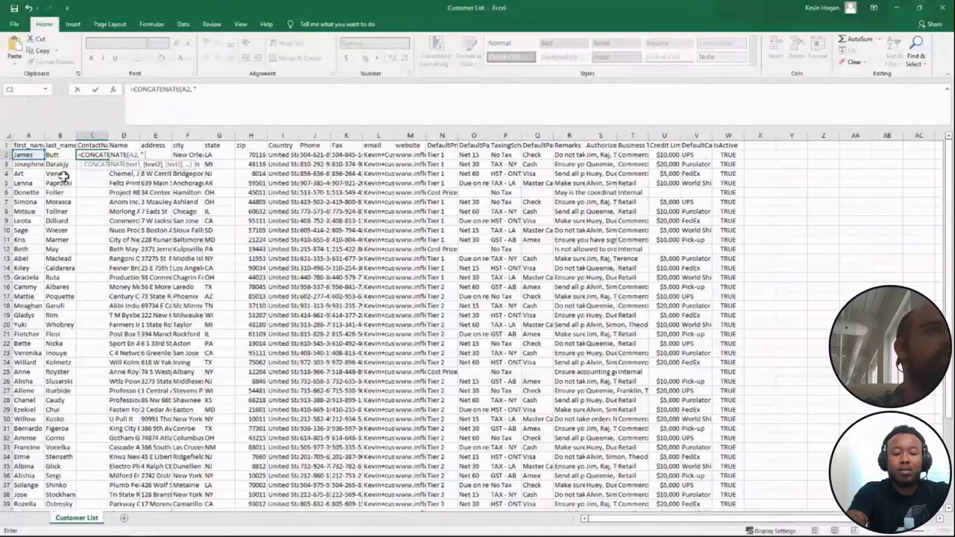
type("\" \"")
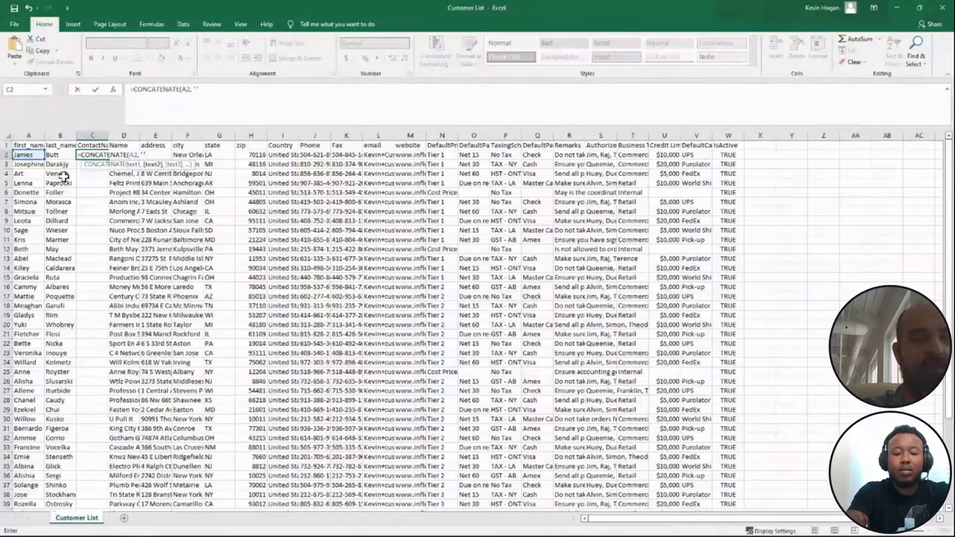
type(",")
left_click(60, 155)
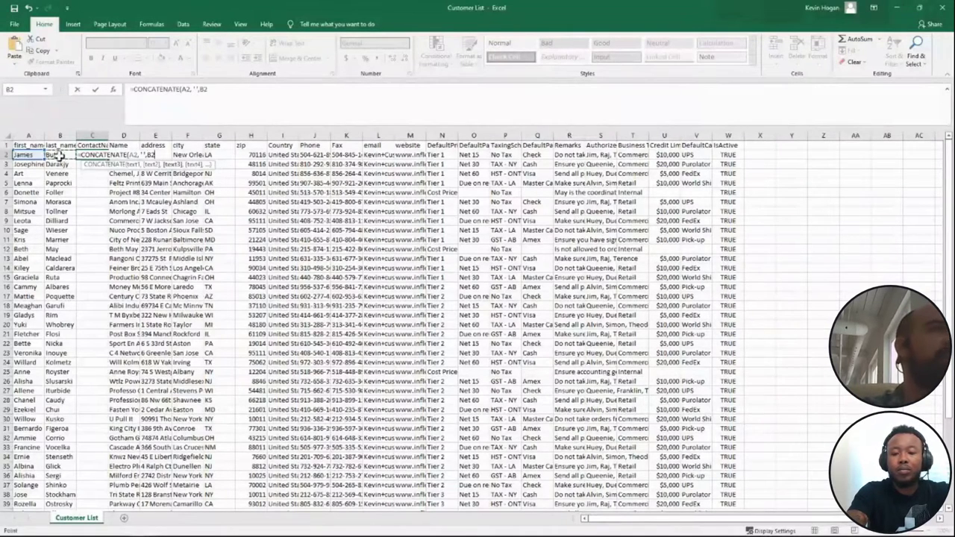
key("Return")
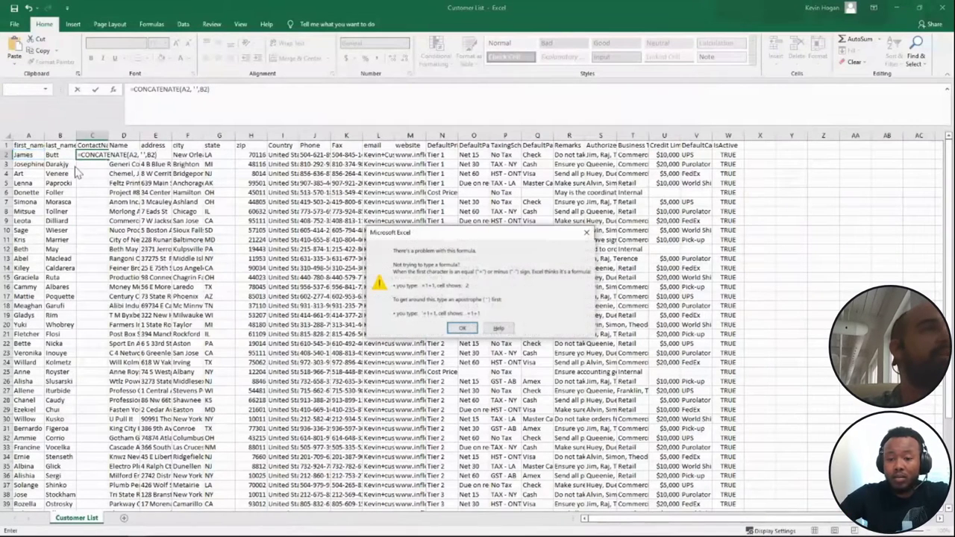
key("Return")
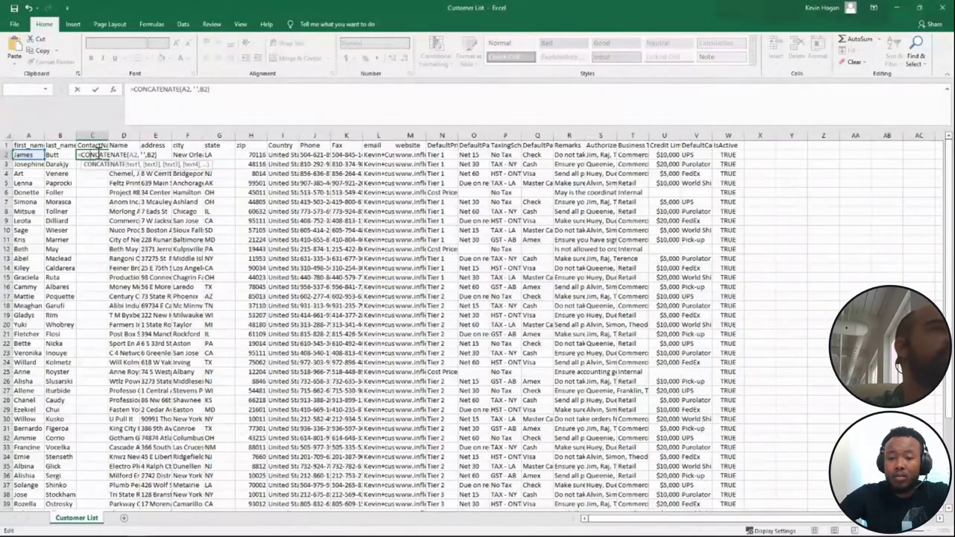
- Correct the separator in C2 to a double-quoted space, giving =CONCATENATE(A2, " ",B2)
left_click(200, 89)
key("BackSpace")
key("BackSpace")
key("BackSpace")
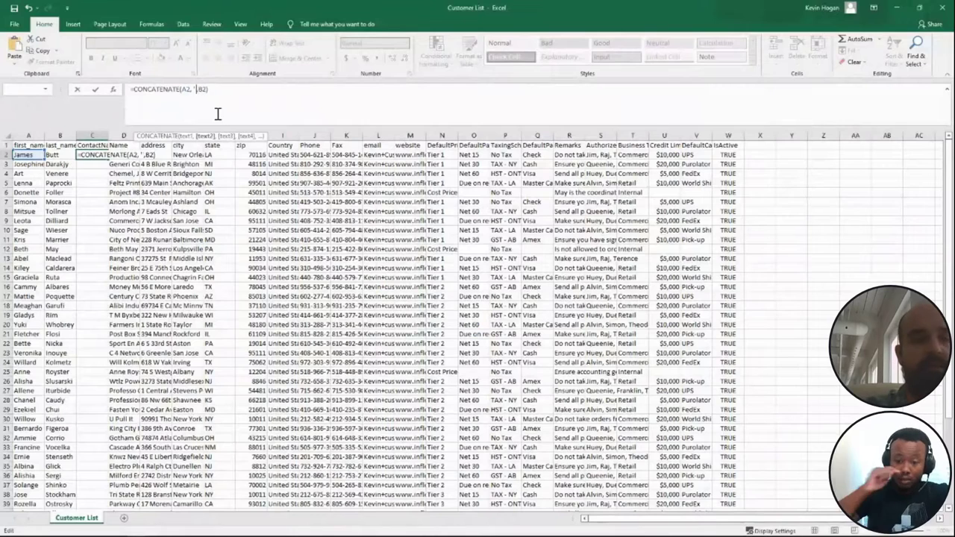
type("\" \"")
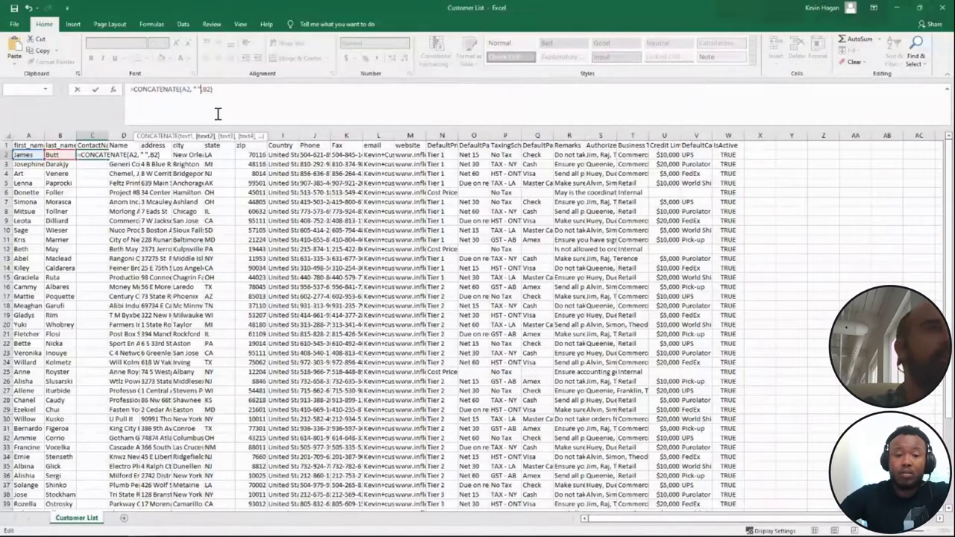
key("Return")
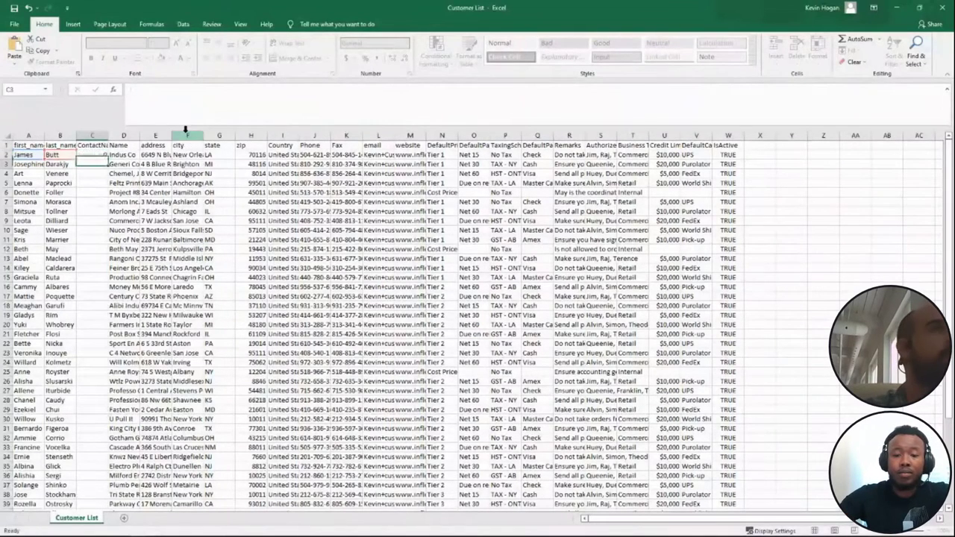
- Fit column C to its contents and fill the ContactName formula down from C2 to row 51
double_click(108, 135)
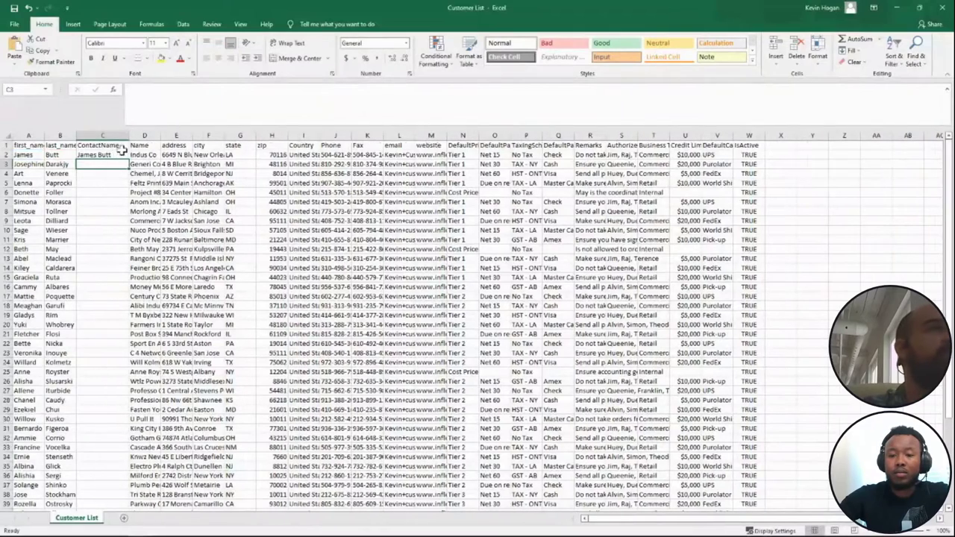
left_click(97, 154)
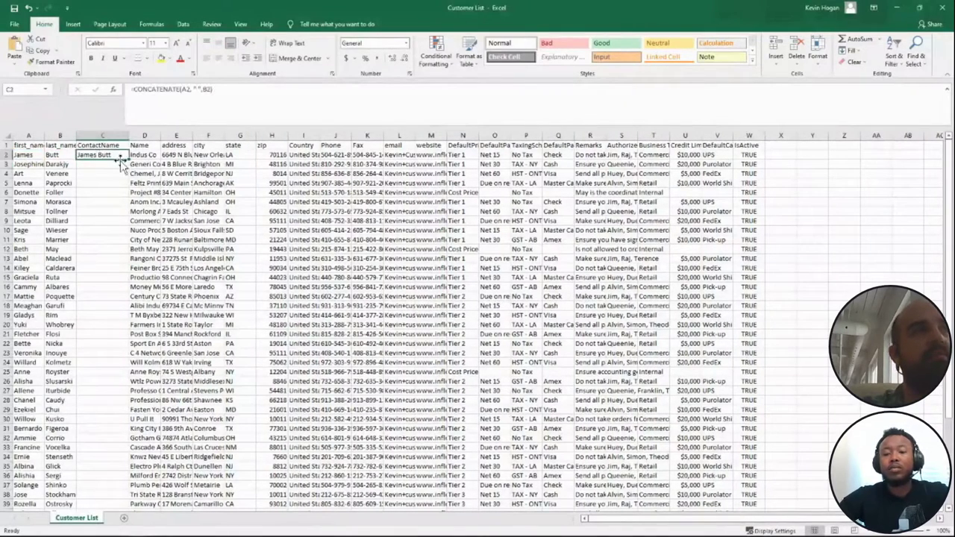
left_click_drag(130, 159, 100, 495)
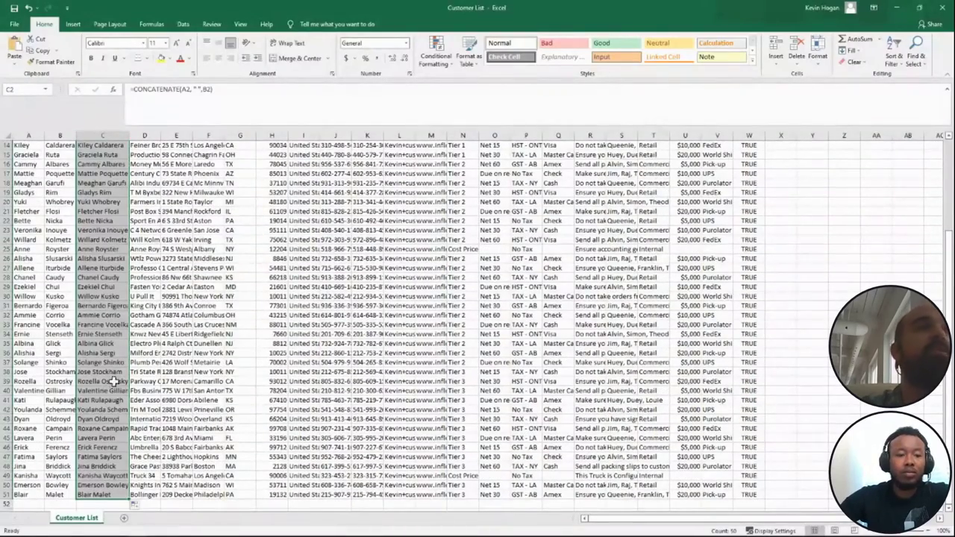
scroll(95, 340, "up", 4)
scroll(95, 340, "up", 2)
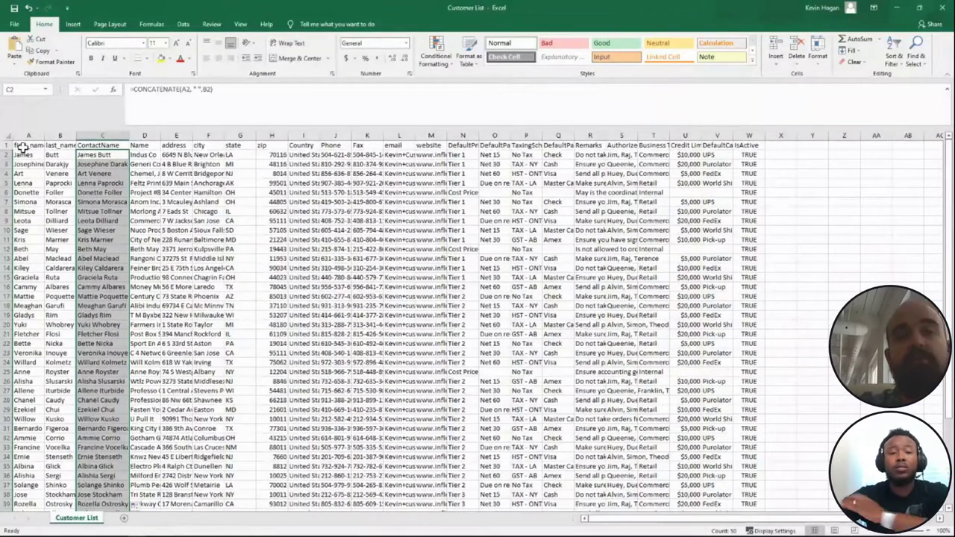
- Prefix the first_name and last_name headers with X, making them Xfirst_name and Xlast_name
left_click(22, 147)
left_click(132, 91)
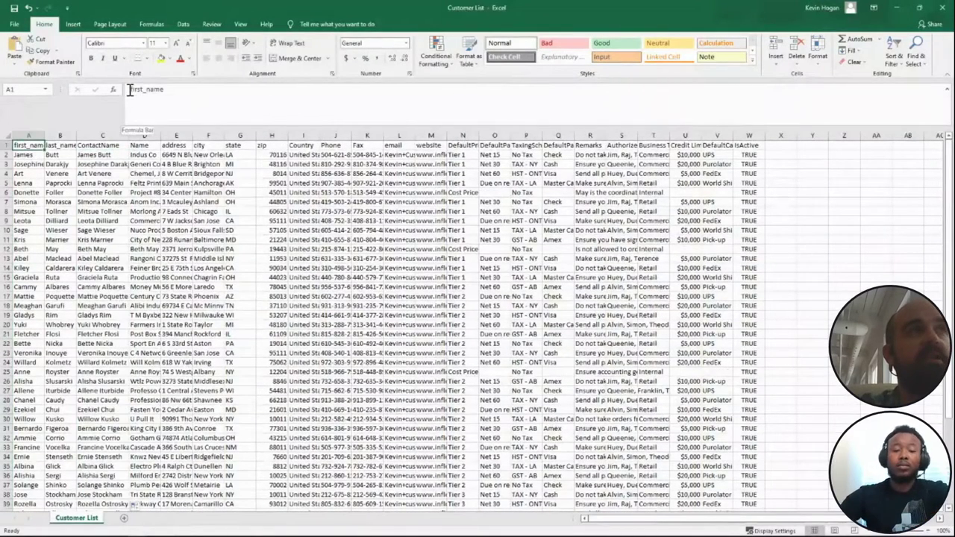
type("X")
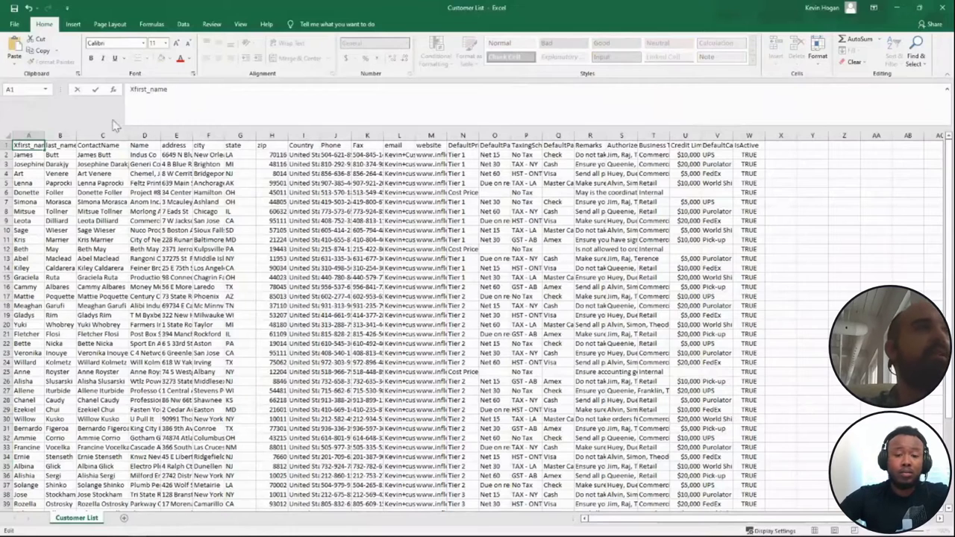
left_click(75, 144)
left_click(130, 89)
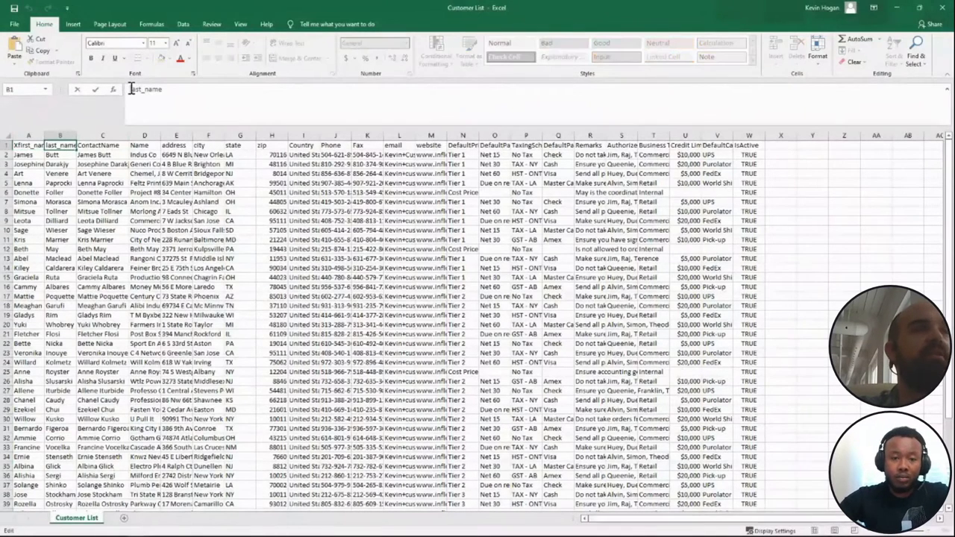
type("X")
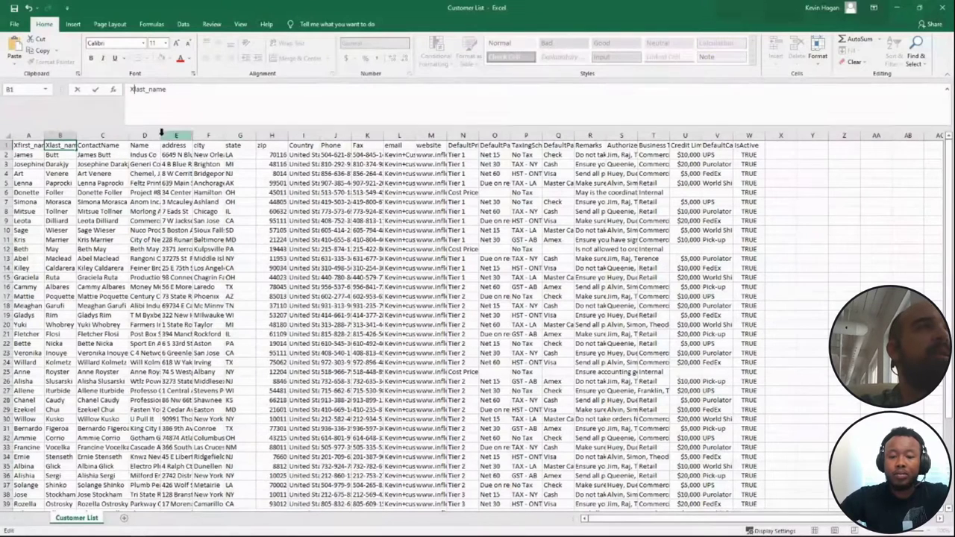
left_click(144, 163)
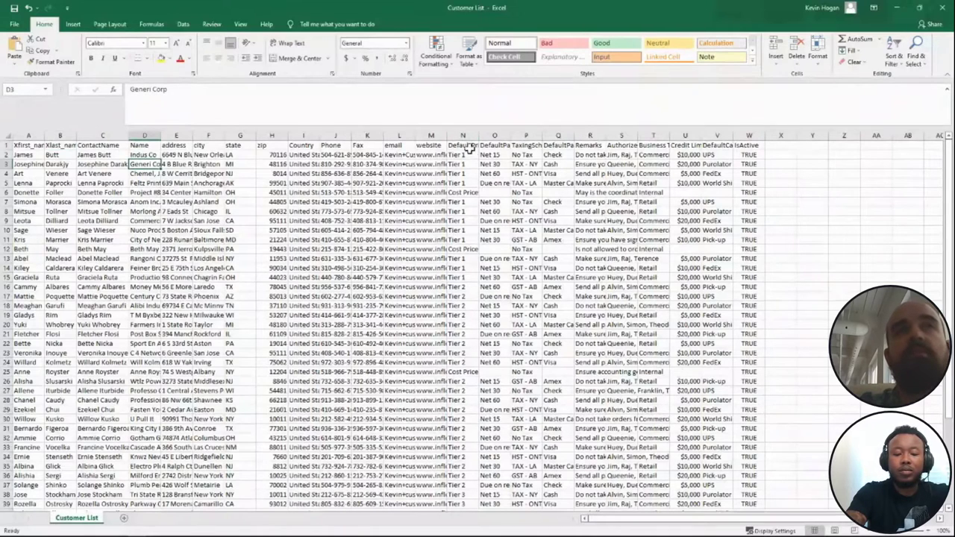
- Widen column N enough to read its default pricing scheme header
left_click_drag(478, 136, 510, 140)
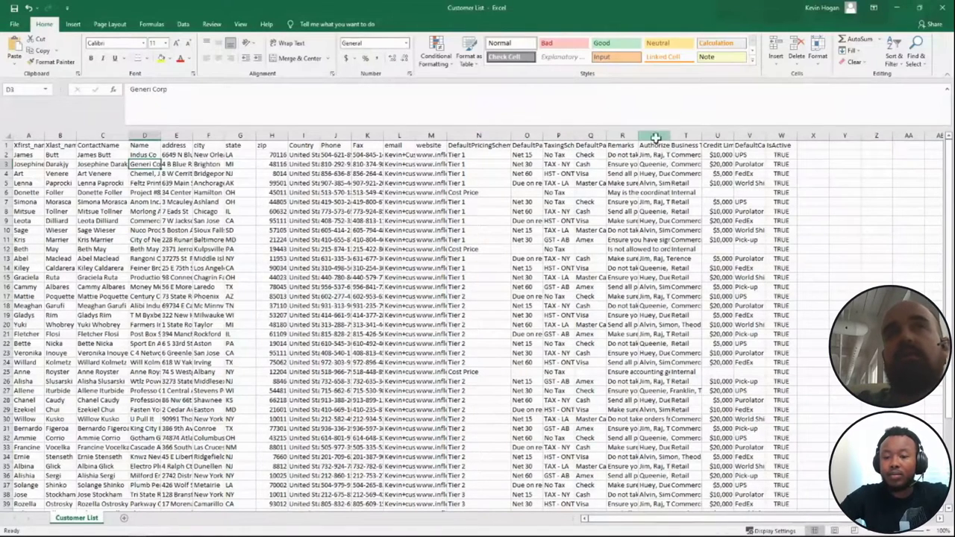
- Highlight the Authorized to Order, Business Type and Credit Limit columns, followed by the IsActive column
left_click_drag(654, 135, 730, 142)
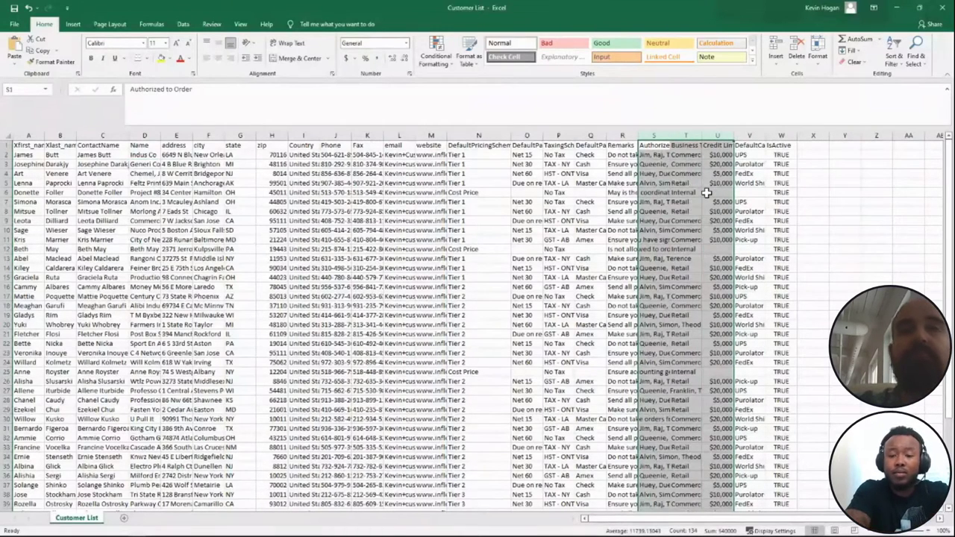
left_click(781, 136)
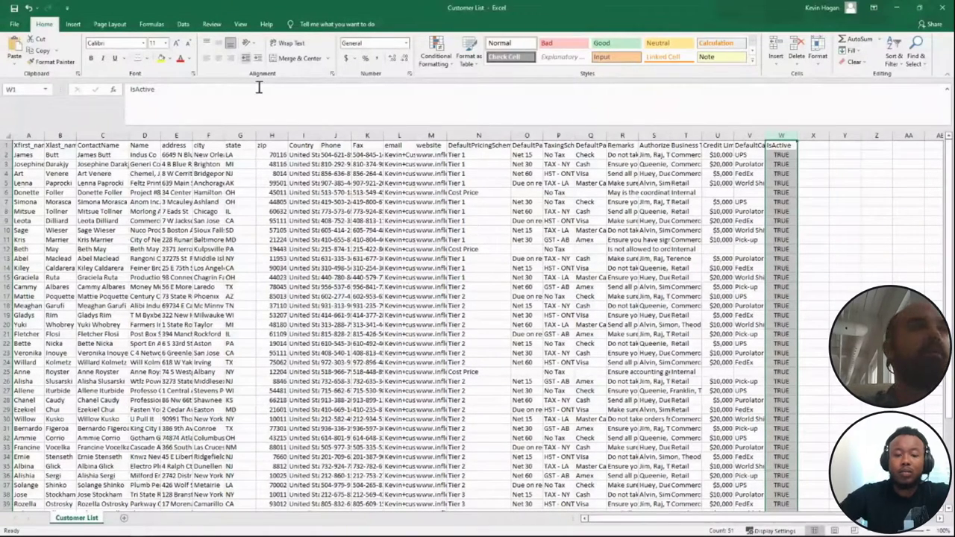
- Save the customer list under its current file name, keeping the CSV format
left_click(14, 9)
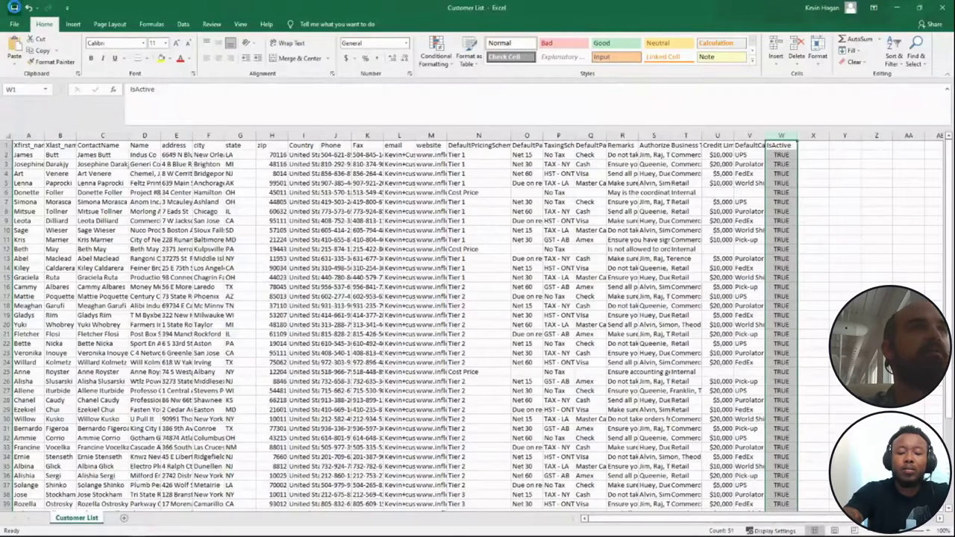
left_click(446, 303)
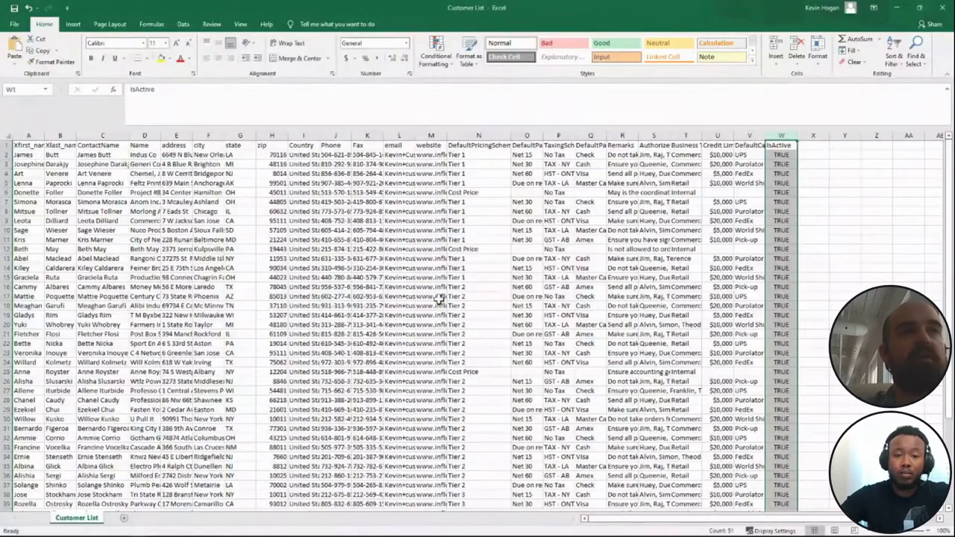
- Save a copy as Customer List in CSV (Comma delimited) format in the Webinar Imports folder, replacing the existing file and keeping that format
left_click(12, 24)
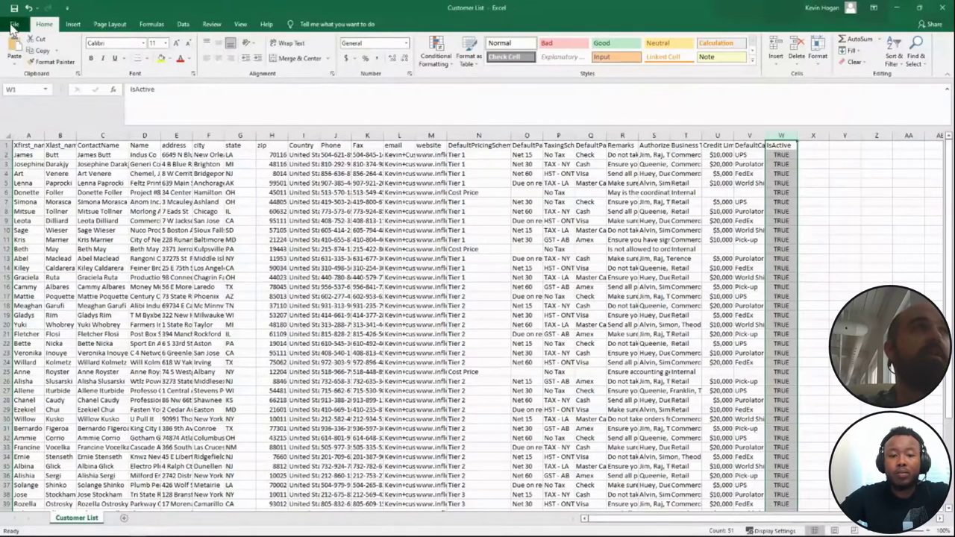
left_click(27, 159)
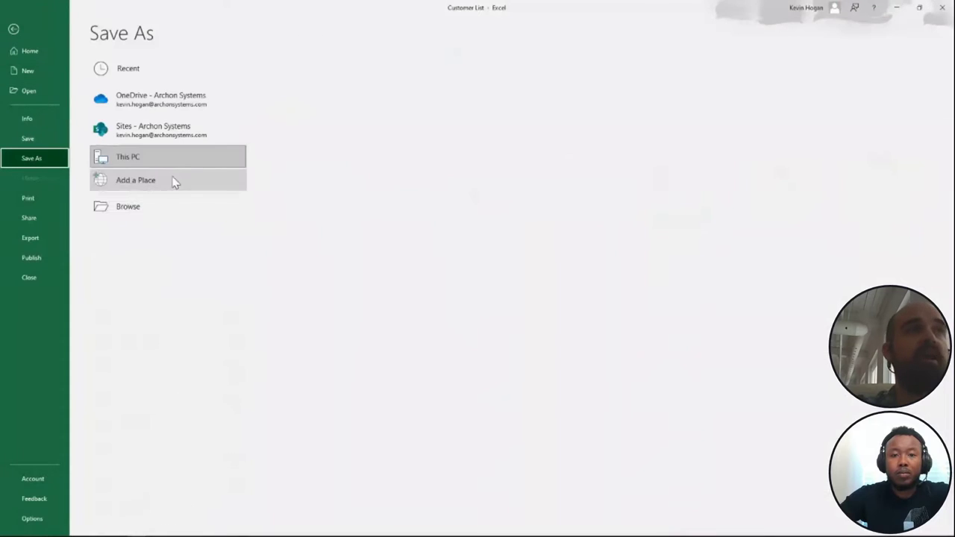
left_click(371, 119)
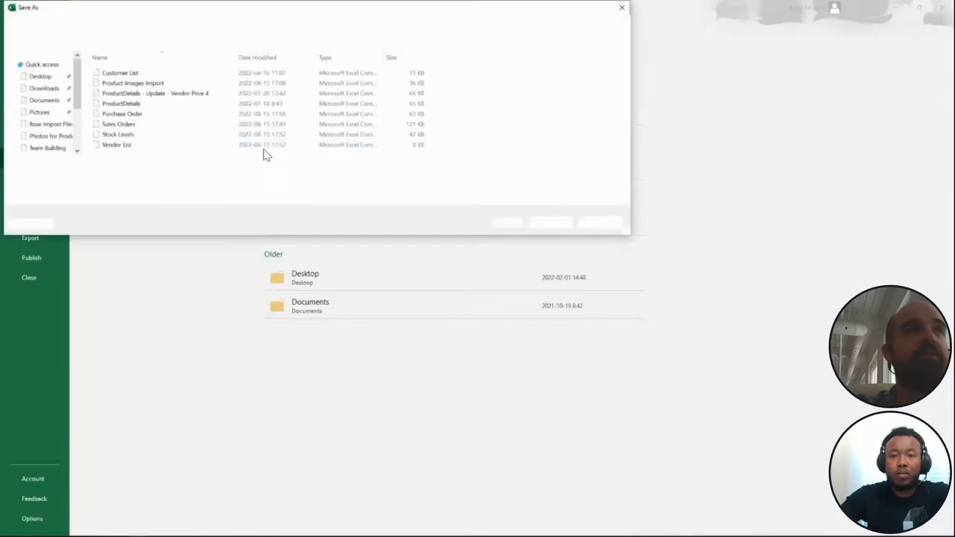
left_click(151, 179)
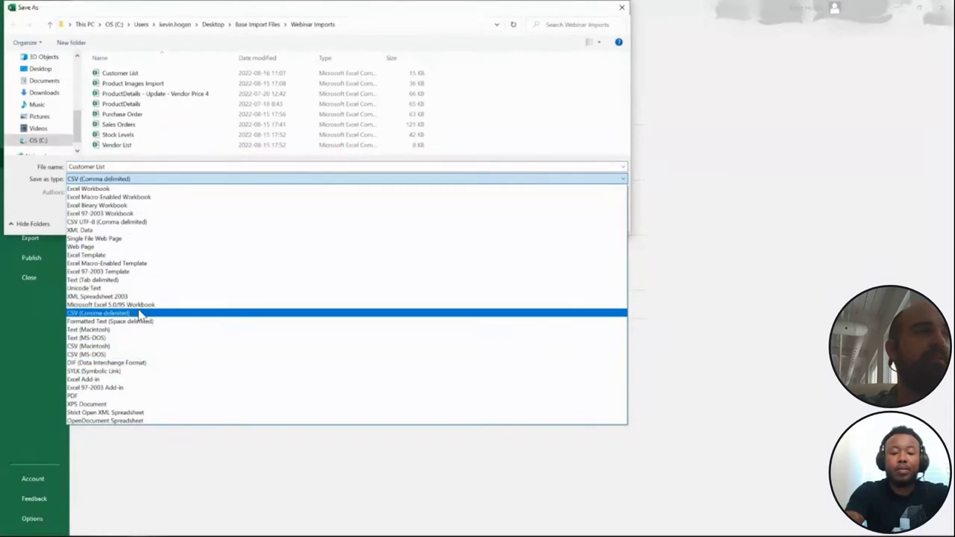
left_click(200, 313)
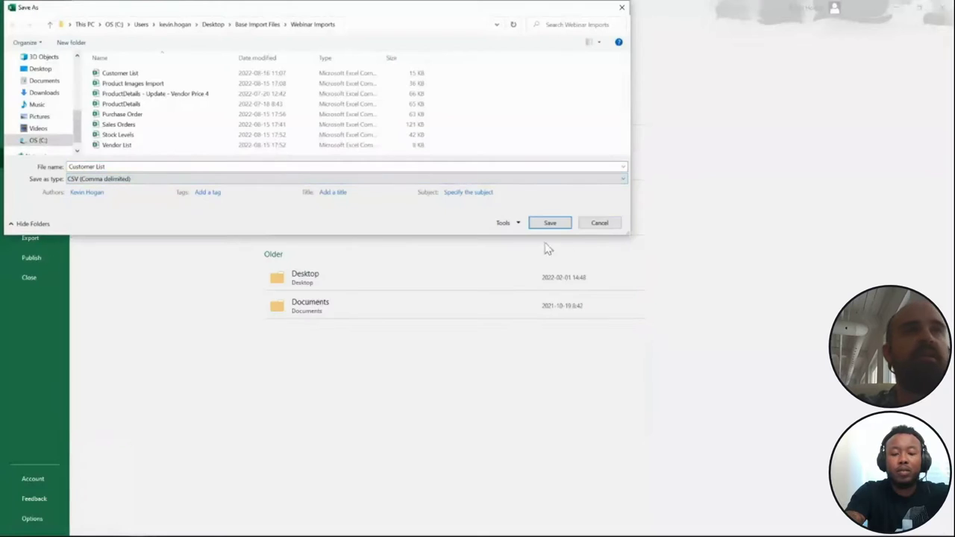
left_click(558, 224)
left_click(510, 275)
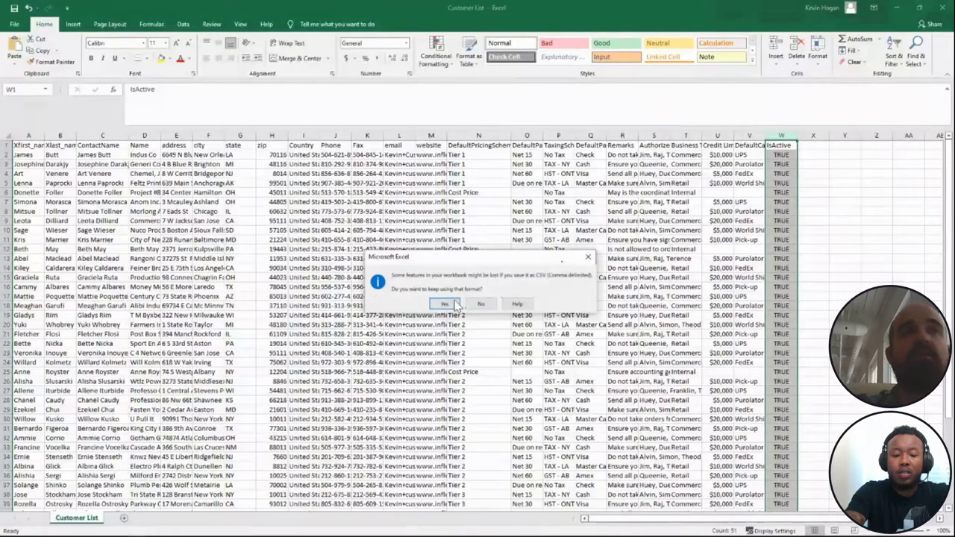
left_click(455, 304)
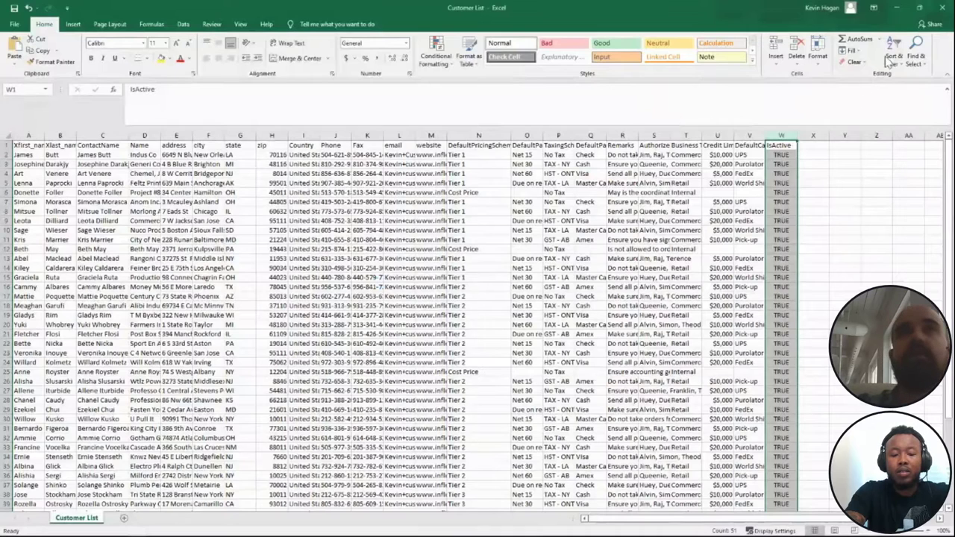
- Close the workbook and the Webinar Imports folder window, and start a data import in inFlow with Customer as the data type
left_click(940, 12)
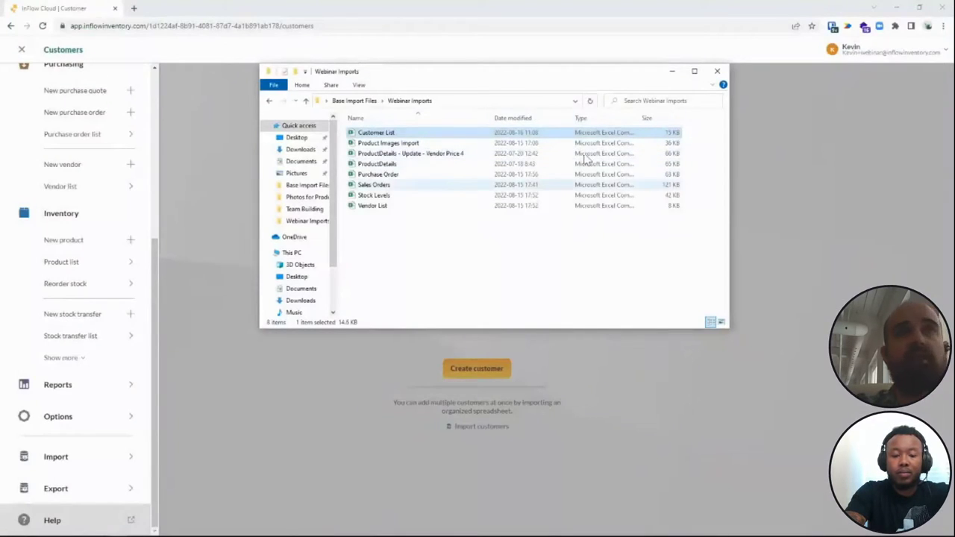
left_click(716, 71)
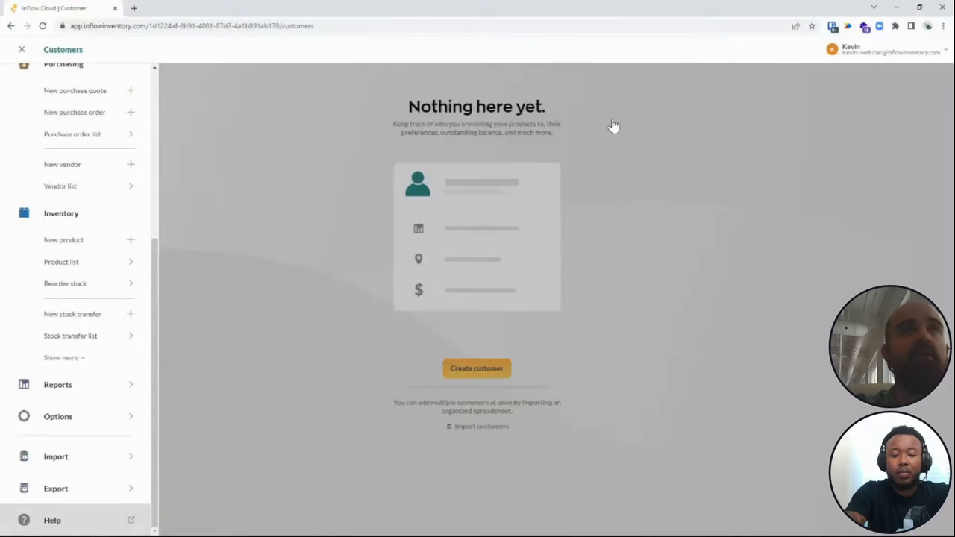
left_click(55, 456)
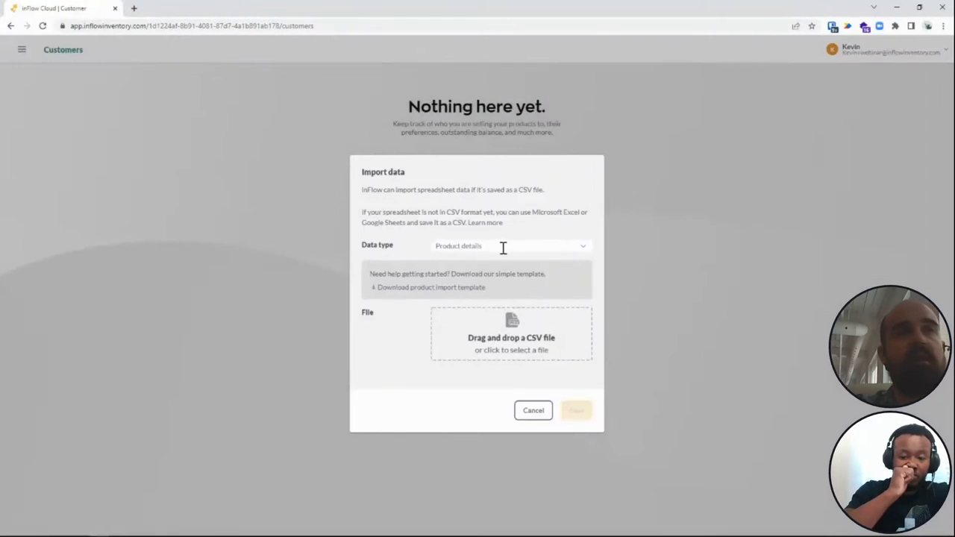
left_click(502, 248)
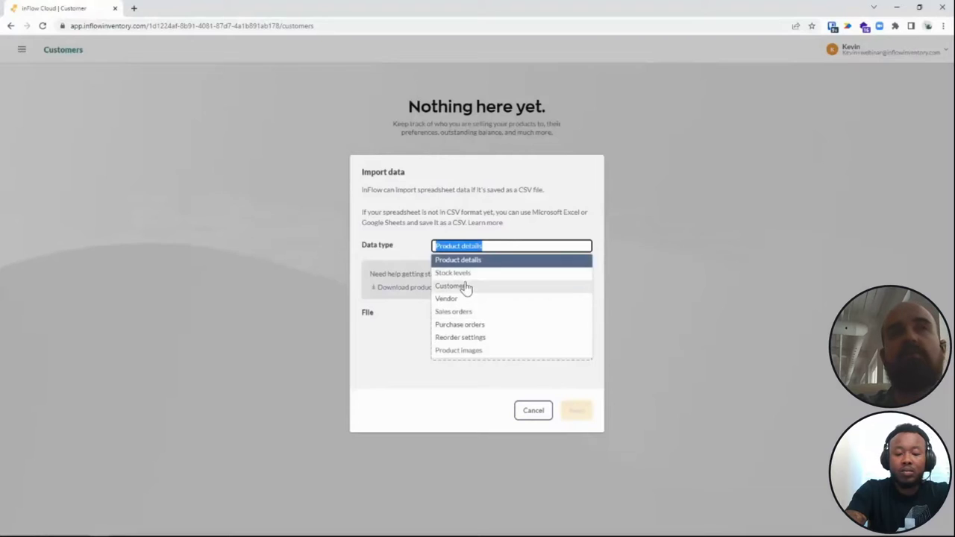
left_click(450, 285)
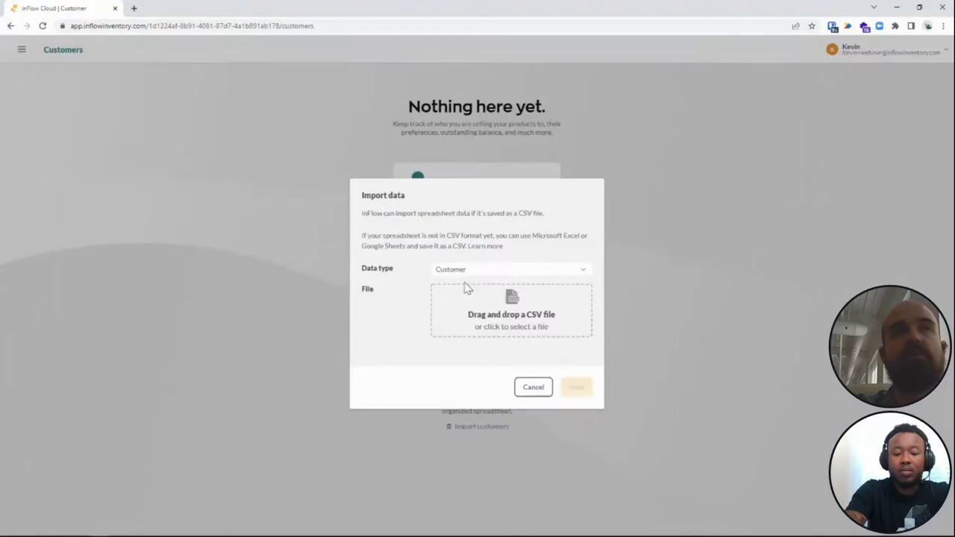
- Choose Customer List.csv from the Webinar Imports folder as the import file and continue to the column mapping
left_click(411, 330)
left_click(503, 319)
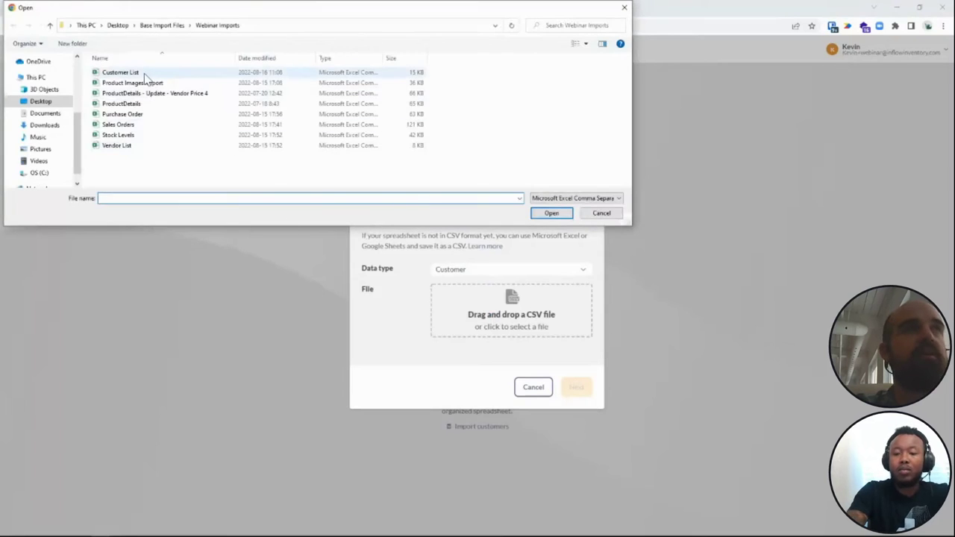
double_click(145, 77)
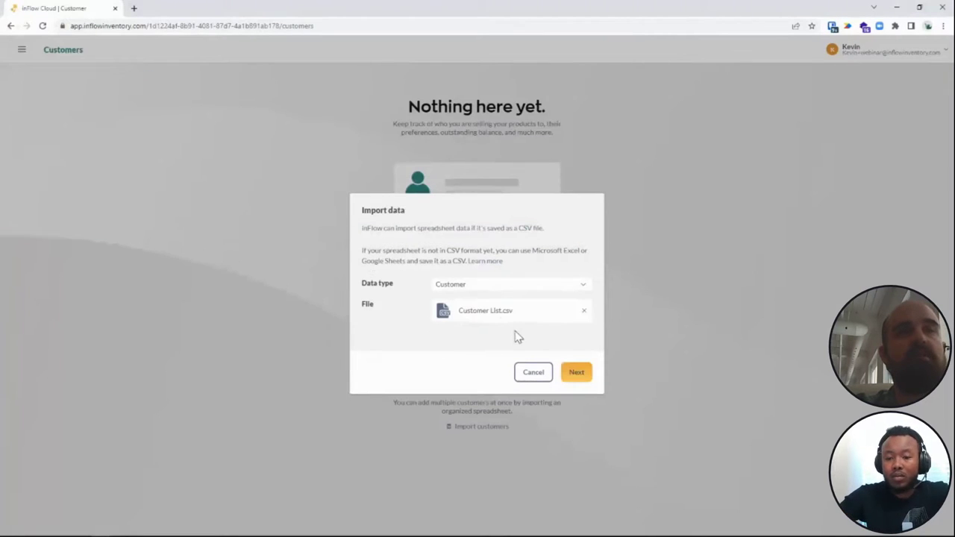
left_click(576, 371)
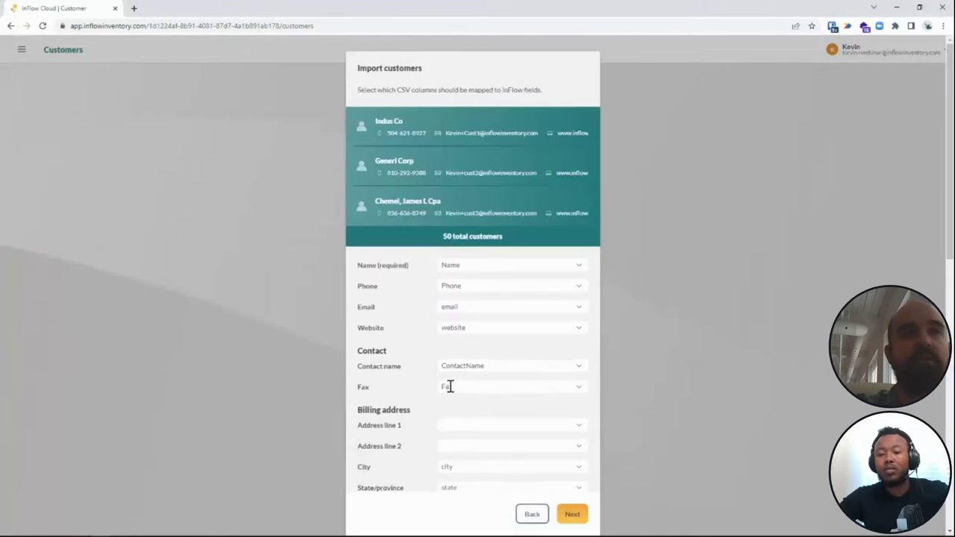
- Map Address line 1 of the billing address to the address column
left_click_drag(502, 269, 497, 264)
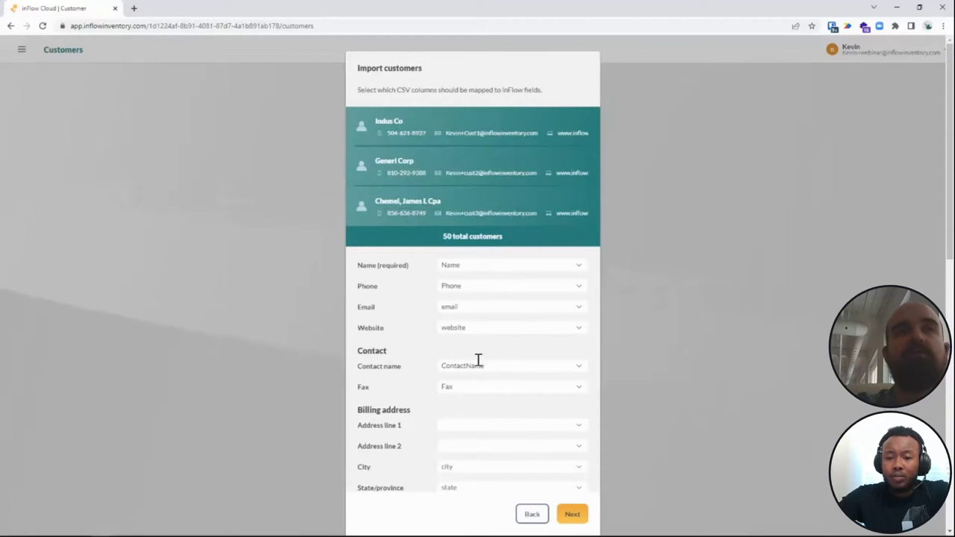
scroll(478, 354, "down", 2)
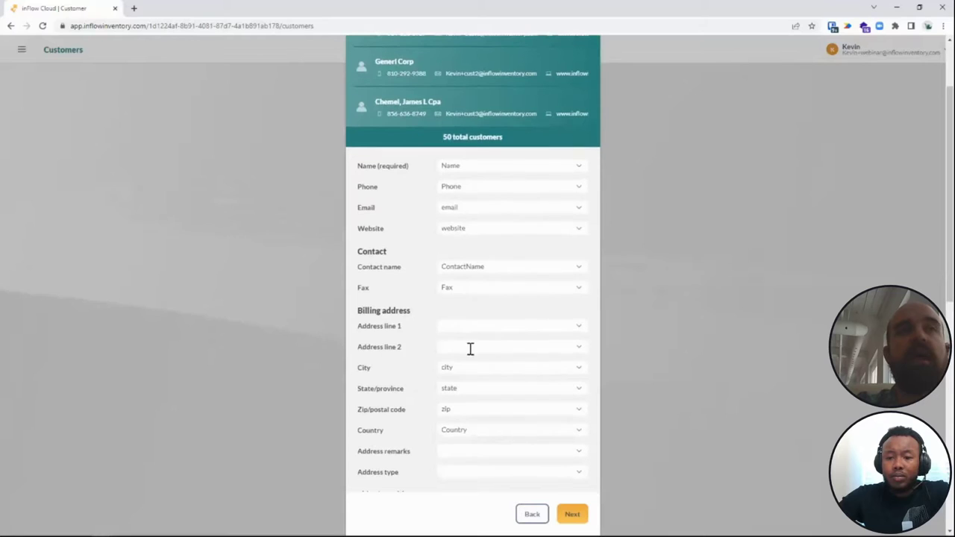
left_click(513, 331)
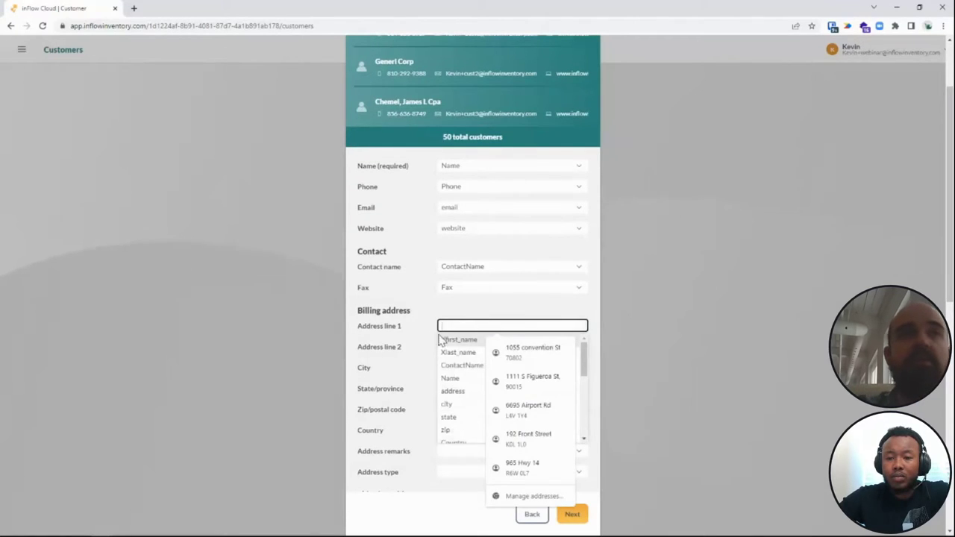
scroll(460, 358, "down", 3)
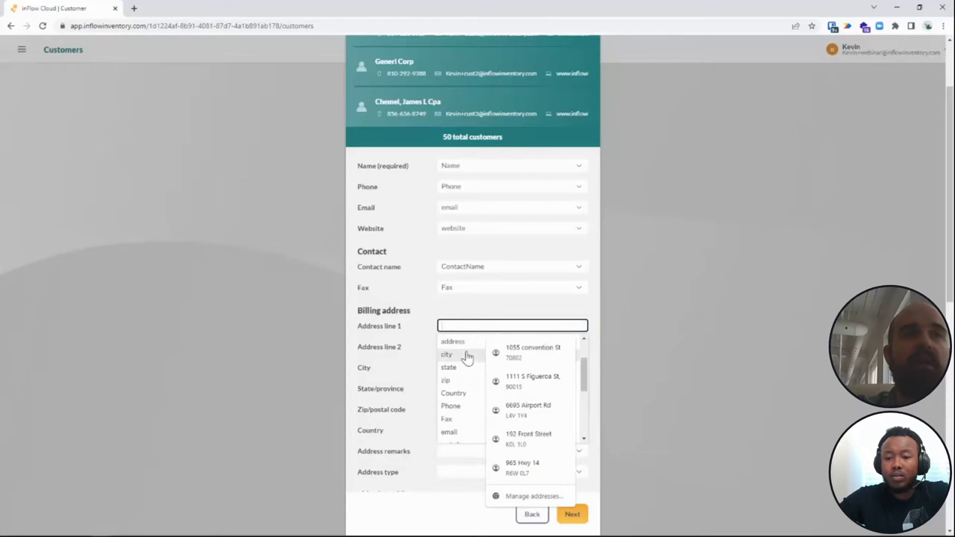
left_click(463, 343)
- Map Address line 1 of the shipping address to the address column
scroll(477, 399, "down", 1)
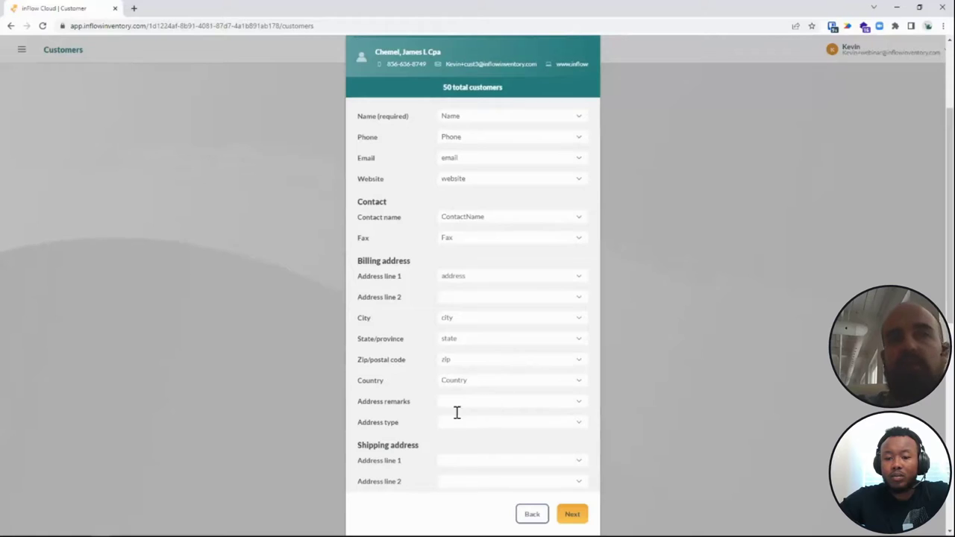
scroll(477, 395, "down", 1)
scroll(477, 393, "down", 2)
left_click(482, 310)
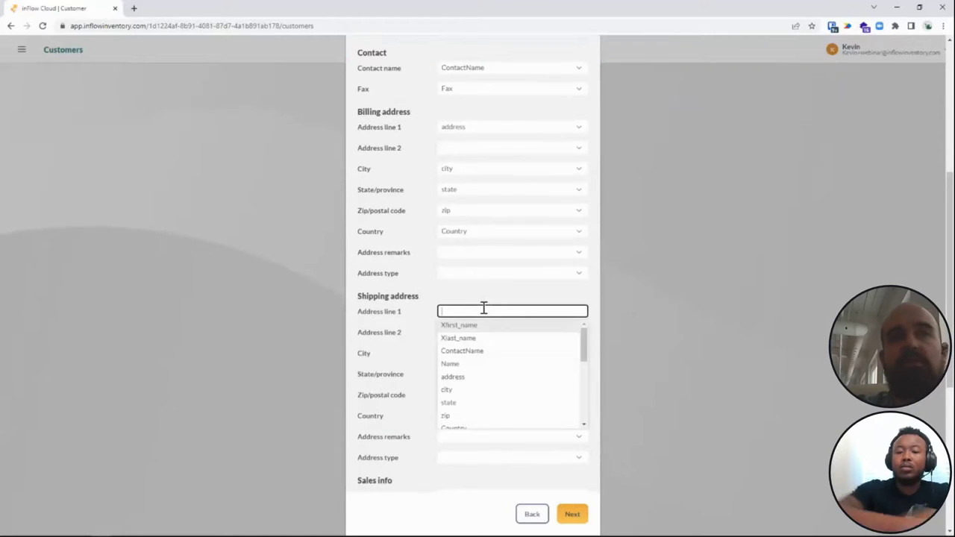
scroll(492, 366, "down", 2)
scroll(483, 351, "up", 2)
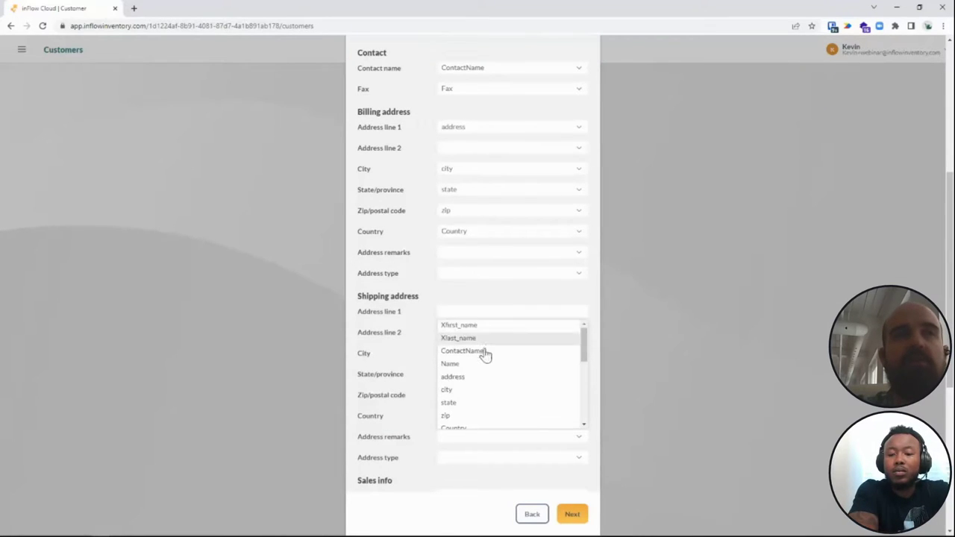
left_click(470, 382)
- Map the shipping address's City to the city column and its State/province to the state column
left_click(479, 352)
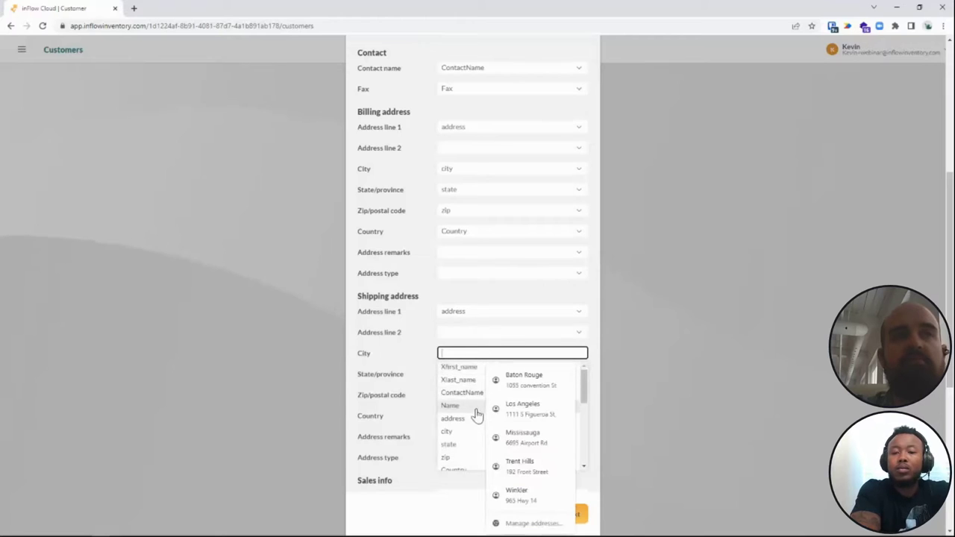
left_click(460, 433)
left_click(482, 375)
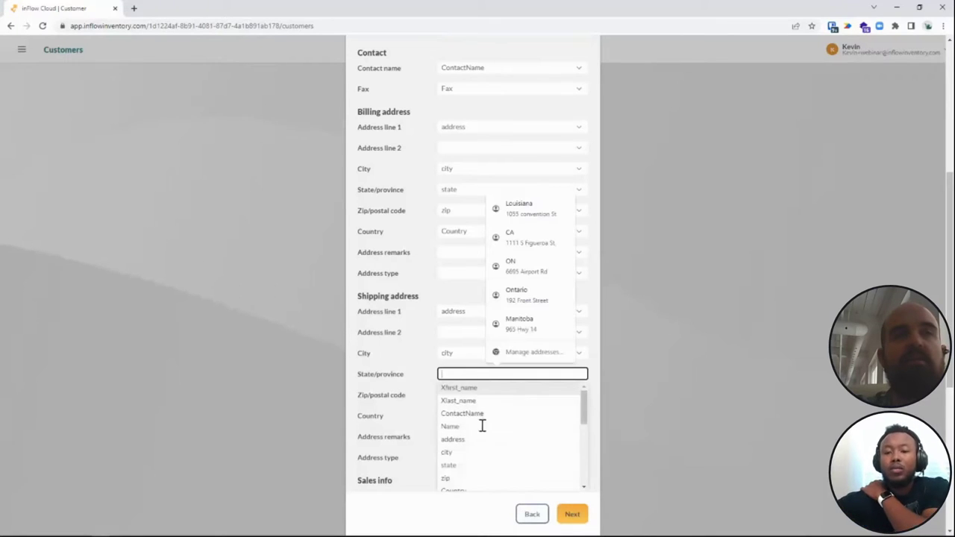
scroll(481, 429, "down", 2)
left_click(481, 416)
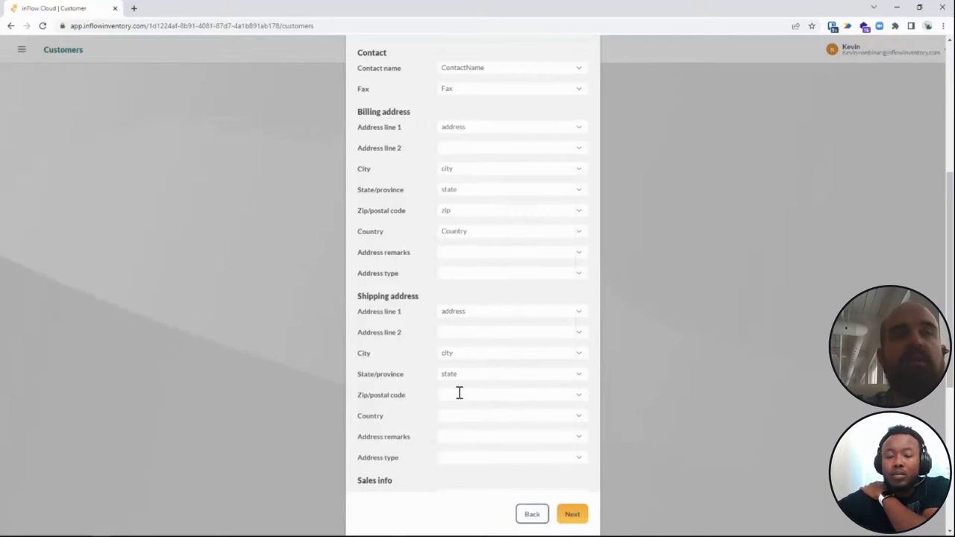
- Map the shipping address's Zip/postal code to the zip column and its Country to the Country column
left_click(461, 396)
scroll(484, 453, "down", 2)
left_click(475, 450)
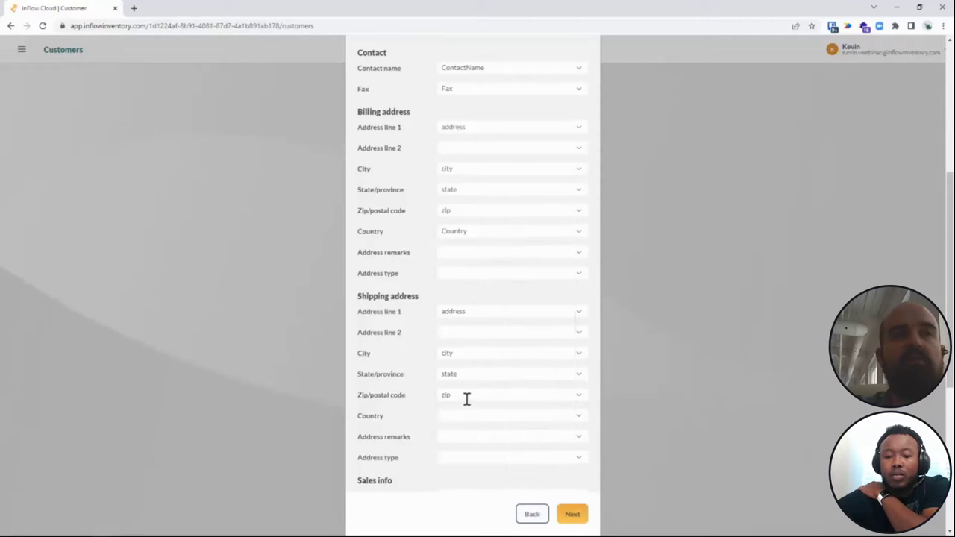
left_click(466, 415)
scroll(465, 500, "down", 3)
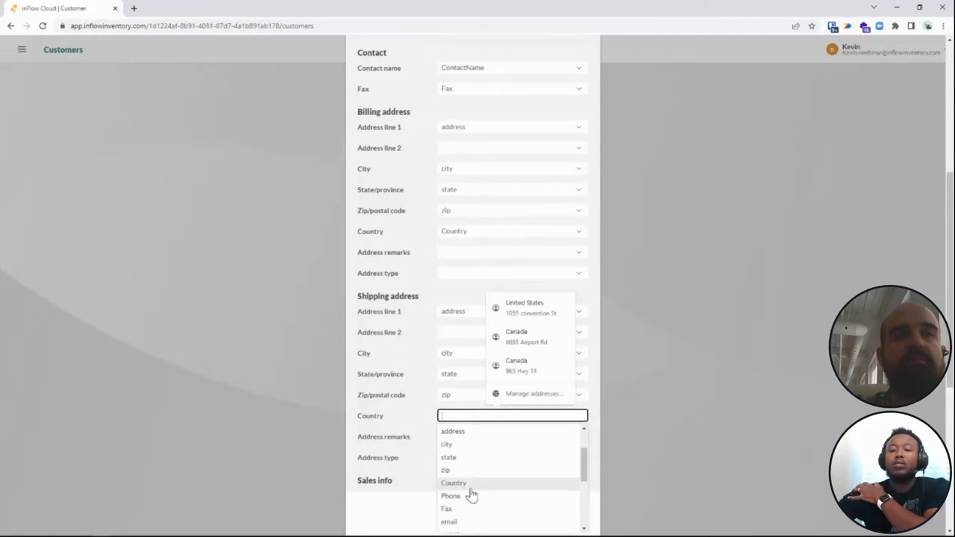
left_click(469, 489)
- Check the remaining sales info, preferences and other mappings, and run the customer import, dismissing its progress notice
scroll(403, 421, "down", 3)
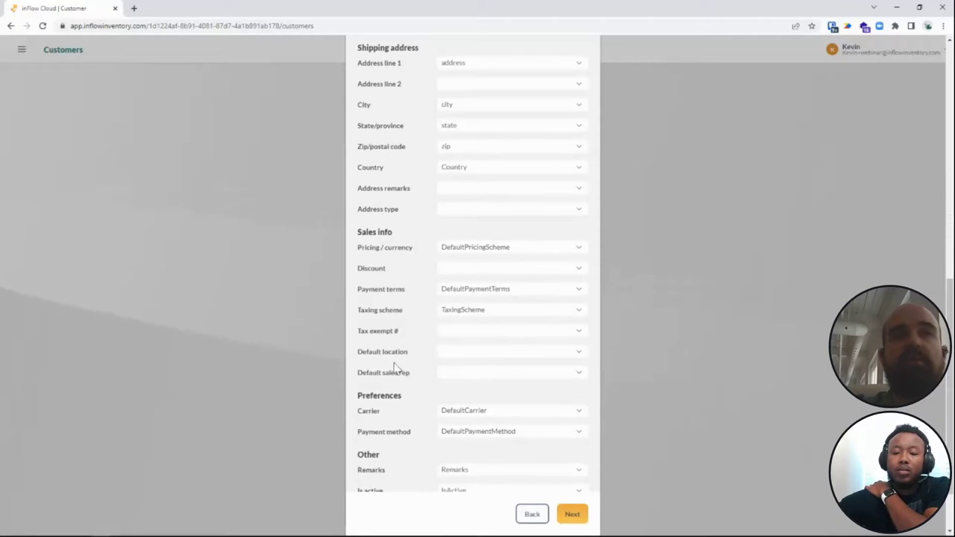
scroll(473, 320, "down", 1)
scroll(473, 320, "down", 1)
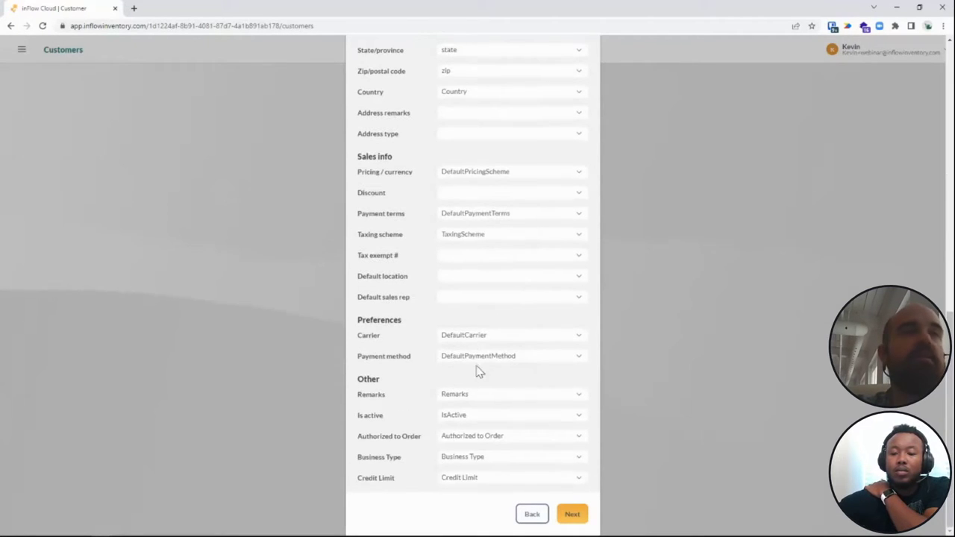
left_click(570, 514)
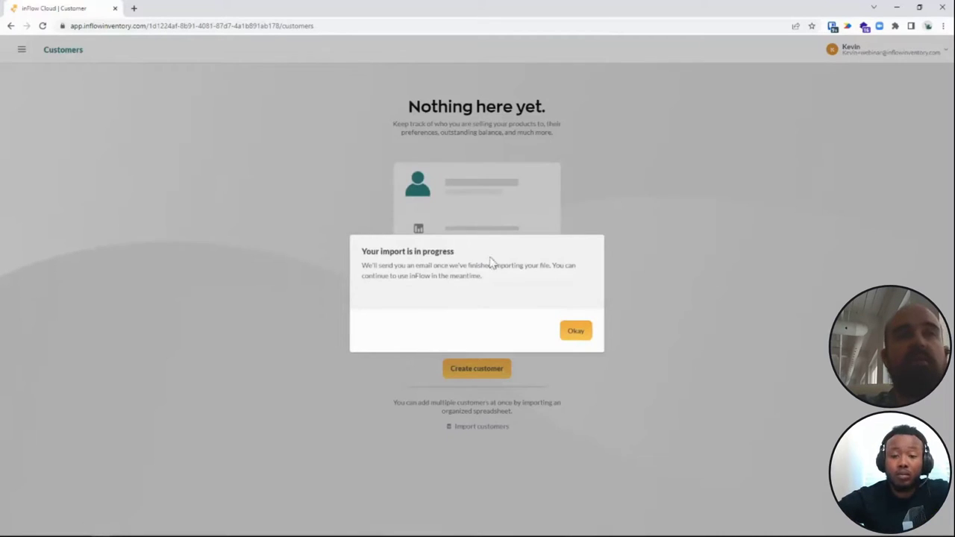
left_click(575, 334)
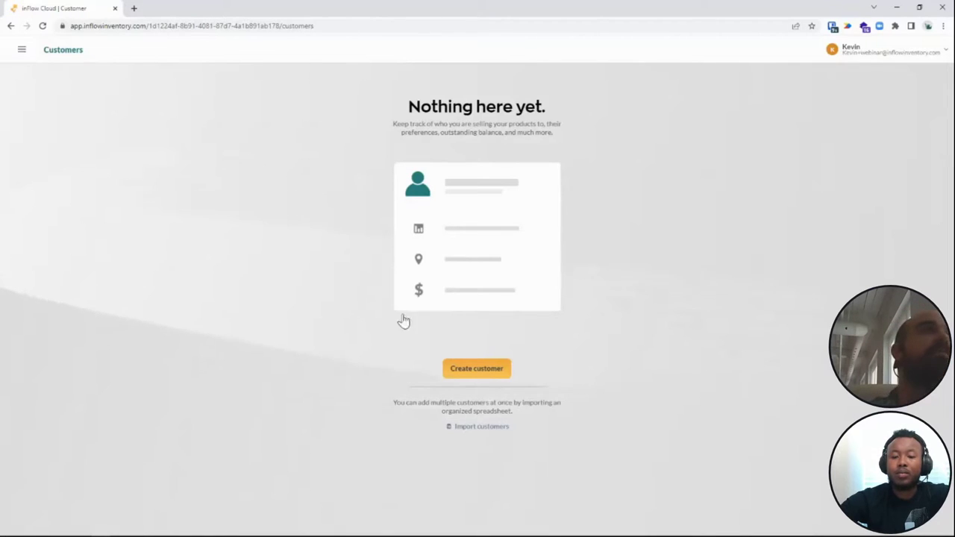
- Open the customer list again and reload the page
left_click(21, 50)
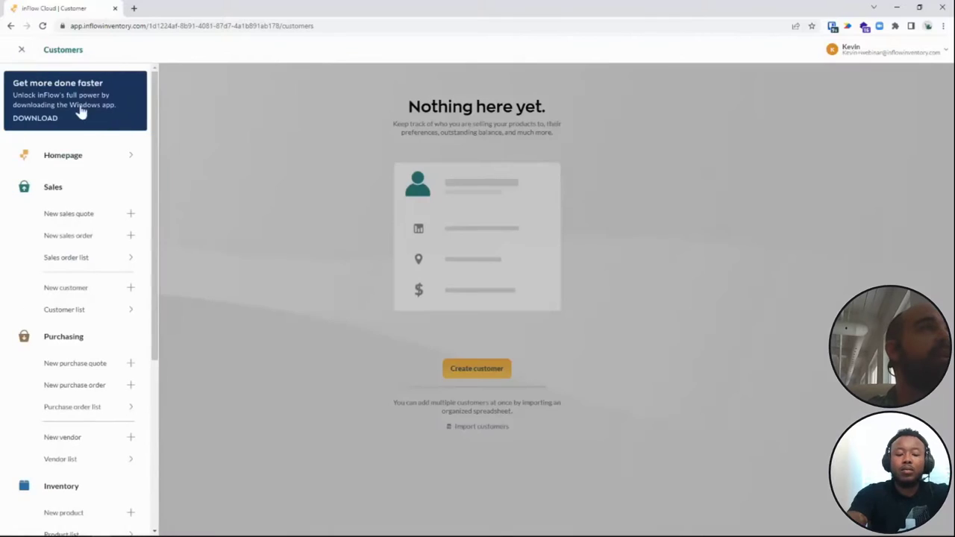
left_click(79, 311)
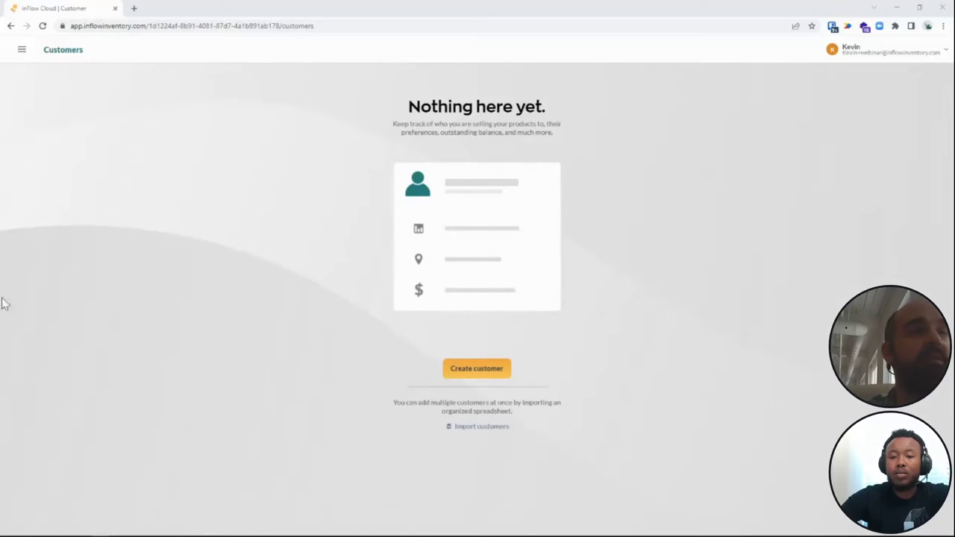
left_click(42, 26)
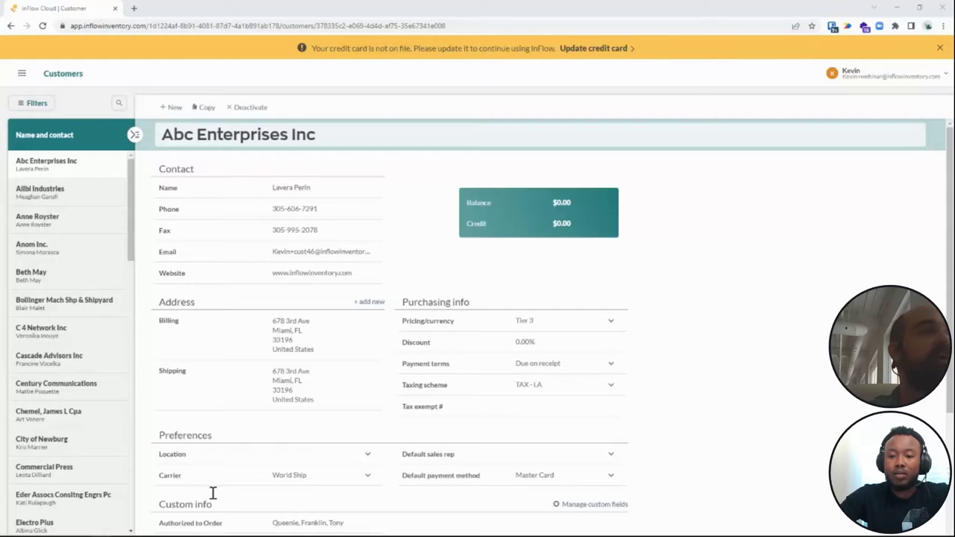
- Examine the imported customer list and the Abc Enterprises Inc record's contact, address, purchasing, preference, custom info and remarks details
scroll(100, 282, "down", 2)
scroll(99, 291, "down", 5)
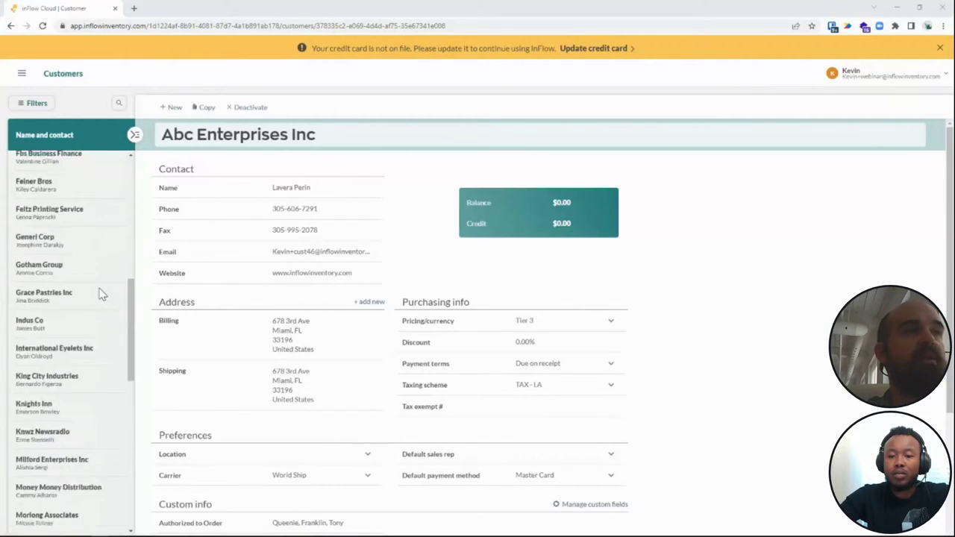
scroll(100, 291, "up", 2)
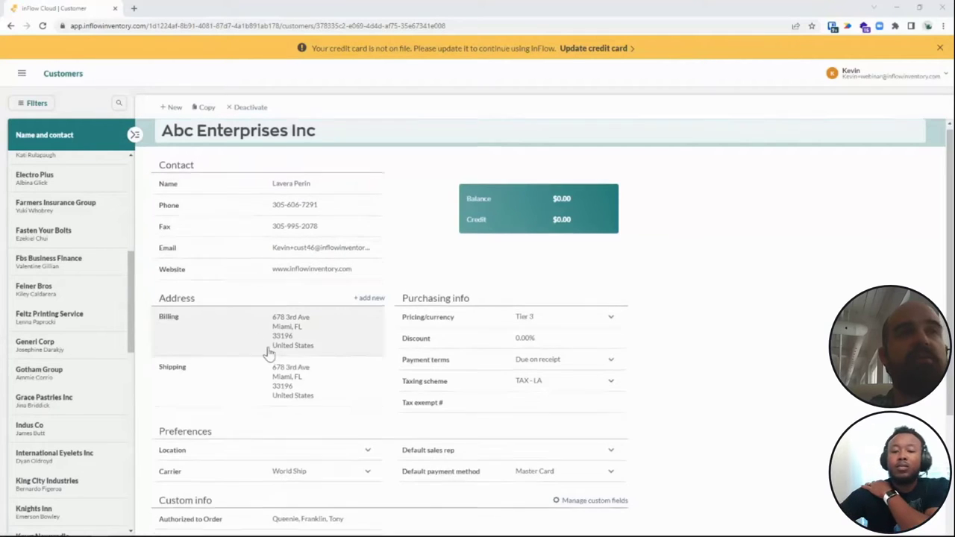
scroll(335, 328, "down", 1)
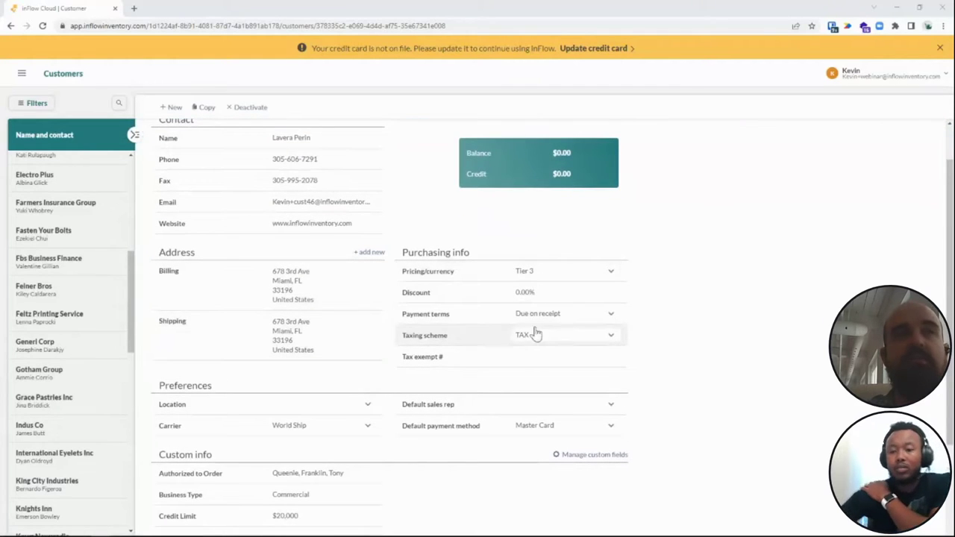
scroll(447, 374, "down", 2)
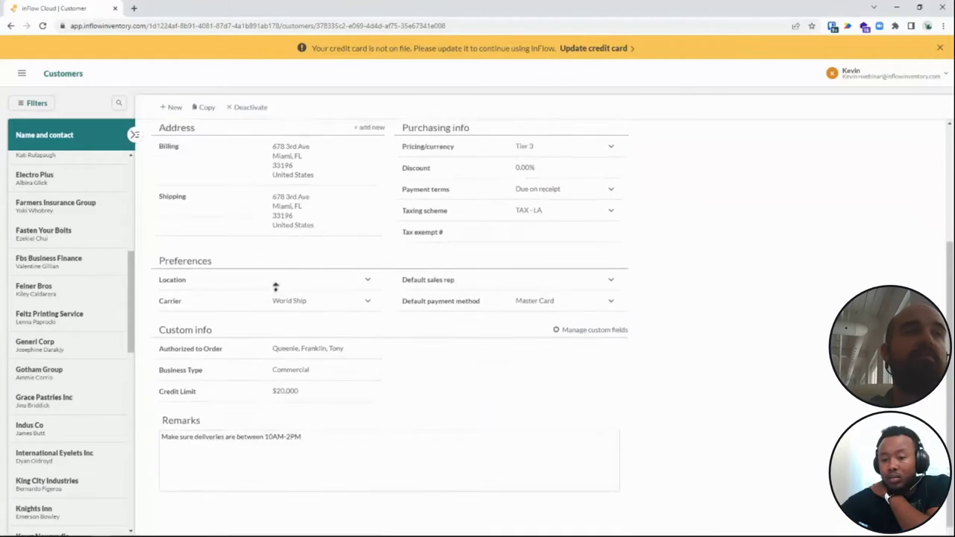
scroll(378, 415, "down", 1)
scroll(377, 415, "up", 1)
scroll(396, 404, "down", 1)
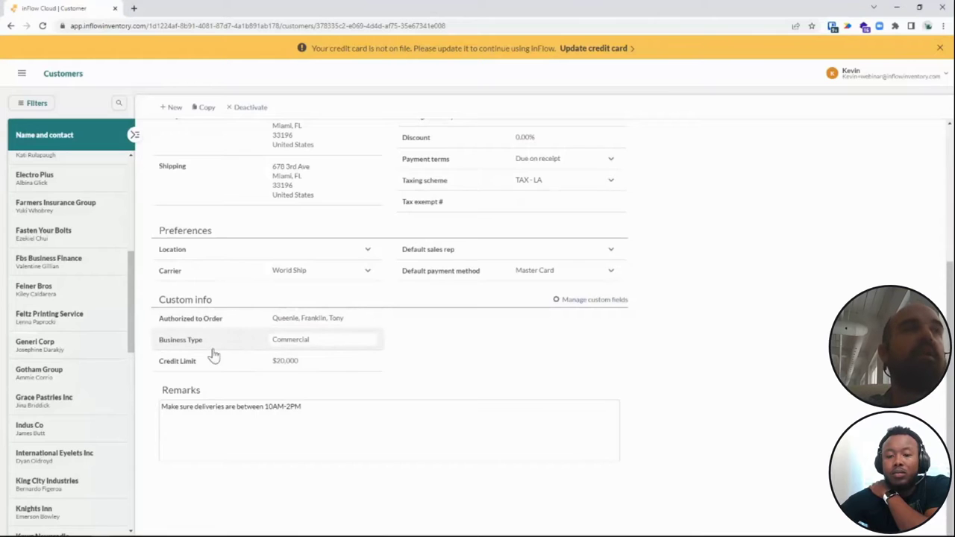
scroll(213, 356, "up", 5)
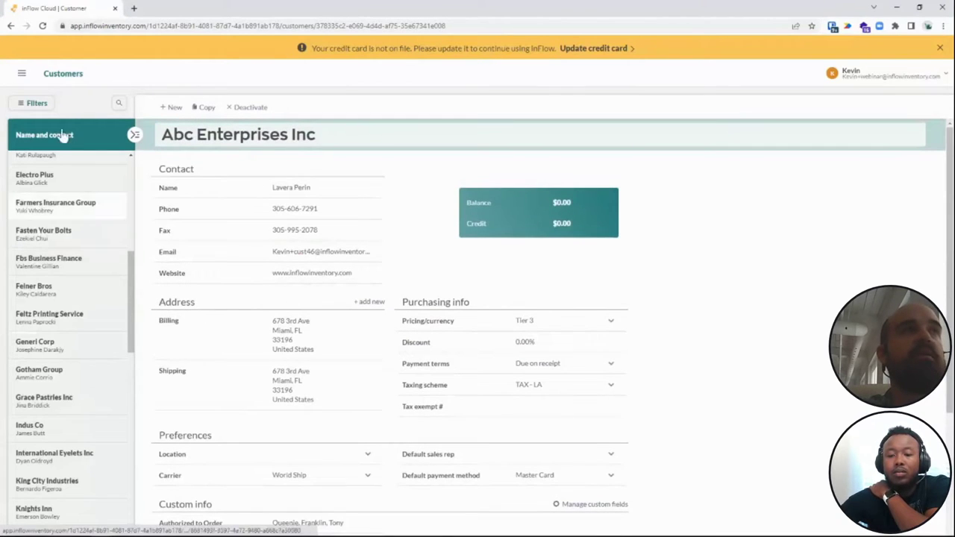
- Open the inFlow options page
left_click(22, 73)
right_click(263, 125)
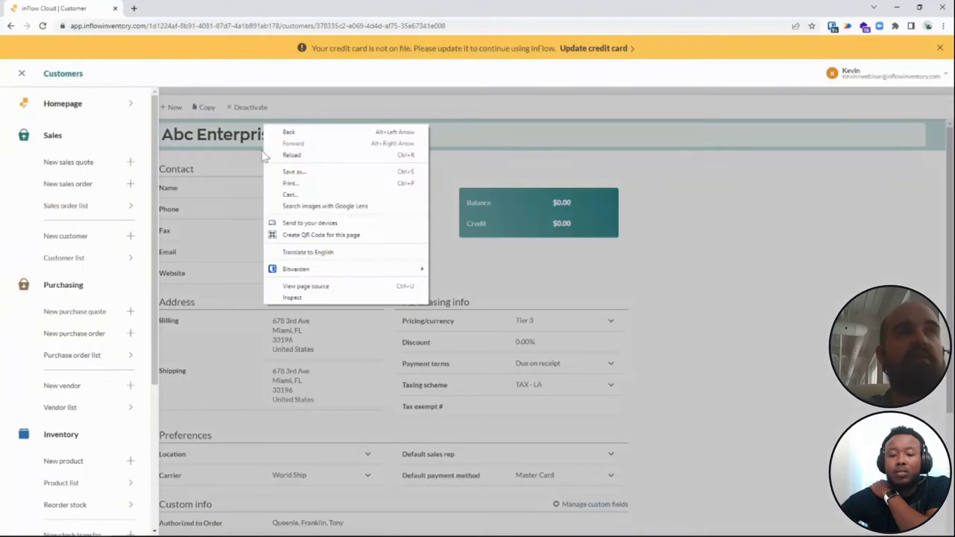
left_click(200, 246)
left_click(21, 79)
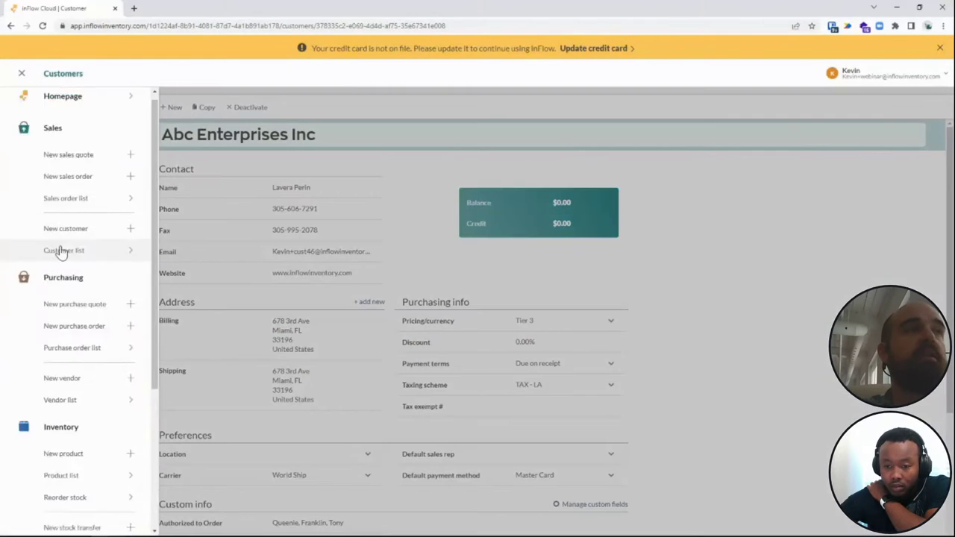
scroll(62, 252, "down", 3)
left_click(86, 423)
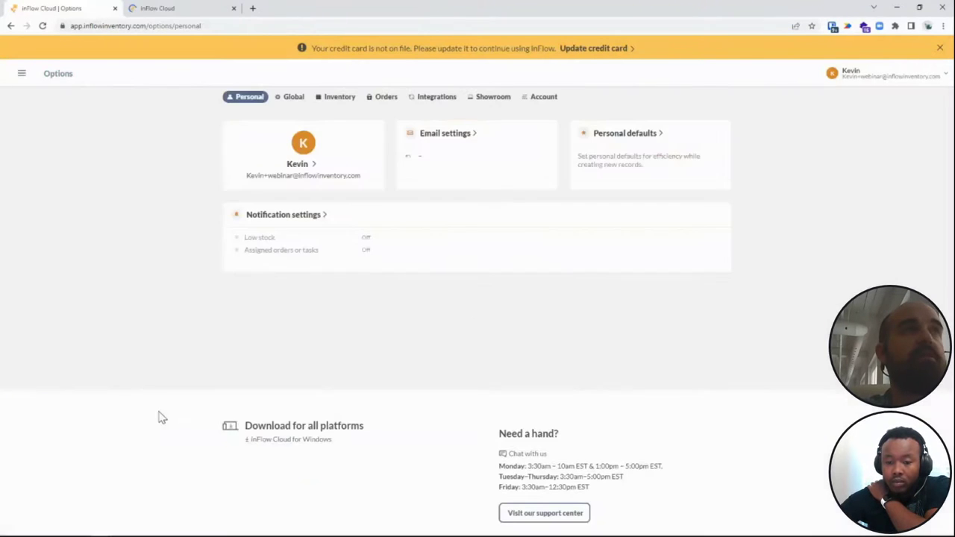
- Go through the option categories to the global customization settings and open the sales order custom fields
left_click(323, 100)
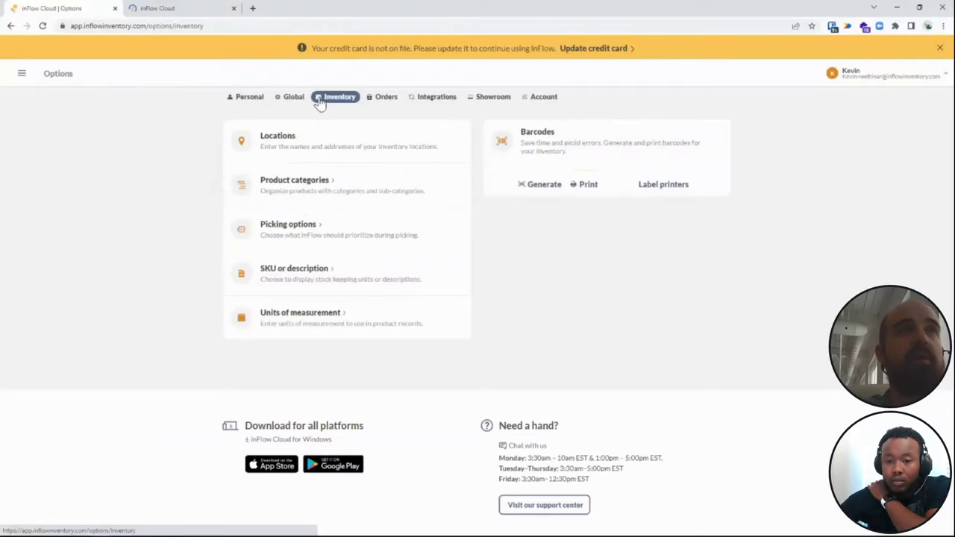
left_click(394, 99)
left_click(430, 100)
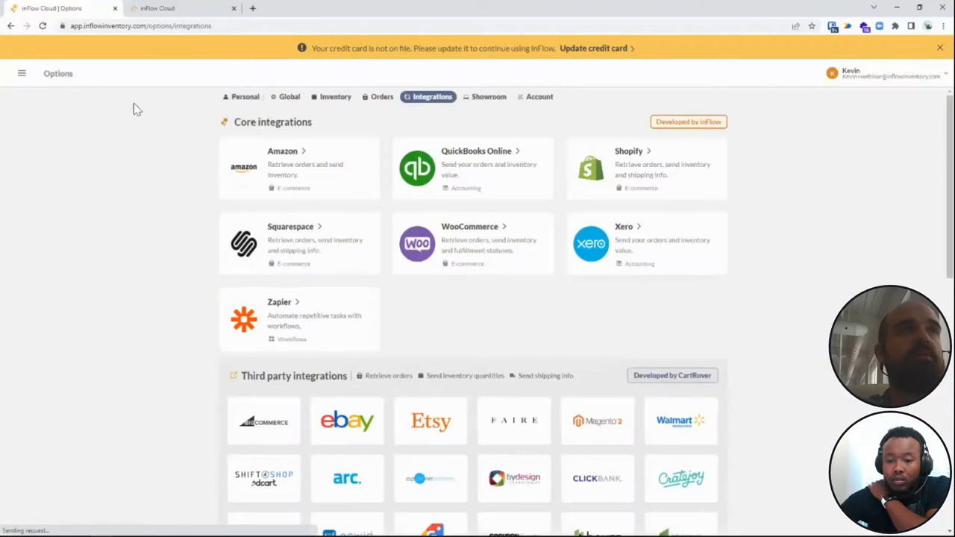
left_click(285, 99)
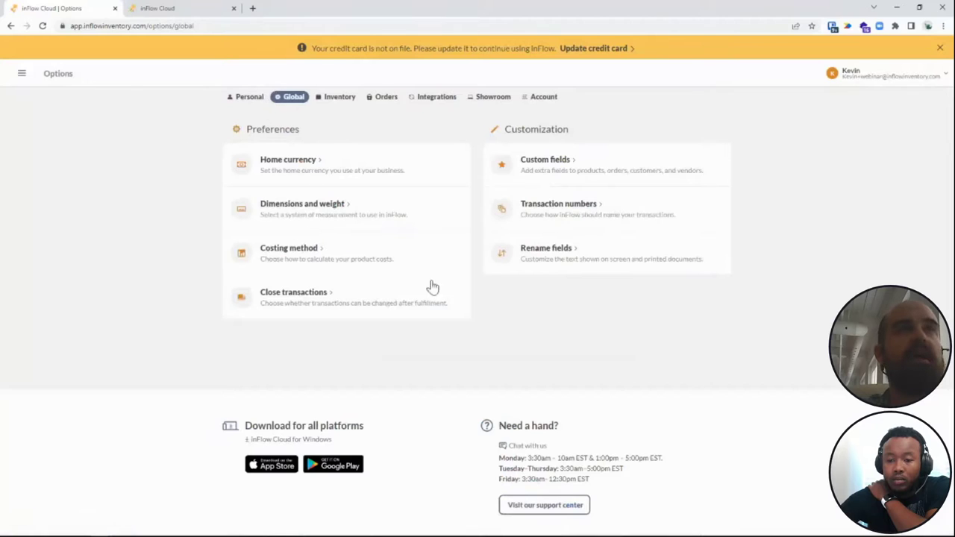
left_click(571, 171)
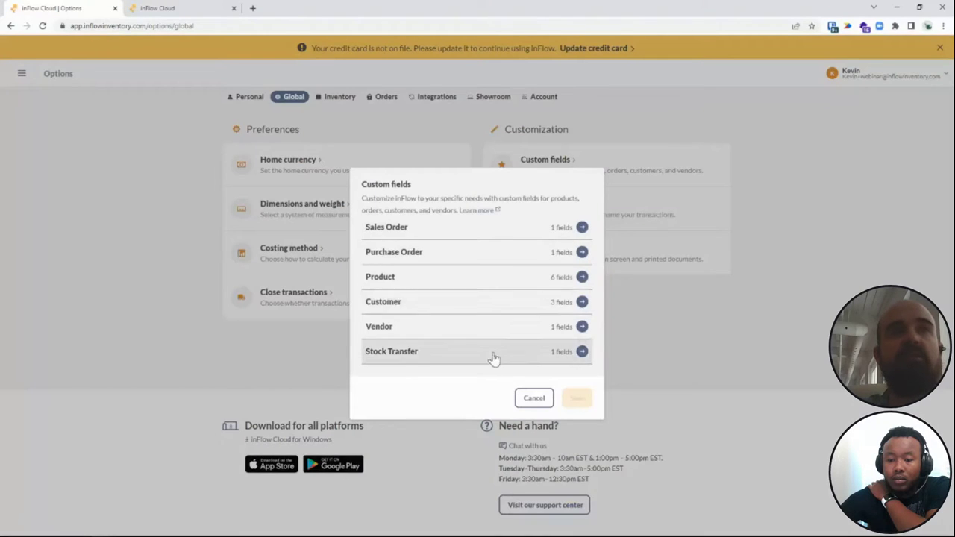
left_click(563, 228)
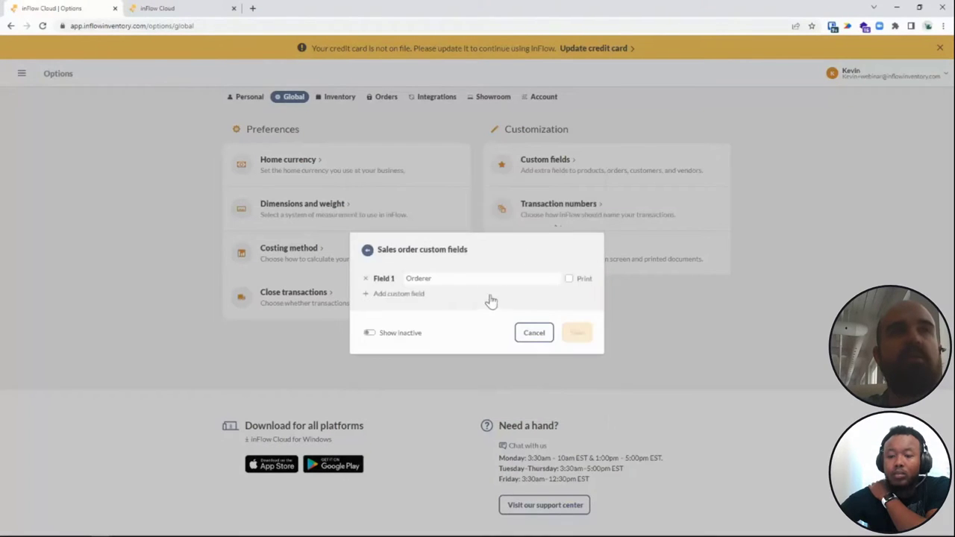
- Add a second sales order custom field named Shipping Number and save it
left_click(418, 297)
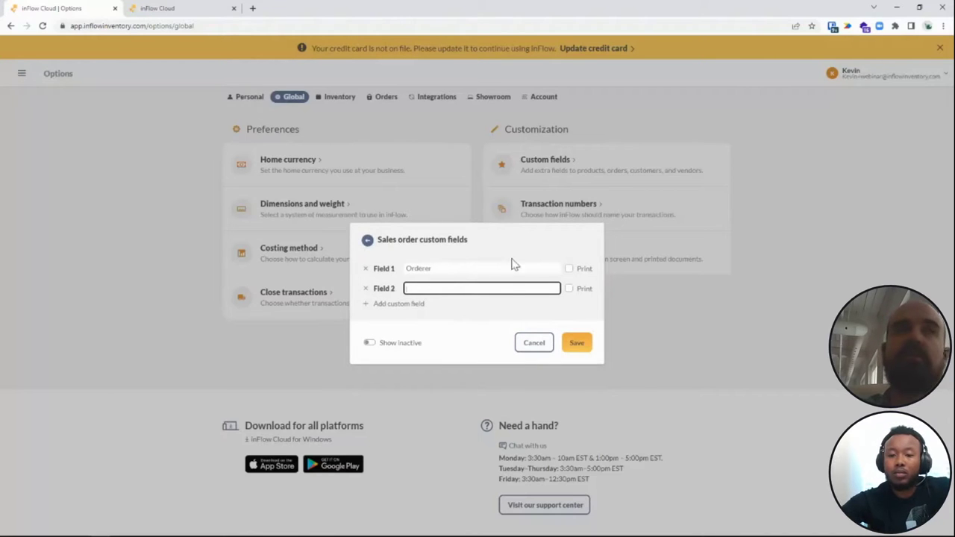
type("Shi")
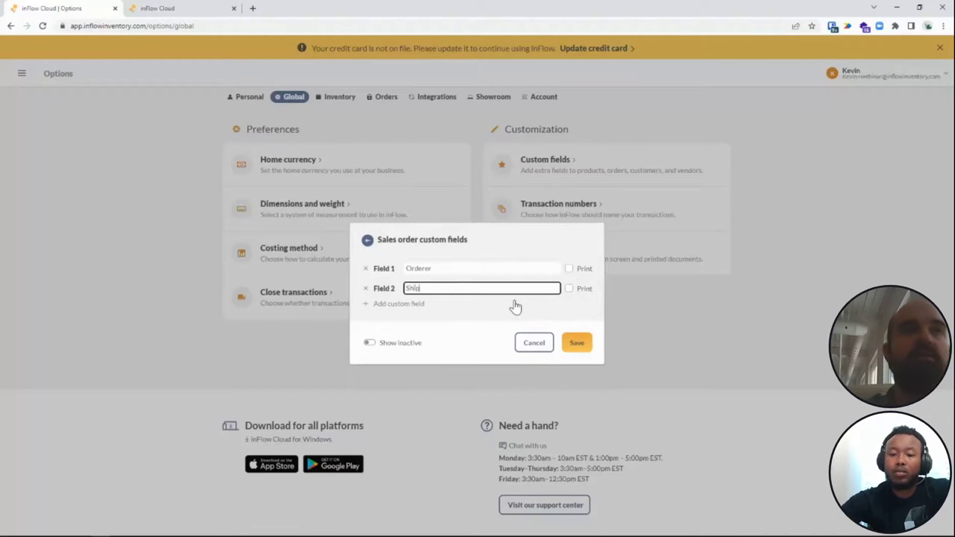
type("pping Number")
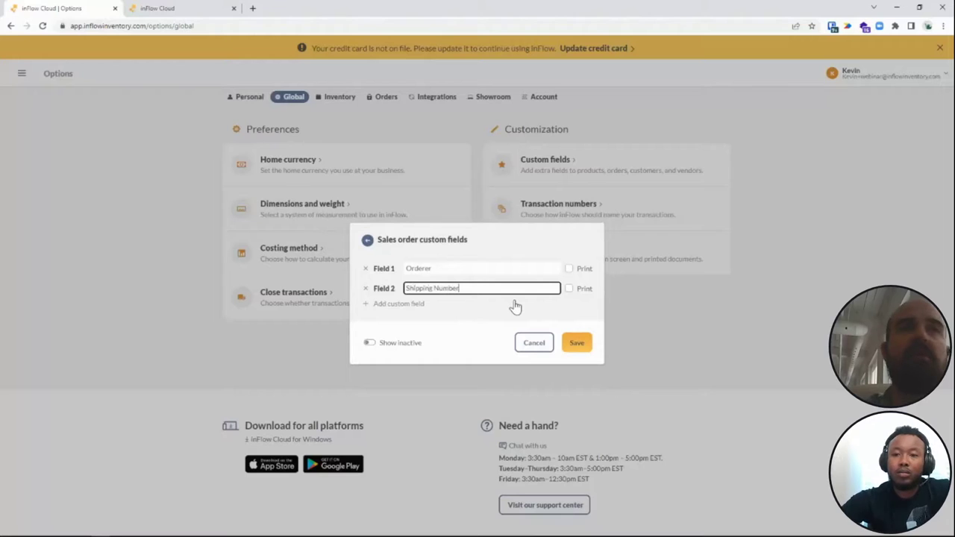
left_click(588, 345)
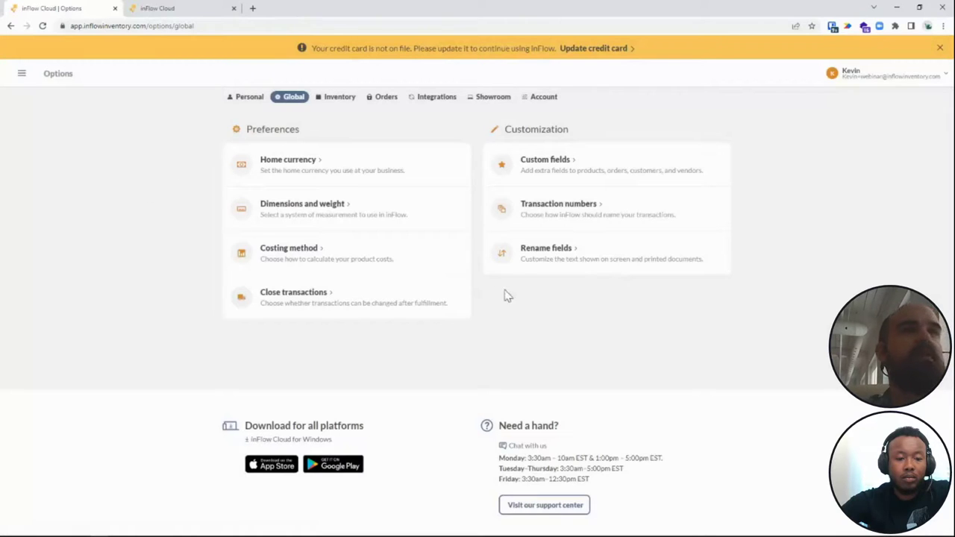
- View the locations settings among the inventory options, including sublocations, and close them without saving
left_click(328, 100)
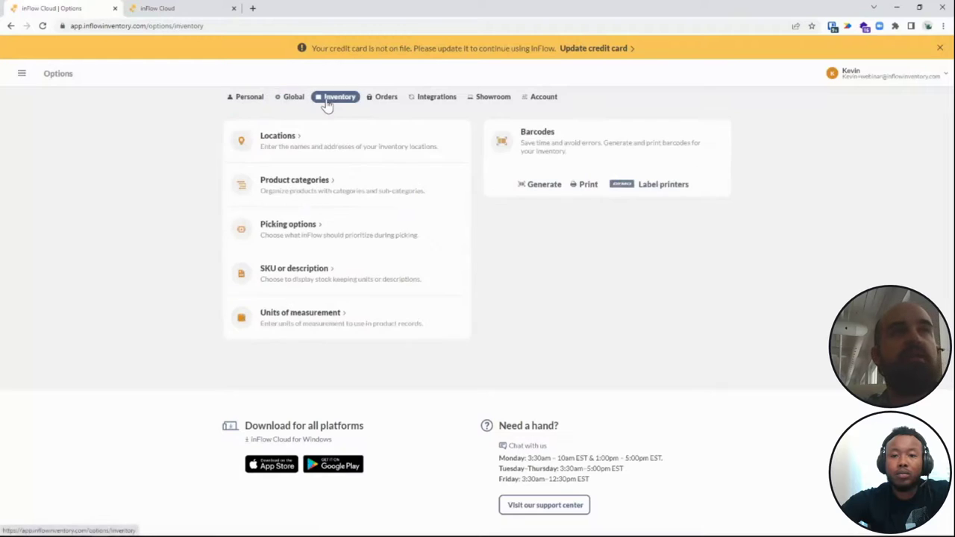
left_click(287, 147)
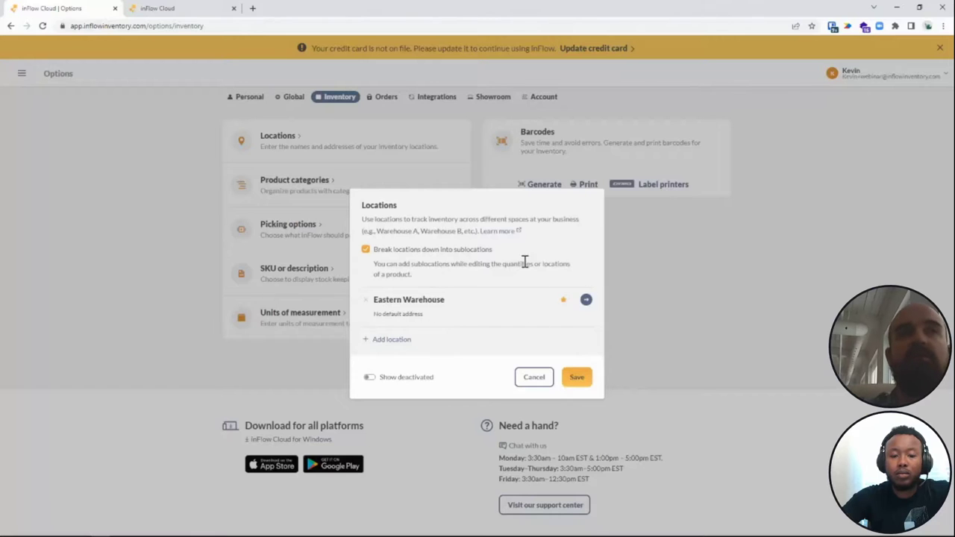
left_click(533, 377)
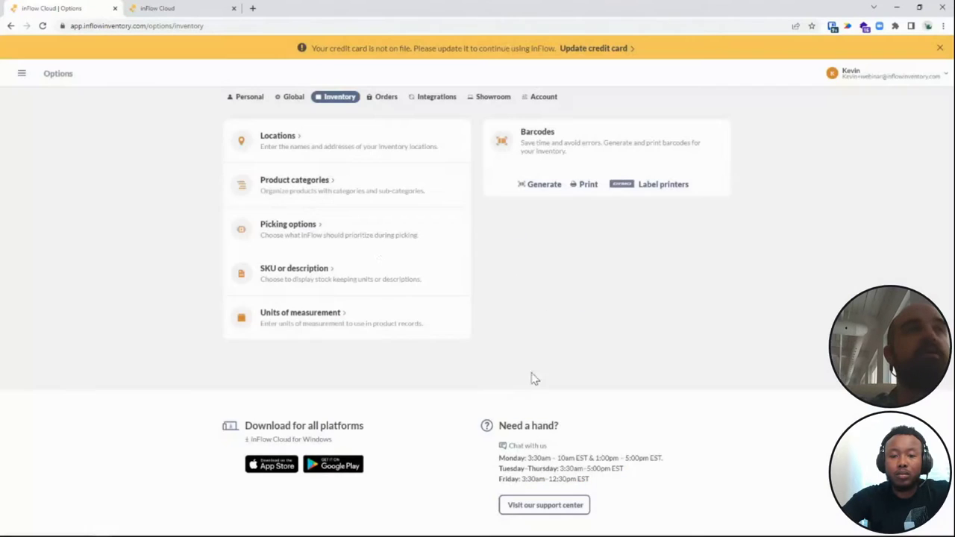
- Add a sub-category named Air Freshner under the Janitorial product category and save the categories
left_click(310, 191)
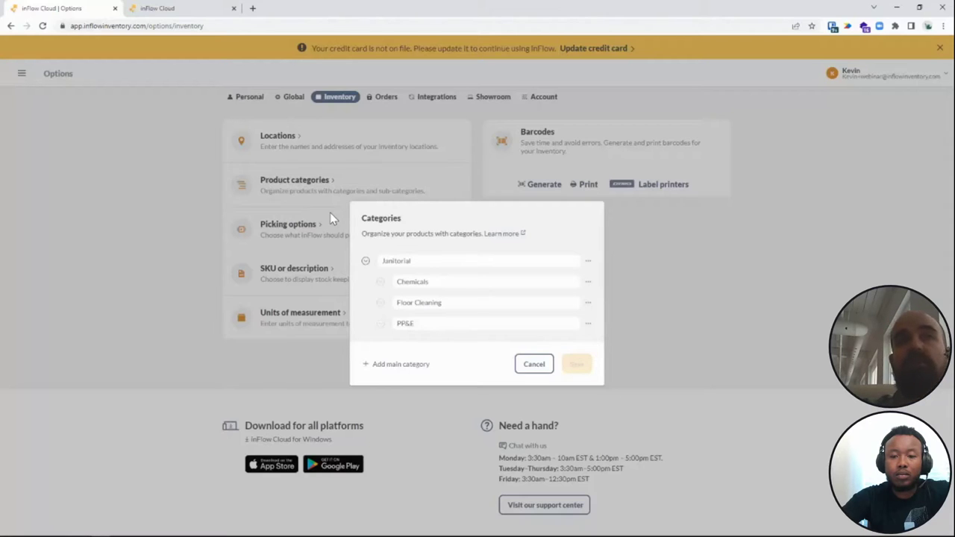
left_click(587, 260)
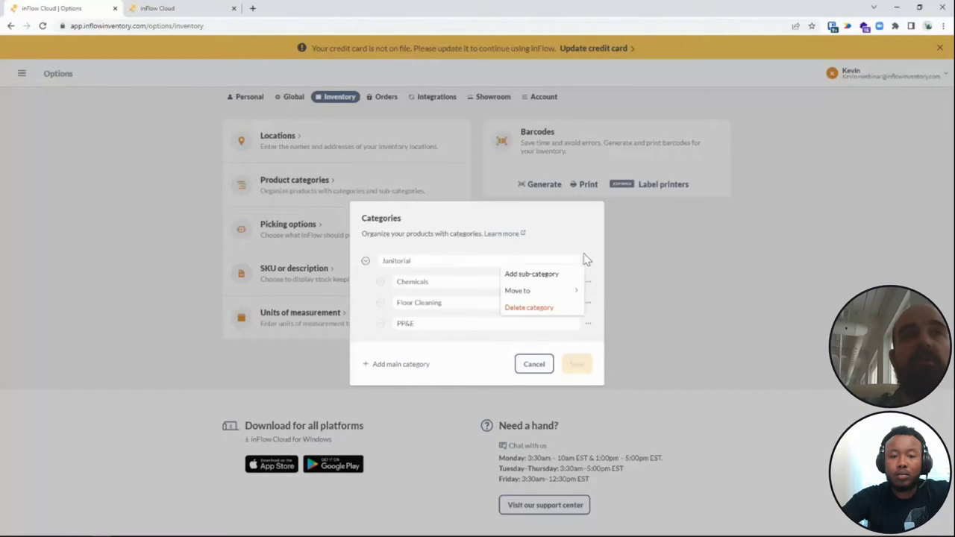
left_click(527, 274)
left_click(438, 269)
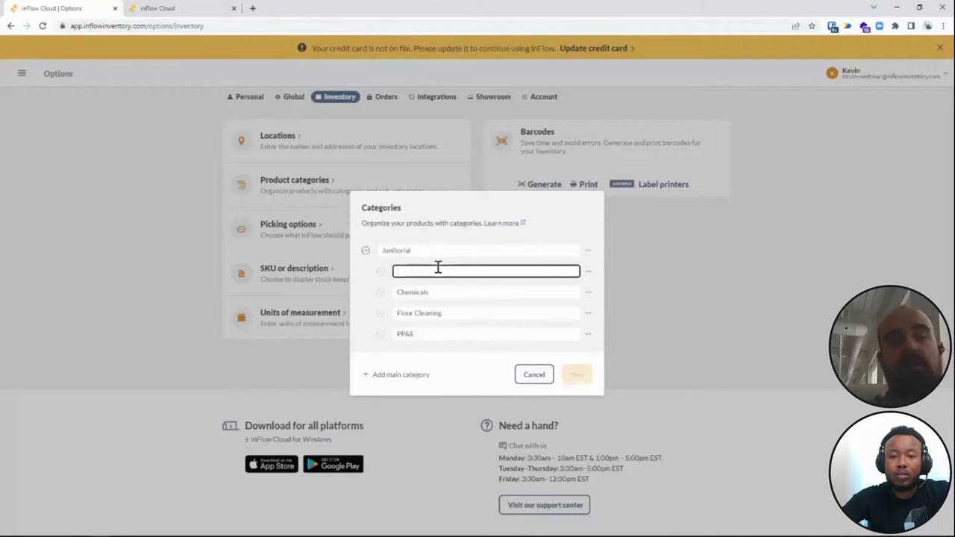
type("Air")
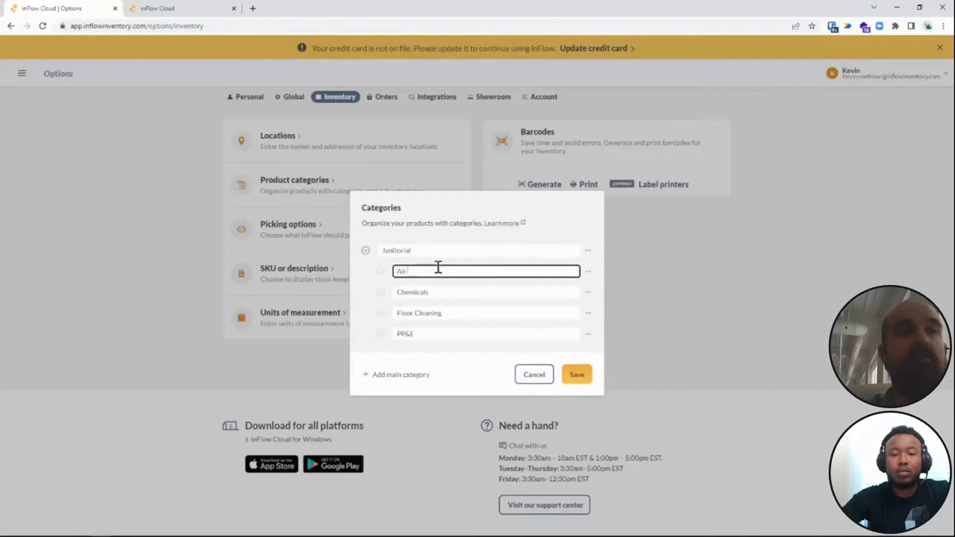
type(" Freshner")
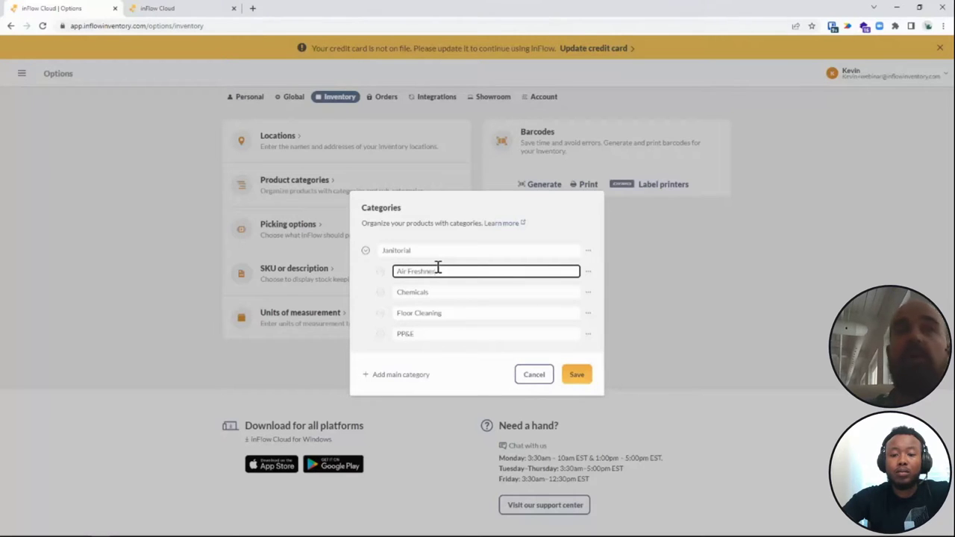
left_click(576, 374)
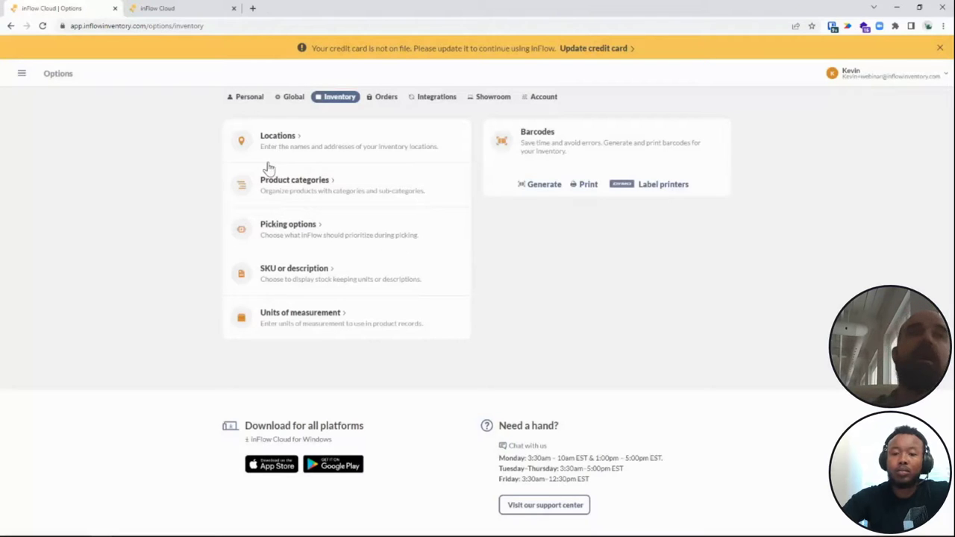
- Review the product category list again and close it without changes
left_click(319, 184)
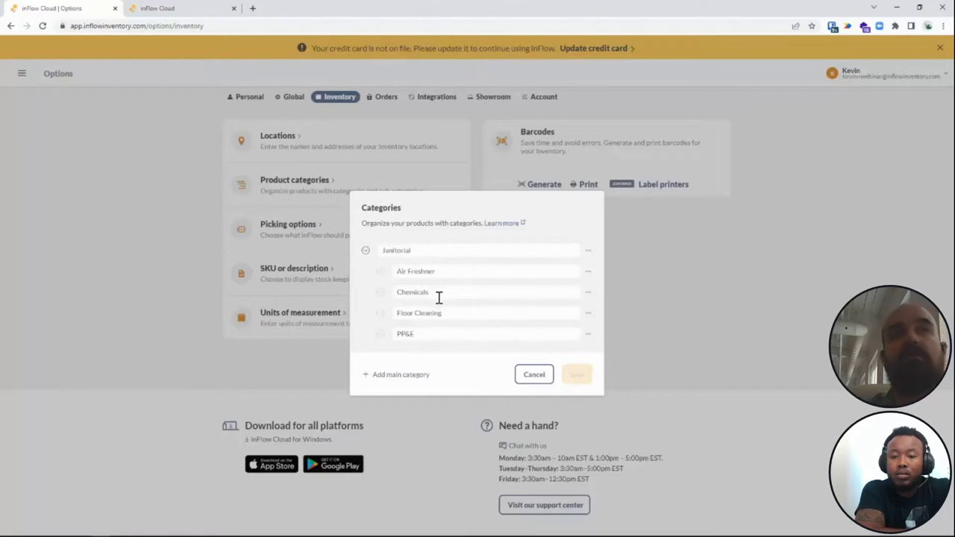
left_click(520, 373)
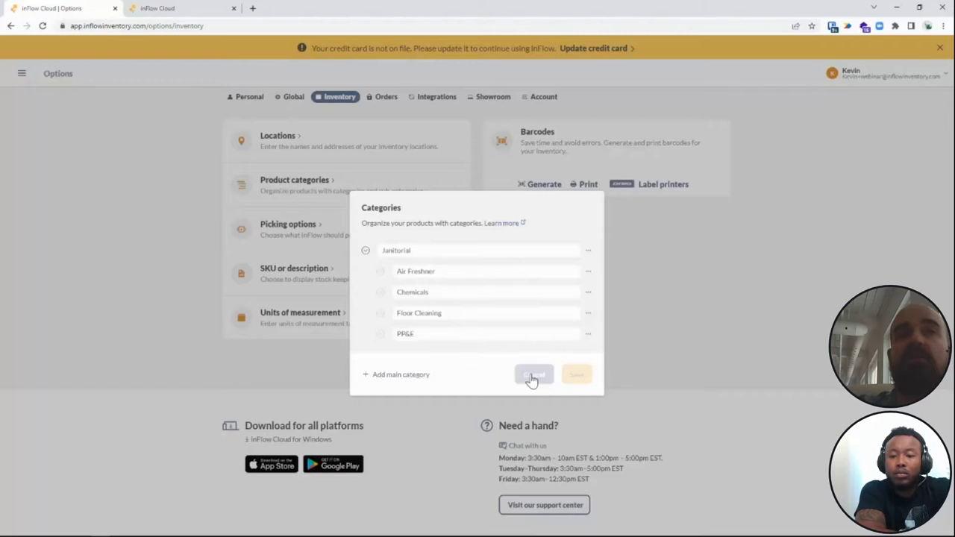
left_click(531, 380)
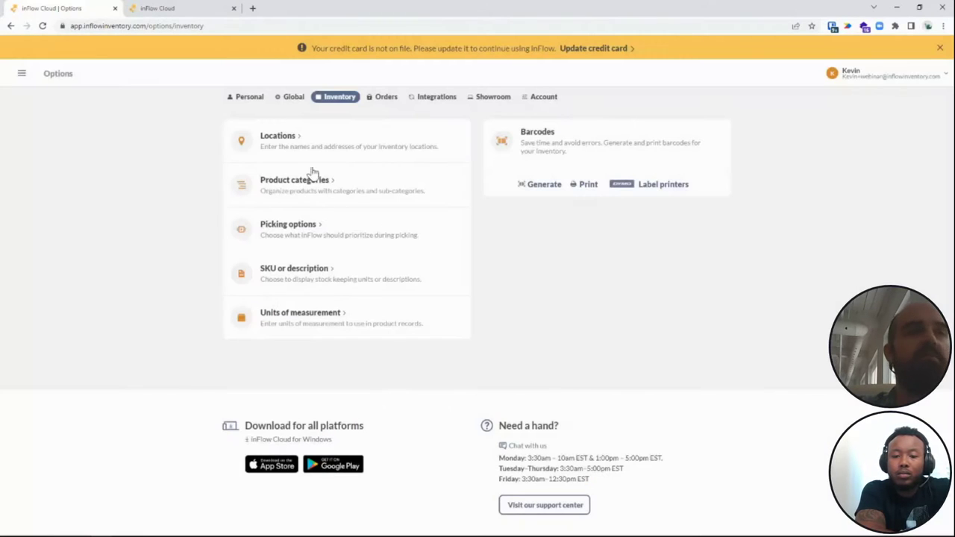
- Switch to the inFlow Cloud Windows app showing its homepage
right_click(352, 39)
left_click(105, 373)
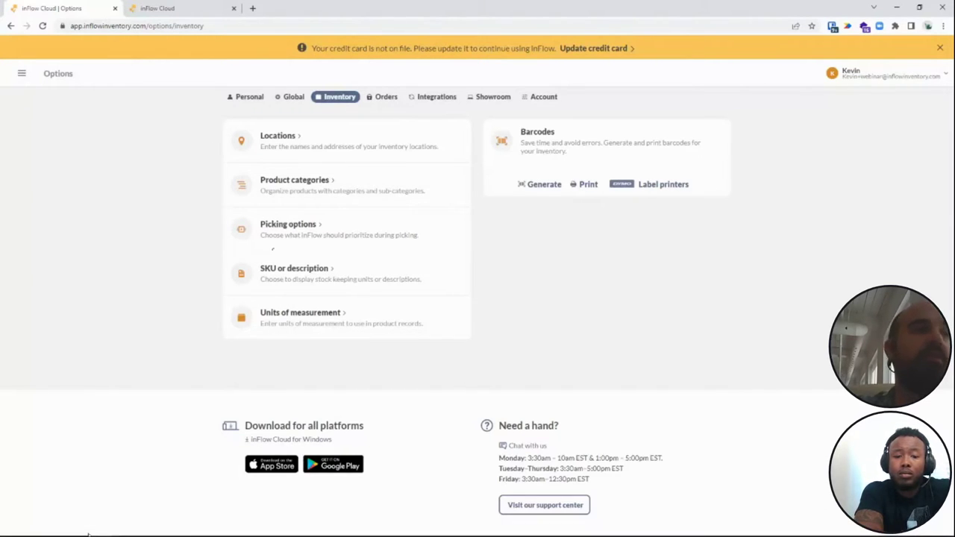
left_click(82, 529)
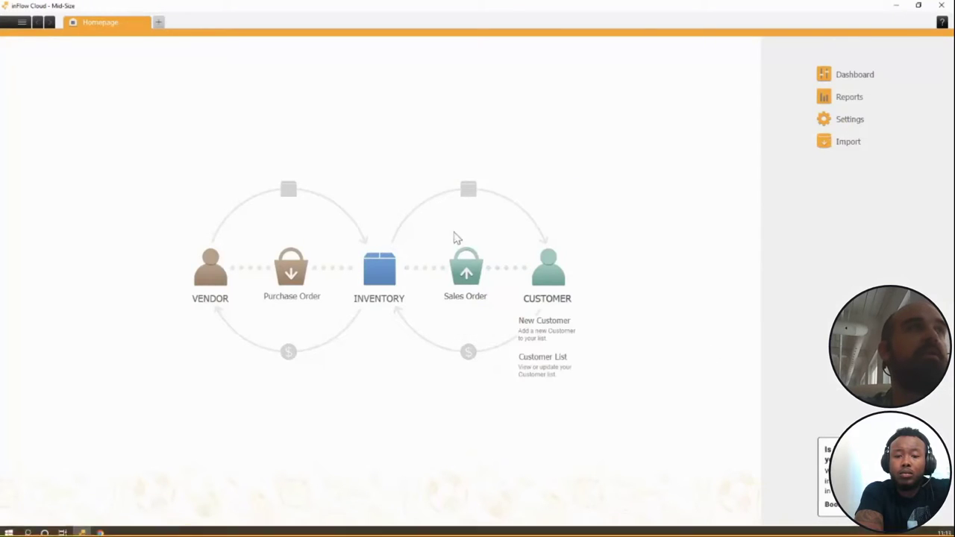
left_click(21, 23)
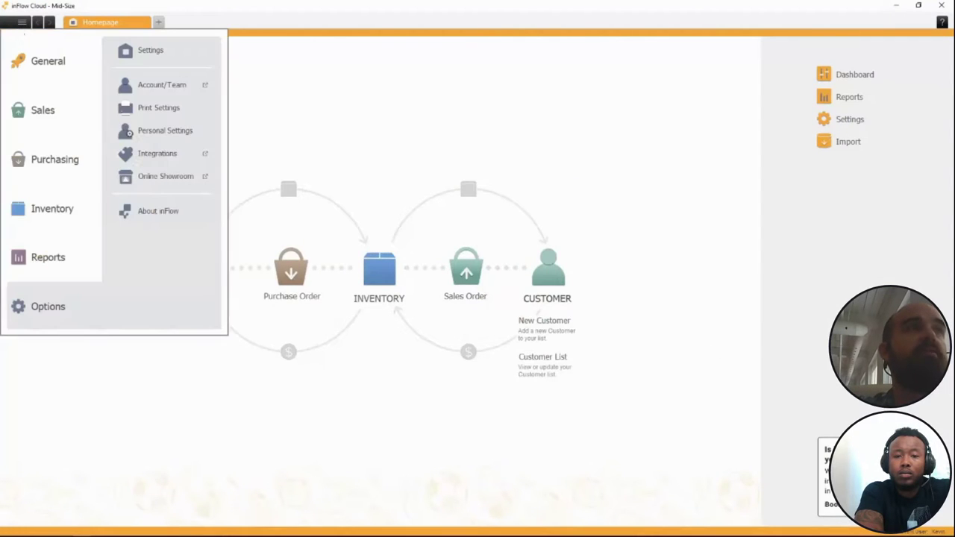
left_click(21, 23)
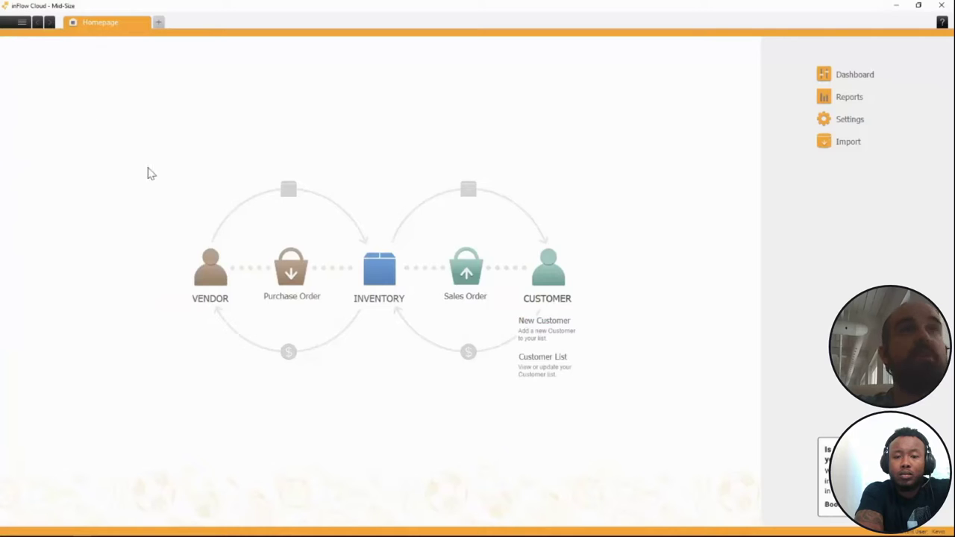
mouse_move(232, 311)
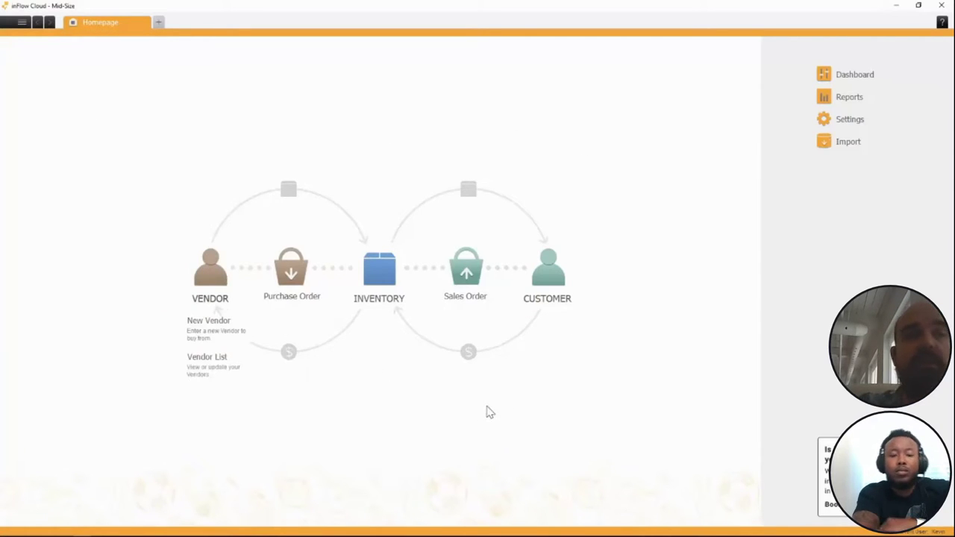
mouse_move(564, 369)
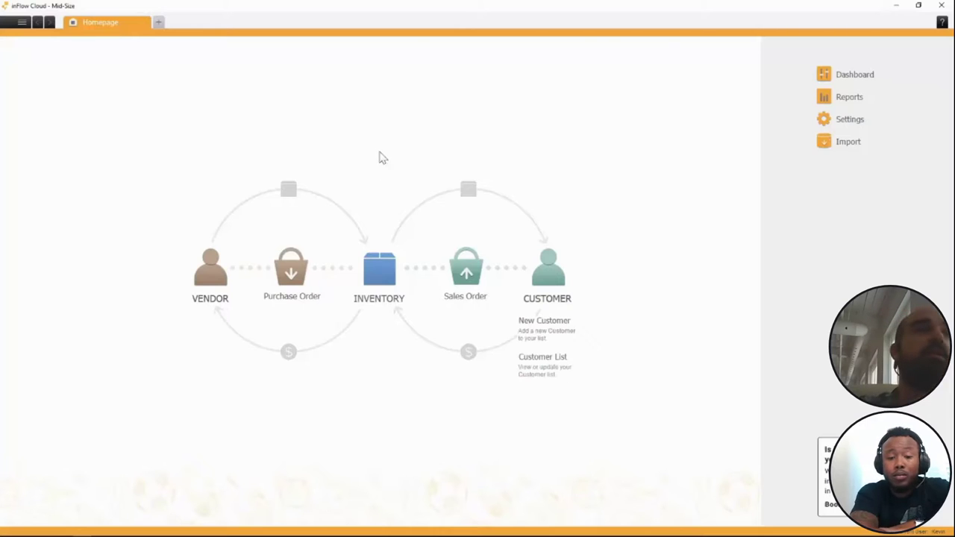
- Start a Product Details data import and choose the ProductDetails file from the Webinar Imports folder
left_click(839, 146)
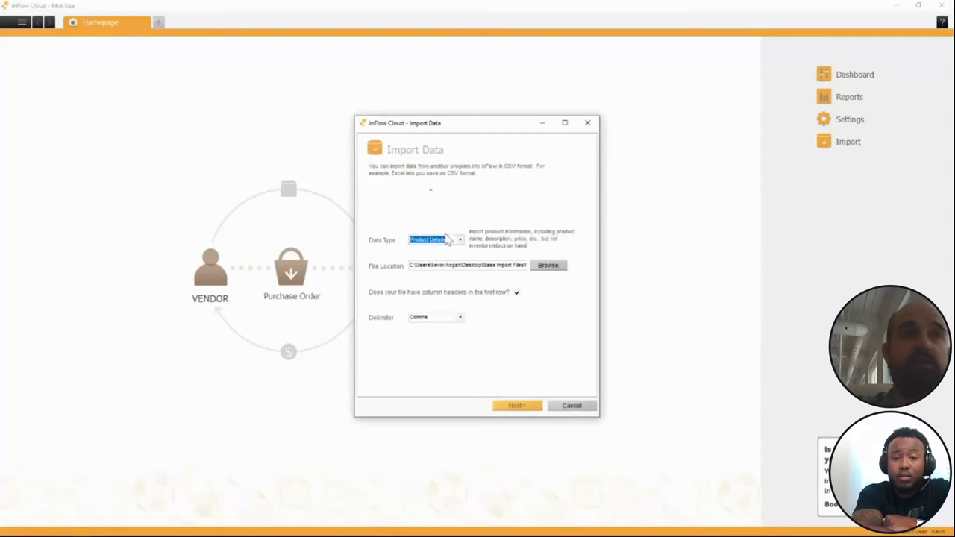
left_click(544, 265)
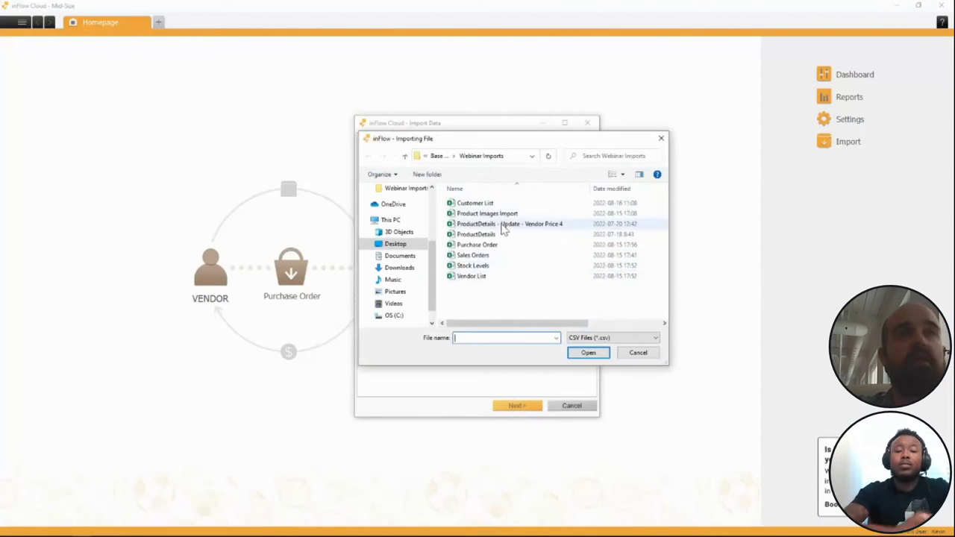
left_click(486, 236)
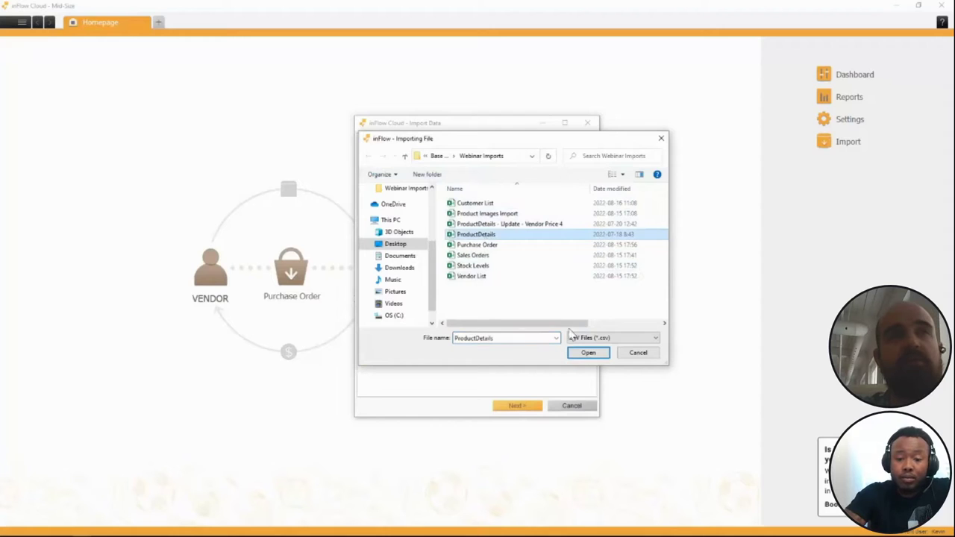
left_click(587, 354)
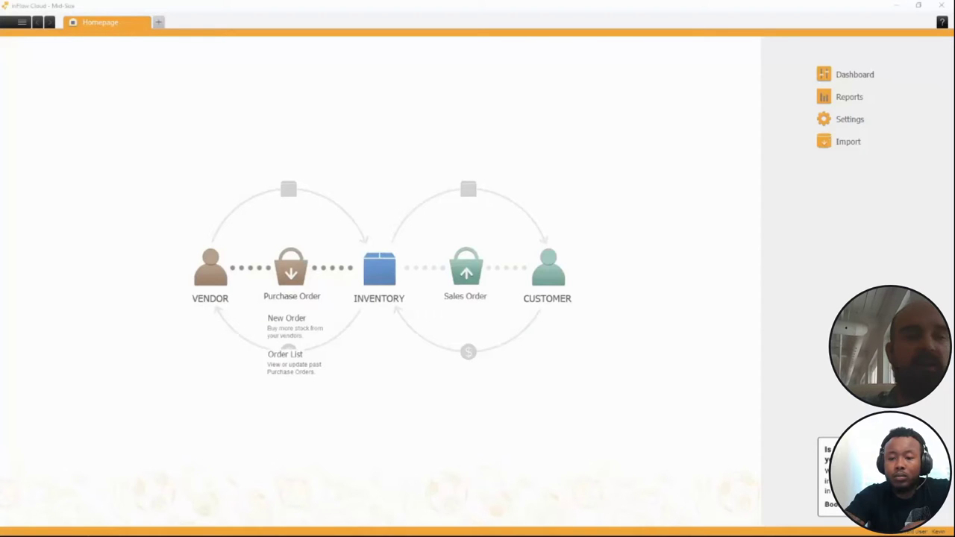
- Open the ProductDetails CSV file in Excel from the Webinar Imports folder inside Base Import Files on the Desktop
key("super+e")
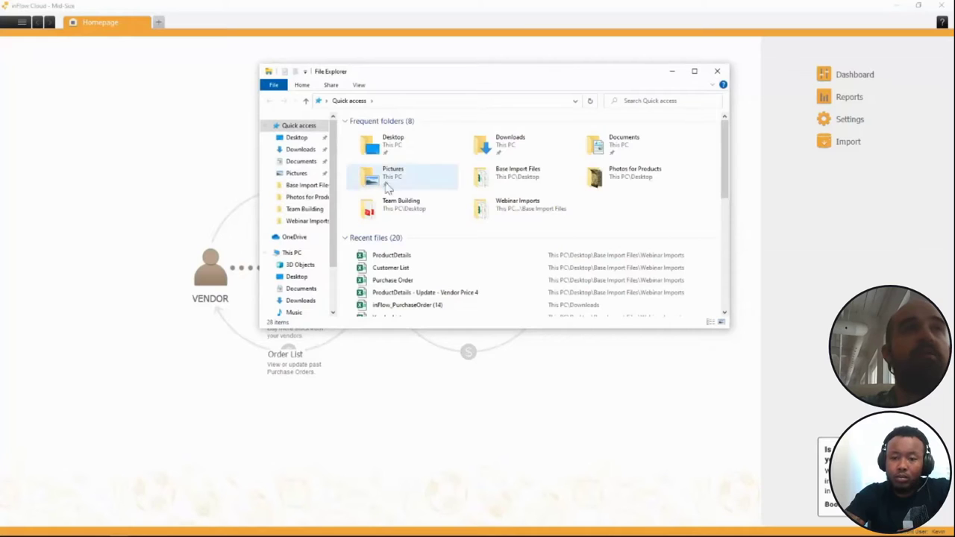
double_click(372, 152)
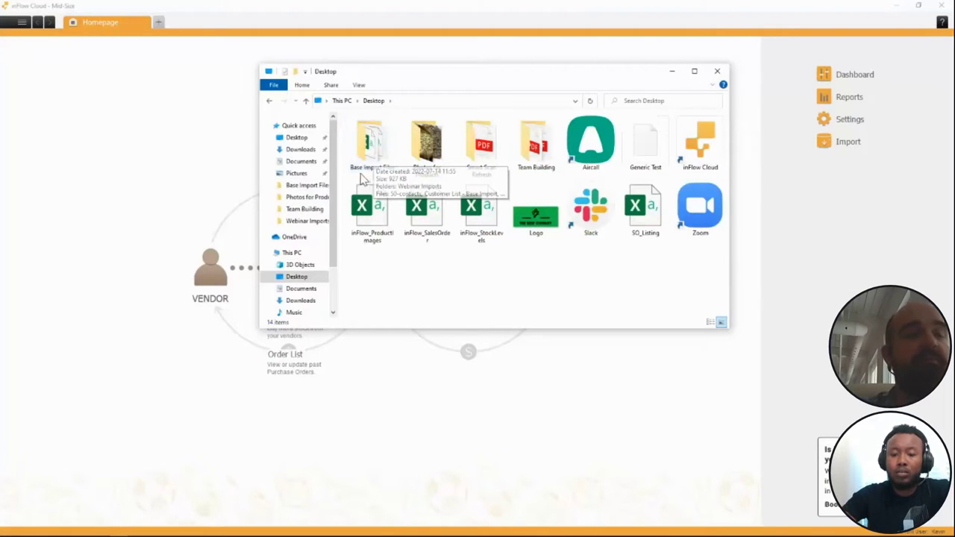
double_click(380, 147)
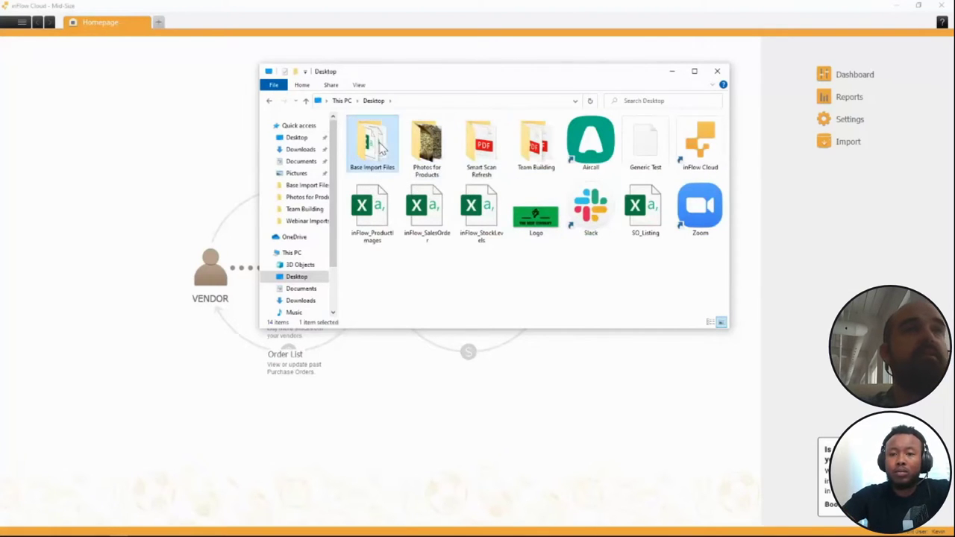
double_click(414, 133)
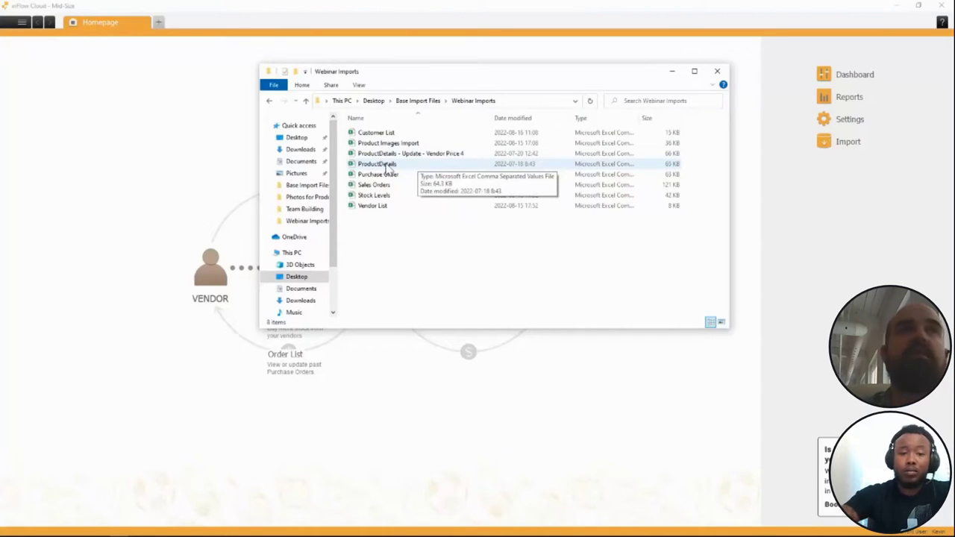
left_click(385, 166)
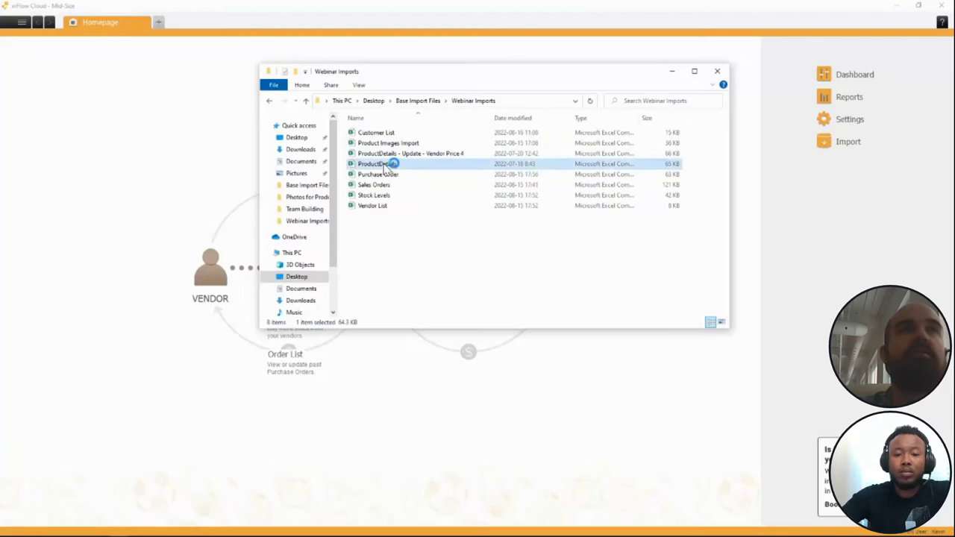
double_click(386, 165)
left_click_drag(302, 83, 0, 165)
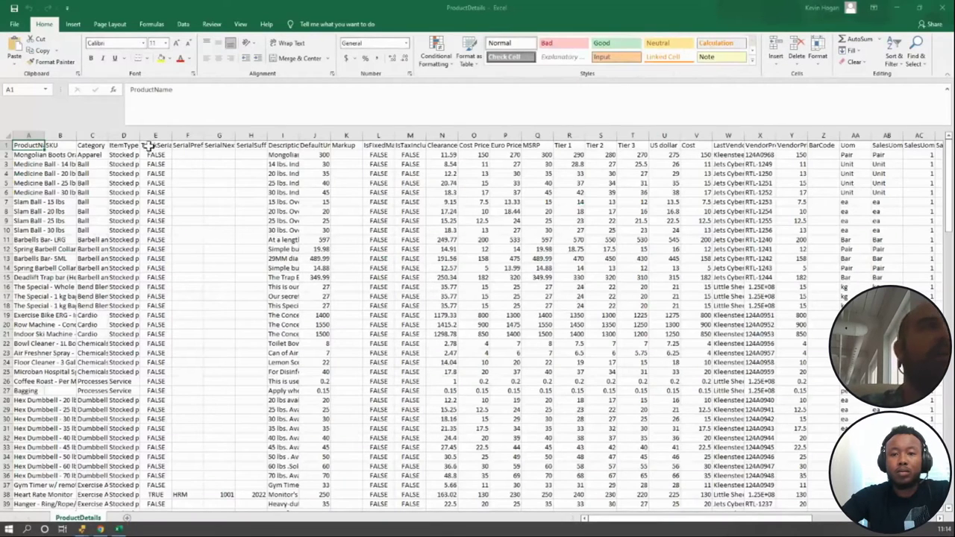
- Widen the ItemType and ProductName columns so their contents can be read
left_click_drag(141, 136, 175, 135)
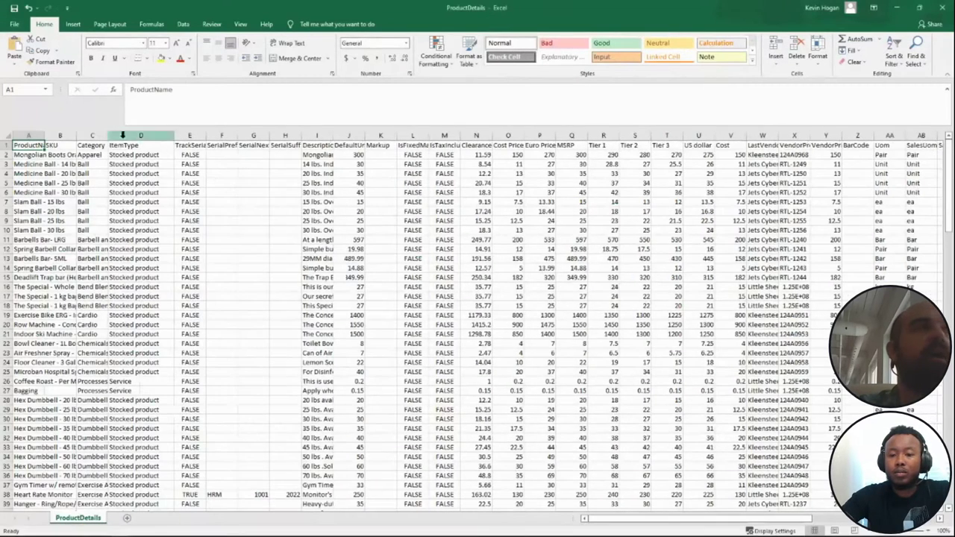
left_click_drag(46, 135, 70, 136)
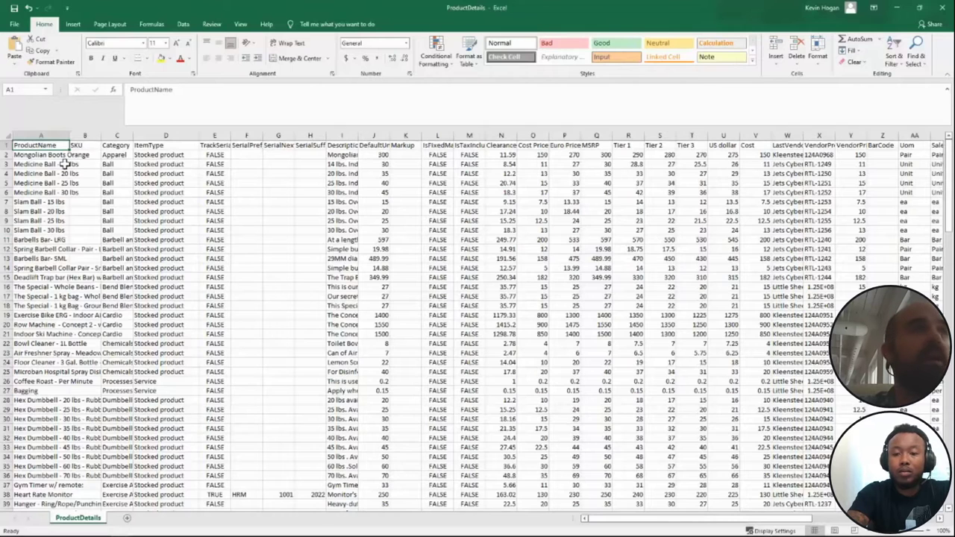
- Bring up the Duplicate Values highlighting rule for the ProductName column and cancel it without applying
left_click(63, 137)
left_click(438, 58)
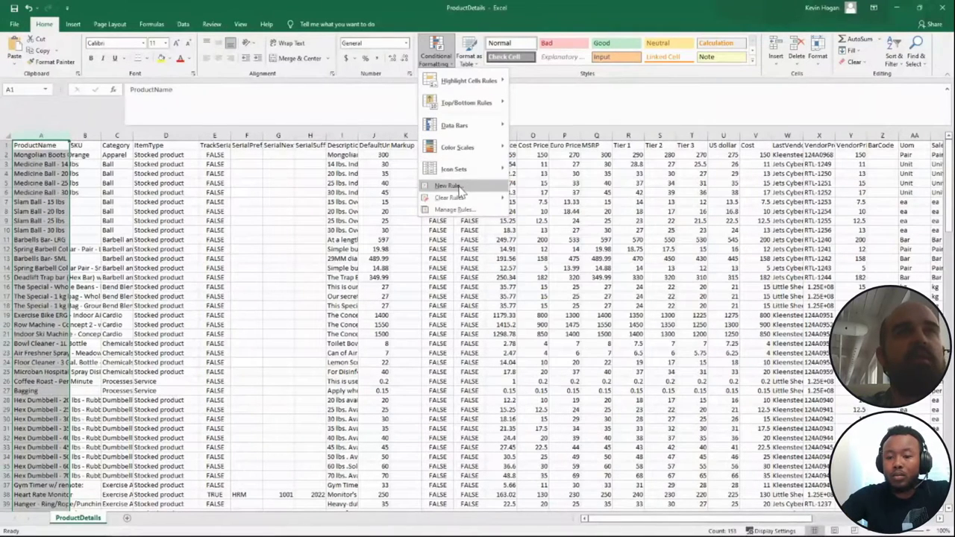
mouse_move(489, 91)
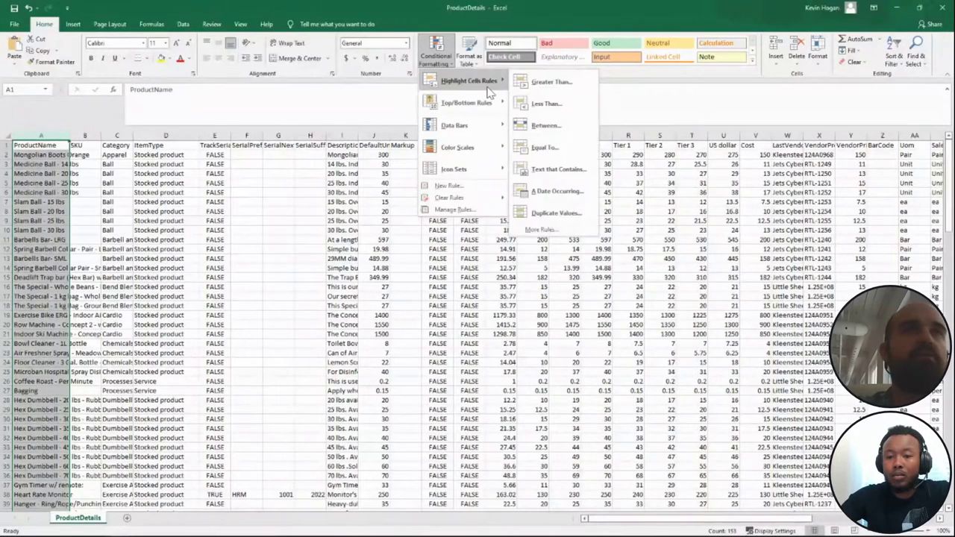
left_click(555, 213)
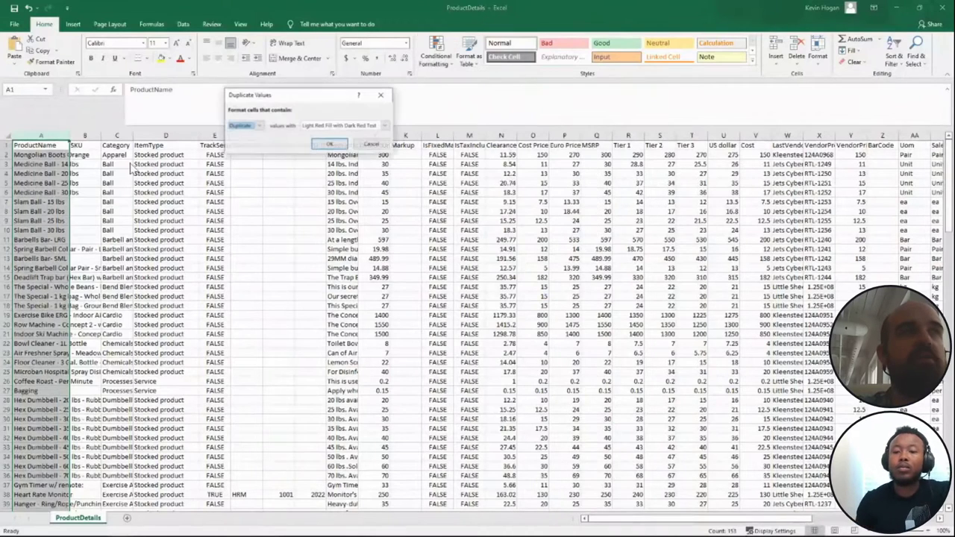
left_click(371, 144)
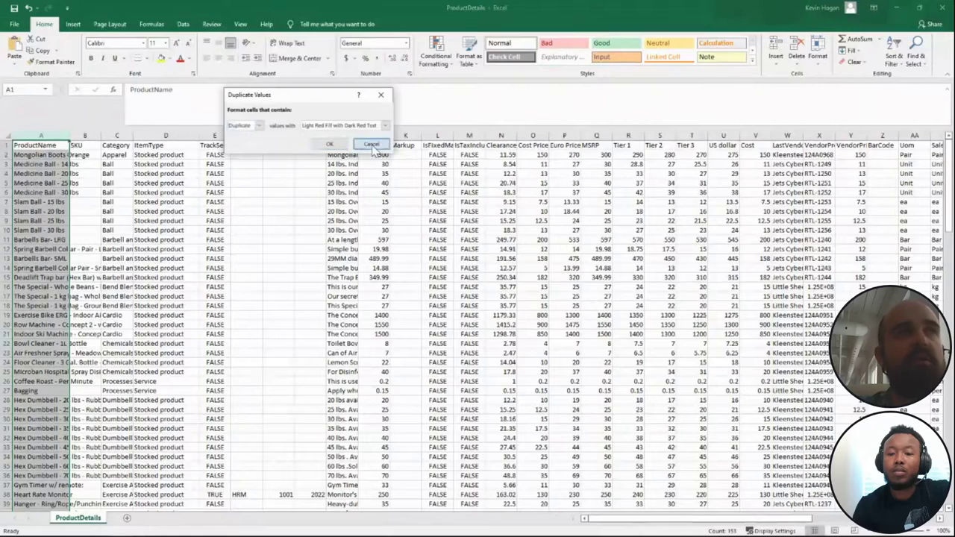
left_click(78, 230)
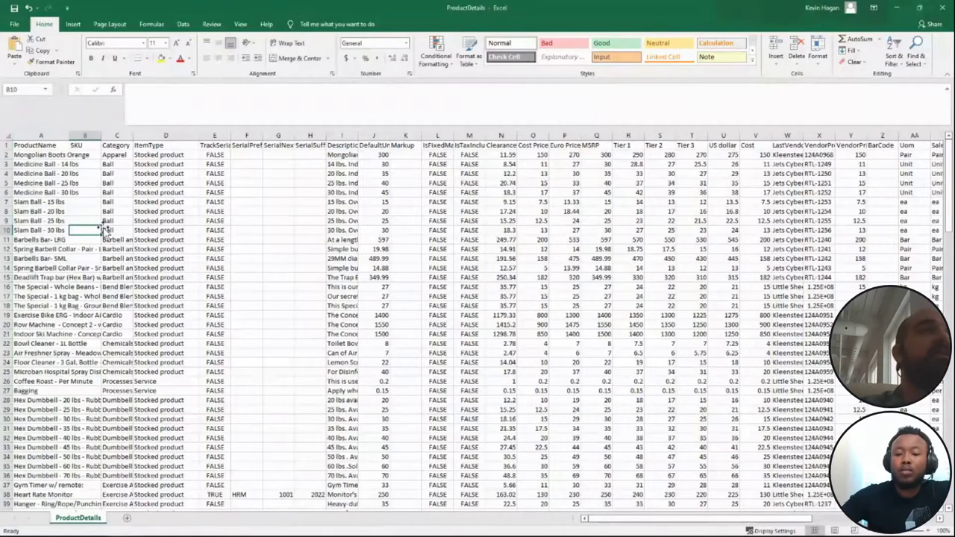
- Examine the SKU and BarCode columns and review the entries in the Category column, such as Chemicals
left_click(88, 133)
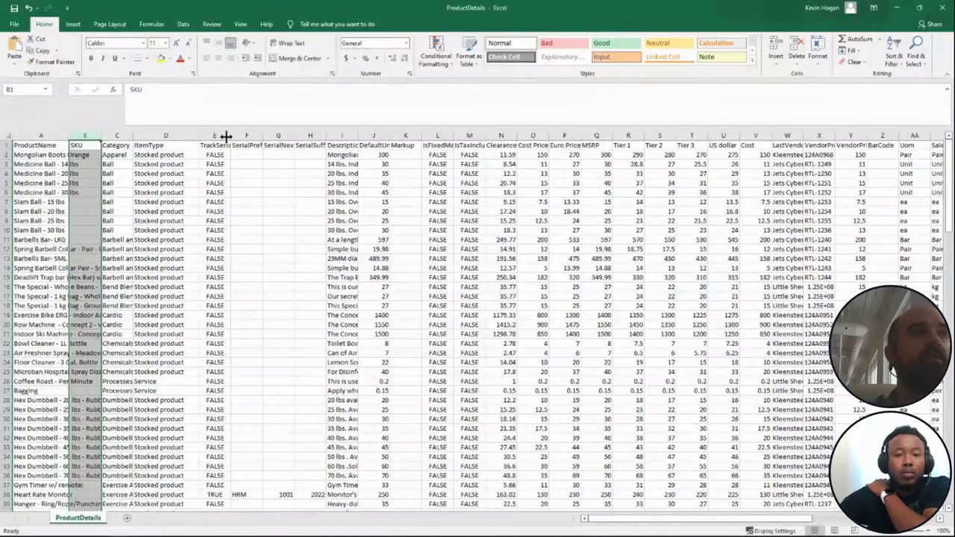
left_click(876, 138)
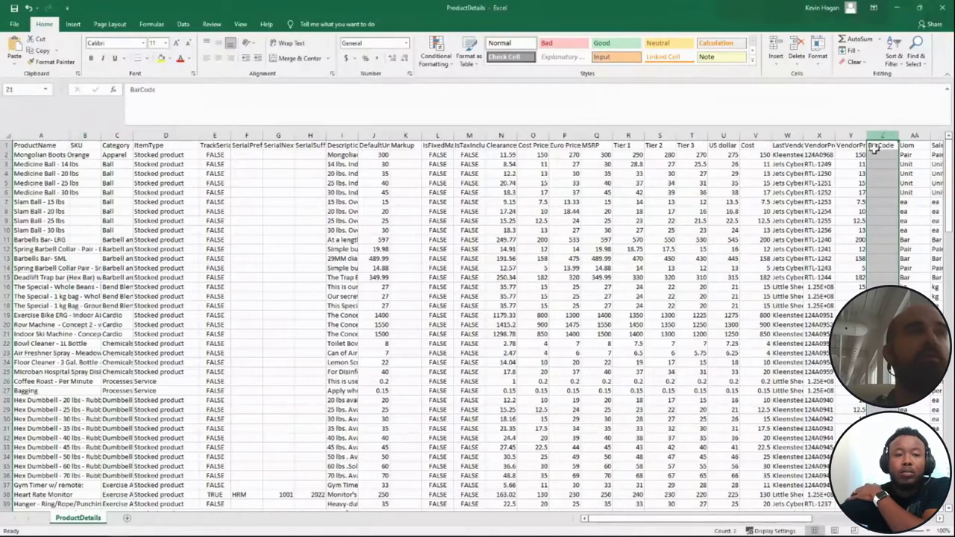
left_click(123, 194)
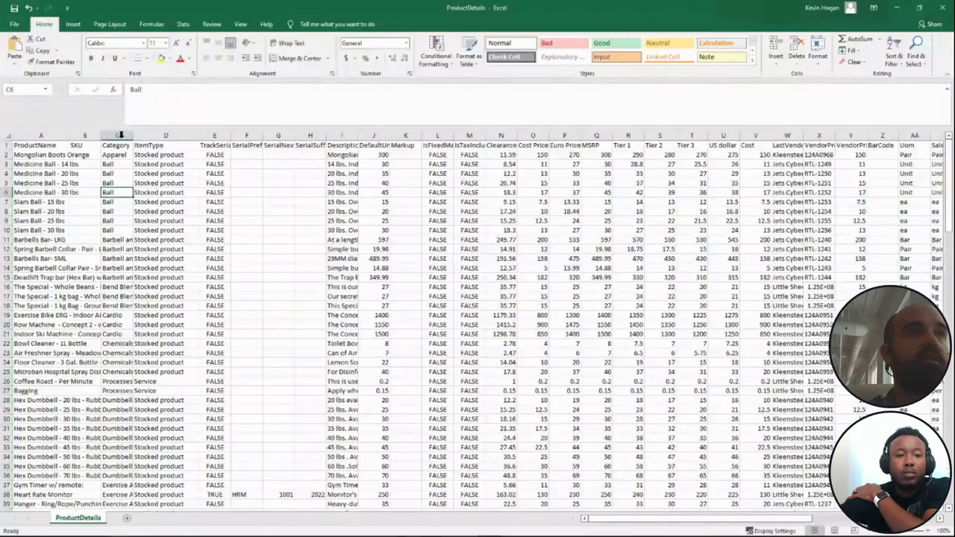
scroll(119, 192, "down", 1)
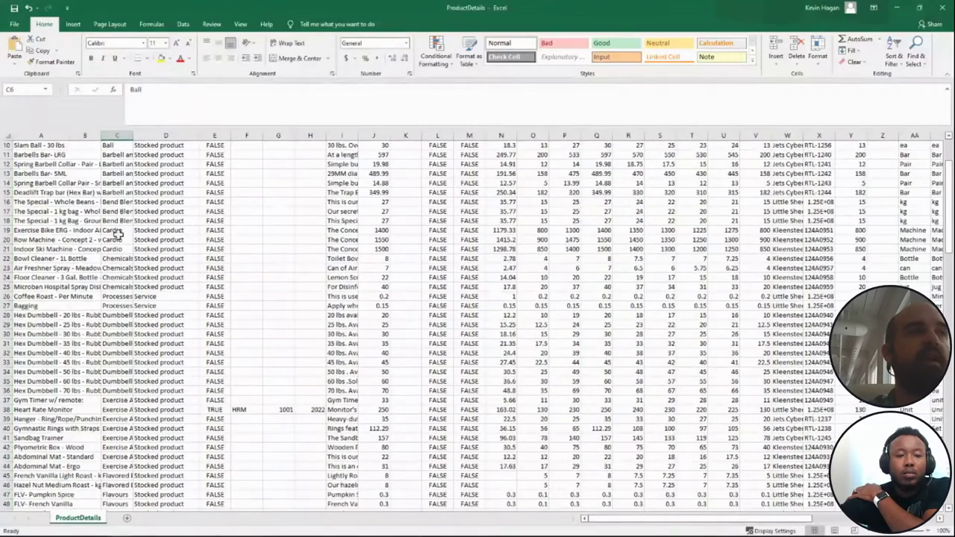
scroll(113, 216, "up", 1)
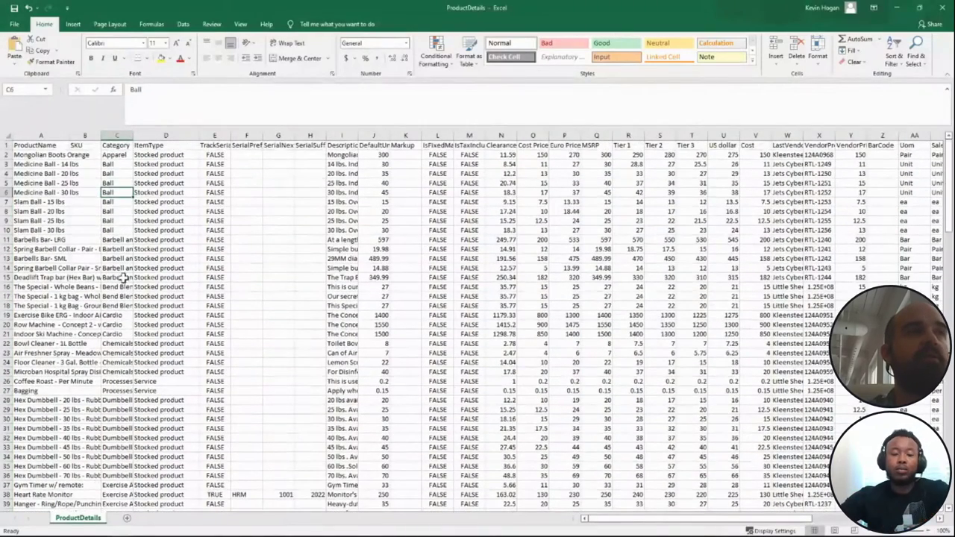
scroll(118, 192, "down", 1)
left_click(111, 316)
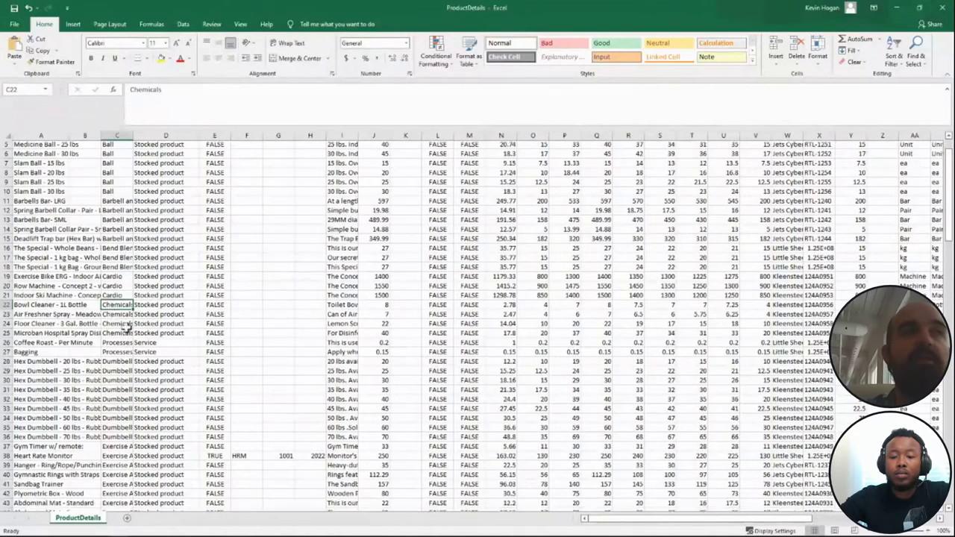
scroll(129, 224, "down", 1)
scroll(131, 235, "up", 2)
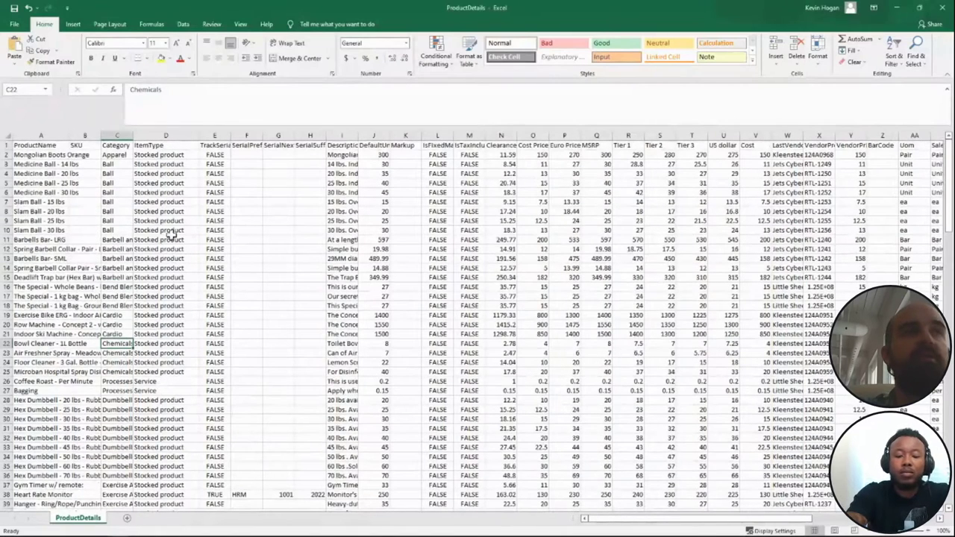
- Examine the ItemType column, the Service type of the Bagging item, and the Heart Rate Monitor row with its serial number fields
left_click(164, 136)
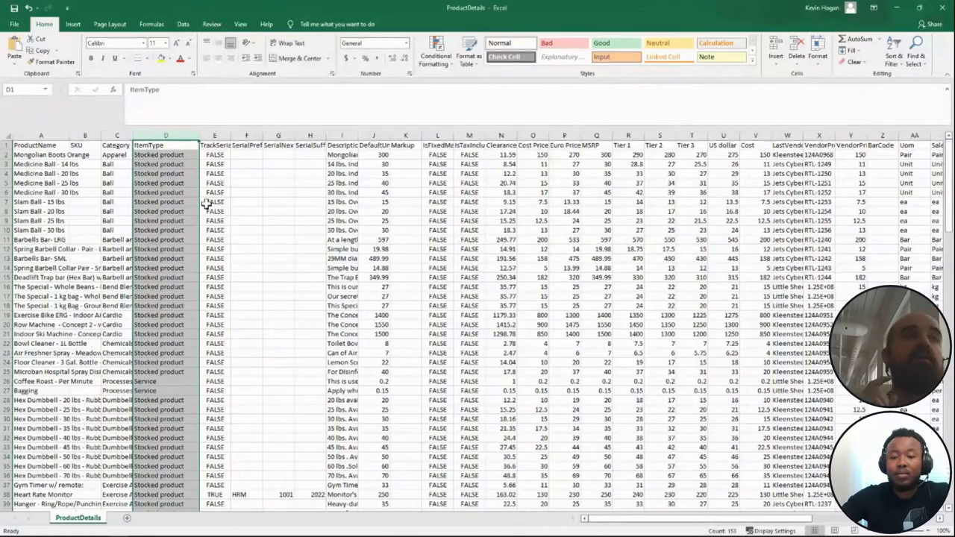
left_click(167, 390)
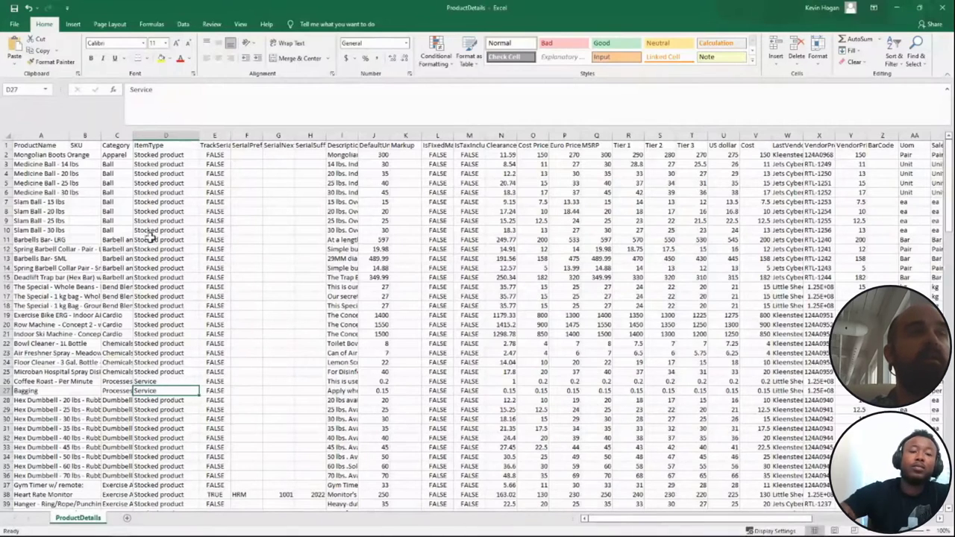
left_click(6, 495)
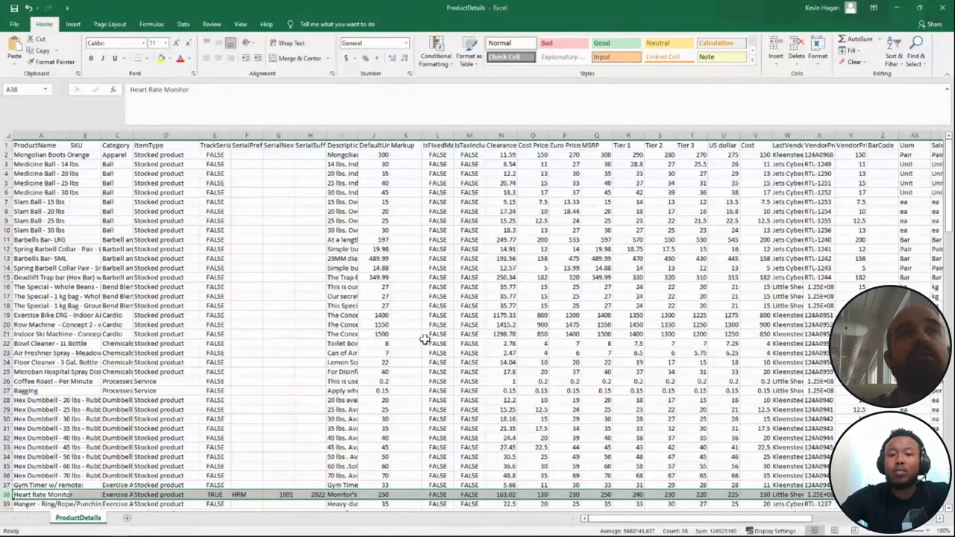
- Widen the Description, DefaultUnitPrice and IsTaxInclusivePrice columns, and select the IsTaxInclusivePrice column
left_click(404, 316)
left_click_drag(359, 139, 381, 141)
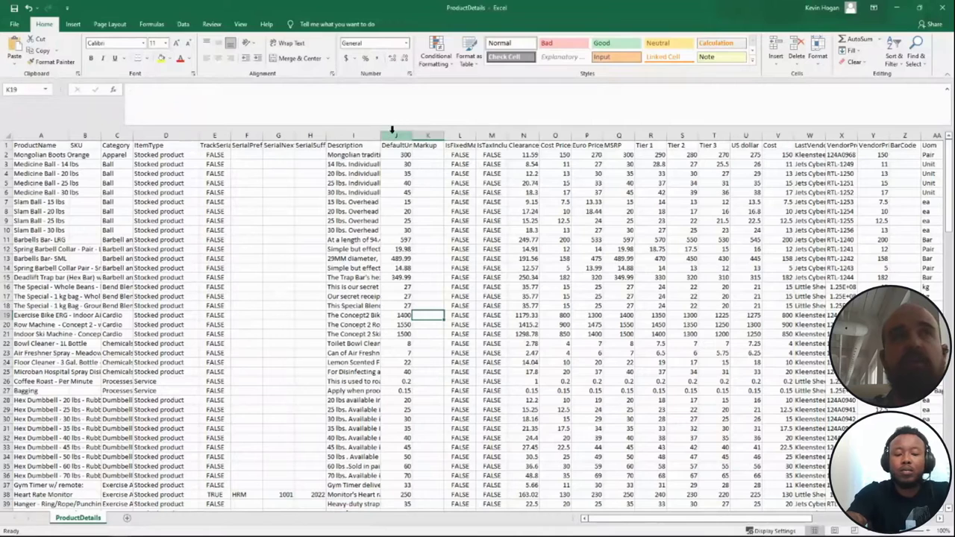
left_click(393, 163)
left_click_drag(410, 135, 429, 135)
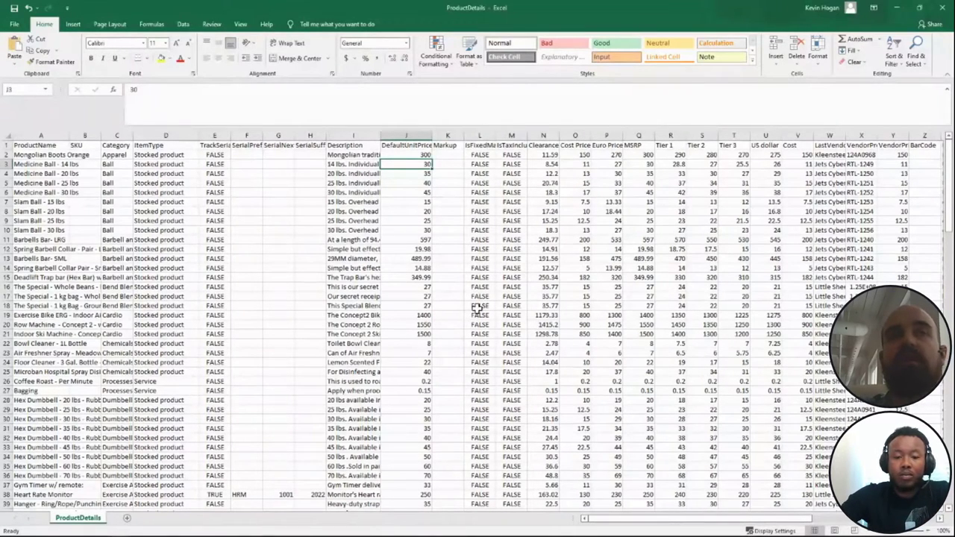
left_click_drag(527, 135, 534, 134)
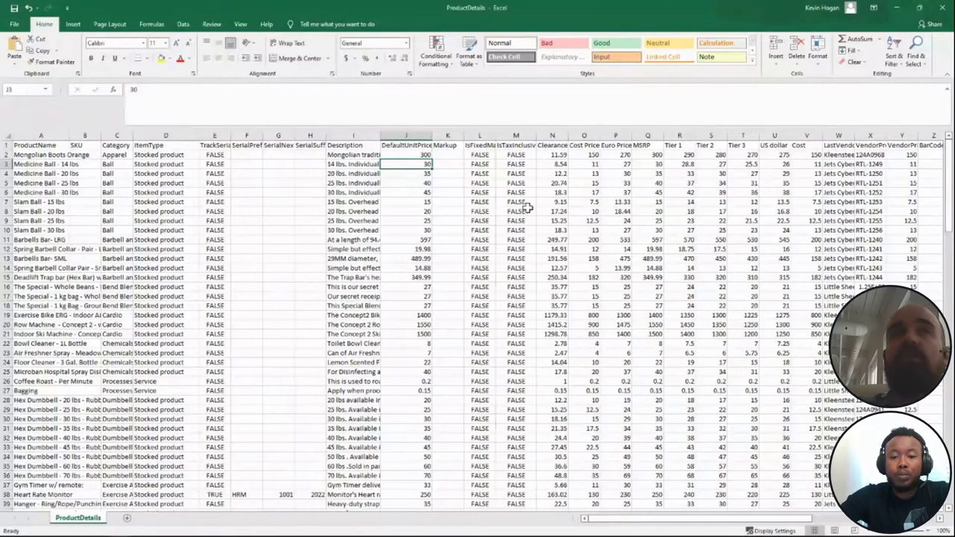
left_click(512, 134)
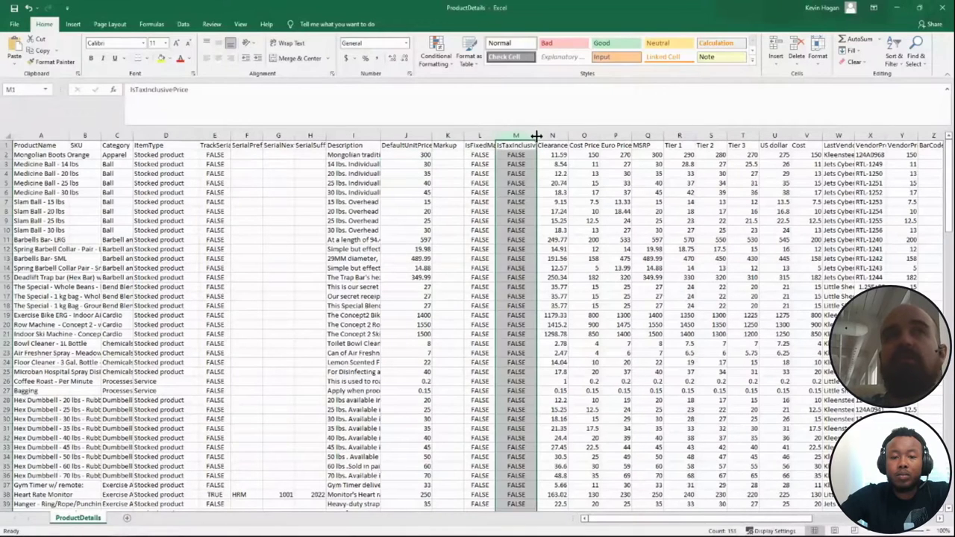
- Widen the IsTaxInclusivePrice column and examine the Clearance Price, Cost Price and Euro Price columns
left_click_drag(534, 134, 549, 135)
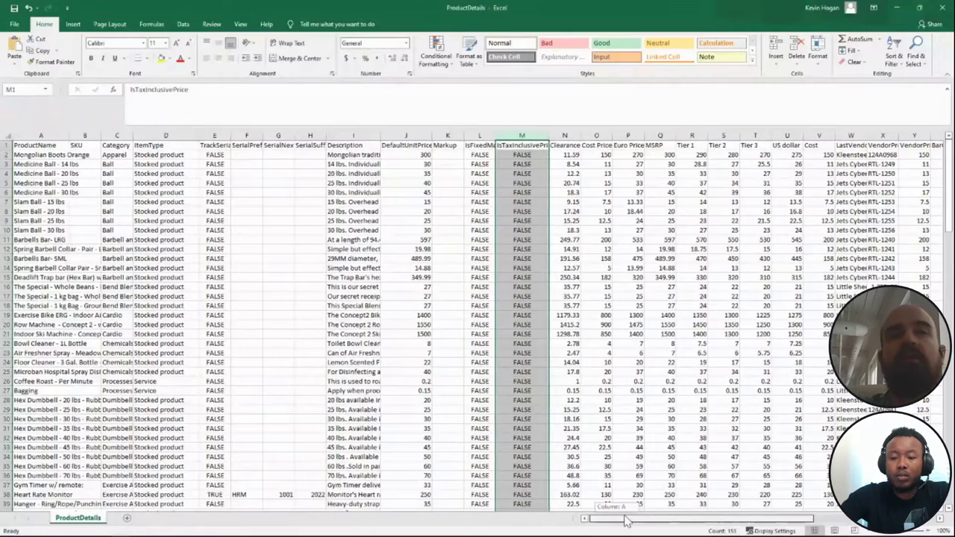
left_click_drag(626, 518, 640, 519)
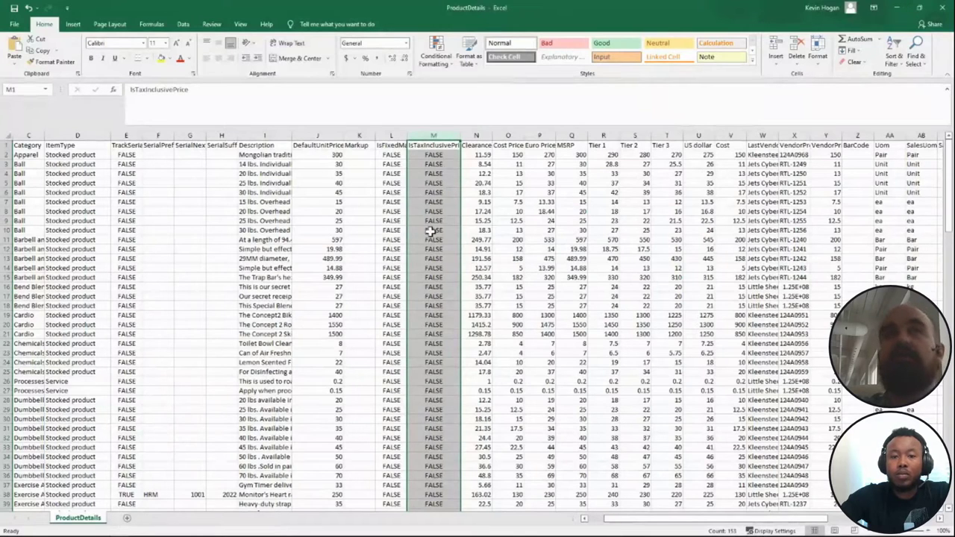
left_click(476, 136)
left_click(510, 136)
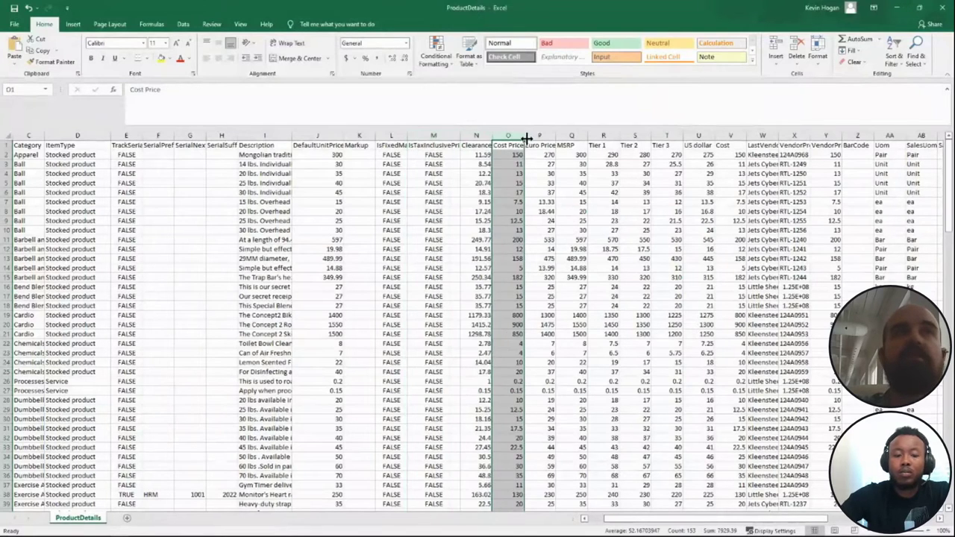
left_click(532, 138)
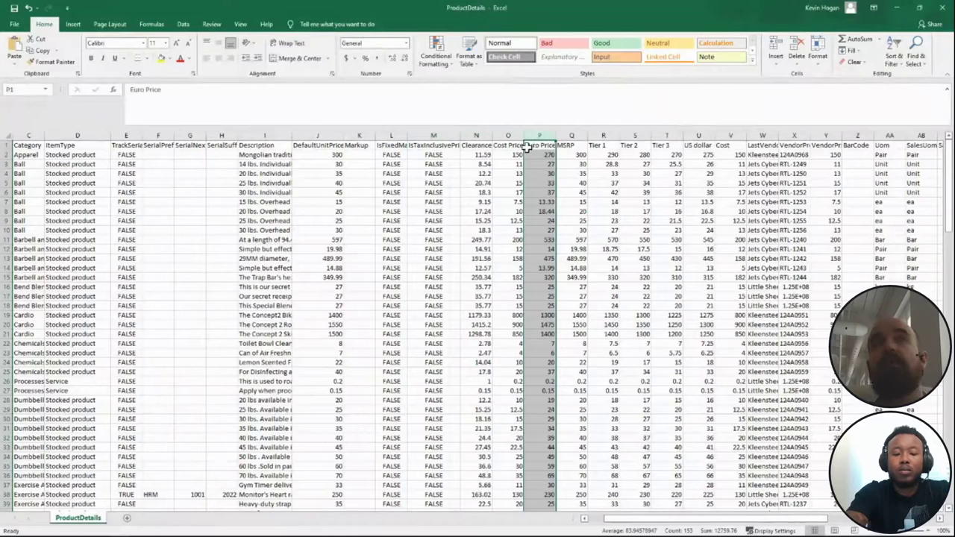
left_click(476, 135)
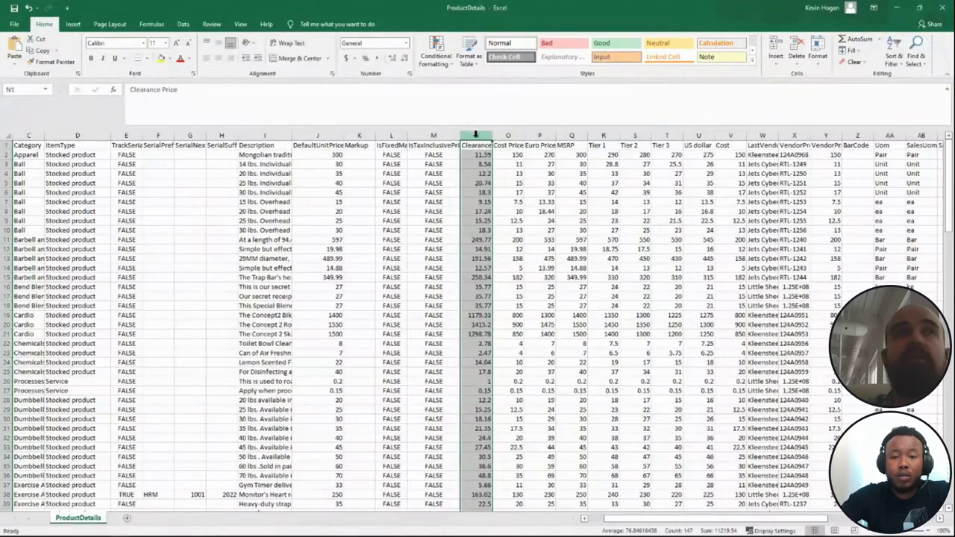
left_click(507, 135)
left_click(539, 135)
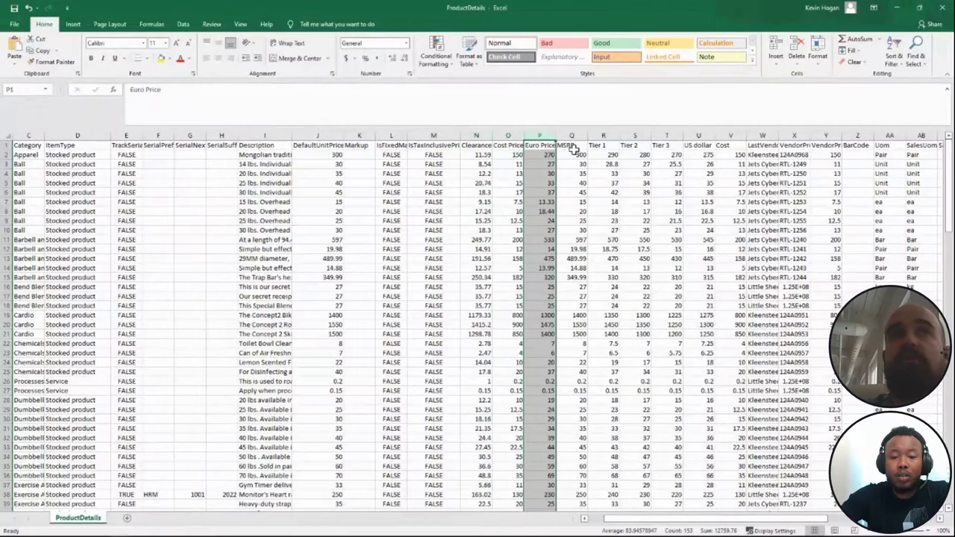
- Examine the MSRP, Tier 1, Tier 2, Tier 3 and US dollar pricing columns one after another
left_click(572, 135)
left_click(603, 135)
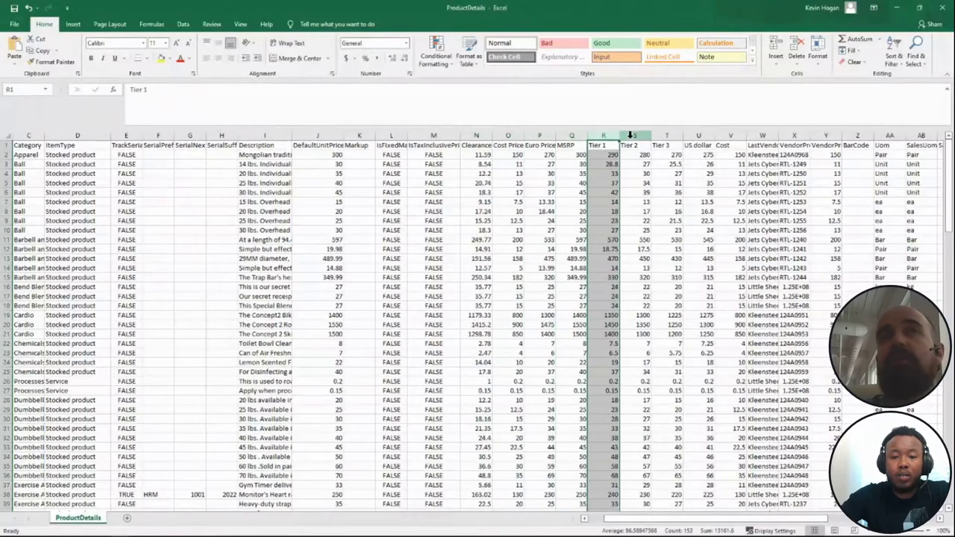
left_click(635, 135)
left_click(660, 135)
left_click(696, 135)
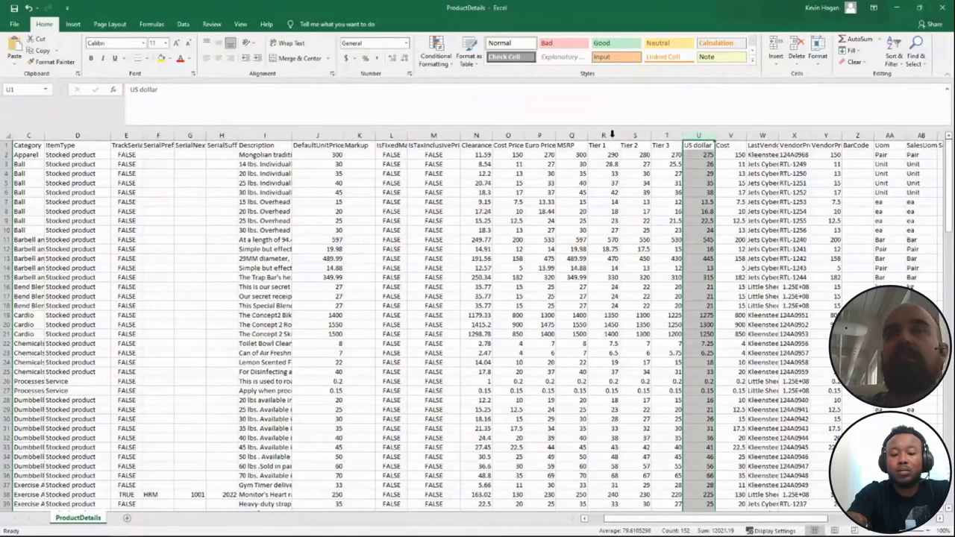
- Select the Cost column and widen the VendorPrice column
left_click(731, 135)
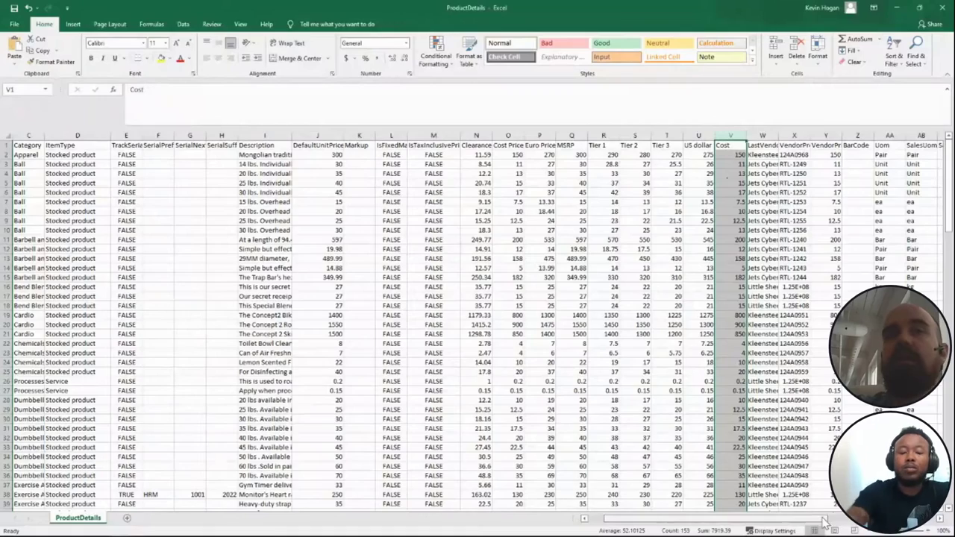
left_click_drag(802, 519, 842, 519)
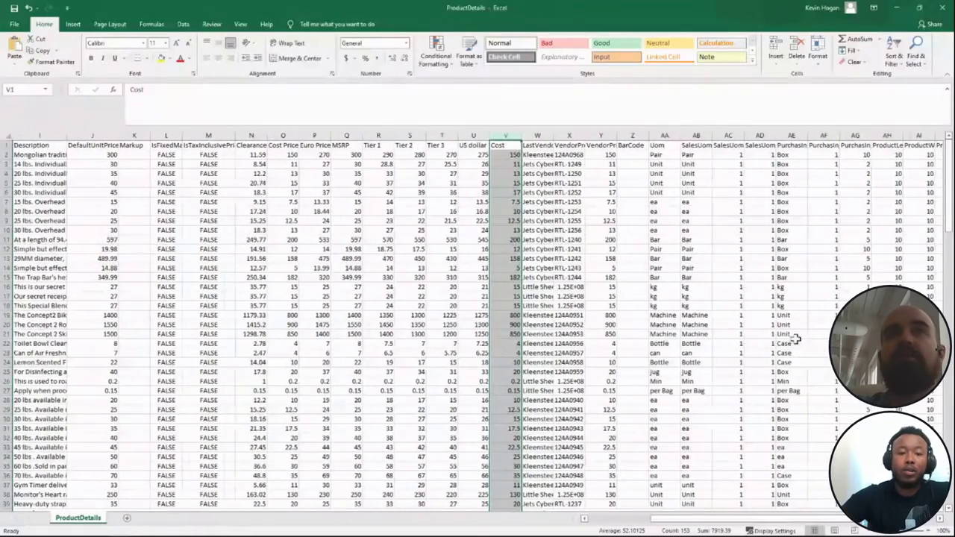
left_click_drag(616, 135, 648, 135)
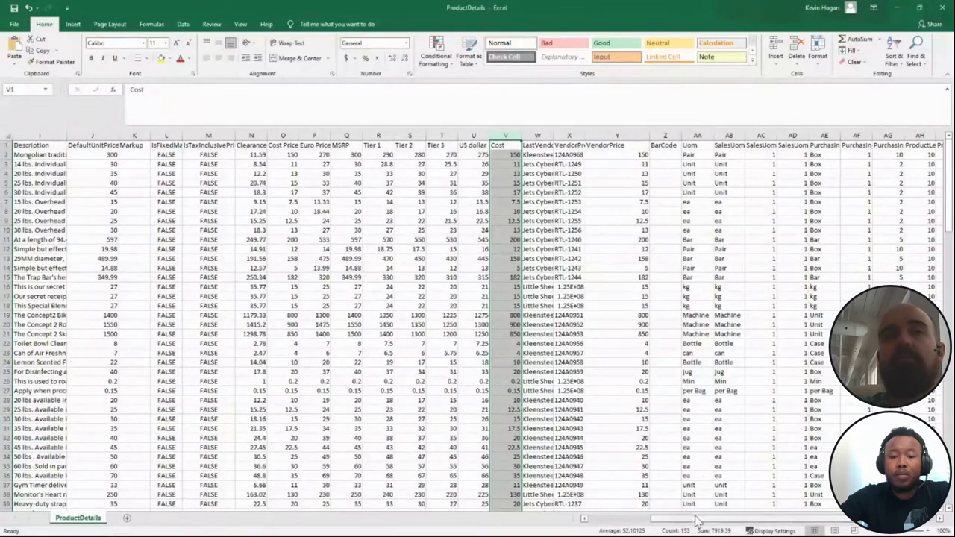
- Widen the sales and purchasing unit-of-measure columns and check the first product's units and conversion quantities
left_click_drag(712, 519, 750, 525)
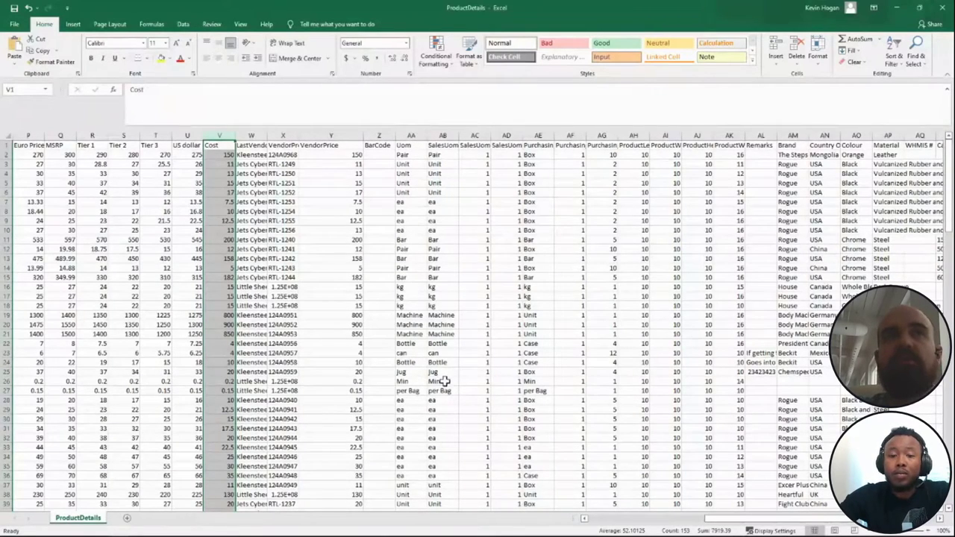
left_click(437, 153)
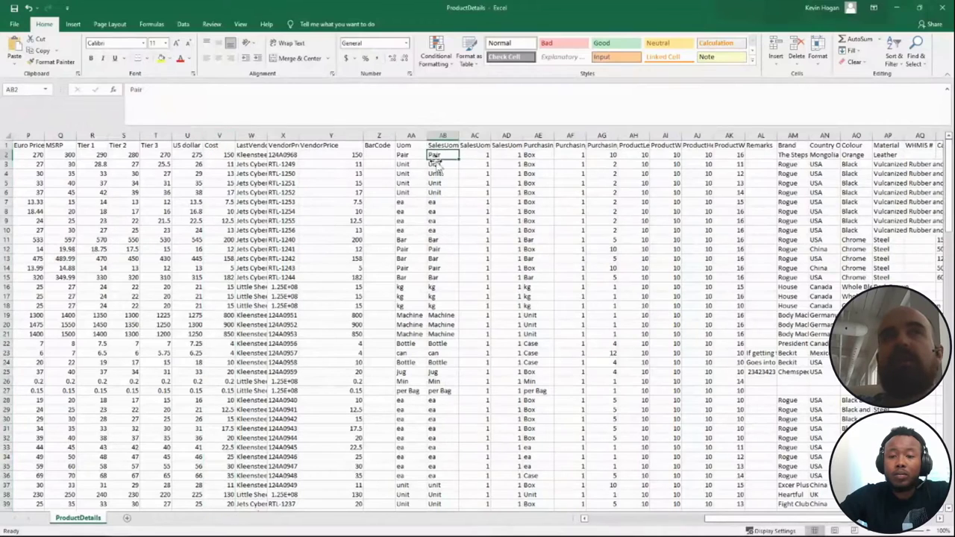
left_click(537, 154)
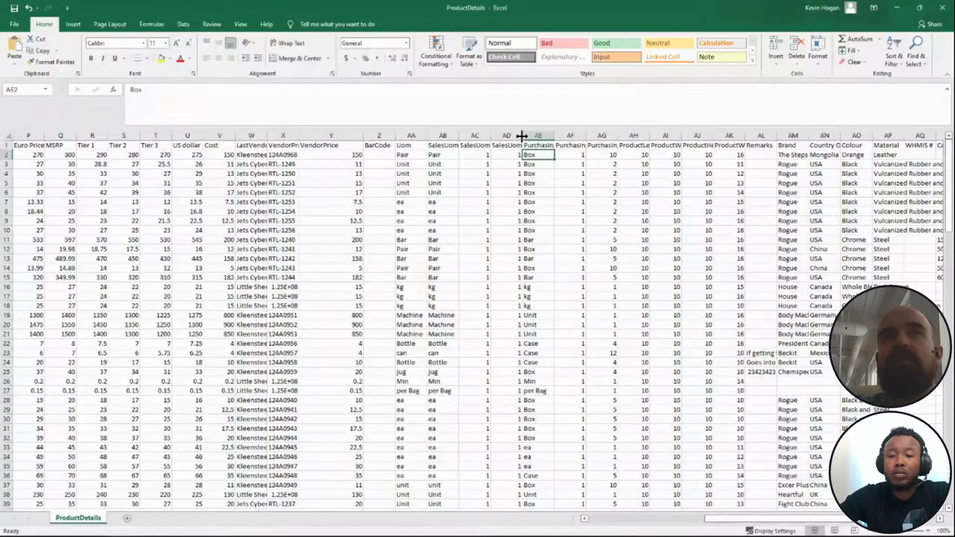
left_click_drag(525, 135, 529, 135)
left_click(515, 154)
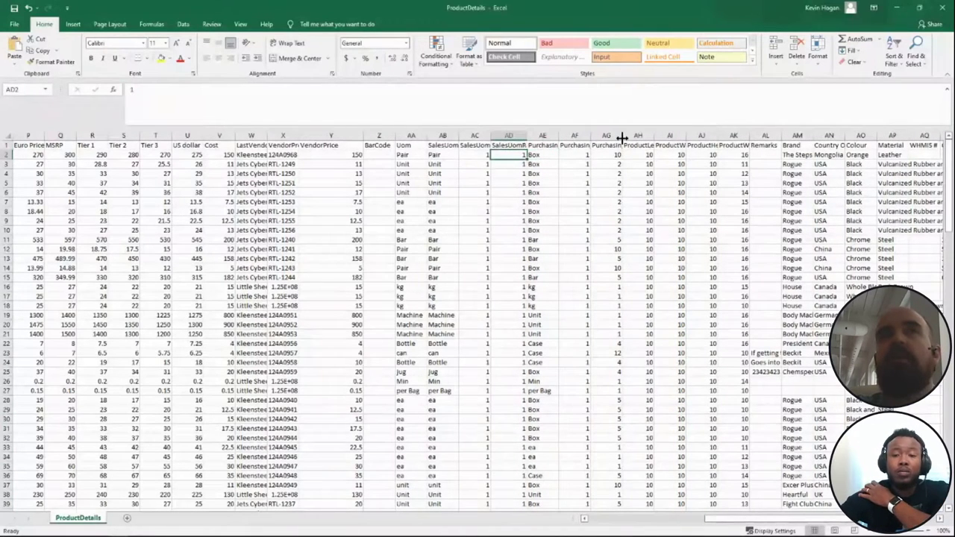
left_click_drag(621, 137, 602, 135)
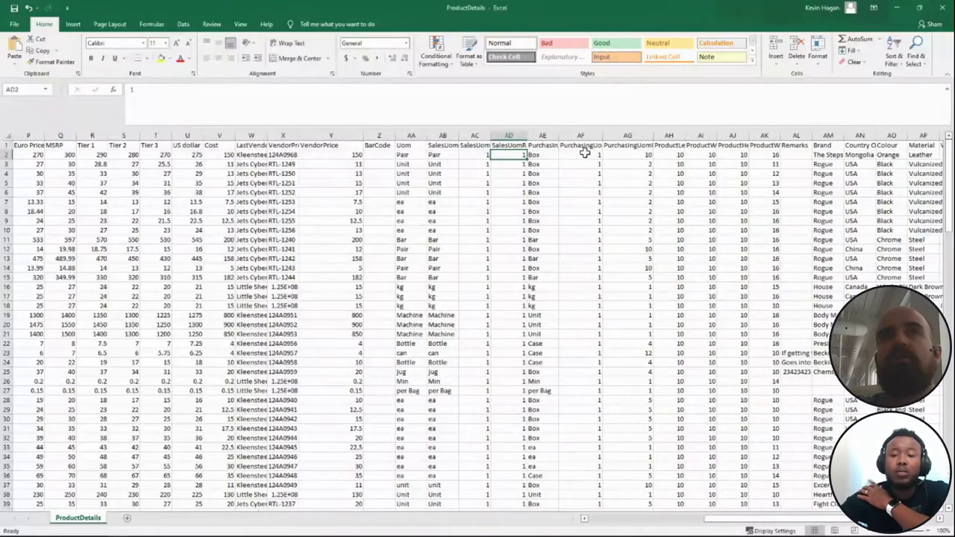
left_click(584, 154)
left_click(635, 156)
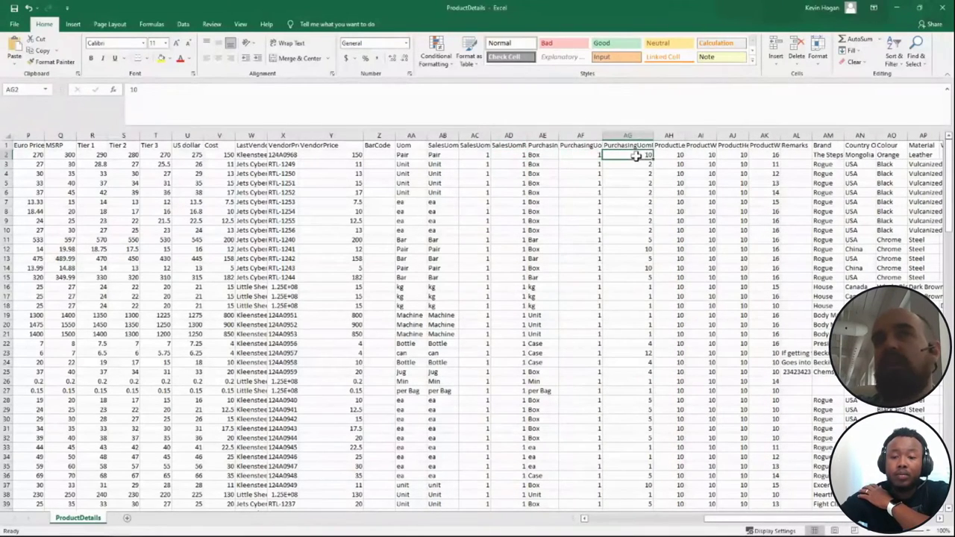
- Highlight the custom field columns from Brand to Capacity, and examine the LastVendor and IsActive columns
left_click_drag(806, 519, 826, 522)
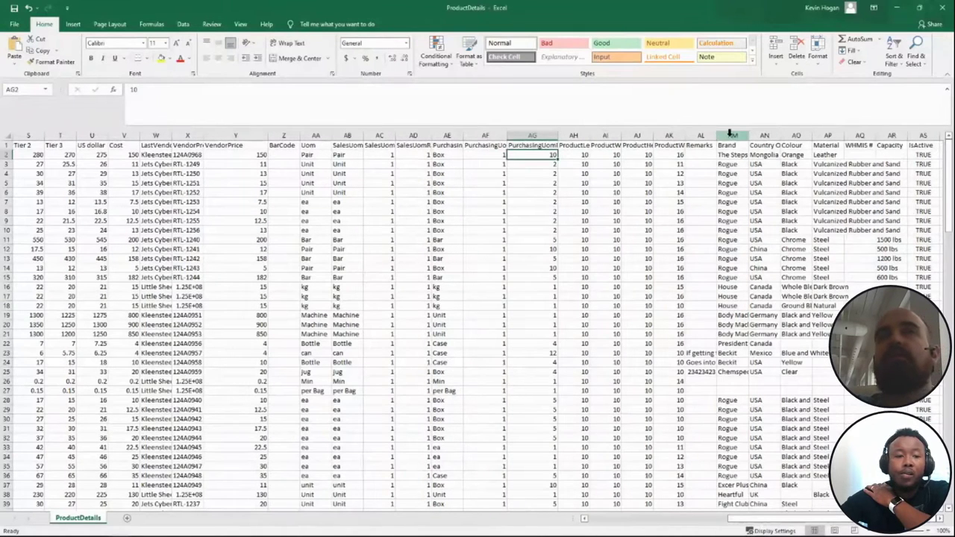
left_click_drag(733, 135, 891, 143)
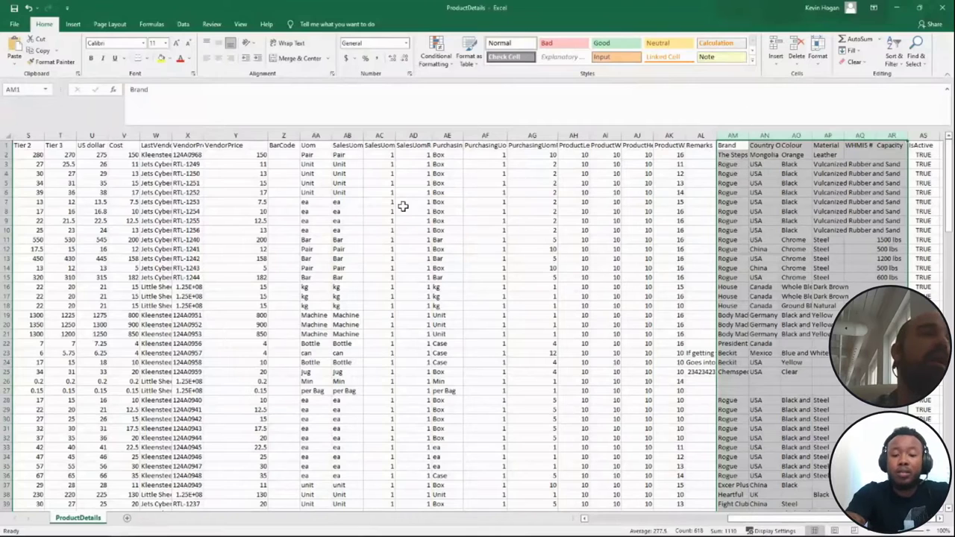
left_click(168, 135)
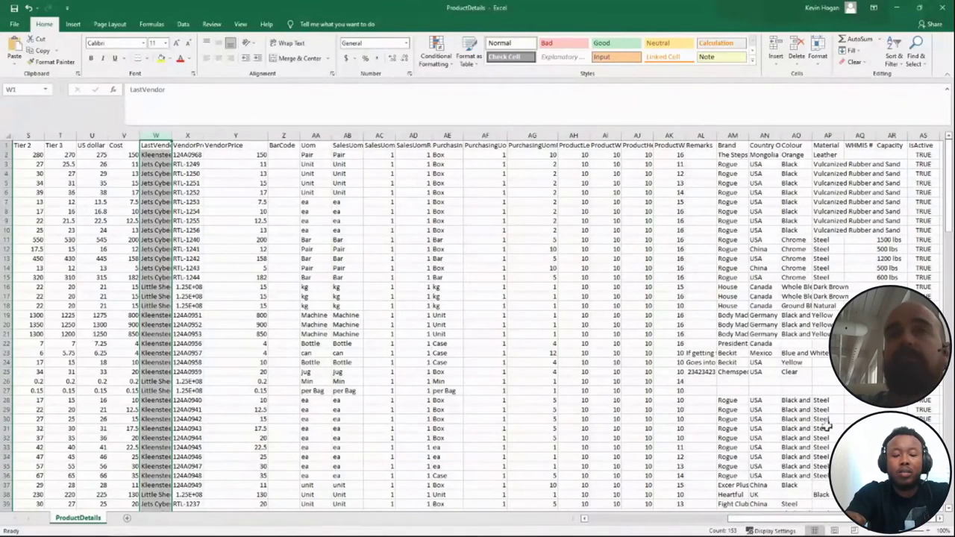
left_click(921, 135)
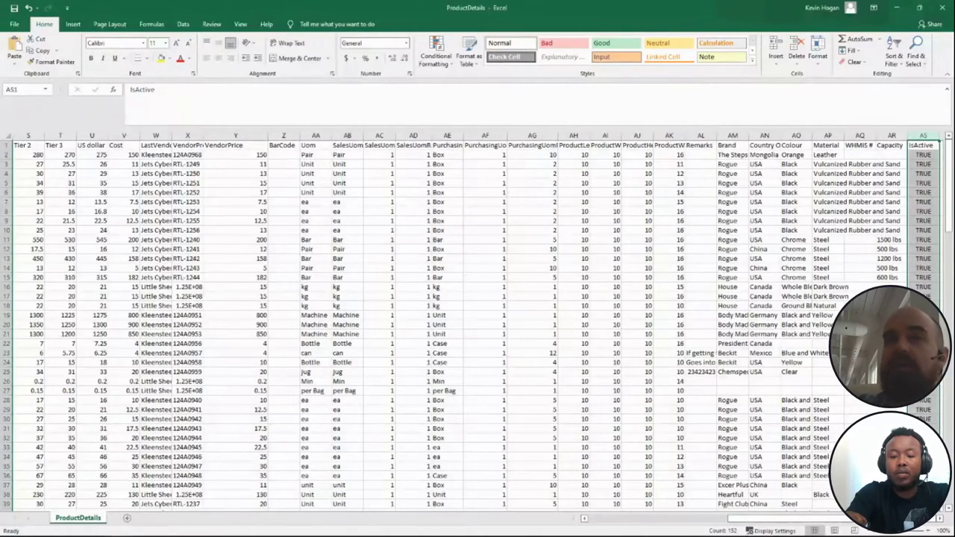
- Examine the vendor names down the LastVendor column and the vendor product codes in the column beside it
left_click_drag(783, 518, 674, 519)
left_click(570, 135)
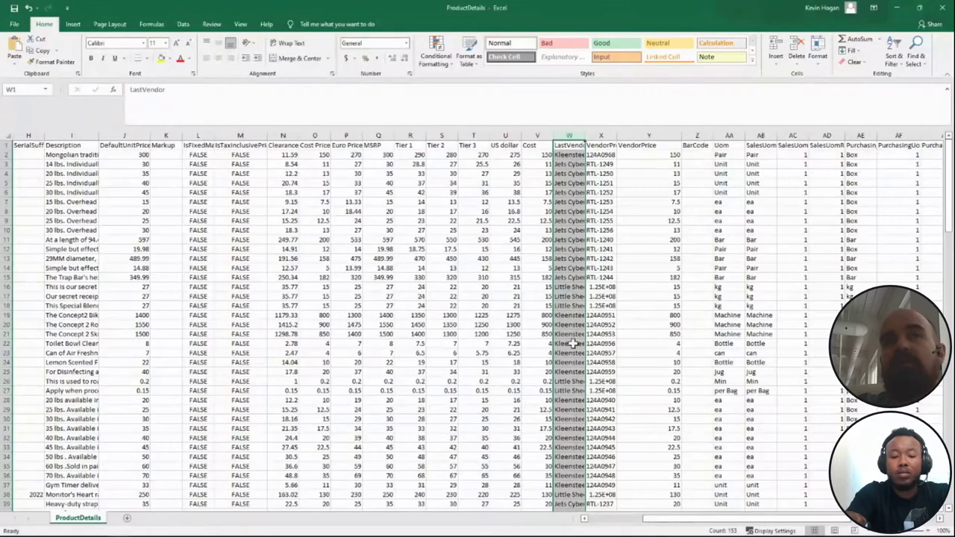
scroll(572, 343, "down", 14)
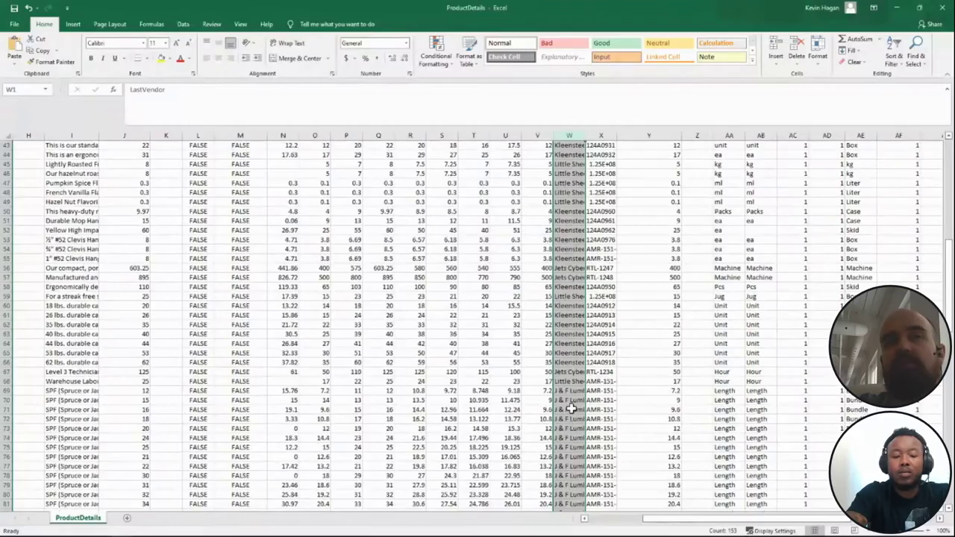
scroll(572, 408, "down", 4)
scroll(572, 395, "up", 12)
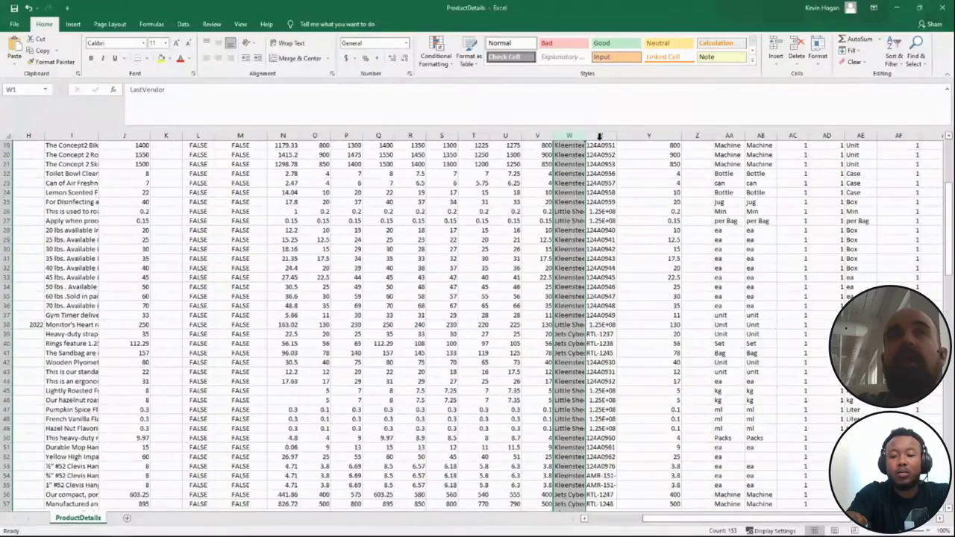
left_click(599, 136)
scroll(556, 254, "up", 6)
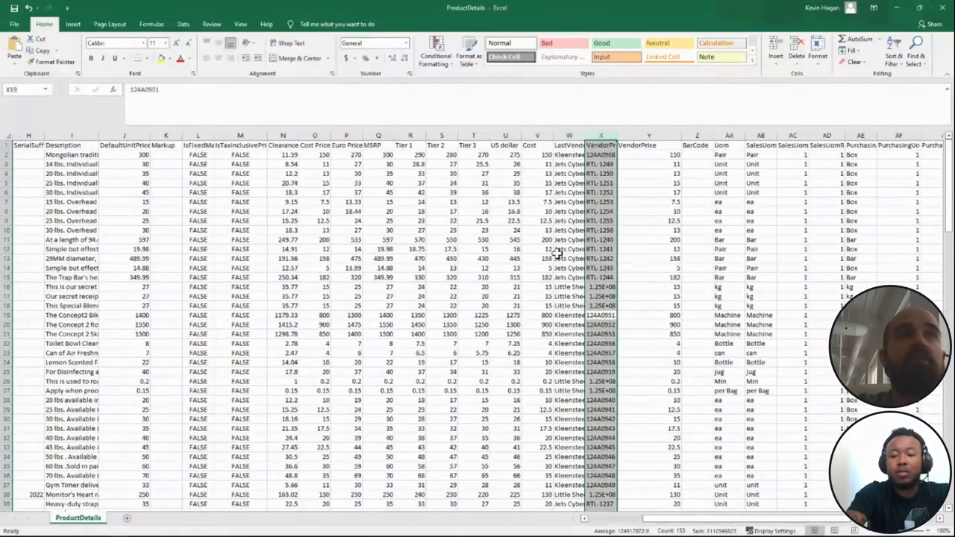
- Close the workbook, saving it over the existing ProductDetails file and keeping the CSV UTF-8 (Comma delimited) format
left_click(944, 7)
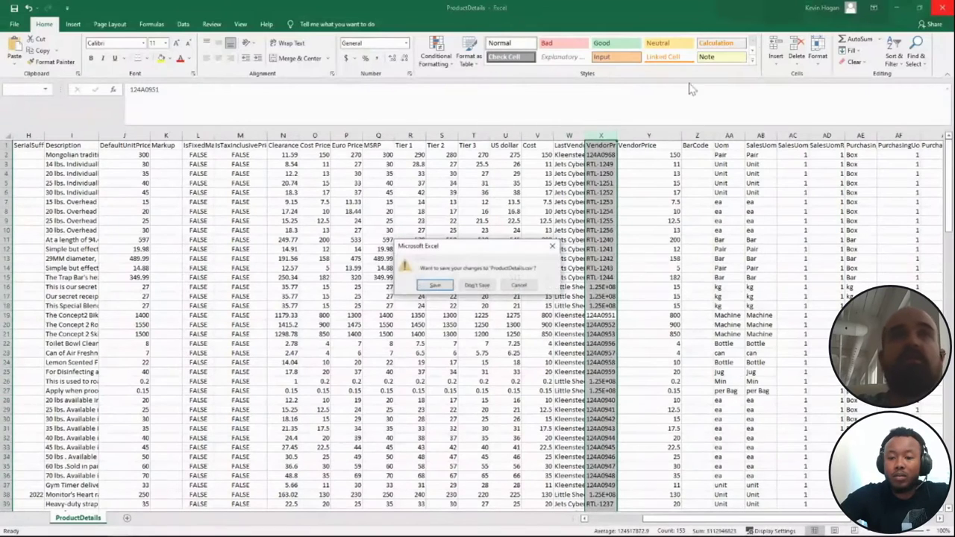
left_click(431, 285)
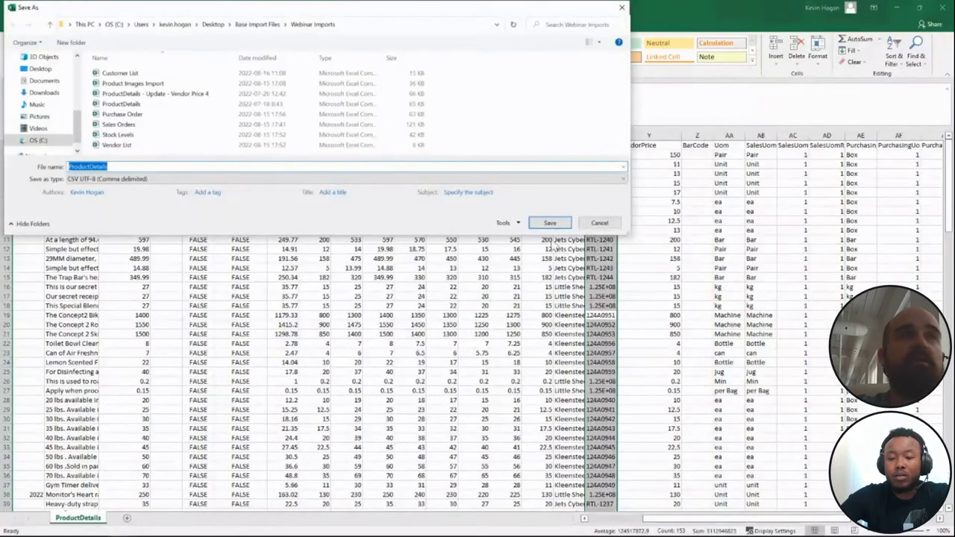
left_click(550, 222)
left_click(488, 276)
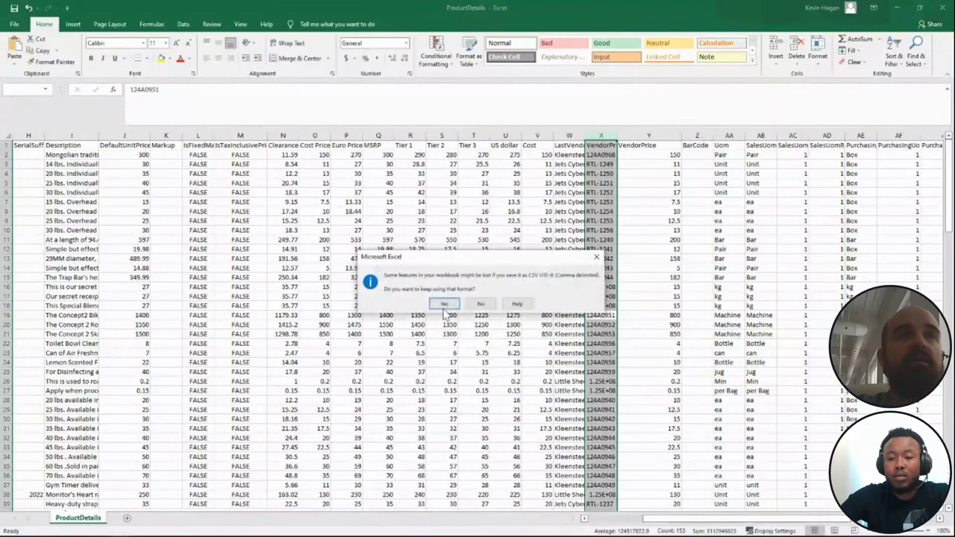
left_click(444, 305)
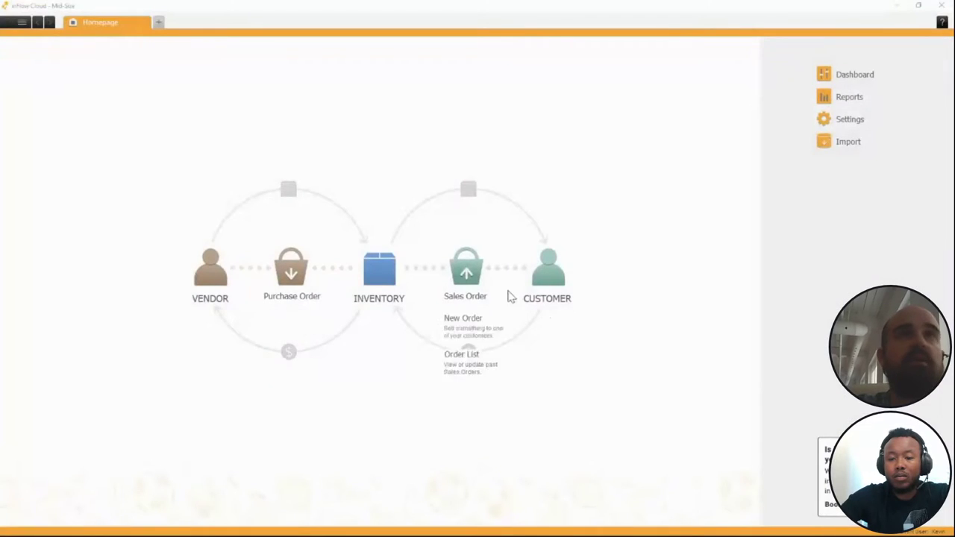
- Start a Product Details import in inFlow Cloud using the ProductDetails file, with column headers in the first row and Comma as delimiter
left_click(849, 143)
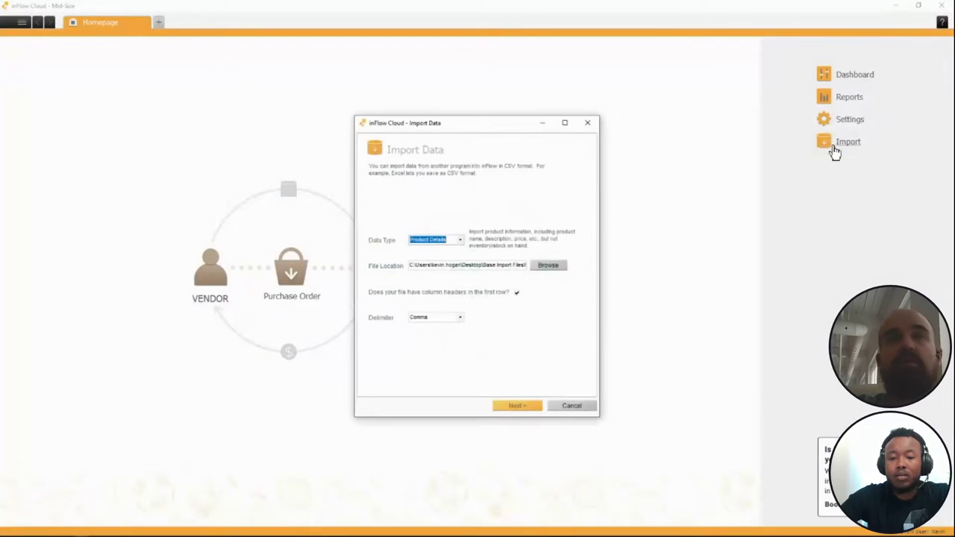
left_click(549, 266)
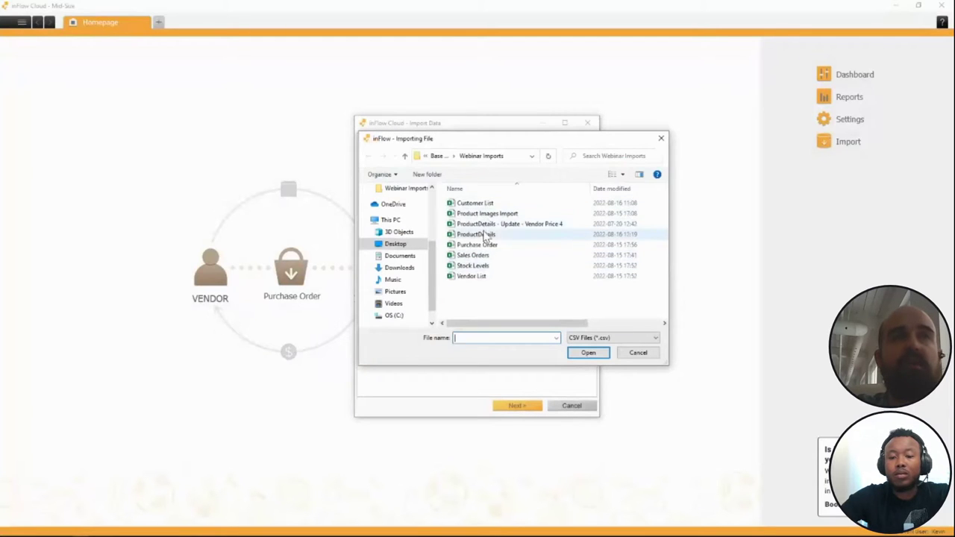
double_click(484, 235)
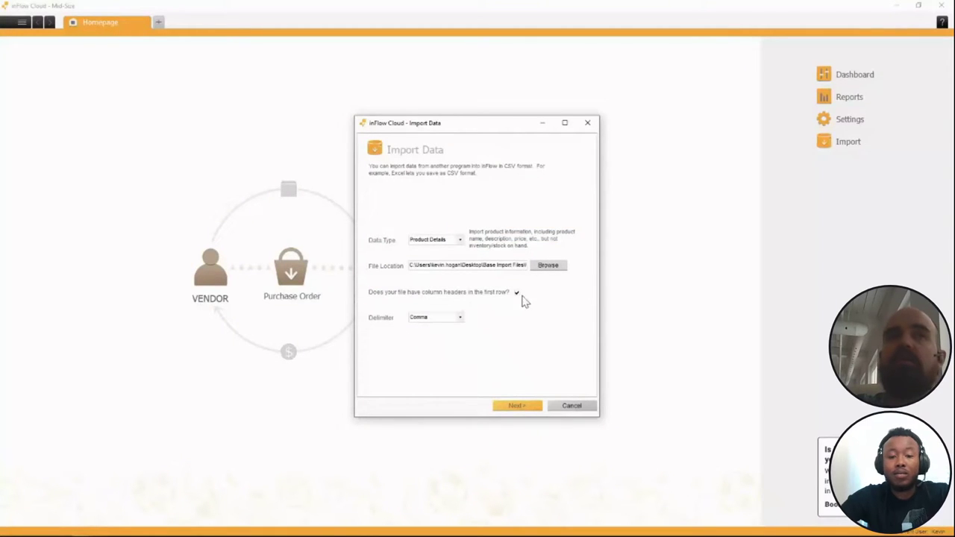
left_click(513, 405)
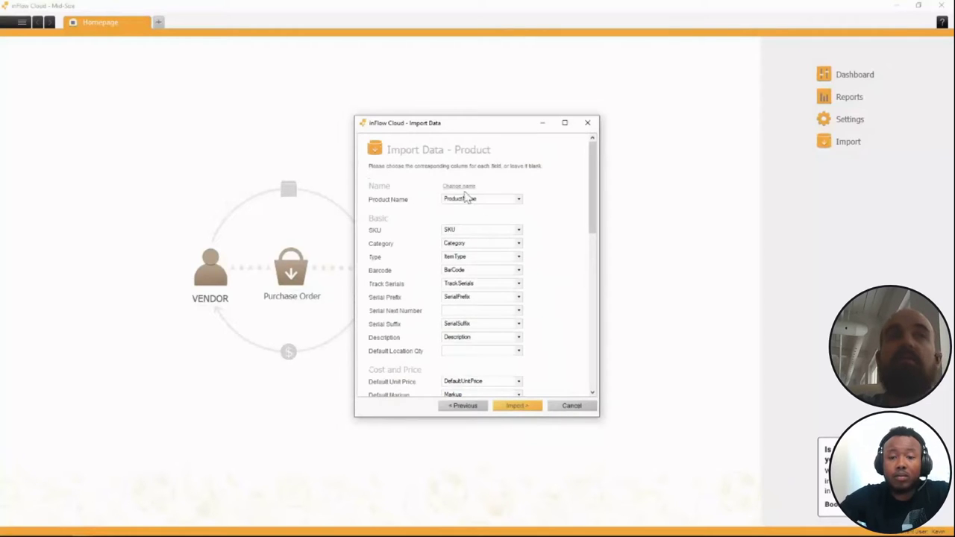
- Map the Serial Next Number field to the SerialNextNumber column in the product import
scroll(492, 213, "down", 3)
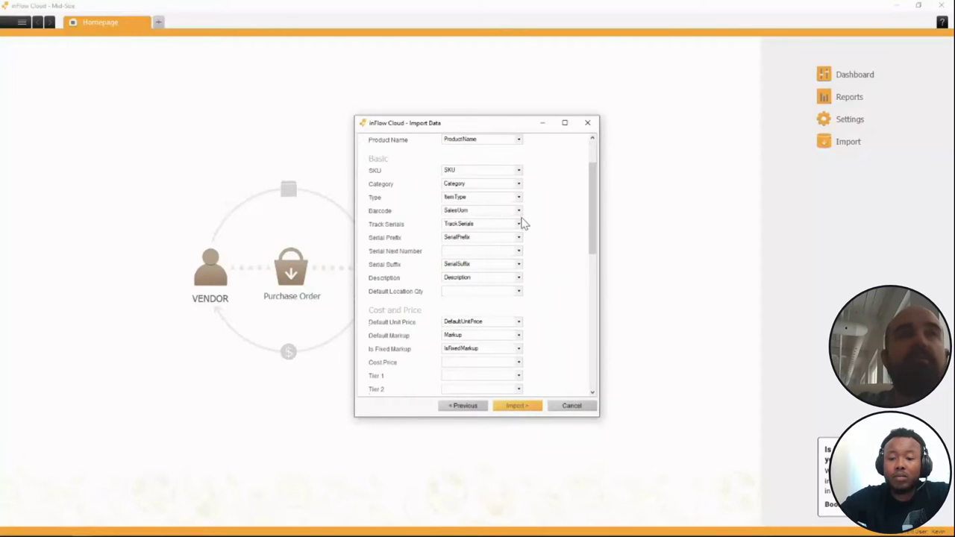
scroll(522, 222, "up", 3)
scroll(500, 228, "down", 1)
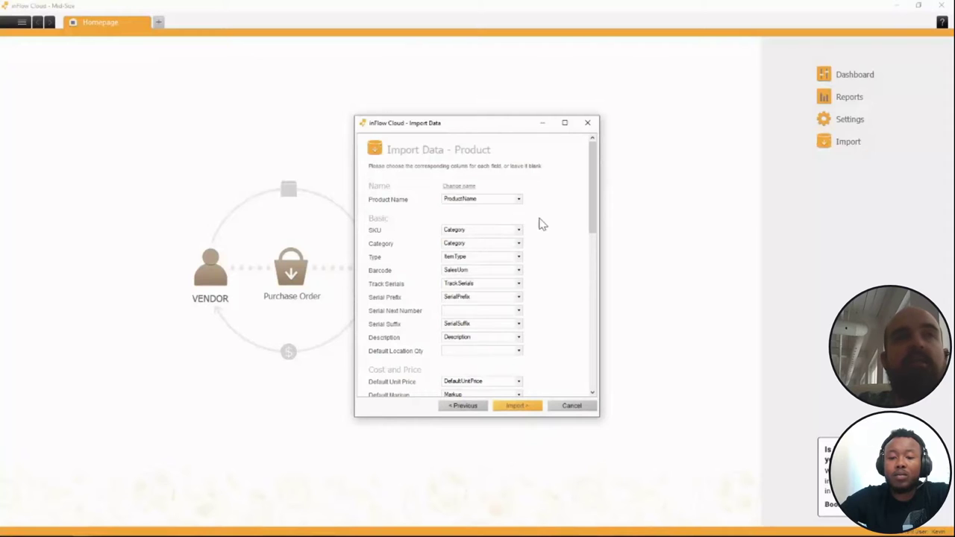
scroll(550, 239, "down", 5)
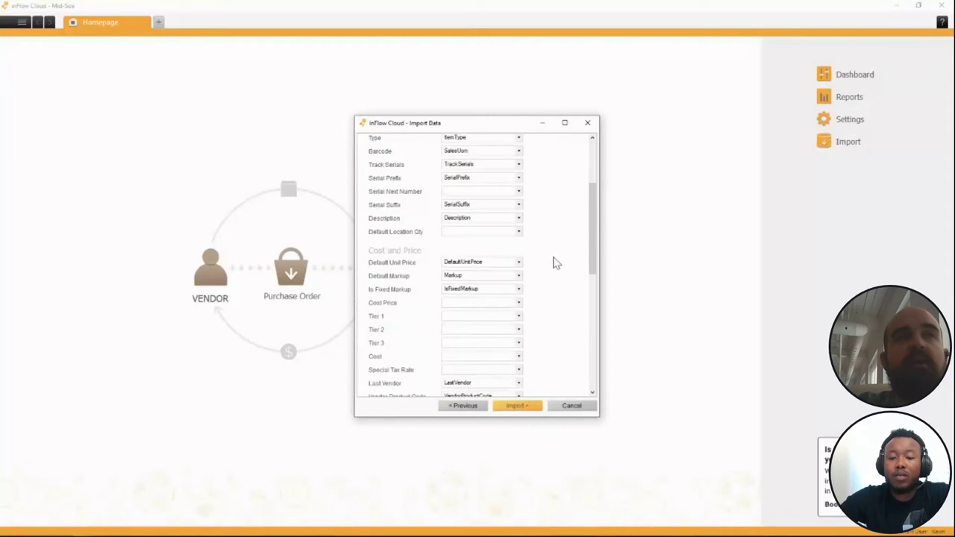
left_click(497, 195)
left_click(485, 252)
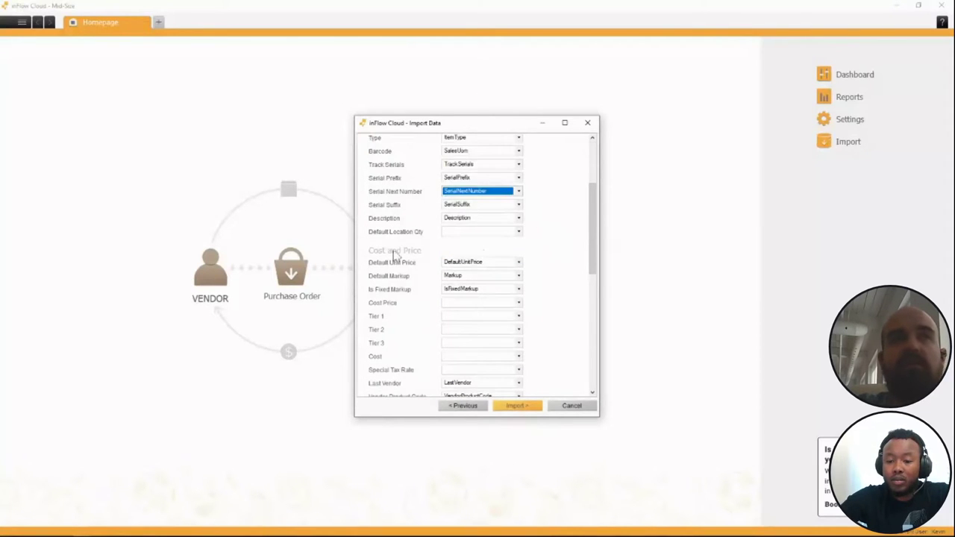
- Map the Cost Price field to the Cost Price column and the Tier 1 field to the Tier 1 column
scroll(409, 285, "down", 2)
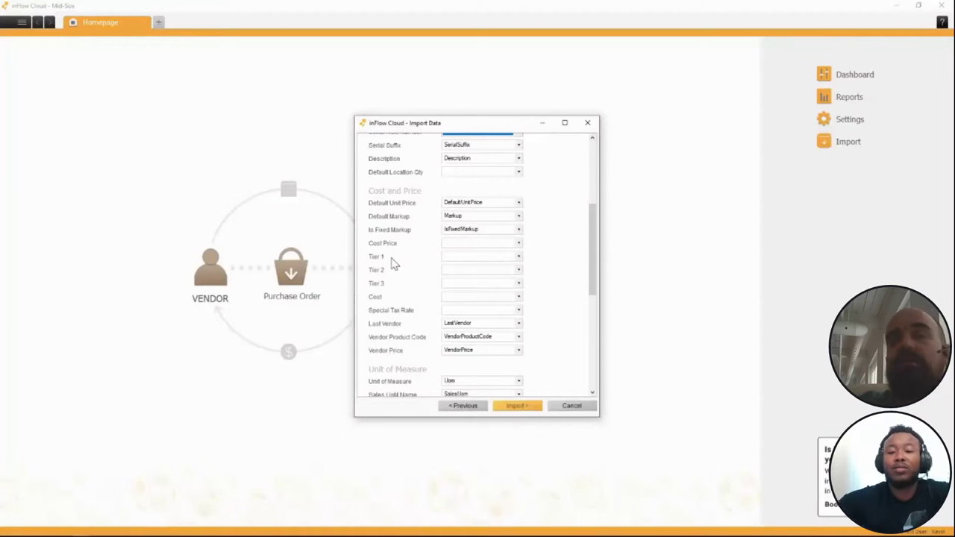
left_click(520, 246)
scroll(492, 268, "down", 1)
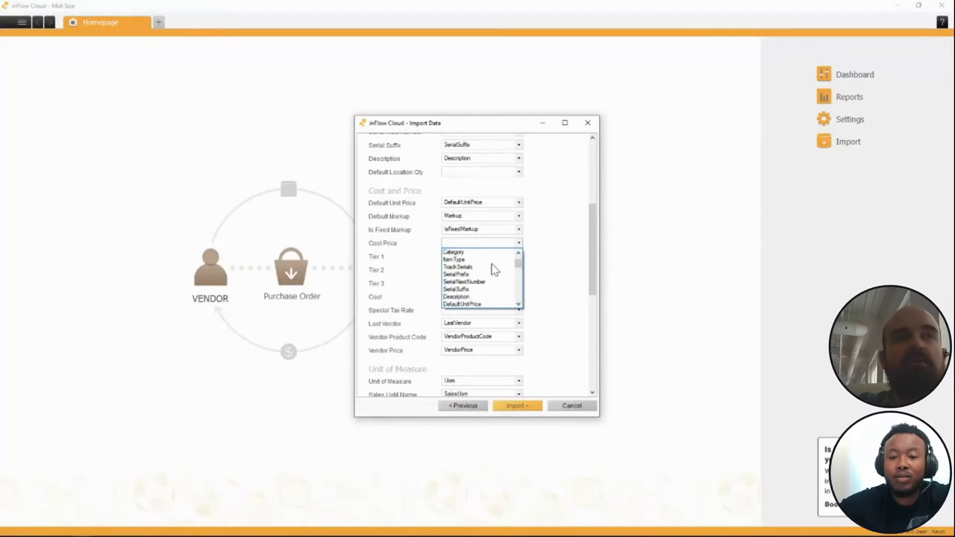
scroll(494, 269, "down", 10)
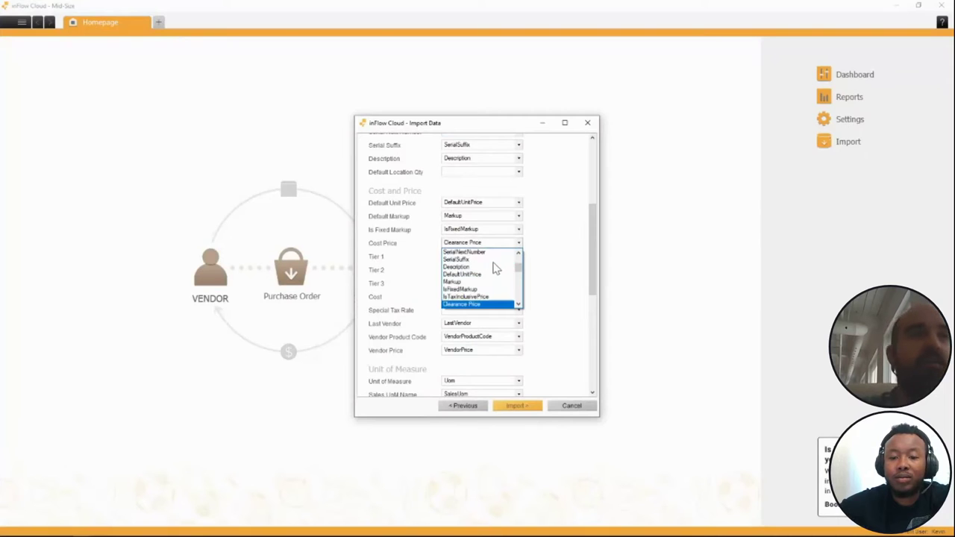
scroll(495, 269, "down", 1)
left_click(472, 306)
left_click(508, 258)
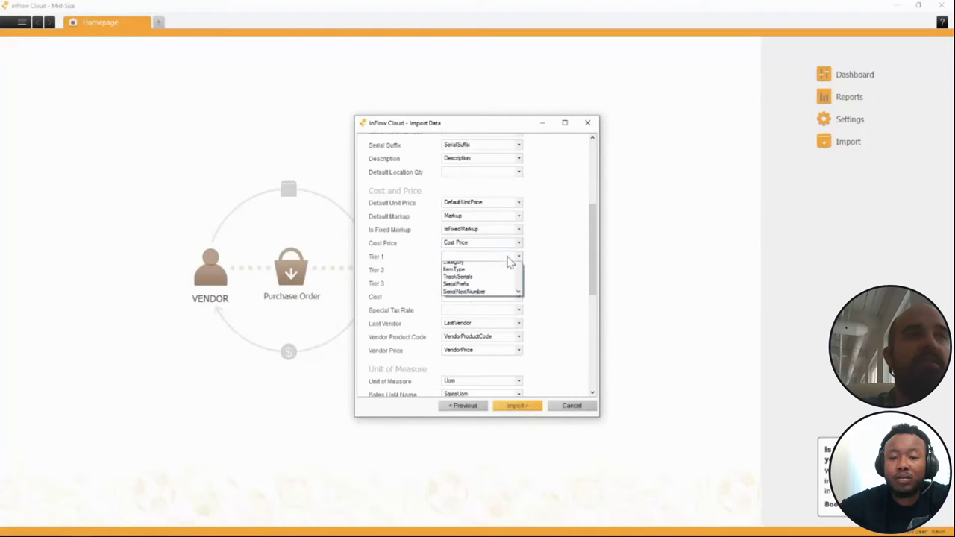
scroll(508, 260, "down", 15)
scroll(505, 263, "up", 15)
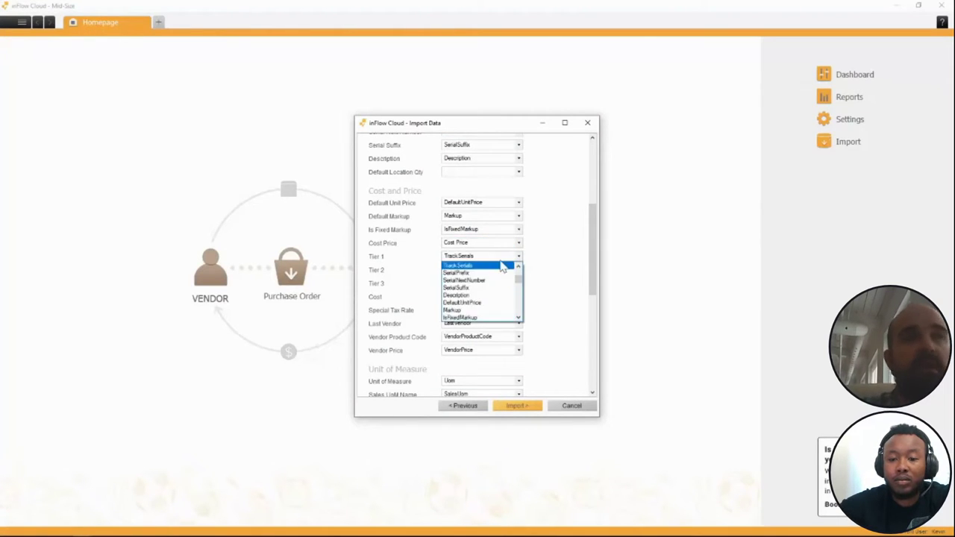
left_click(466, 319)
- Map the Tier 2 and Tier 3 fields to the Tier 2 and Tier 3 columns
left_click(477, 270)
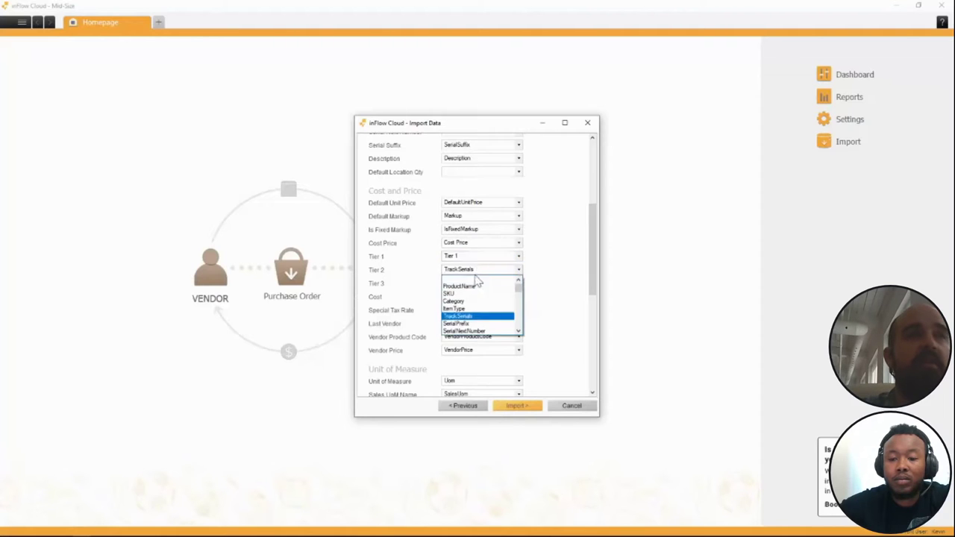
scroll(471, 317, "up", 5)
scroll(471, 320, "down", 3)
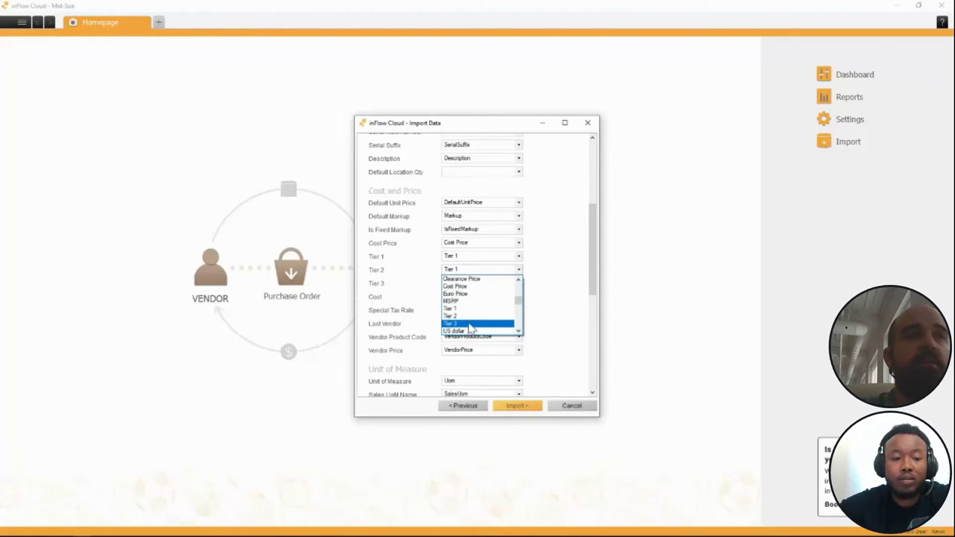
left_click(471, 319)
left_click(481, 280)
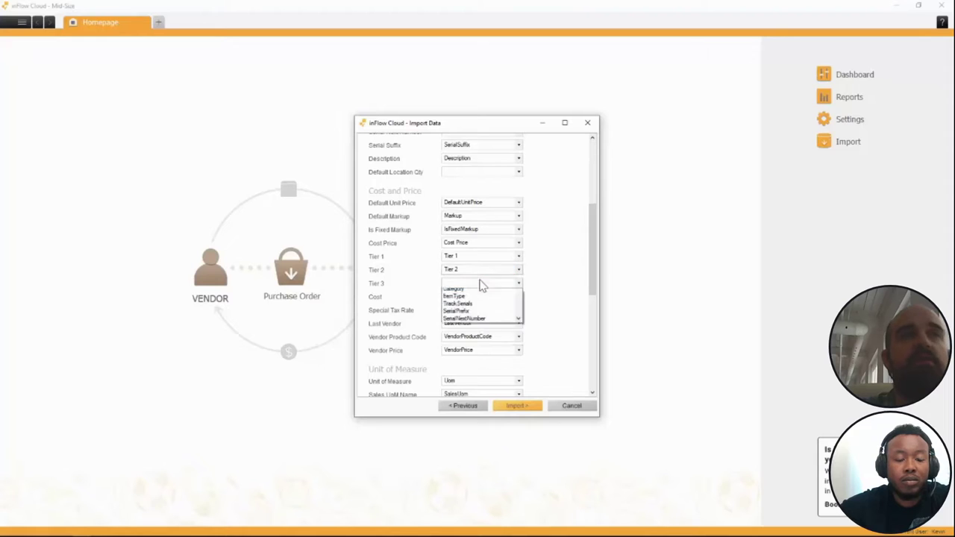
scroll(489, 319, "down", 1)
scroll(489, 320, "down", 5)
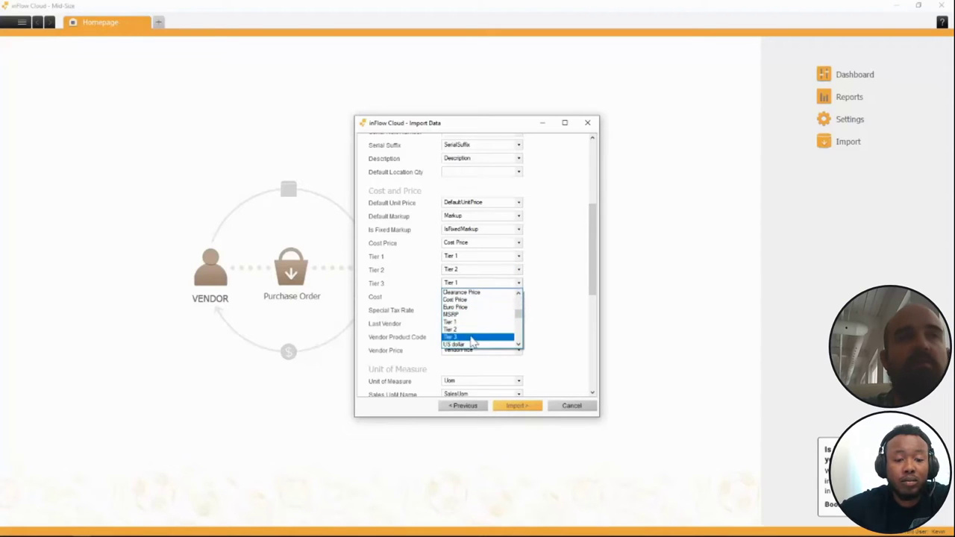
left_click(466, 337)
- Map the Cost field to the Cost column and leave Special Tax Rate blank
left_click(467, 297)
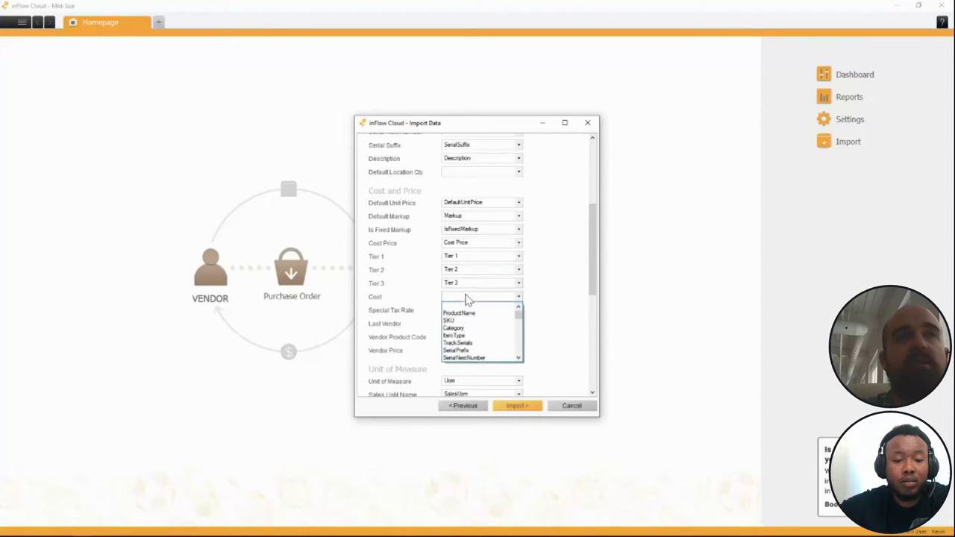
scroll(477, 320, "down", 3)
scroll(481, 328, "down", 2)
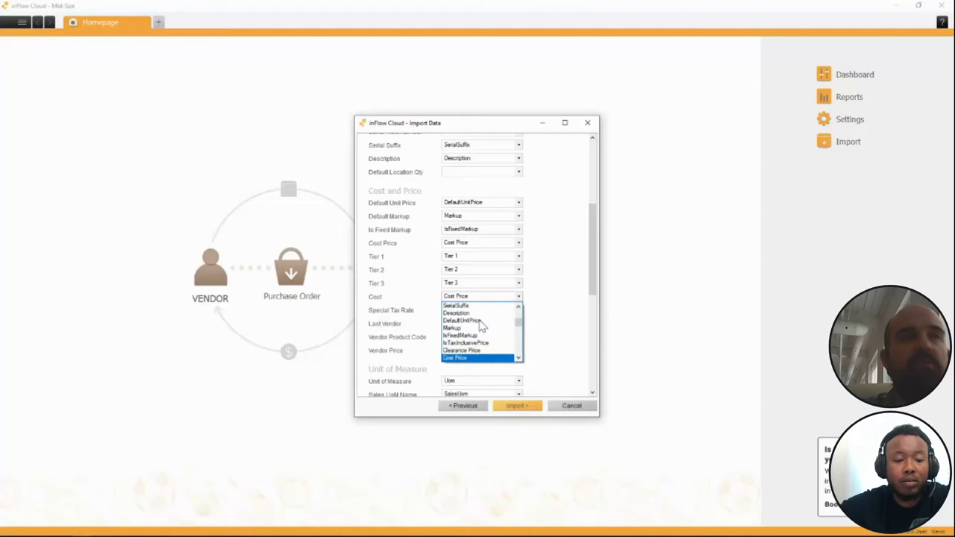
scroll(480, 347, "down", 3)
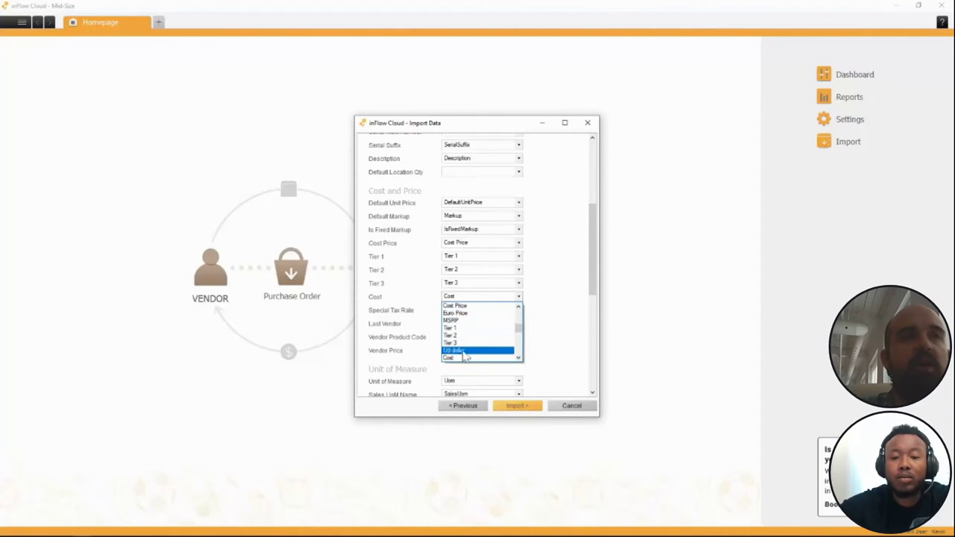
left_click(460, 357)
left_click(486, 310)
scroll(489, 332, "up", 2)
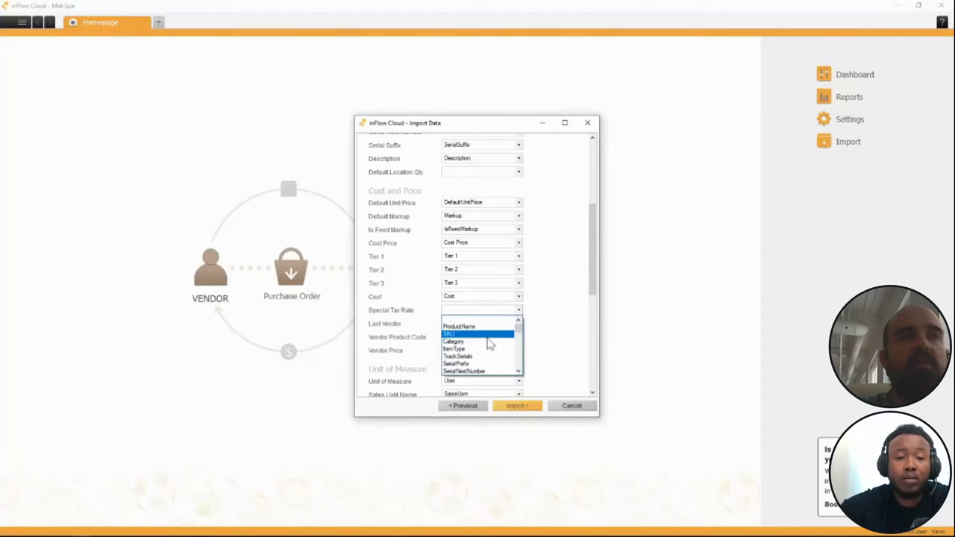
left_click(481, 321)
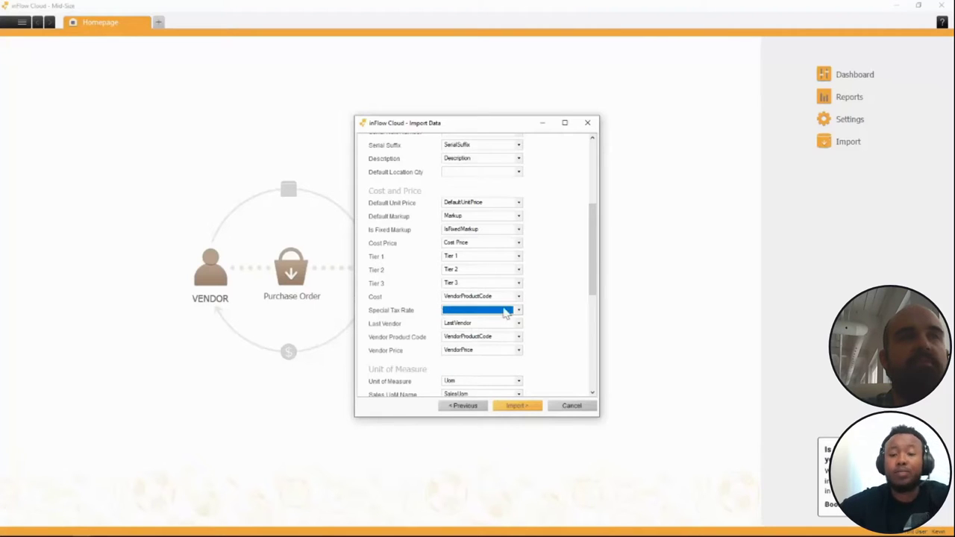
- Review the remaining field mappings, run the product import and close the import dialog
scroll(536, 308, "down", 5)
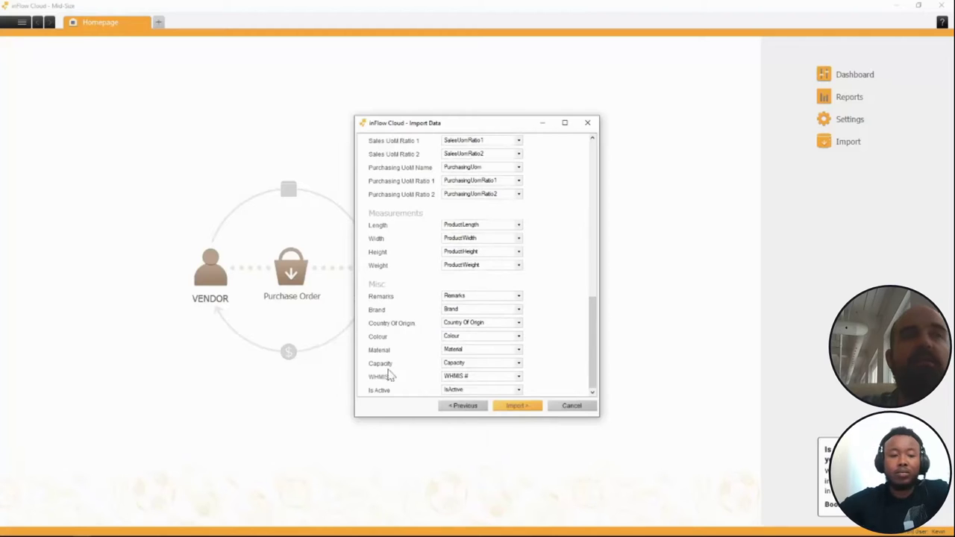
scroll(524, 284, "up", 10)
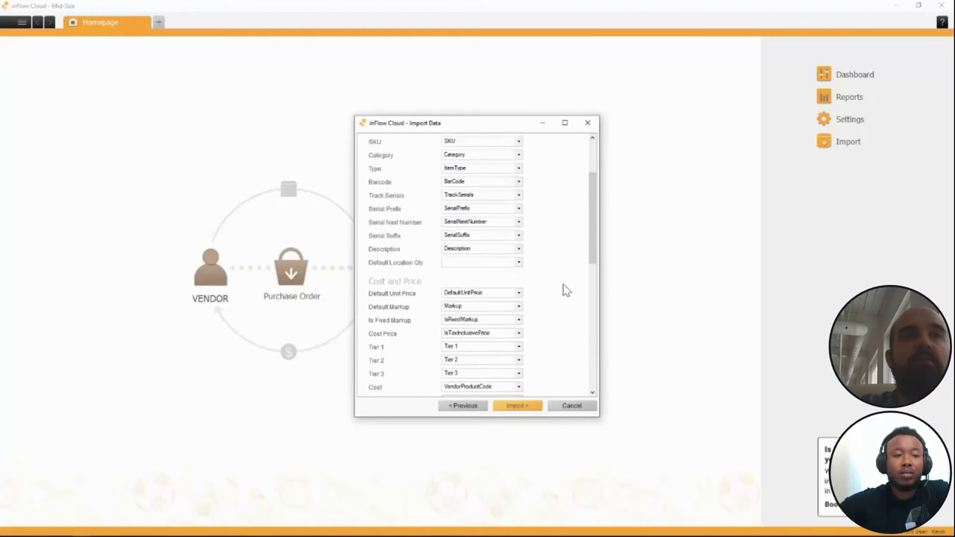
left_click(516, 405)
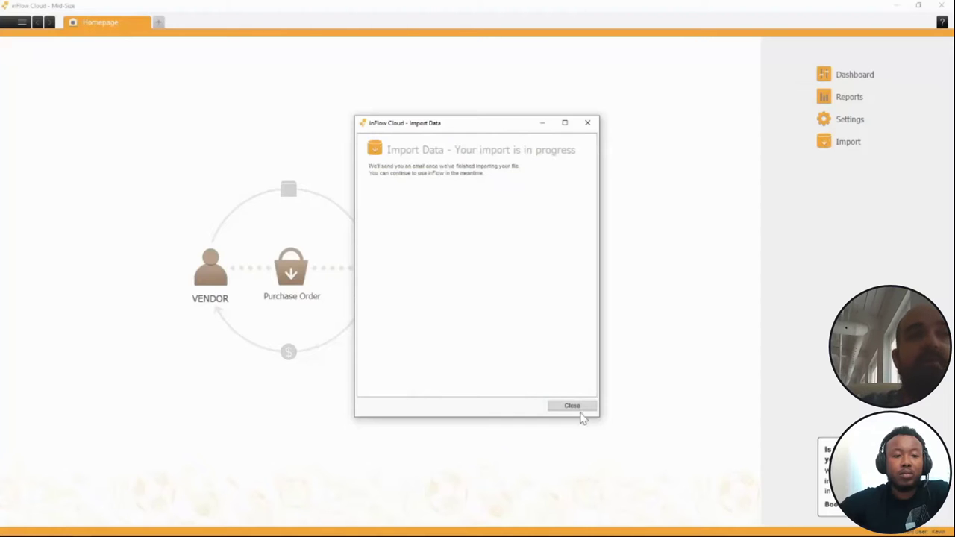
left_click(581, 412)
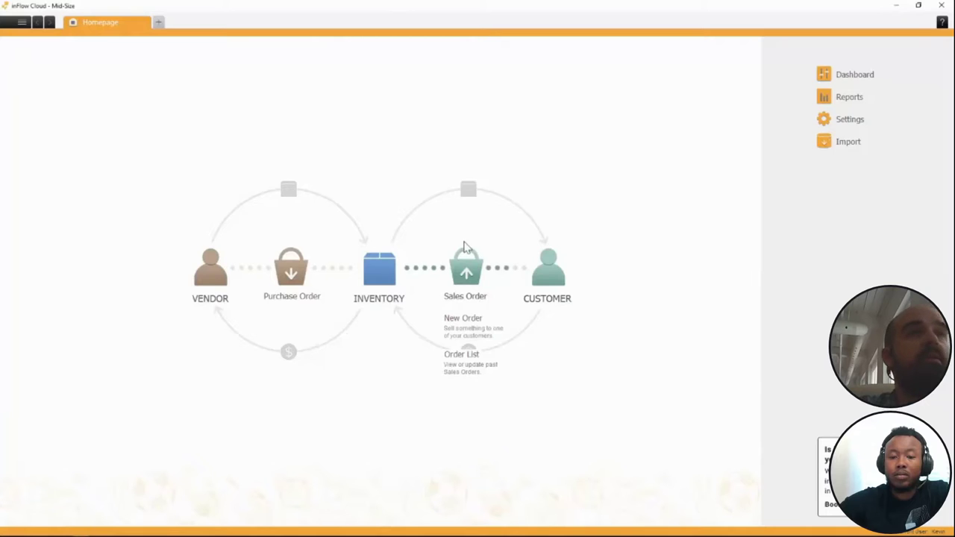
- Check for the imported products in the Windows app's current stock and in the product list of the inFlow web app
mouse_move(379, 289)
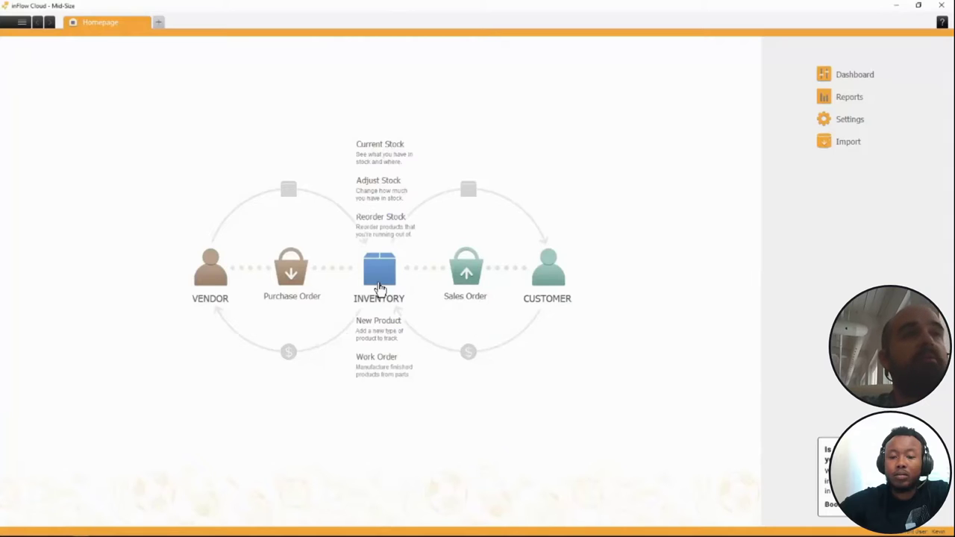
left_click(382, 159)
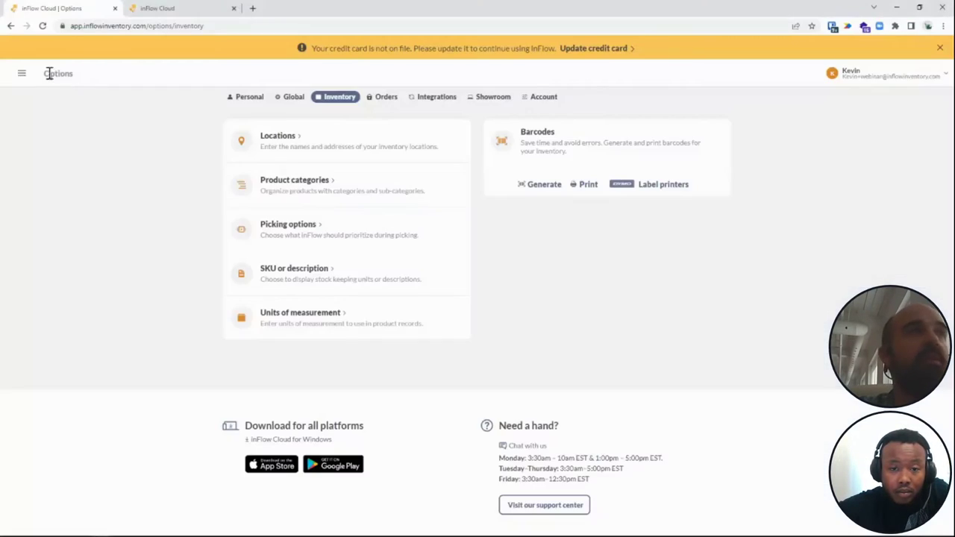
left_click(22, 77)
scroll(82, 224, "down", 3)
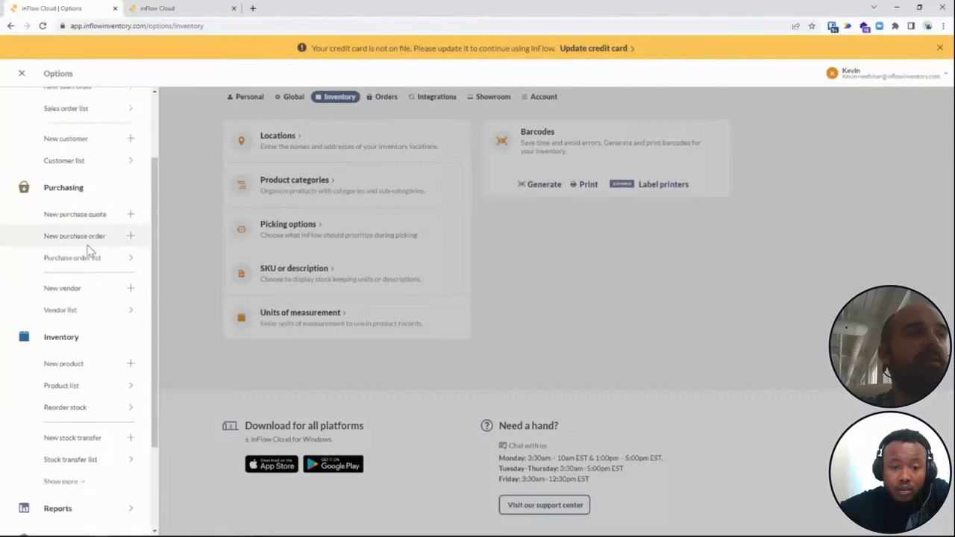
left_click(62, 284)
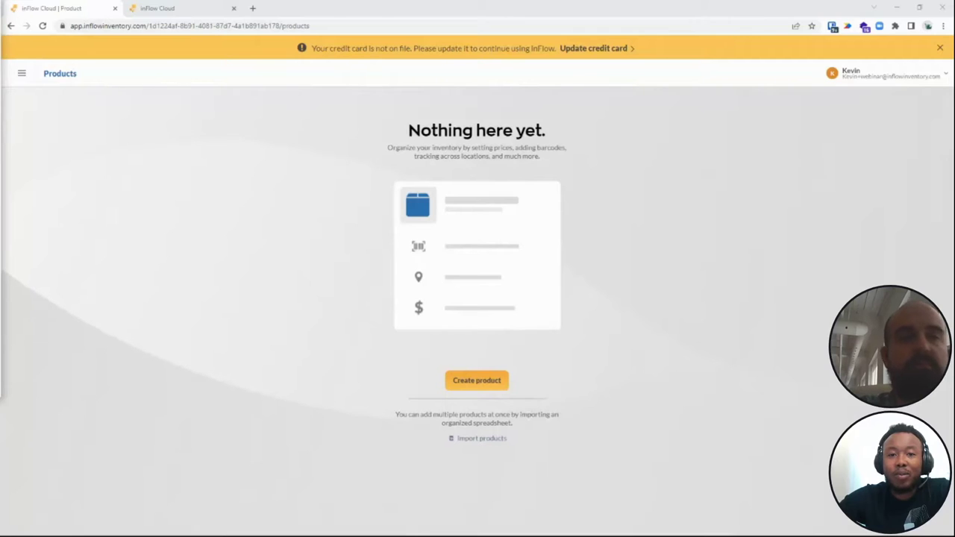
left_click(23, 74)
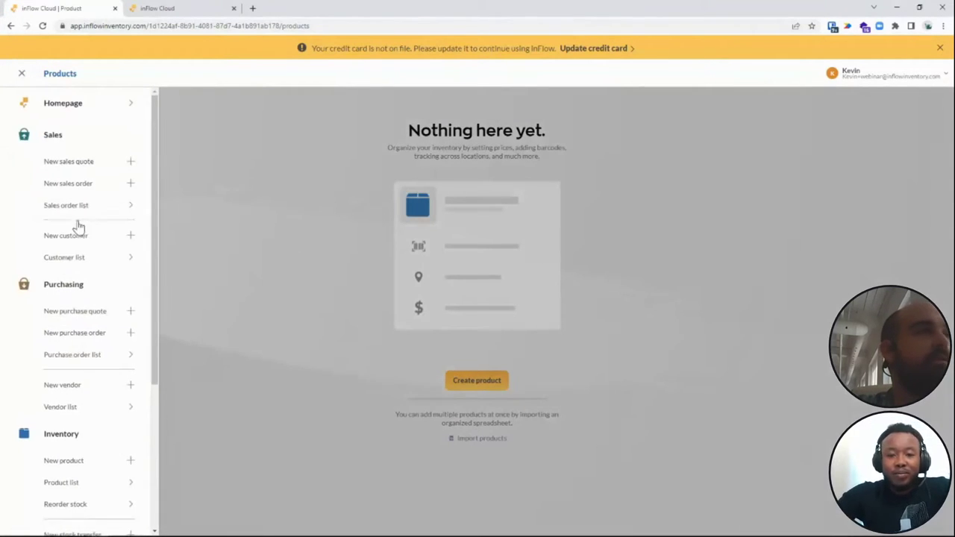
scroll(96, 298, "down", 3)
left_click(281, 290)
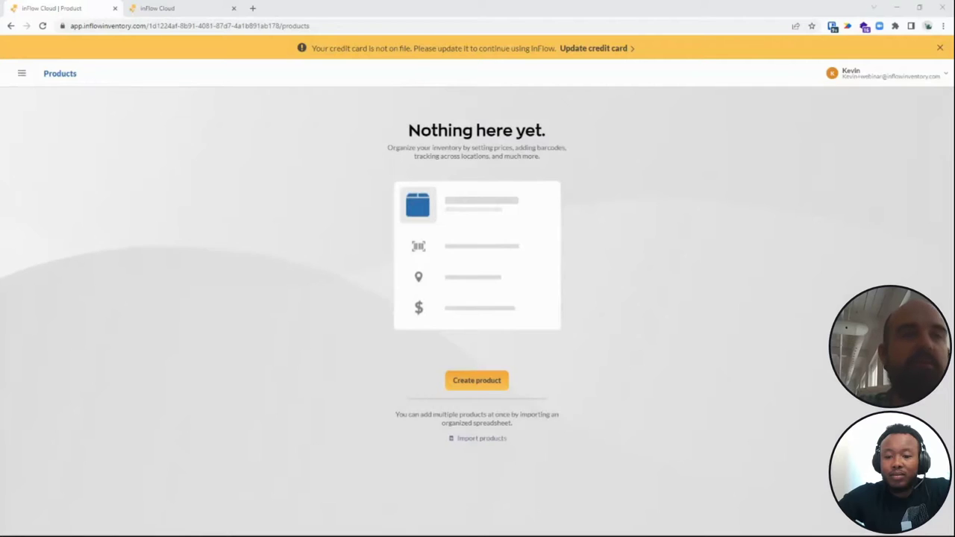
- Bring the Gmail window into view over the web app to check for the import e-mail
left_click_drag(0, 153, 240, 51)
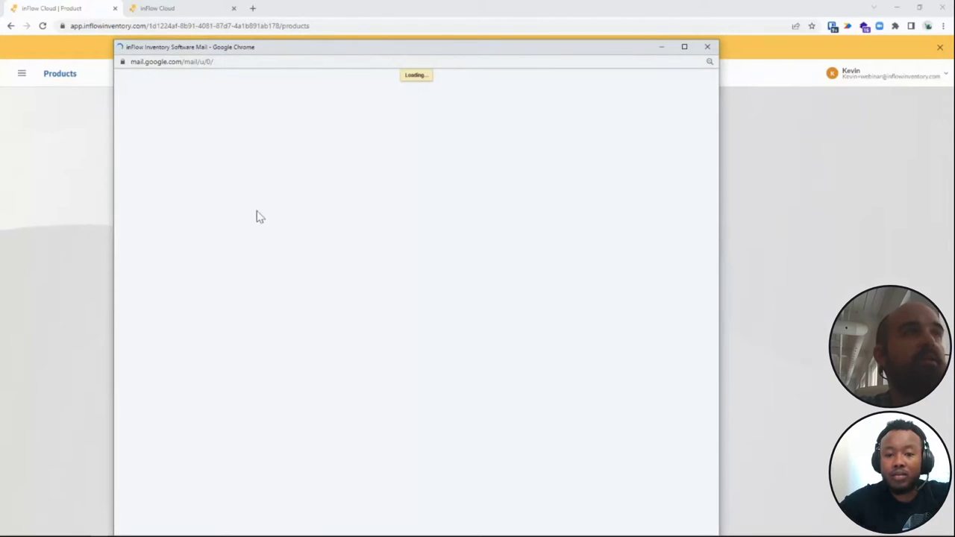
left_click_drag(305, 60, 339, 27)
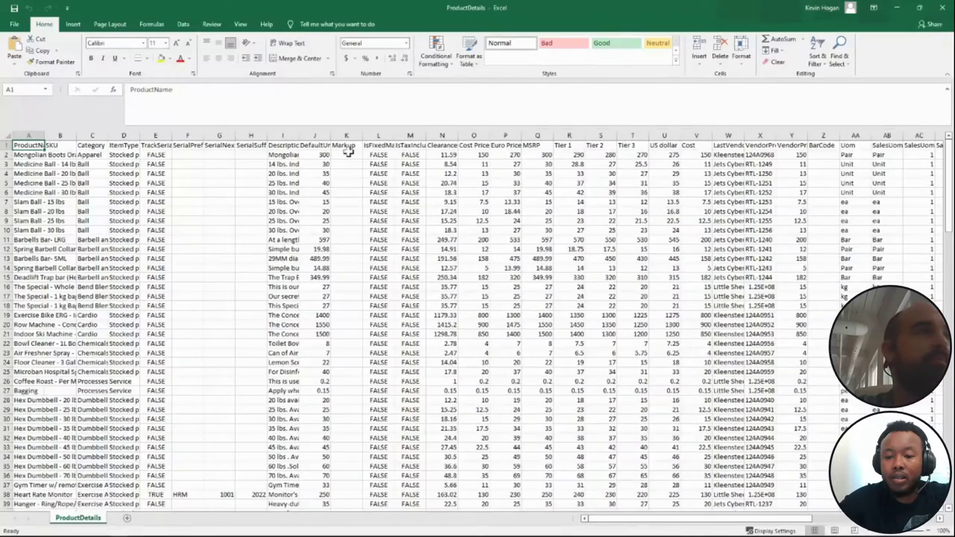
- Look through the vendor product codes in the ProductDetails workbook for codes shown in scientific notation
scroll(230, 228, "down", 10)
left_click_drag(949, 223, 949, 268)
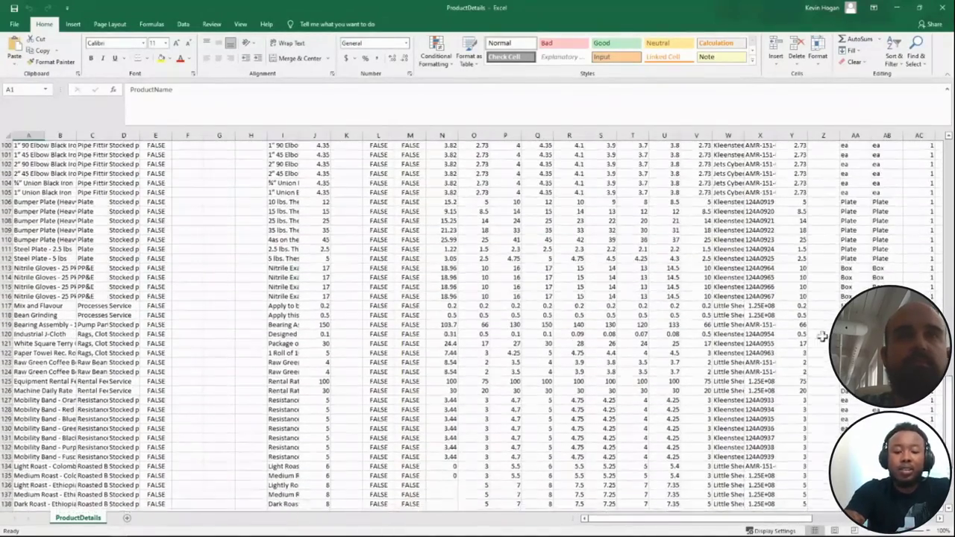
left_click(763, 305)
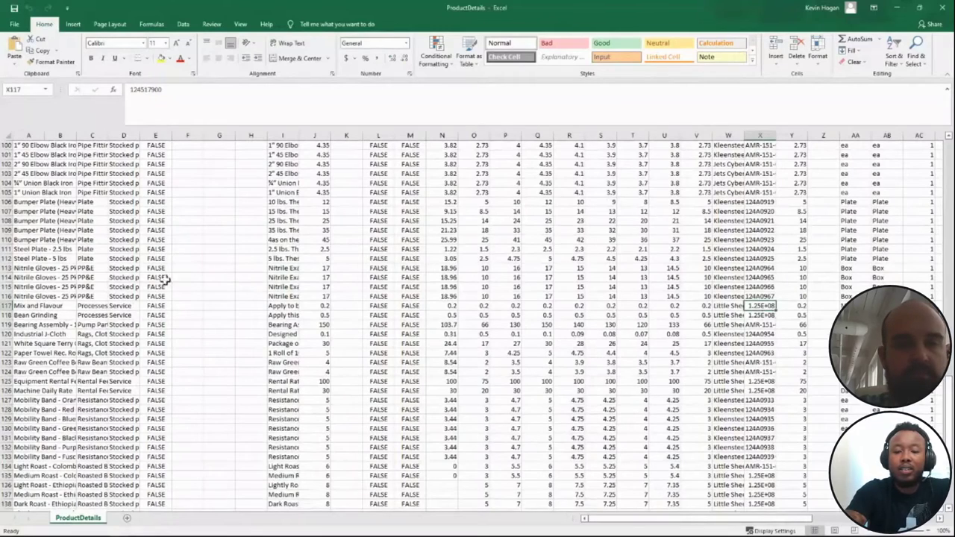
scroll(758, 272, "up", 9)
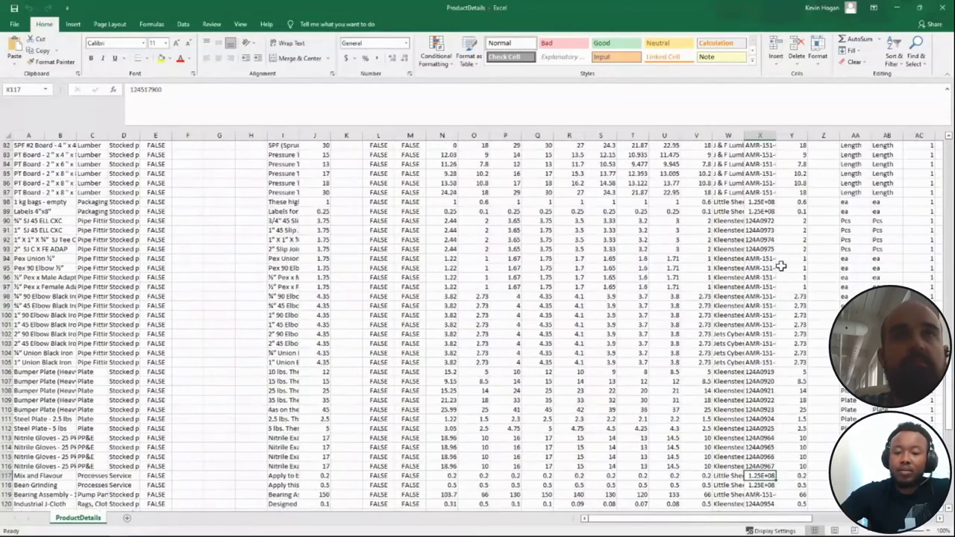
scroll(761, 287, "up", 20)
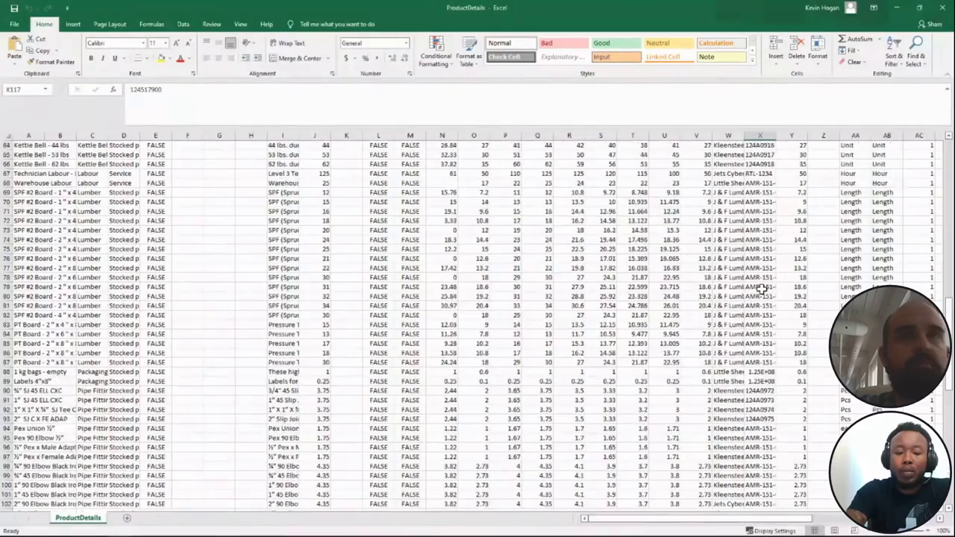
scroll(762, 152, "up", 2)
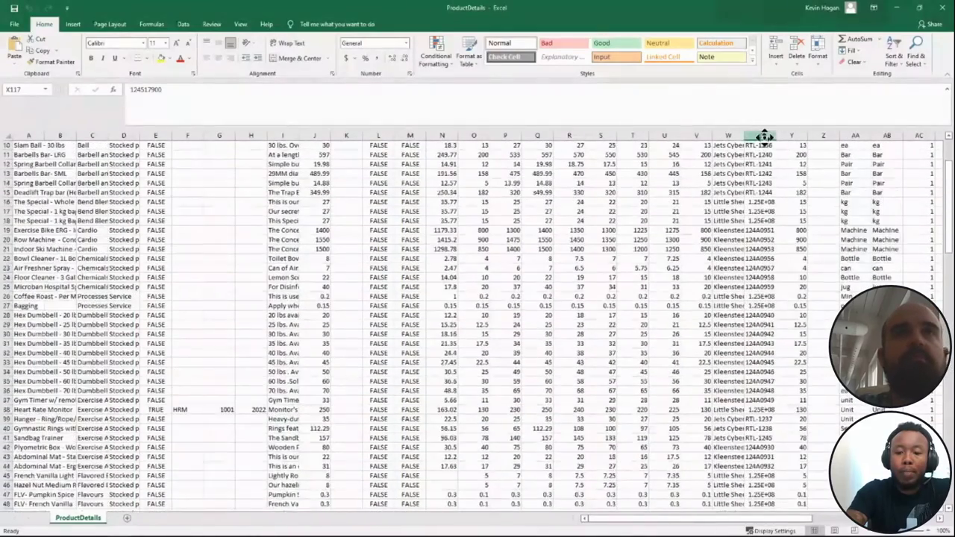
- Widen the vendor product code column X to fit its contents and check a numeric code
left_click(761, 135)
right_click(768, 137)
key("Escape")
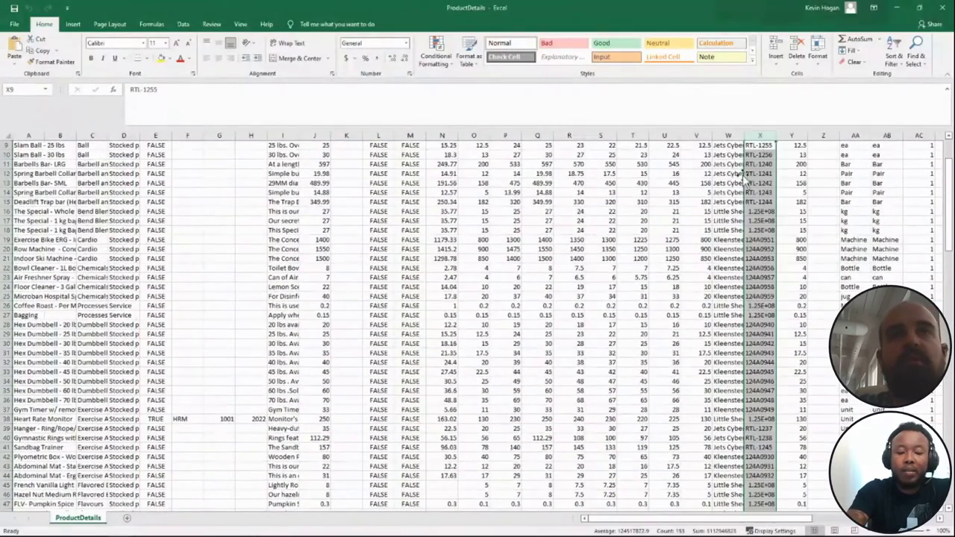
double_click(776, 135)
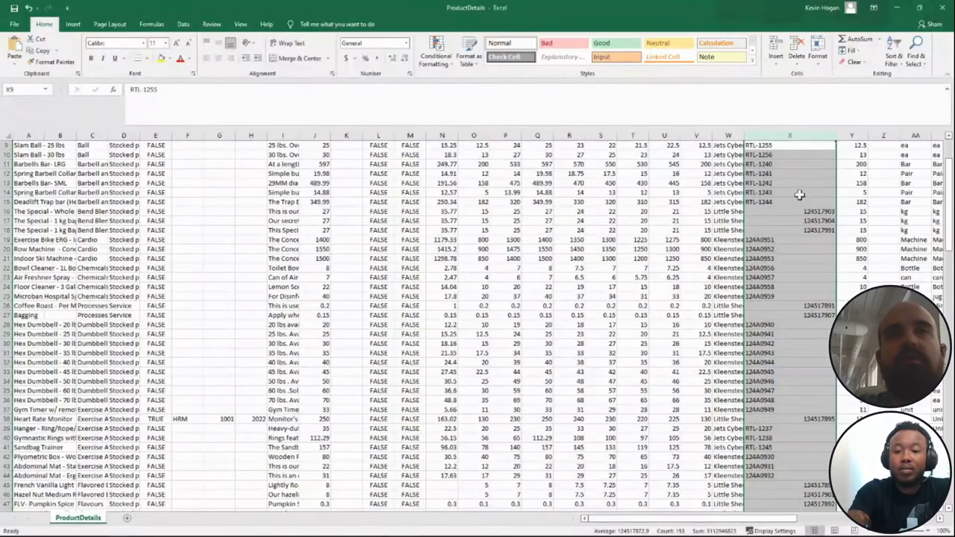
left_click(799, 305)
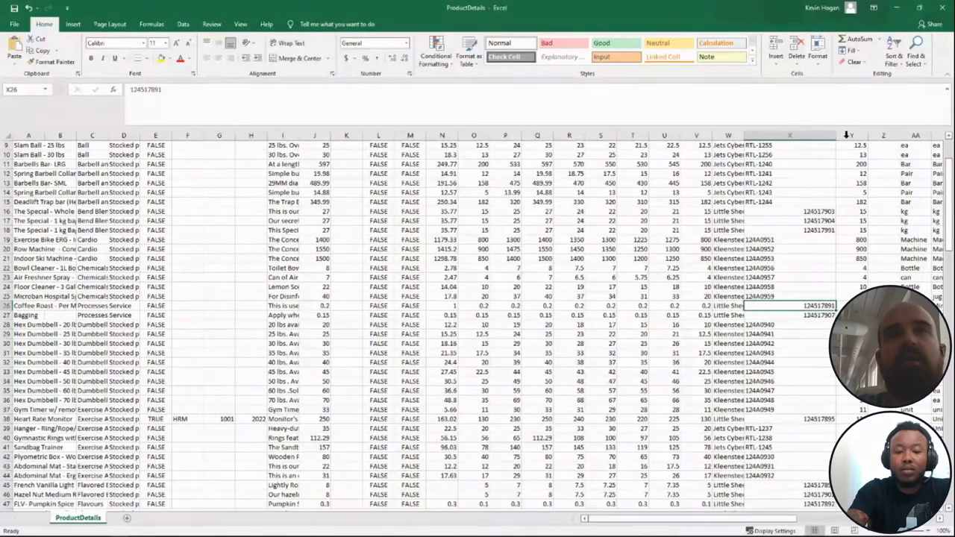
- Format the whole vendor product code column X as Text
right_click(810, 137)
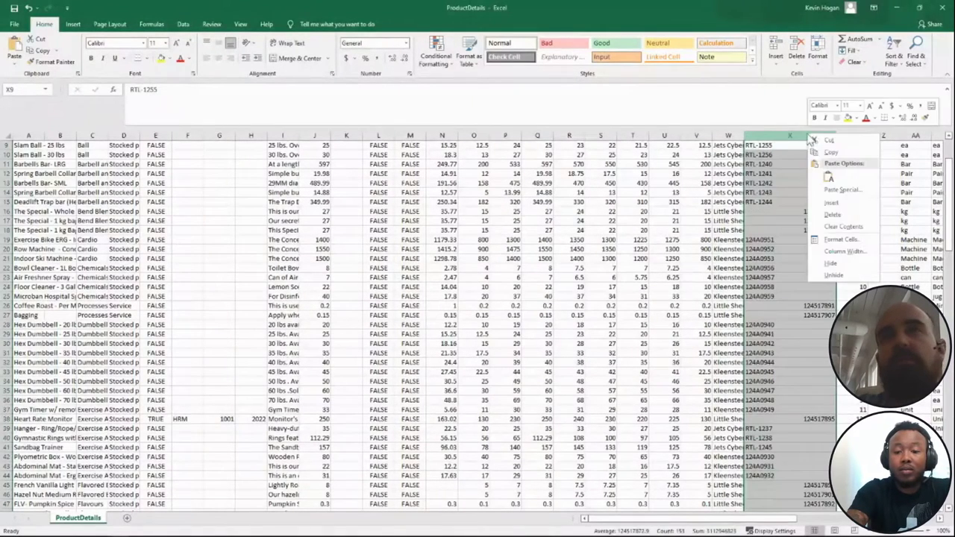
left_click(851, 239)
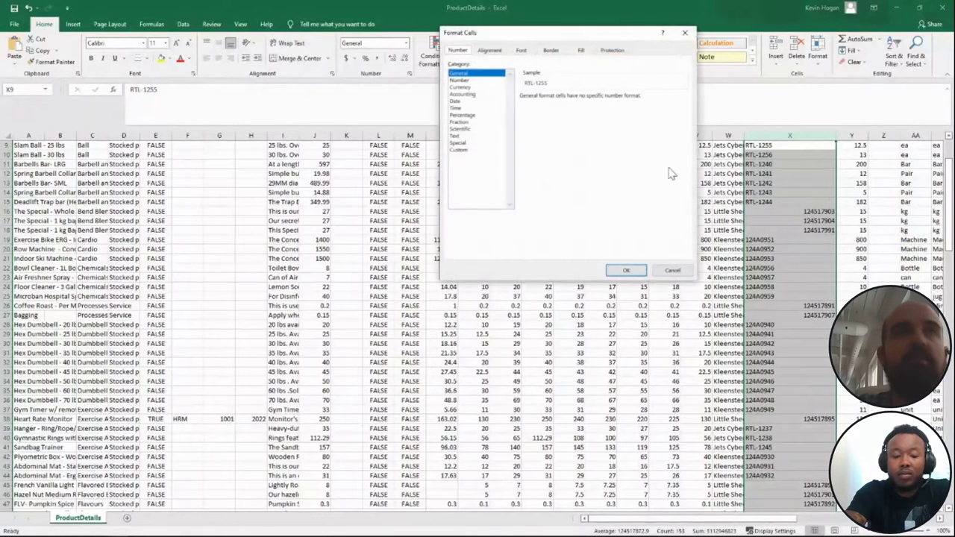
left_click(469, 138)
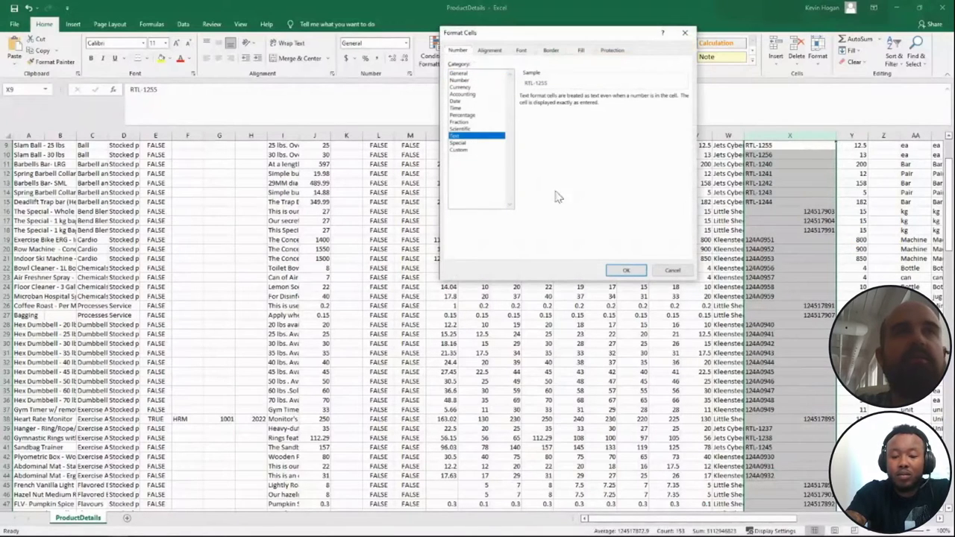
left_click(625, 270)
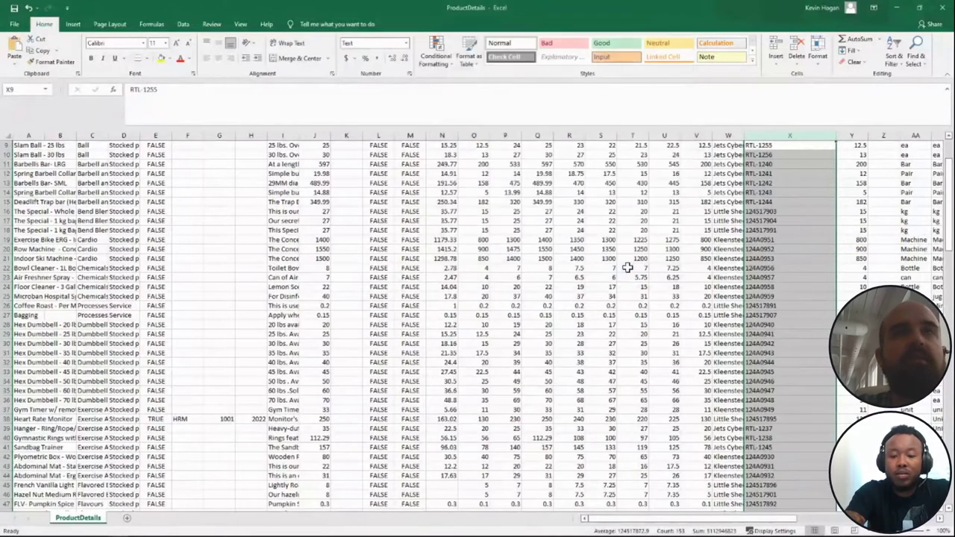
- Save ProductDetails, keeping the CSV UTF-8 format, and close the workbook
left_click(14, 24)
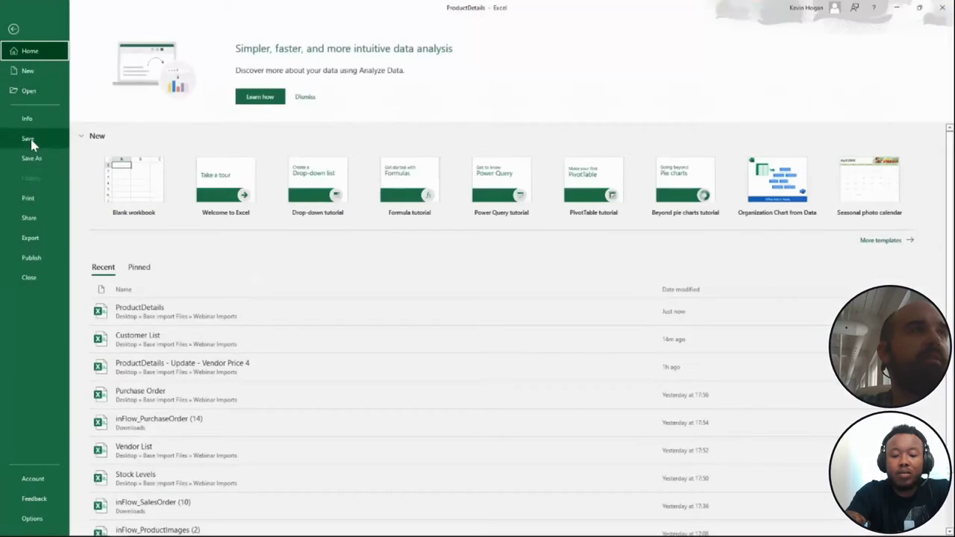
left_click(29, 140)
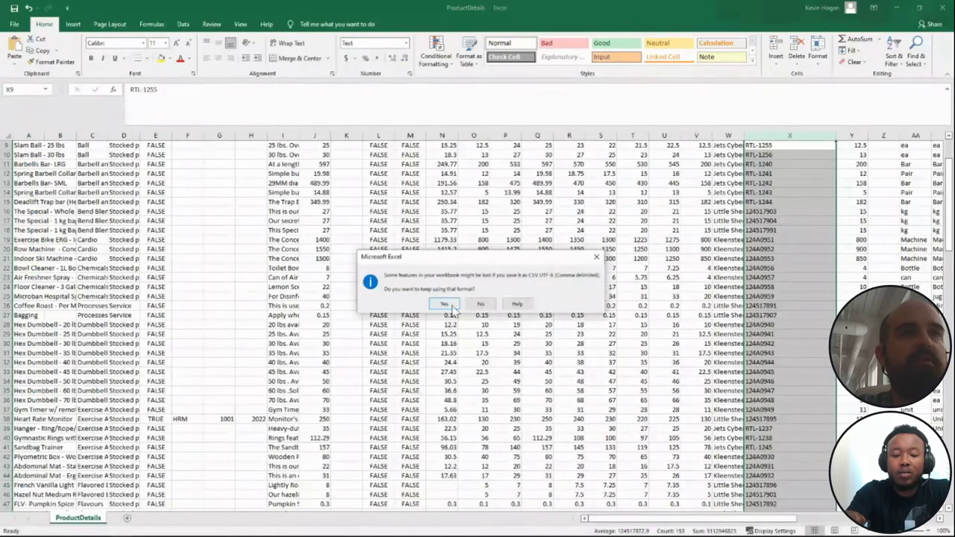
left_click(445, 301)
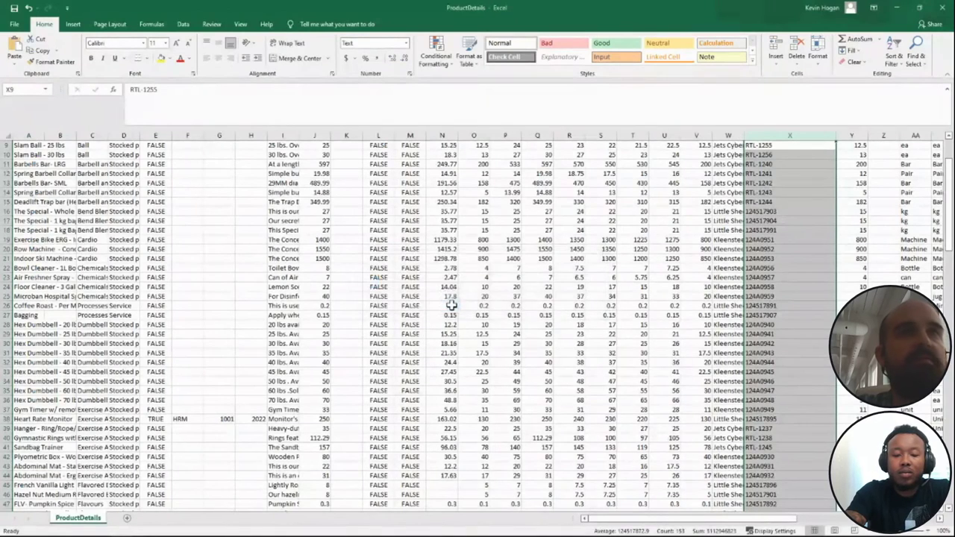
left_click(945, 8)
- Review the CSV error lines in the import adjustment e-mail and close the mail window
scroll(453, 200, "down", 3)
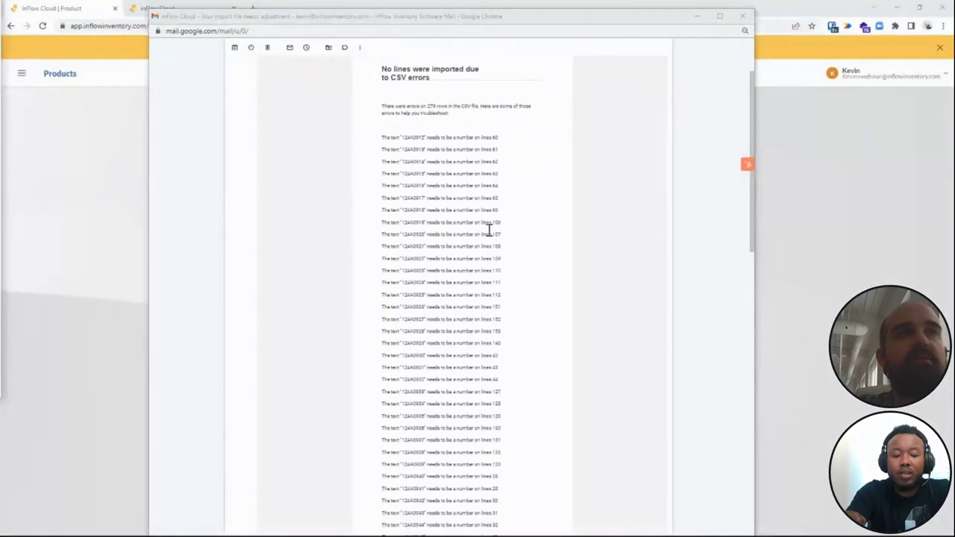
left_click_drag(422, 191, 502, 230)
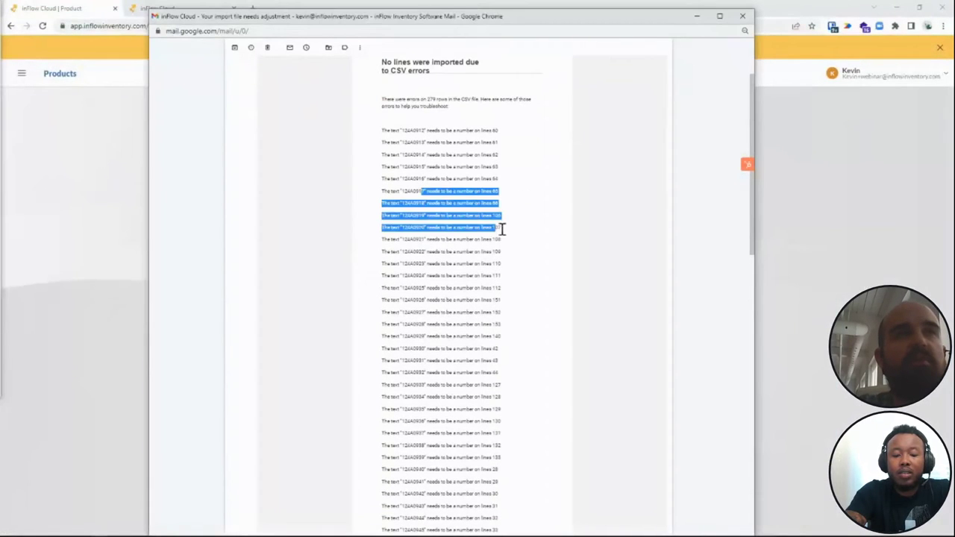
left_click(394, 259)
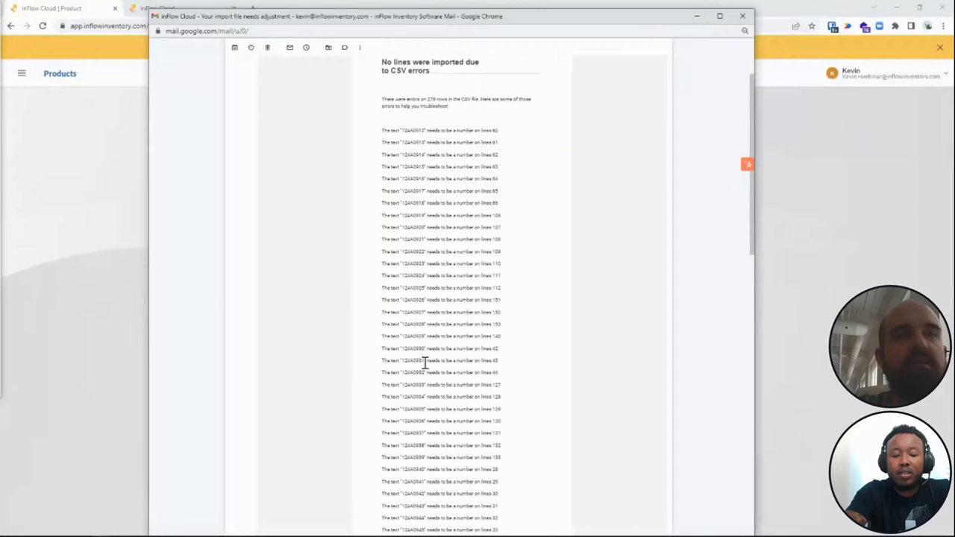
scroll(425, 362, "down", 3)
scroll(671, 149, "up", 6)
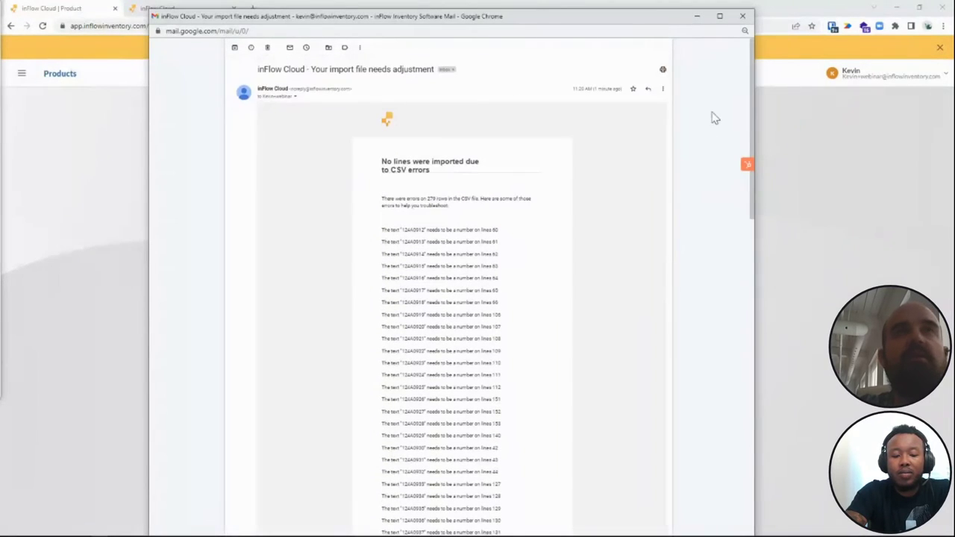
right_click(708, 88)
left_click(740, 17)
left_click(742, 16)
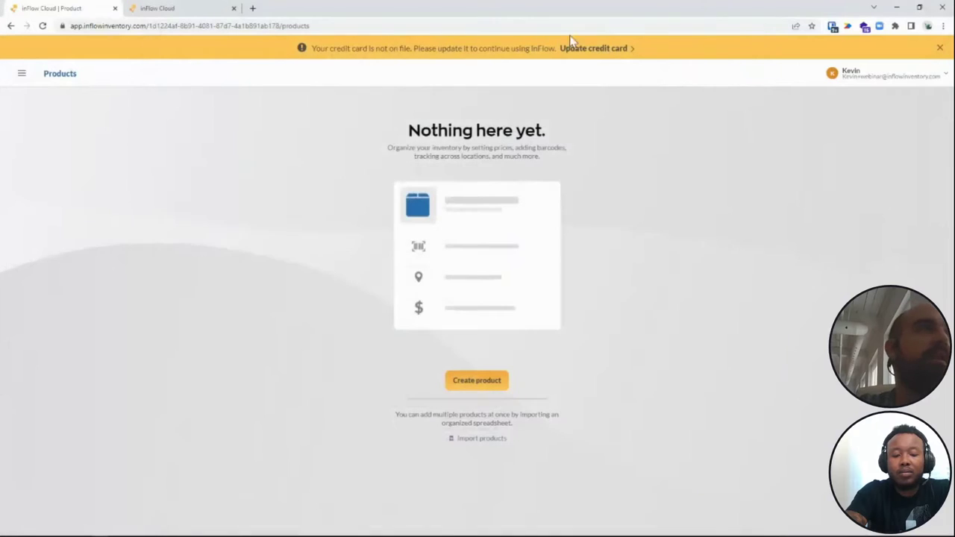
left_click(22, 74)
scroll(78, 224, "down", 5)
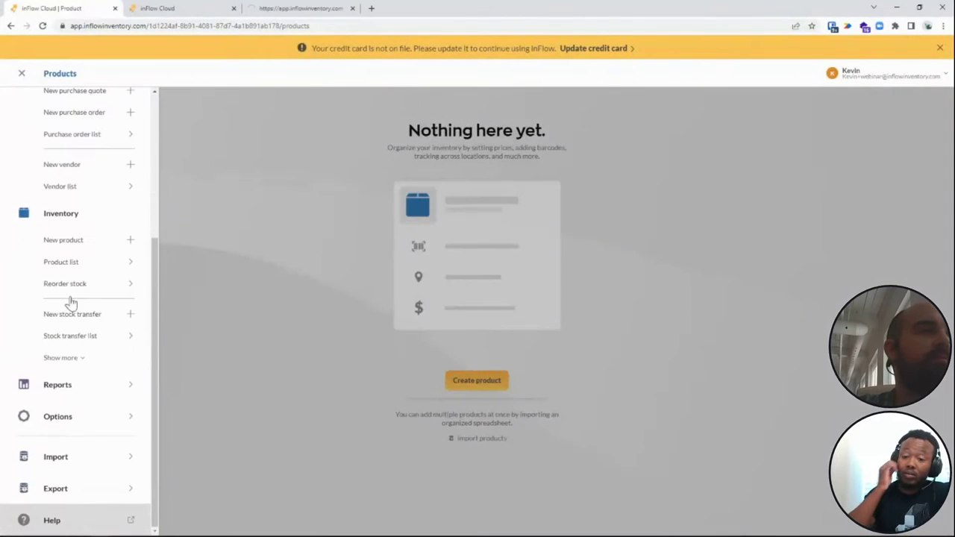
left_click(64, 458)
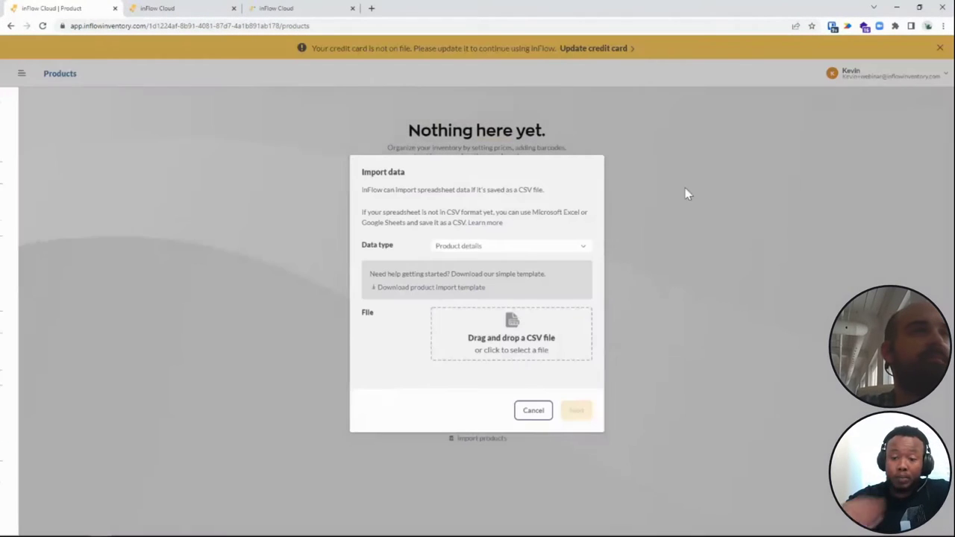
left_click(528, 319)
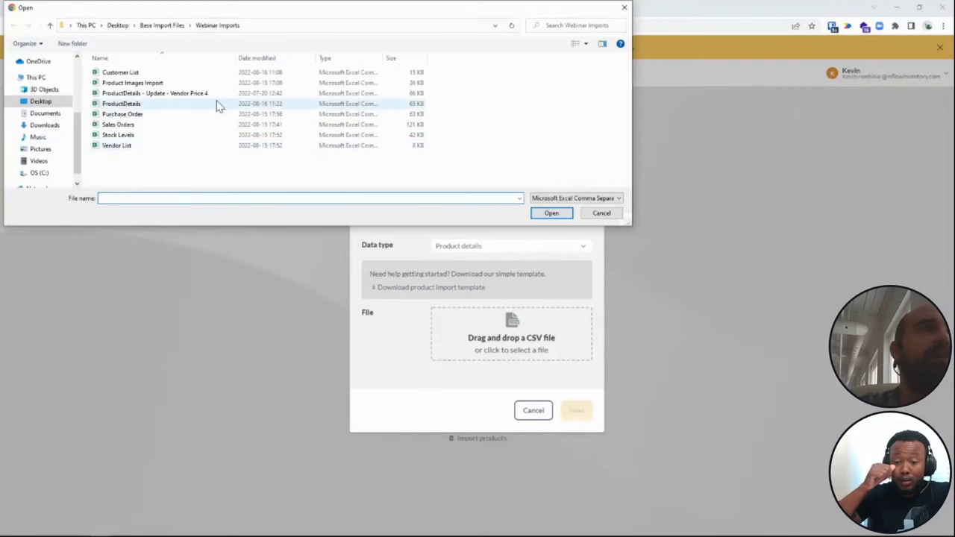
double_click(209, 103)
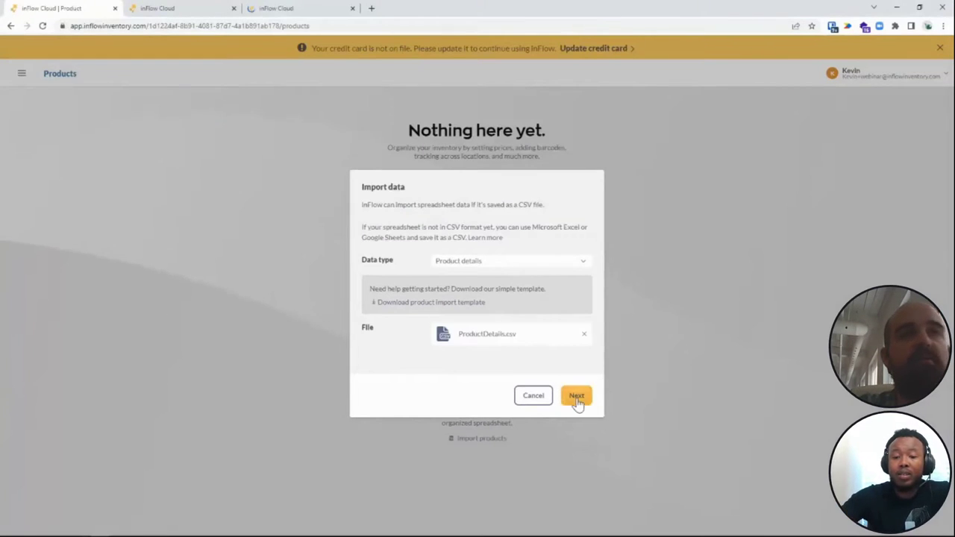
left_click(575, 396)
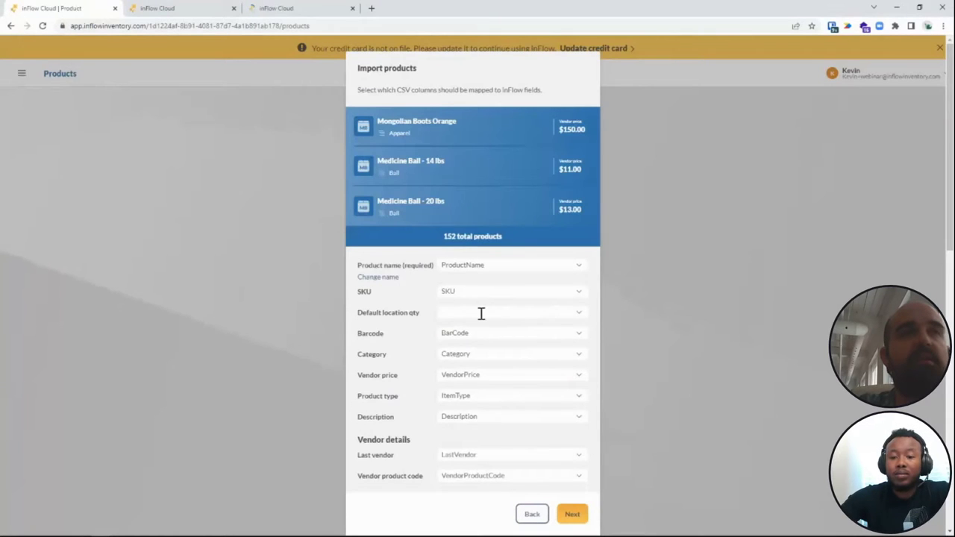
left_click(534, 511)
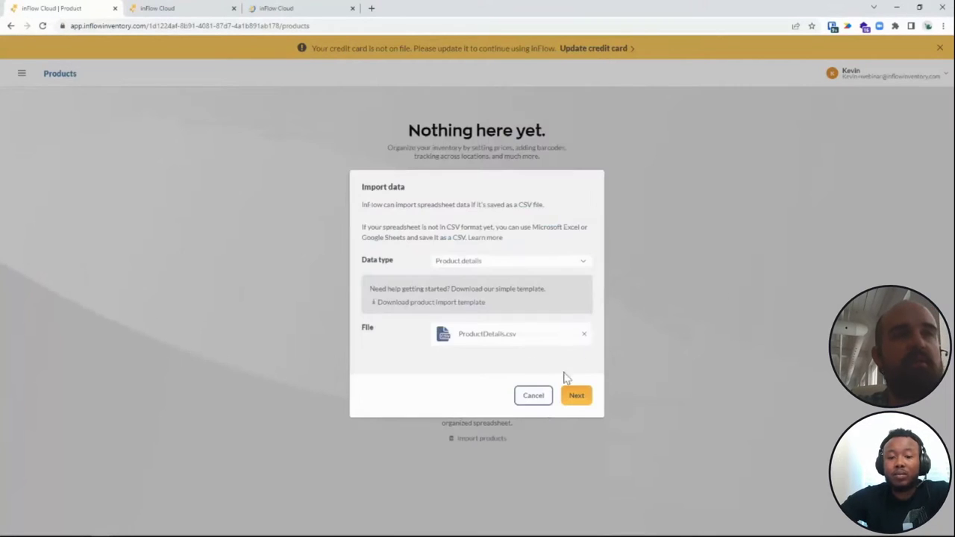
left_click(534, 396)
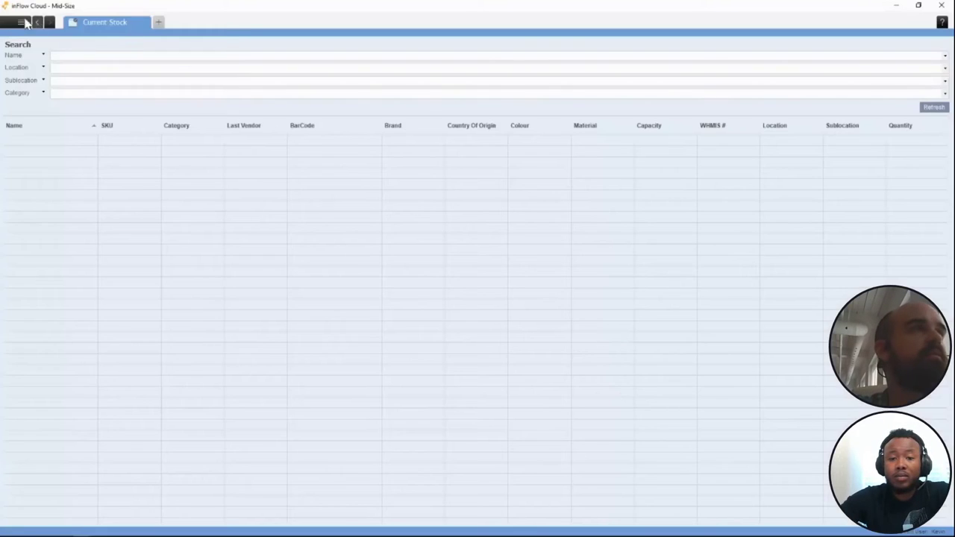
- Switch to the inFlow Windows app and start a Product Details import with the preset file, header row and comma delimiter
left_click(22, 22)
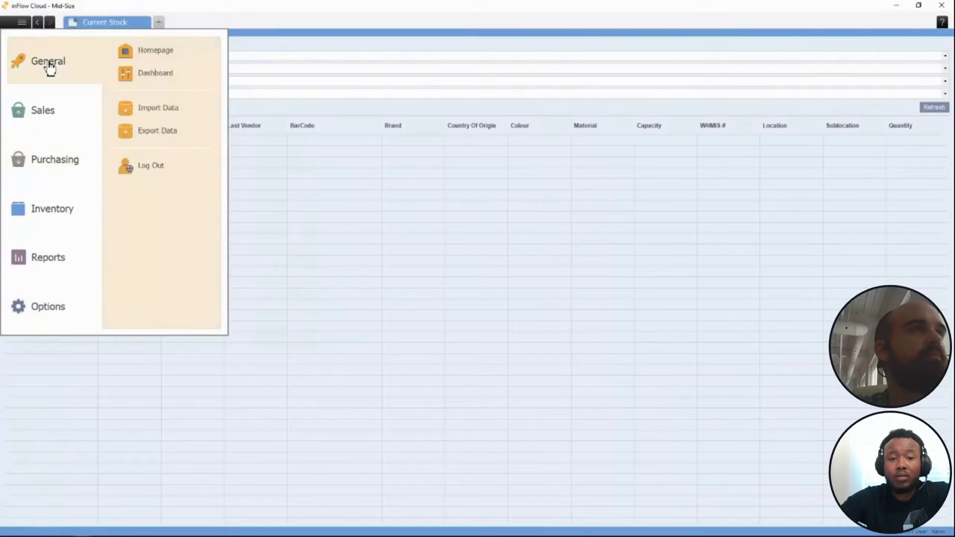
left_click(149, 112)
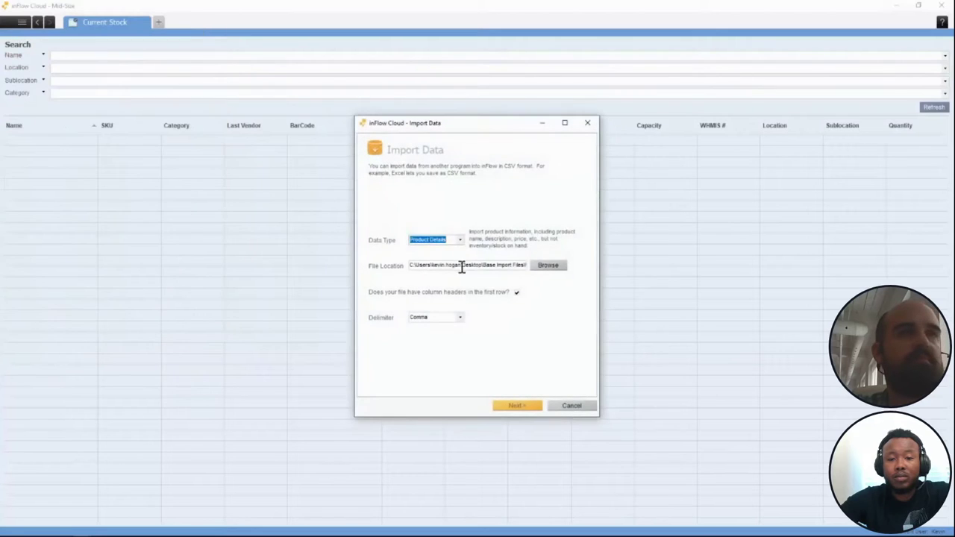
left_click(527, 405)
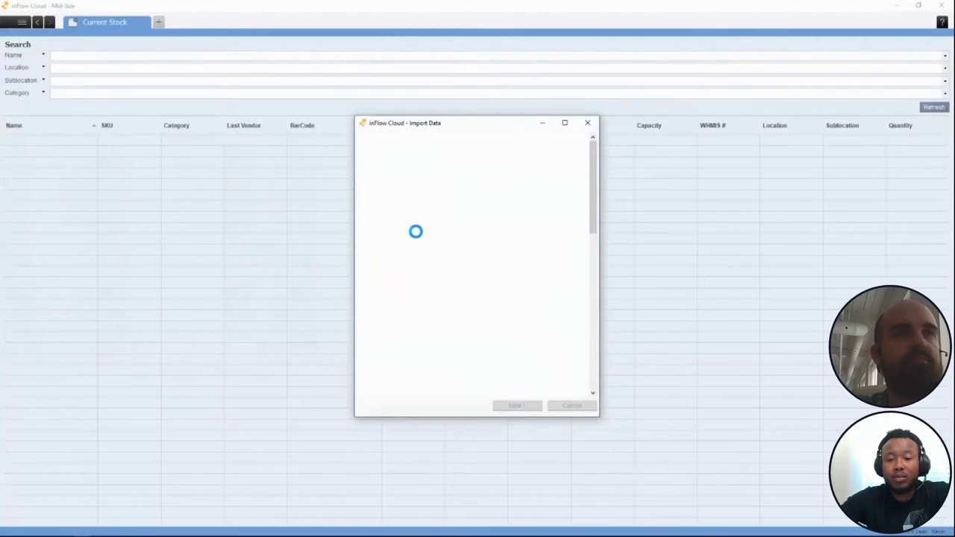
- Map the Cost Price field to the Cost column in the import's cost and price mappings
scroll(468, 246, "down", 5)
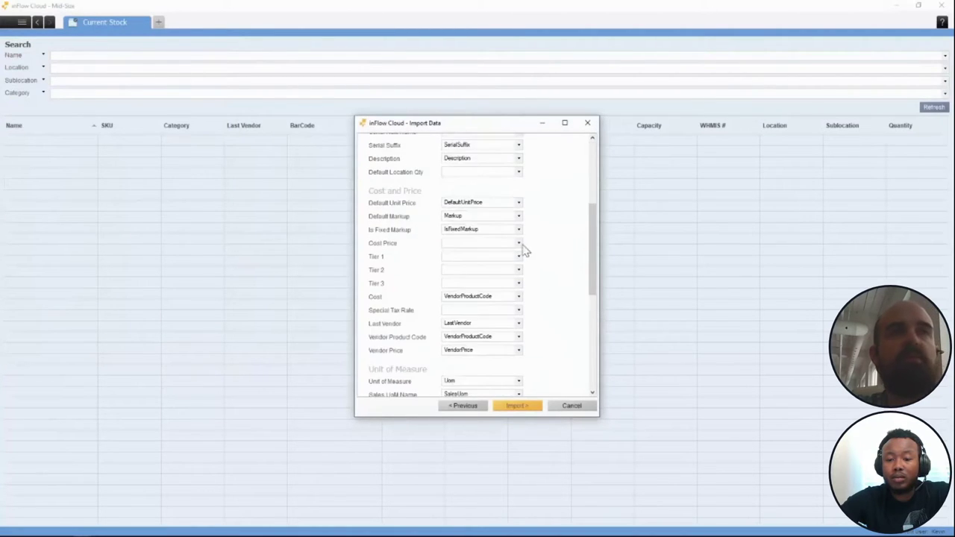
left_click(519, 244)
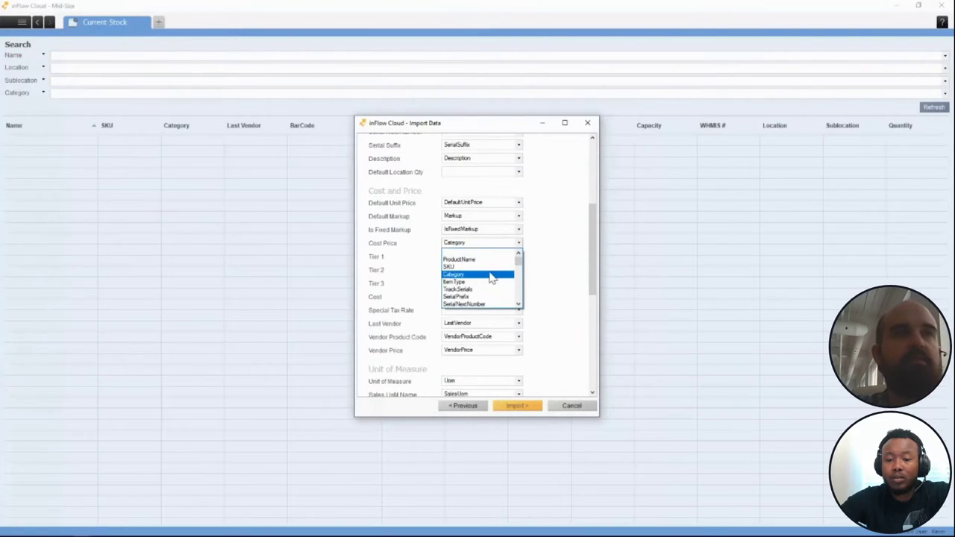
scroll(490, 277, "down", 6)
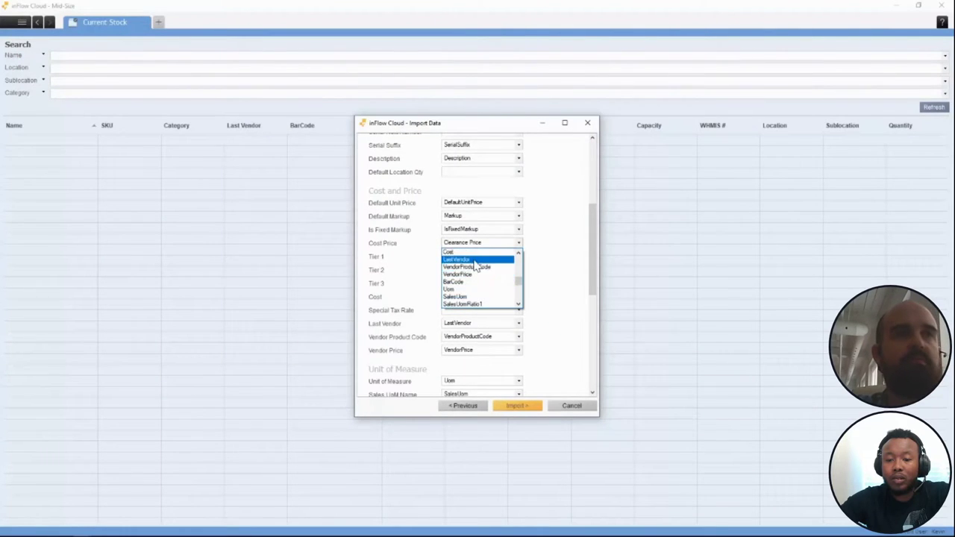
left_click(466, 252)
- Map the Tier 1, Tier 2 and Tier 3 pricing fields to the CSV columns Tier 1, Tier 2 and Tier 3
left_click(518, 257)
scroll(487, 306, "down", 2)
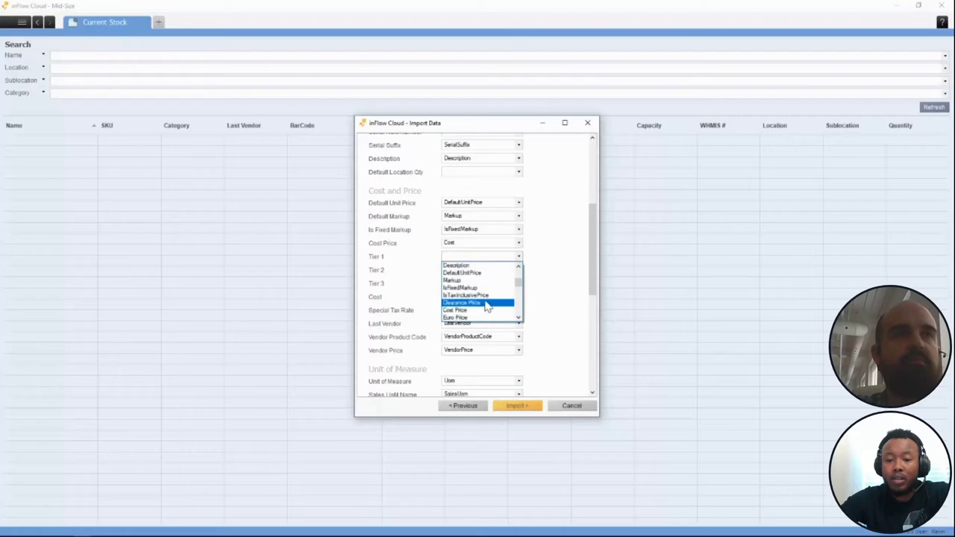
scroll(487, 306, "down", 2)
left_click(480, 292)
left_click(492, 270)
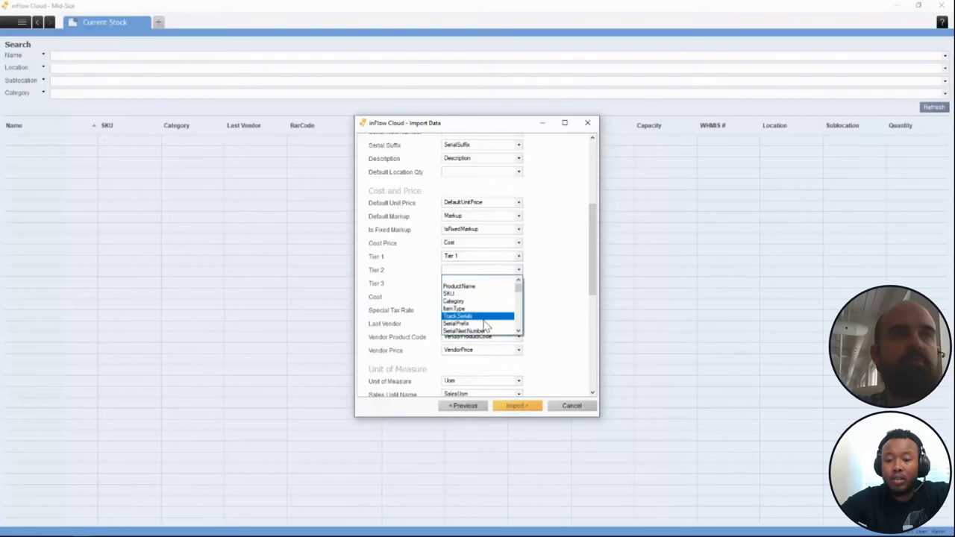
scroll(485, 327, "down", 4)
left_click(470, 333)
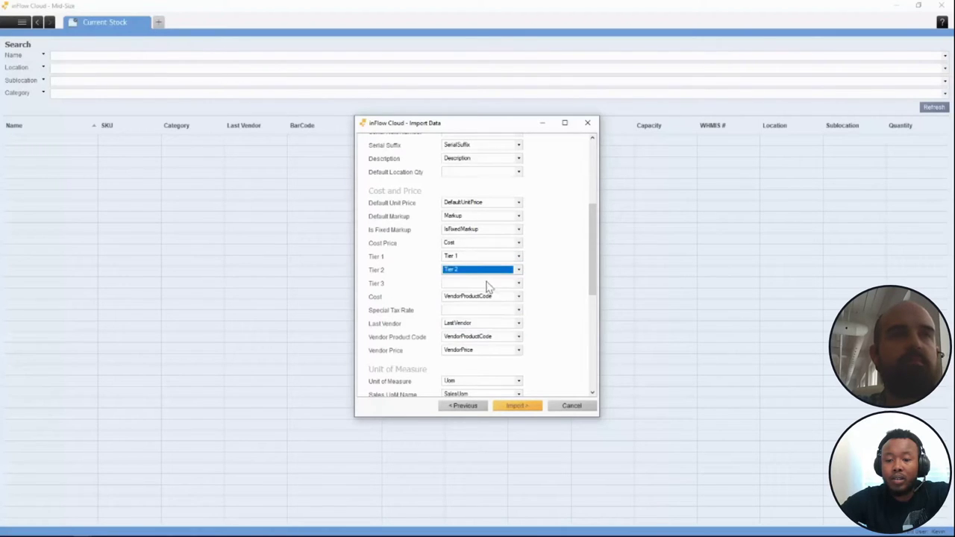
left_click(487, 283)
scroll(485, 325, "down", 5)
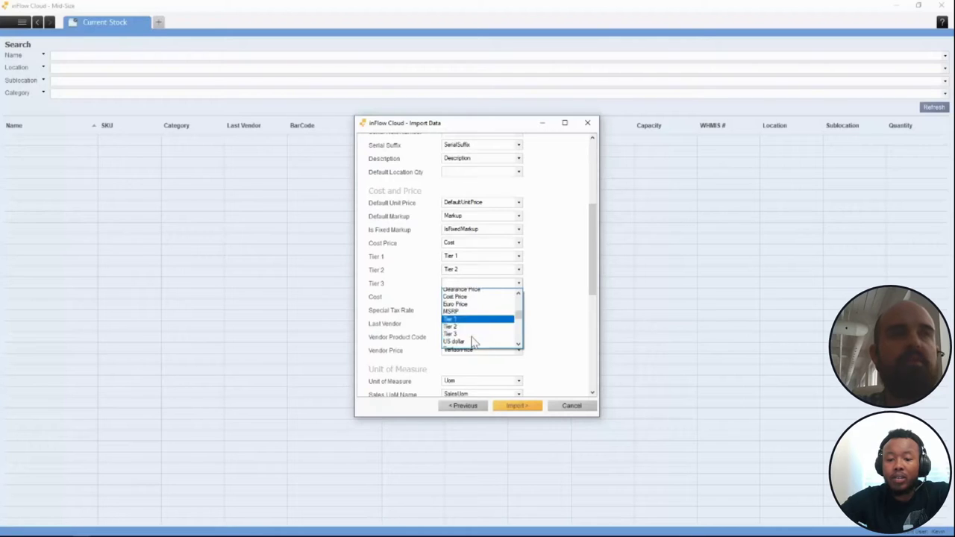
left_click(473, 333)
- Map the Special Tax Rate field to the Cost column and look over the remaining product mappings
left_click(494, 309)
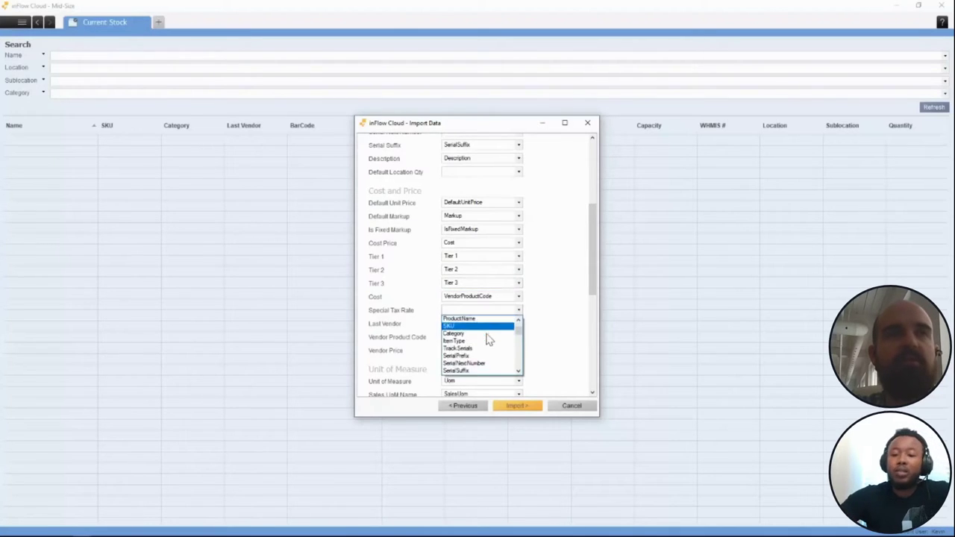
scroll(489, 339, "down", 10)
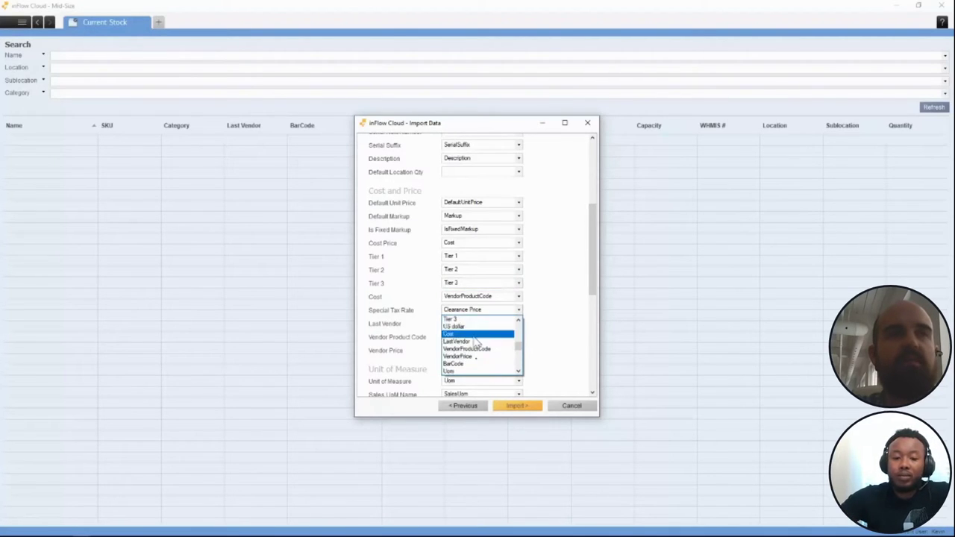
left_click(476, 335)
scroll(550, 323, "down", 10)
scroll(550, 323, "up", 20)
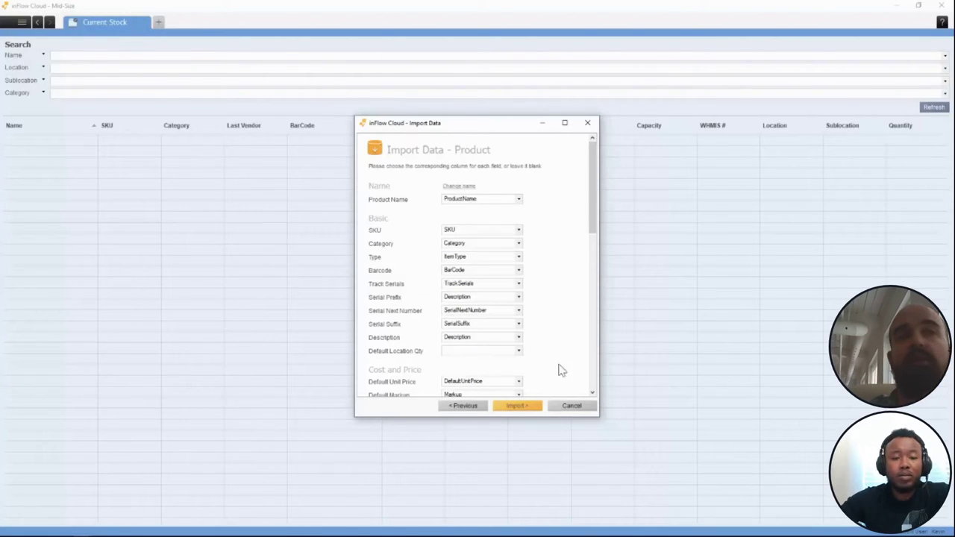
- Run the product import, close its progress dialog and start another Product Details import with the preset ProductDetails.csv file
left_click(517, 406)
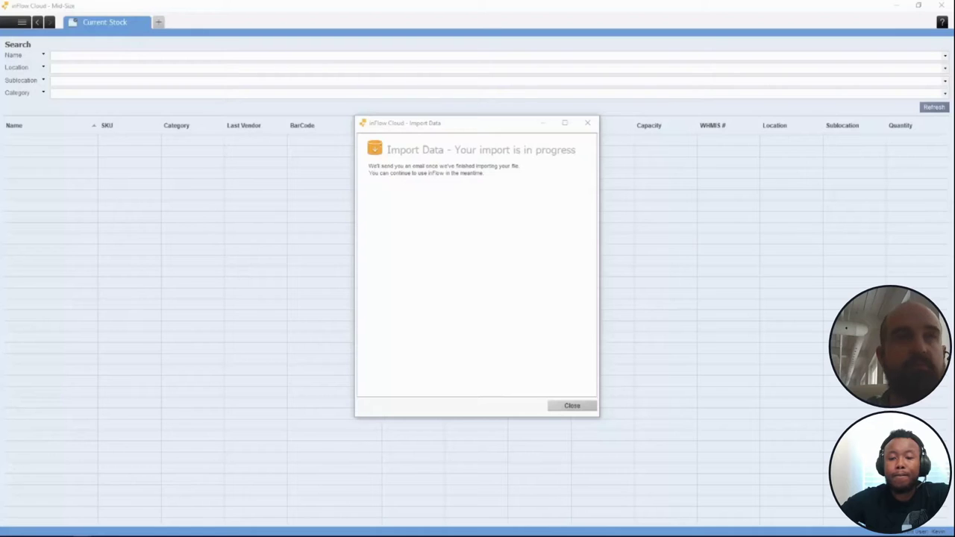
left_click(580, 408)
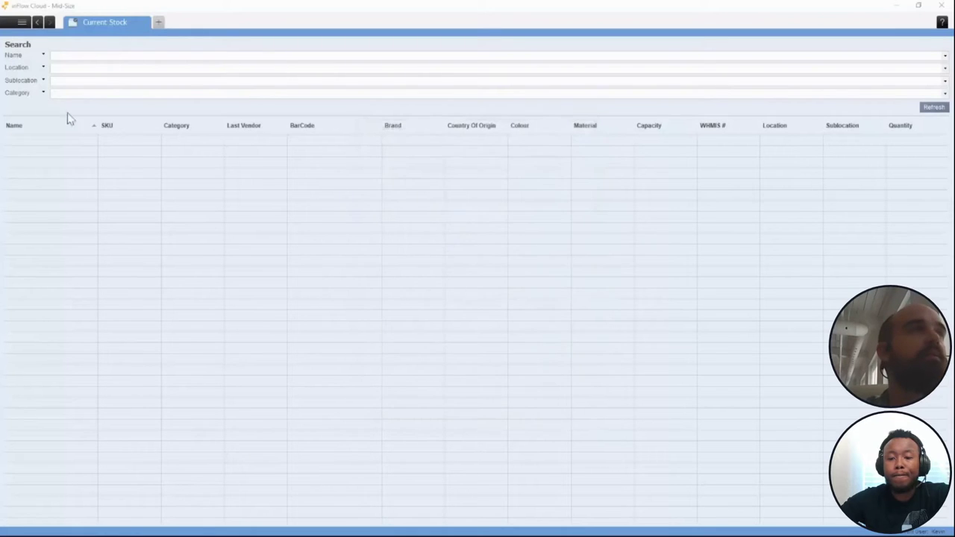
left_click(22, 22)
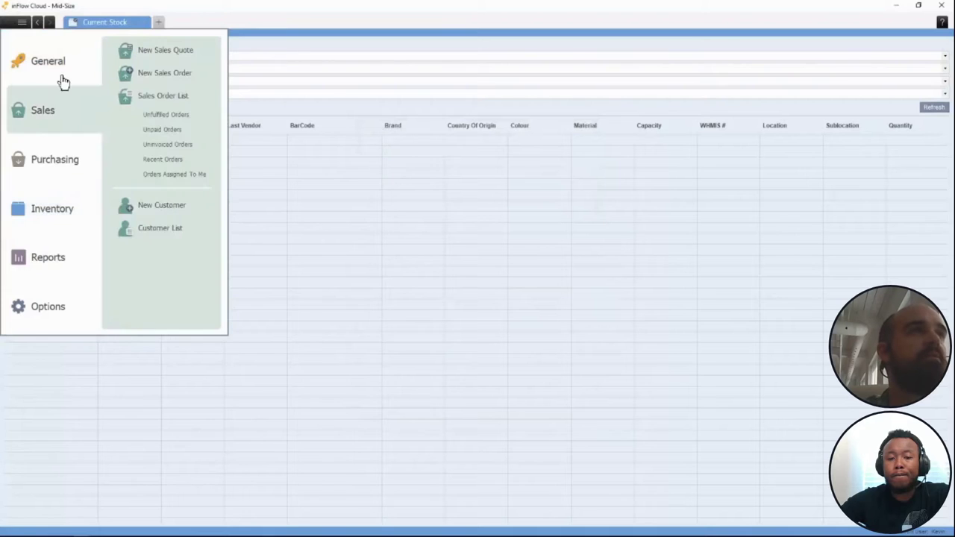
mouse_move(85, 81)
left_click(164, 109)
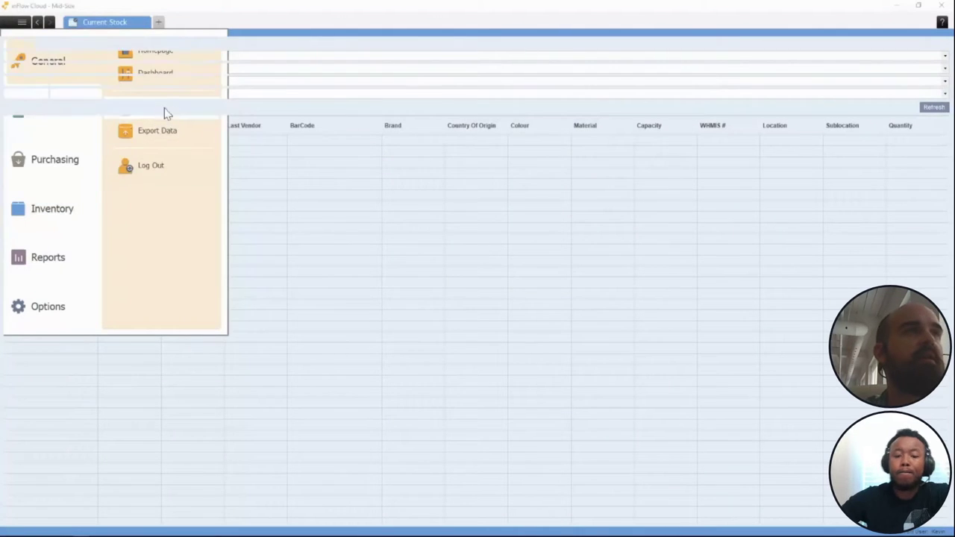
left_click(522, 405)
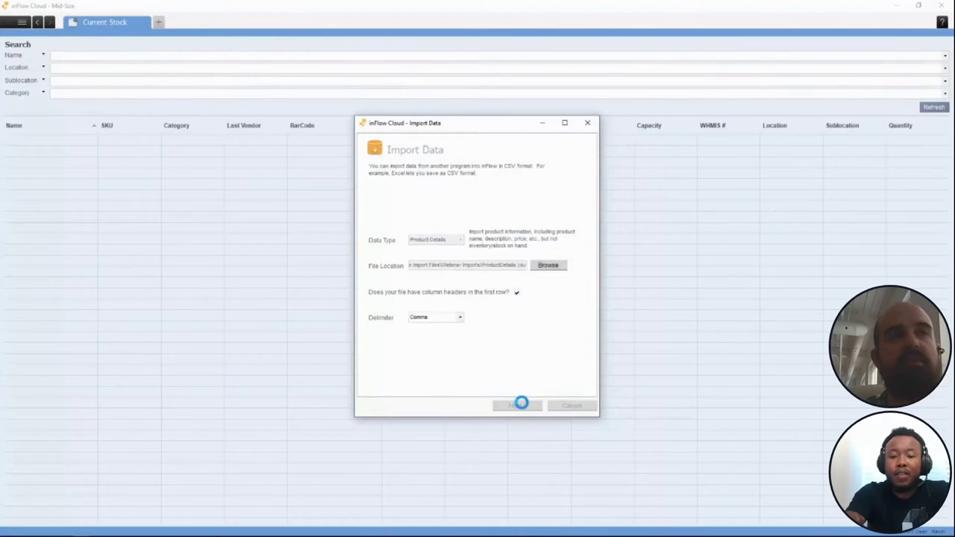
scroll(544, 293, "down", 5)
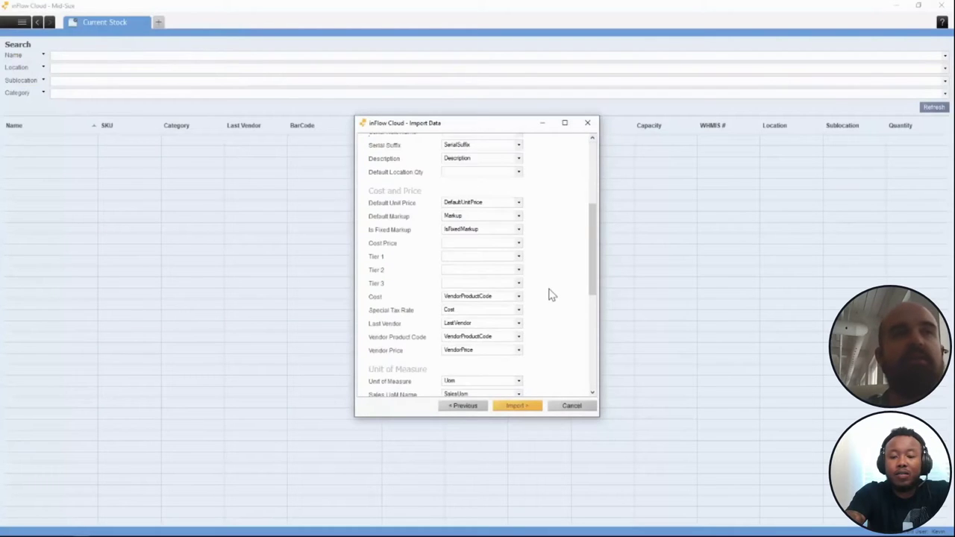
- Map the Cost Price field to the Cost Price column and the Tier 1 field to the Tier 1 column
left_click(518, 244)
scroll(492, 283, "down", 3)
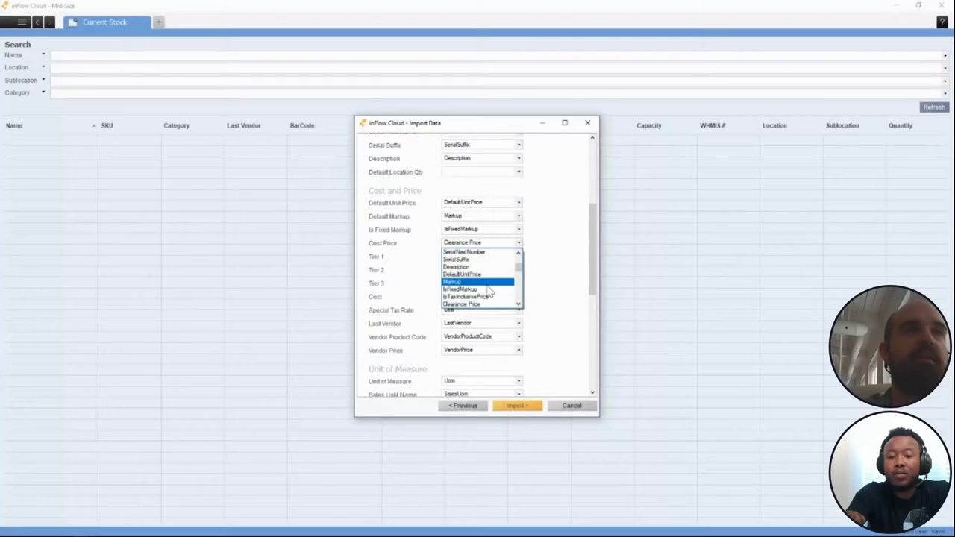
left_click(476, 291)
left_click(493, 258)
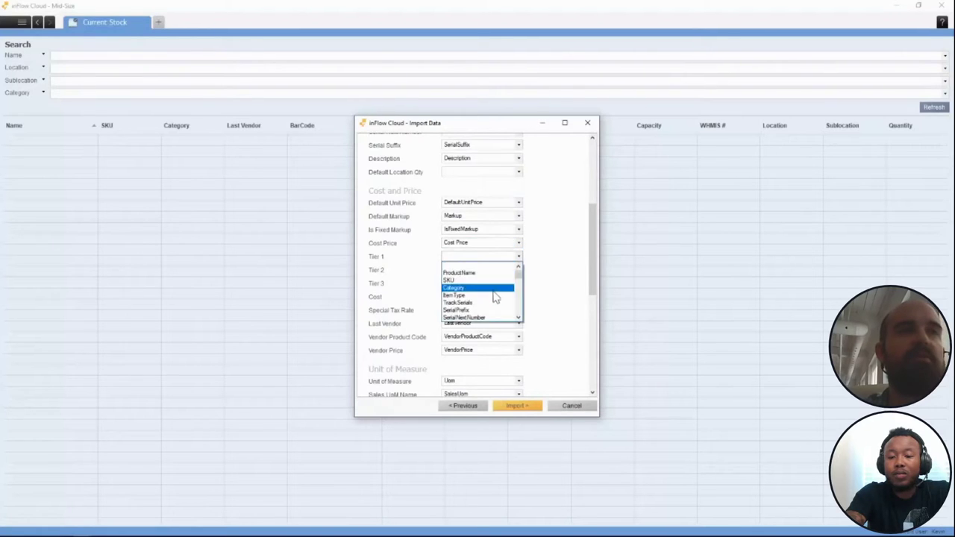
scroll(495, 298, "down", 2)
left_click(479, 267)
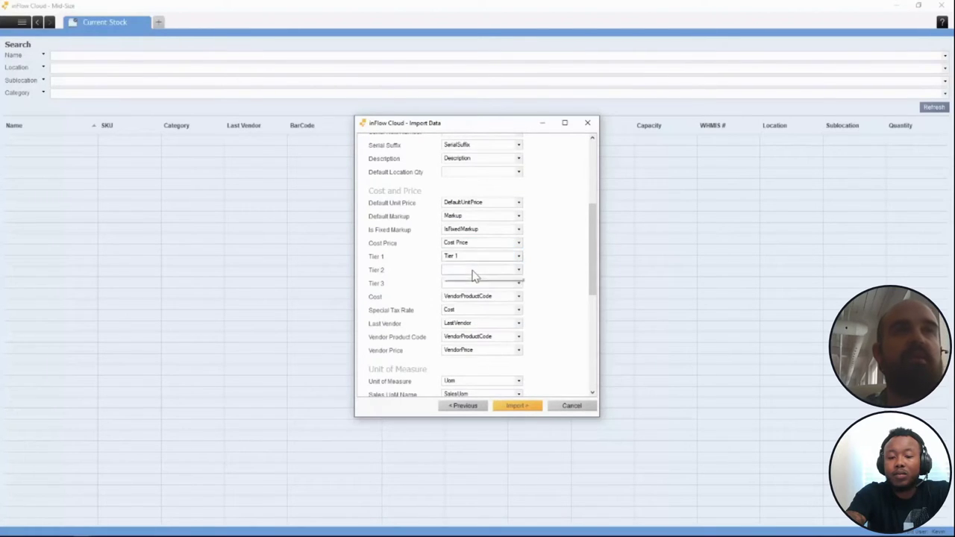
- Map the Tier 2 field to the Tier 2 column and the Tier 3 field to the Tier 3 column
left_click(474, 270)
scroll(477, 309, "up", 2)
scroll(477, 313, "down", 4)
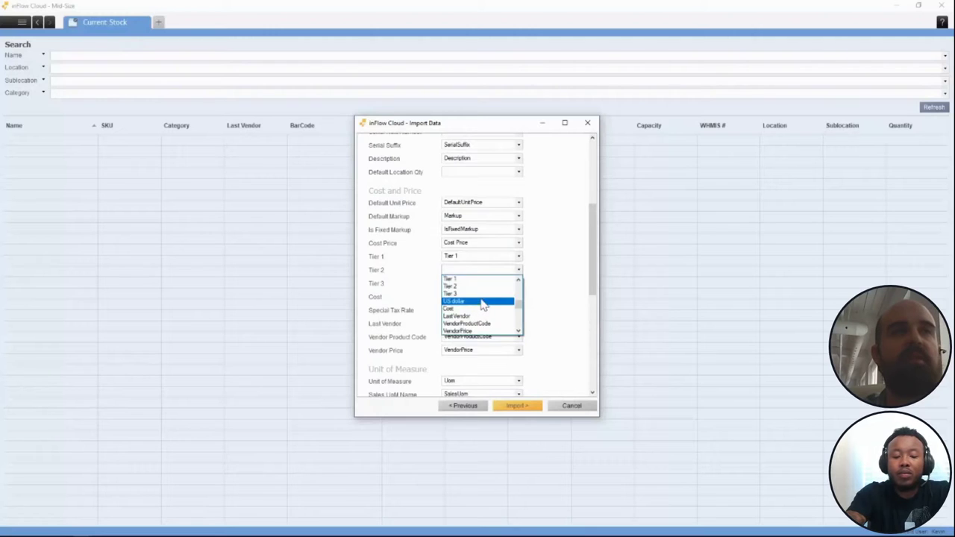
left_click(481, 300)
left_click(484, 284)
scroll(477, 320, "down", 6)
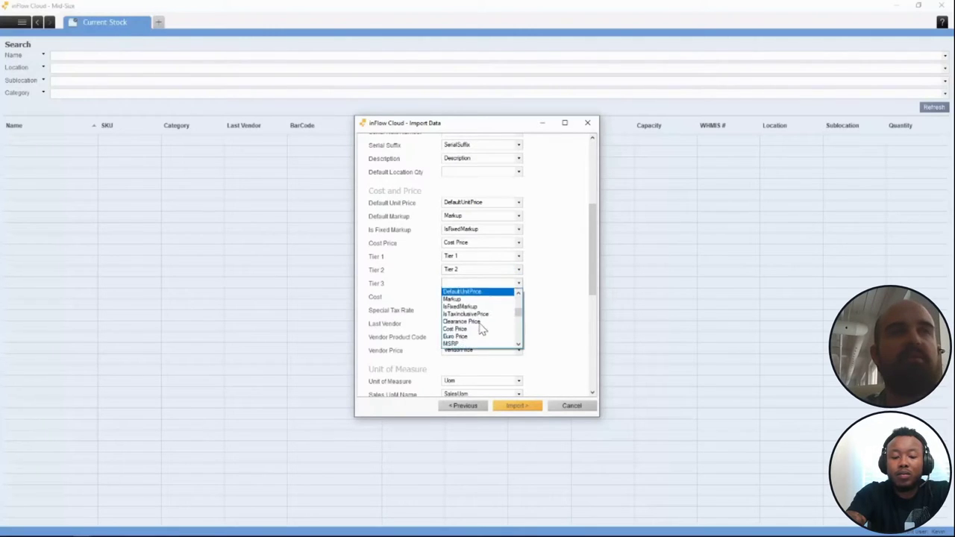
left_click(471, 330)
- Set the Special Tax Rate mapping to blank, run the product import and close its progress dialog
scroll(515, 314, "down", 3)
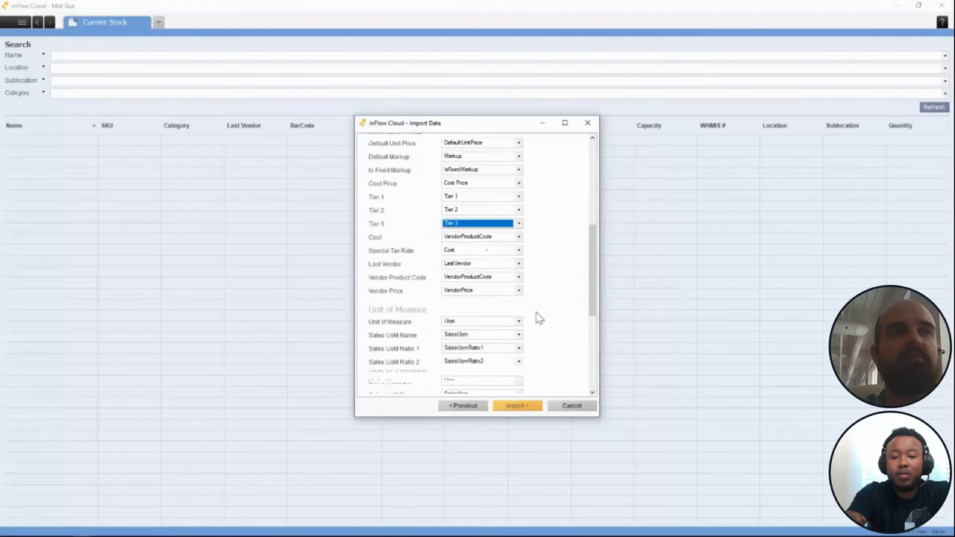
left_click(519, 250)
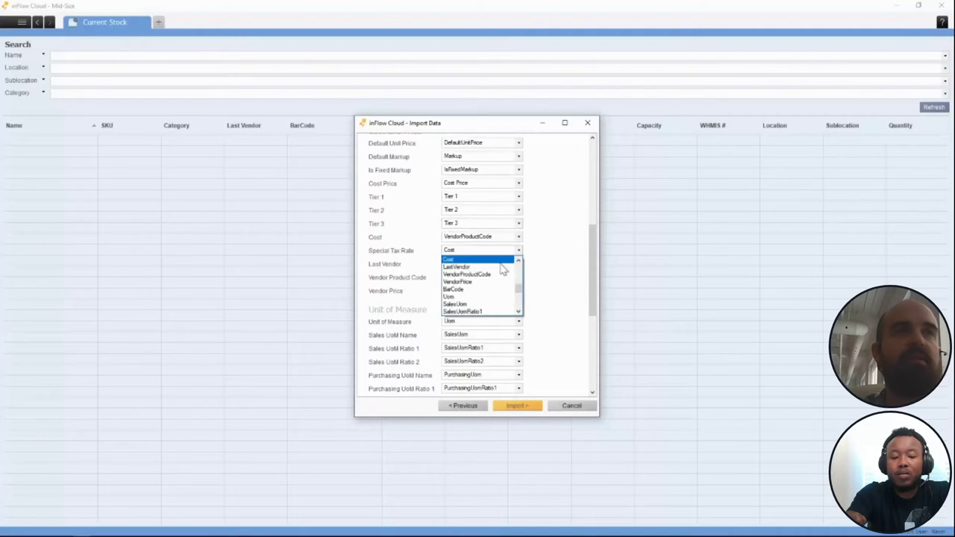
scroll(501, 261, "up", 5)
left_click(483, 260)
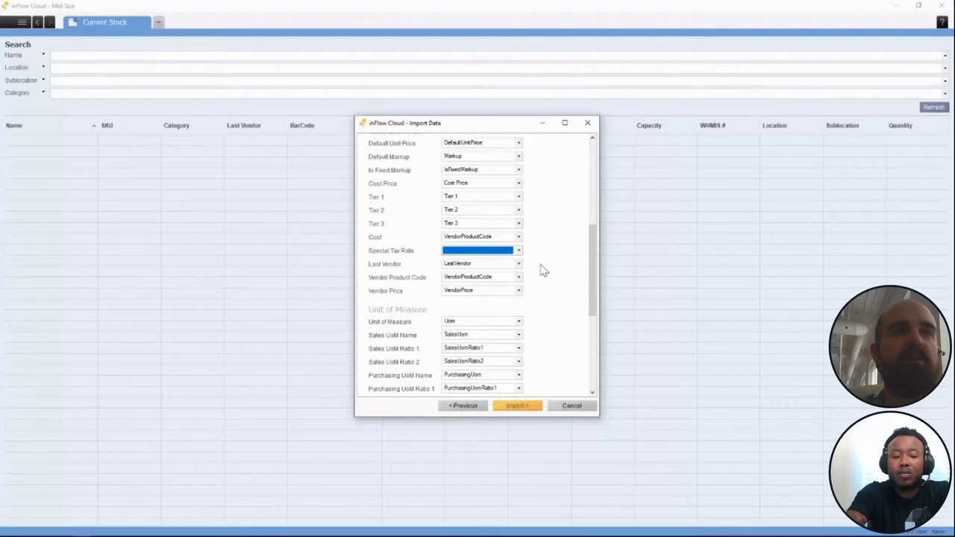
left_click(517, 407)
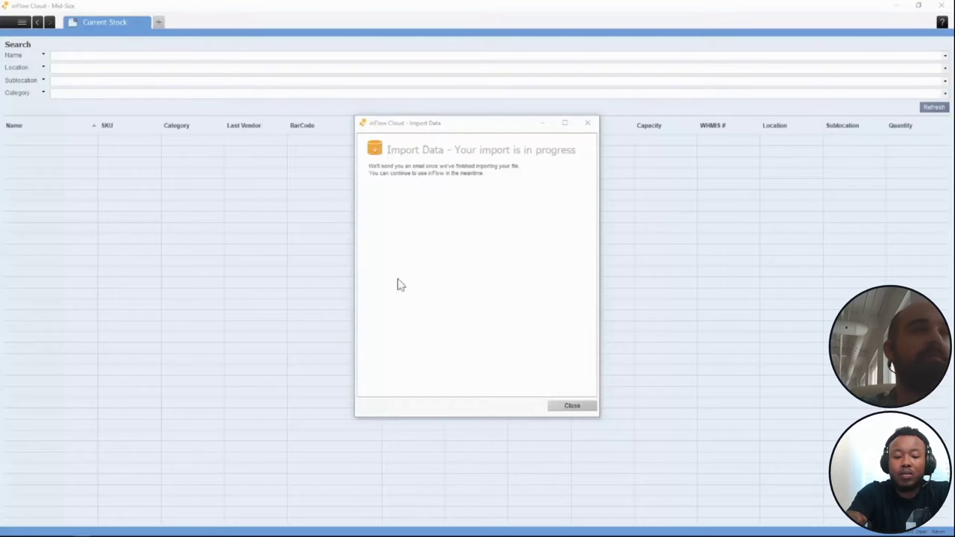
left_click(578, 406)
left_click(578, 407)
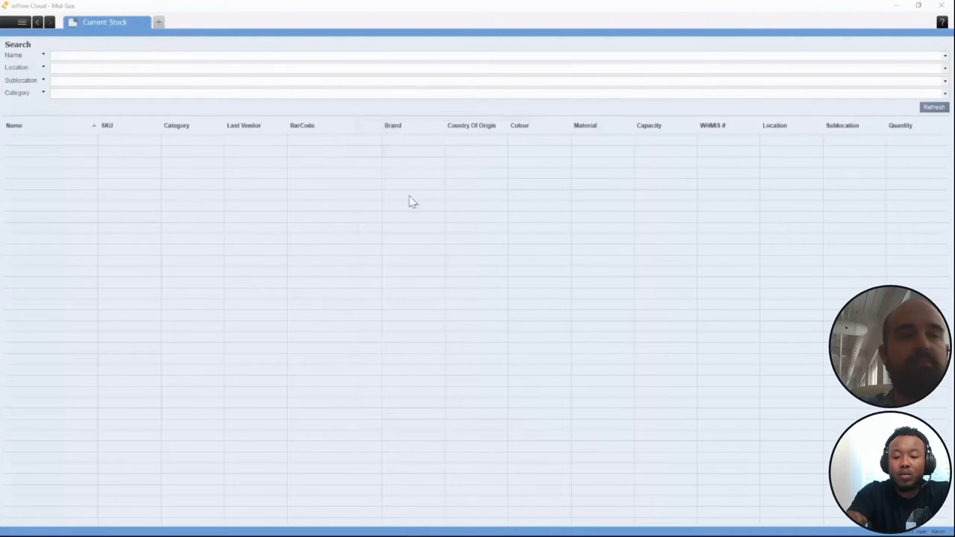
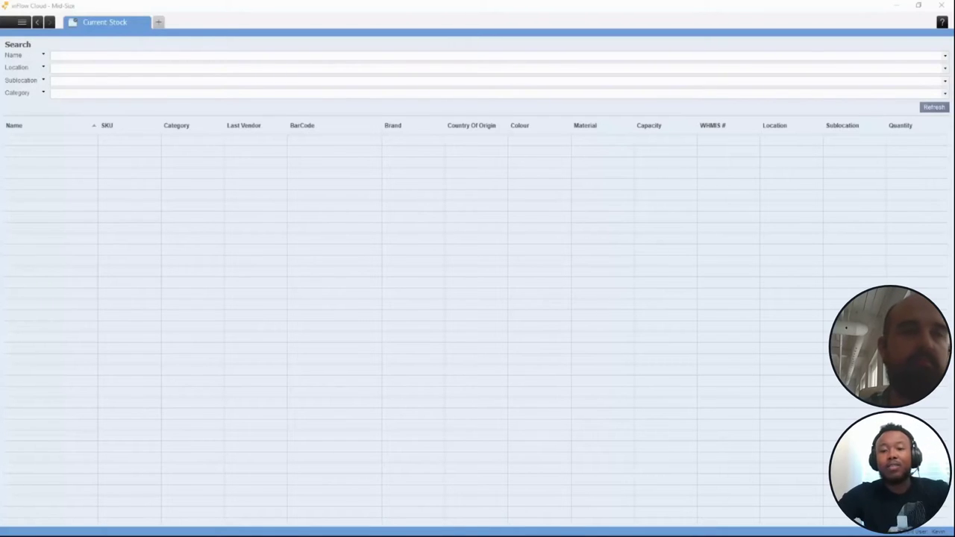
- Start another Product Details import with the preset ProductDetails.csv file and map the Cost Price field to the Cost column
left_click(23, 22)
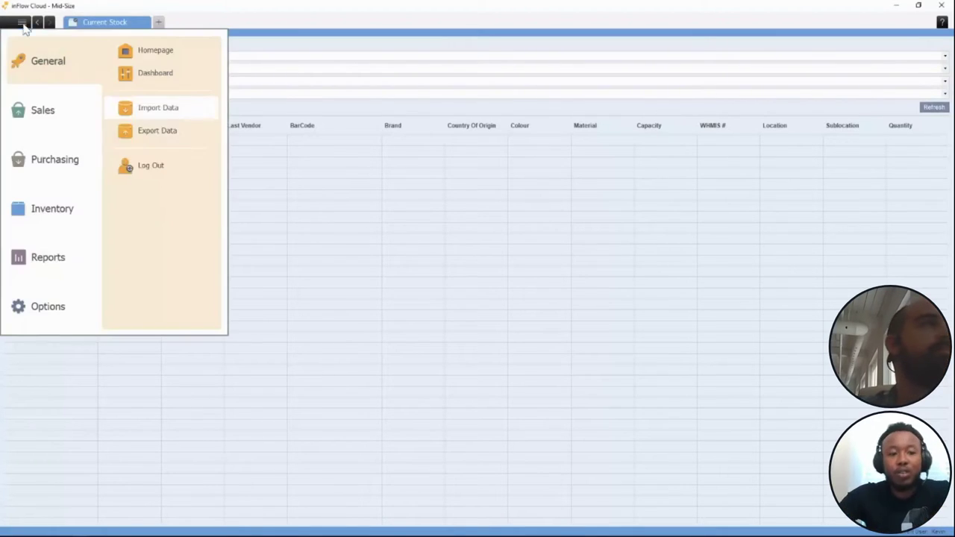
left_click(158, 117)
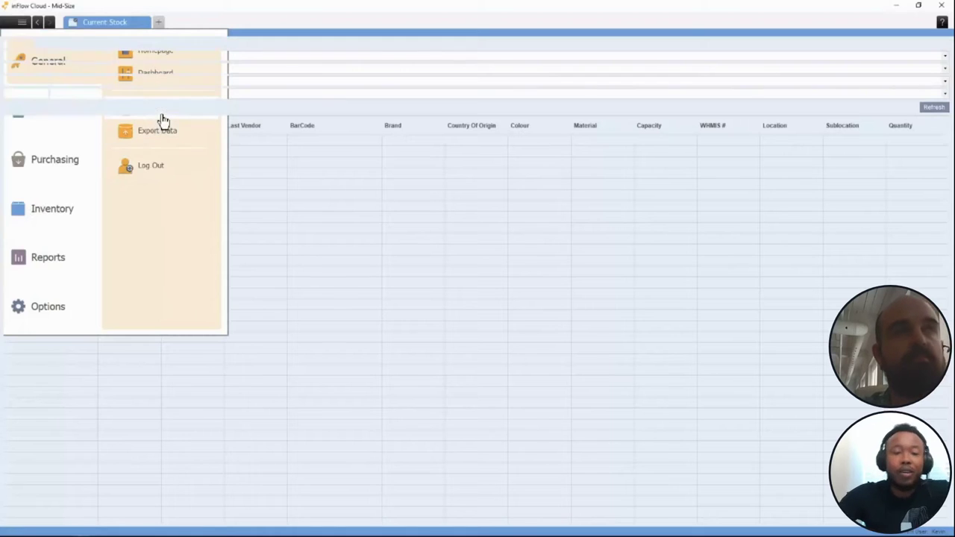
left_click(528, 405)
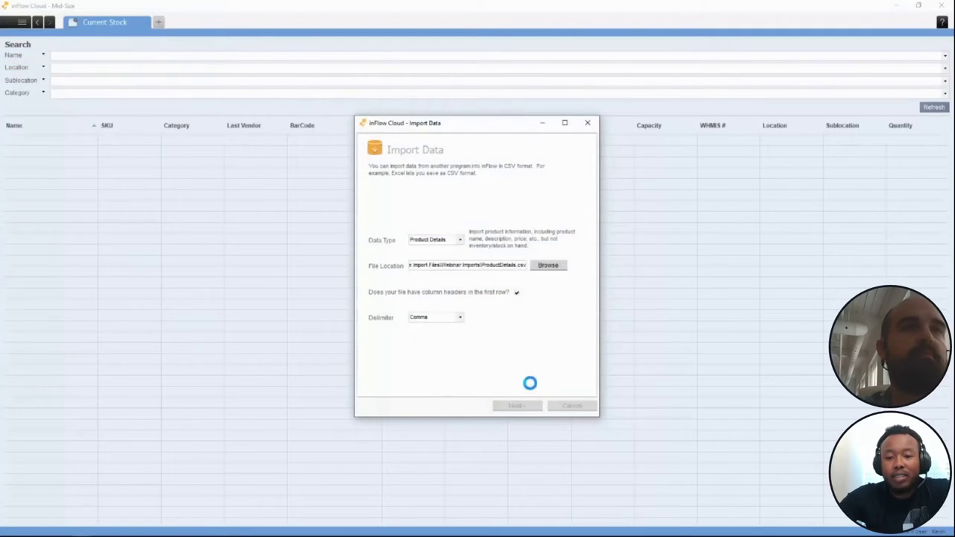
scroll(548, 326, "down", 5)
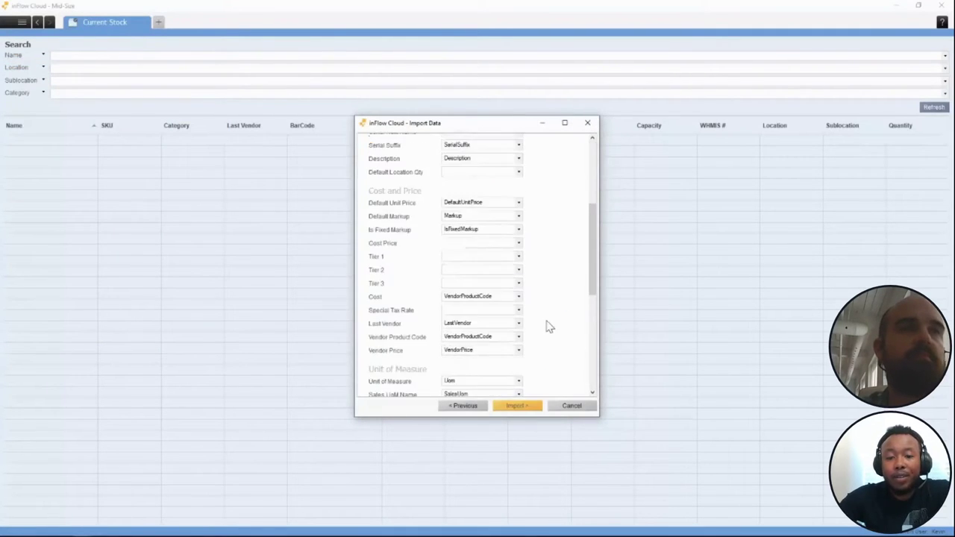
left_click(506, 244)
scroll(500, 275, "down", 8)
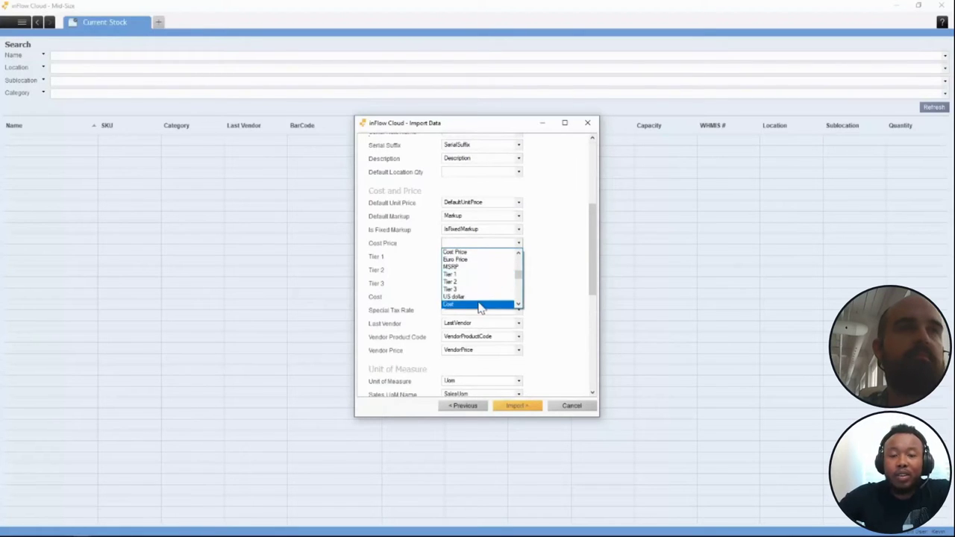
left_click(482, 303)
- Map the three tier pricing fields to their matching CSV columns Tier 1, Tier 2 and Tier 3
left_click(513, 256)
scroll(482, 294, "down", 10)
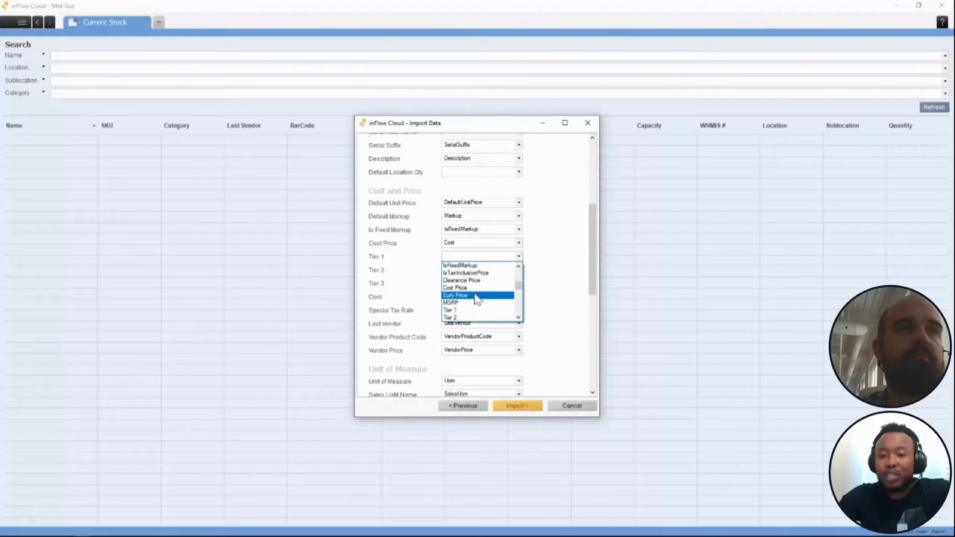
left_click(473, 310)
left_click(514, 270)
scroll(485, 313, "down", 10)
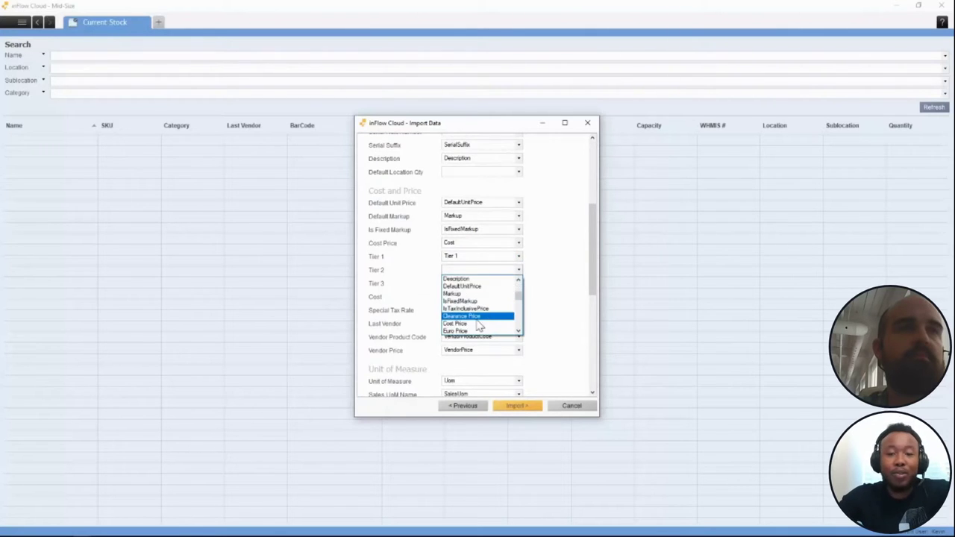
left_click(476, 308)
left_click(513, 284)
left_click(517, 288)
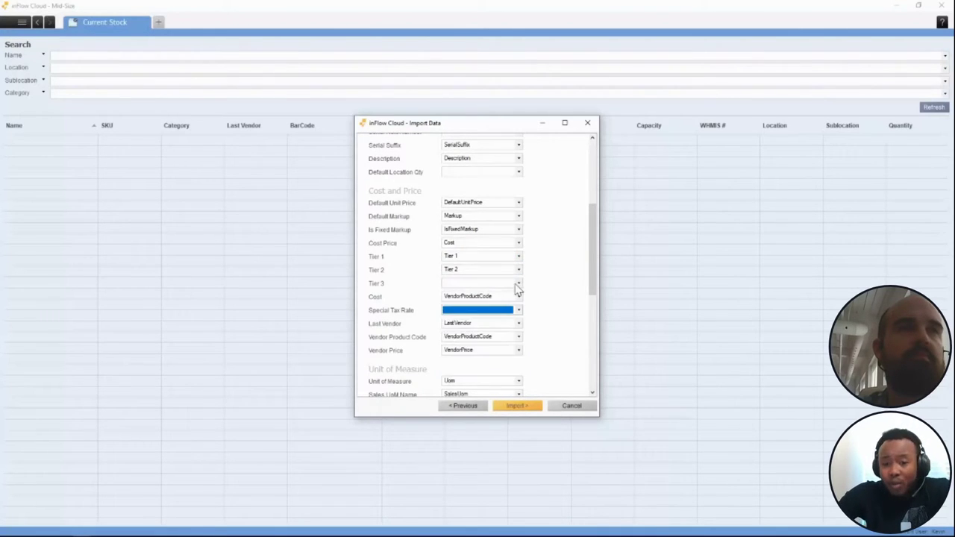
left_click(518, 285)
scroll(473, 339, "down", 10)
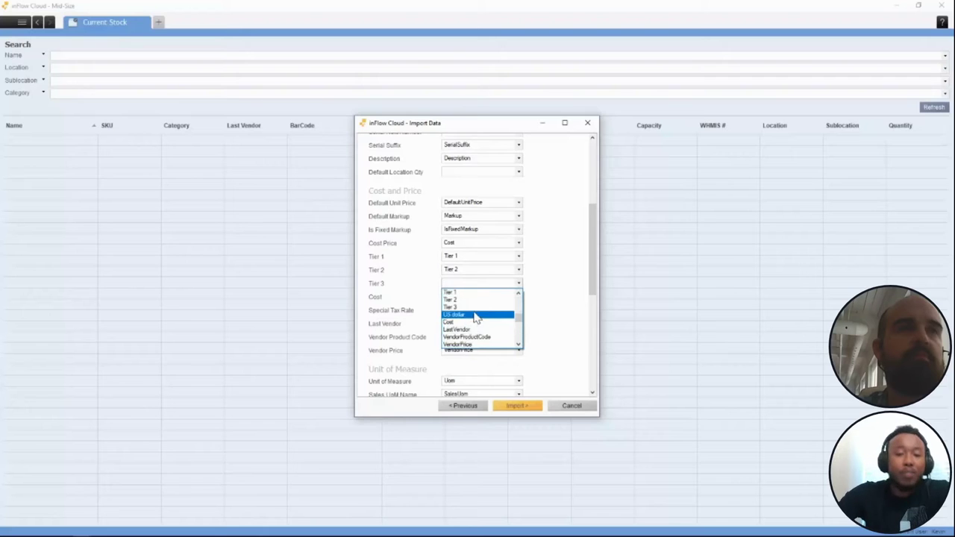
left_click(476, 309)
- Run the product import with these mappings and close its progress dialog
scroll(532, 319, "down", 2)
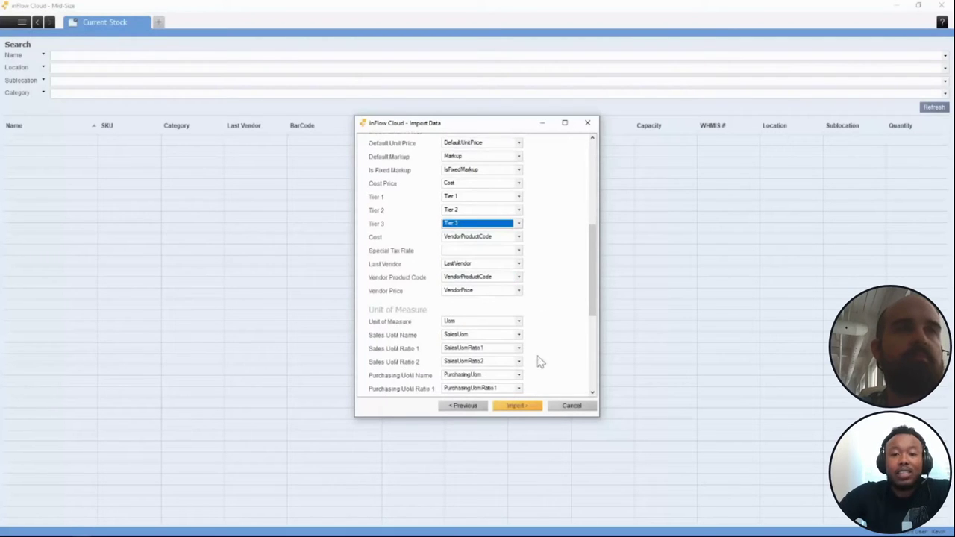
left_click(507, 407)
left_click(571, 406)
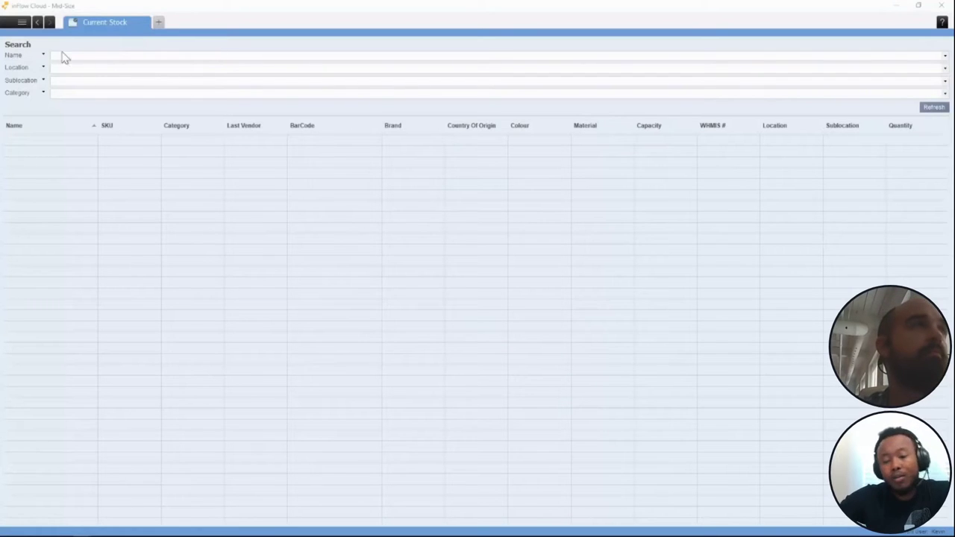
- Return to the homepage, start a new Product Details import with the ProductDetails CSV file and continue to its column mapping
left_click(23, 24)
left_click(126, 50)
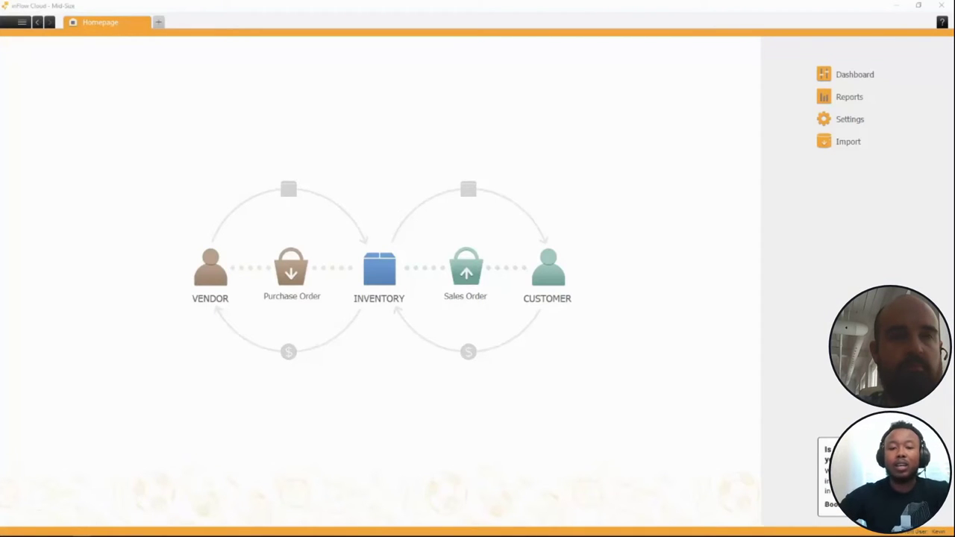
left_click(16, 24)
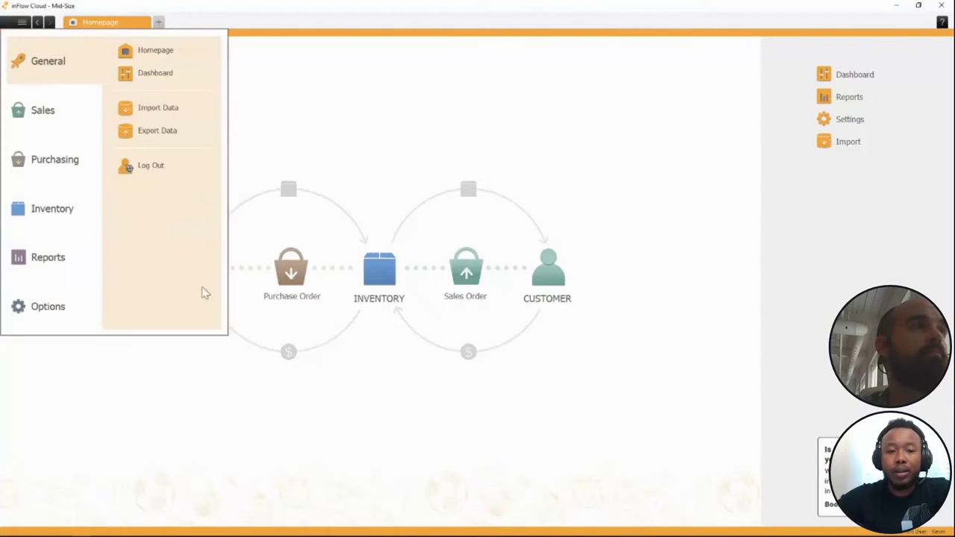
left_click(172, 109)
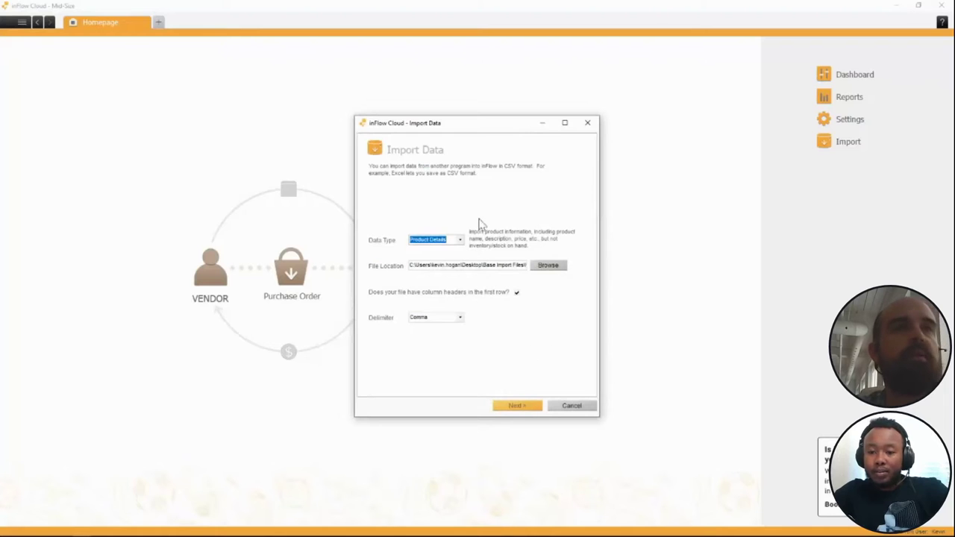
left_click(543, 269)
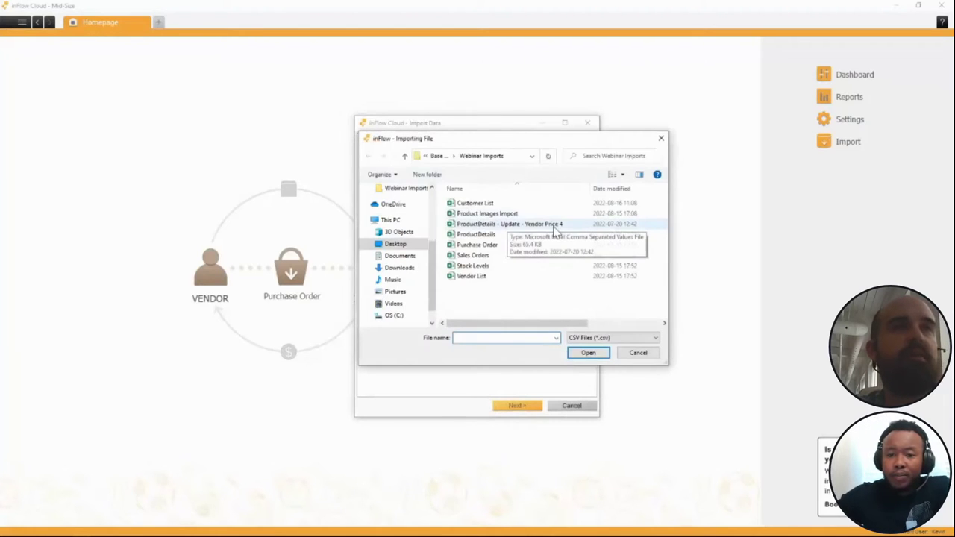
left_click(504, 226)
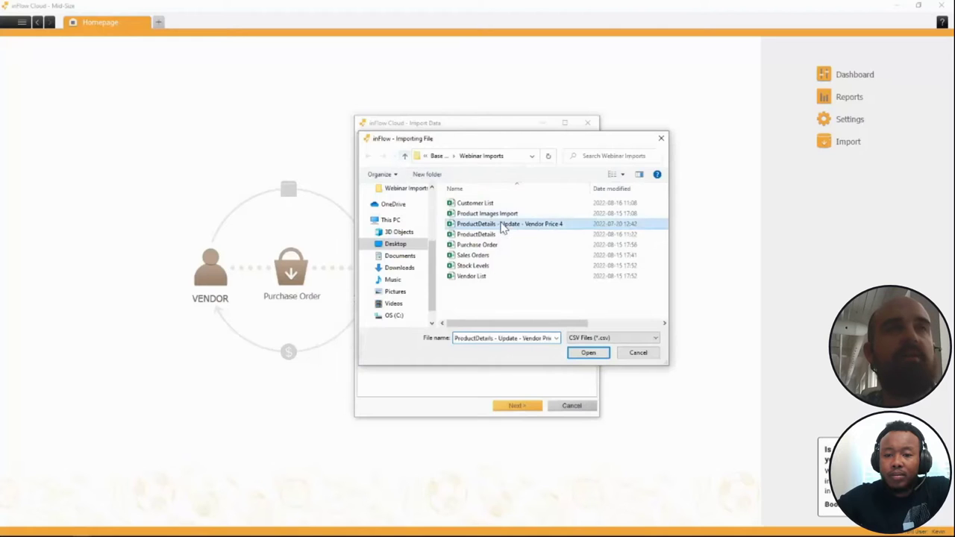
double_click(504, 226)
left_click(552, 266)
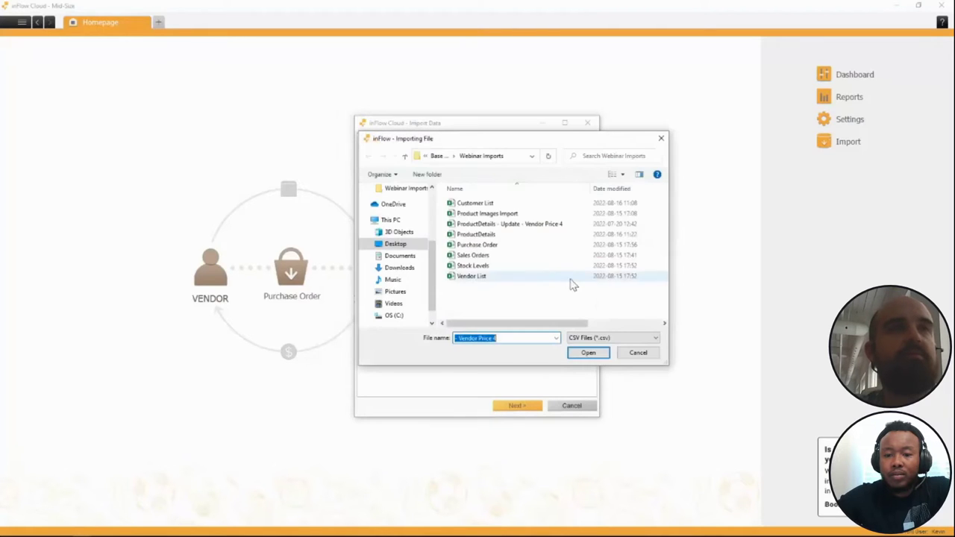
double_click(534, 230)
left_click(517, 405)
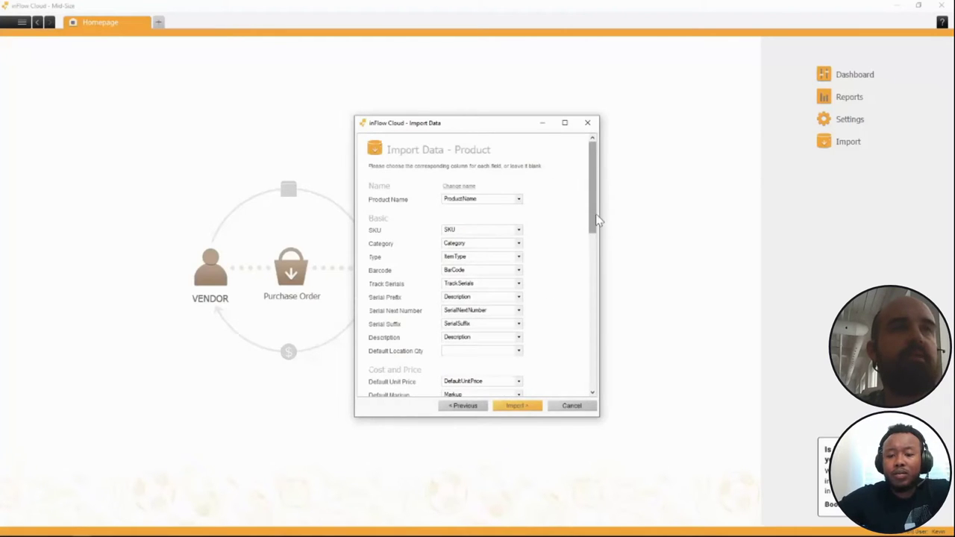
- Map the Cost Price field to the Cost column of the import file
left_click_drag(597, 220, 590, 279)
left_click(519, 251)
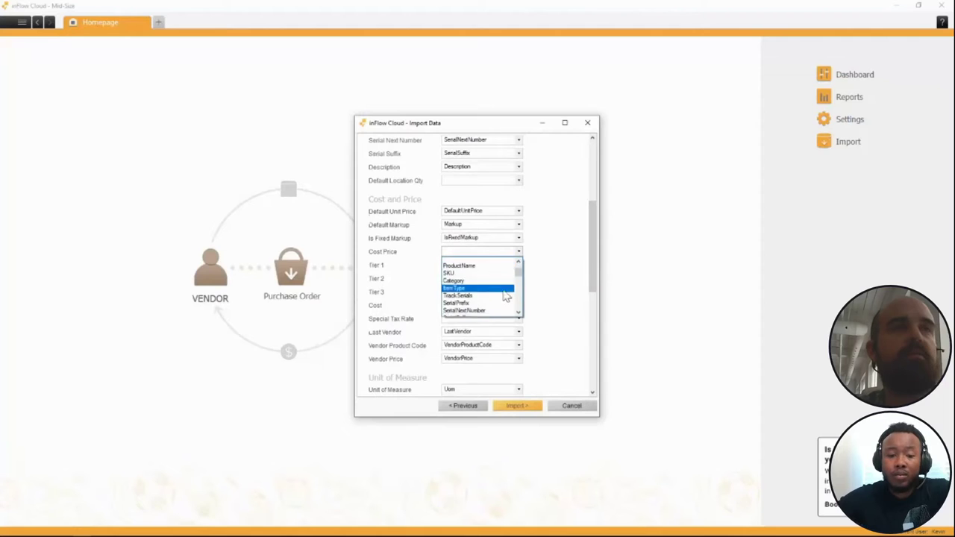
scroll(505, 296, "down", 5)
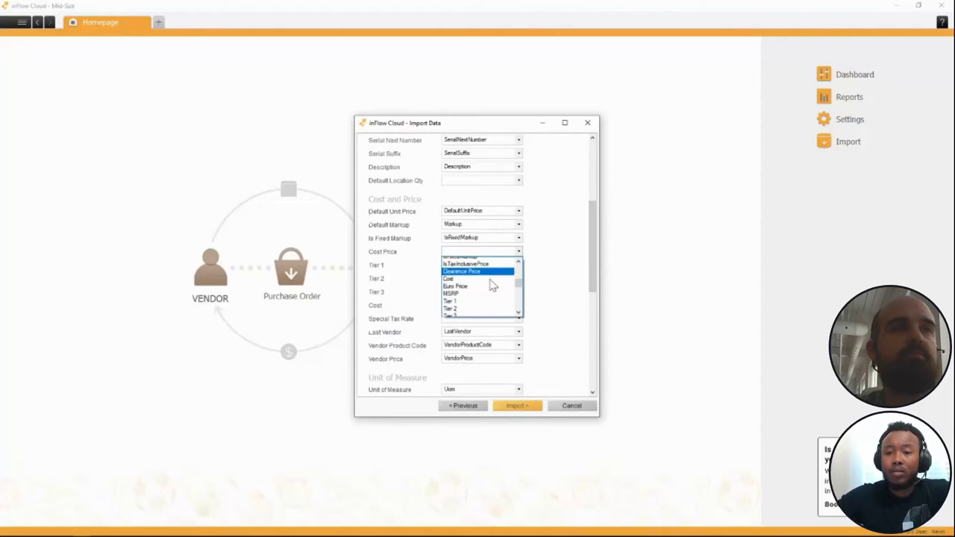
scroll(493, 285, "down", 1)
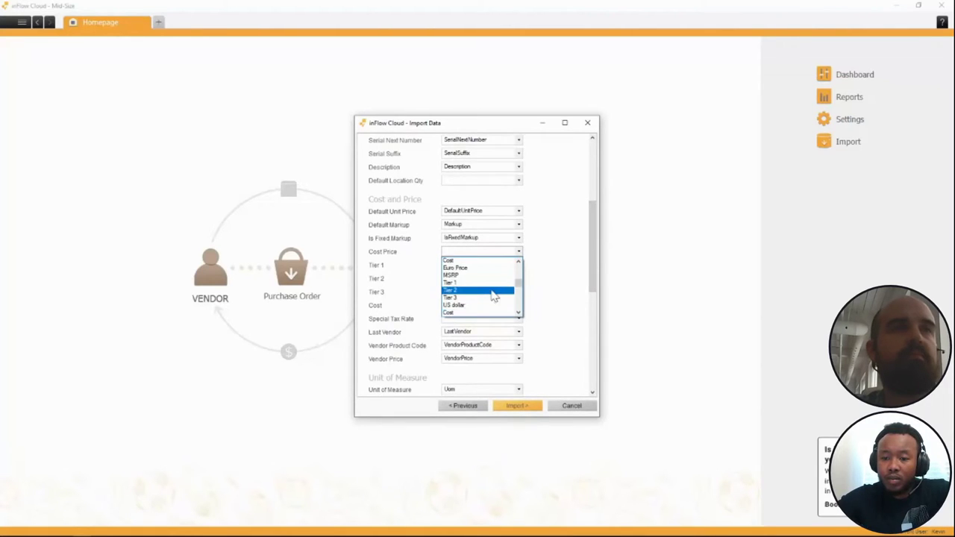
scroll(488, 287, "up", 3)
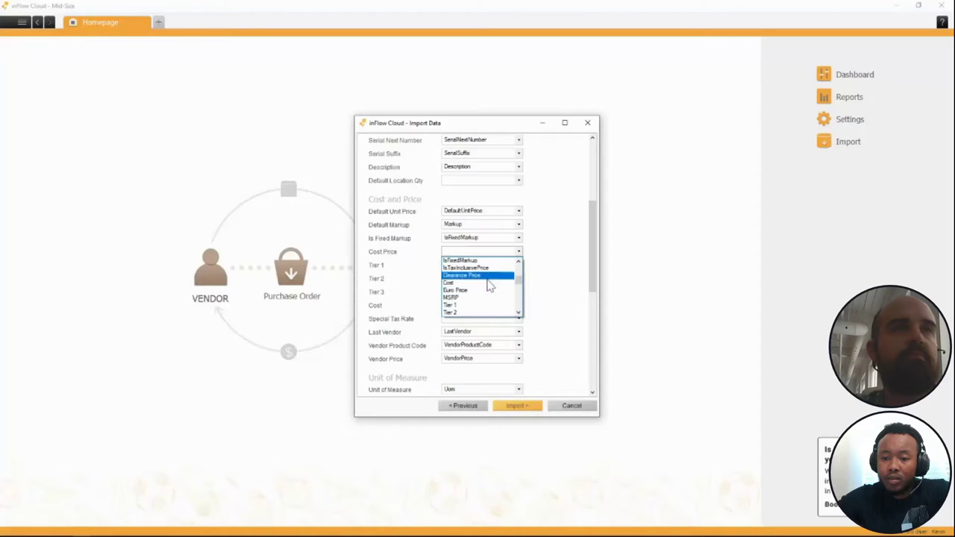
left_click(486, 284)
- Map the three tier pricing fields to the Tier 1, Tier 2 and Tier 3 columns, and leave Special Tax Rate blank
left_click(481, 265)
scroll(481, 313, "down", 8)
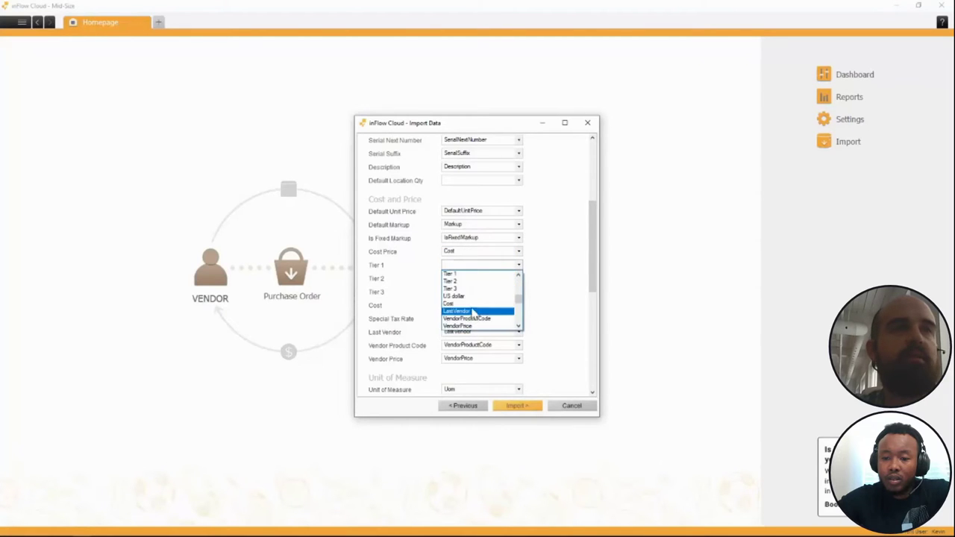
left_click(481, 274)
left_click(481, 278)
scroll(478, 313, "down", 5)
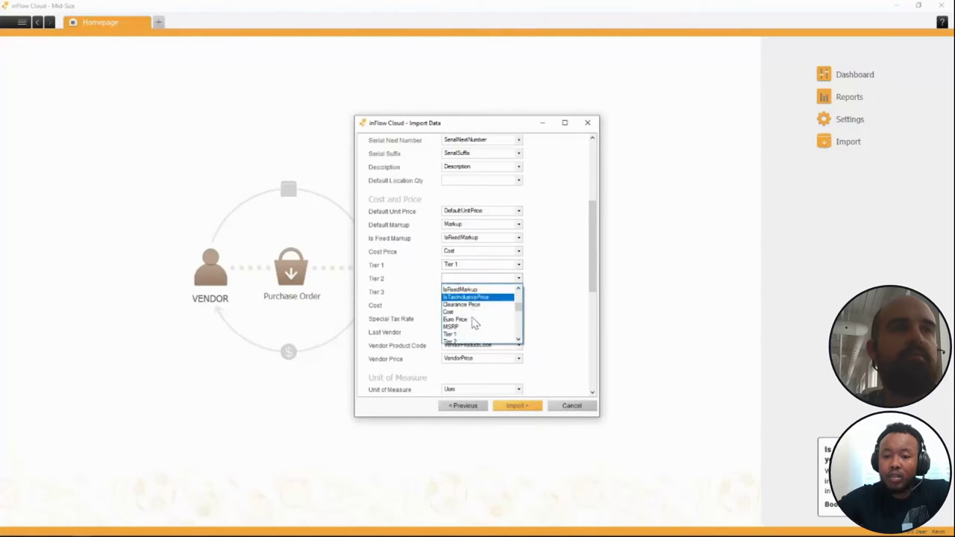
scroll(477, 317, "down", 3)
left_click(483, 295)
left_click(486, 292)
scroll(481, 329, "down", 5)
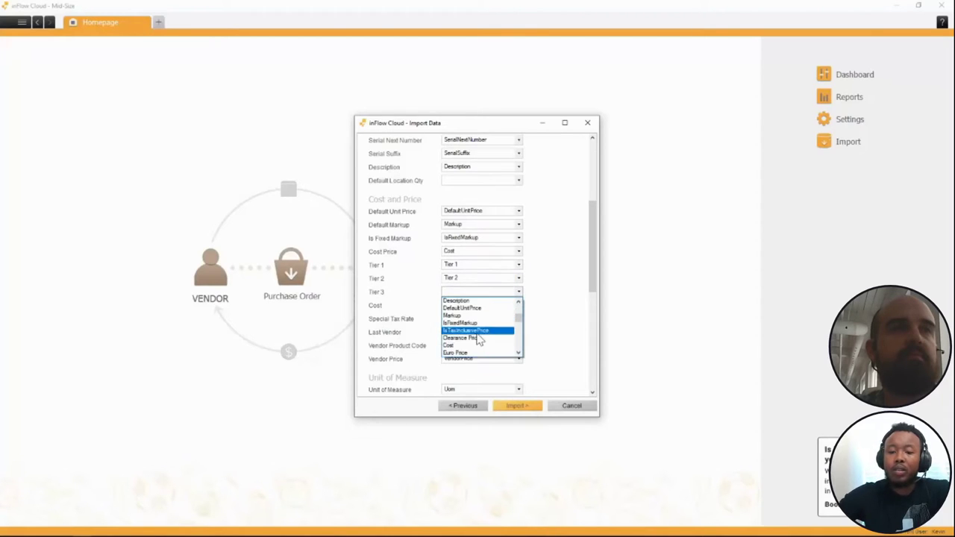
scroll(478, 339, "down", 5)
left_click(474, 345)
left_click(497, 319)
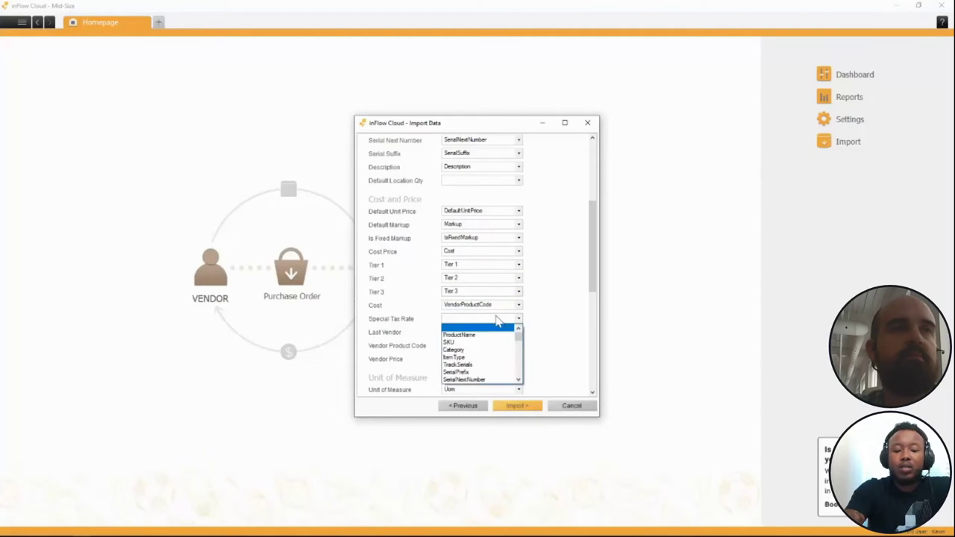
left_click(548, 302)
- Map the Country Of Origin field to the file's country of origin column, then run the product import and close its progress dialog
scroll(538, 325, "down", 4)
scroll(533, 377, "up", 2)
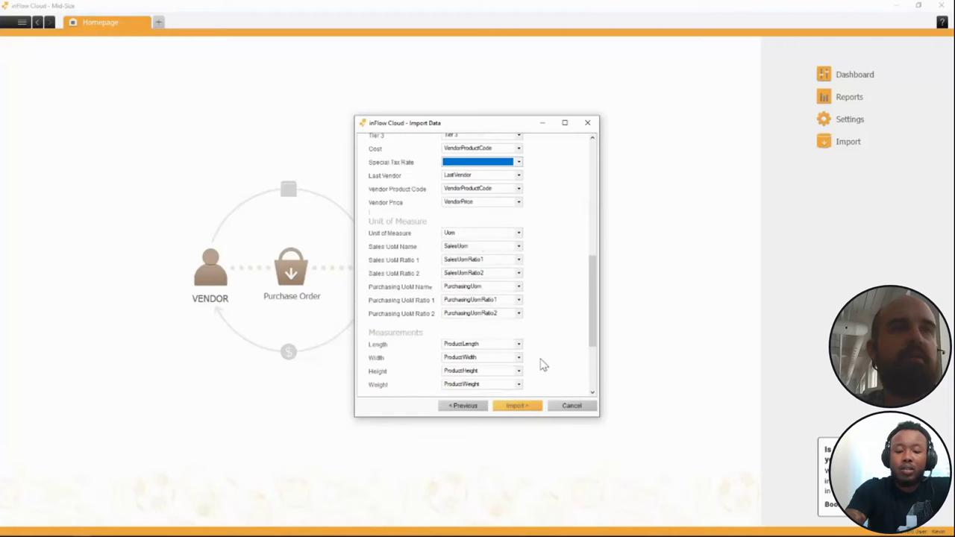
scroll(542, 365, "down", 2)
left_click(519, 383)
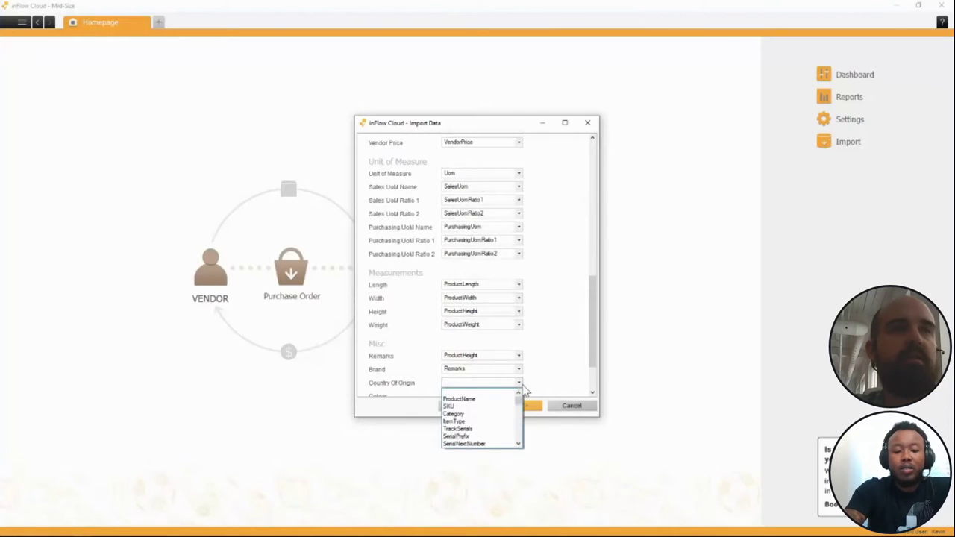
scroll(500, 418, "down", 3)
scroll(501, 422, "down", 5)
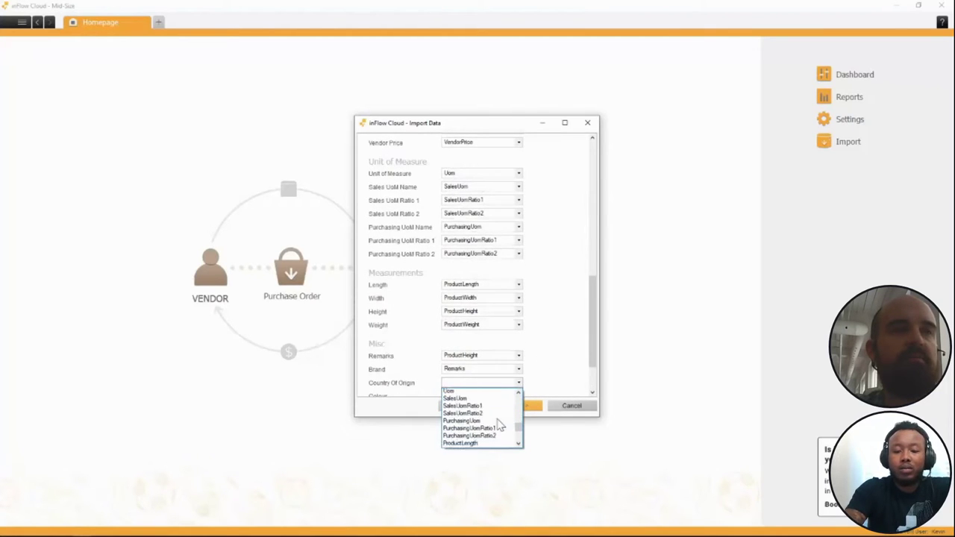
left_click(500, 407)
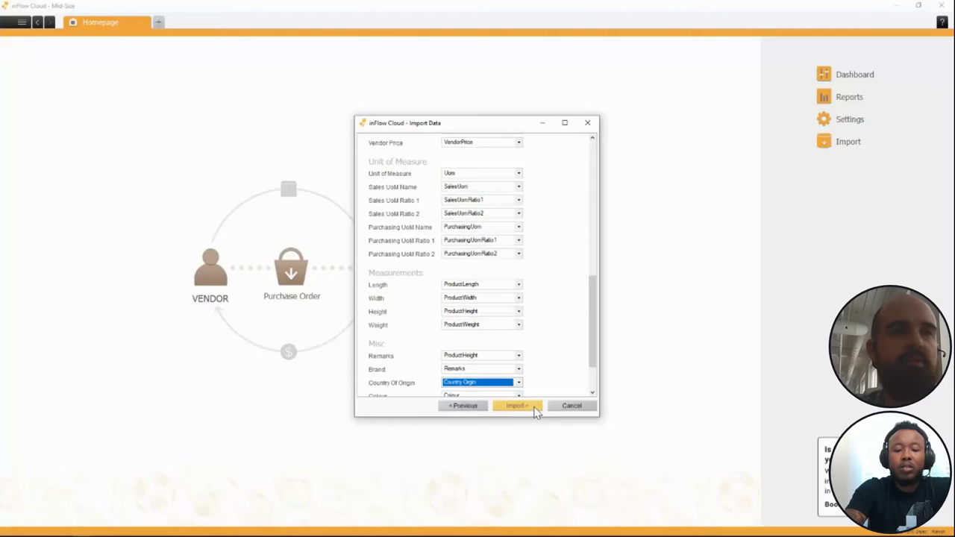
left_click(534, 408)
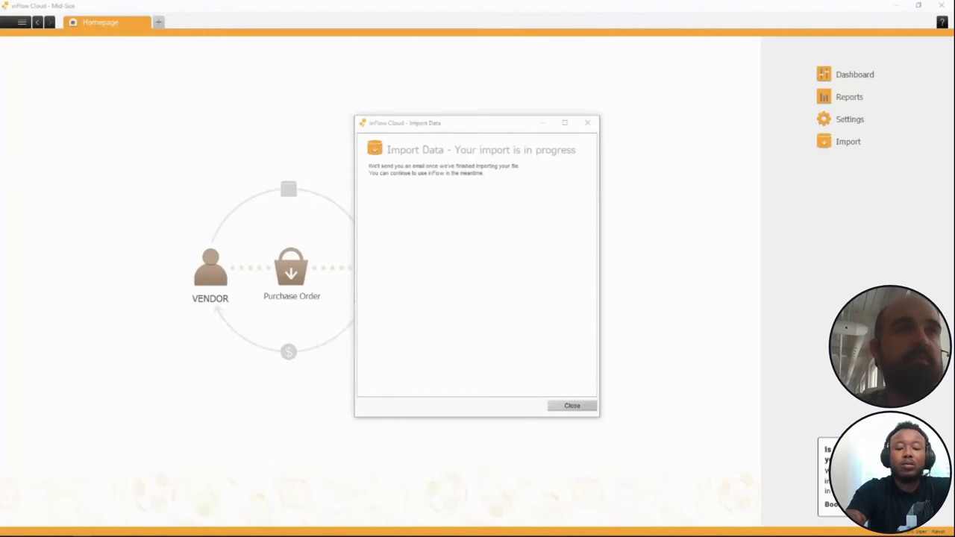
left_click(576, 407)
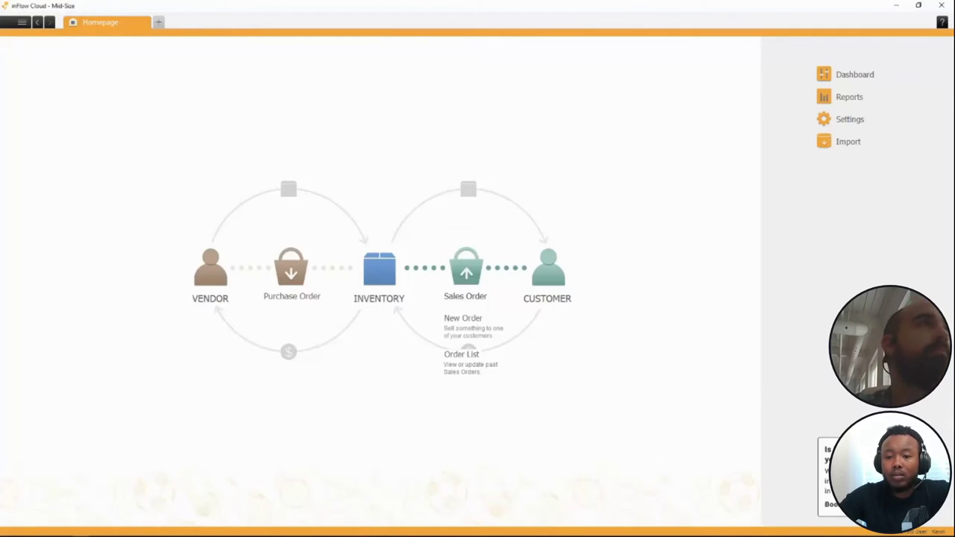
- Start another Product Details import with the preset file and map the Cost Price field to the Cost column
left_click(22, 22)
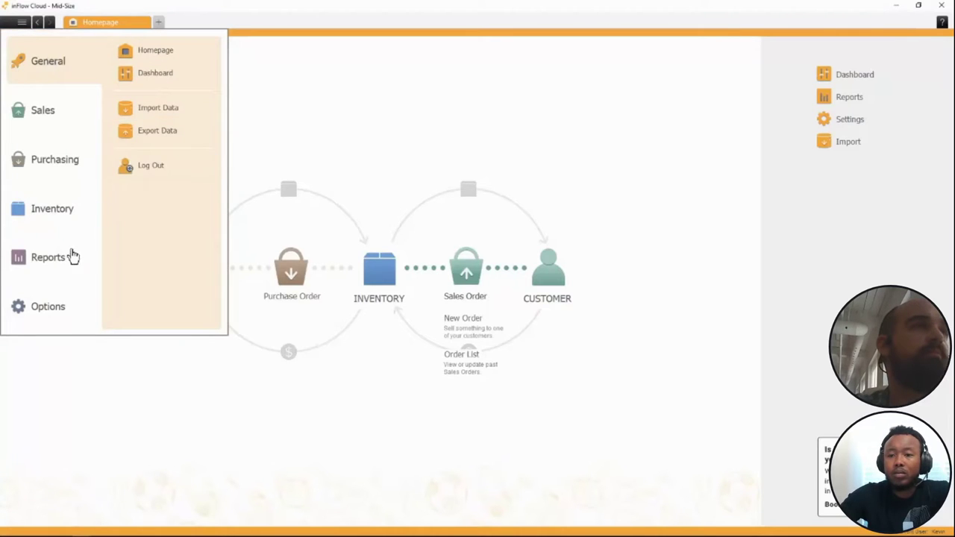
left_click(158, 111)
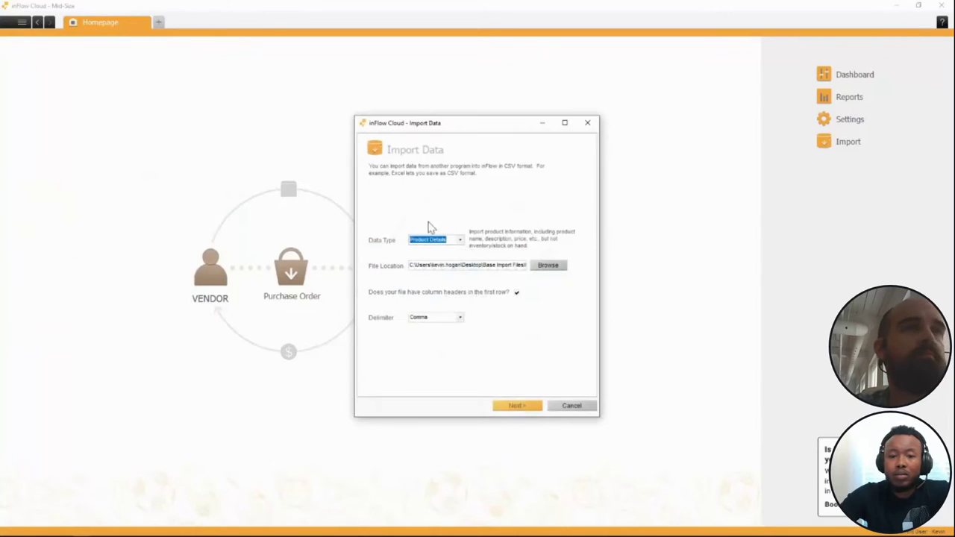
left_click(532, 405)
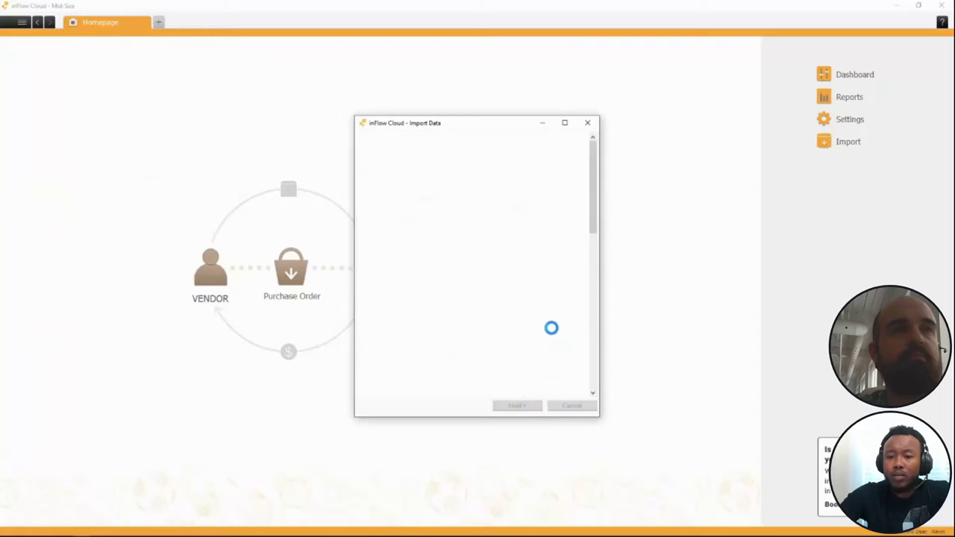
scroll(527, 252, "down", 5)
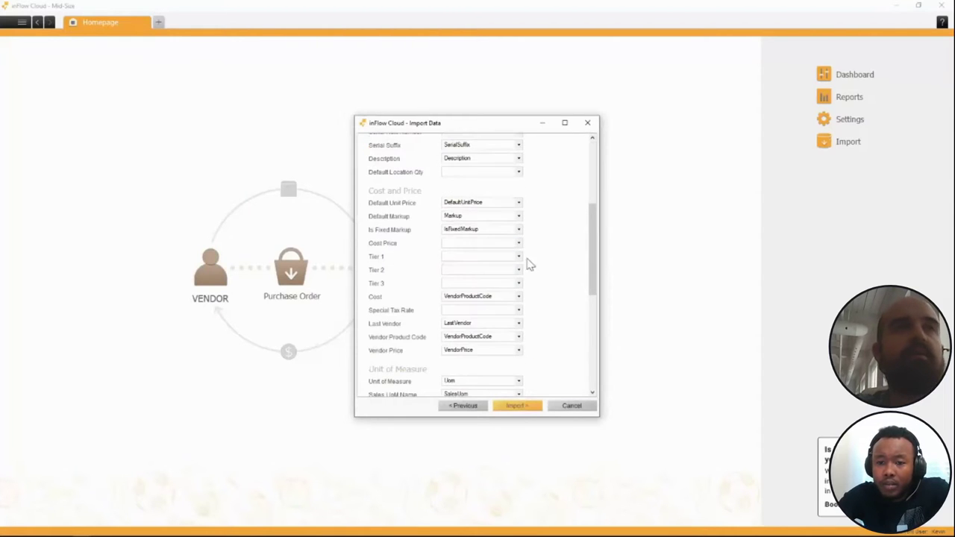
left_click(518, 243)
scroll(492, 269, "down", 3)
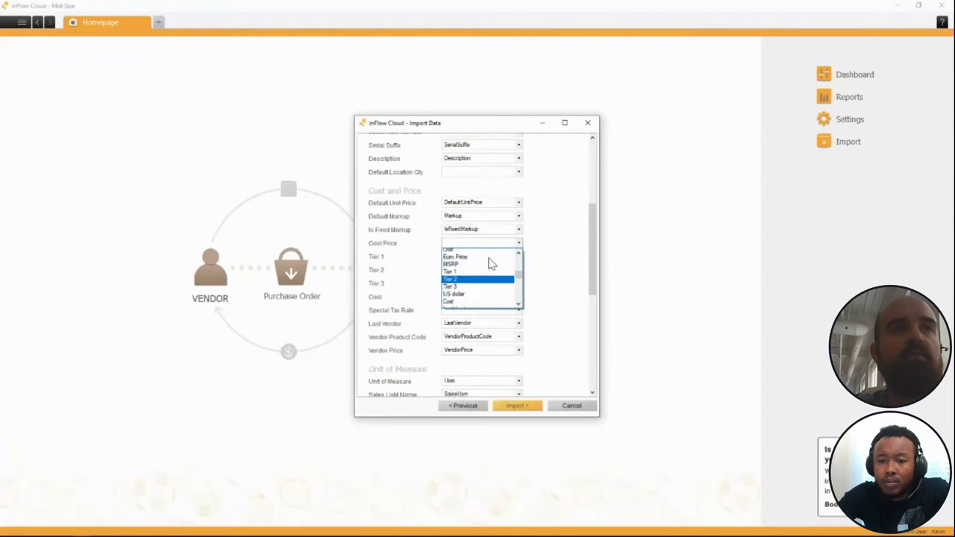
scroll(492, 263, "down", 2)
left_click(484, 255)
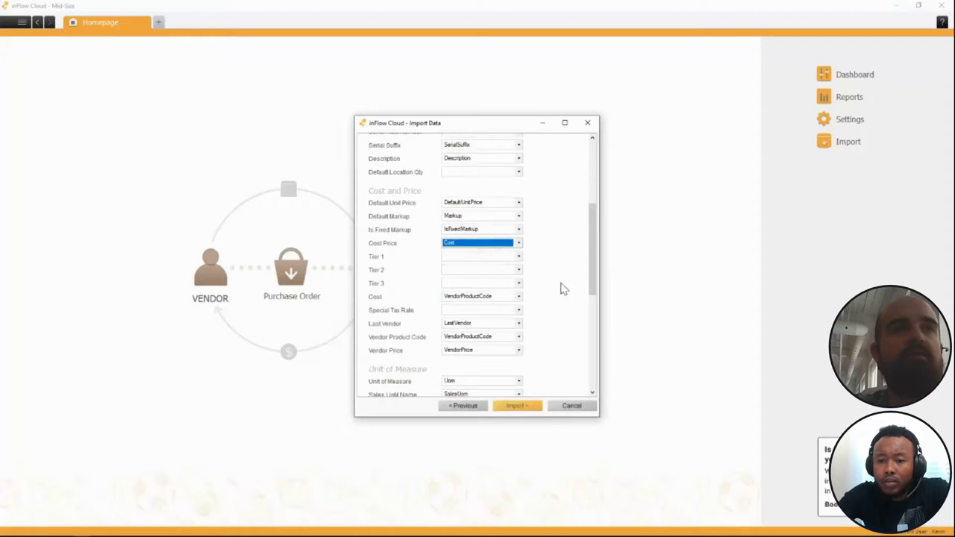
- Set the Vendor Product Code mapping to blank
left_click(520, 339)
scroll(504, 350, "up", 6)
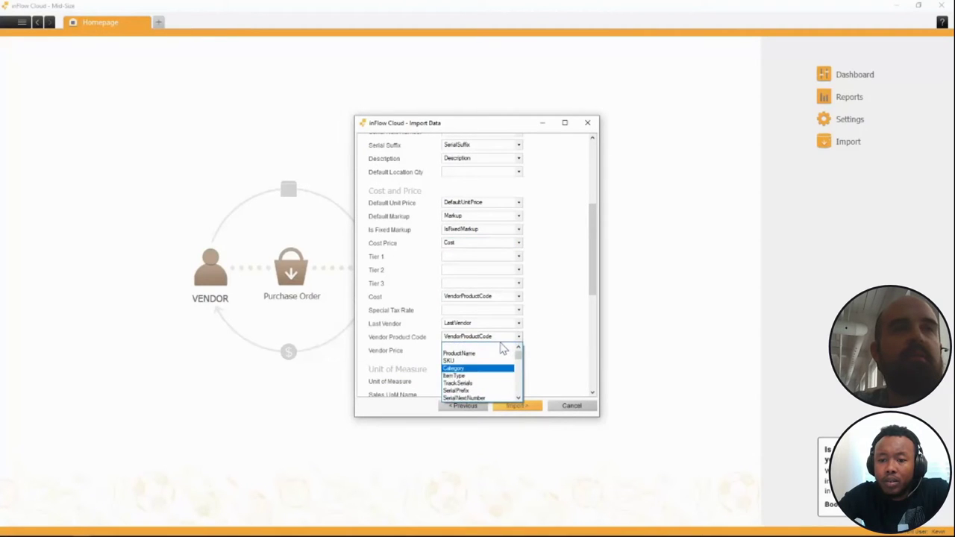
left_click(502, 346)
- Map the Tier 1, Tier 2 and Tier 3 price fields to the CSV columns with the same names
left_click(519, 257)
scroll(485, 302, "down", 4)
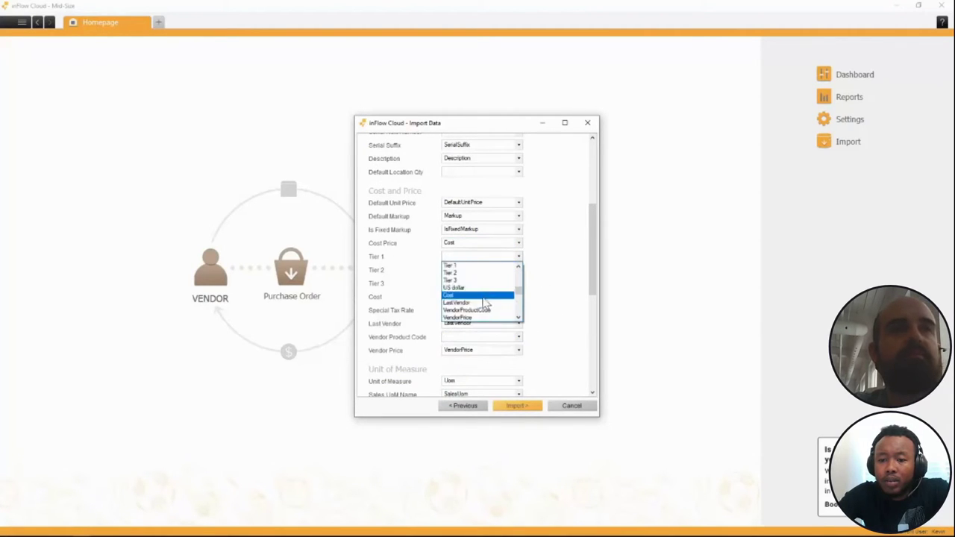
left_click(484, 267)
left_click(518, 270)
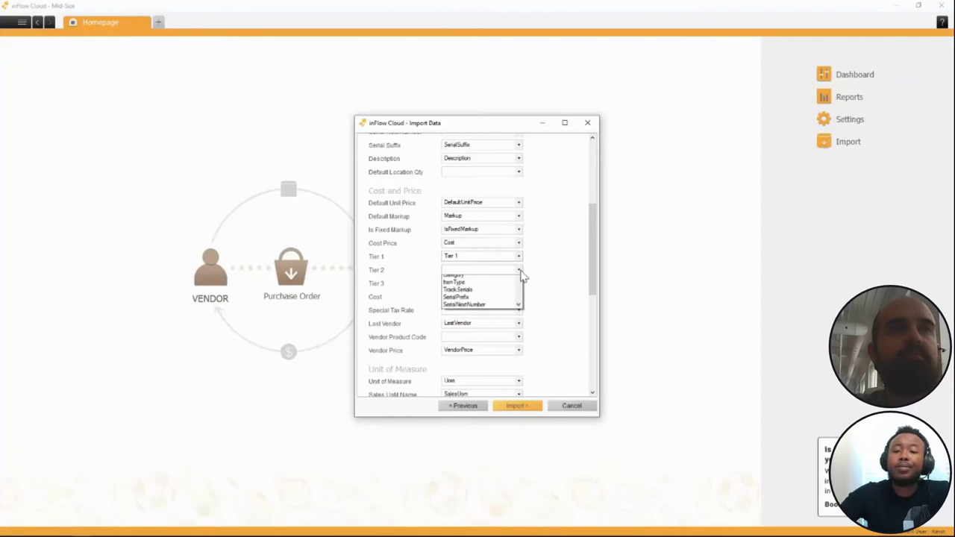
scroll(493, 313, "down", 5)
left_click(485, 314)
left_click(518, 283)
scroll(486, 329, "down", 3)
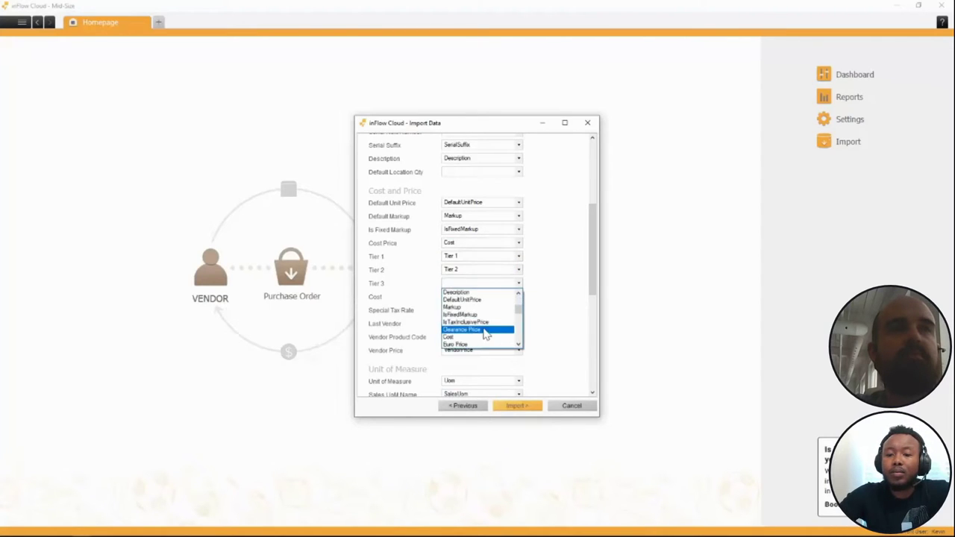
scroll(486, 333, "down", 4)
left_click(481, 311)
- Leave the Special Tax Rate mapping blank, run the product import and close its progress dialog
left_click(518, 310)
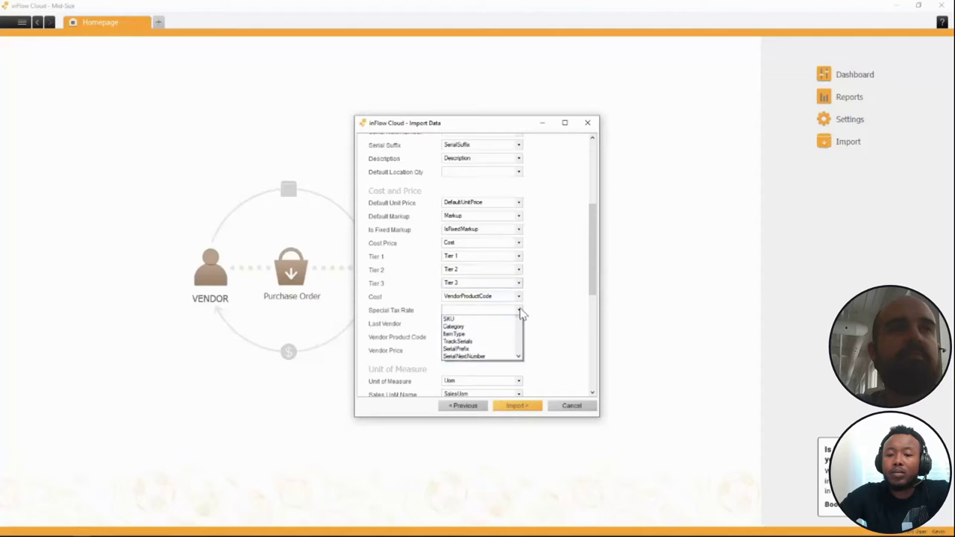
left_click(520, 312)
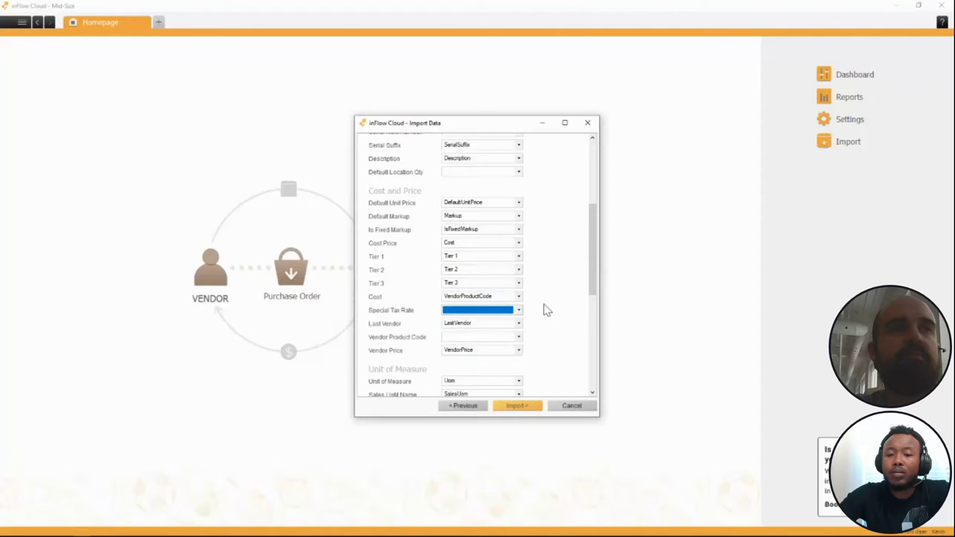
left_click(518, 406)
left_click(571, 406)
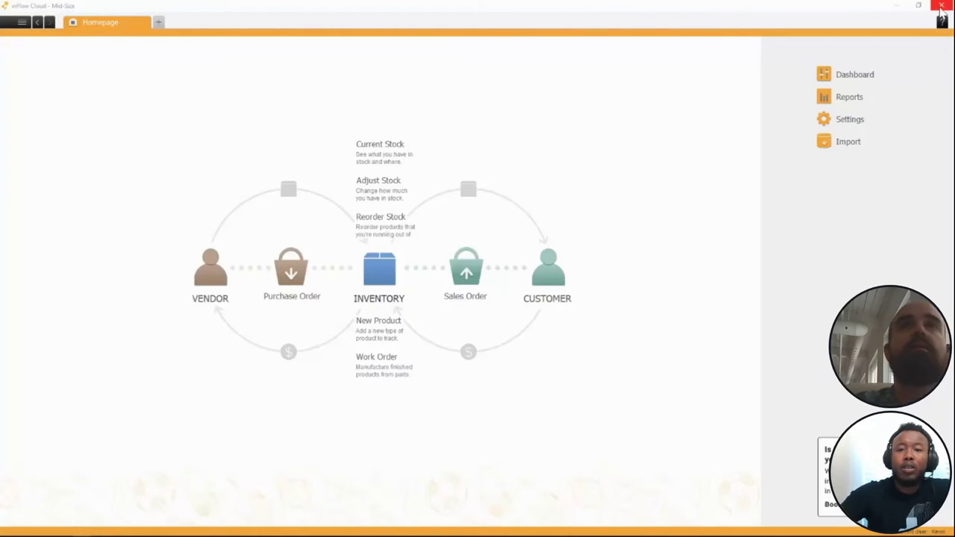
- Switch to the inFlow web app and start a Product details import with the ProductDetails.csv file
left_click_drag(221, 6, 248, 68)
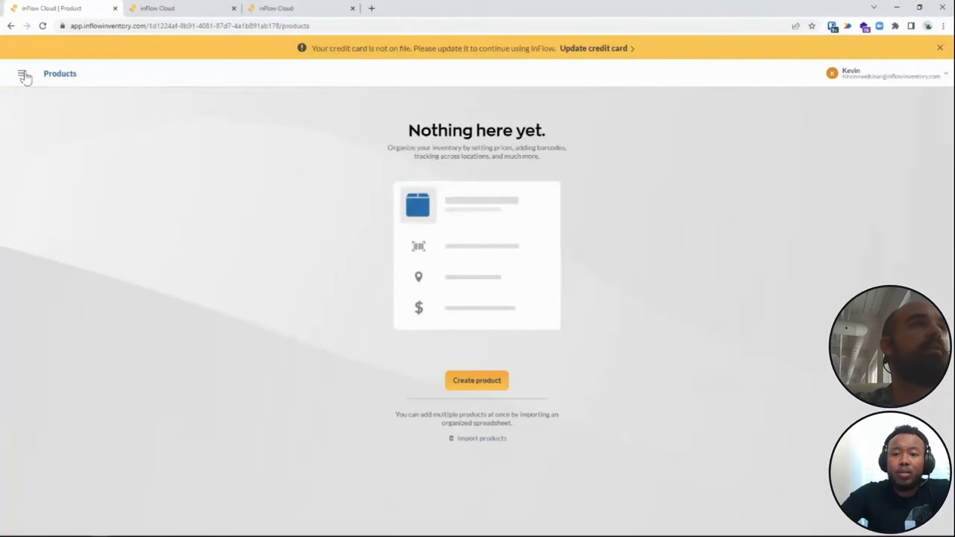
left_click(22, 74)
scroll(75, 237, "down", 3)
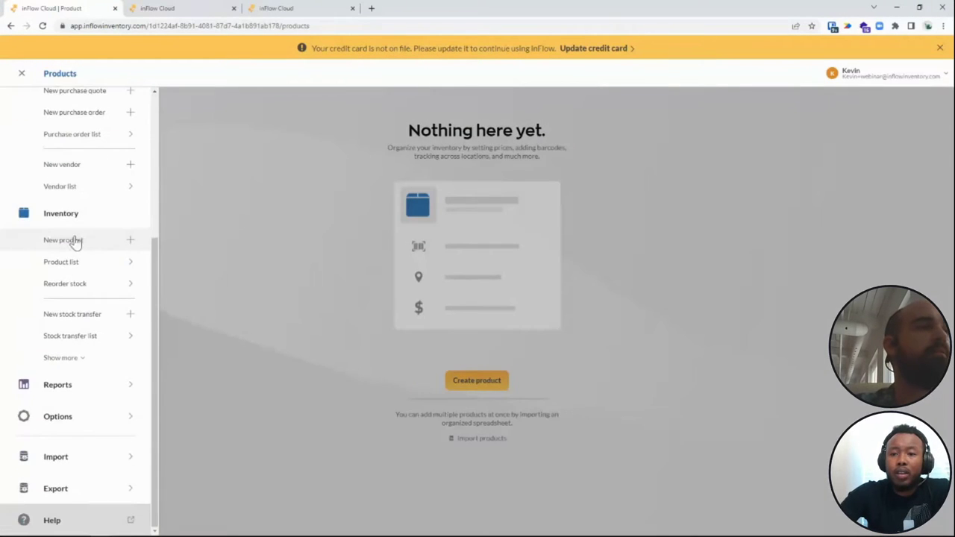
left_click(90, 455)
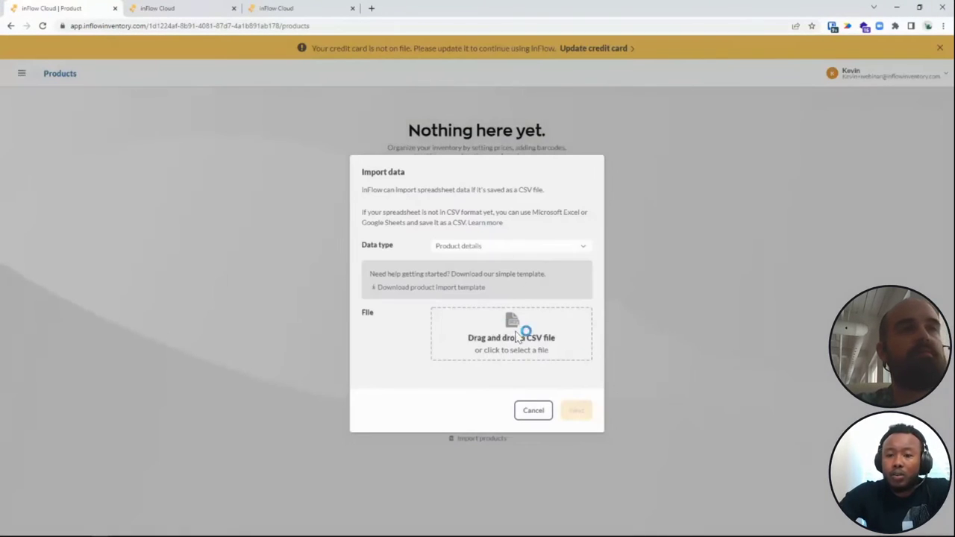
left_click(565, 342)
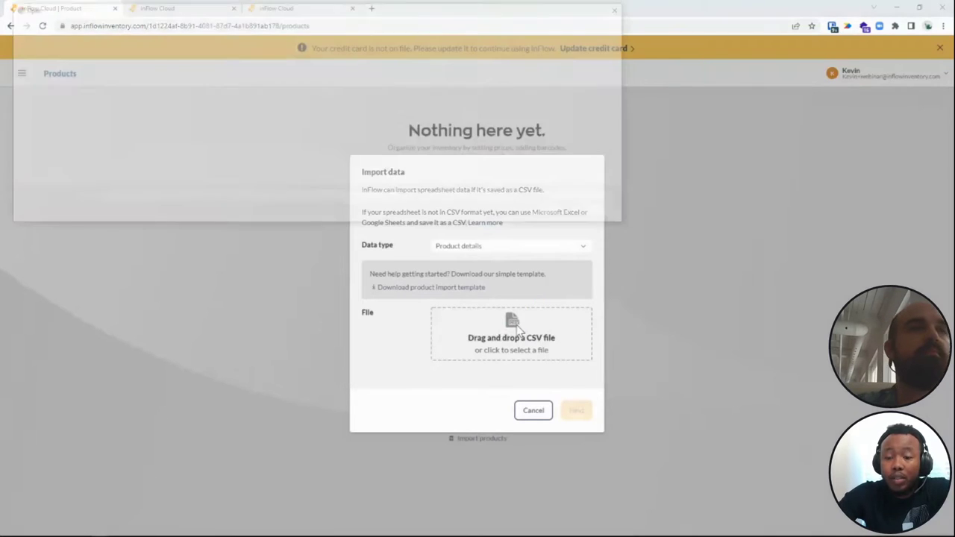
left_click(263, 105)
double_click(263, 106)
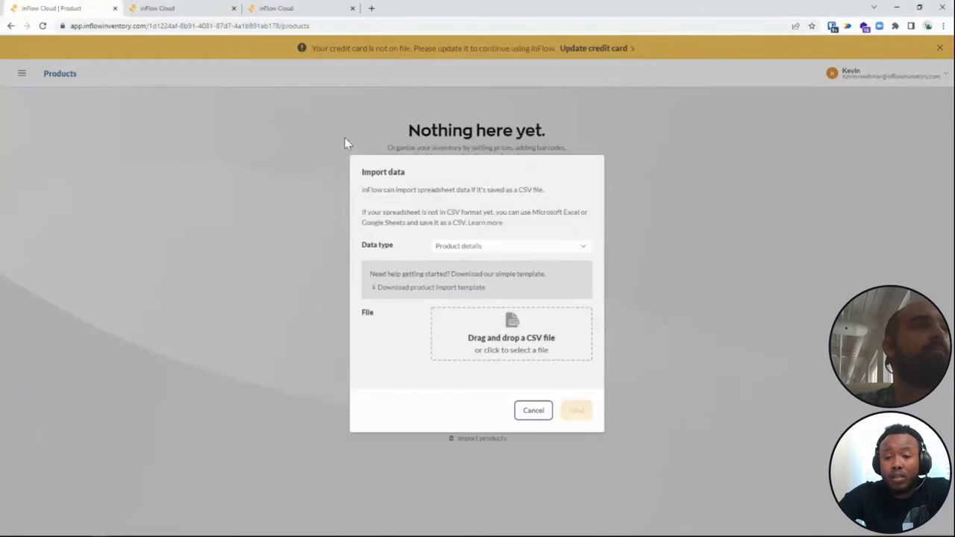
left_click(581, 396)
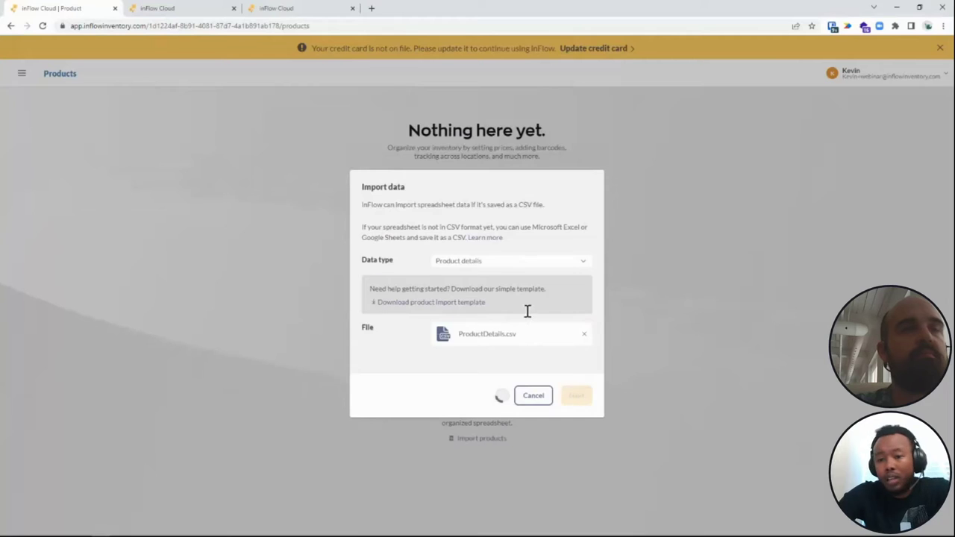
- Map the Serial next number field to the SerialNextNumber column
scroll(554, 308, "down", 5)
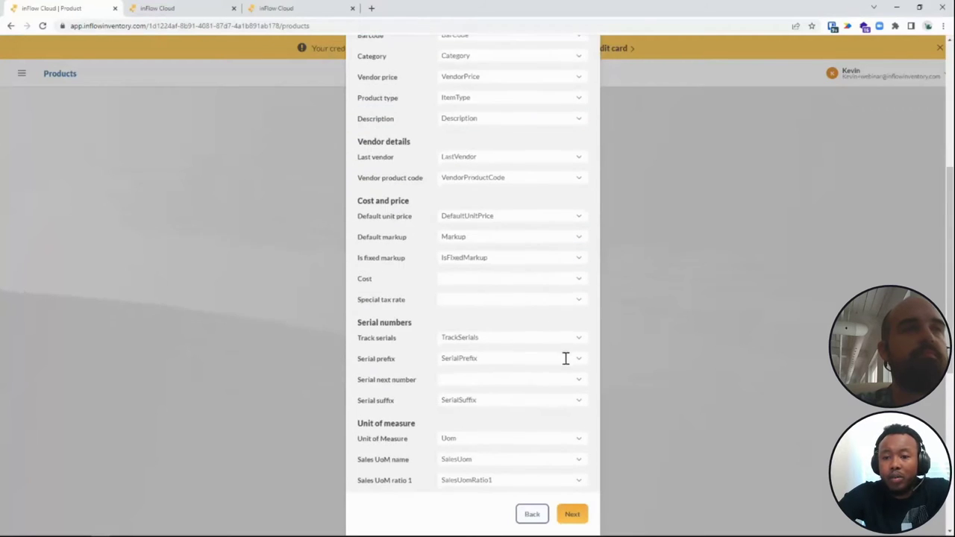
scroll(566, 358, "down", 2)
left_click(575, 233)
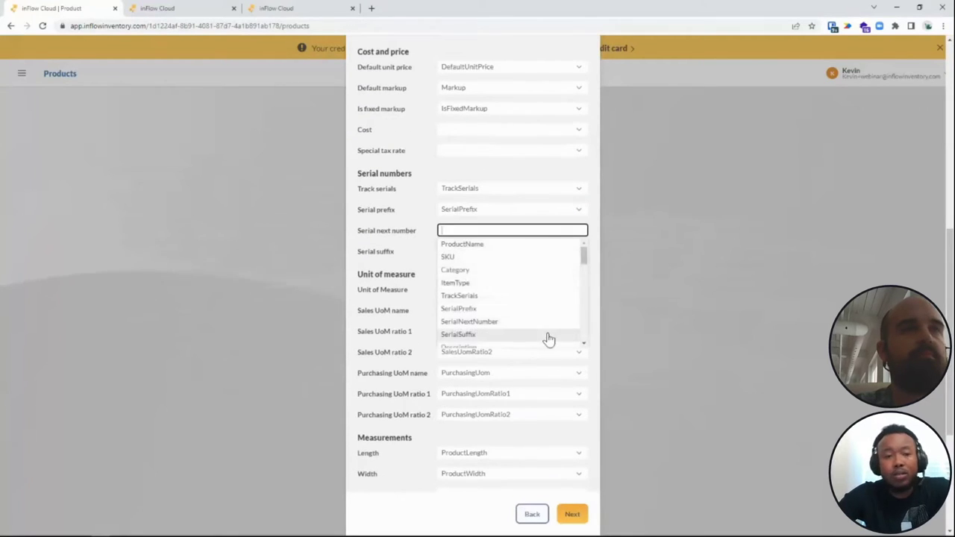
scroll(535, 283, "down", 5)
scroll(535, 283, "up", 4)
left_click(530, 281)
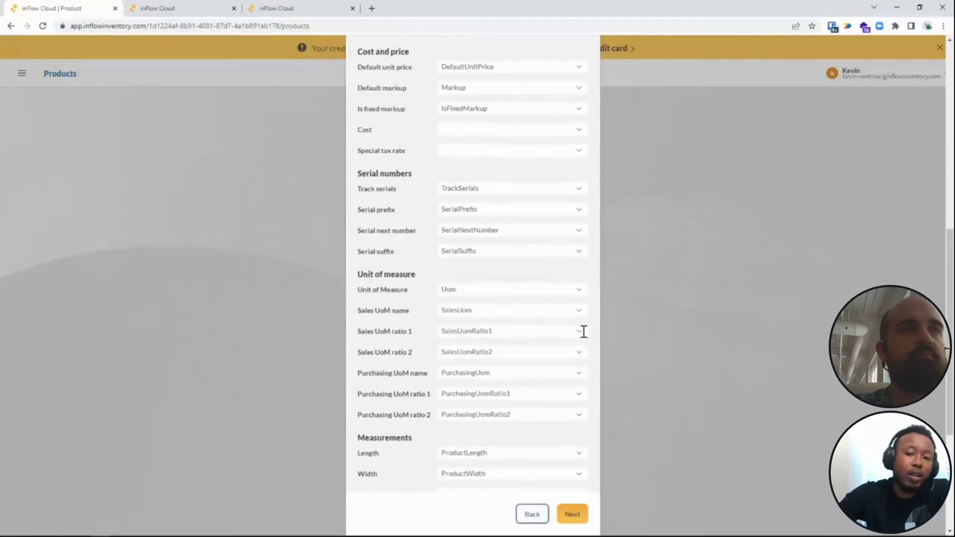
- Run the product details import with the remaining mappings as they are and dismiss the progress message
scroll(434, 347, "down", 3)
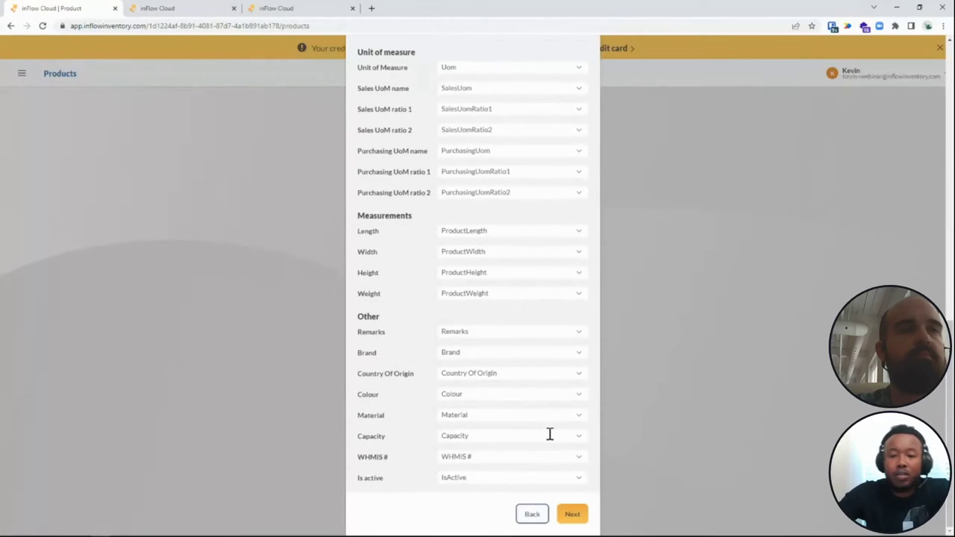
left_click(580, 517)
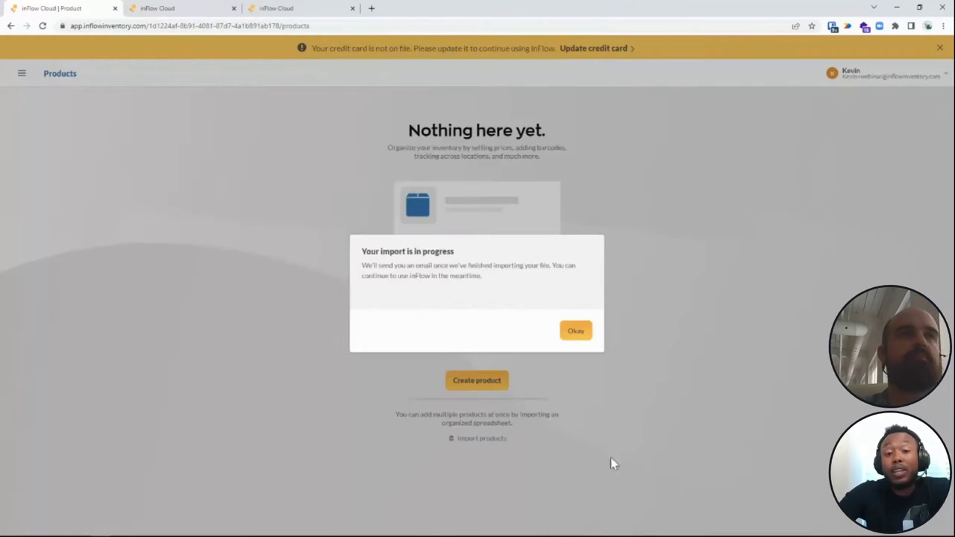
left_click(578, 333)
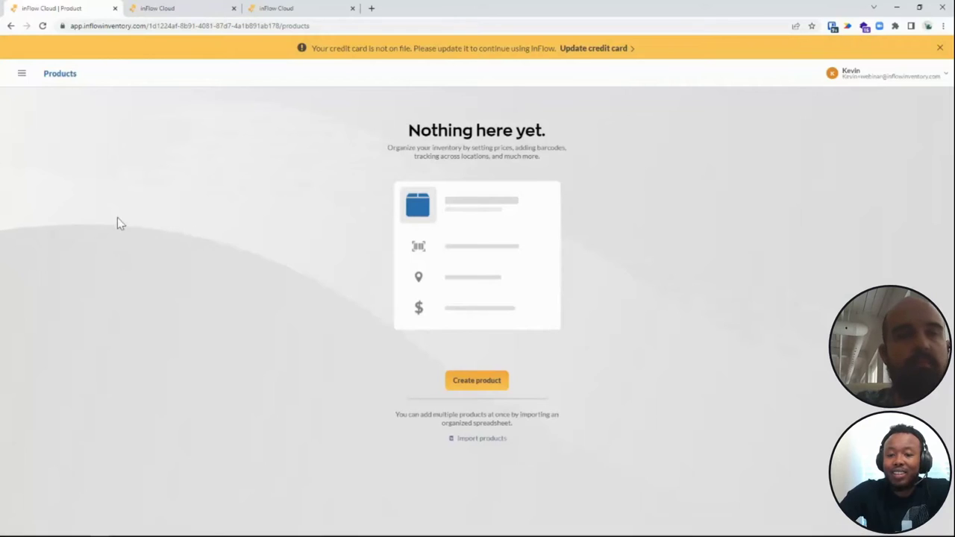
- Open the product list and reload the page to refresh the products
left_click(22, 74)
scroll(127, 249, "down", 2)
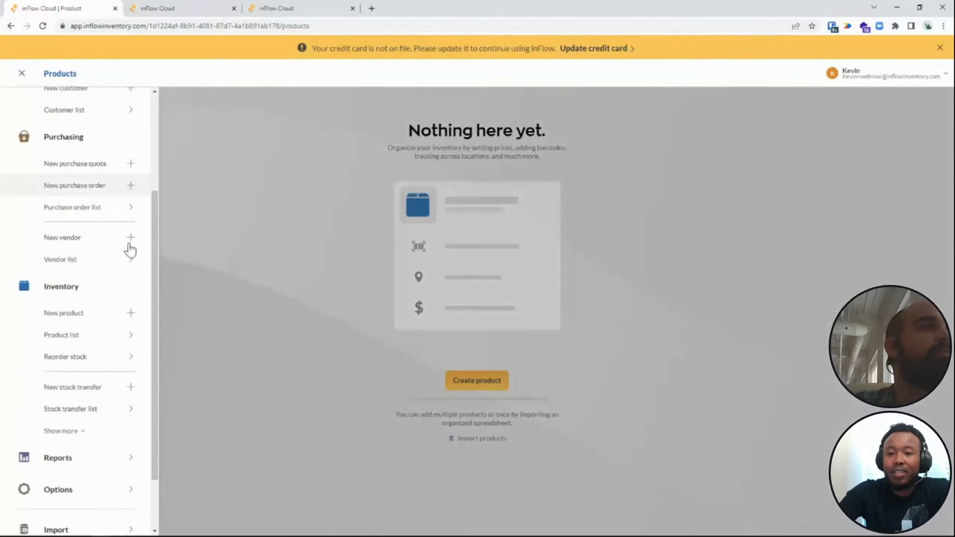
left_click(78, 335)
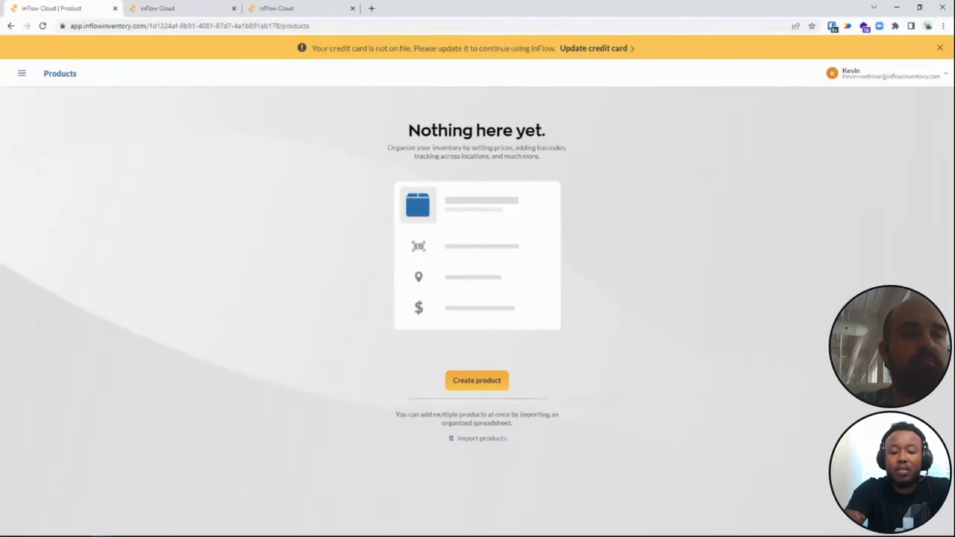
left_click(23, 74)
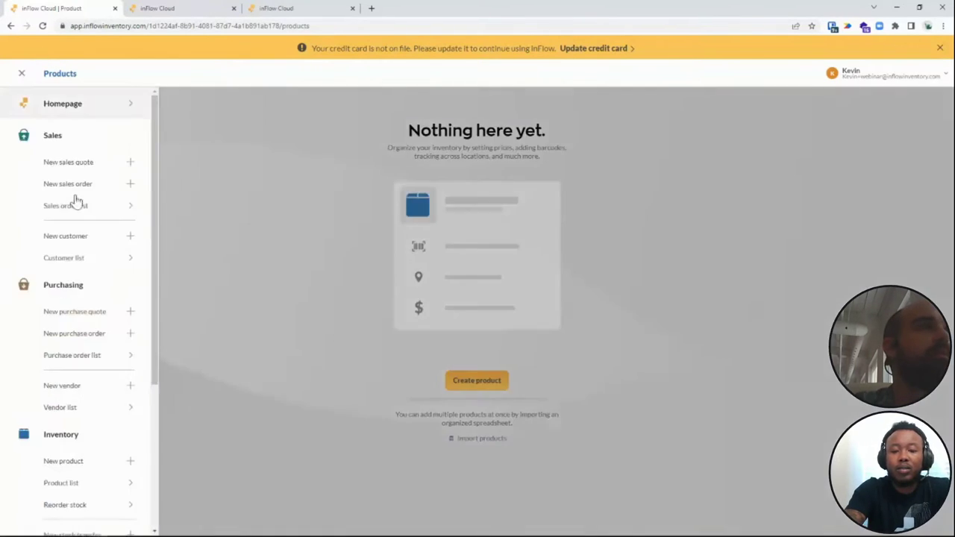
scroll(112, 273, "down", 2)
left_click(86, 334)
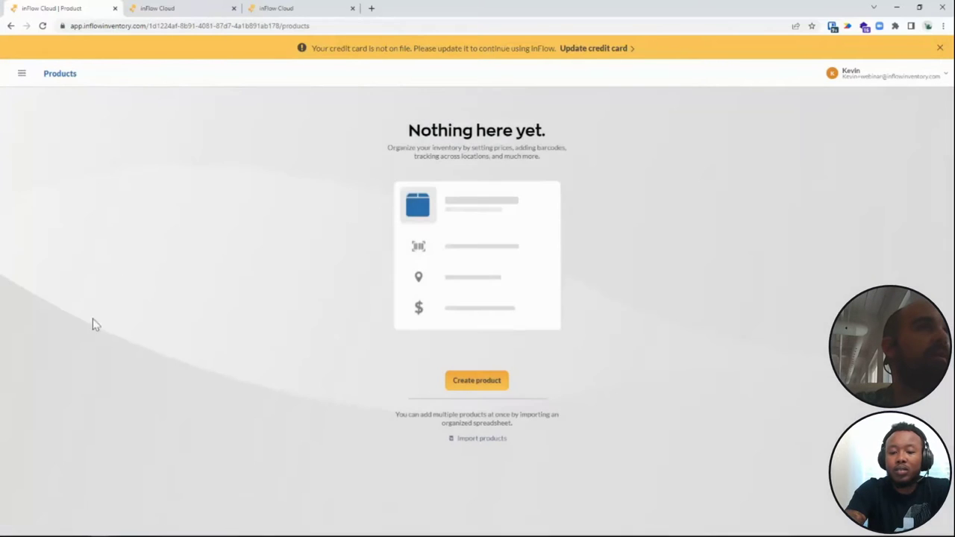
left_click(44, 26)
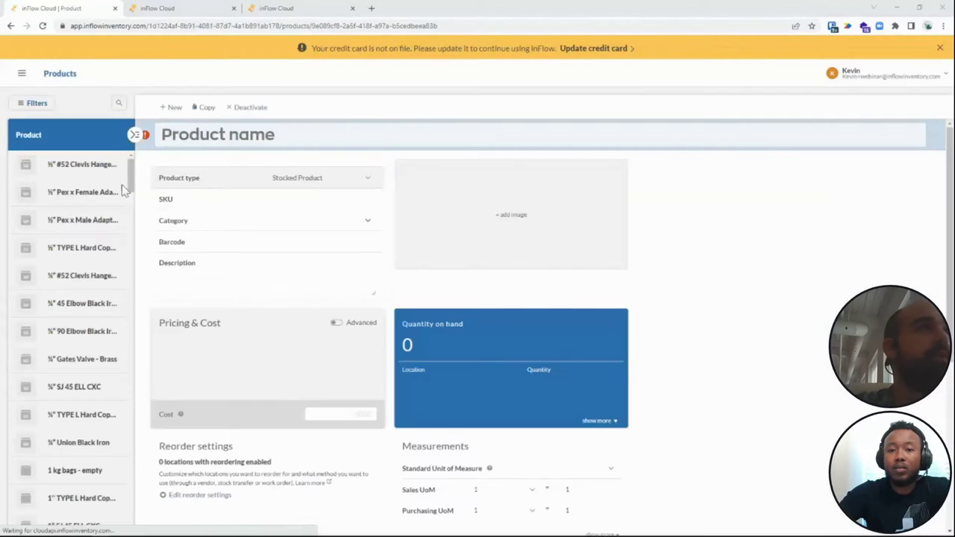
- Look through the imported products in the product list, including their types, categories and normal prices
scroll(151, 233, "down", 8)
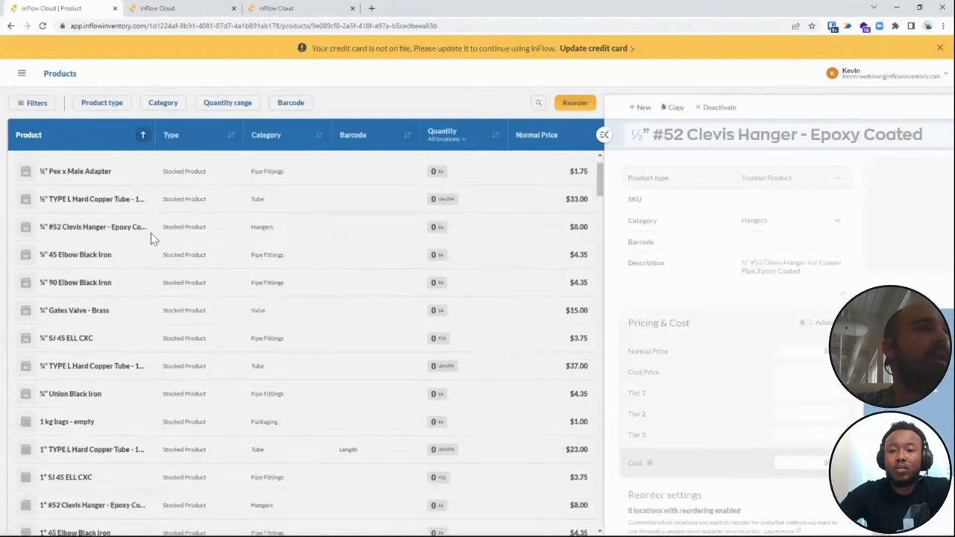
middle_click(160, 276)
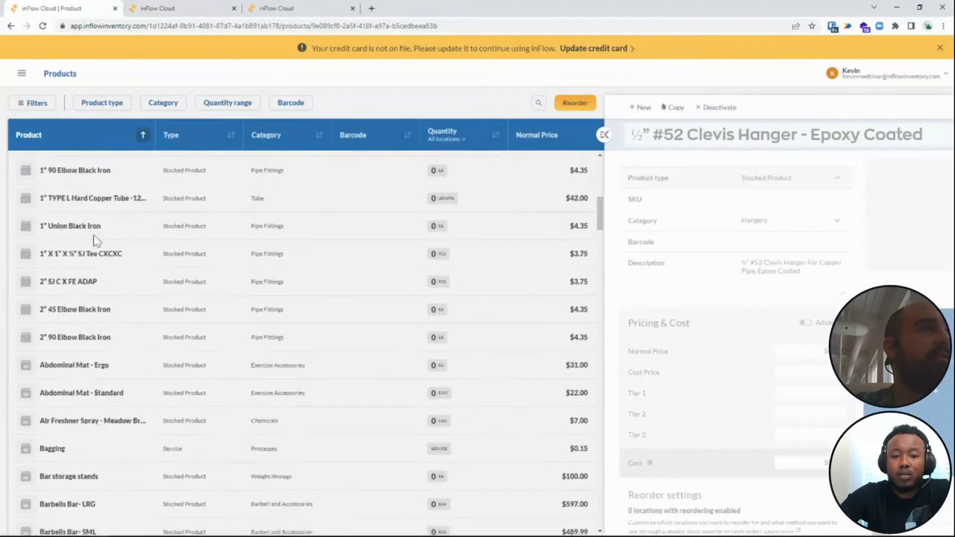
middle_click(102, 212)
middle_click(102, 210)
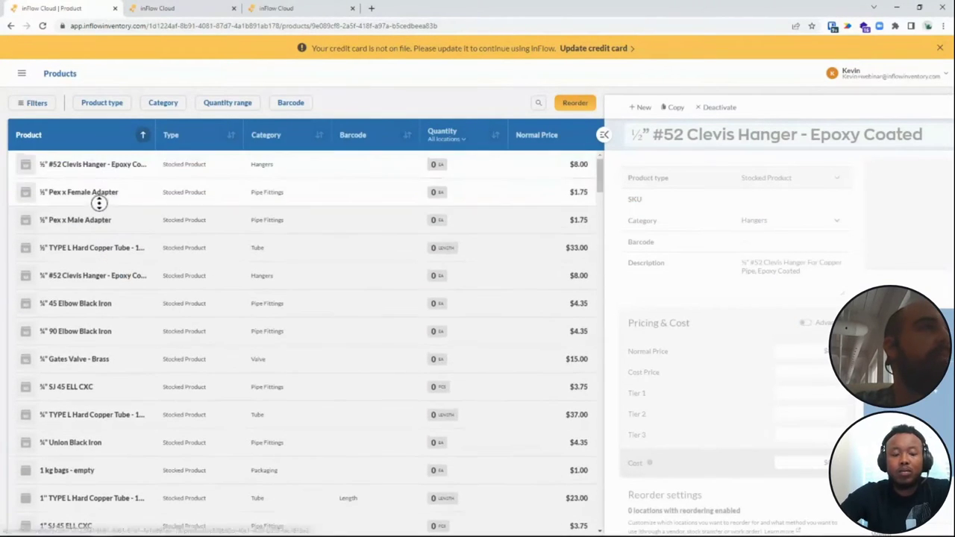
middle_click(102, 201)
- Open the ½” Pex x Female Adapter product, examine its pricing, measurements and image area, and return to the expanded product list
left_click(102, 197)
scroll(443, 303, "down", 10)
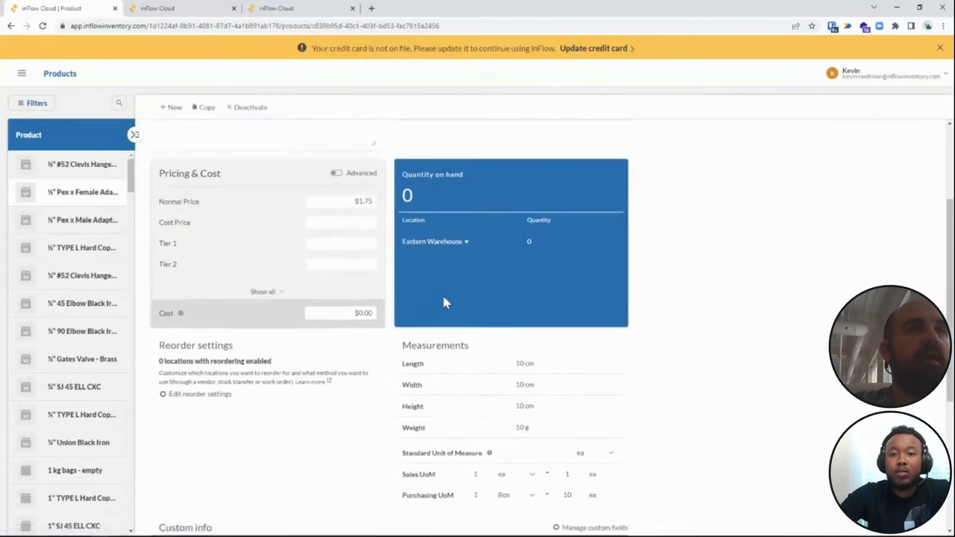
scroll(305, 426, "up", 10)
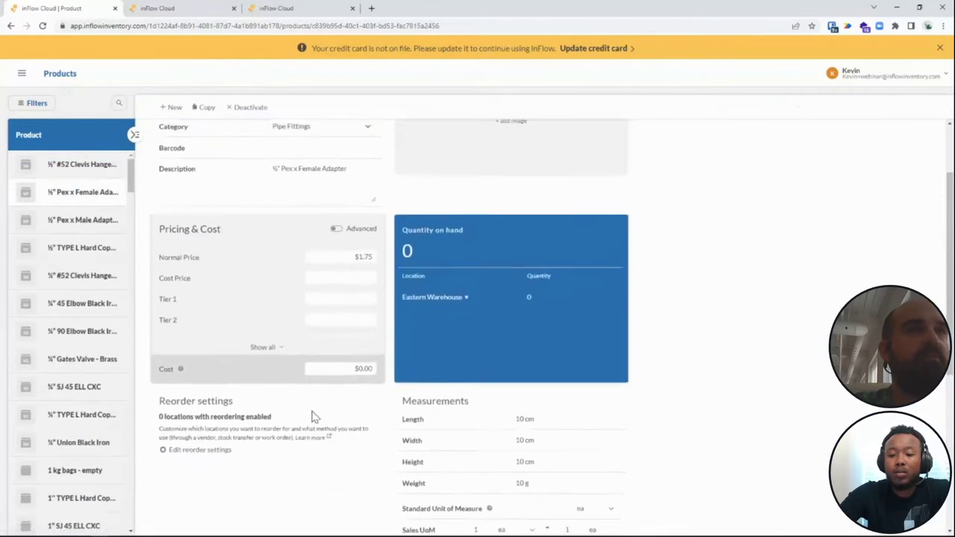
left_click(134, 135)
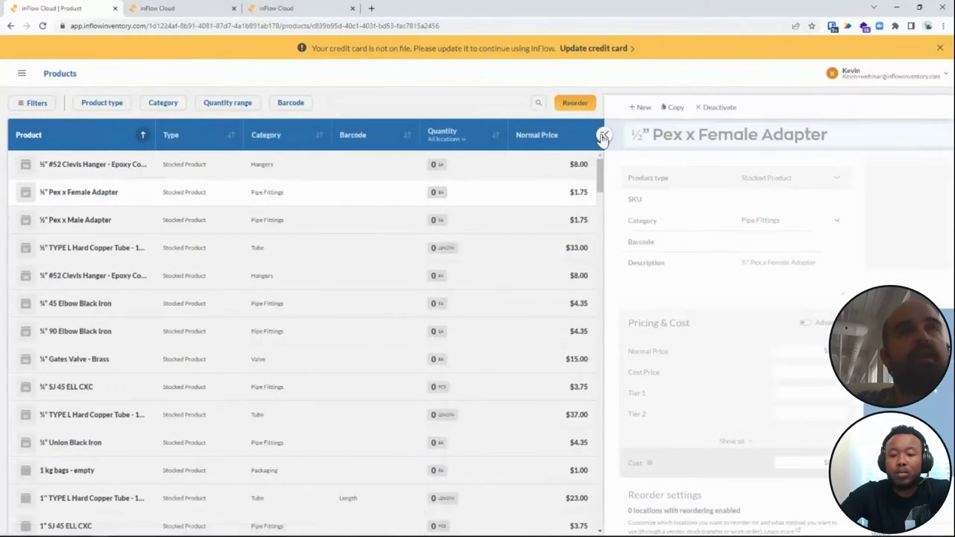
left_click(603, 135)
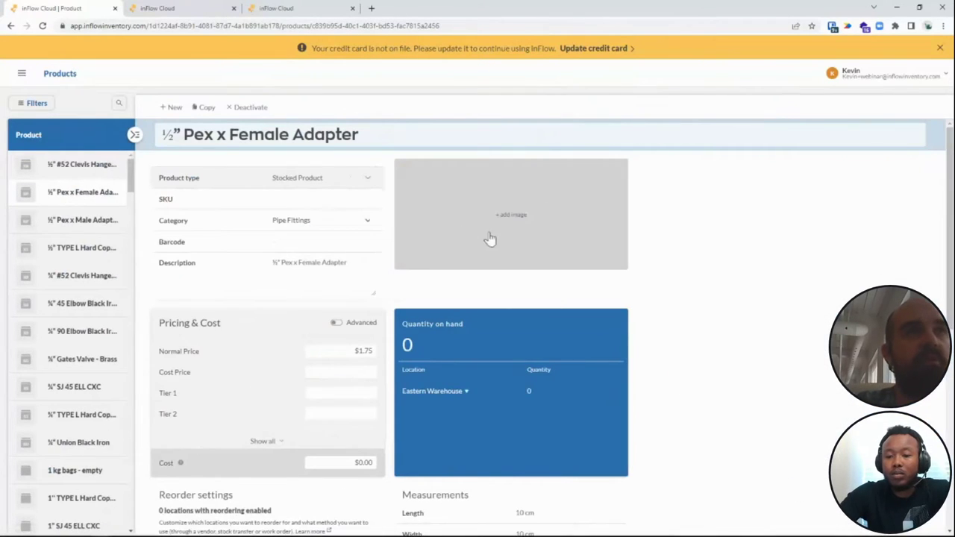
left_click(134, 134)
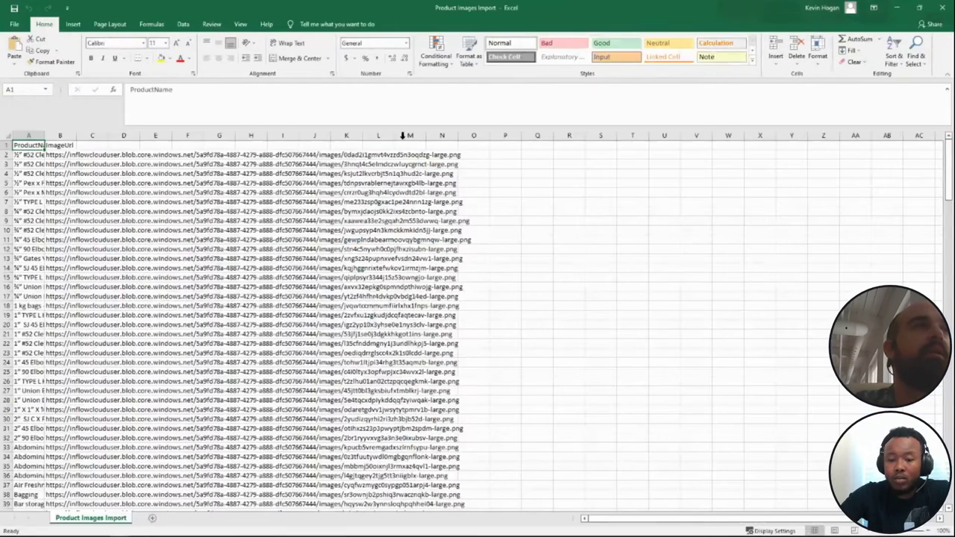
- Examine the ProductName and ImageUrl columns of the Product Images Import file in Excel and close it without saving
left_click_drag(46, 137, 236, 143)
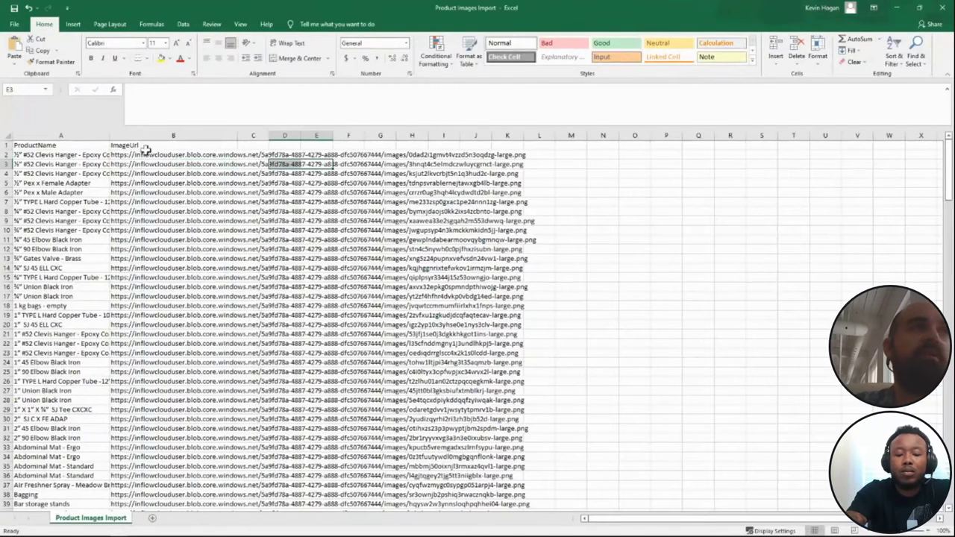
left_click(137, 155)
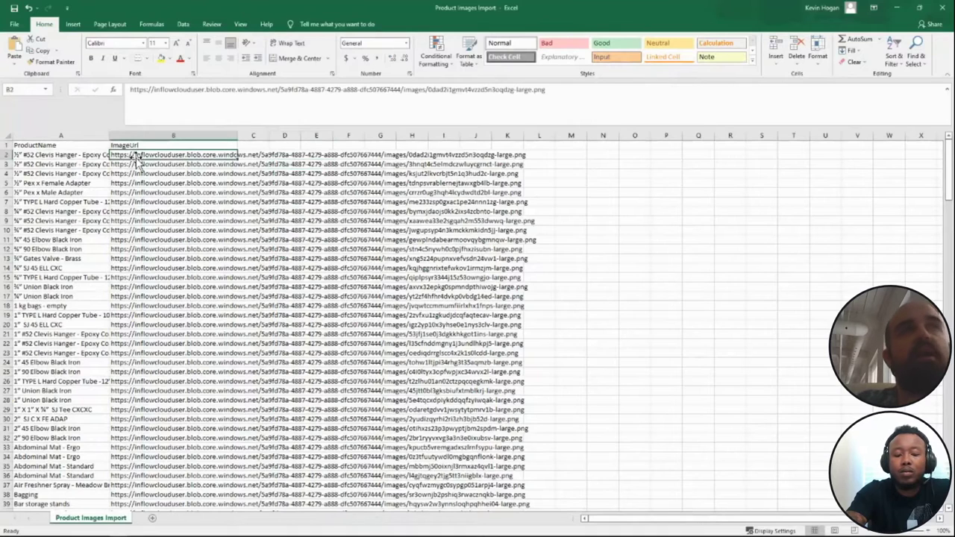
left_click(151, 233)
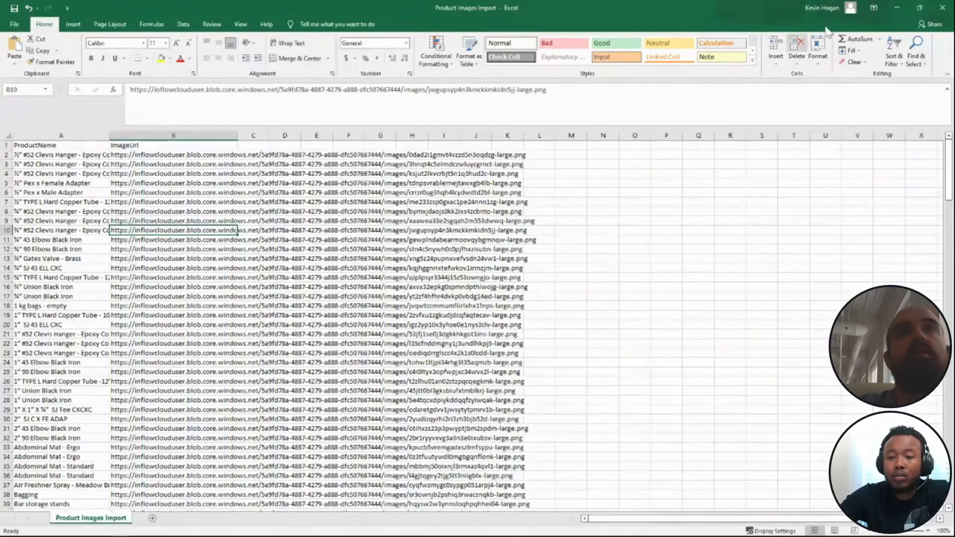
left_click(941, 8)
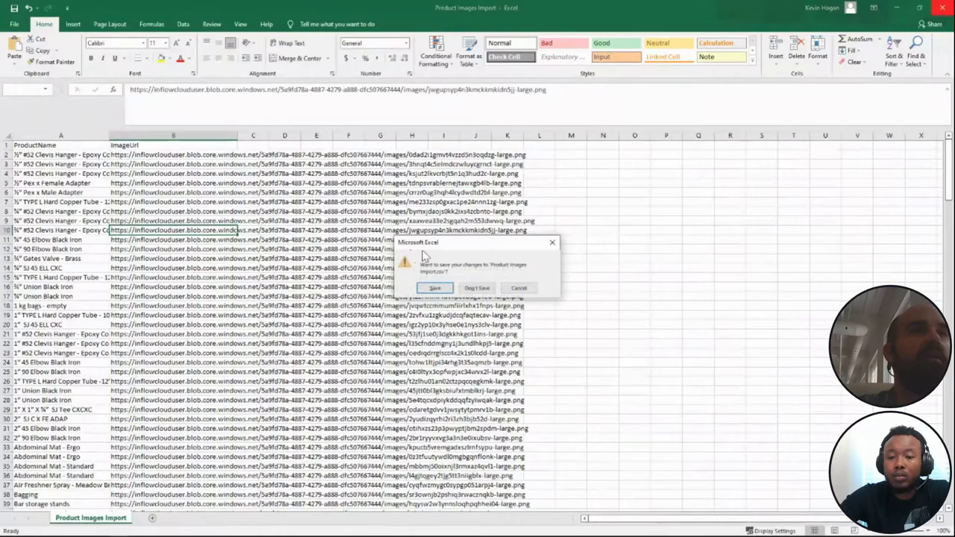
left_click(477, 288)
- Start a new data import in the inFlow web app with Product images as the data type
left_click(21, 74)
scroll(90, 298, "down", 1)
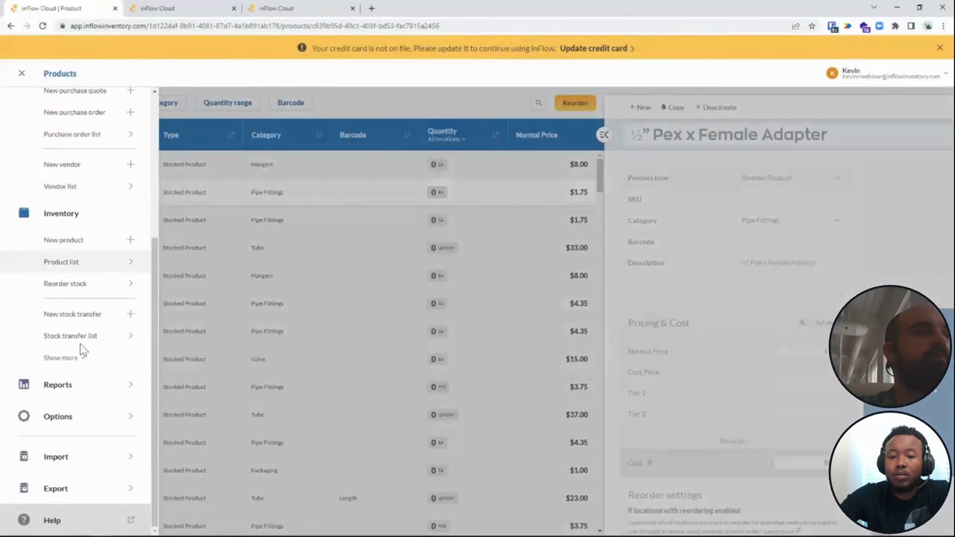
left_click(68, 461)
left_click(538, 243)
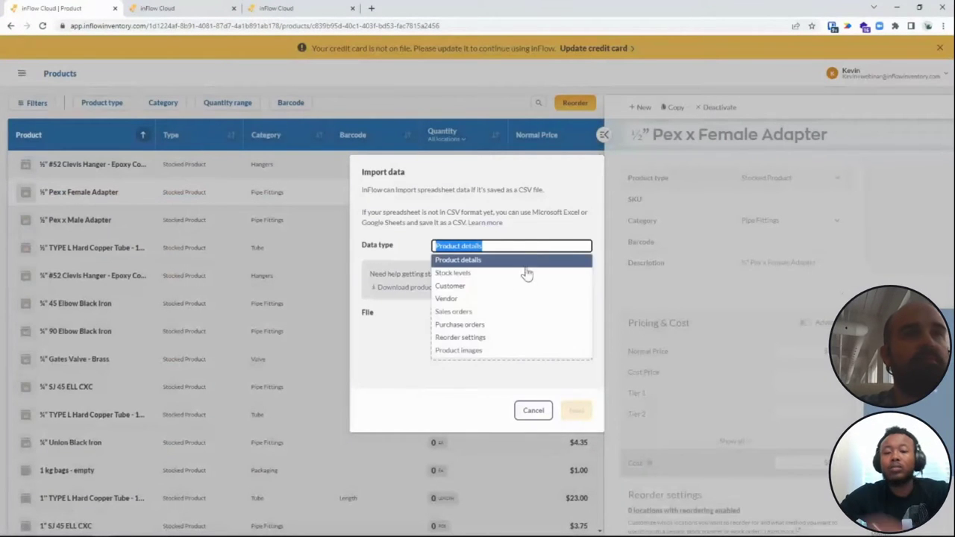
left_click(485, 349)
- Load the Product Images Import file and run the import with Name mapped to ProductName and URL to ImageUrl
left_click(554, 317)
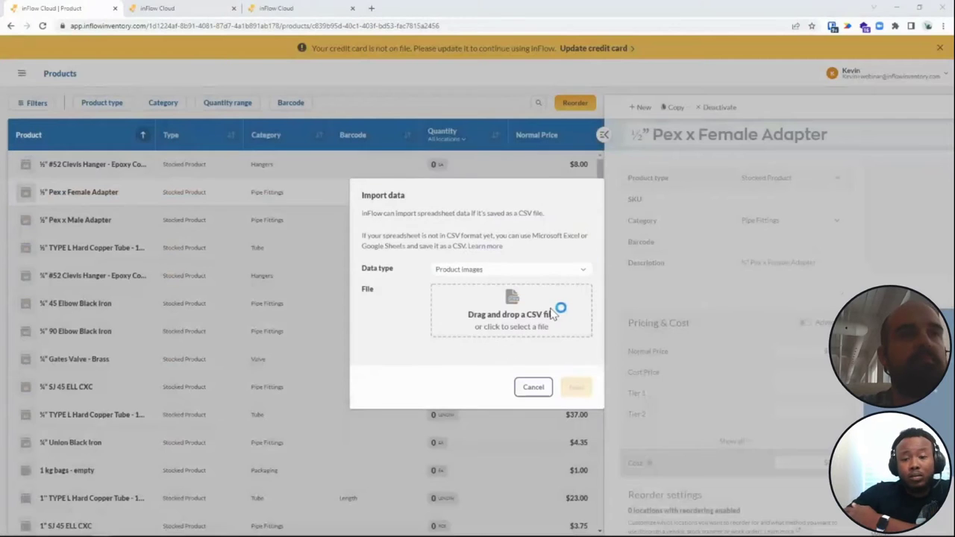
double_click(182, 86)
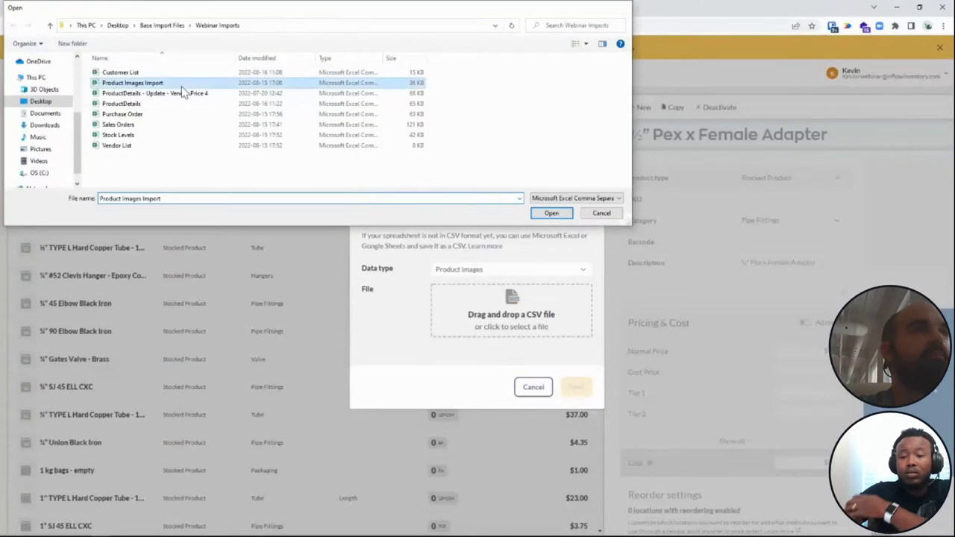
left_click(585, 375)
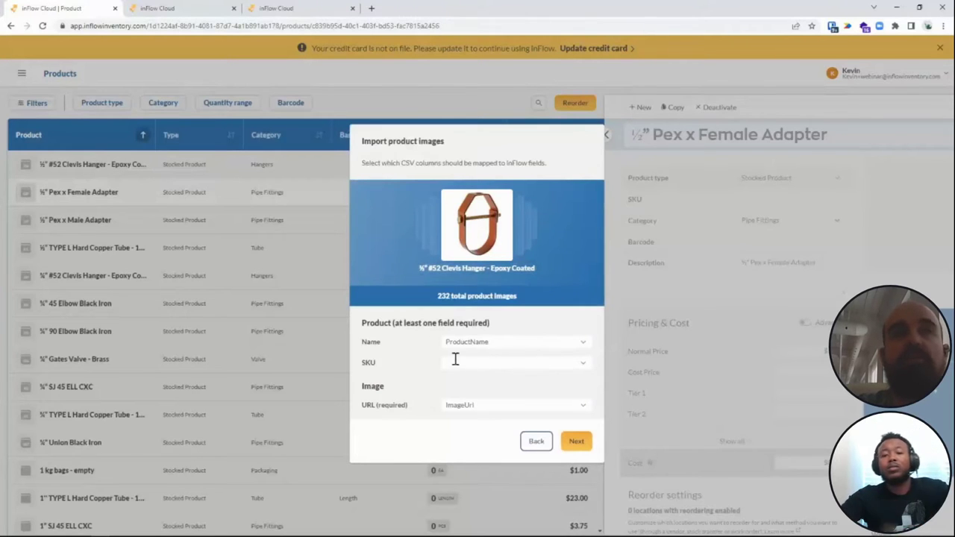
left_click(578, 442)
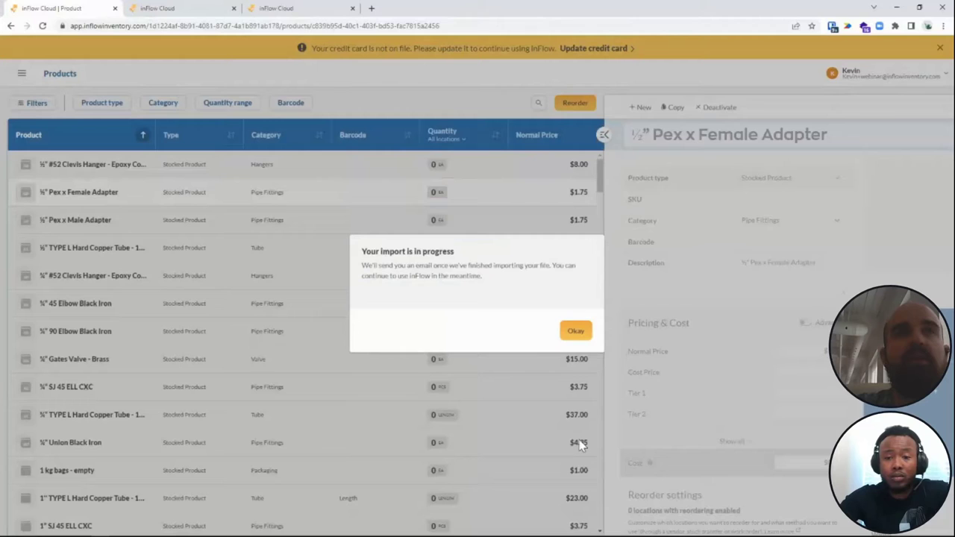
- Dismiss the import notice, check the ½” Pex x Male Adapter product for its imported image, and return to the expanded product list
left_click(576, 336)
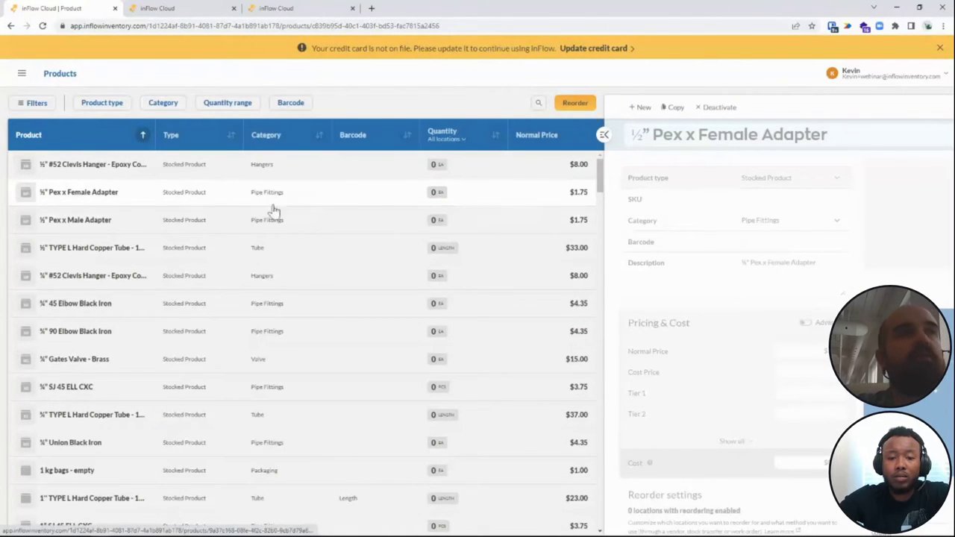
left_click(239, 220)
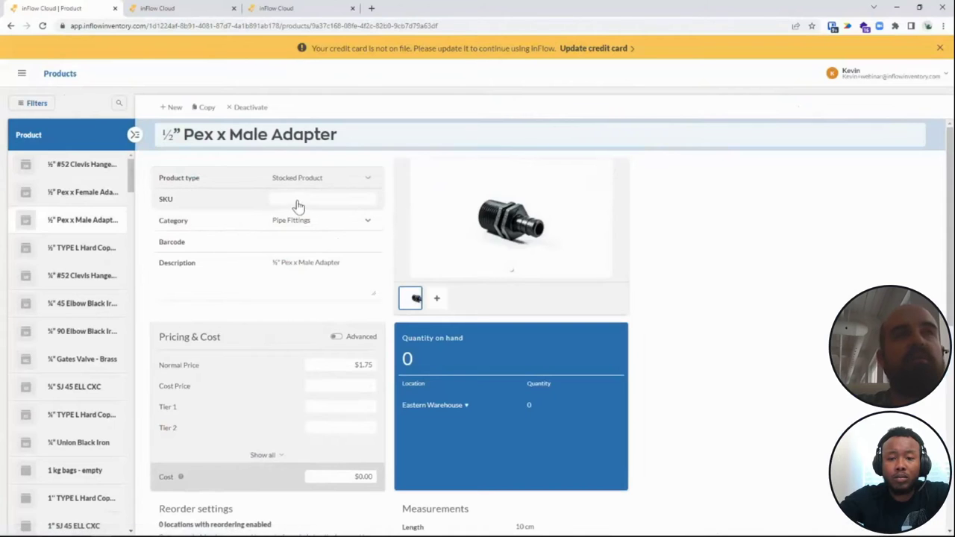
left_click(134, 135)
- Open the inventory options, review the SKU or description display setting, and close it without changes
left_click(22, 77)
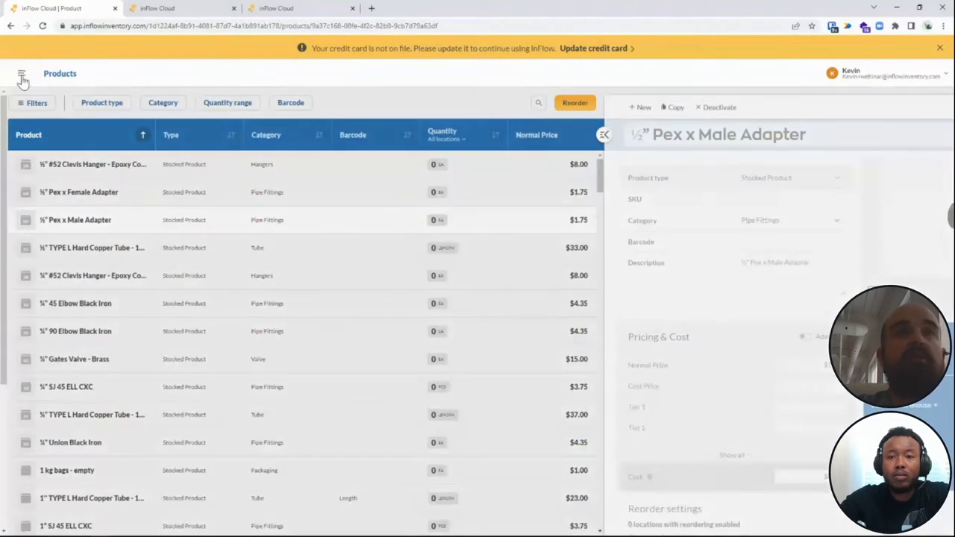
scroll(82, 283, "down", 4)
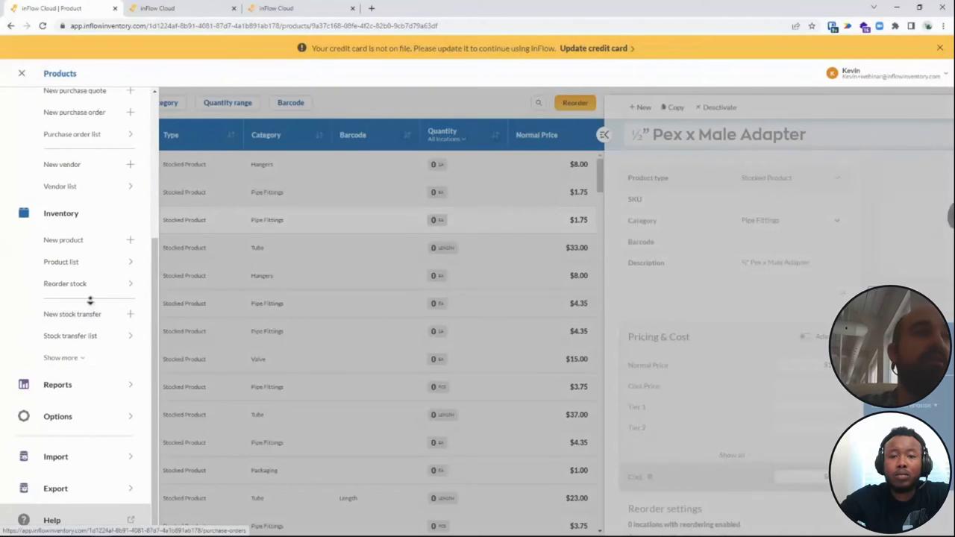
left_click(63, 418)
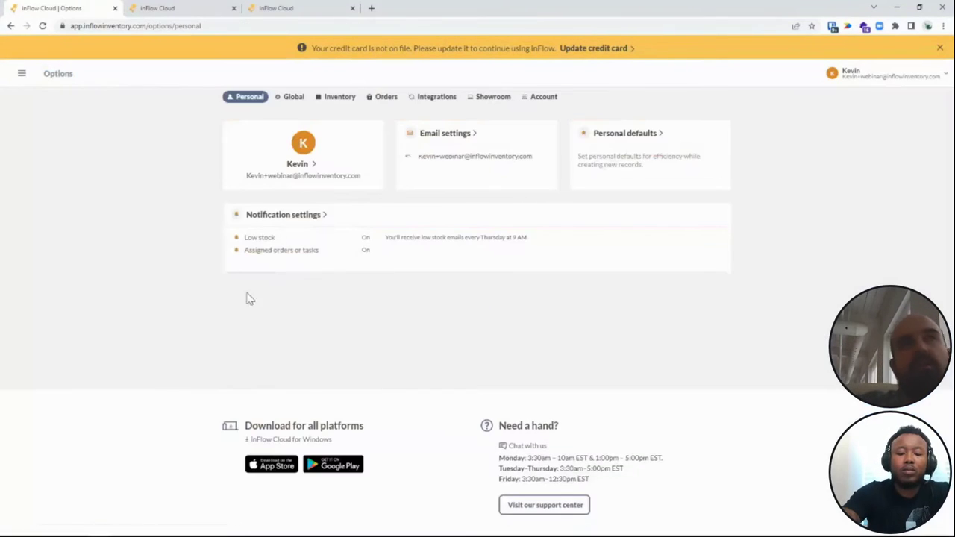
left_click(342, 100)
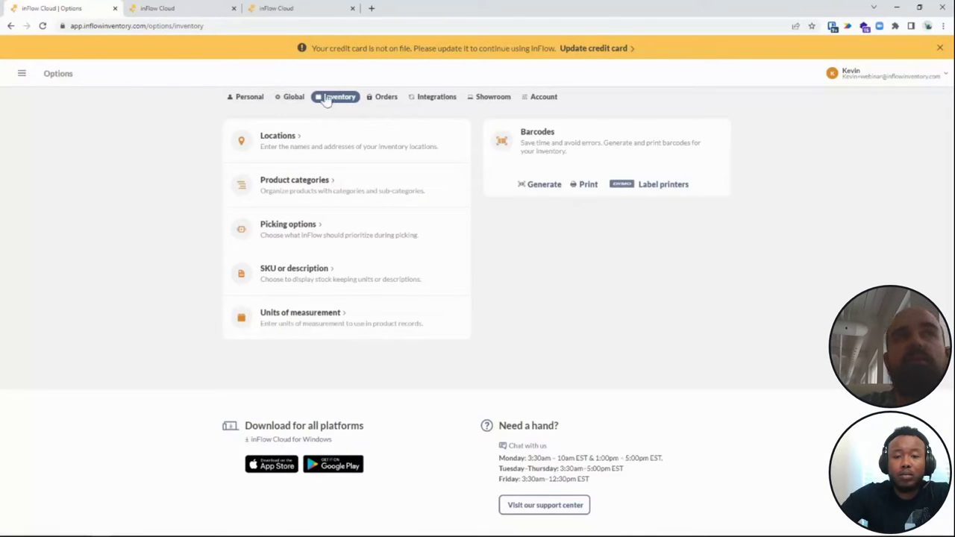
left_click(303, 270)
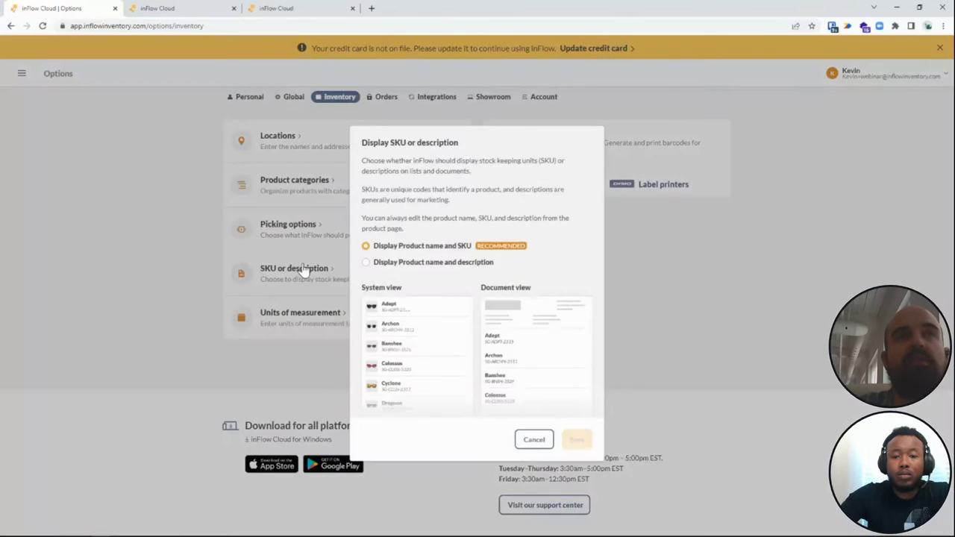
left_click(534, 439)
- Turn on automatic generation of both barcodes and SKUs when saving or editing products
left_click(536, 190)
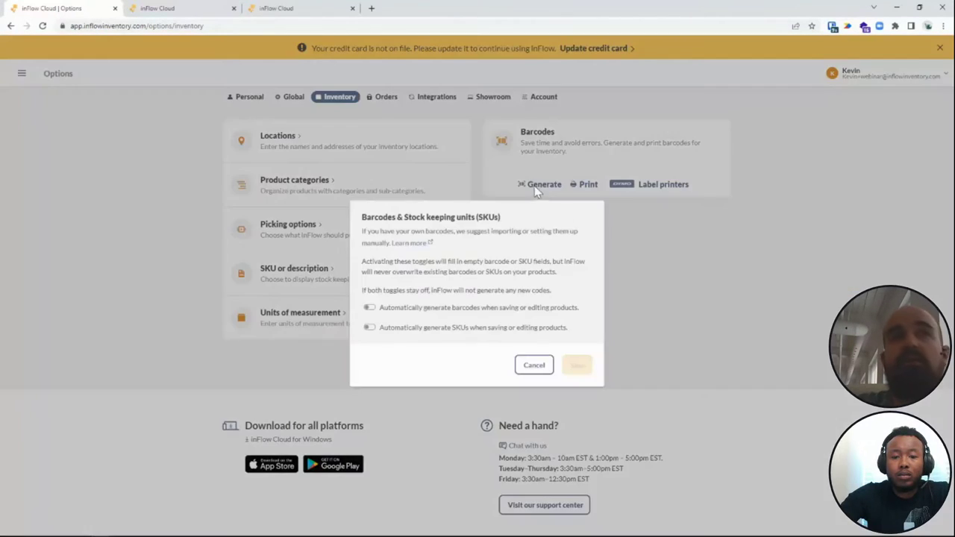
left_click(370, 308)
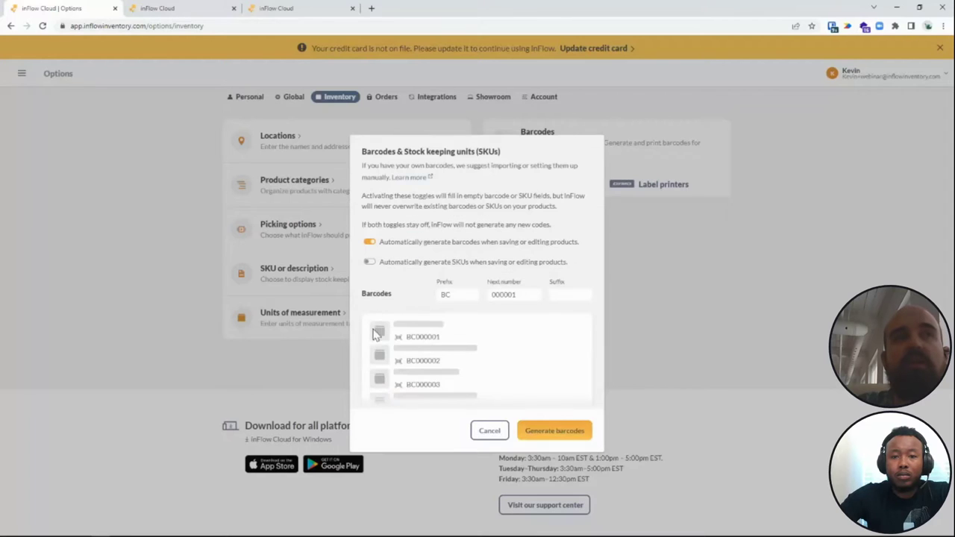
left_click(370, 262)
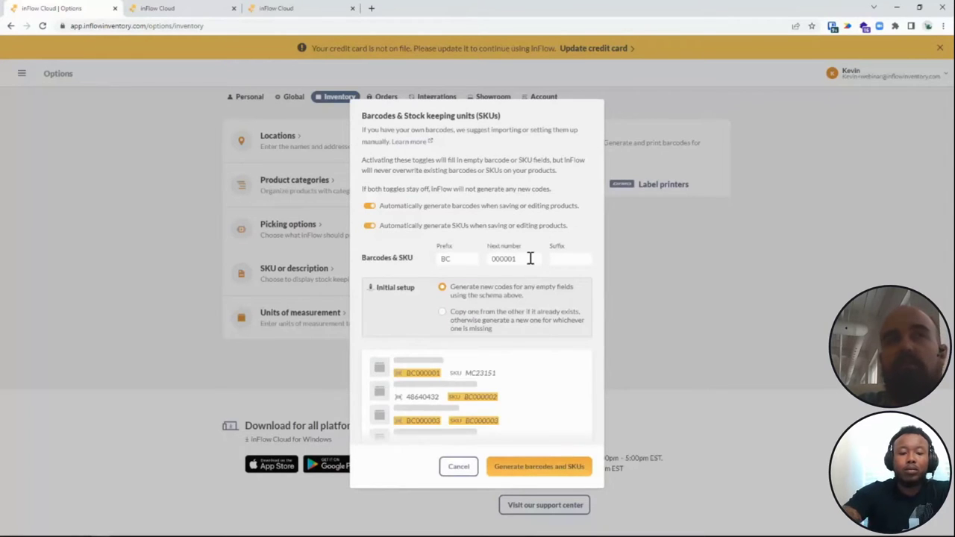
- Set the next number of the barcode and SKU scheme to 800001 with prefix BC and generate the codes
left_click_drag(462, 262, 431, 262)
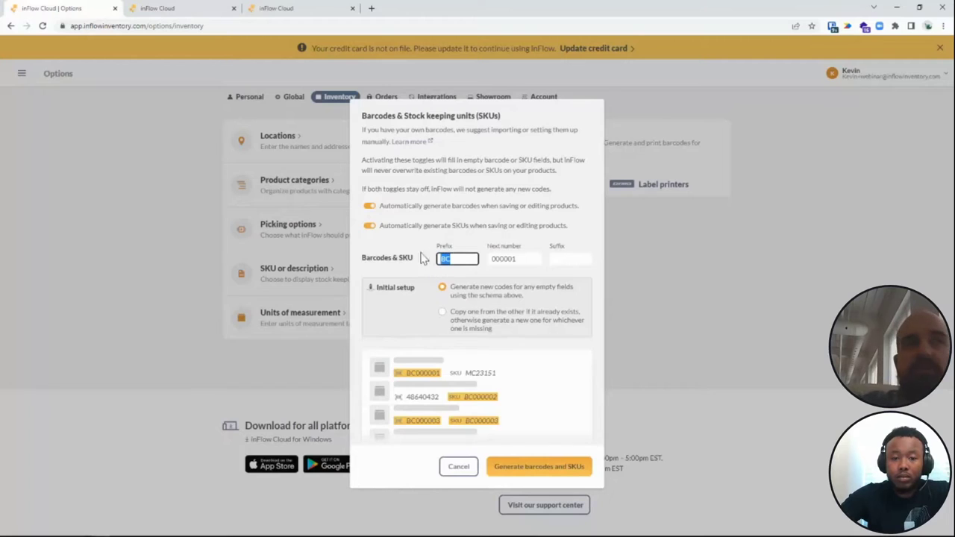
double_click(530, 258)
left_click(525, 259)
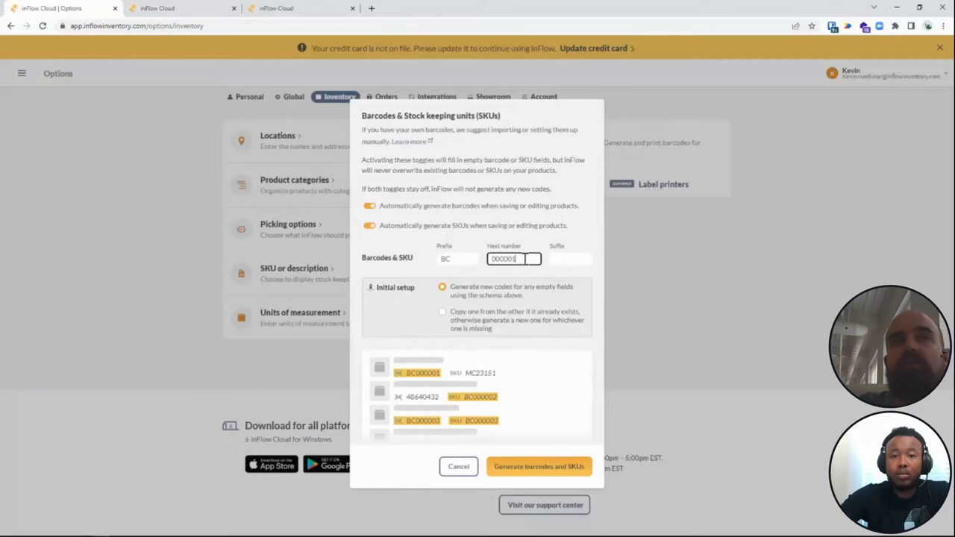
key("BackSpace")
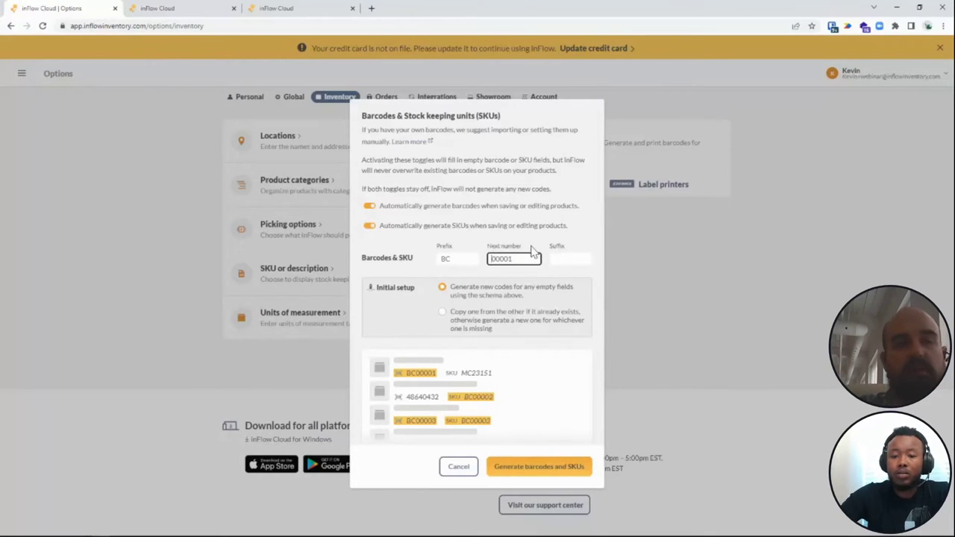
type("8")
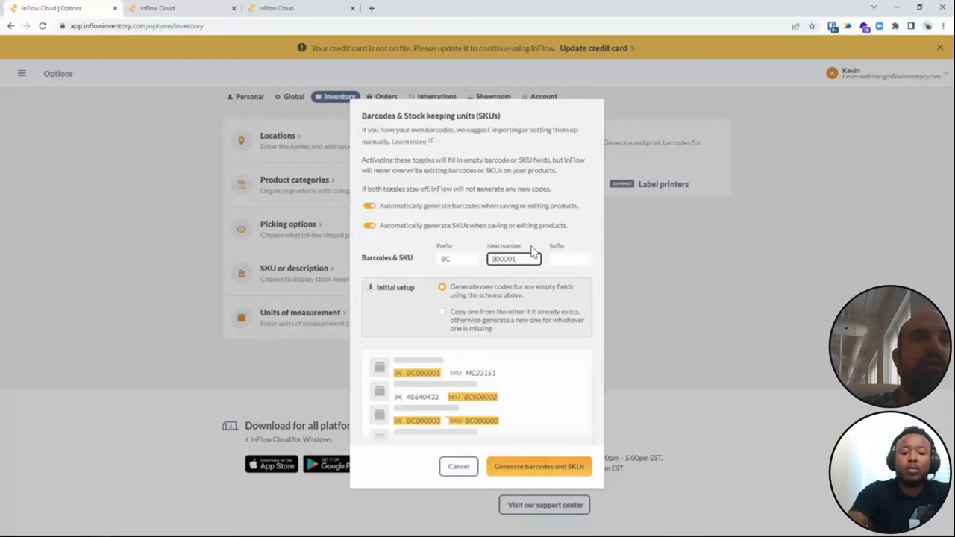
left_click(558, 472)
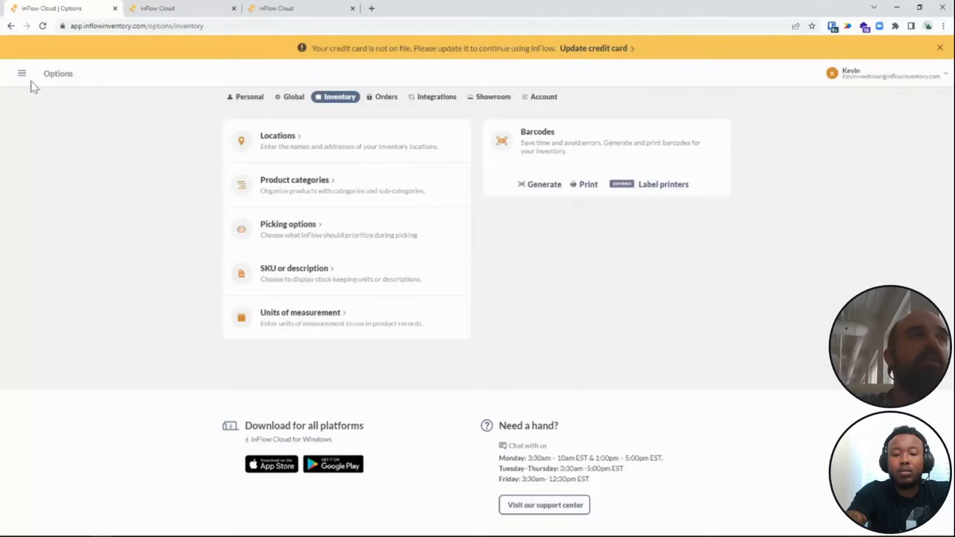
- Open the ½” #52 Clevis Hanger - Epoxy Coated product from the product list and preview its barcode label without printing
left_click(22, 73)
scroll(70, 245, "down", 4)
left_click(123, 347)
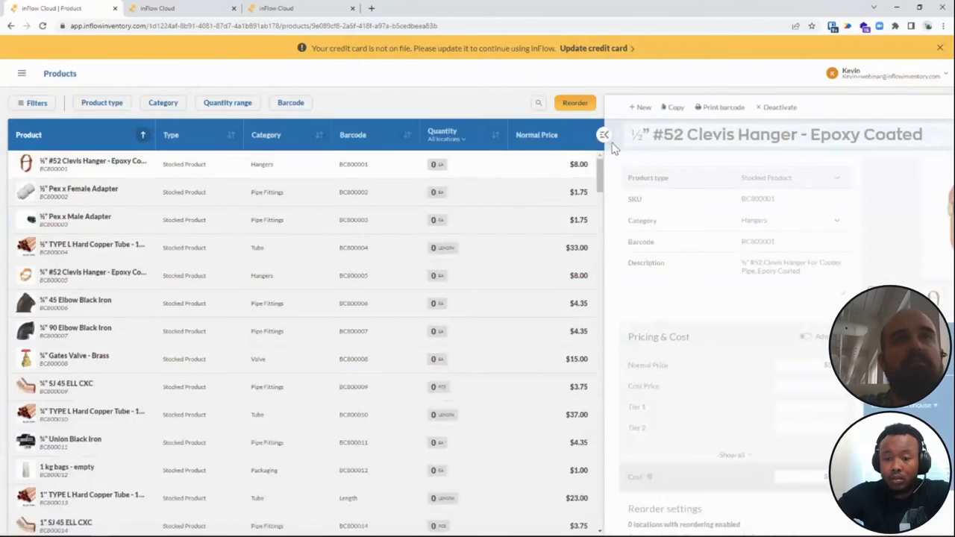
left_click(609, 141)
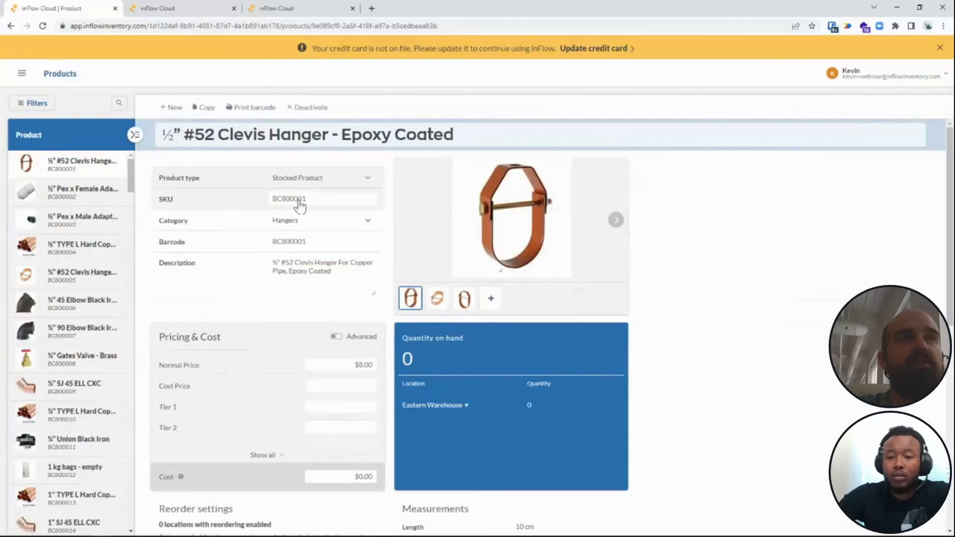
left_click(249, 107)
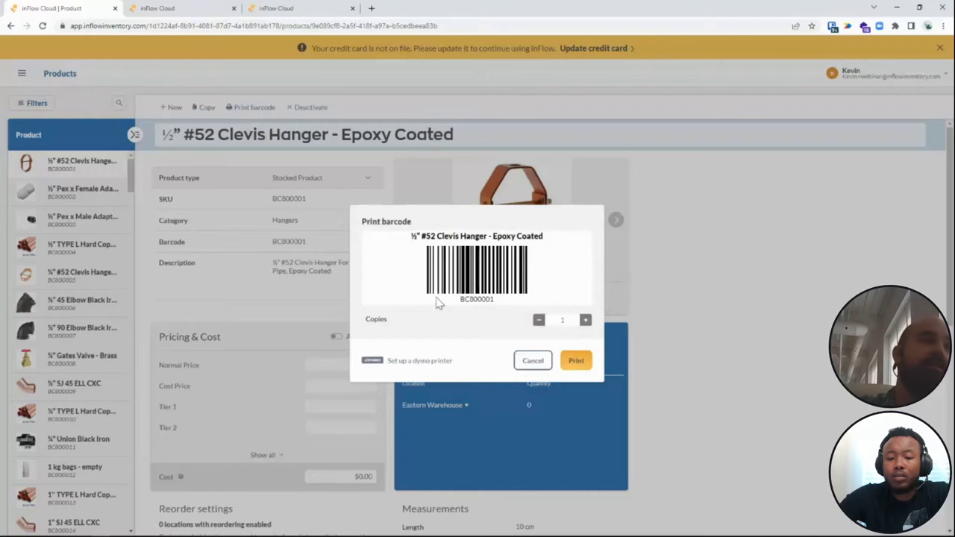
left_click(532, 360)
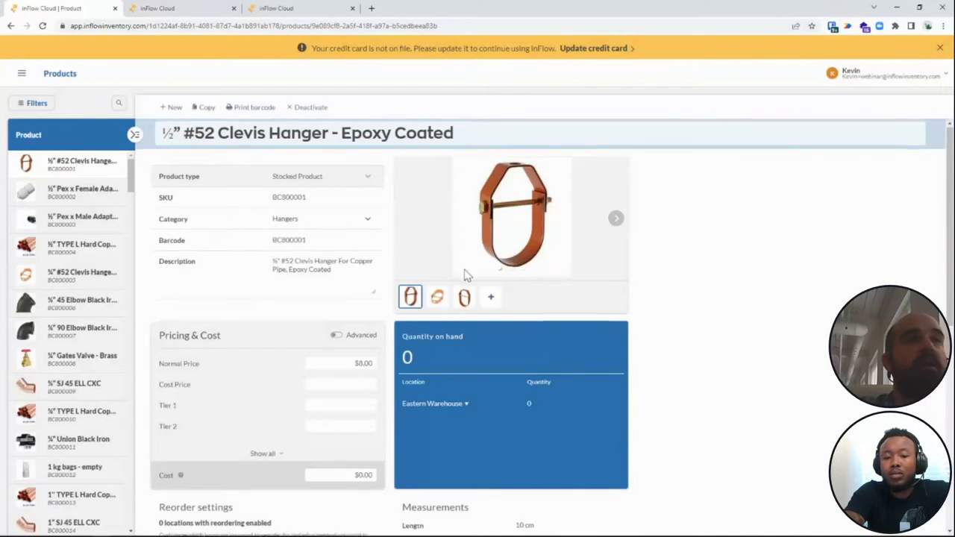
- Examine the Clevis Hanger's measurements, custom info and remarks, and return to the expanded product list
scroll(376, 216, "down", 4)
scroll(507, 456, "down", 2)
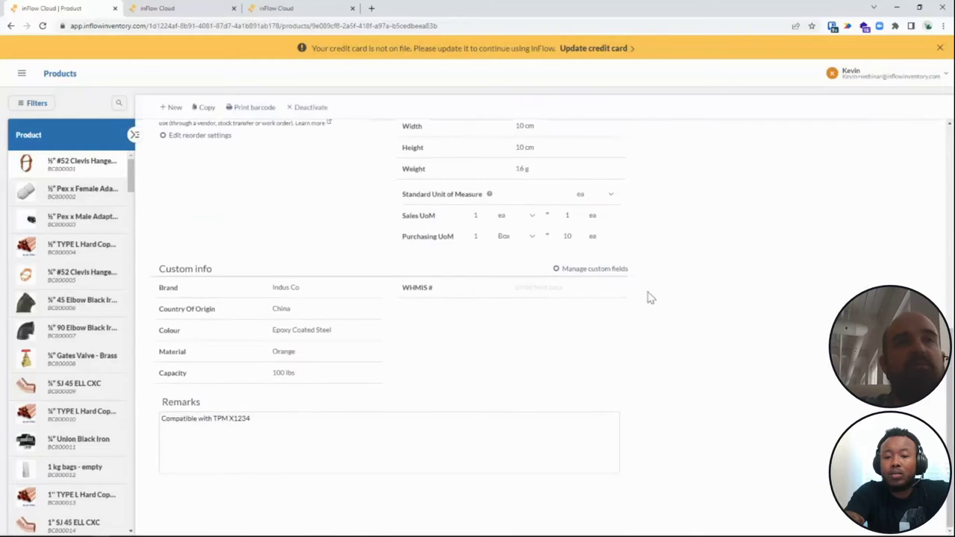
scroll(539, 328, "up", 6)
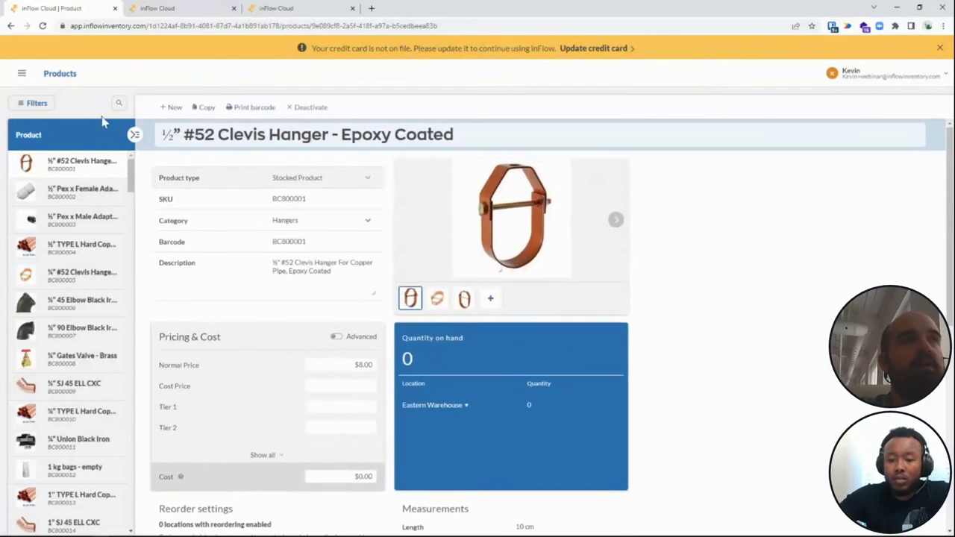
left_click(135, 136)
- Start a new data import with Stock levels as the data type
left_click(21, 76)
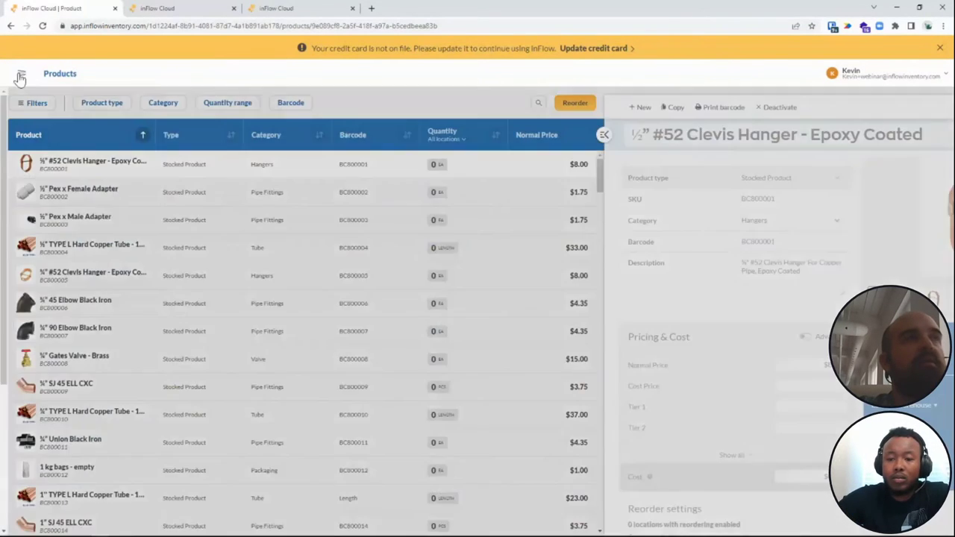
scroll(100, 191, "down", 3)
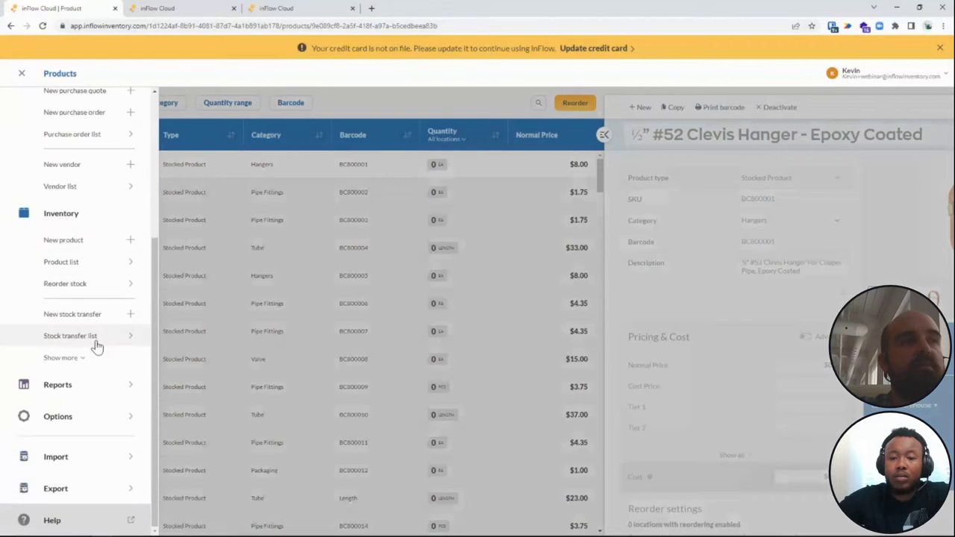
left_click(85, 455)
left_click(488, 244)
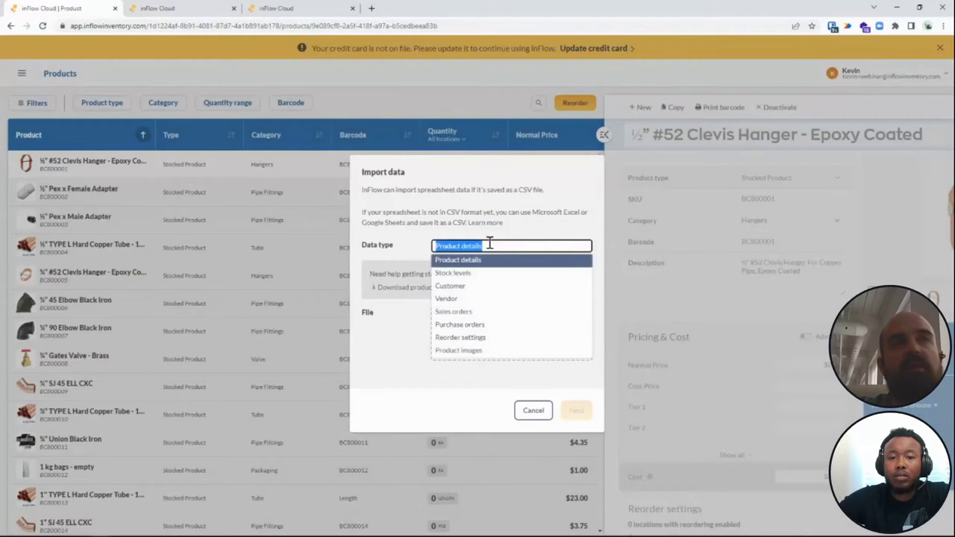
left_click(486, 274)
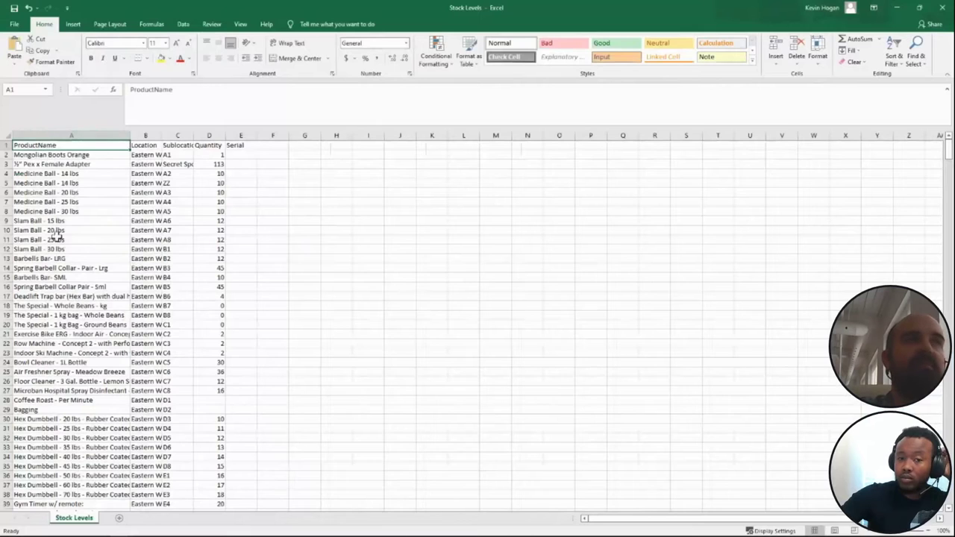
- Widen the Location, Sublocation and Quantity columns of the Stock Levels file in Excel and examine the stock rows
left_click_drag(161, 137, 424, 138)
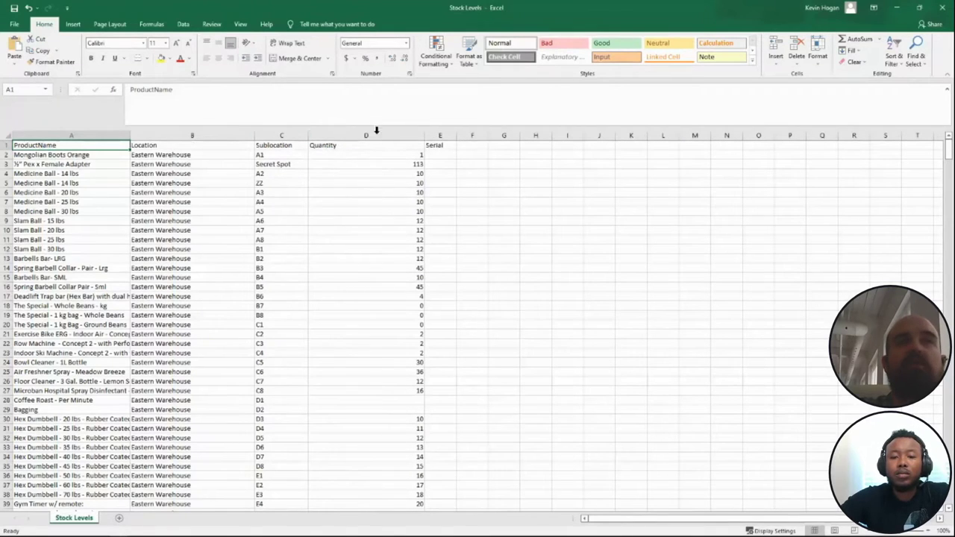
left_click(451, 223)
scroll(456, 339, "down", 9)
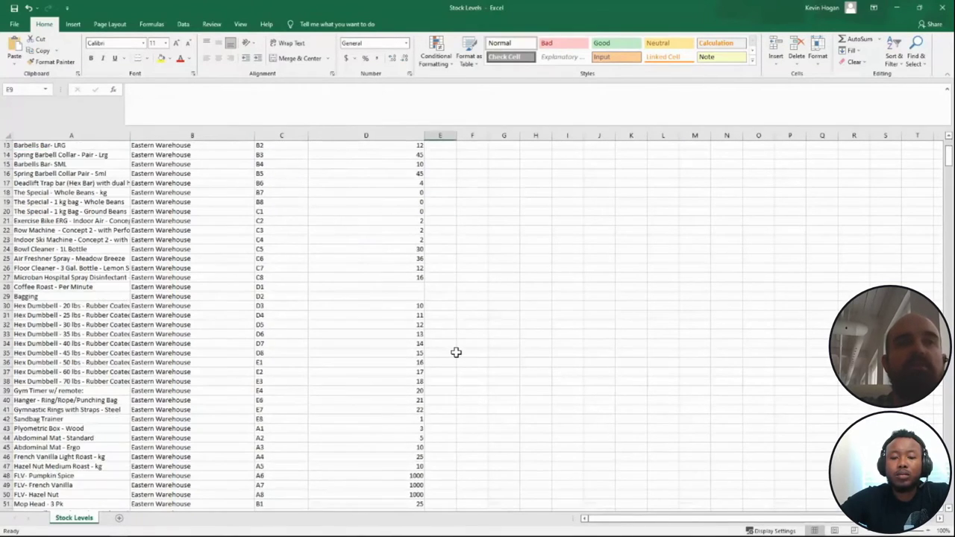
scroll(453, 346, "up", 7)
scroll(451, 306, "up", 2)
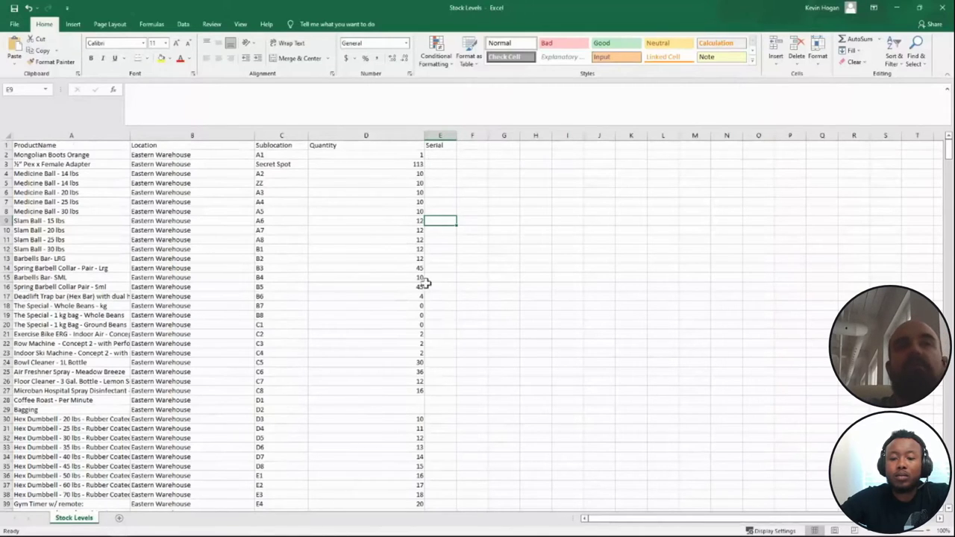
left_click(438, 409)
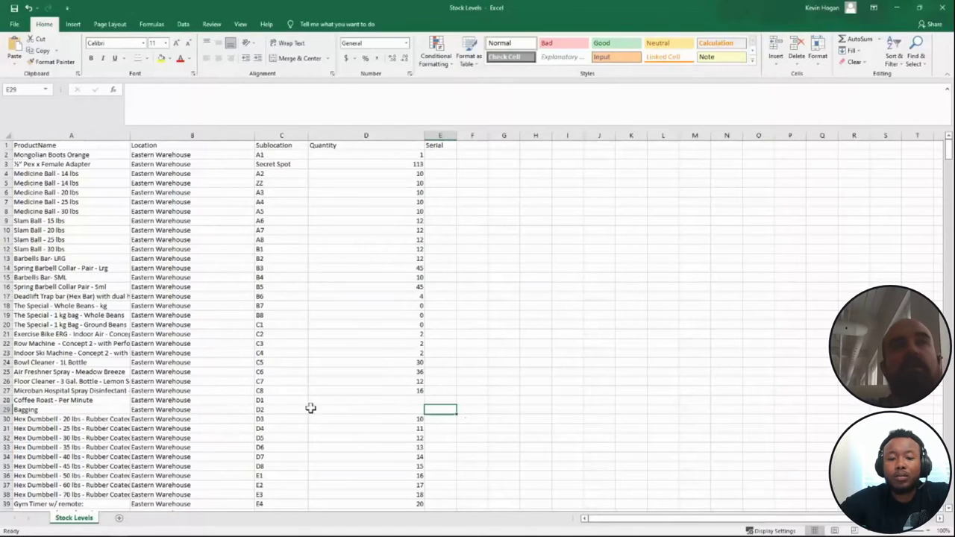
- Examine the Location and Sublocation entries down the Stock Levels sheet and close the file without saving
left_click(181, 136)
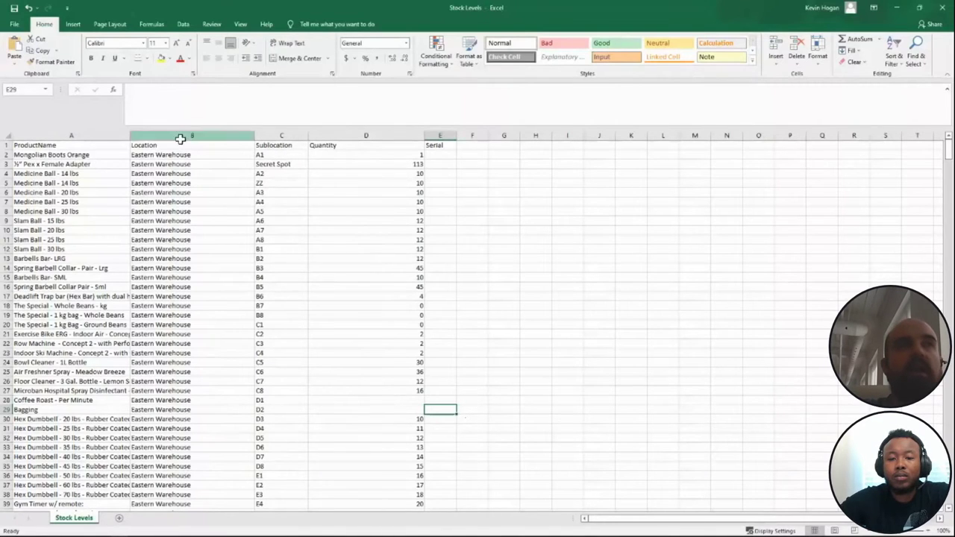
scroll(211, 304, "down", 4)
scroll(211, 303, "down", 20)
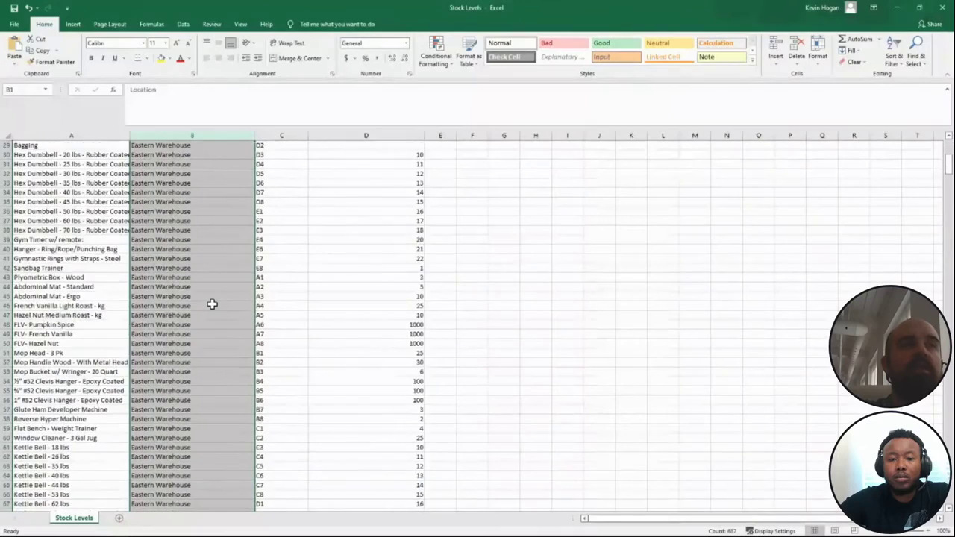
scroll(211, 301, "down", 20)
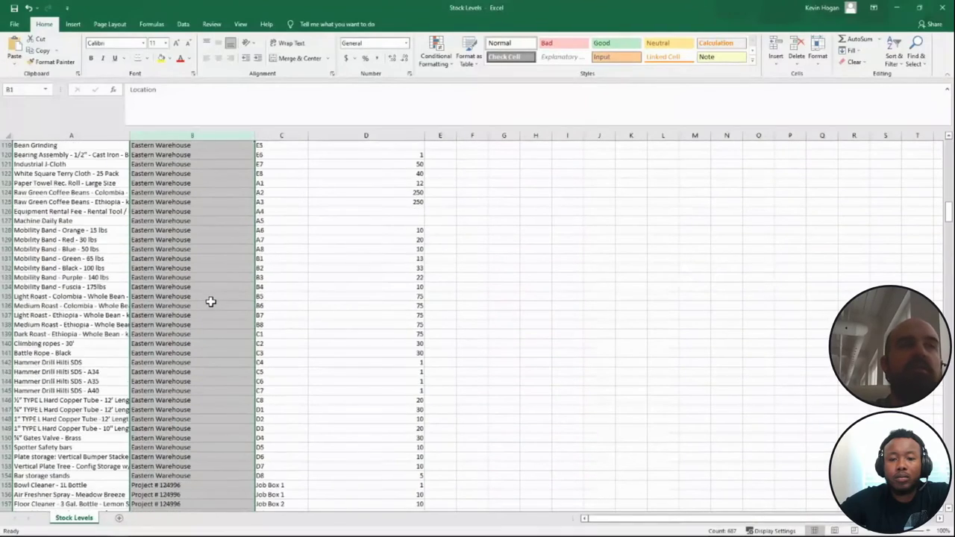
left_click(277, 277)
scroll(277, 308, "down", 20)
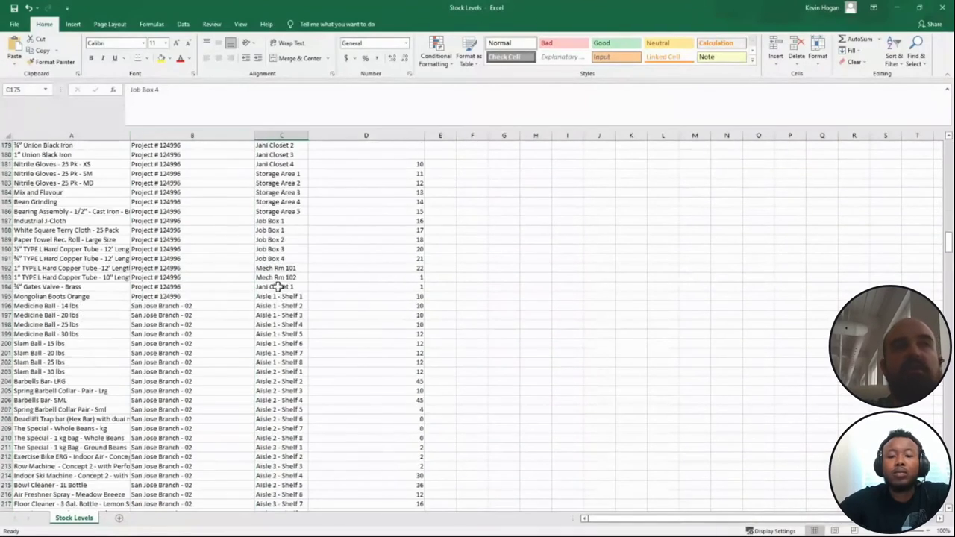
scroll(277, 308, "down", 10)
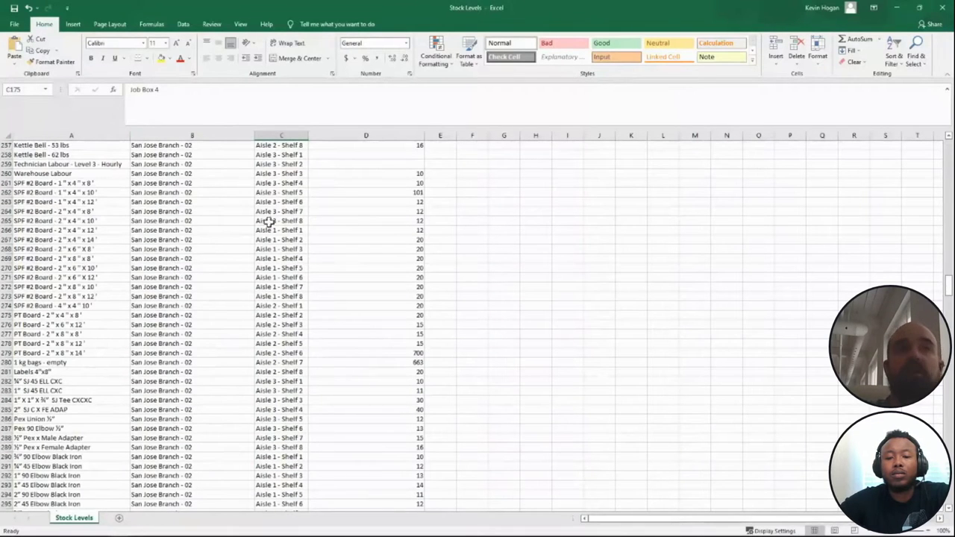
left_click(937, 7)
left_click(485, 285)
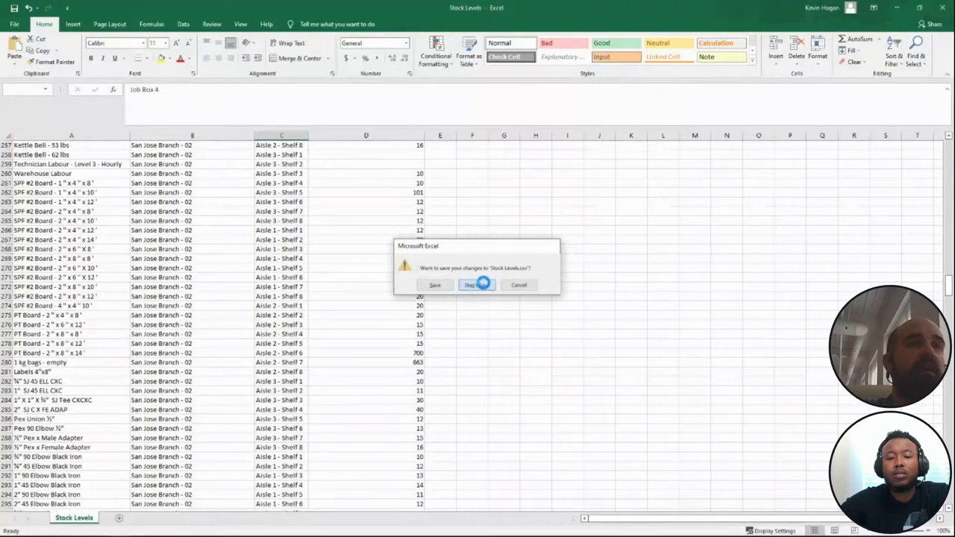
- Load the Stock Levels file into the inFlow import and continue to the stock level import options
left_click(498, 317)
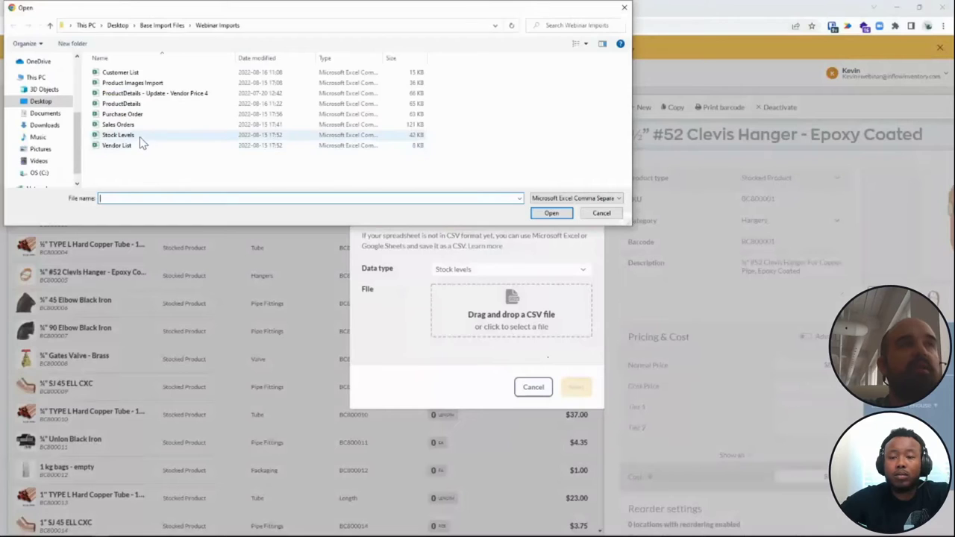
double_click(139, 137)
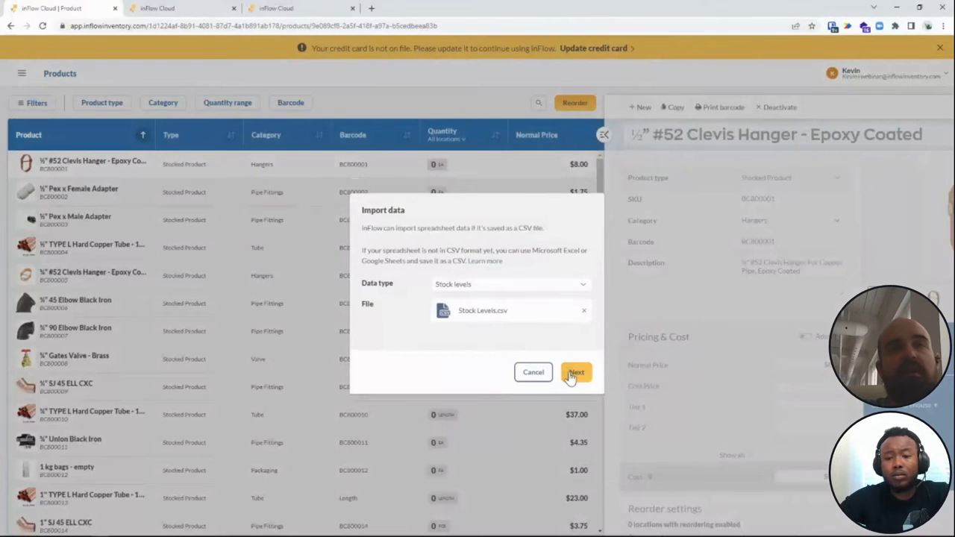
left_click(573, 373)
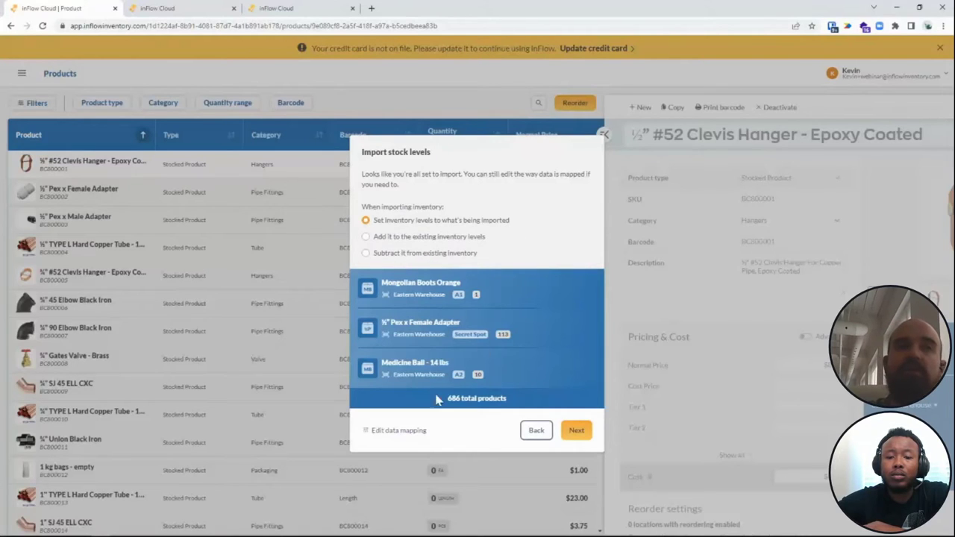
- Review the CSV column mapping of the stock levels import and return to the import file selection
left_click(407, 431)
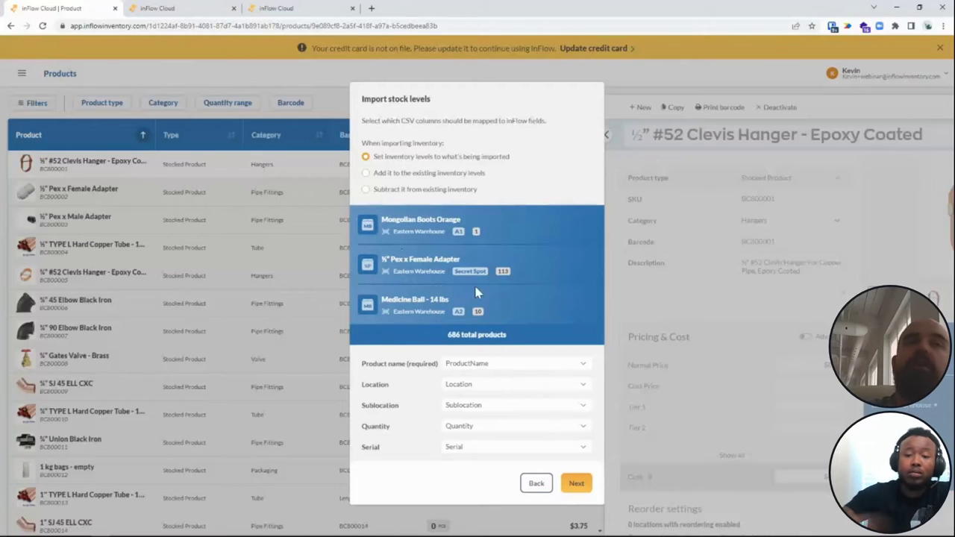
left_click(535, 482)
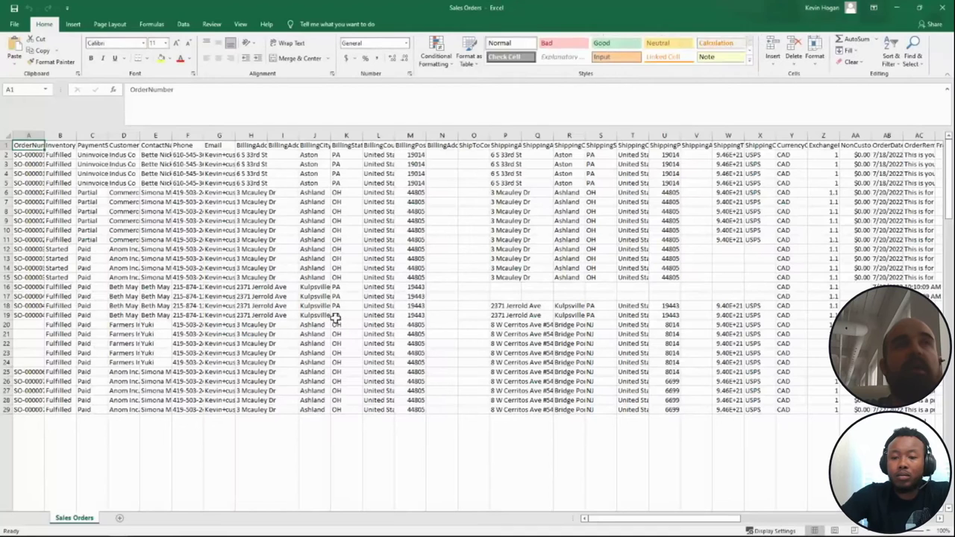
- In Excel, look over the column headings of the Sales Orders spreadsheet from OrderNumber onward
left_click(336, 317)
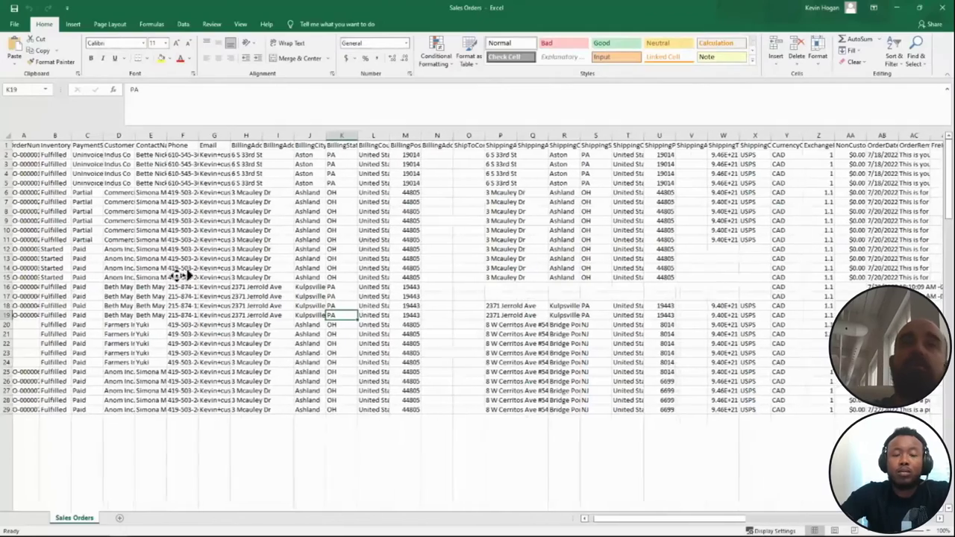
scroll(176, 274, "right", 1)
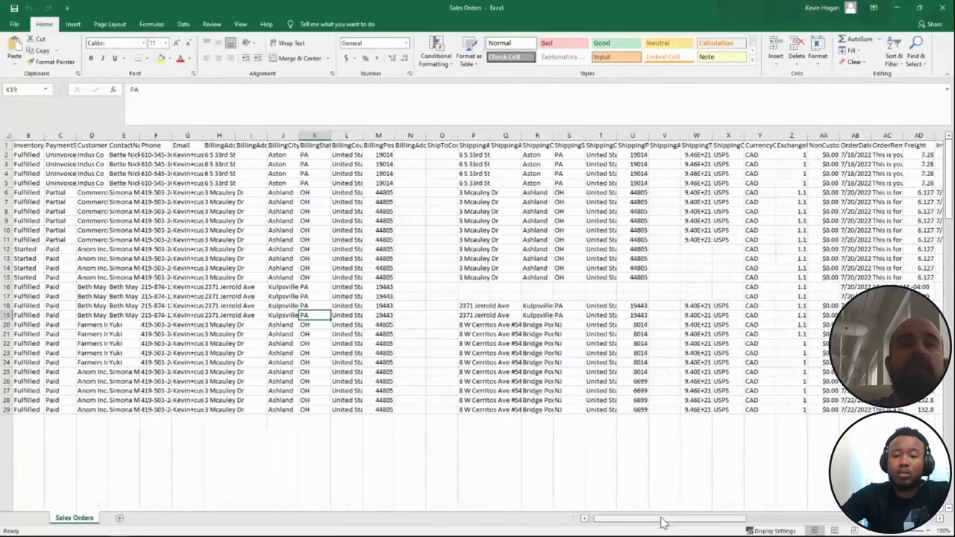
left_click_drag(661, 520, 586, 520)
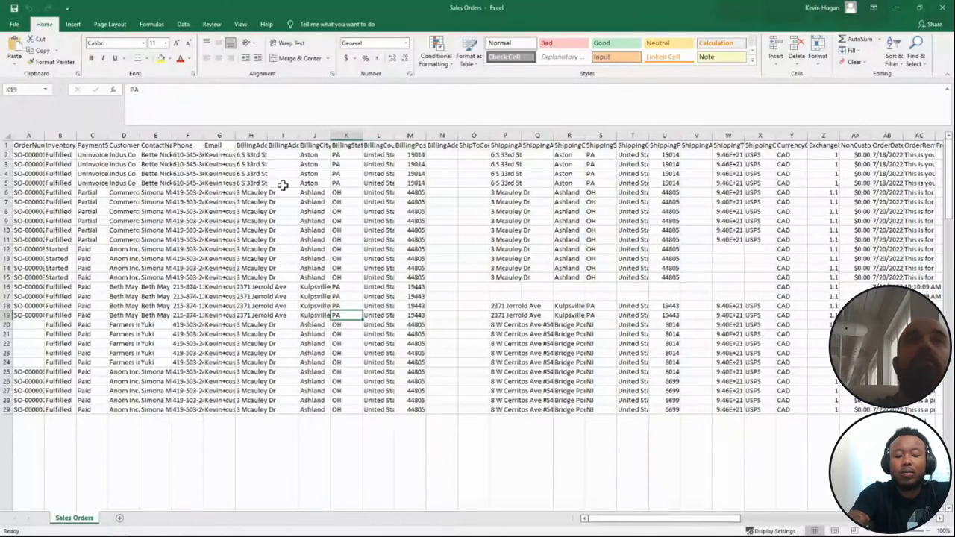
- Widen the ShippingTrackingNumber column to show its full heading and format the whole column as Text
left_click_drag(744, 138, 789, 137)
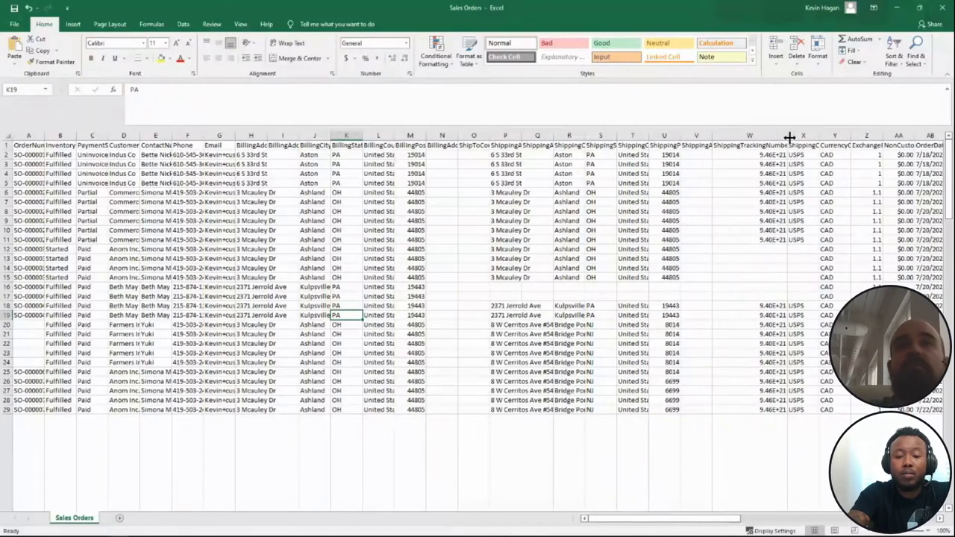
left_click(726, 200)
right_click(726, 200)
left_click(746, 135)
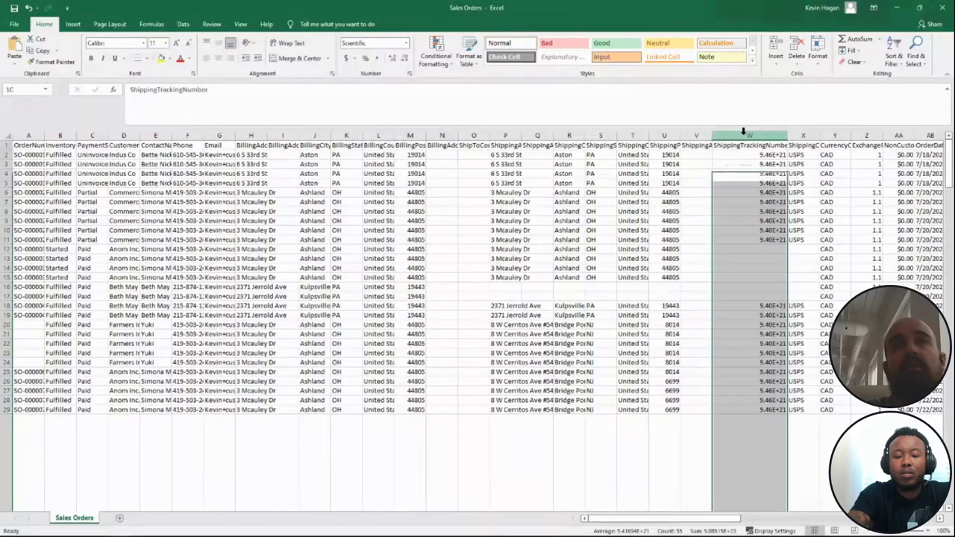
right_click(748, 137)
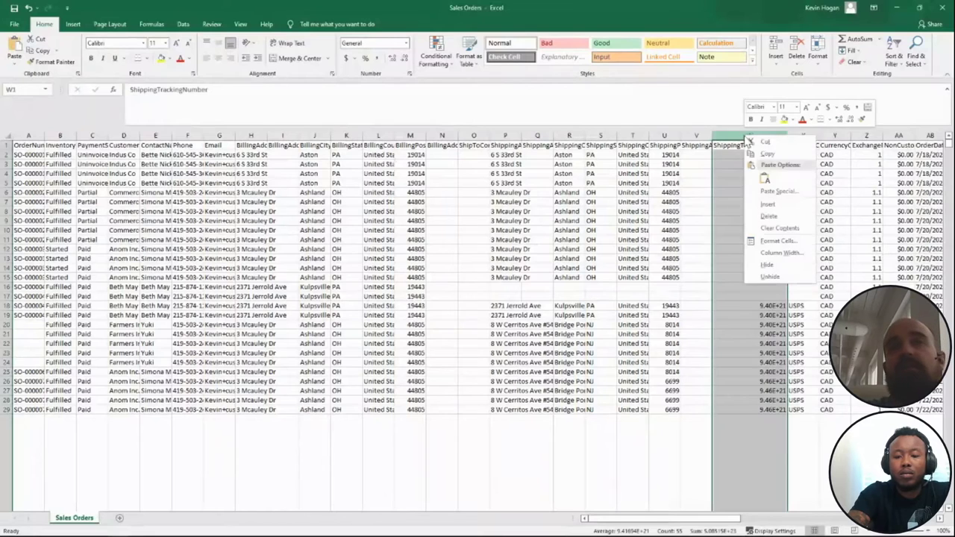
left_click(780, 241)
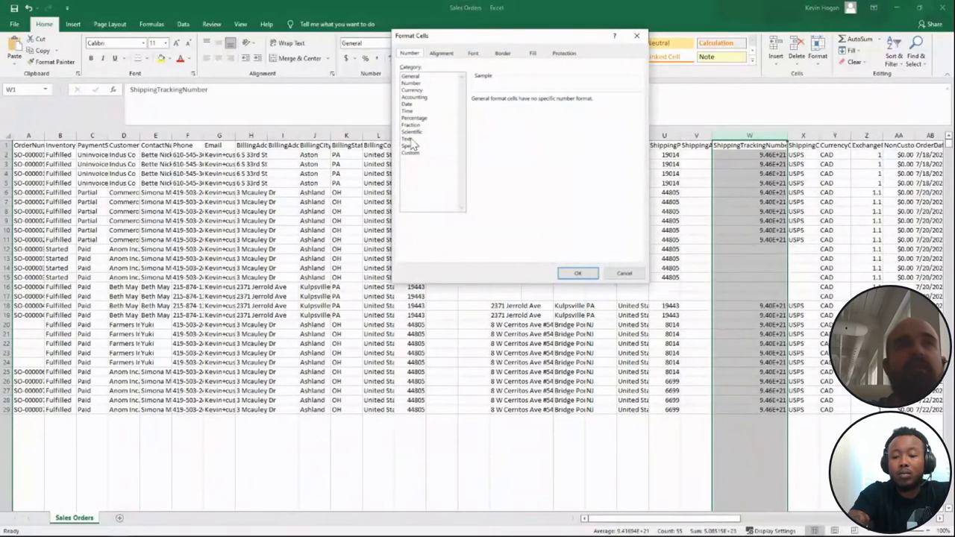
left_click(411, 139)
left_click(577, 273)
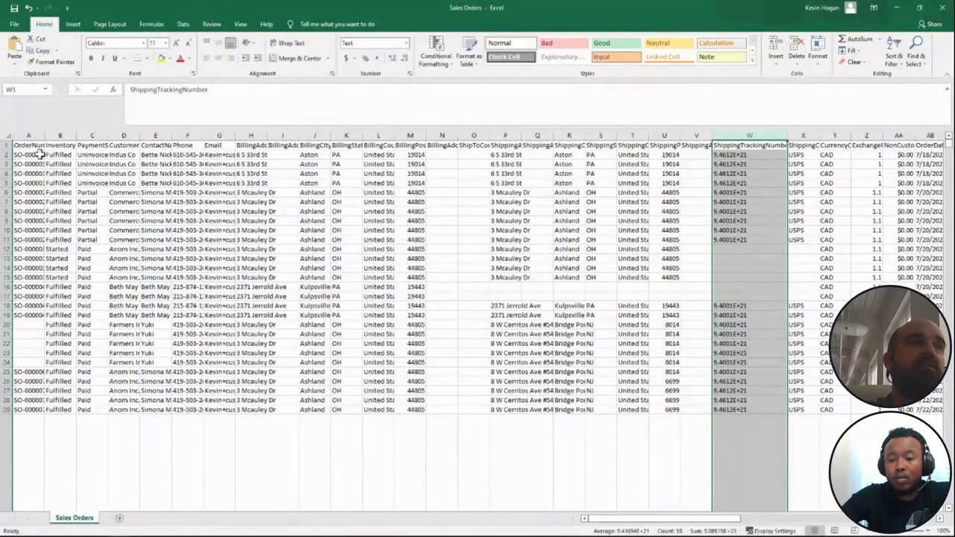
- Widen the OrderNumber column and examine the repeated order number in rows 2 to 5
left_click_drag(45, 135, 83, 136)
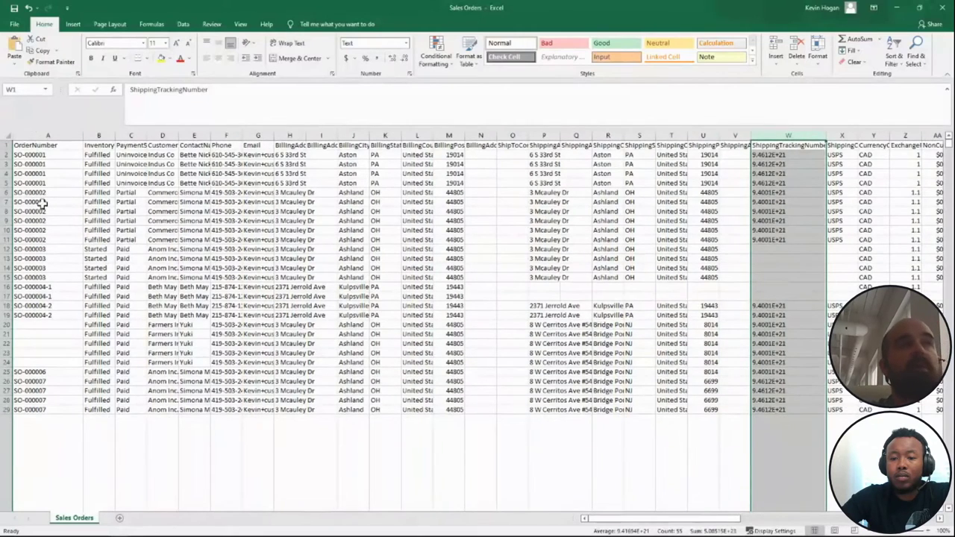
left_click(47, 156)
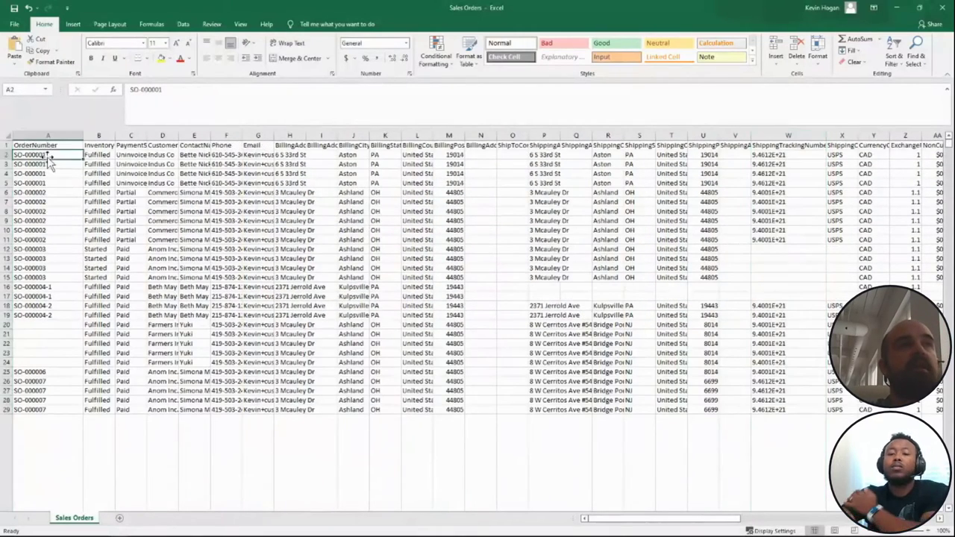
left_click_drag(6, 155, 6, 181)
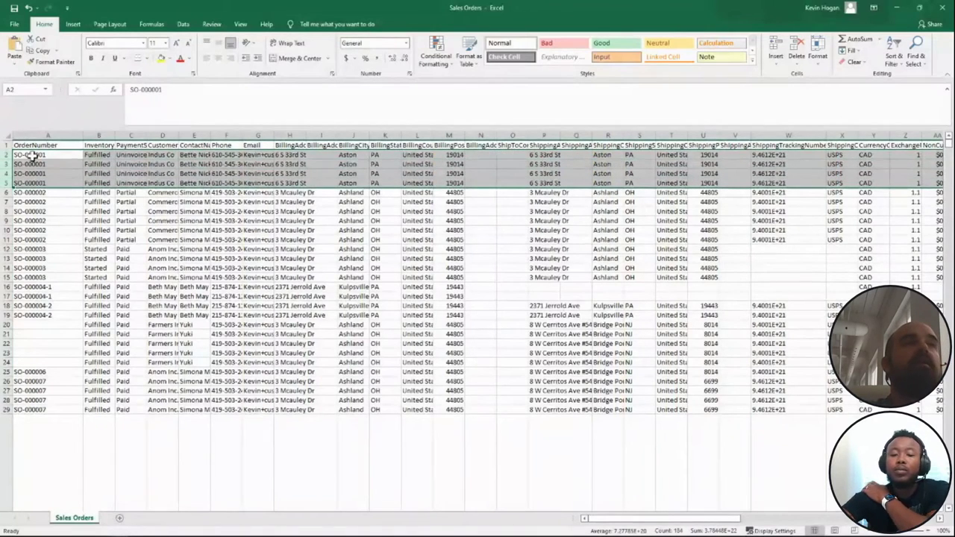
left_click(32, 154)
key("Down")
key("Down")
key("Down")
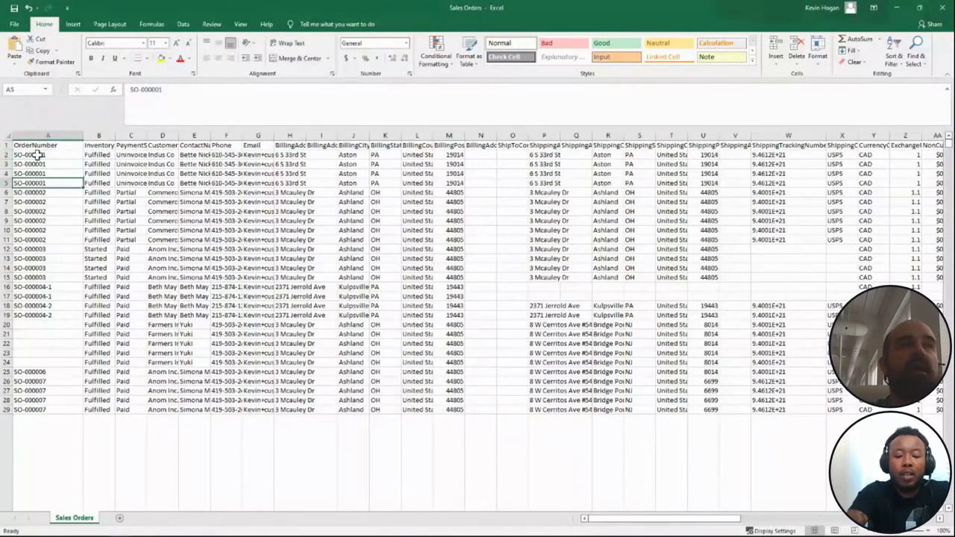
left_click(37, 154)
left_click(45, 164)
left_click(54, 183)
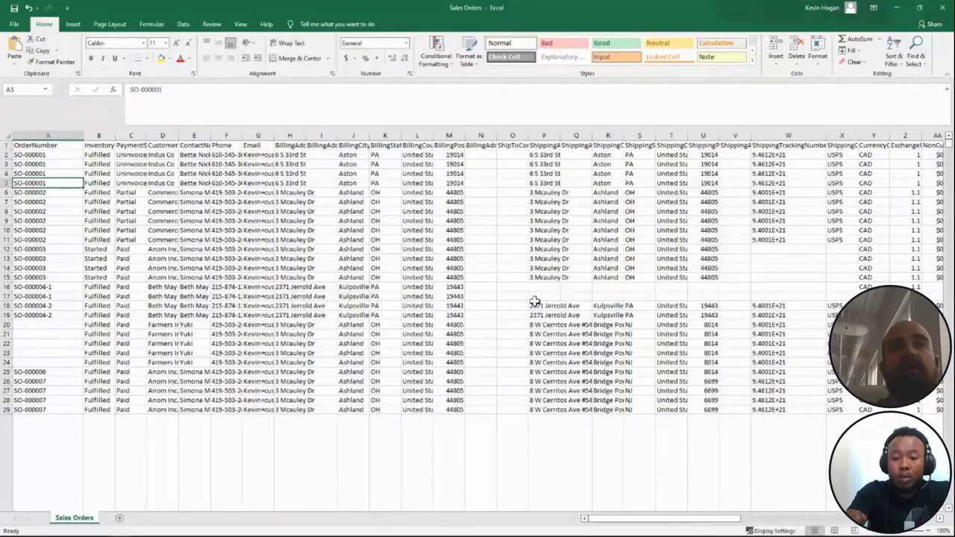
- Widen the ProductName column and examine the product, quantity and discount entries of the first order's lines in rows 2 to 5
left_click_drag(675, 519, 875, 516)
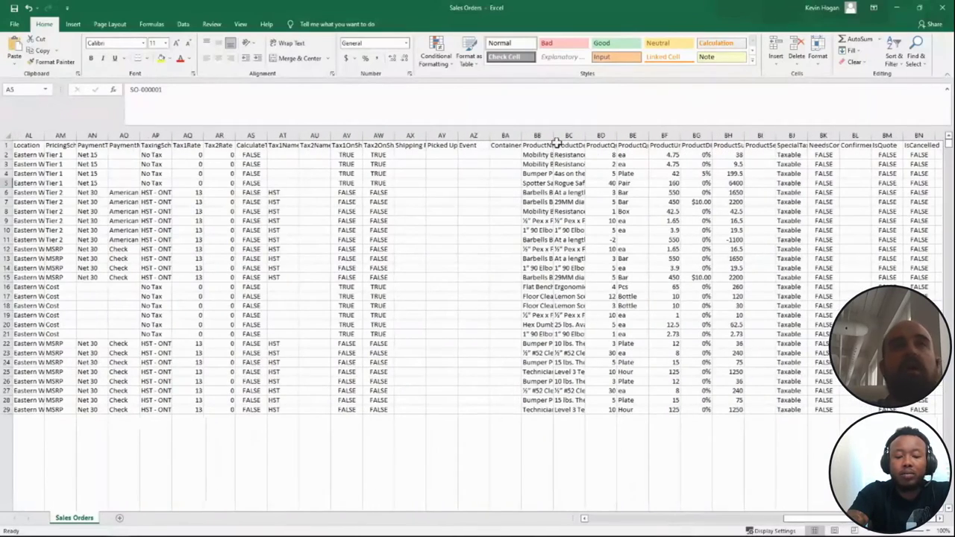
left_click_drag(553, 139, 578, 139)
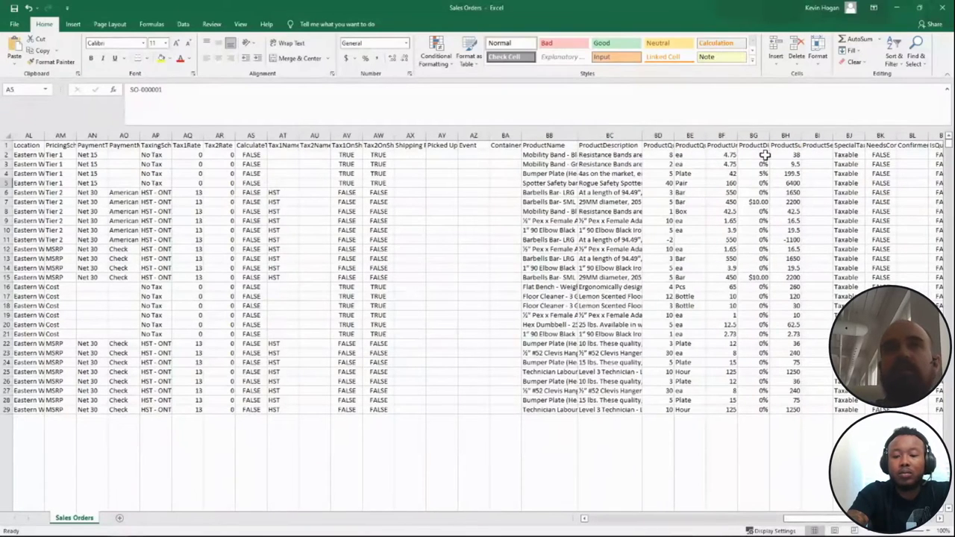
left_click(765, 155)
left_click(690, 164)
left_click(657, 183)
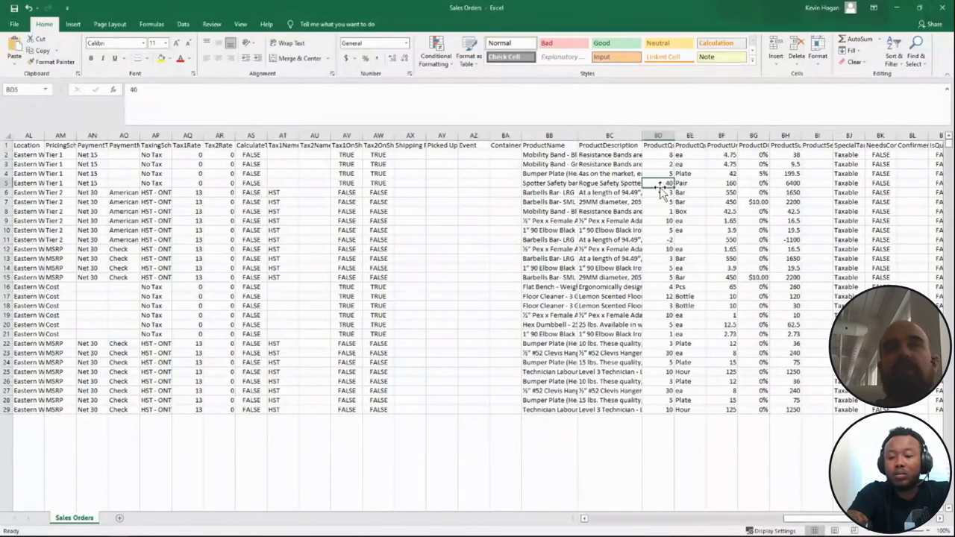
key("Up")
key("Up")
key("Up")
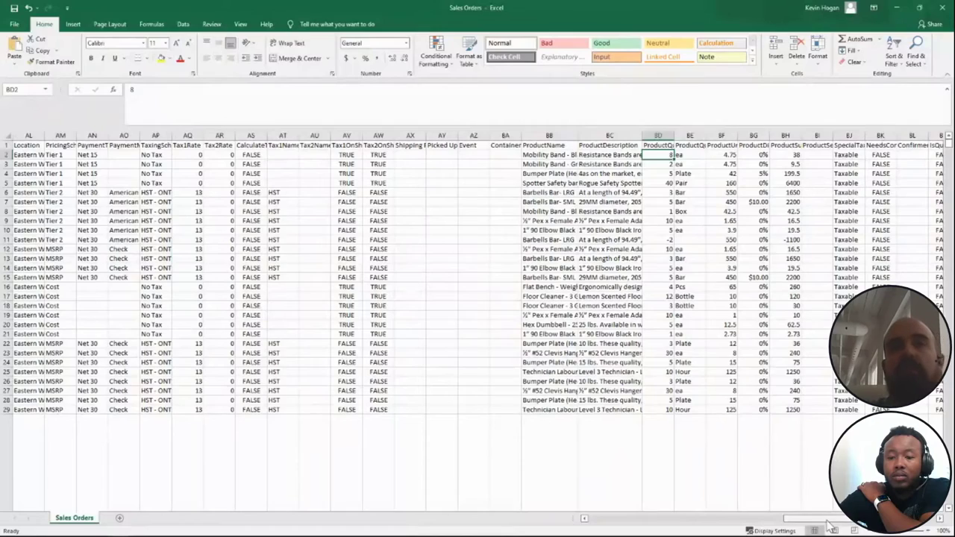
- Examine the SpecialTaxRate column and the confirmation, IsQuote and IsCancelled columns at the end of the sheet
left_click_drag(806, 518, 835, 514)
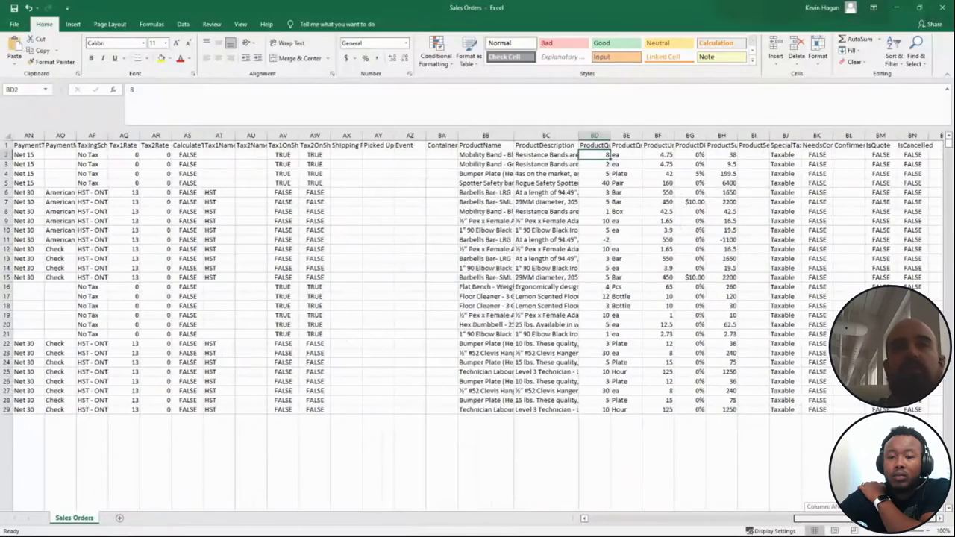
left_click(787, 135)
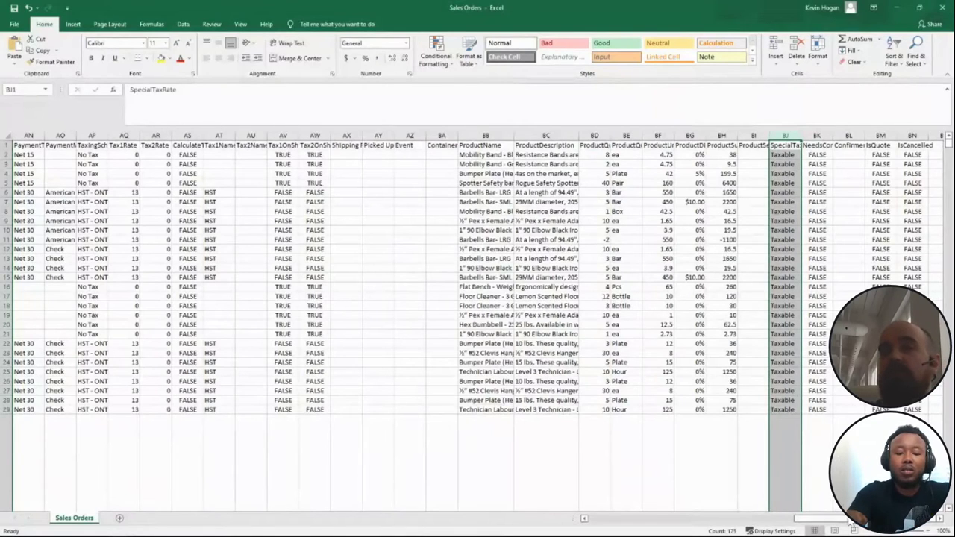
scroll(849, 525, "left", 2)
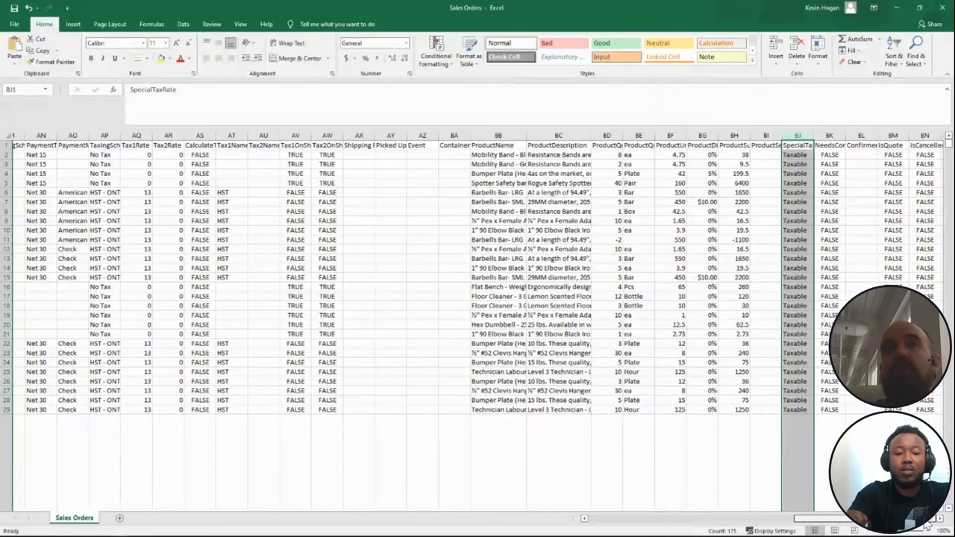
scroll(846, 254, "right", 1)
left_click(879, 182)
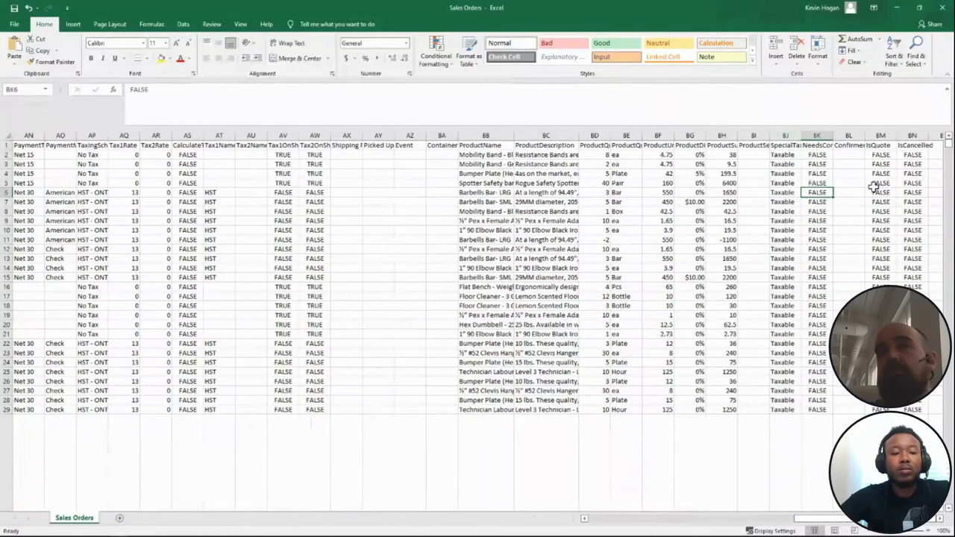
left_click(923, 185)
left_click(884, 247)
left_click(917, 192)
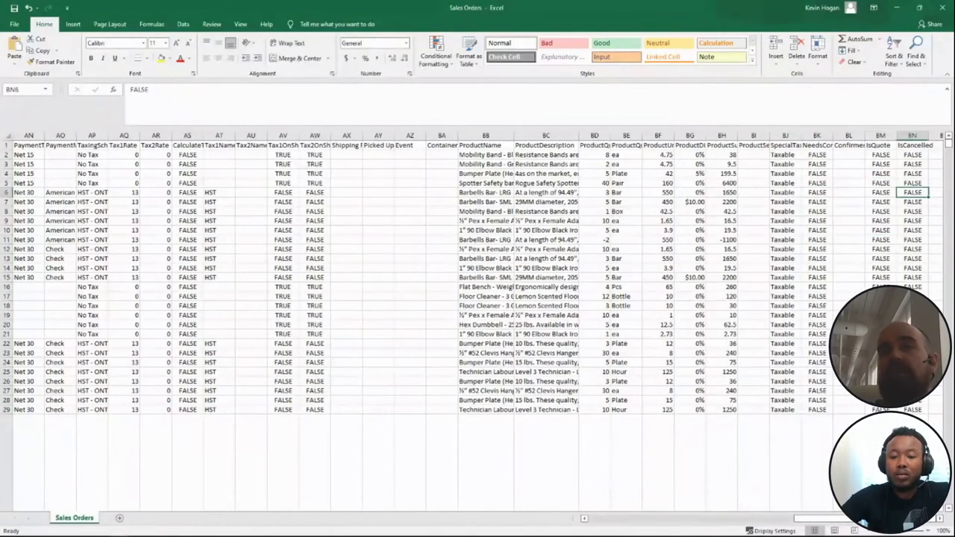
- Examine the blank OrderNumber cells A20:A24 and the order rows around and below them
left_click_drag(805, 518, 564, 520)
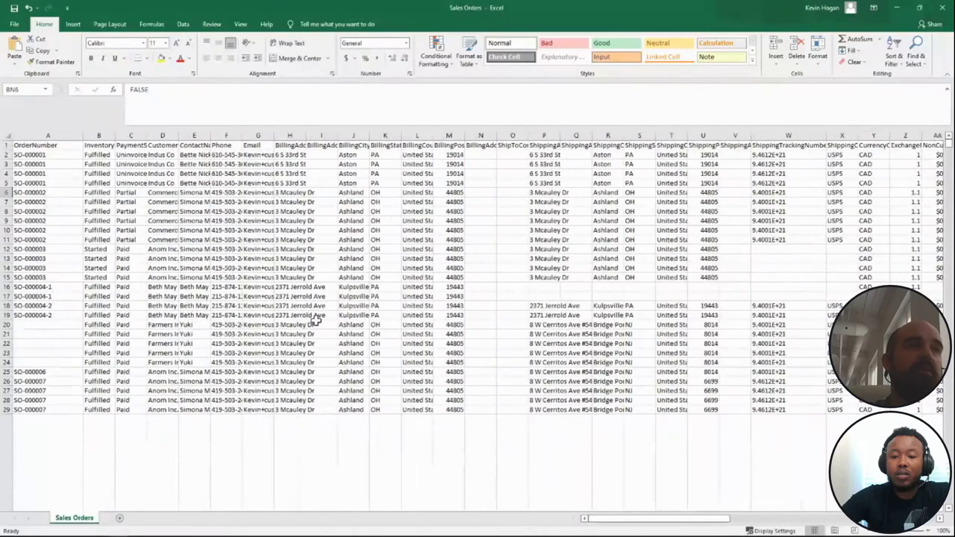
left_click_drag(48, 337, 37, 360)
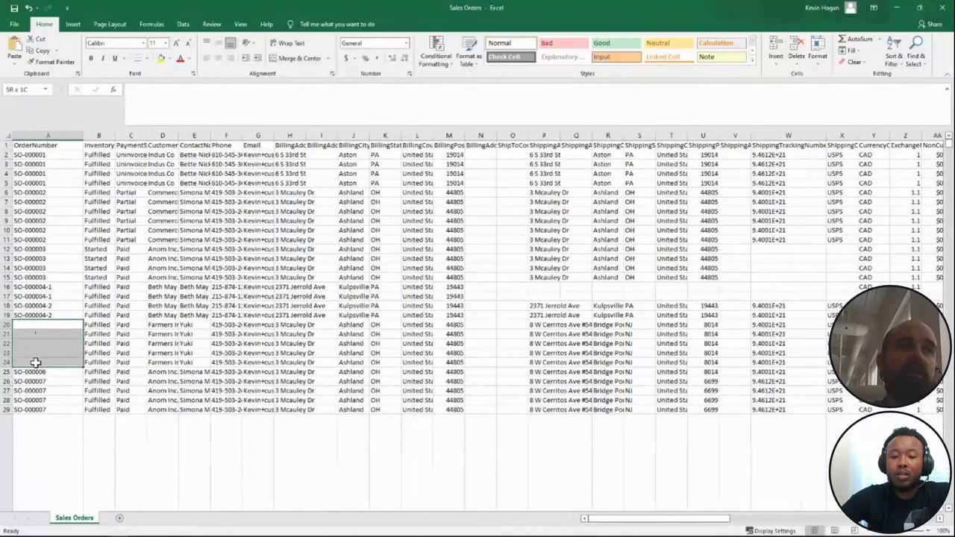
left_click(48, 320)
left_click_drag(48, 319, 41, 364)
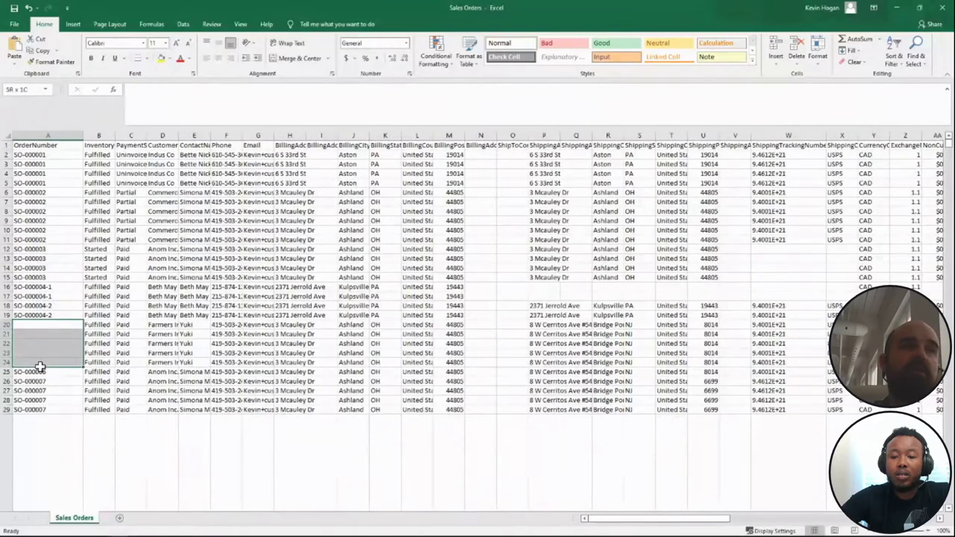
left_click(49, 324)
left_click_drag(48, 325, 39, 360)
left_click(49, 328)
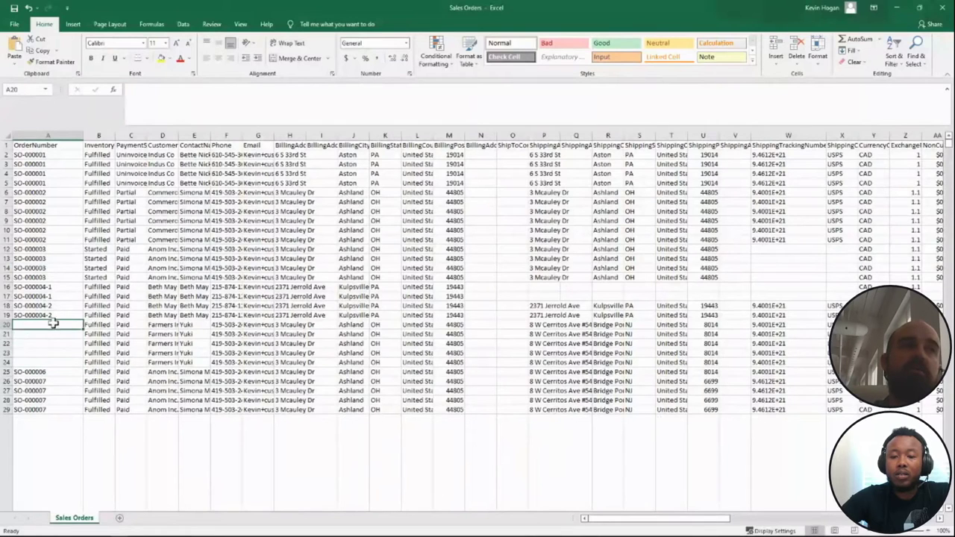
left_click_drag(49, 325, 39, 362)
left_click(51, 322)
left_click_drag(51, 323, 53, 359)
left_click(47, 324)
scroll(276, 383, "down", 8)
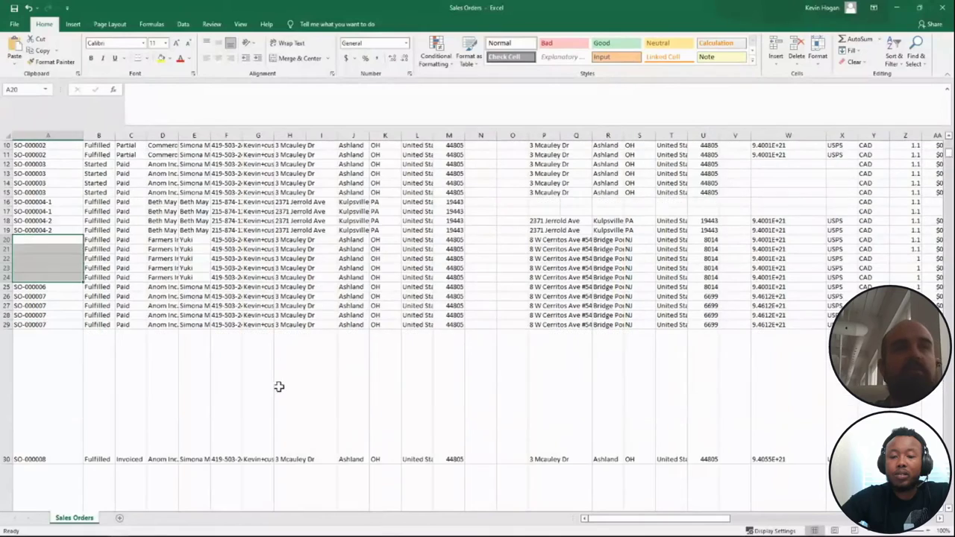
scroll(291, 403, "up", 8)
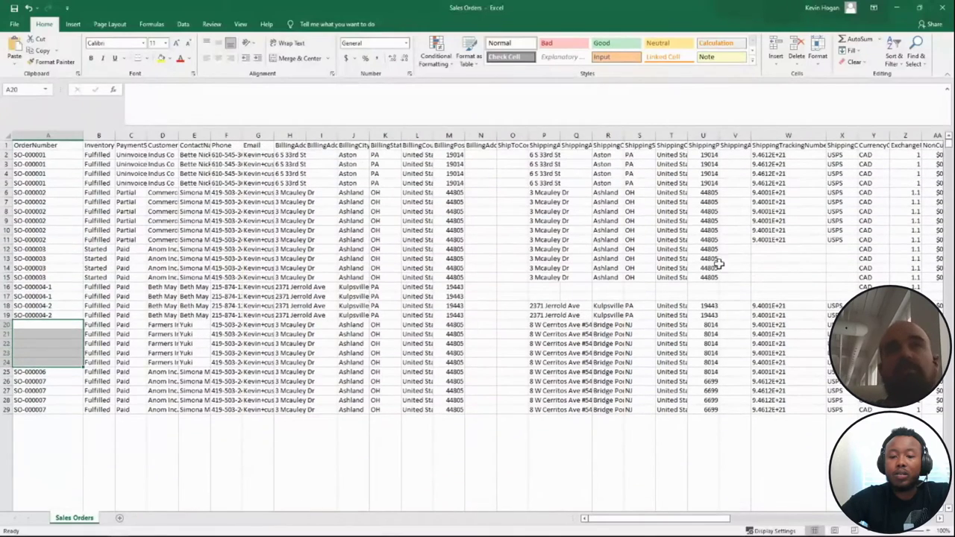
- Close the Sales Orders workbook without saving the changes
left_click(925, 9)
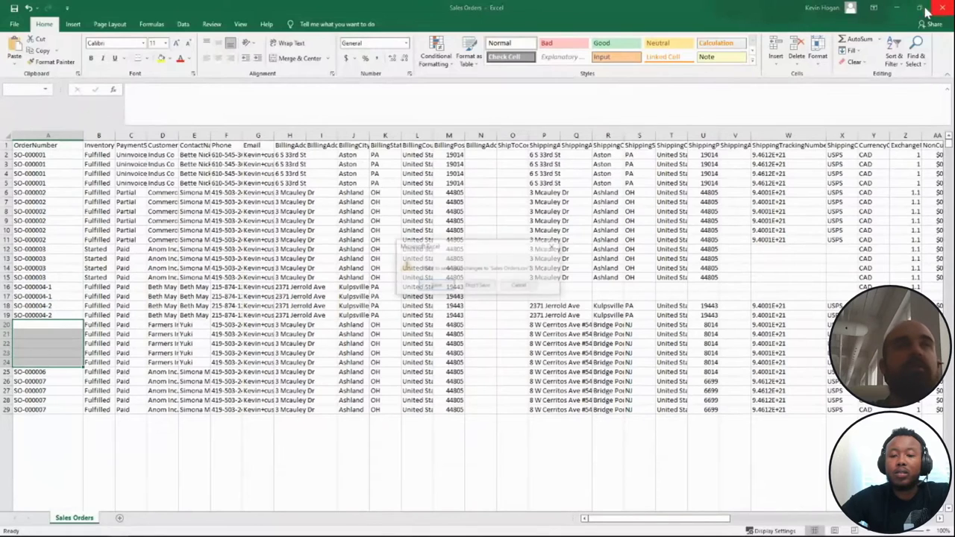
left_click(478, 286)
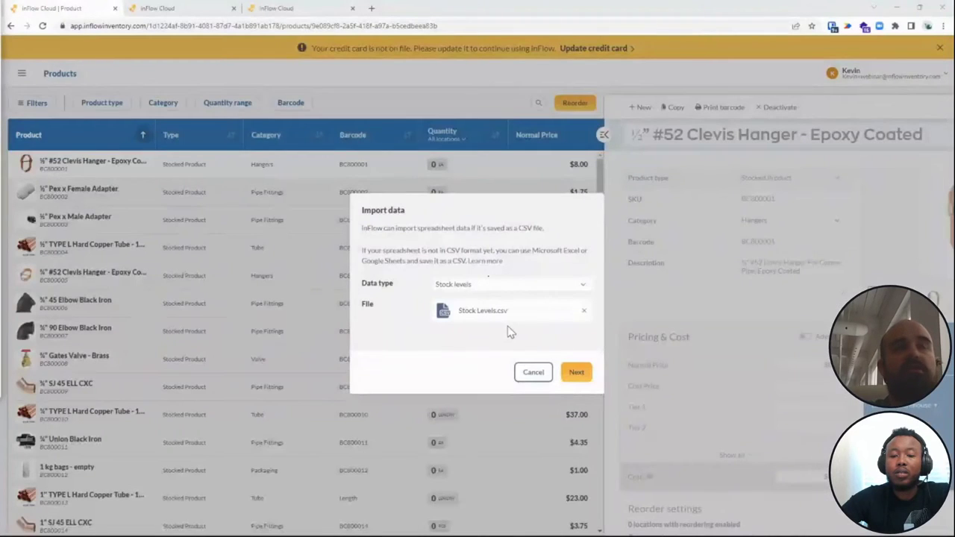
- Set inFlow's import data type to Sales orders, check the field mapping form, and return to the file selection
left_click(540, 285)
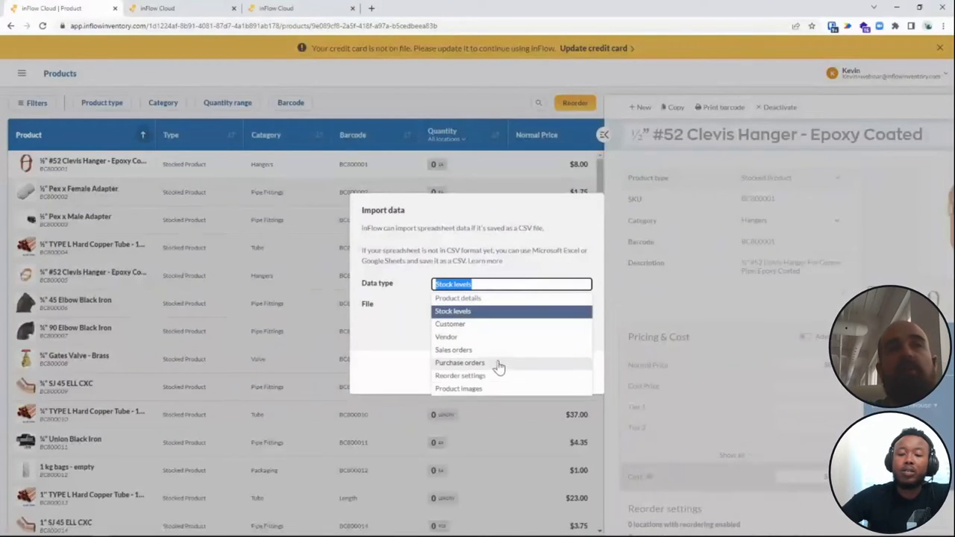
left_click(498, 350)
left_click(575, 371)
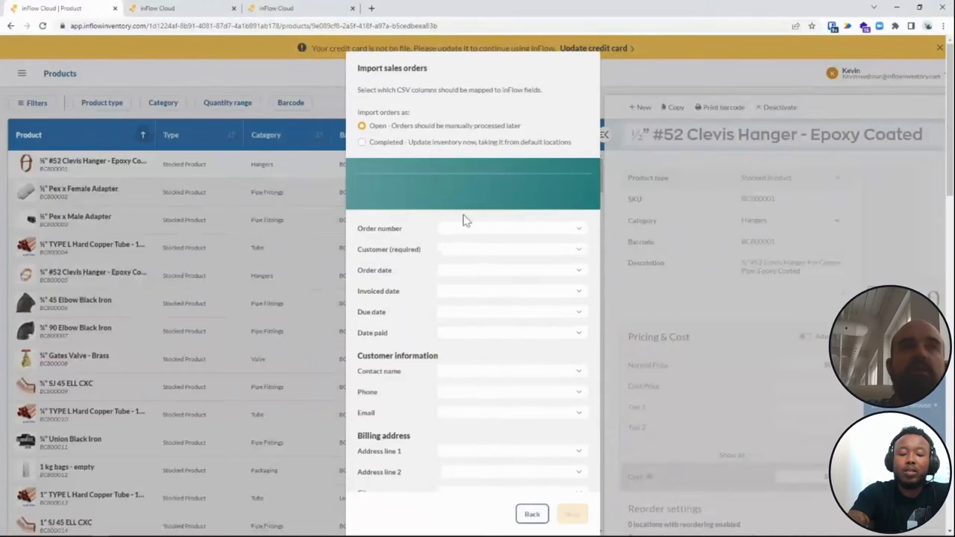
left_click(532, 514)
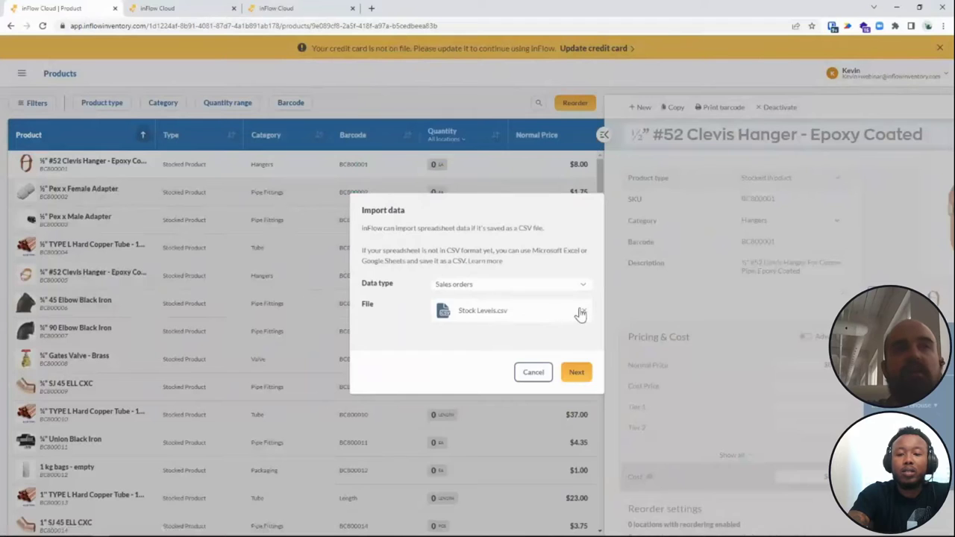
- Replace Stock Levels.csv with the Sales Orders file for the import and continue to the column mapping
left_click(537, 320)
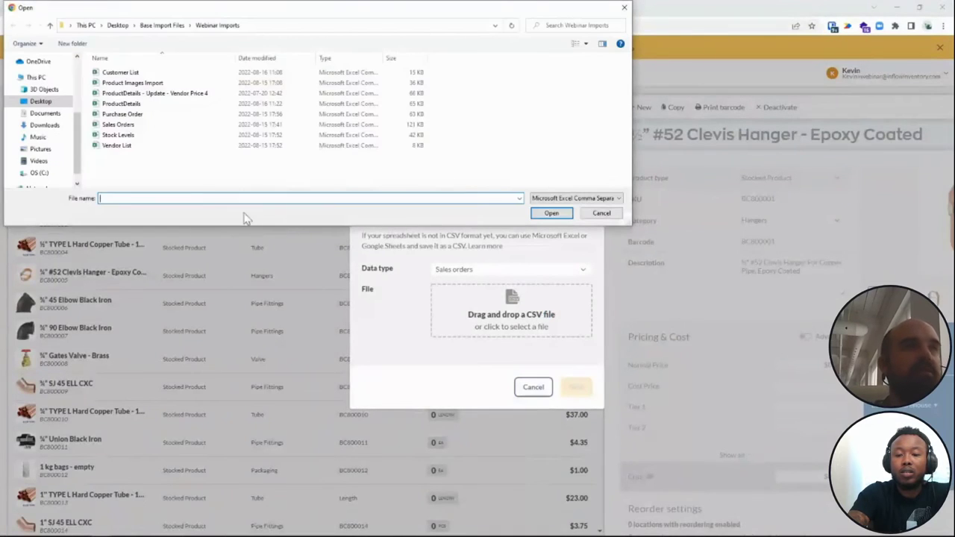
double_click(151, 129)
left_click(575, 370)
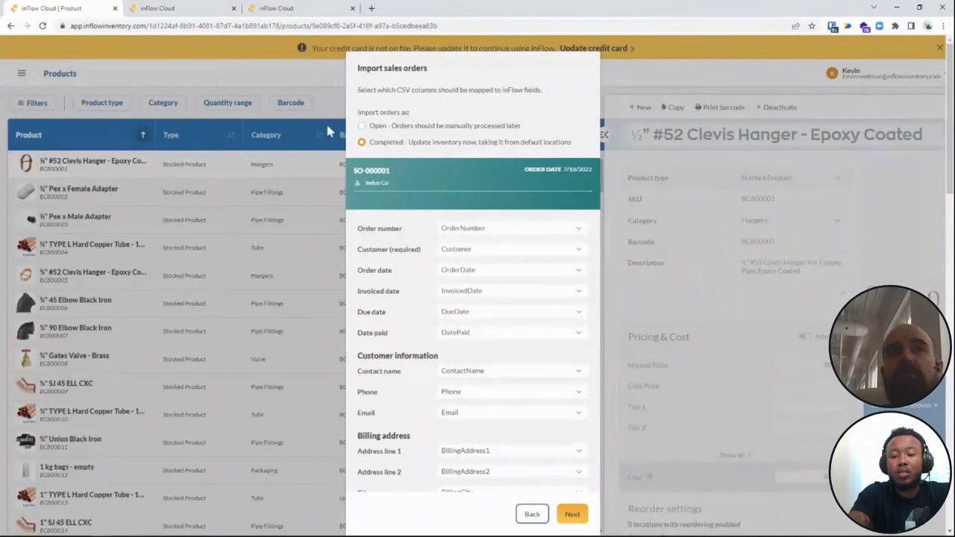
- Check the column mapping through to the custom fields and start importing the sales orders as Completed
scroll(479, 246, "down", 2)
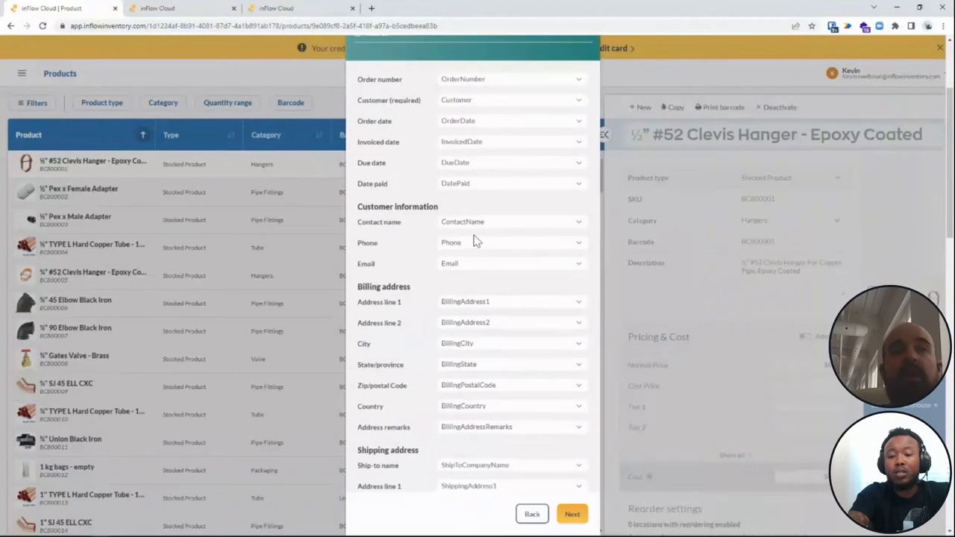
scroll(415, 224, "up", 2)
scroll(476, 270, "down", 4)
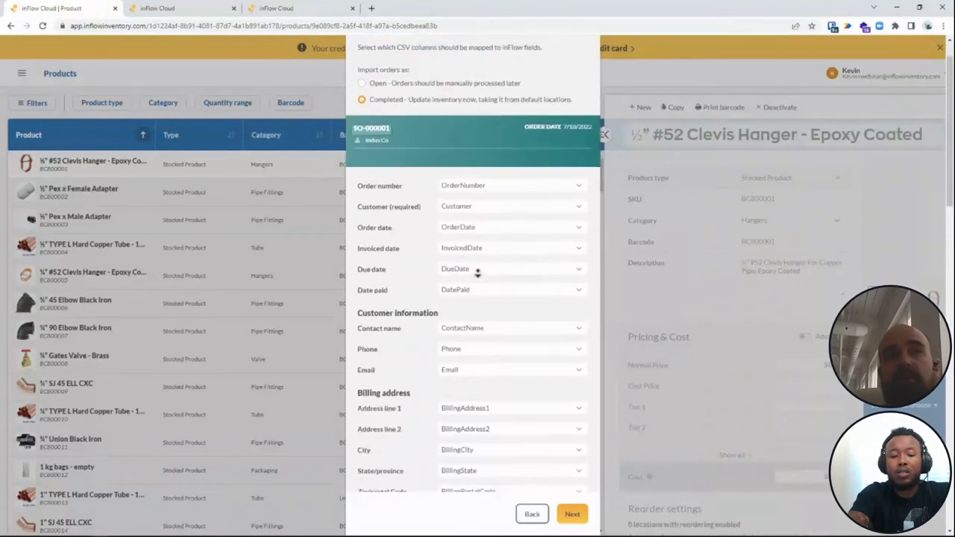
scroll(477, 272, "down", 6)
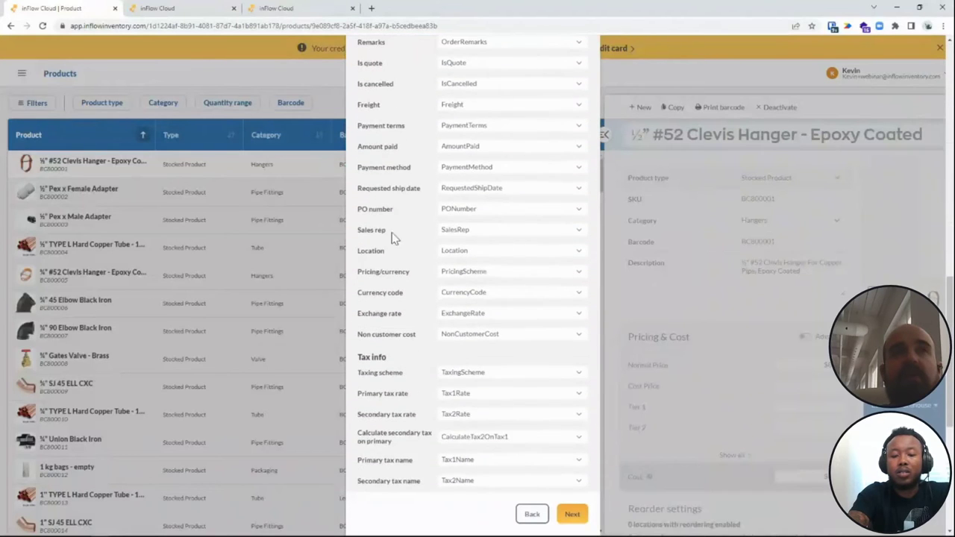
scroll(420, 238, "up", 2)
scroll(403, 224, "down", 6)
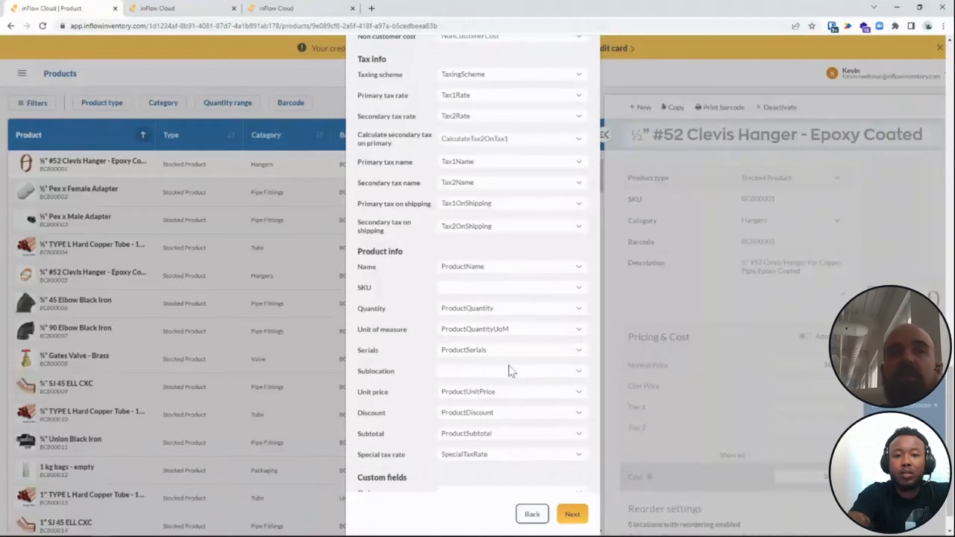
scroll(459, 373, "down", 1)
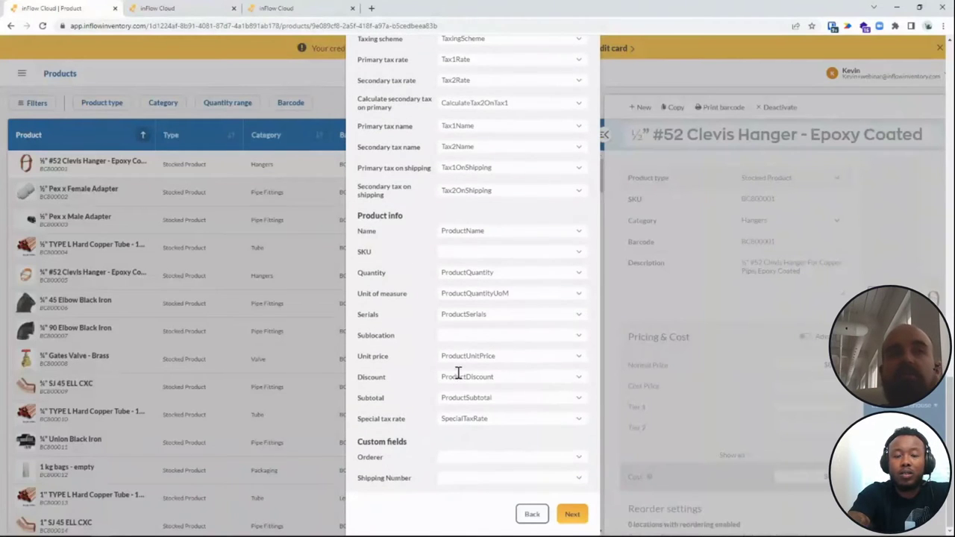
left_click(573, 515)
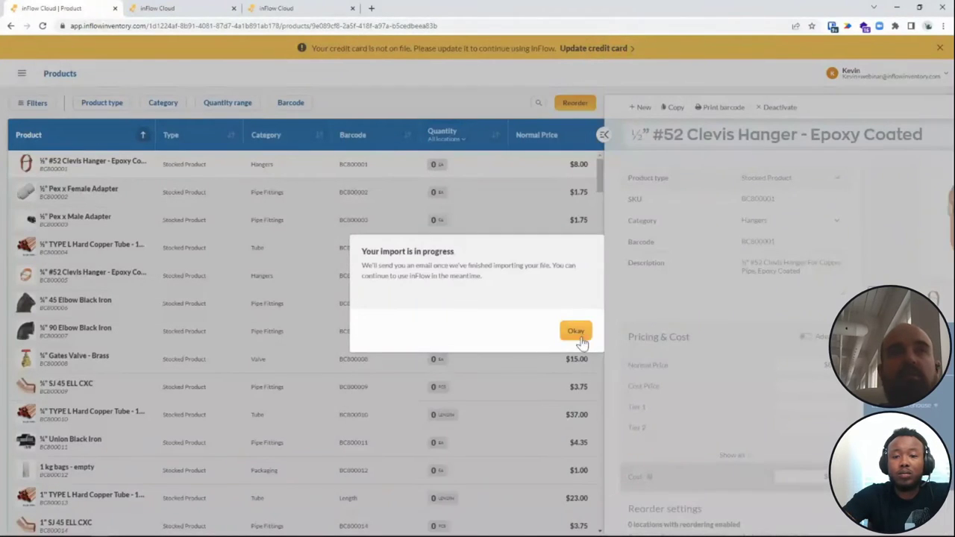
left_click(576, 332)
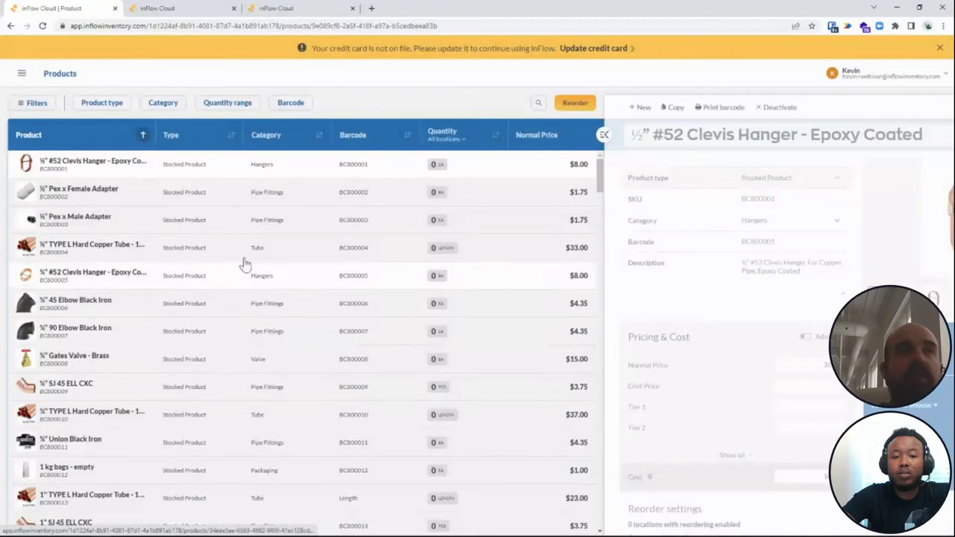
- Go to the homepage and open the sales order list to view the imported orders
left_click(27, 76)
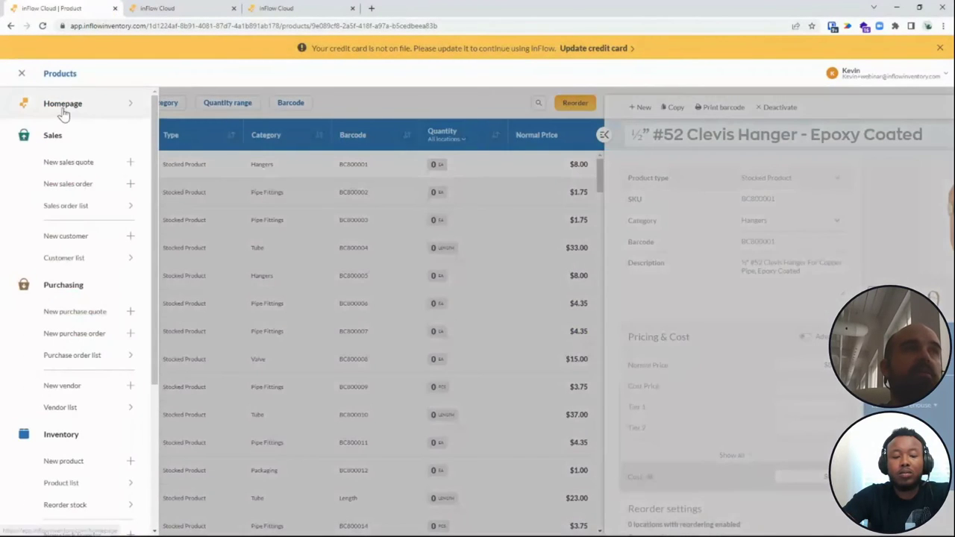
left_click(60, 111)
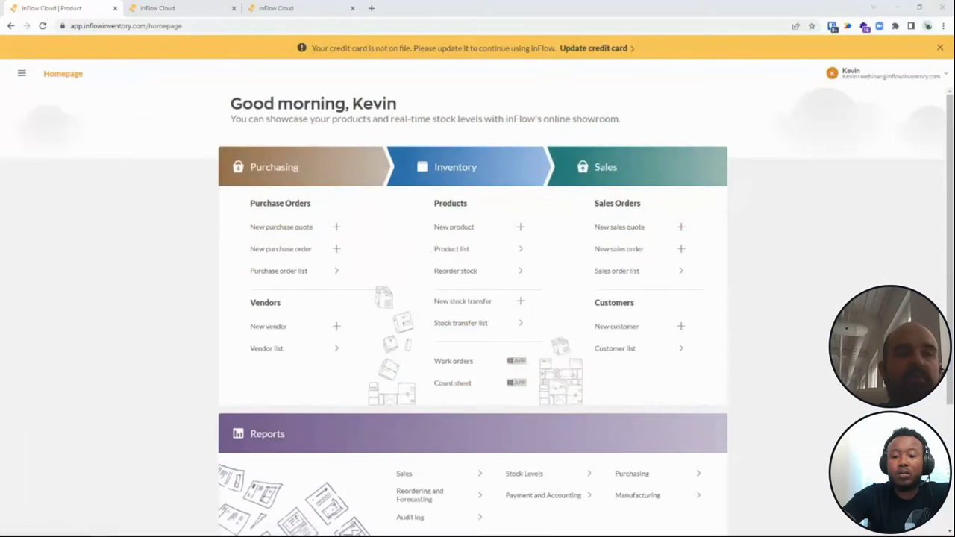
left_click(21, 73)
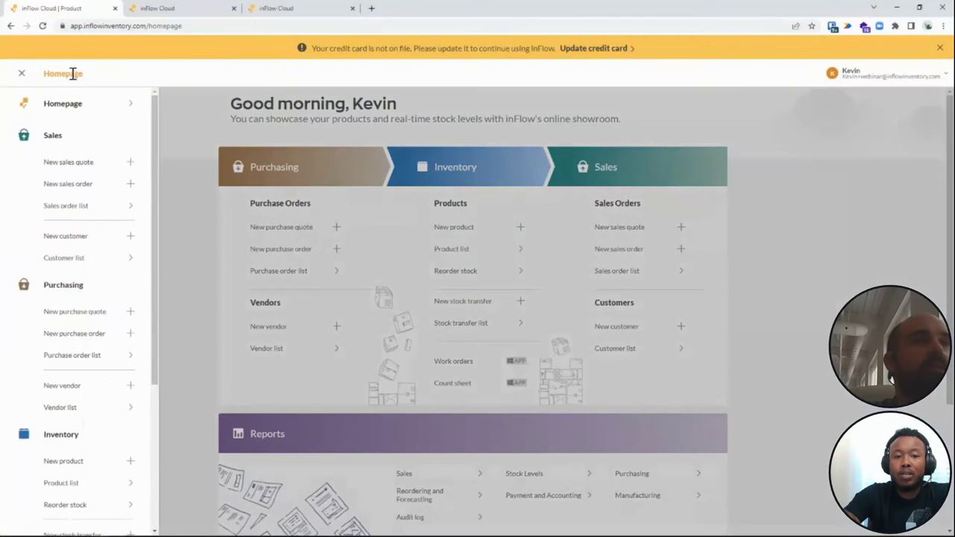
left_click(631, 259)
left_click(632, 254)
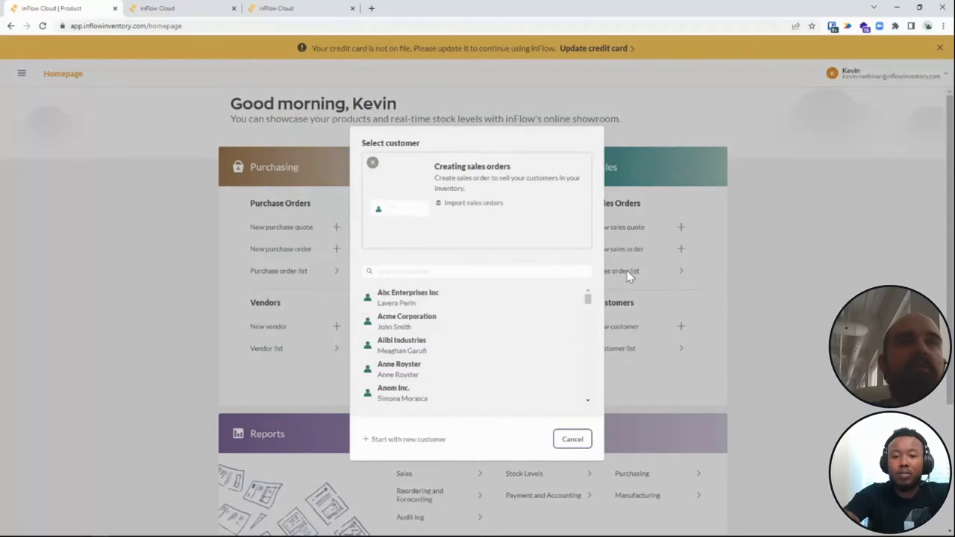
left_click(572, 439)
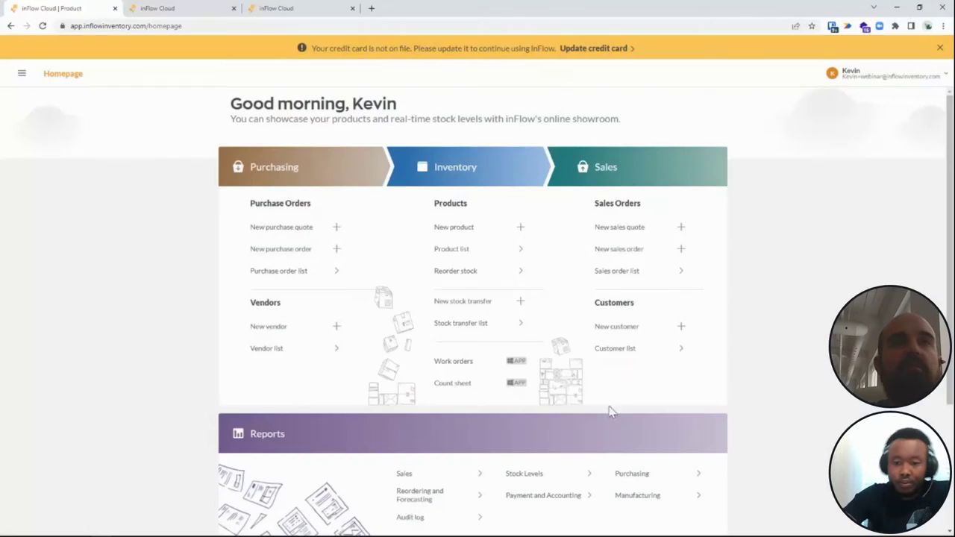
left_click(624, 270)
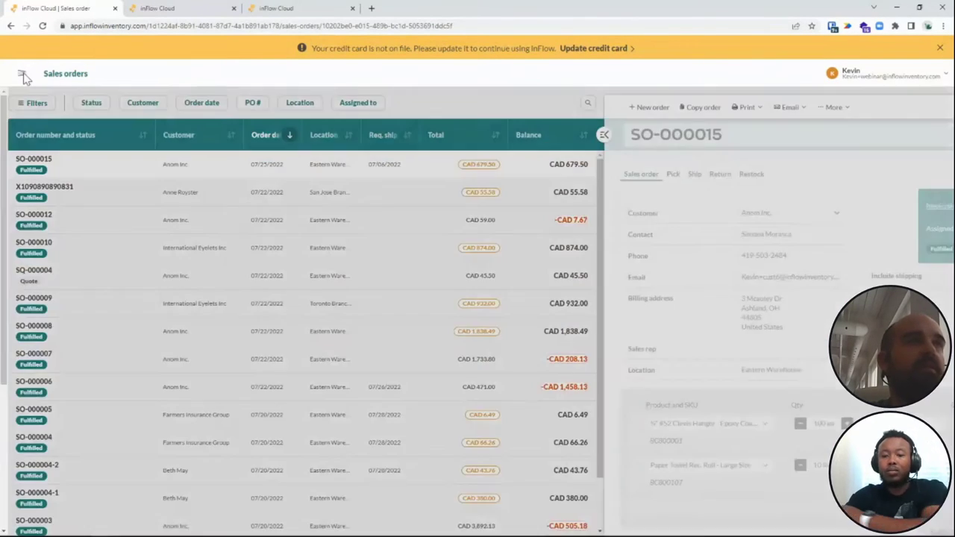
- Open the product list and examine the stock quantities across all locations after the sales order import
left_click(21, 74)
left_click(75, 333)
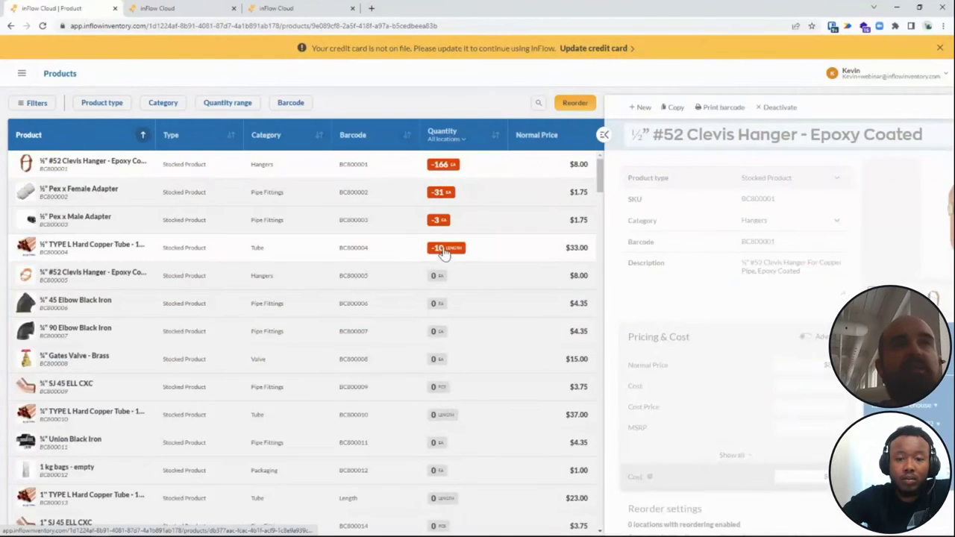
scroll(451, 272, "down", 3)
scroll(454, 276, "down", 12)
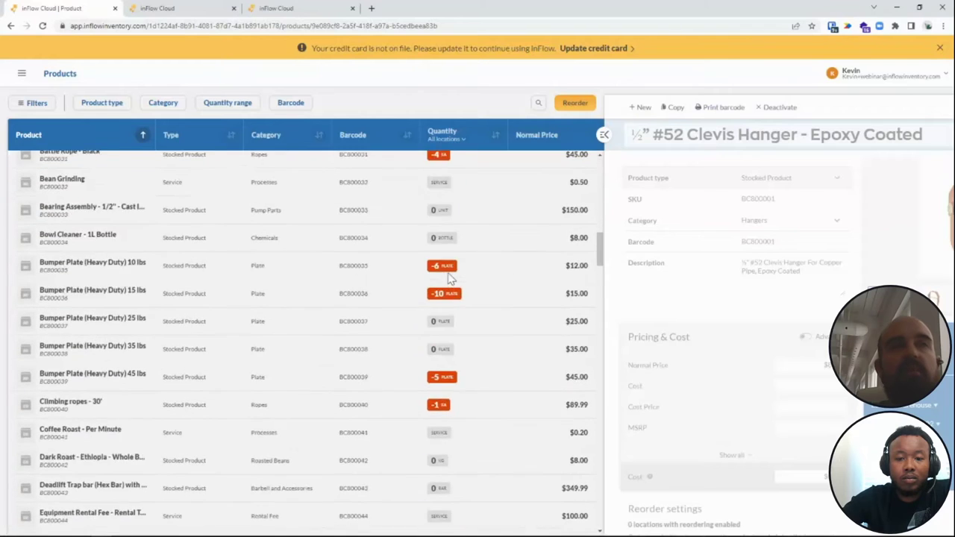
scroll(451, 278, "down", 1)
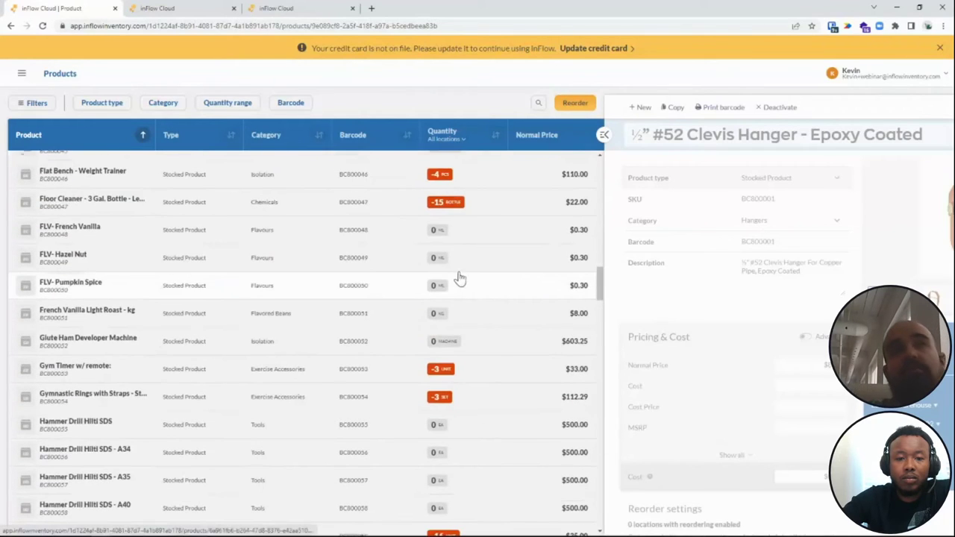
scroll(532, 238, "up", 1)
scroll(458, 279, "down", 2)
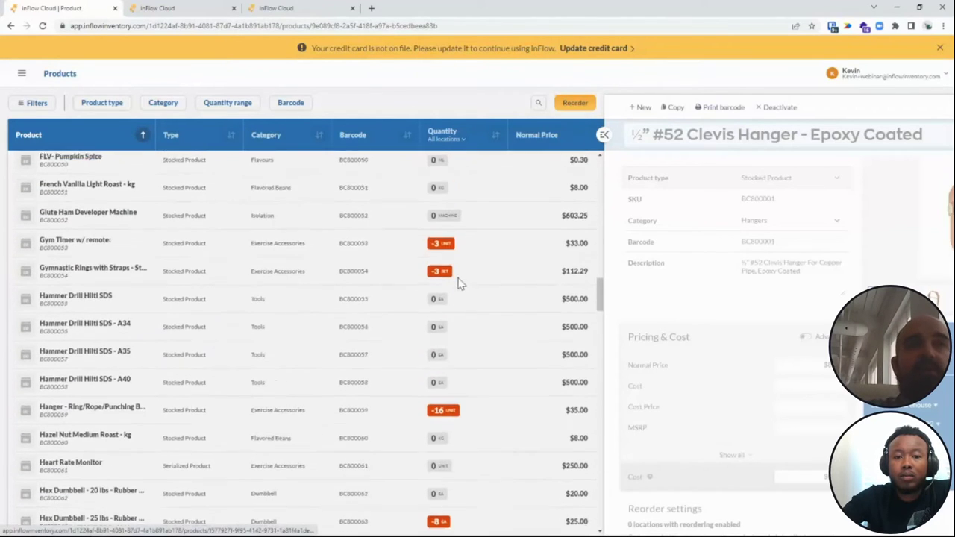
scroll(451, 335, "up", 4)
scroll(454, 332, "up", 13)
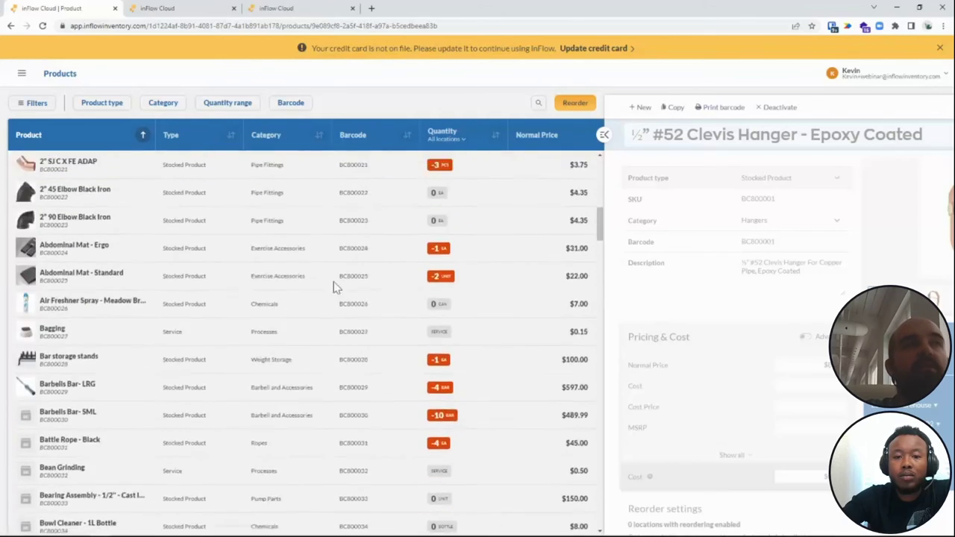
- Open the data import and set its data type to Purchase orders
left_click(22, 74)
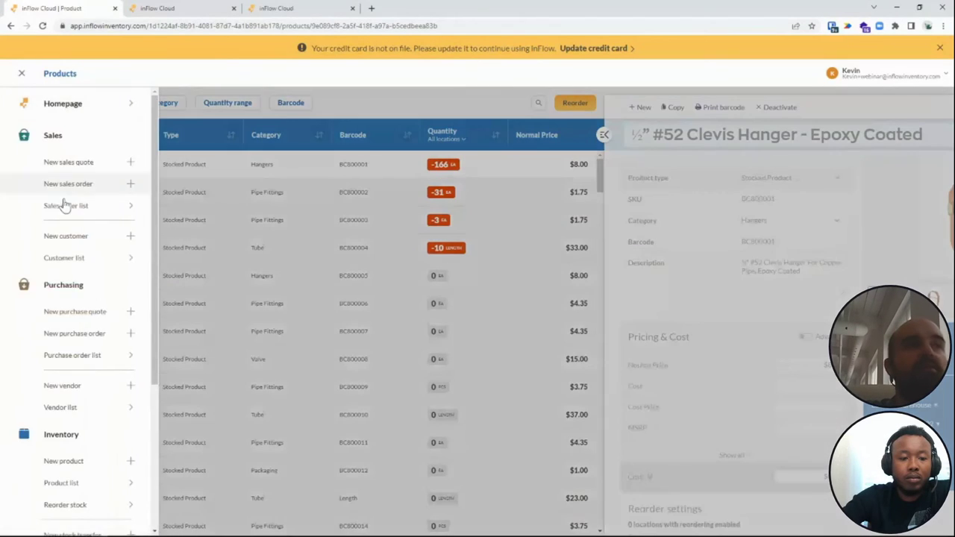
scroll(70, 204, "down", 5)
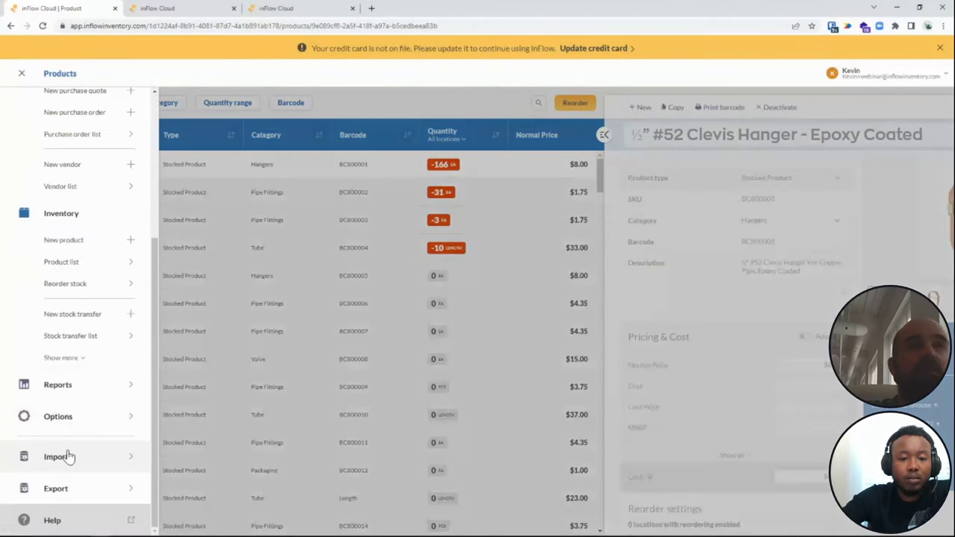
left_click(66, 456)
left_click(450, 247)
left_click(498, 326)
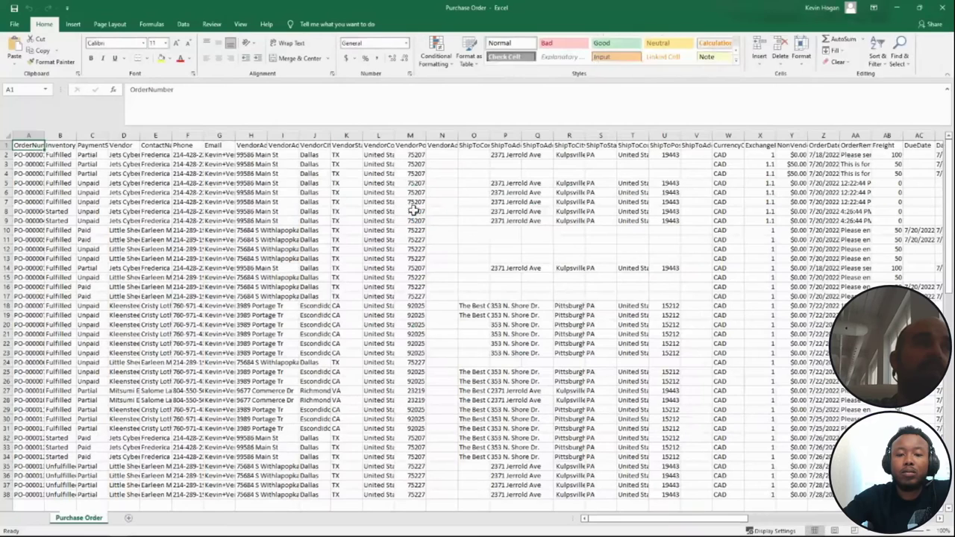
- Switch to Excel's Purchase Order sheet, widen and examine the InventoryStatus and PaymentStatus columns, and close the workbook without saving
double_click(75, 135)
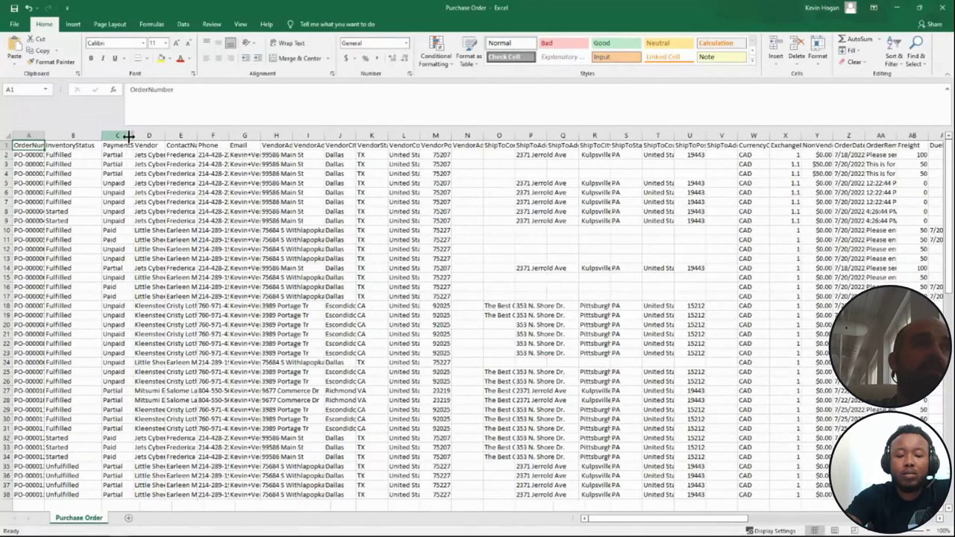
double_click(134, 135)
left_click(74, 154)
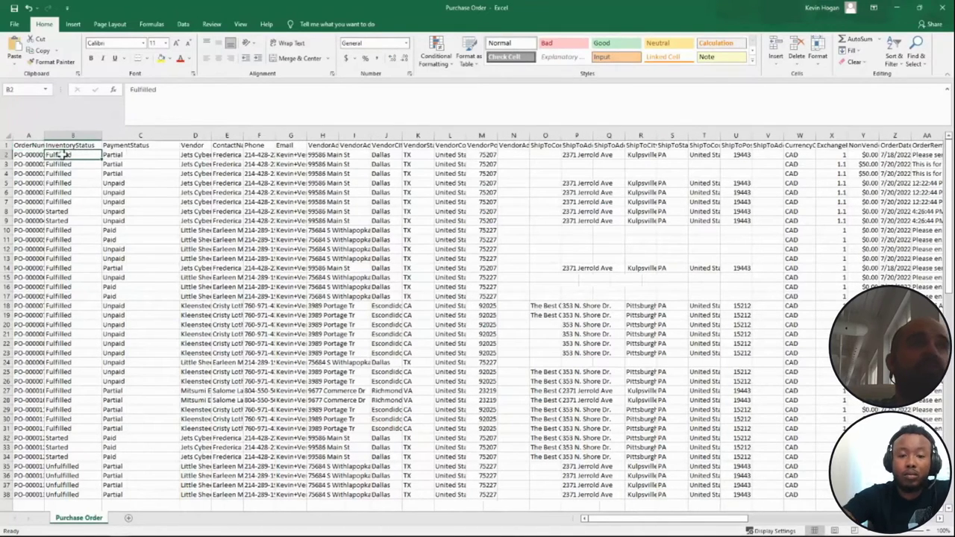
left_click(64, 213)
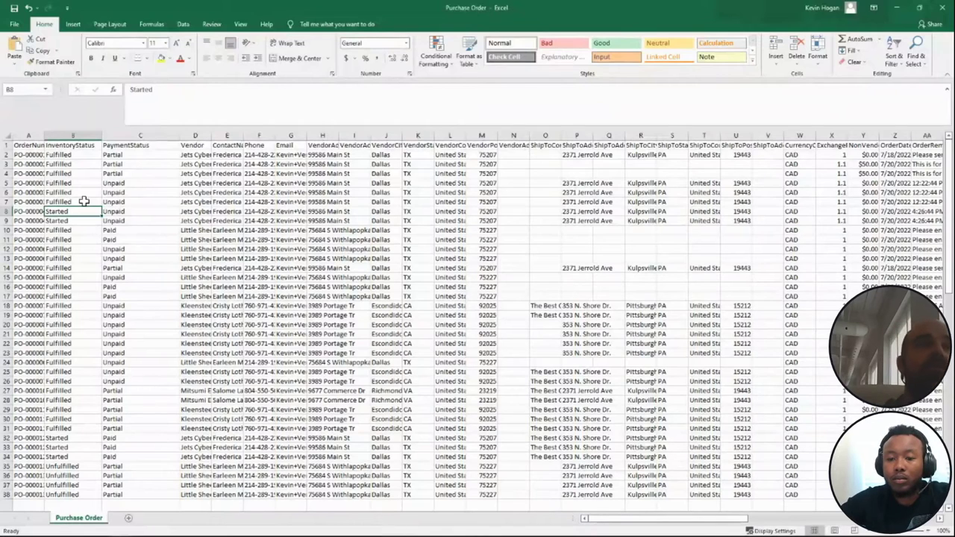
left_click(944, 10)
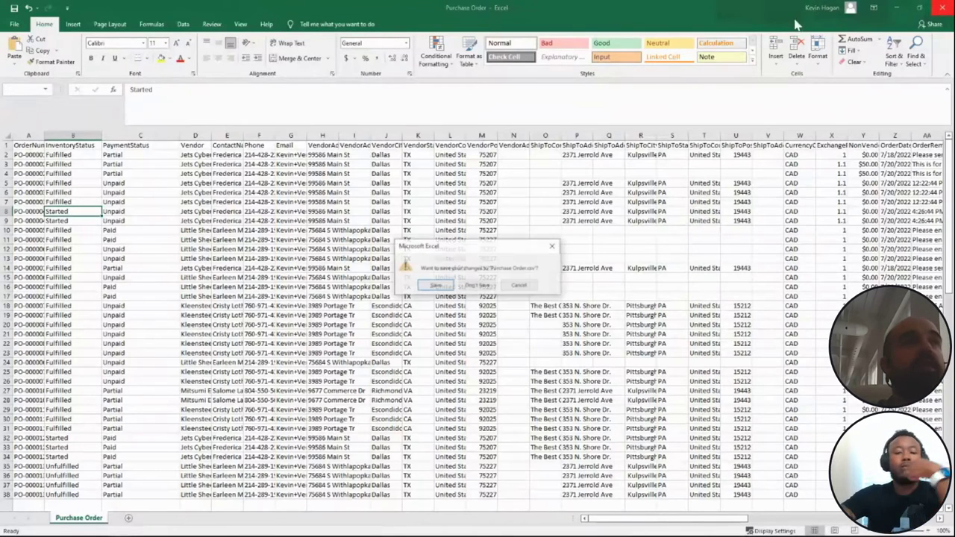
left_click(483, 288)
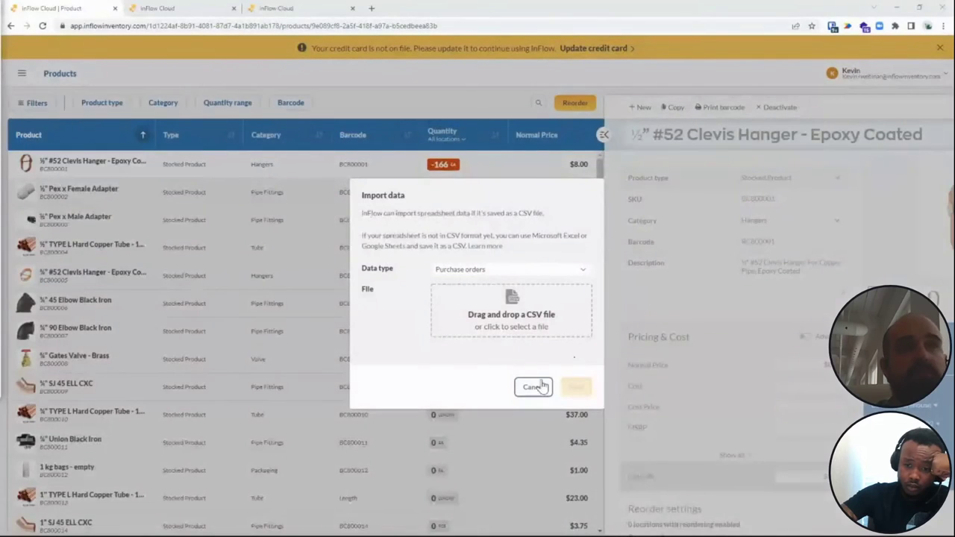
- Select the Purchase Order file for inFlow's purchase orders import and continue to the column mapping
left_click(534, 341)
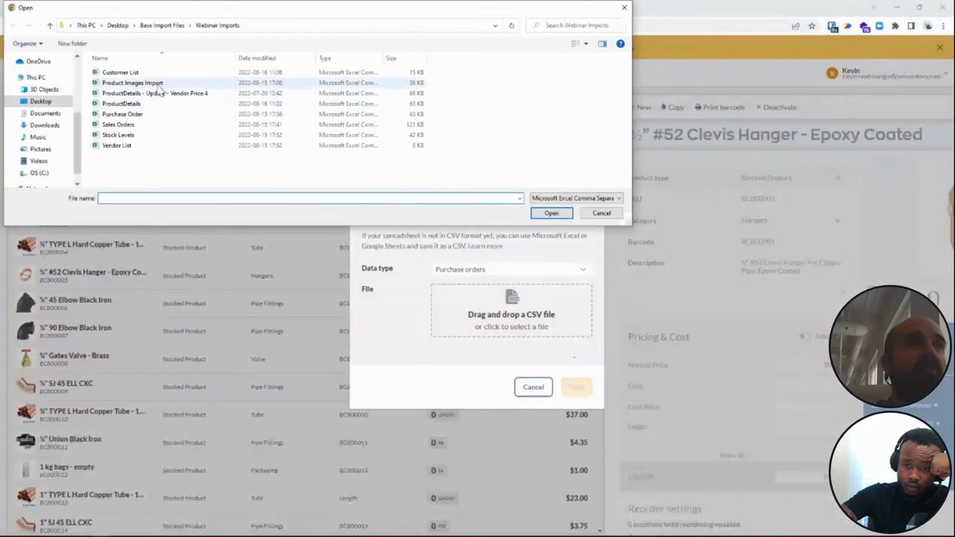
double_click(150, 114)
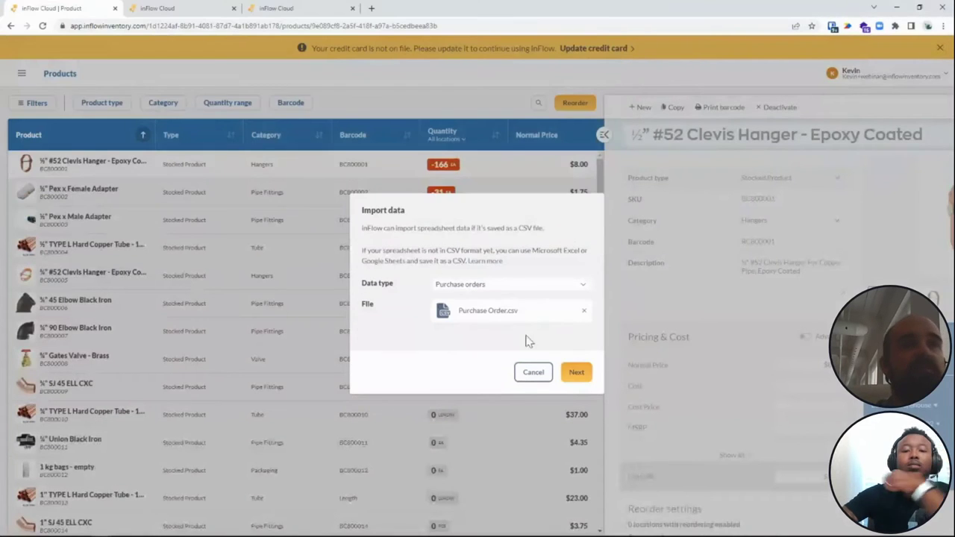
left_click(576, 371)
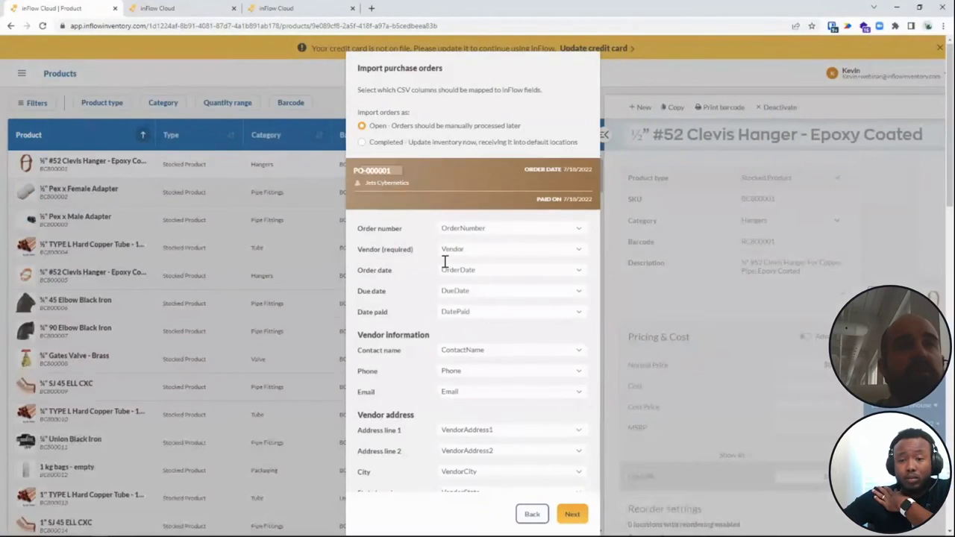
- Check the purchase order field mapping and start importing the orders as Open
scroll(443, 260, "down", 10)
scroll(510, 381, "down", 3)
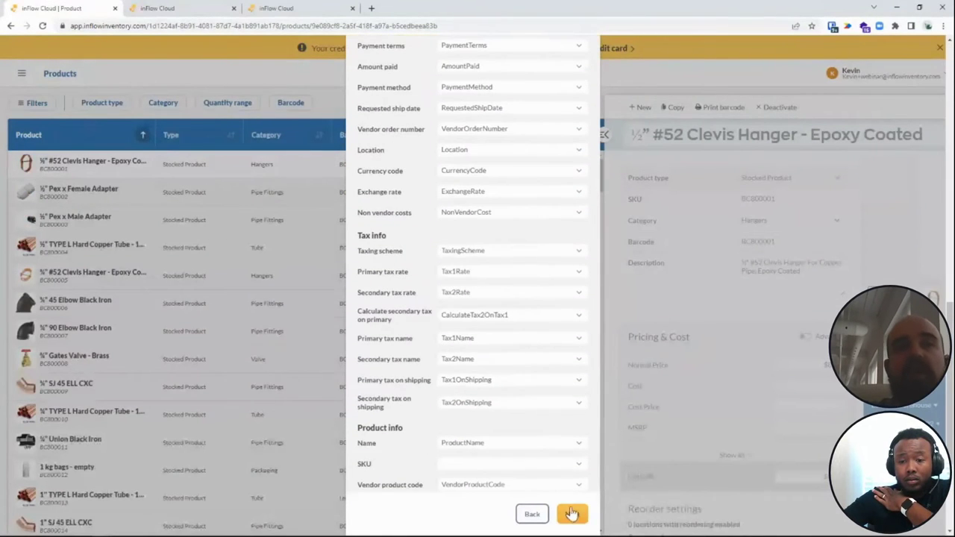
left_click(571, 514)
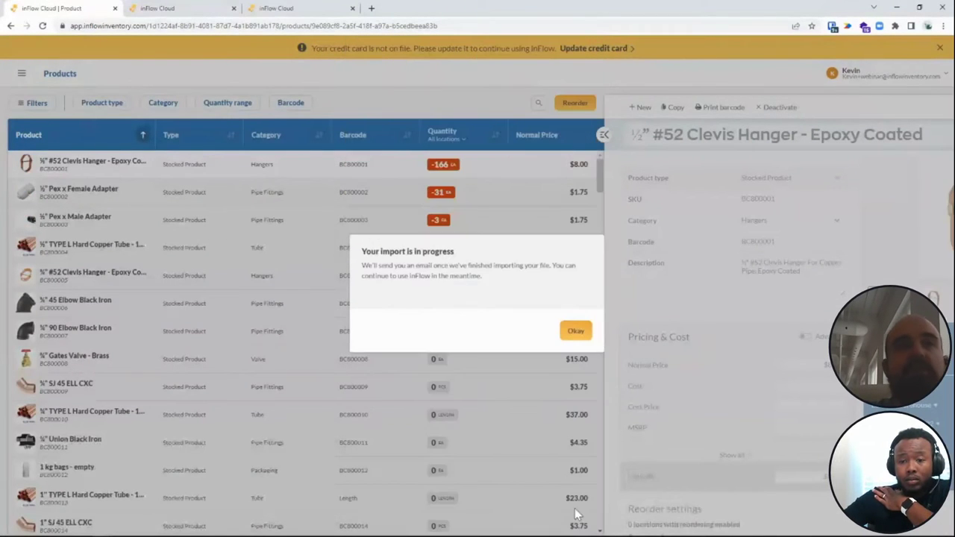
left_click(575, 330)
- Go to the purchase order list from the homepage, look through it and open the Kleensteel order totalling CAD 1,954.27
left_click(22, 73)
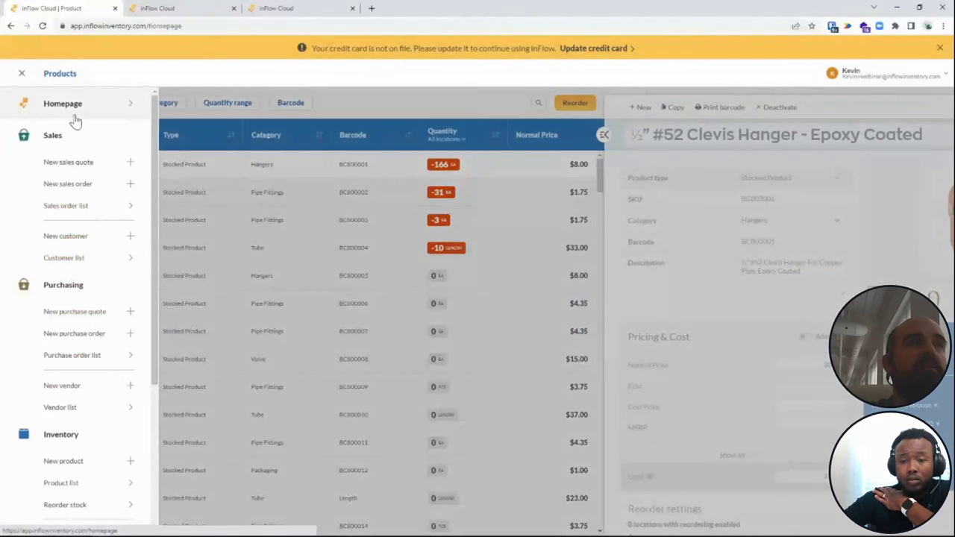
left_click(70, 112)
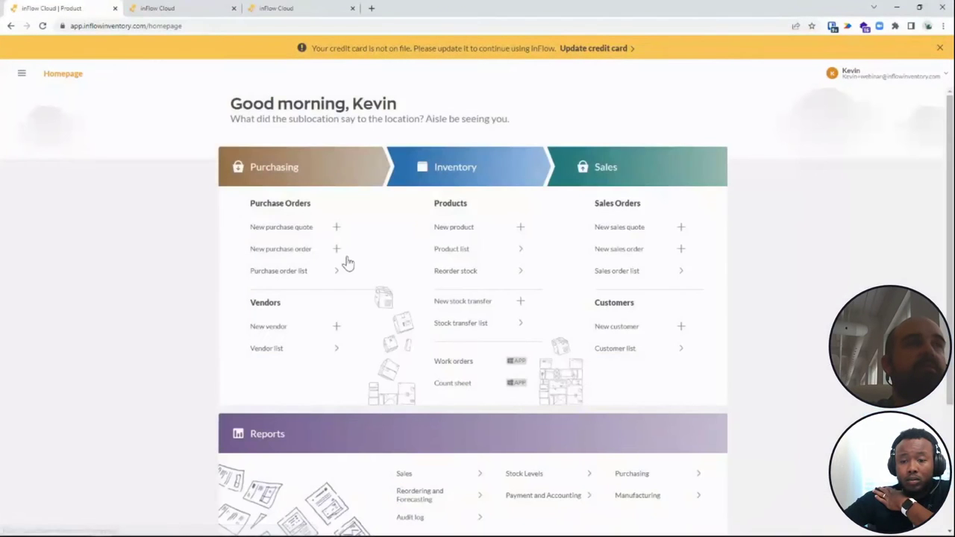
left_click(296, 271)
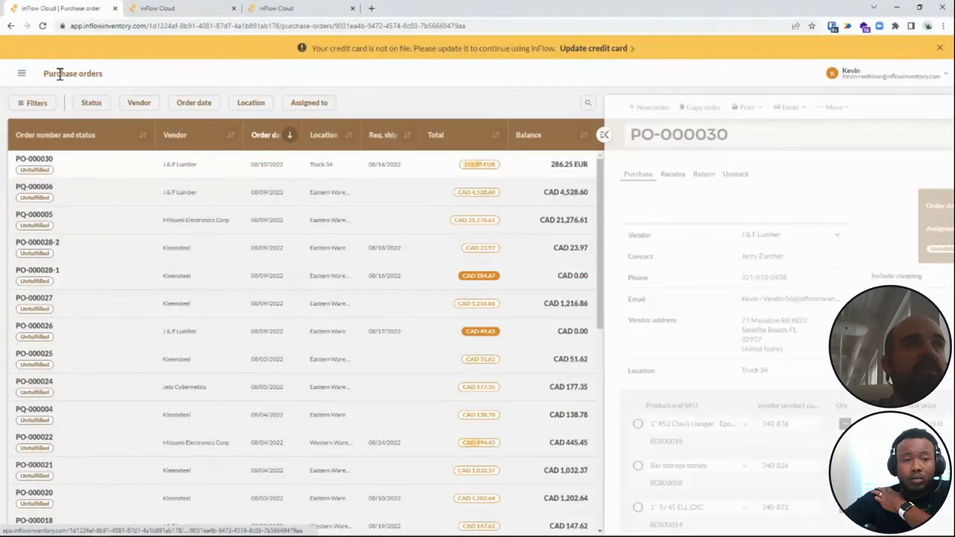
scroll(68, 196, "down", 5)
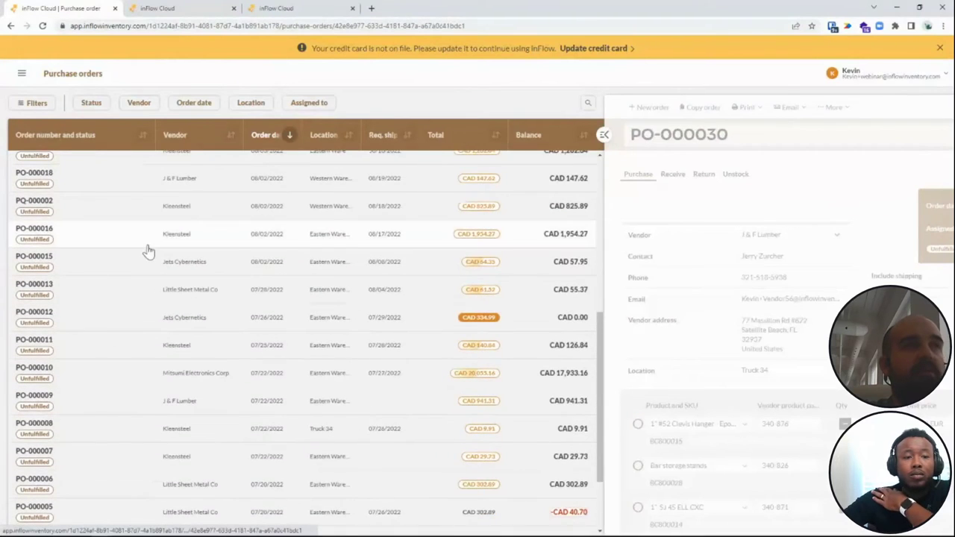
left_click(147, 244)
middle_click(79, 224)
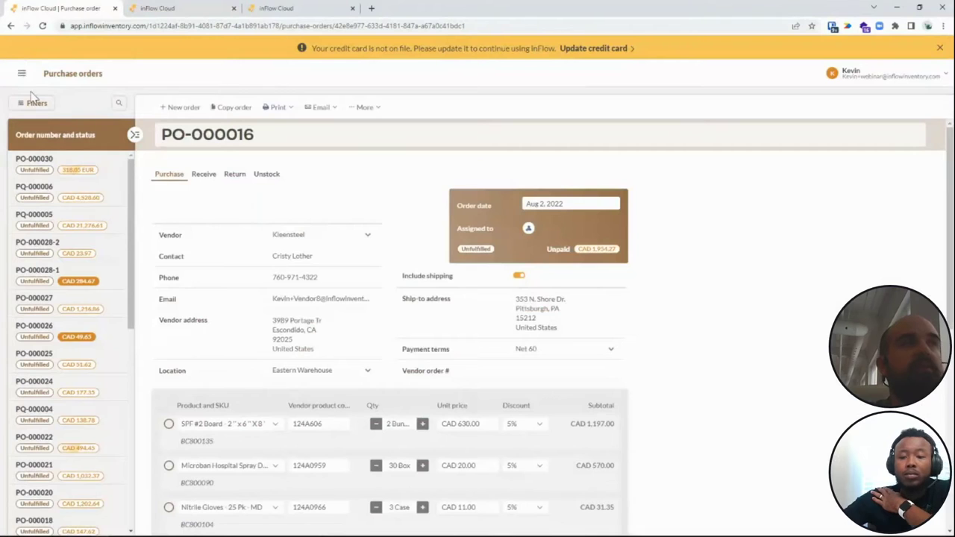
- Start a new data import of type Purchase orders with the Purchase Order CSV file and continue to the column mapping
left_click(22, 73)
scroll(91, 239, "down", 3)
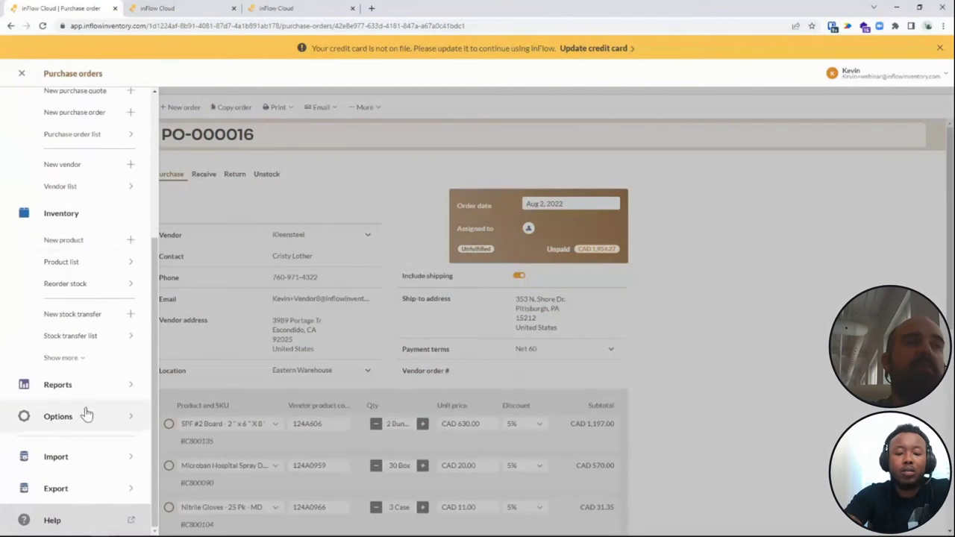
left_click(88, 464)
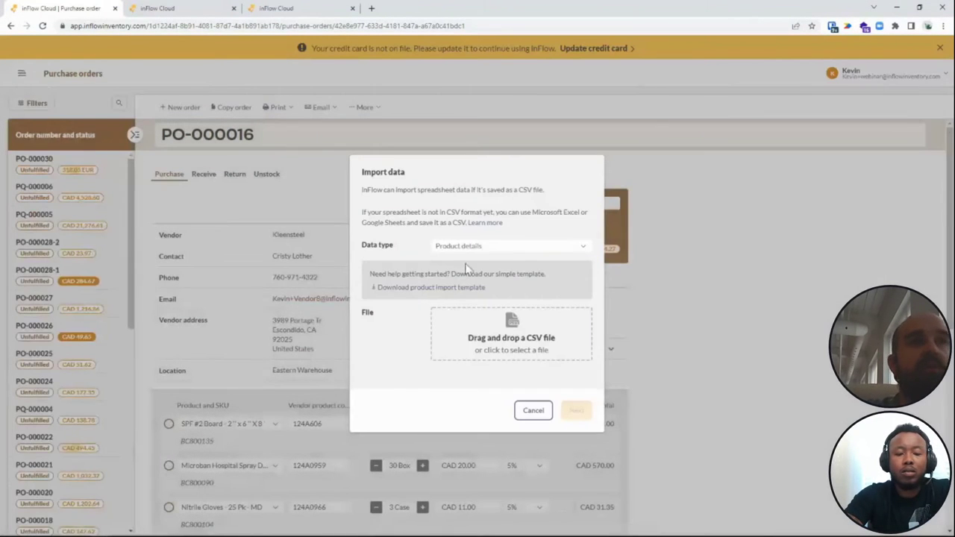
left_click(492, 249)
left_click(492, 327)
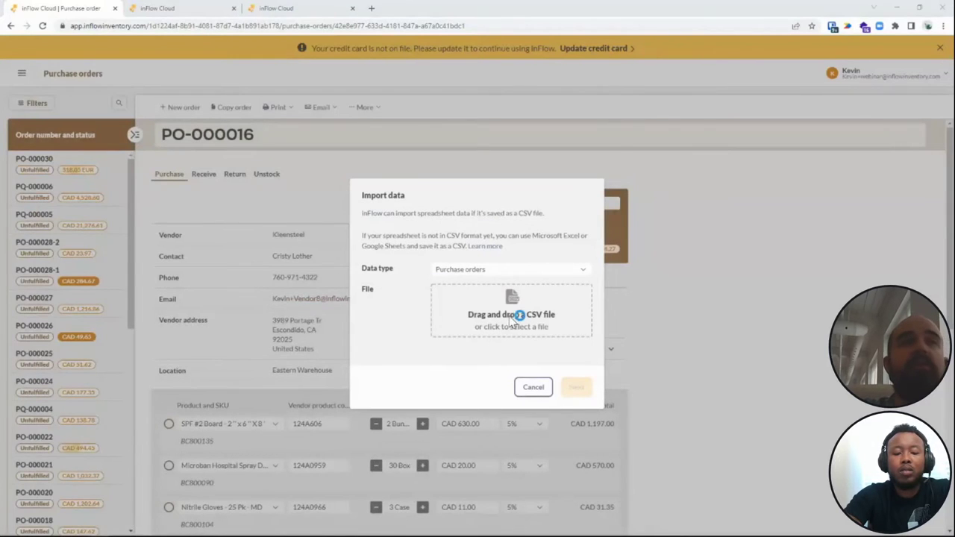
left_click(511, 320)
double_click(177, 118)
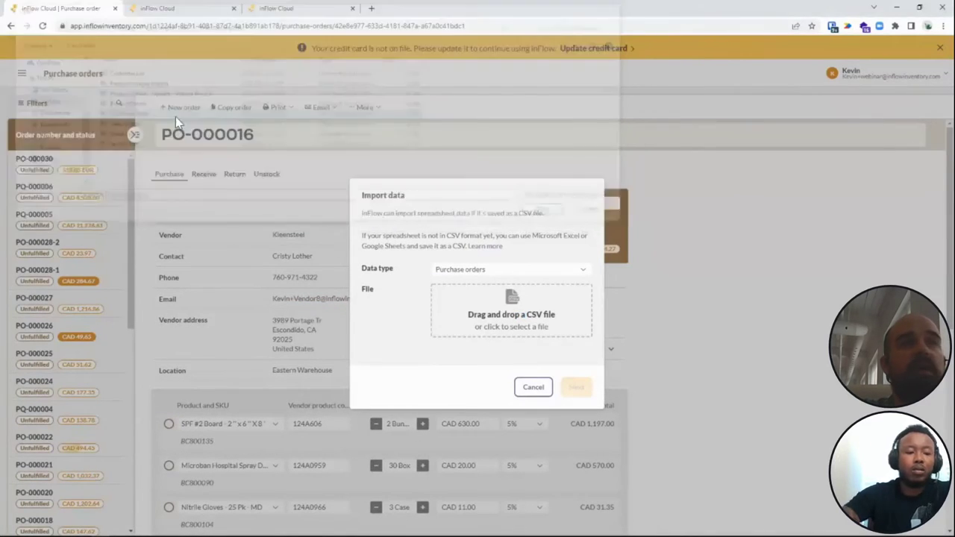
left_click(572, 370)
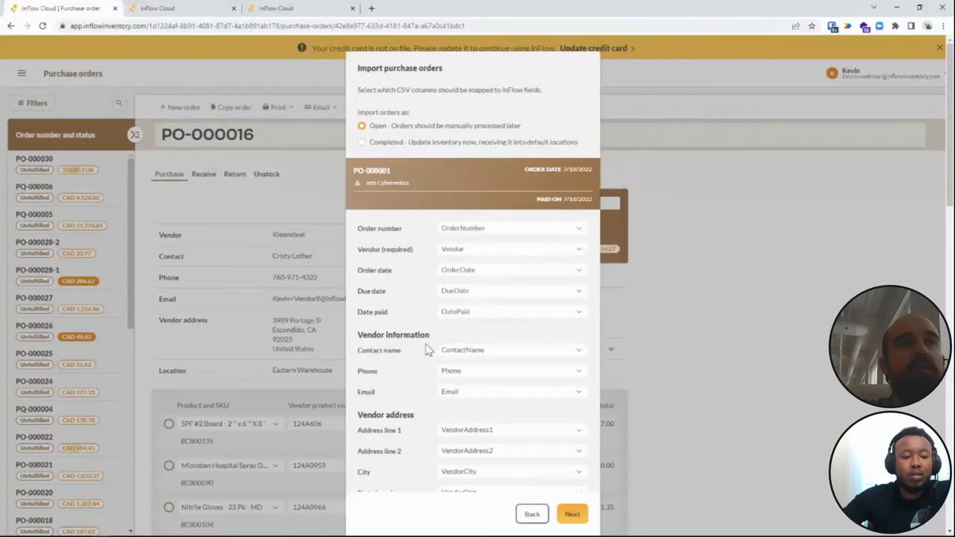
- Set the purchase orders to import as Completed, start the import and dismiss the progress notice
left_click(361, 142)
scroll(561, 369, "down", 5)
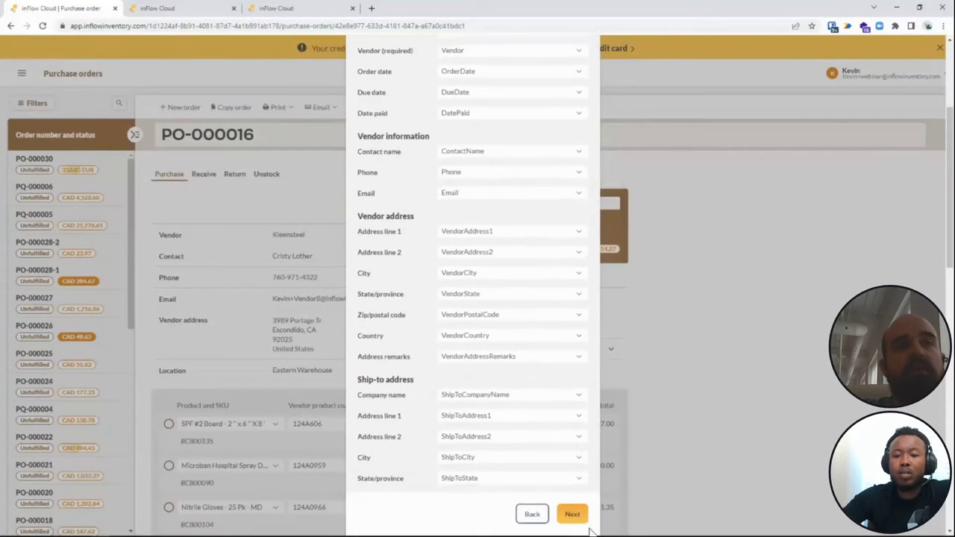
left_click(572, 514)
left_click(576, 332)
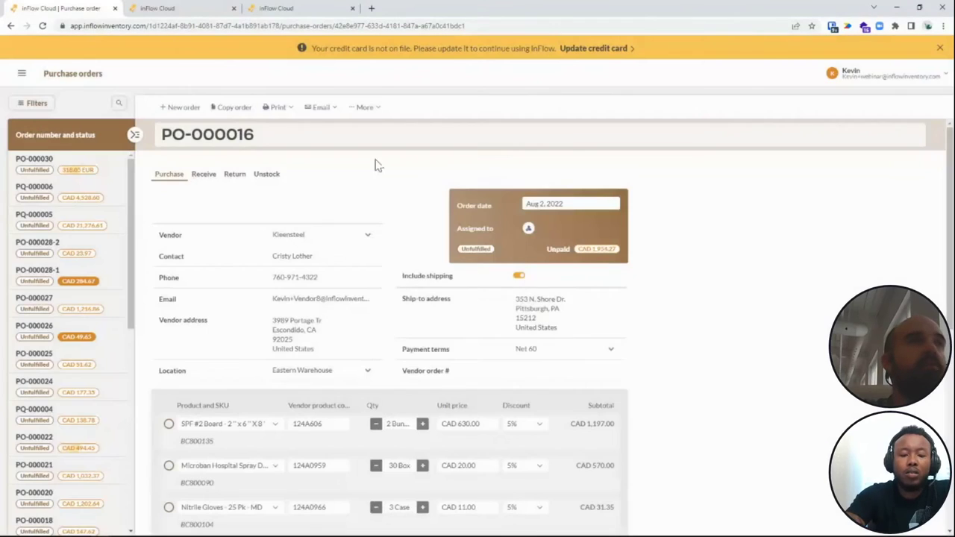
- View the sales order list, switch to the purchase order list and look through its order statuses
left_click(23, 71)
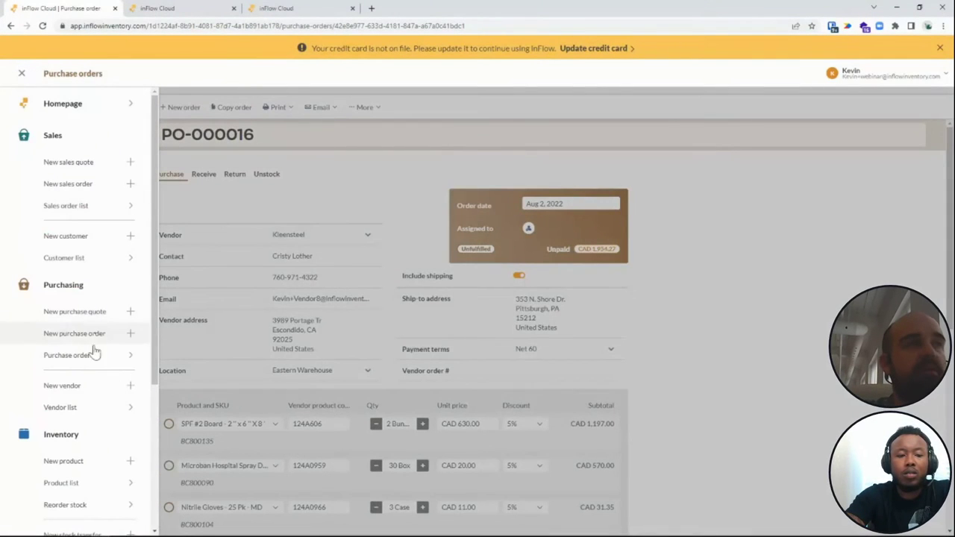
left_click(70, 206)
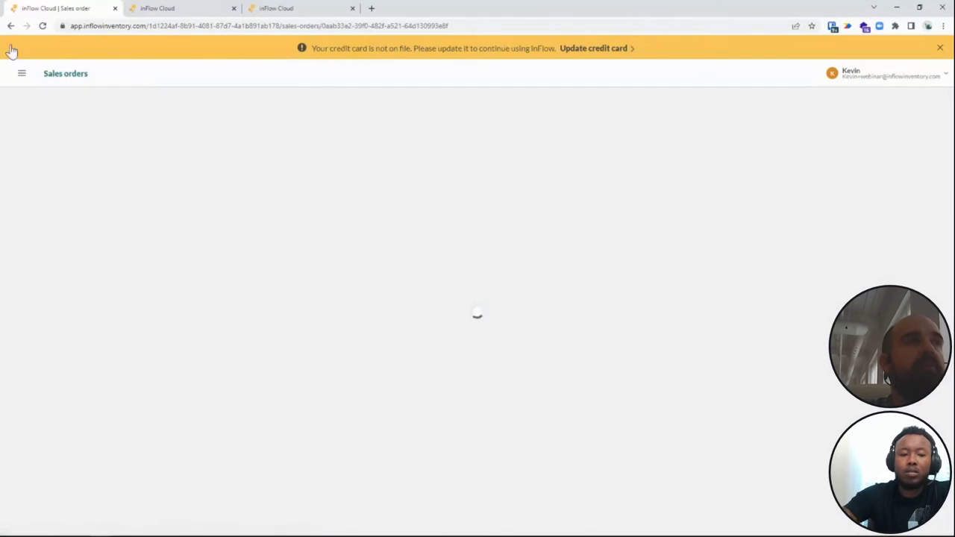
left_click(21, 73)
scroll(67, 298, "down", 1)
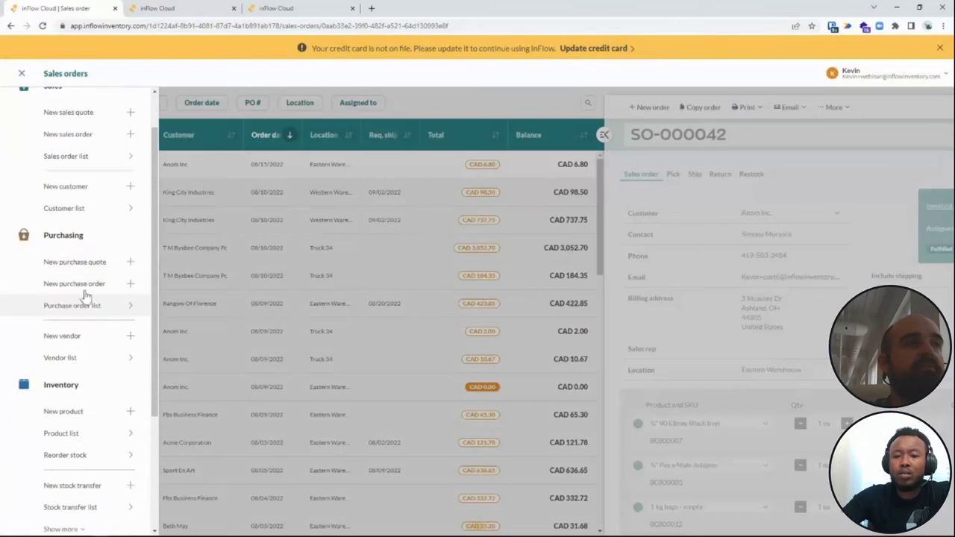
left_click(71, 306)
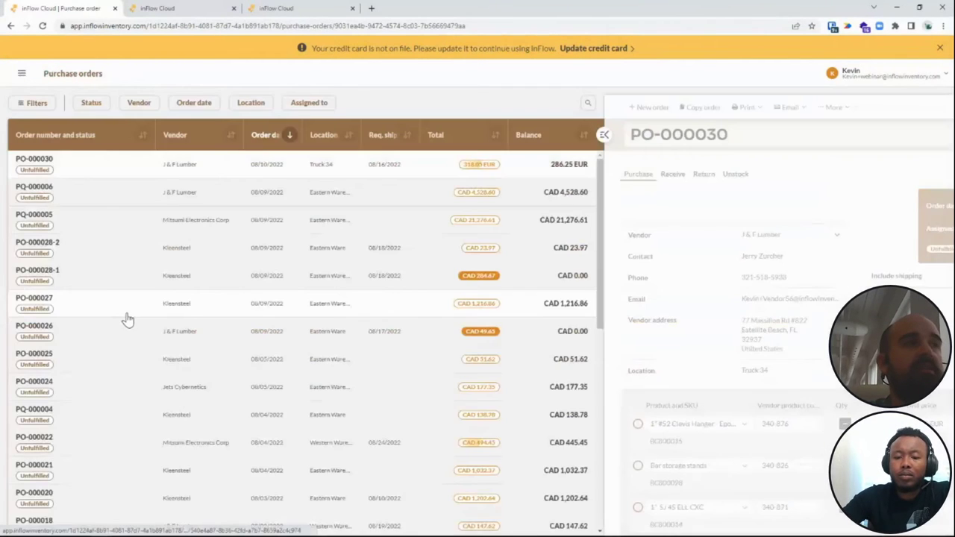
scroll(129, 313, "down", 5)
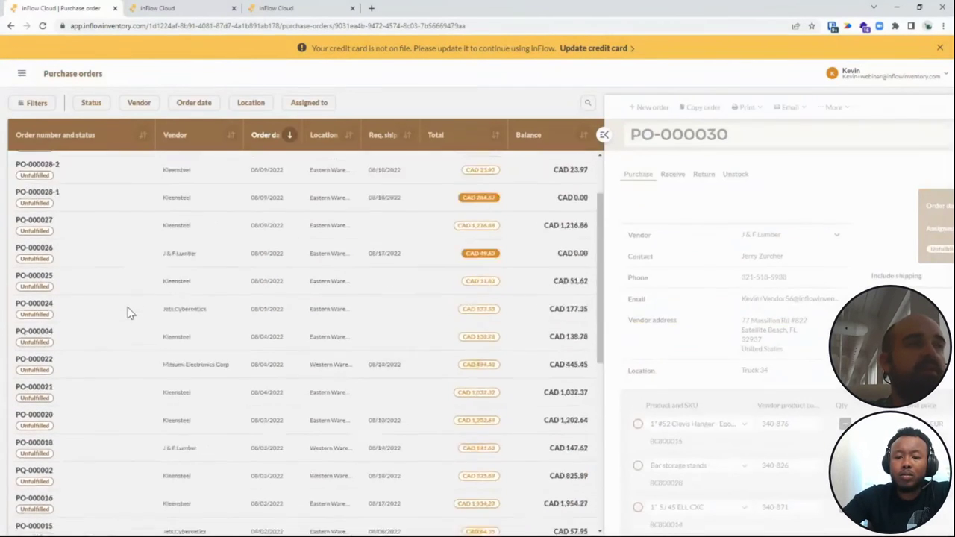
scroll(128, 313, "up", 6)
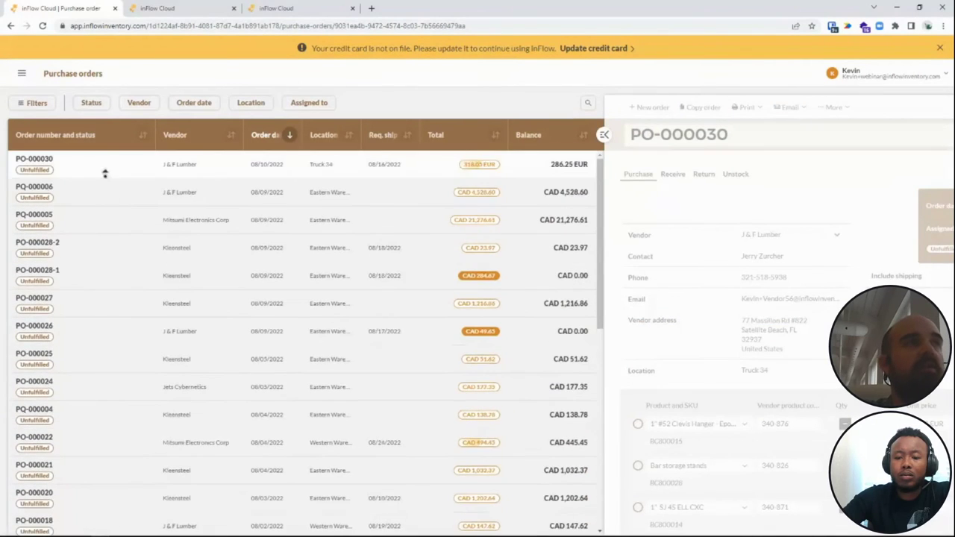
- Return to the homepage, reopen the purchase order list and check the orders again from start to end
left_click(21, 75)
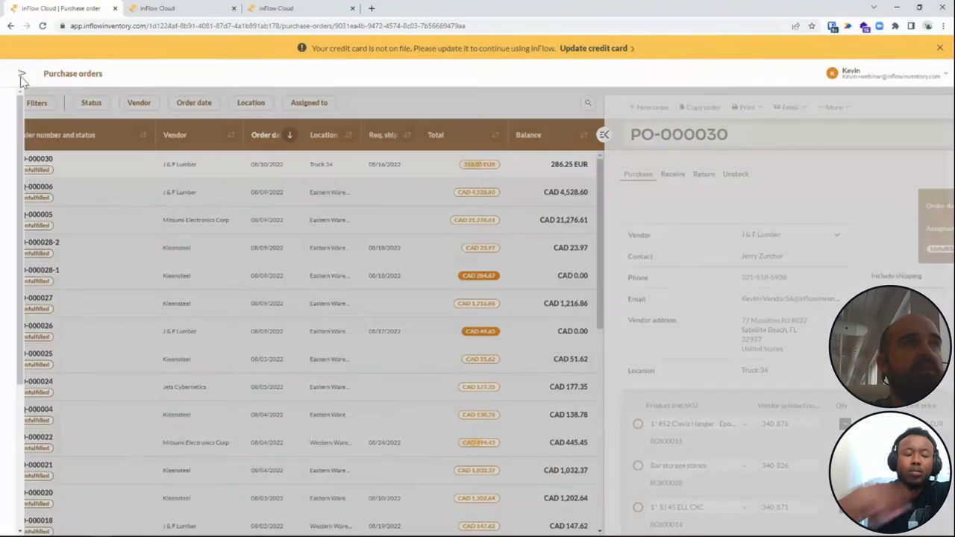
left_click(33, 103)
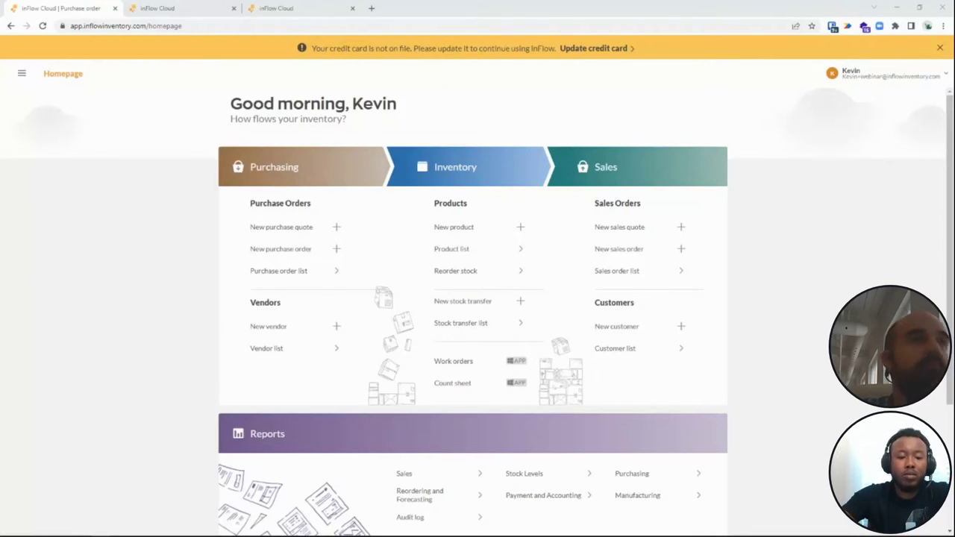
left_click(22, 75)
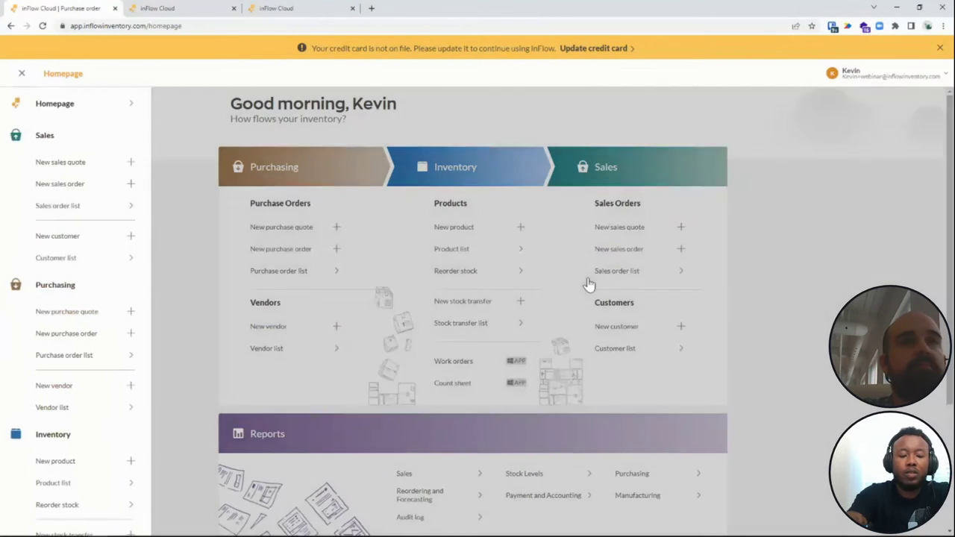
left_click(588, 284)
left_click(273, 271)
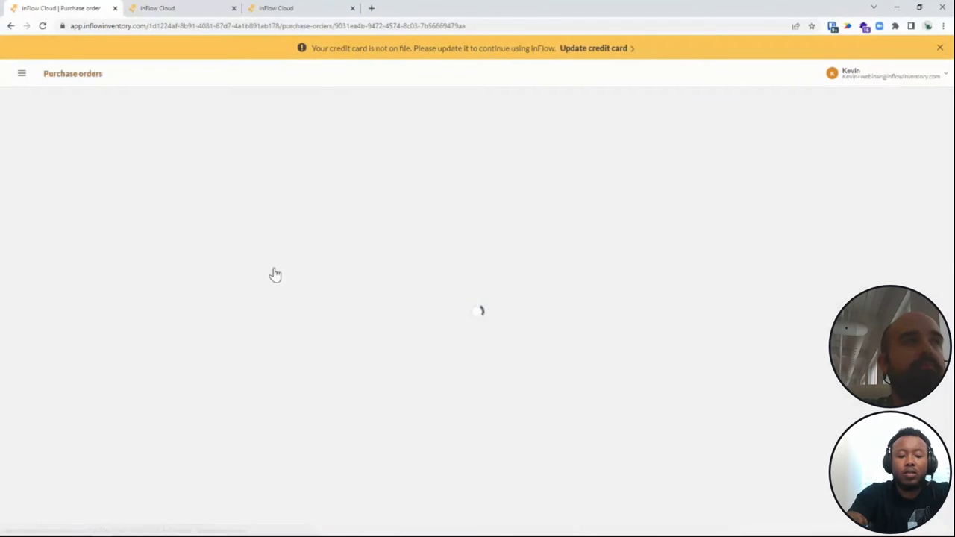
scroll(272, 274, "down", 10)
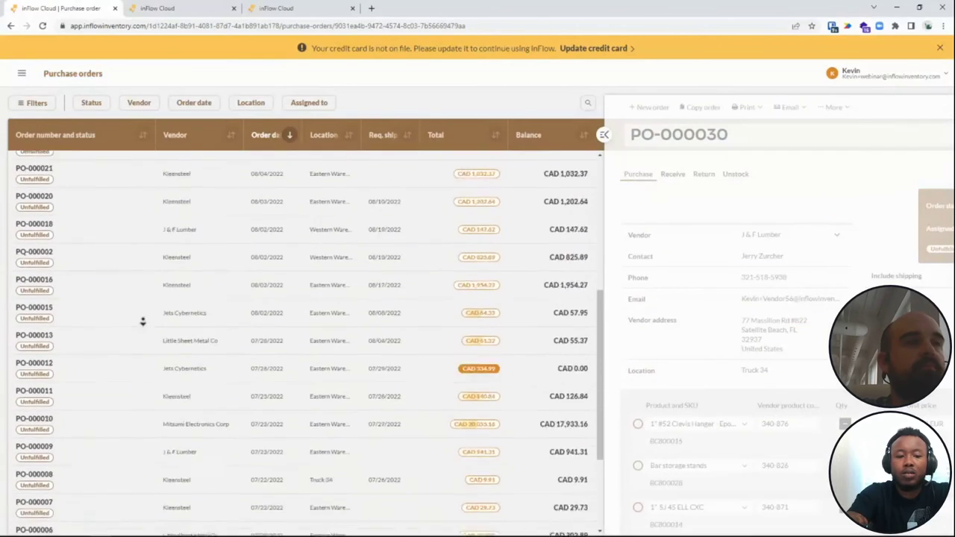
scroll(134, 322, "up", 10)
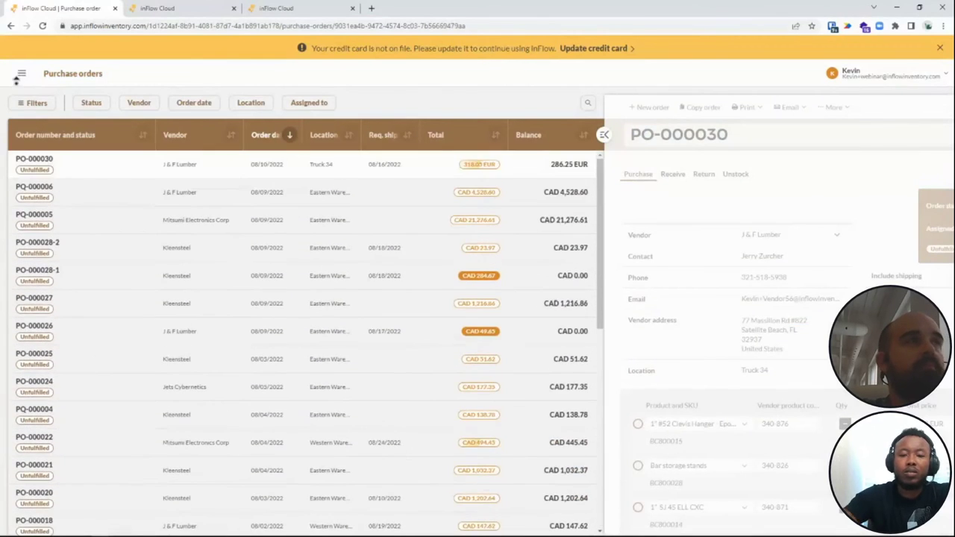
- Set up another Purchase orders data import, load Purchase Order.csv from the Webinar Imports folder and proceed to the field mapping
left_click(22, 74)
scroll(60, 231, "down", 5)
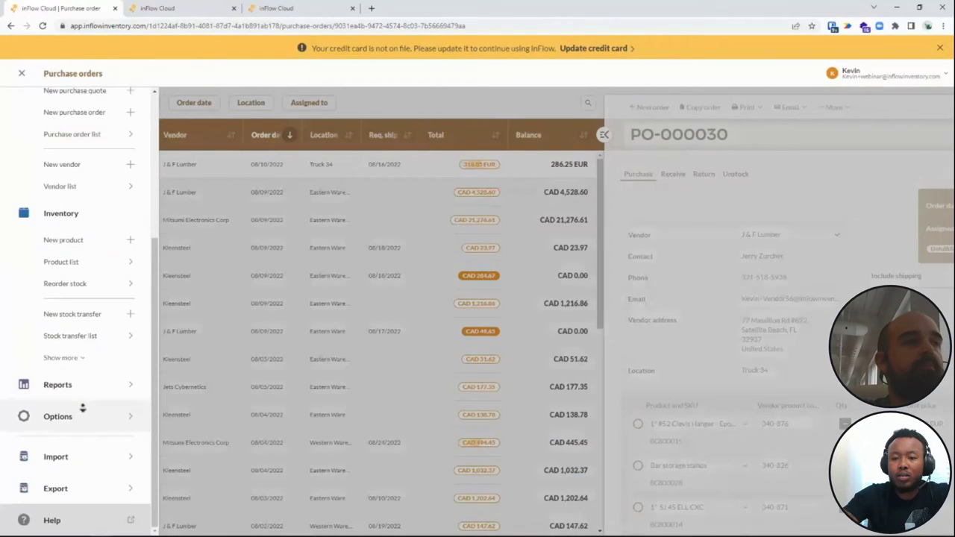
left_click(90, 466)
left_click(477, 247)
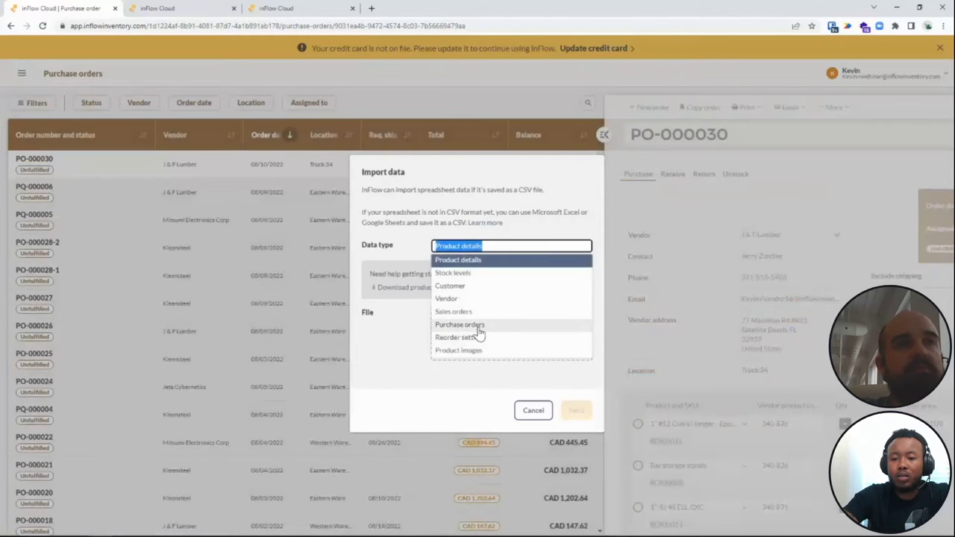
left_click(476, 328)
left_click(584, 340)
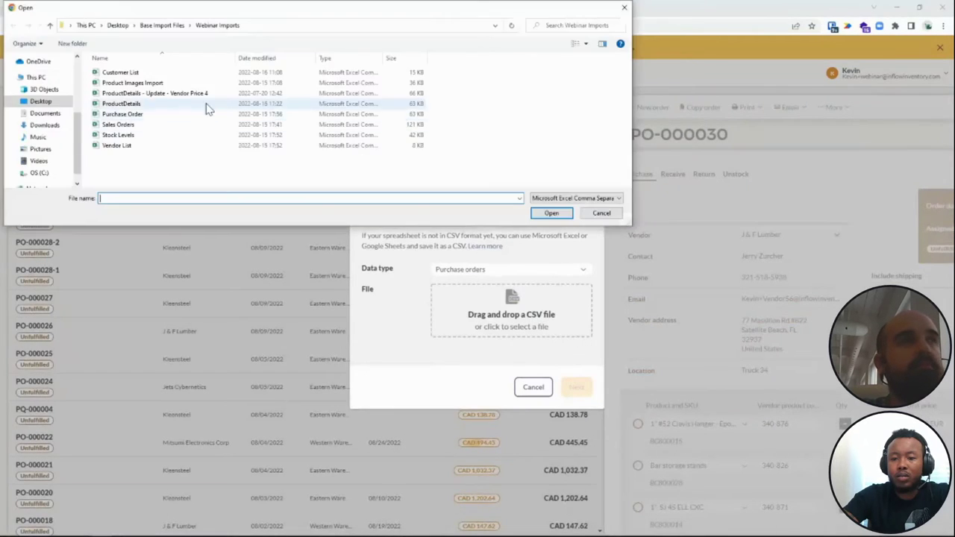
double_click(171, 113)
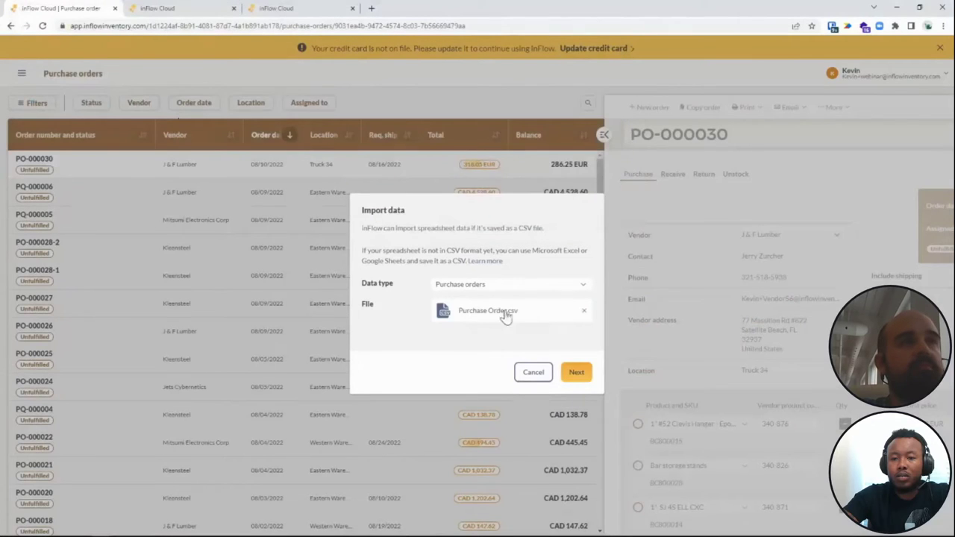
left_click(576, 372)
- Choose to import the orders as Completed, review the vendor, ship-to and order info mappings, and run the import
left_click(412, 143)
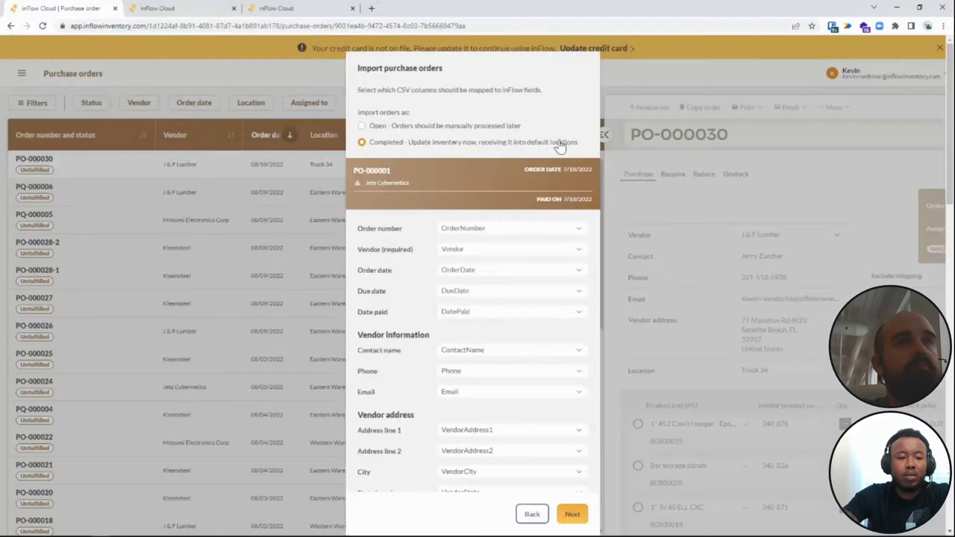
scroll(505, 205, "down", 3)
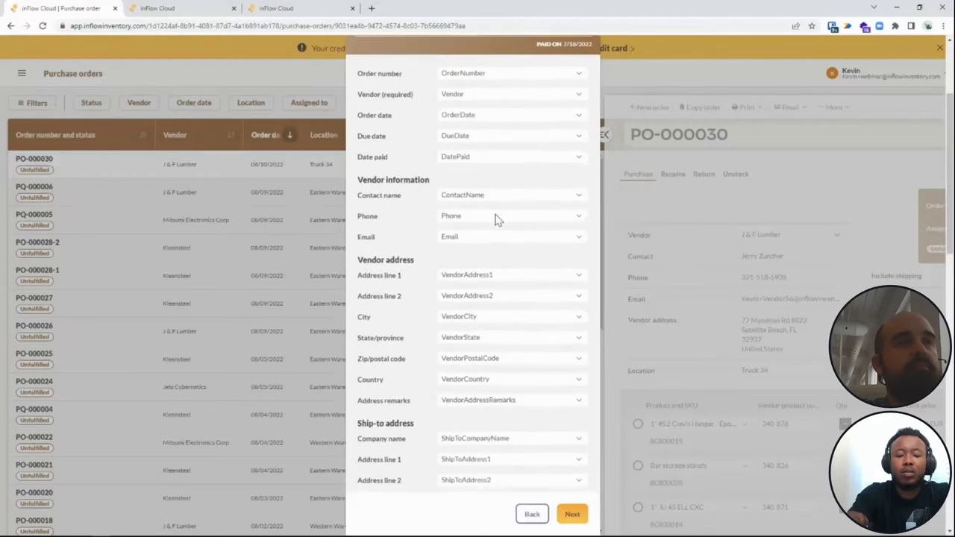
scroll(498, 219, "down", 7)
scroll(500, 216, "down", 3)
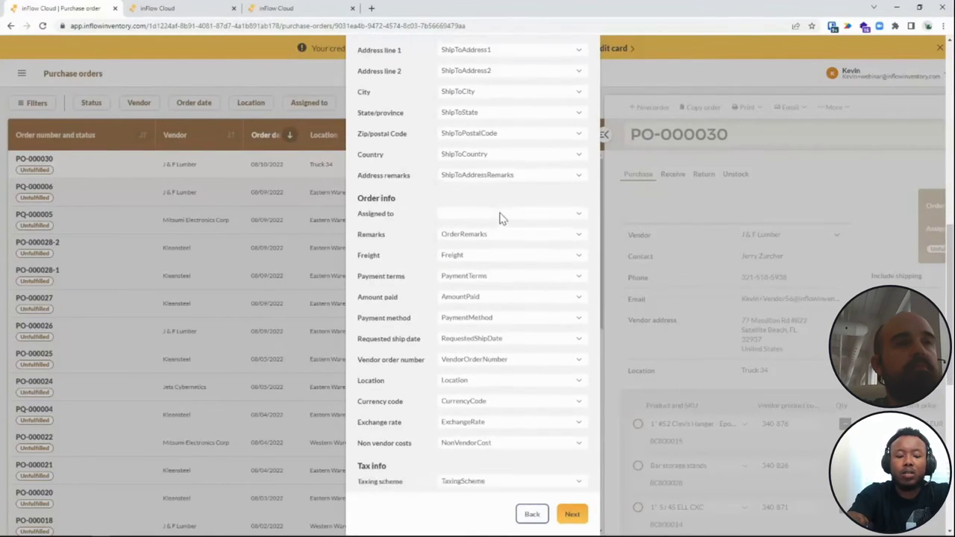
middle_click(501, 212)
scroll(498, 213, "up", 7)
left_click(499, 212)
scroll(502, 335, "up", 5)
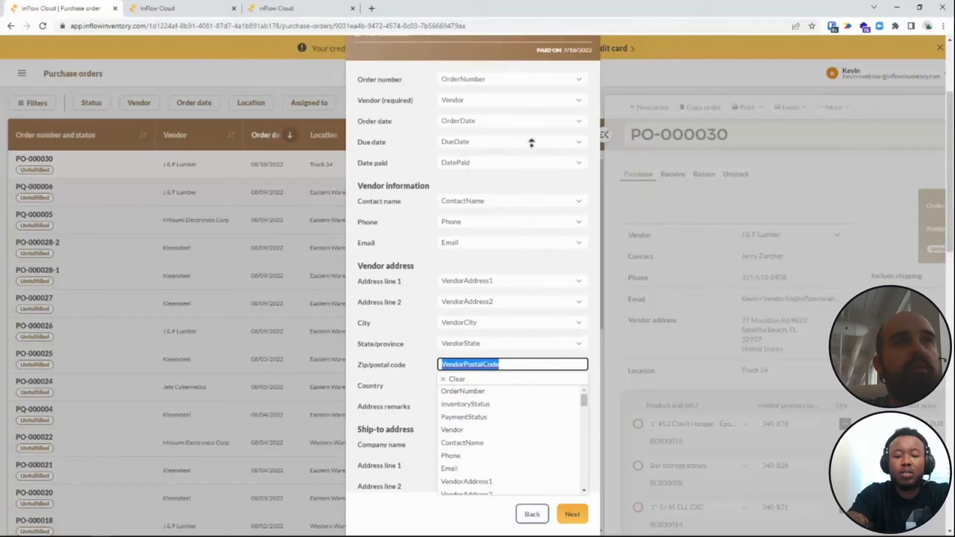
left_click(423, 491)
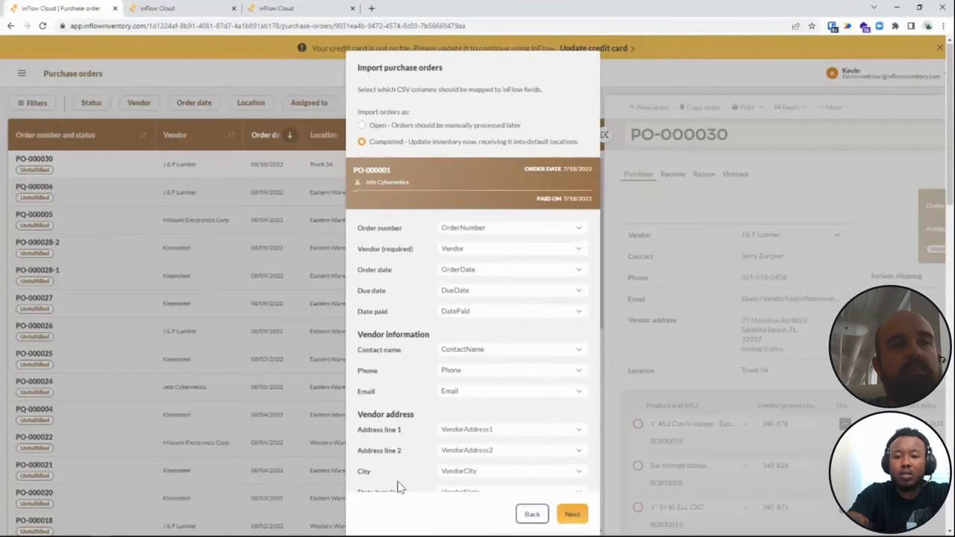
left_click(573, 513)
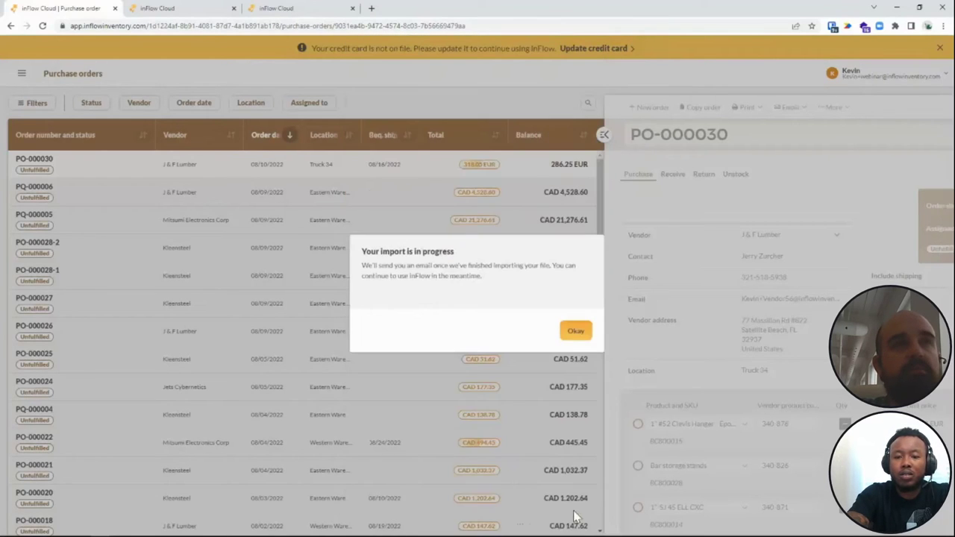
left_click(574, 329)
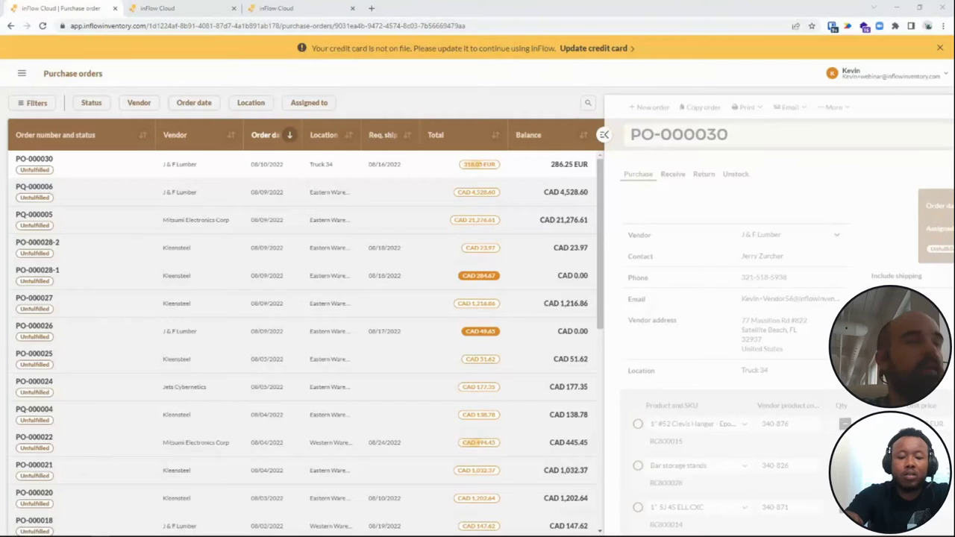
- Start a new Purchase orders data import, load Purchase Order.csv from the Webinar Imports folder and proceed to the field mapping
left_click(23, 76)
scroll(100, 320, "down", 3)
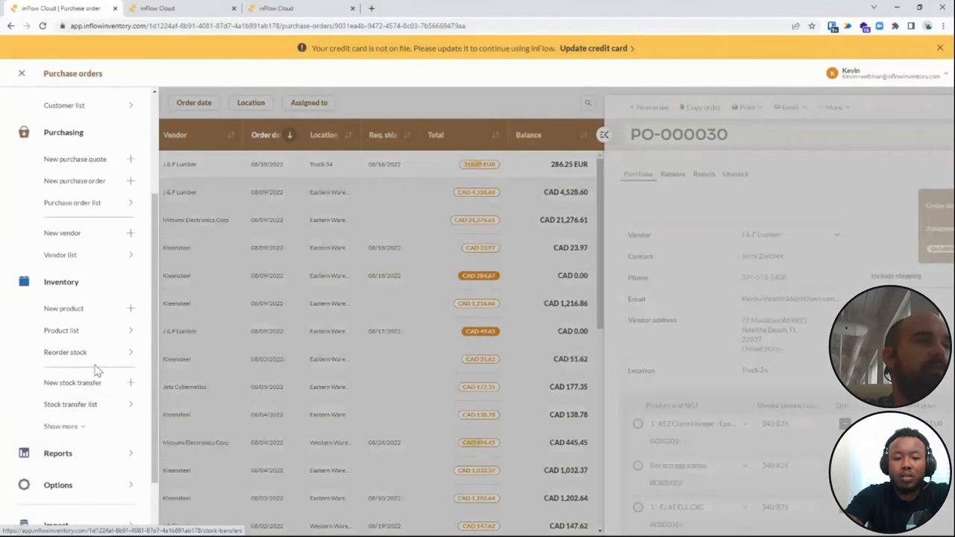
scroll(75, 461, "down", 2)
left_click(74, 458)
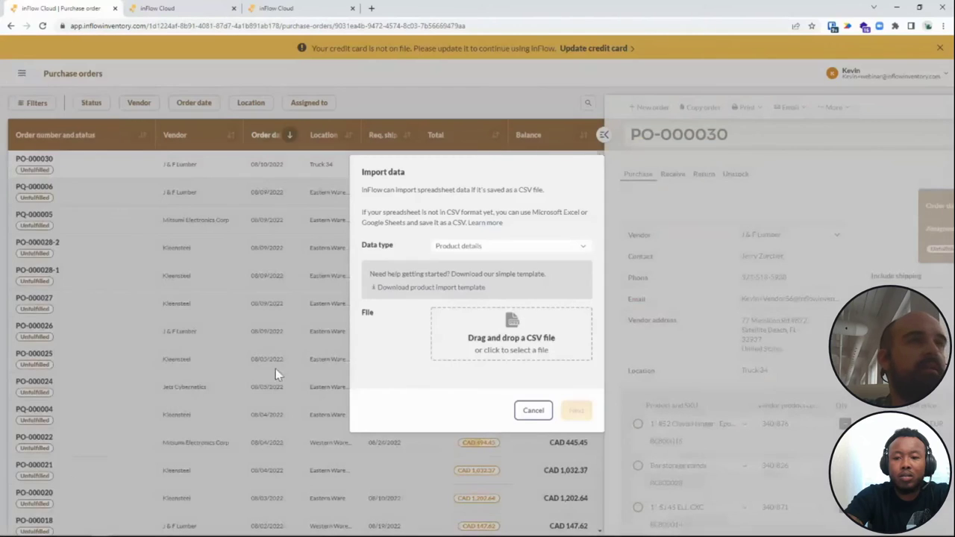
left_click(486, 245)
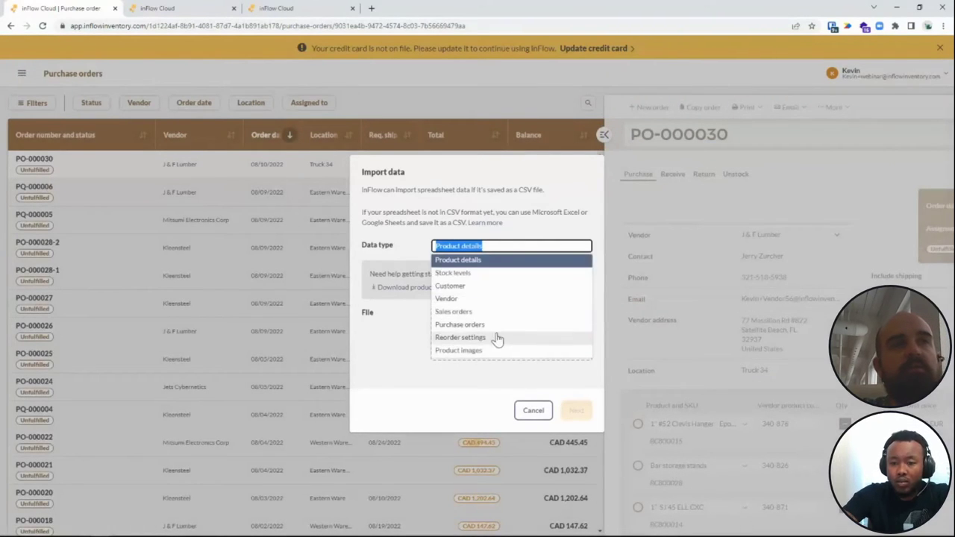
left_click(459, 324)
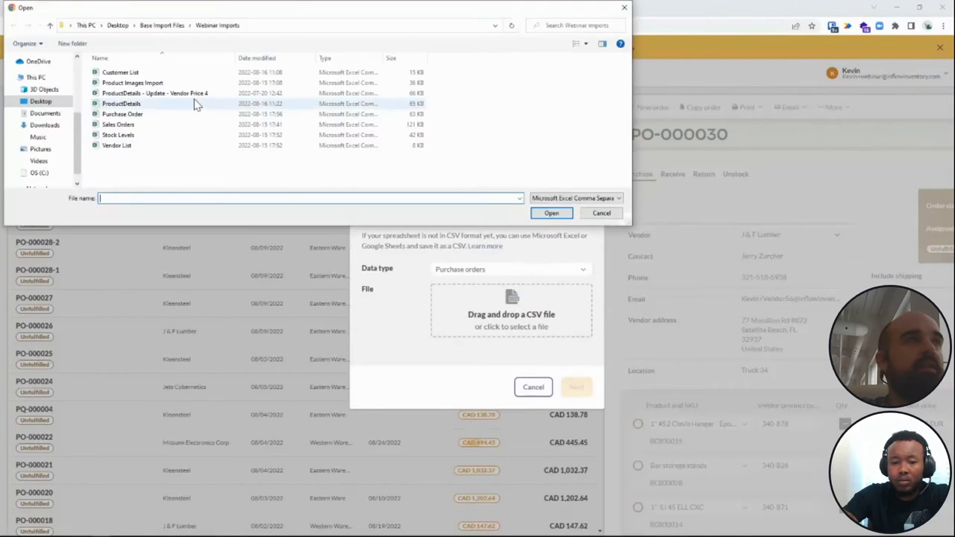
double_click(150, 114)
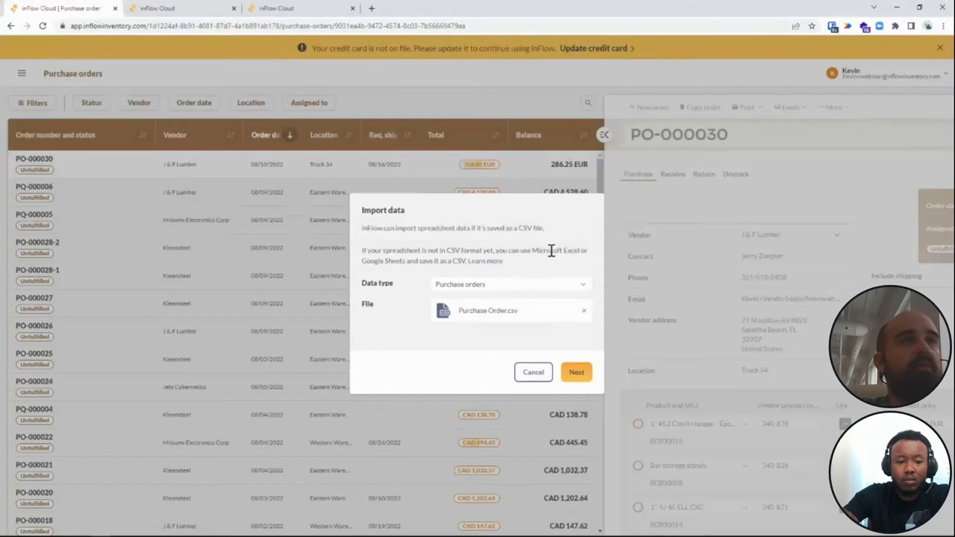
left_click(576, 371)
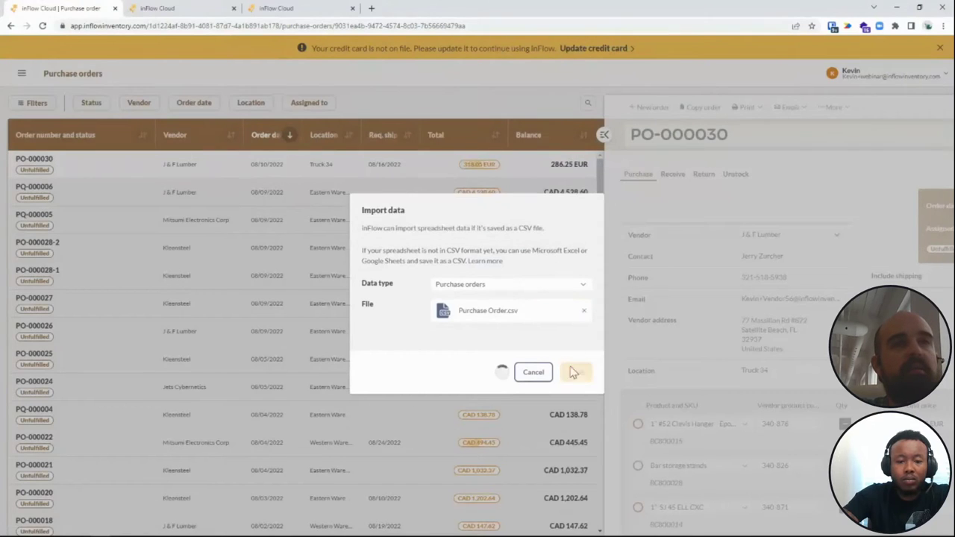
- Clear the column mapped to Order number, run the purchase order import as Open and dismiss the import notice
left_click(505, 229)
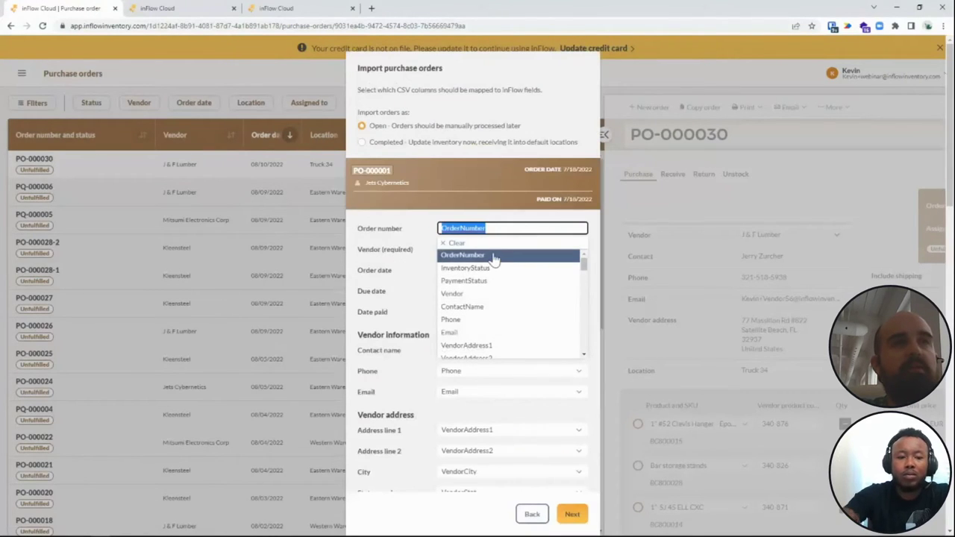
left_click(484, 243)
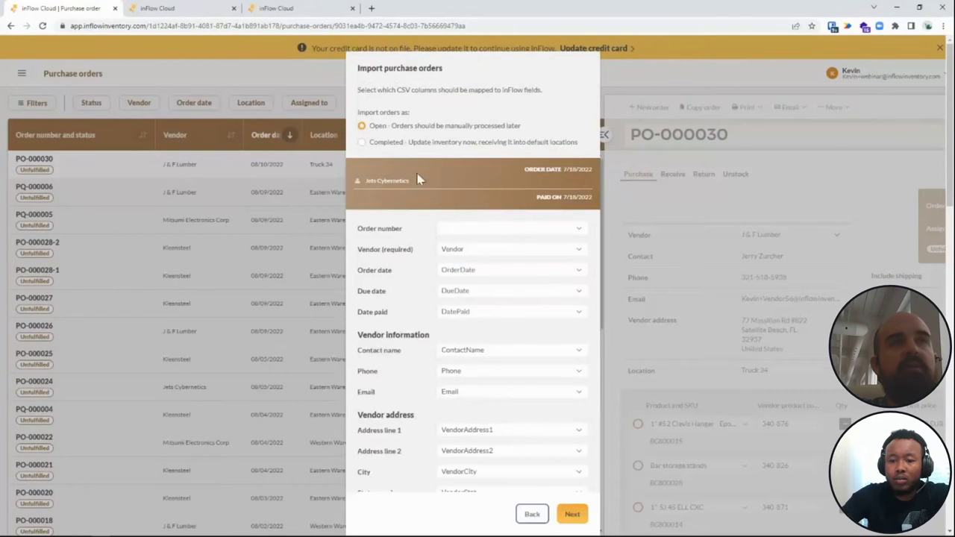
left_click(572, 513)
left_click(575, 331)
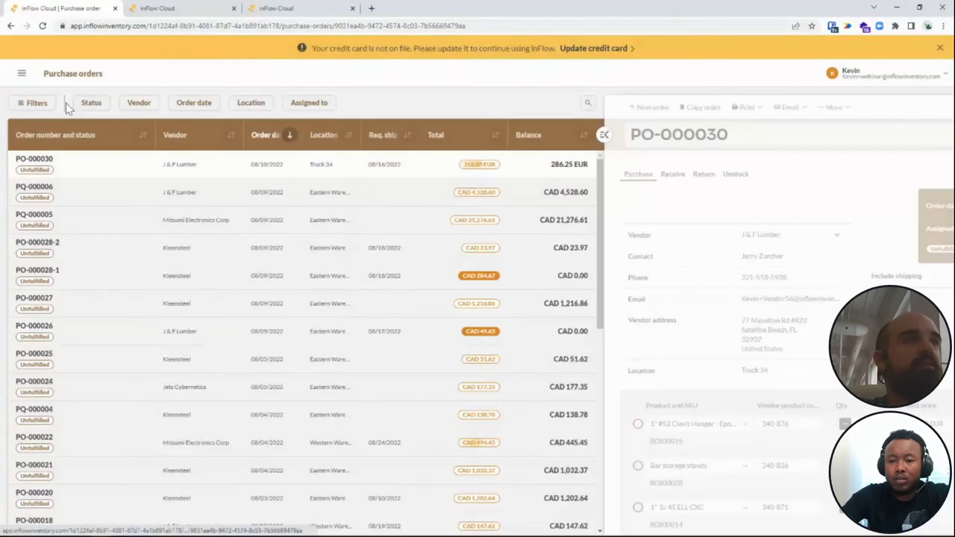
- Open the product list and look through the stock quantities of the first products
left_click(22, 74)
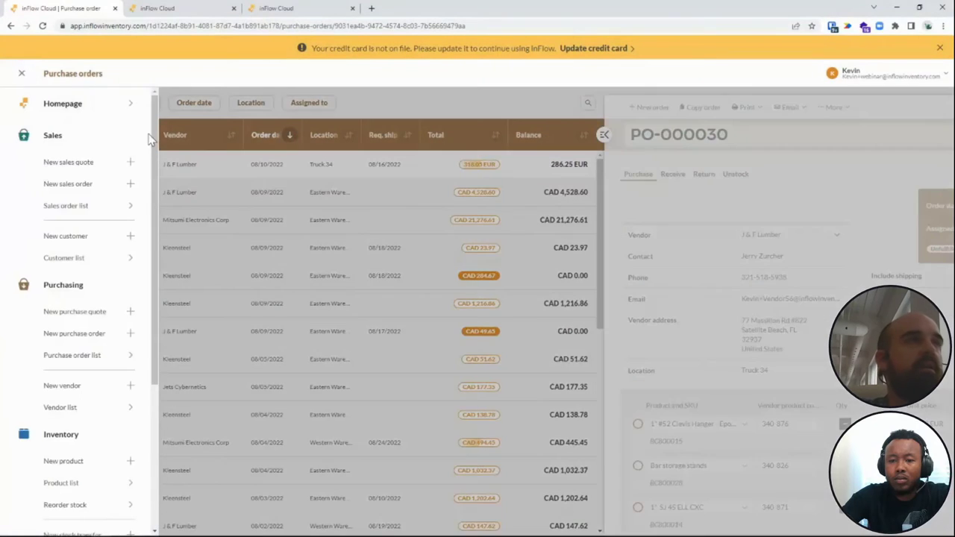
left_click(67, 483)
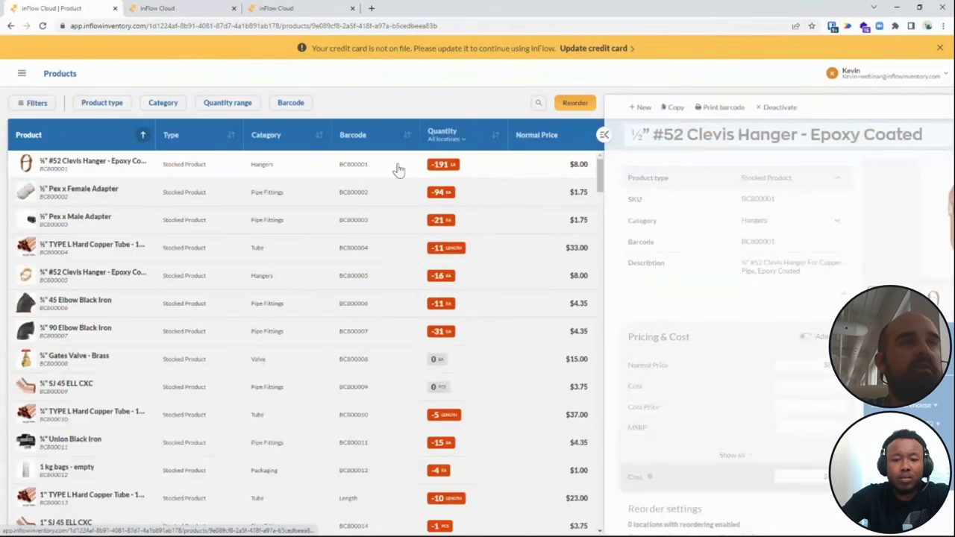
scroll(436, 246, "down", 5)
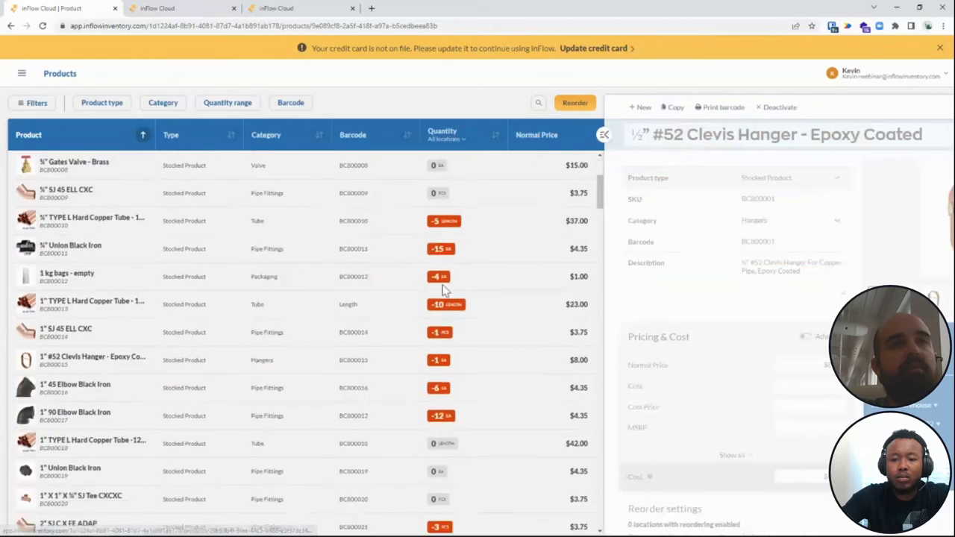
scroll(436, 298, "down", 3)
scroll(440, 321, "up", 10)
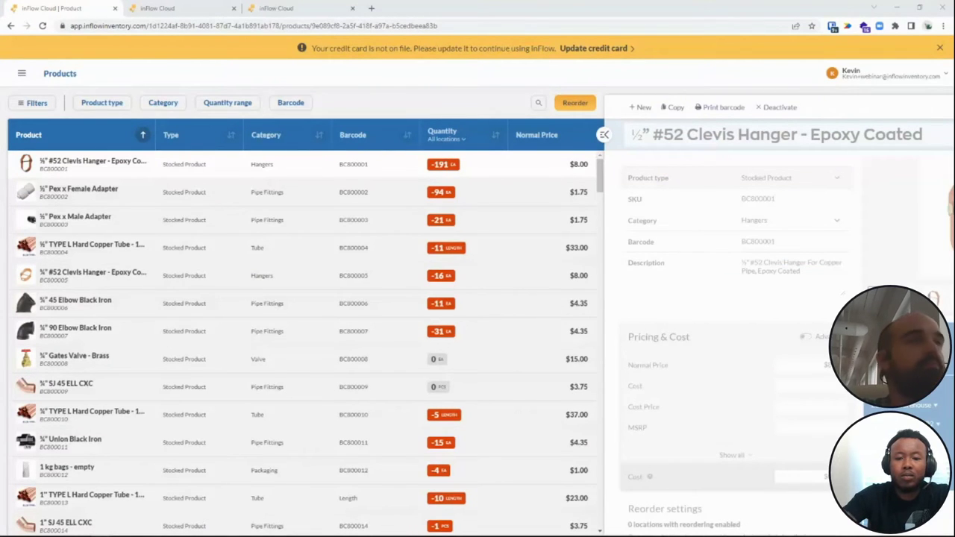
- Reload the products page, expand the list to full columns and check the quantities further down and back up
left_click(43, 25)
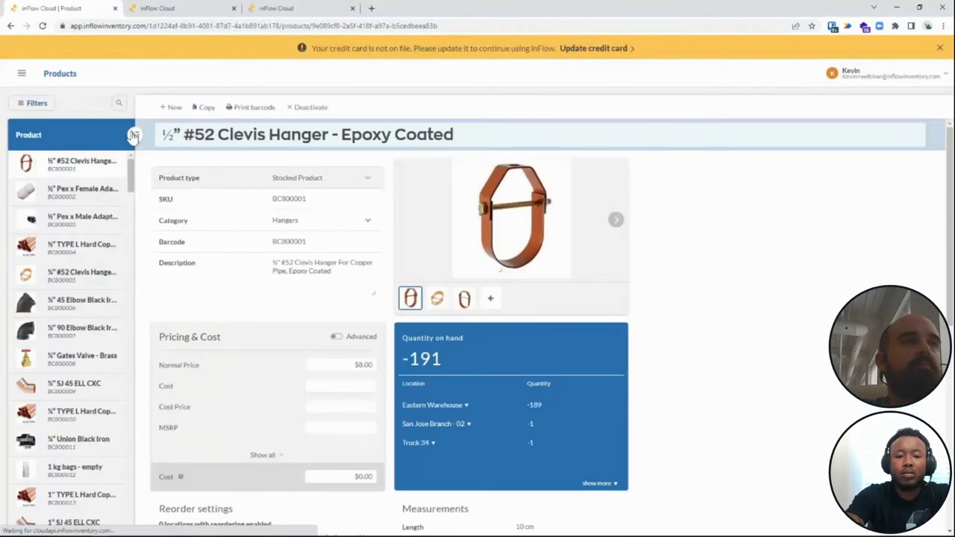
left_click(134, 135)
scroll(440, 299, "down", 15)
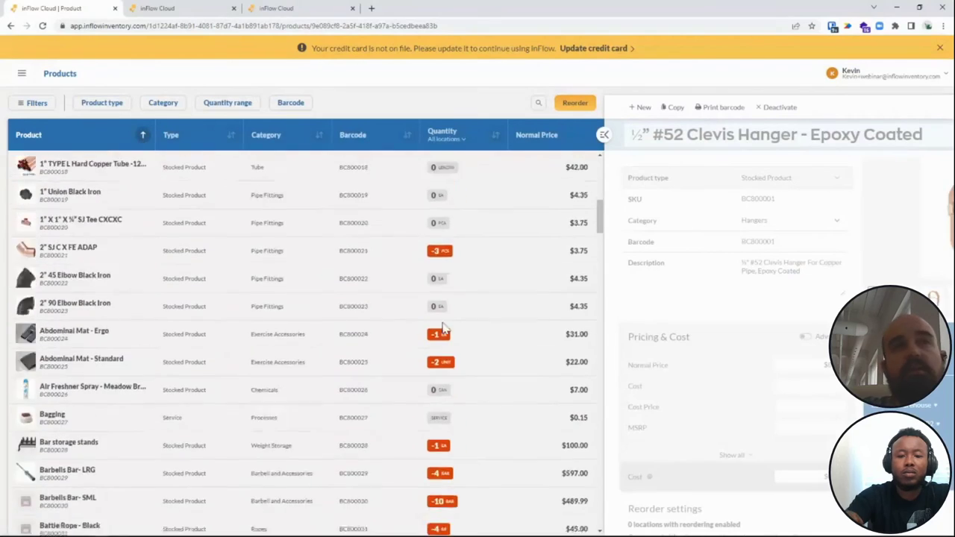
scroll(438, 344, "down", 9)
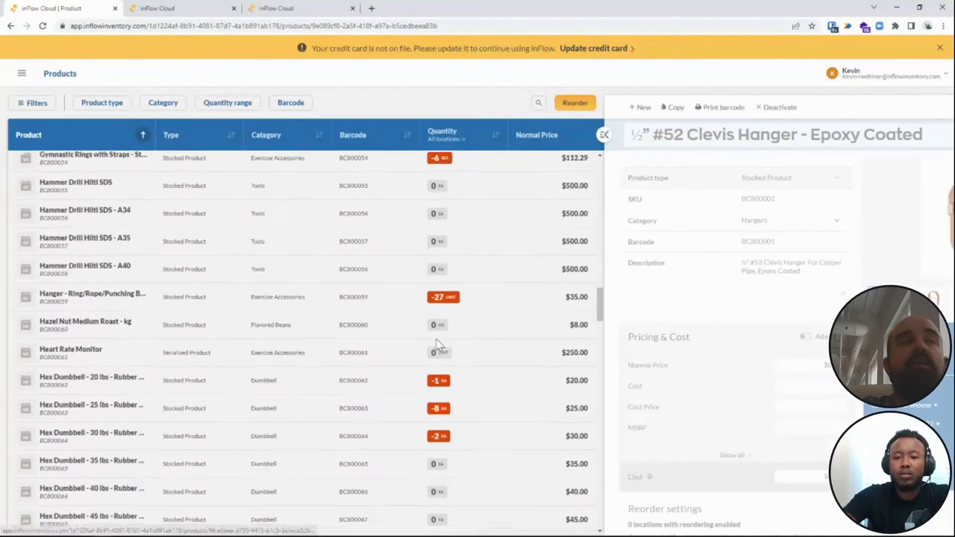
scroll(370, 382, "up", 6)
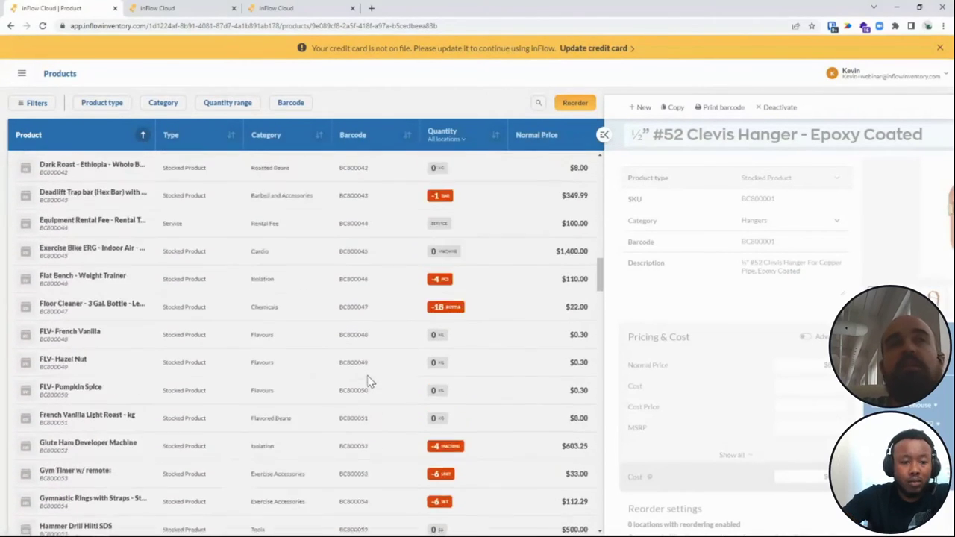
scroll(479, 339, "up", 3)
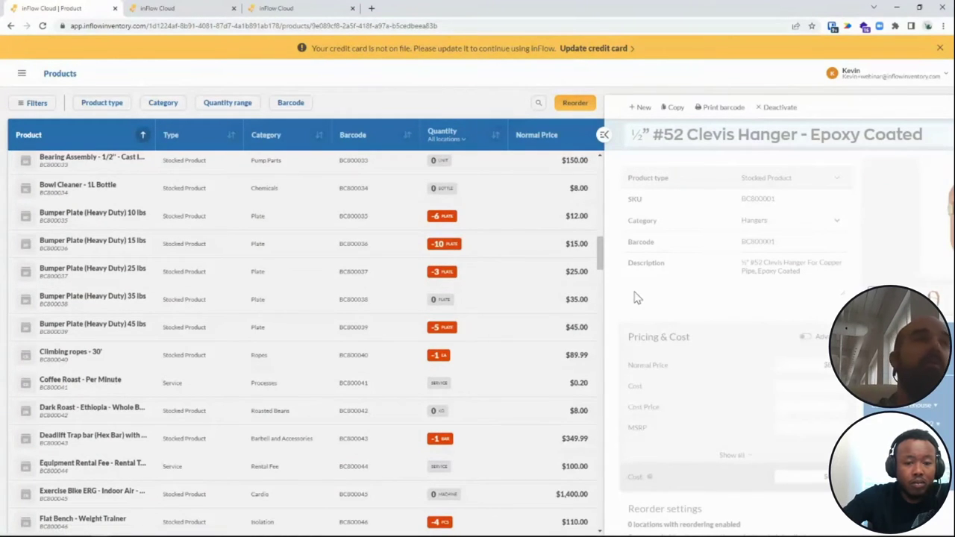
middle_click(456, 231)
scroll(457, 232, "up", 15)
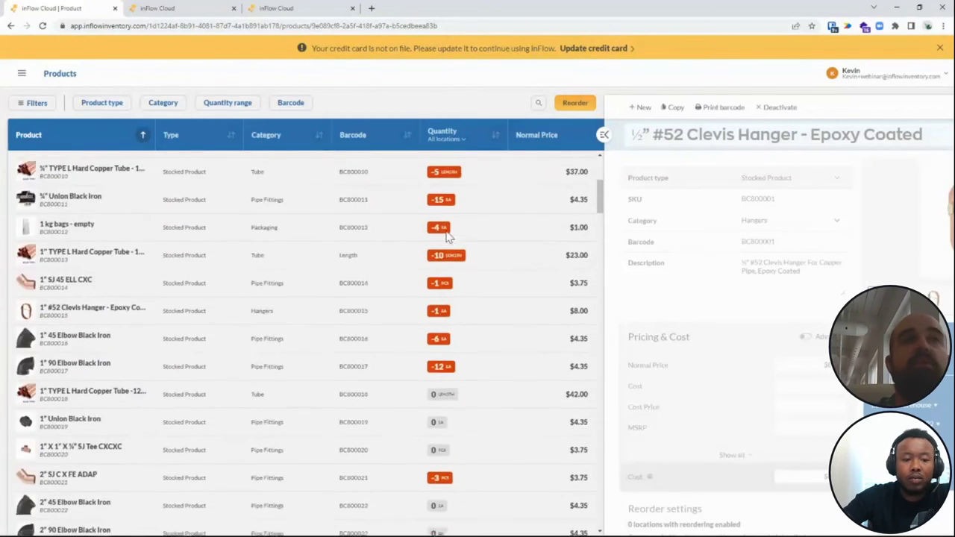
left_click(73, 101)
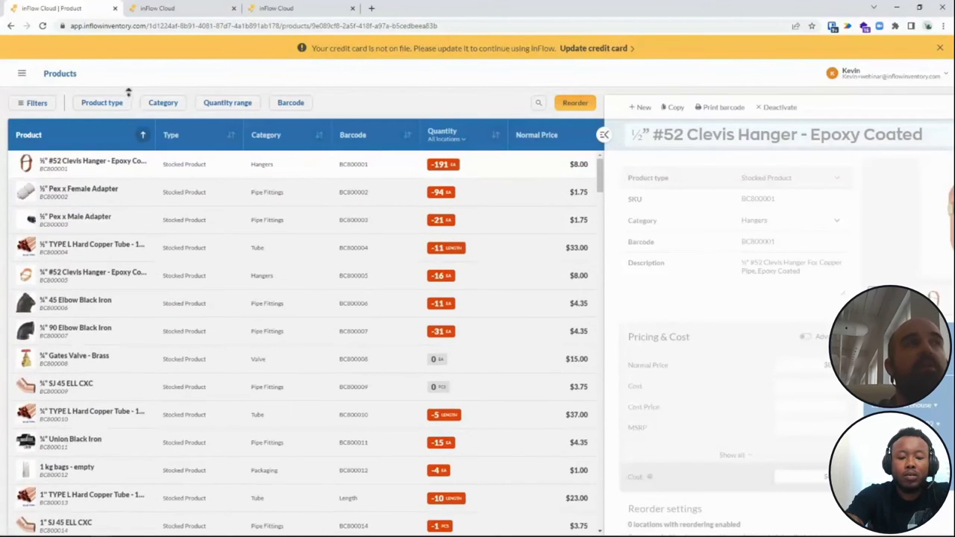
- Set up a Stock levels data import, load the Stock Levels file from the Webinar Imports folder and proceed to the import options
left_click(22, 74)
scroll(75, 313, "down", 4)
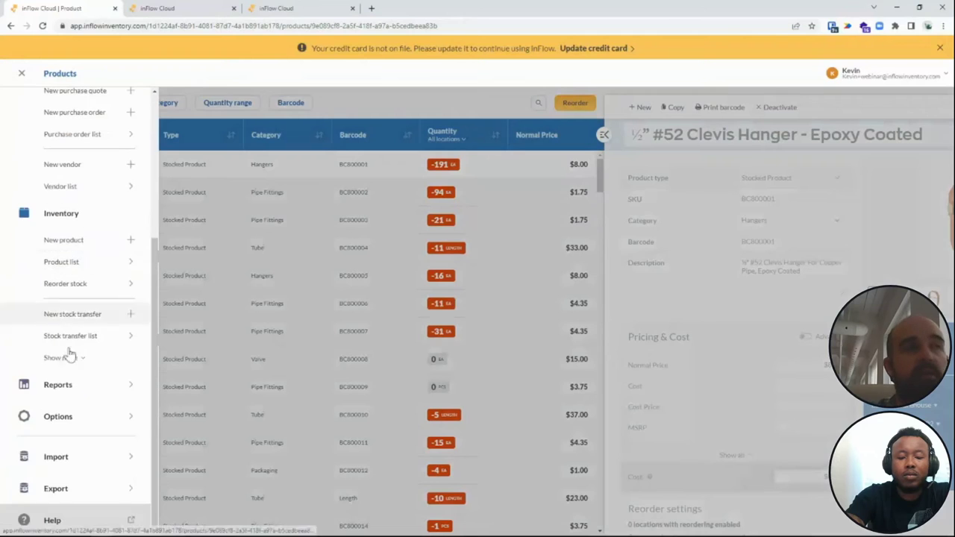
left_click(78, 464)
left_click(449, 247)
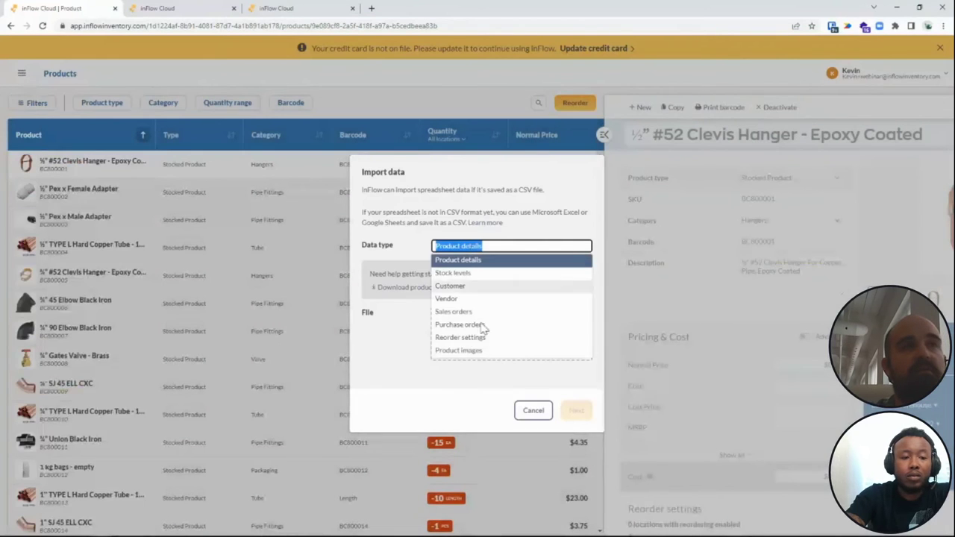
left_click(485, 274)
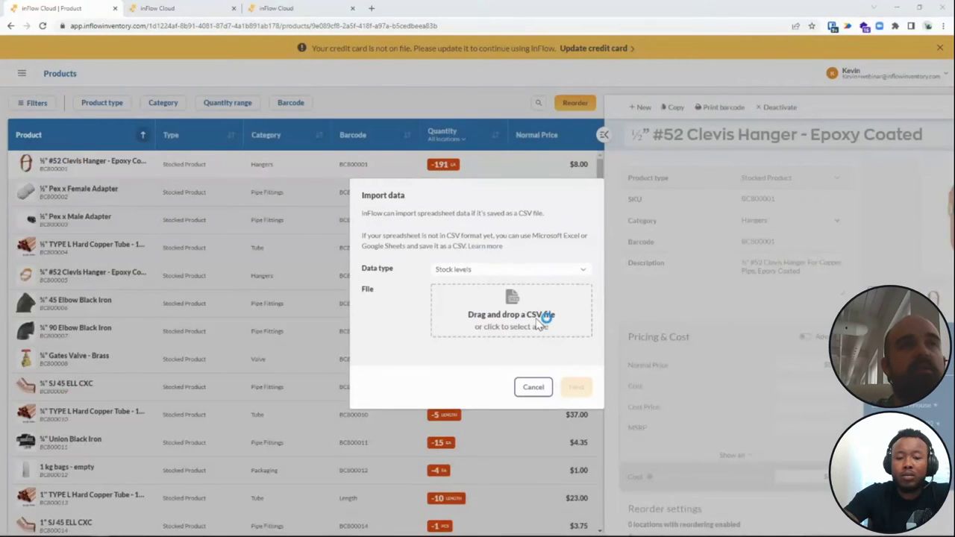
left_click(543, 319)
double_click(166, 135)
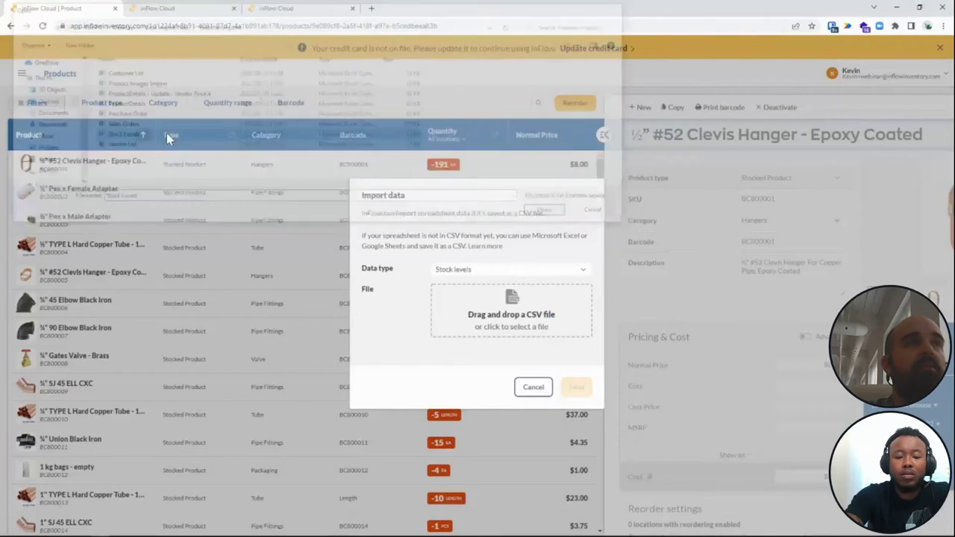
left_click(580, 372)
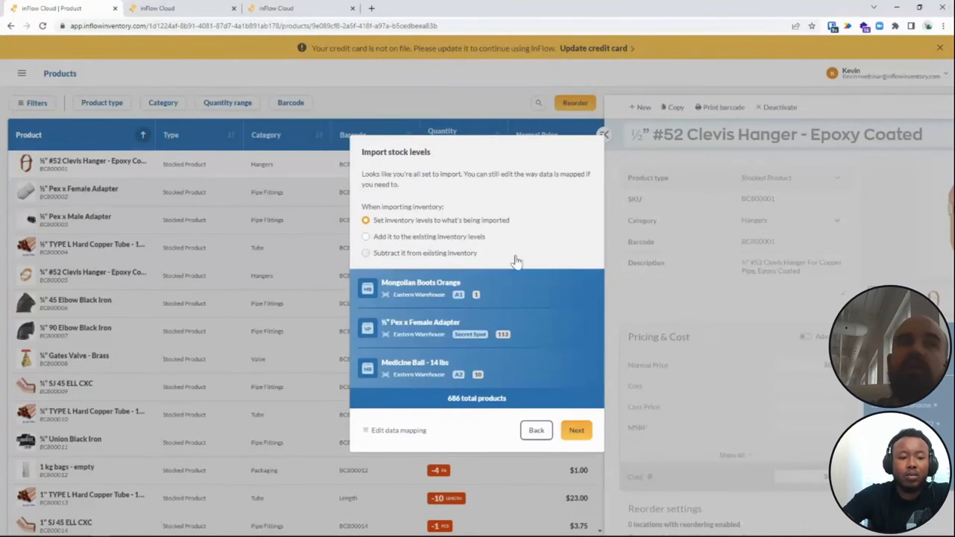
- Review the stock level data mapping and run the import with inventory levels set to what's being imported
left_click(396, 431)
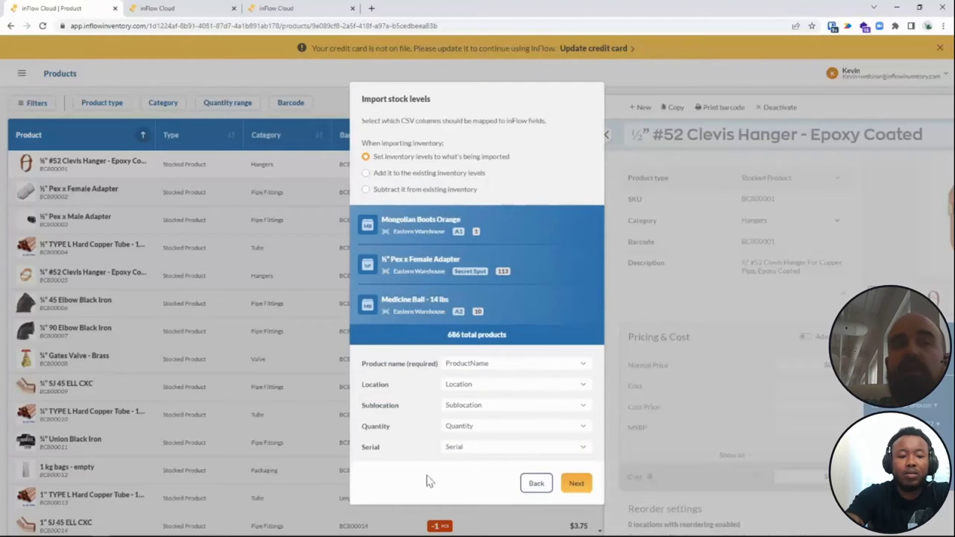
left_click(573, 481)
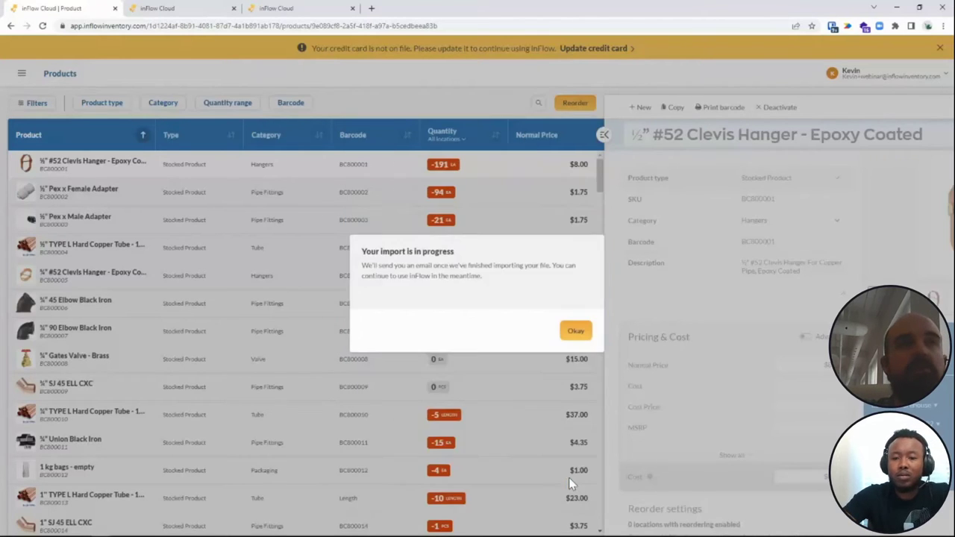
left_click(576, 333)
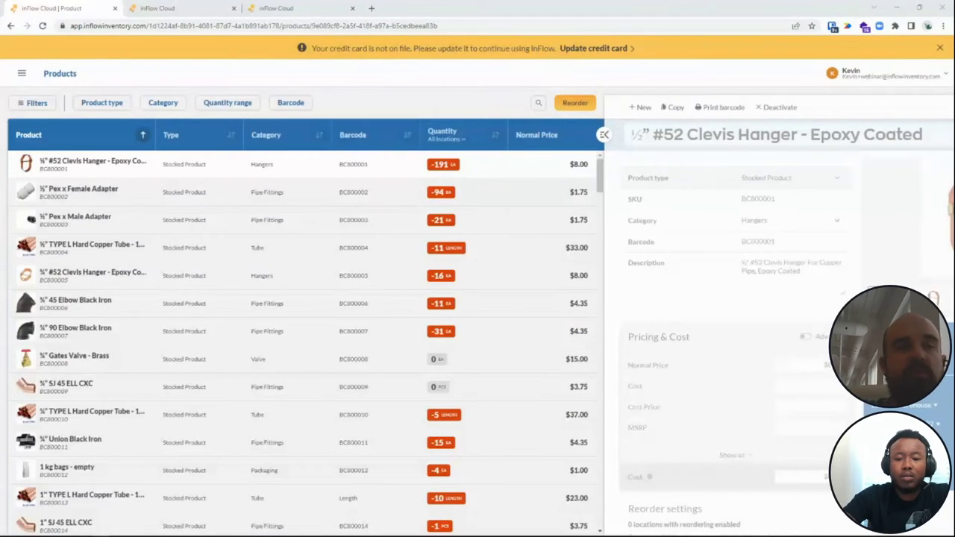
- Reopen the product list from the homepage, check the product quantities again and return to the homepage
left_click(22, 73)
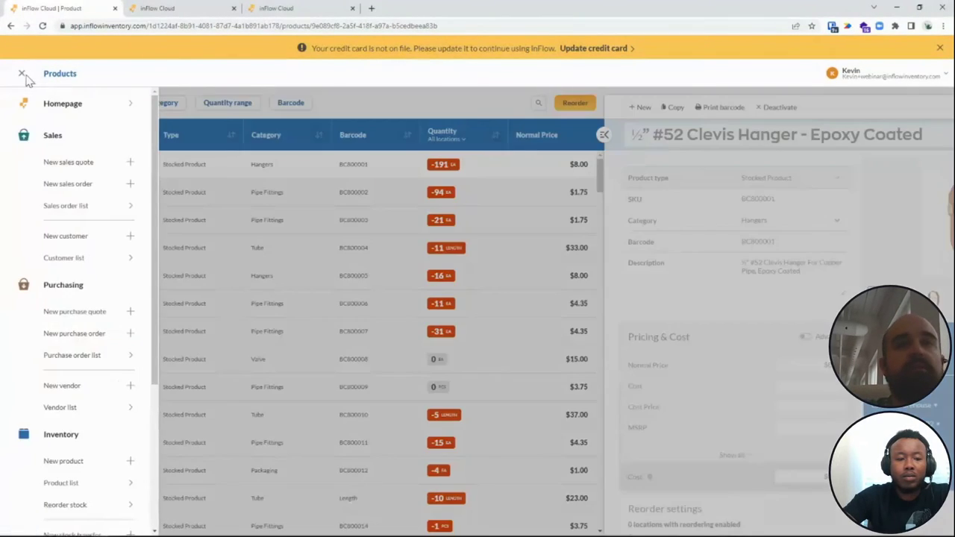
left_click(64, 108)
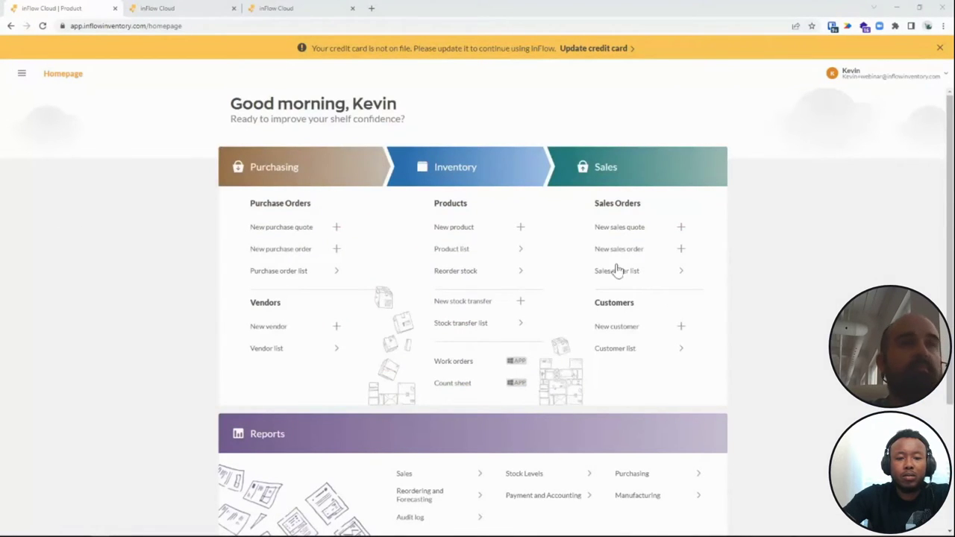
left_click(462, 251)
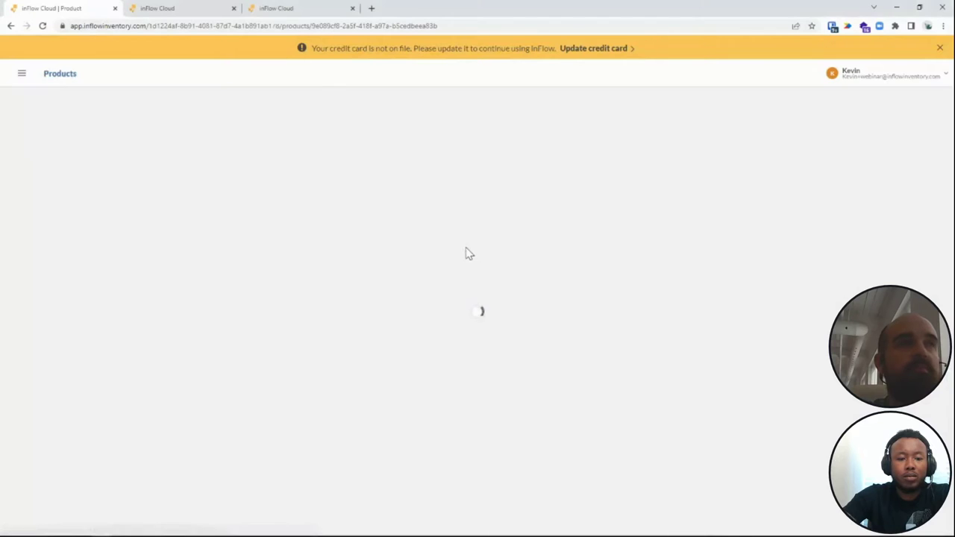
scroll(489, 237, "down", 3)
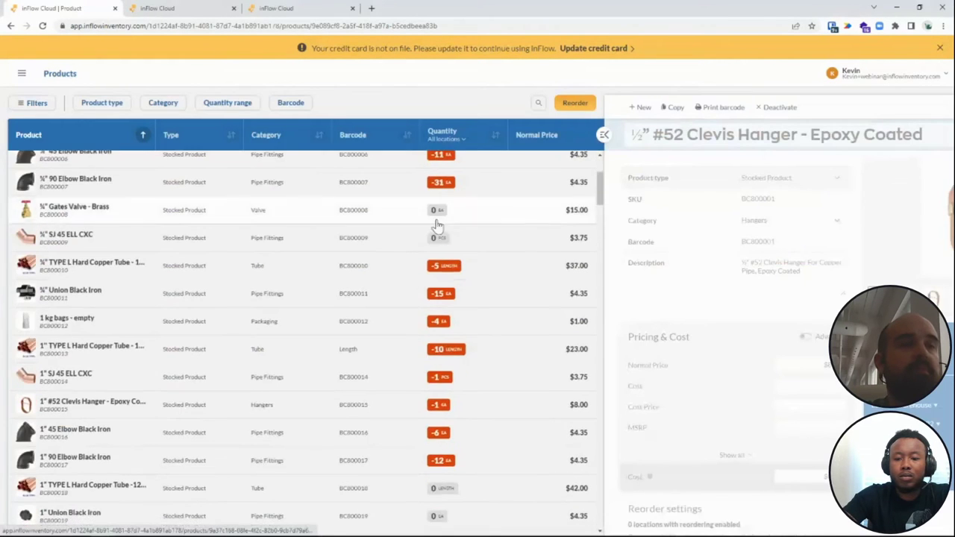
scroll(299, 186, "up", 3)
left_click(26, 73)
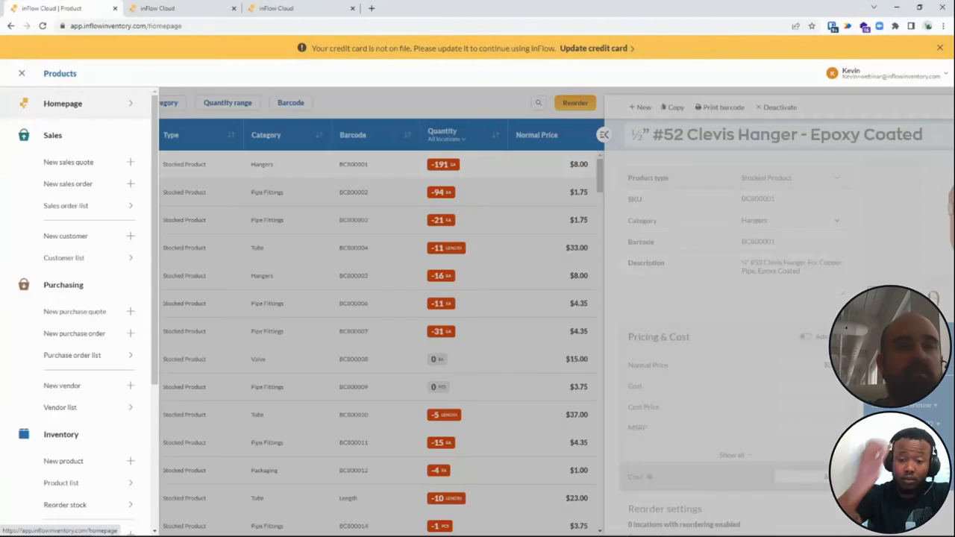
left_click(45, 111)
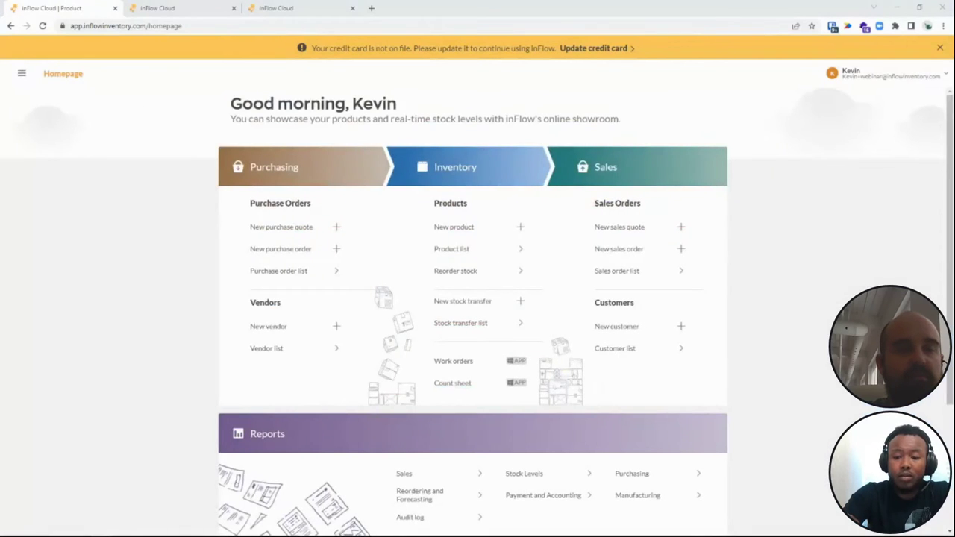
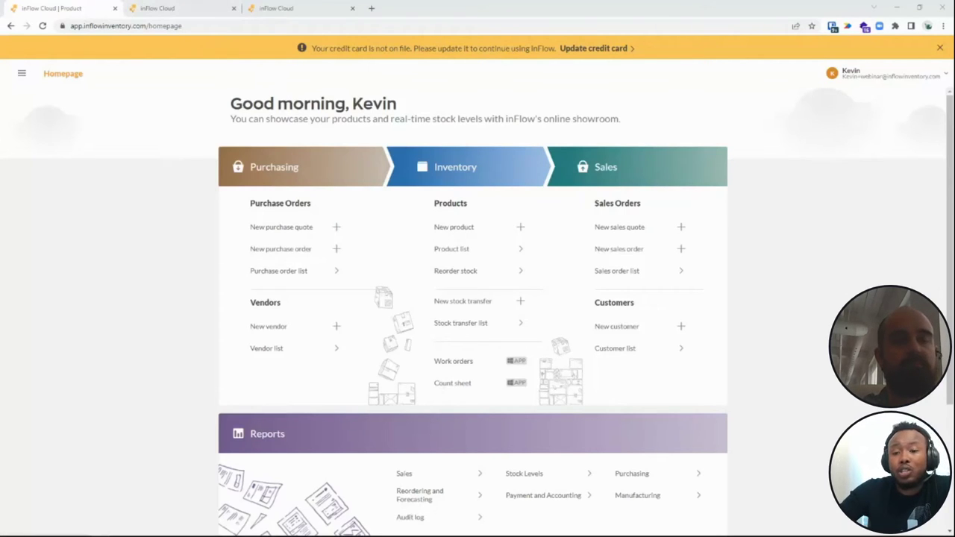
- Open the product list and look over the quantities of the first products
left_click(453, 254)
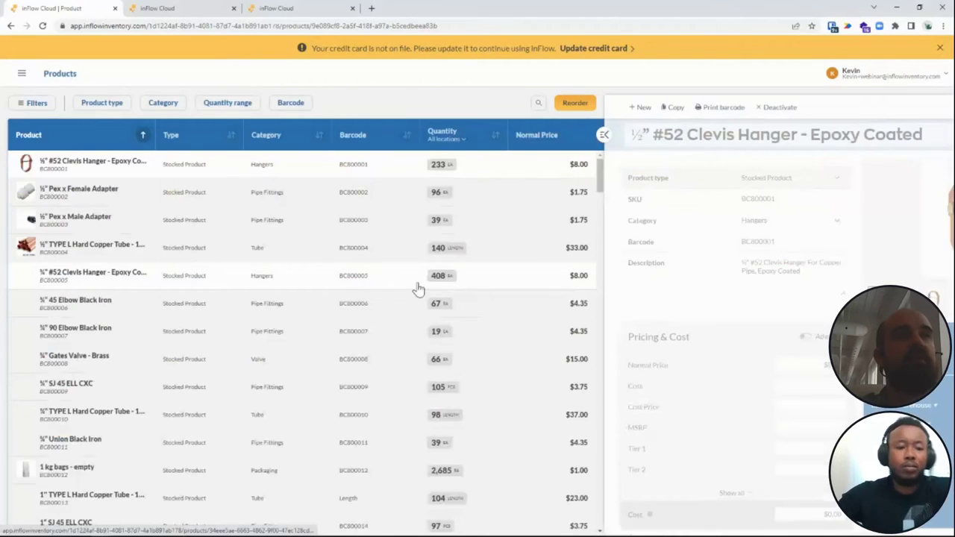
scroll(457, 246, "down", 3)
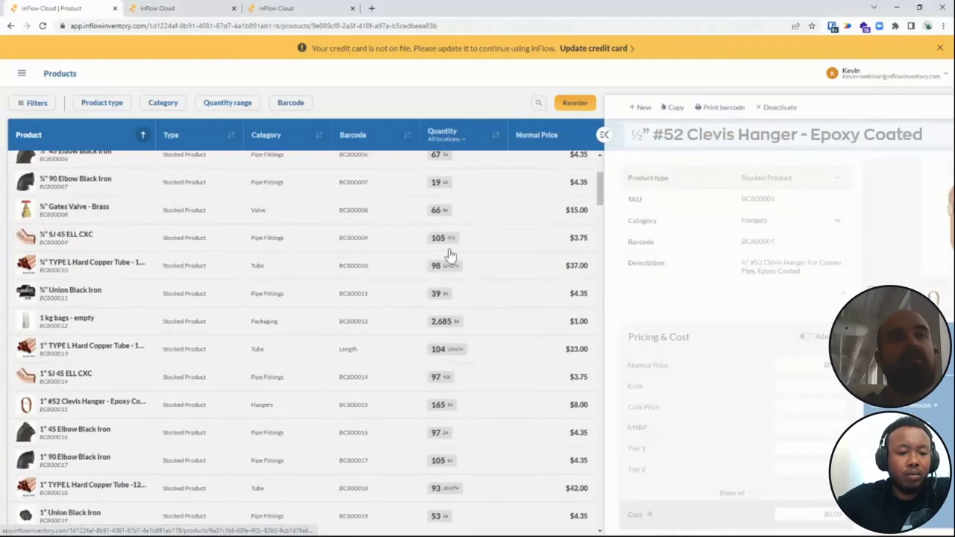
scroll(452, 196, "up", 3)
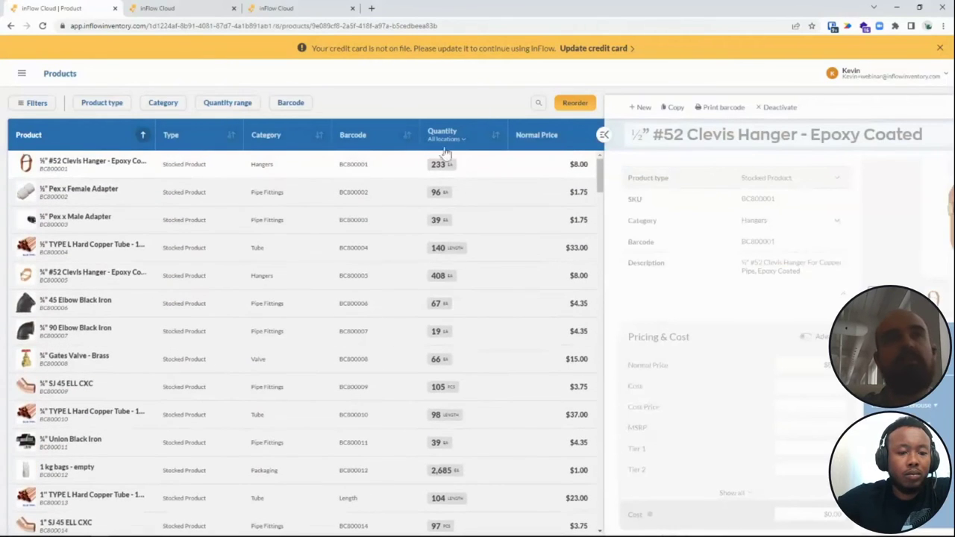
- Open the ½" #52 Clevis Hanger - Epoxy Coated and expand its sublocation stock for Eastern Warehouse, the project location and San Jose Branch - 02
left_click(152, 166)
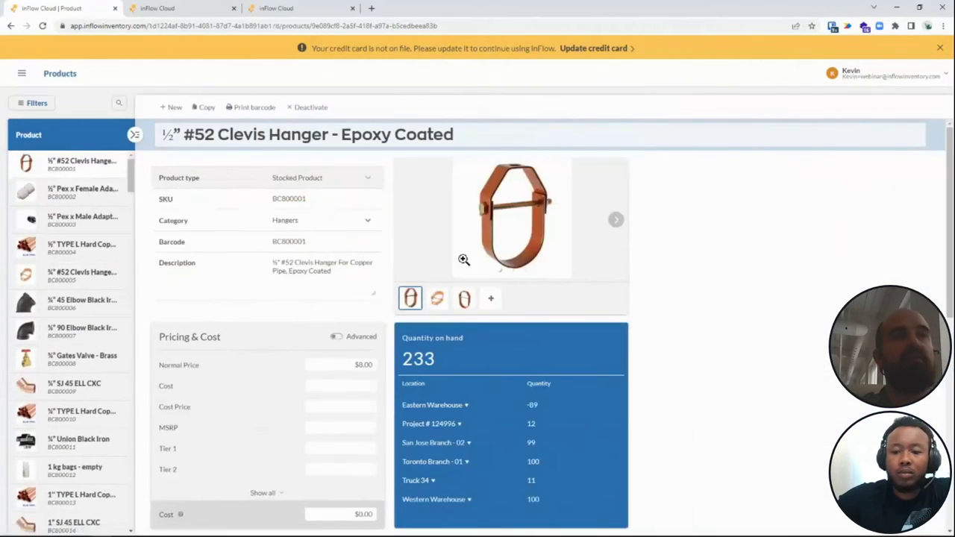
scroll(464, 261, "down", 2)
left_click(469, 255)
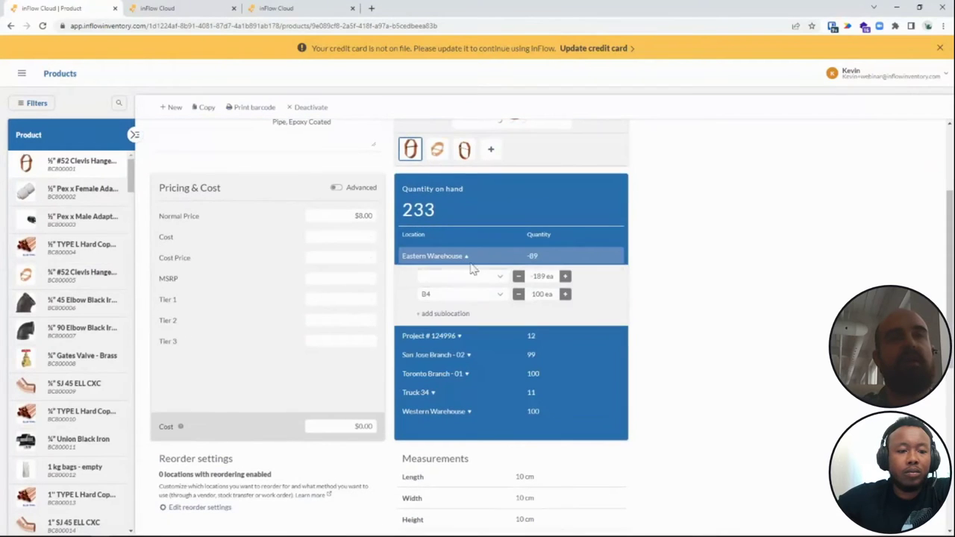
left_click(465, 335)
scroll(472, 352, "down", 2)
scroll(472, 352, "up", 1)
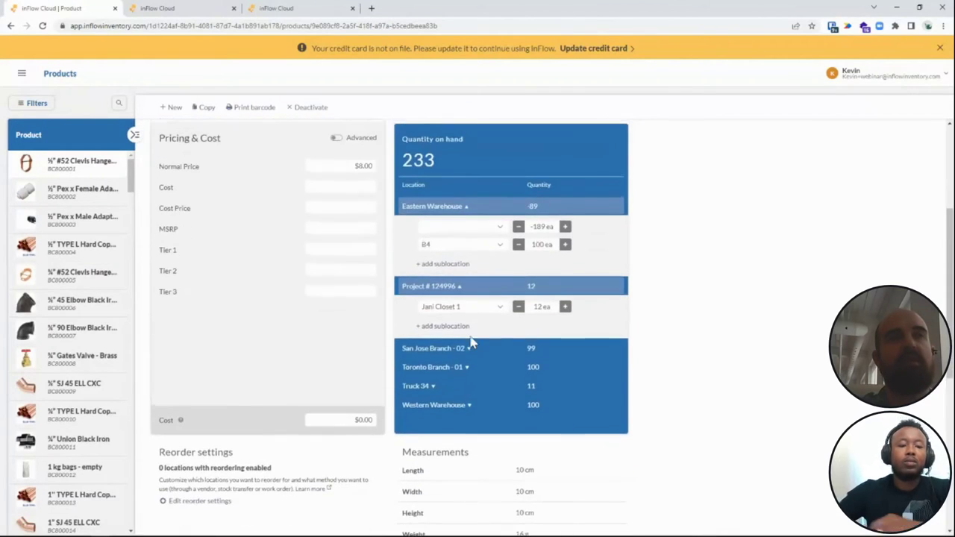
left_click(460, 347)
scroll(462, 344, "down", 2)
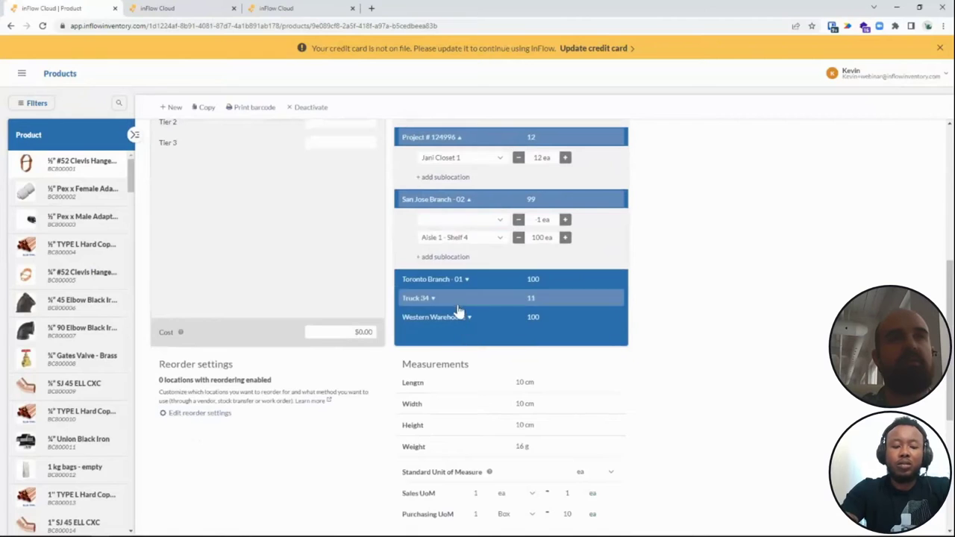
- Examine the hanger's sublocation stock for Truck 34 and Western Warehouse, and review the rest of its product details
left_click(437, 298)
left_click(437, 299)
left_click(457, 317)
scroll(496, 332, "down", 2)
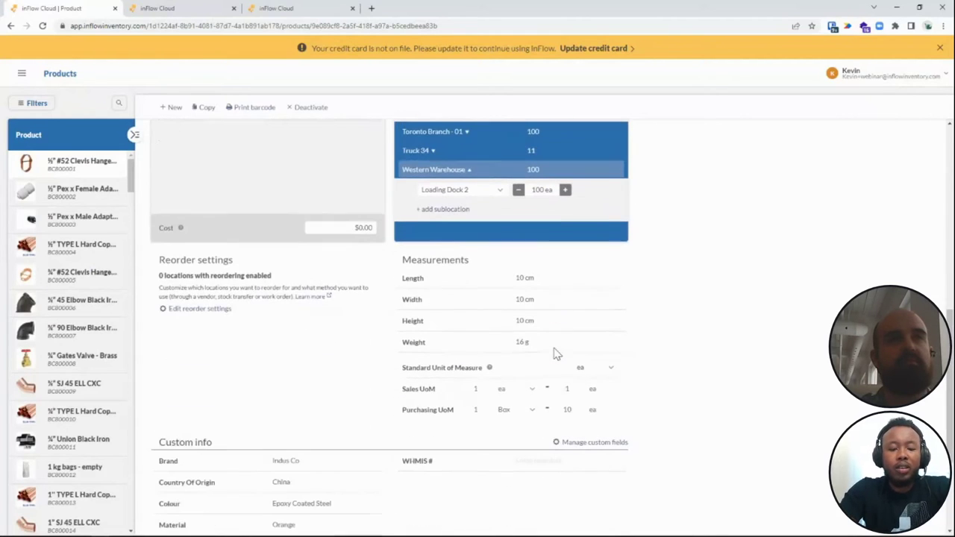
scroll(533, 345, "up", 1)
scroll(476, 316, "up", 5)
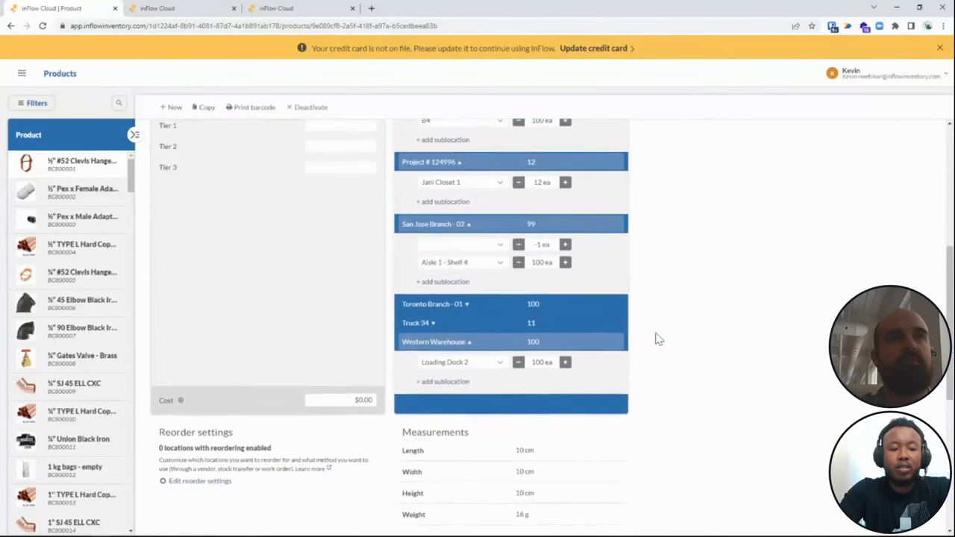
scroll(481, 367, "down", 2)
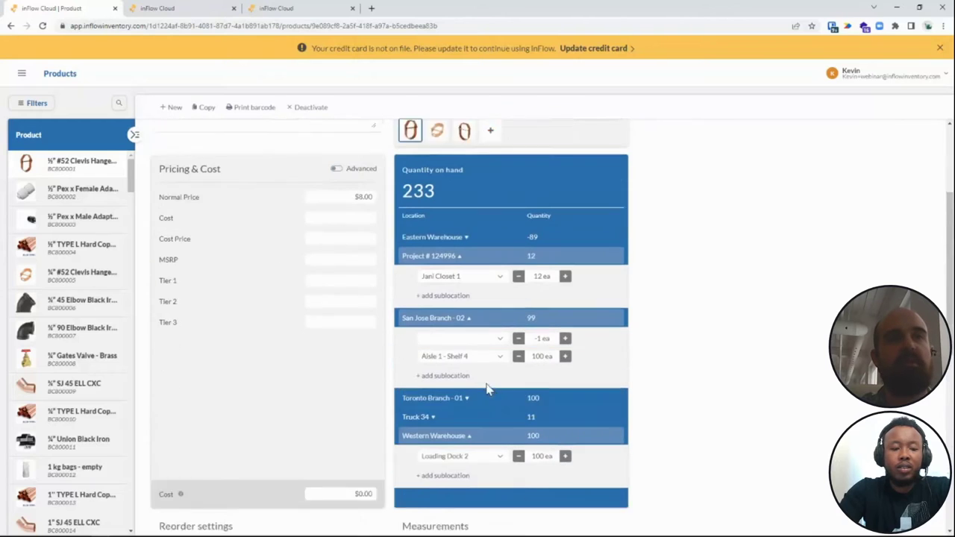
scroll(457, 381, "down", 1)
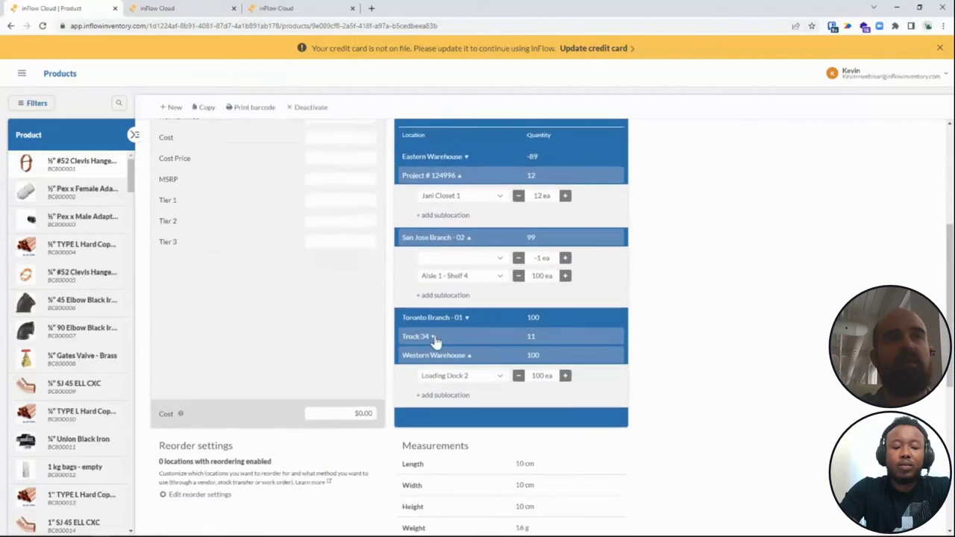
left_click(436, 340)
scroll(478, 396, "down", 4)
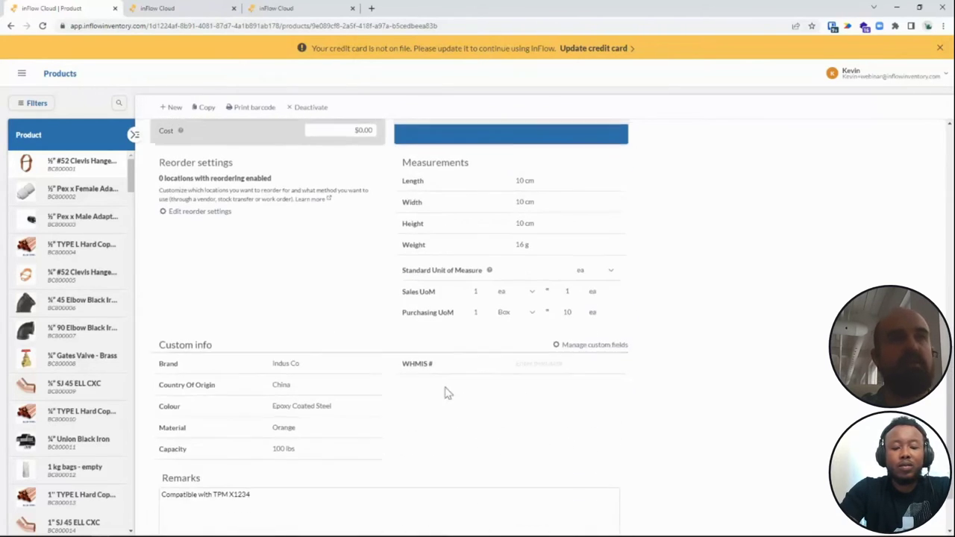
scroll(440, 388, "up", 5)
- Open the ½" Pex x Male Adapter, check its sublocation stock in Western Warehouse, Truck 34, Toronto and San Jose, and return to the homepage
left_click(73, 218)
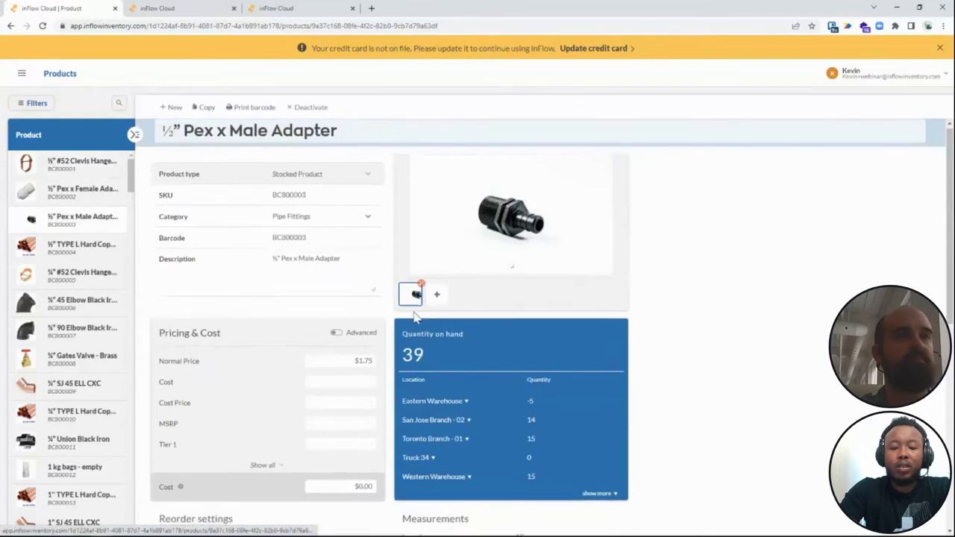
scroll(443, 335, "down", 2)
left_click(438, 332)
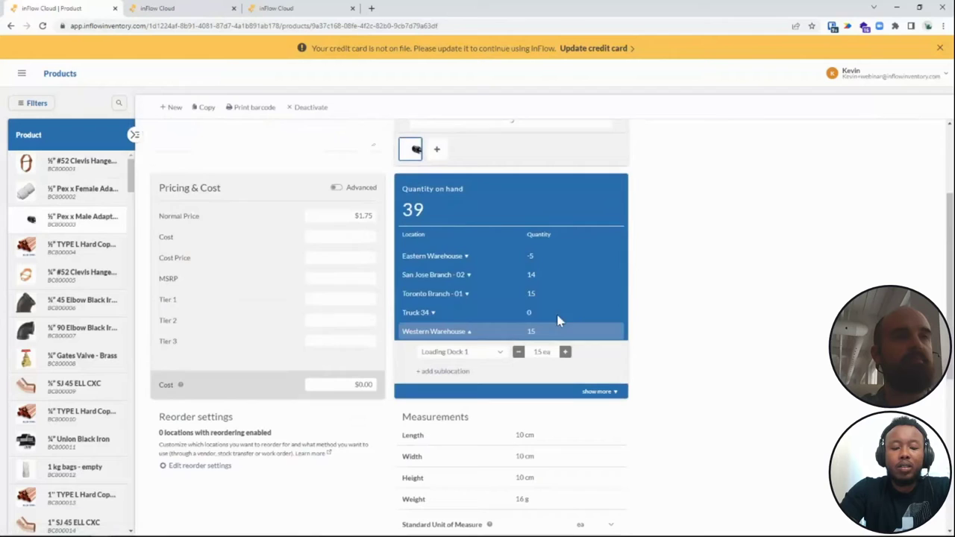
left_click(448, 314)
left_click(454, 297)
left_click(443, 278)
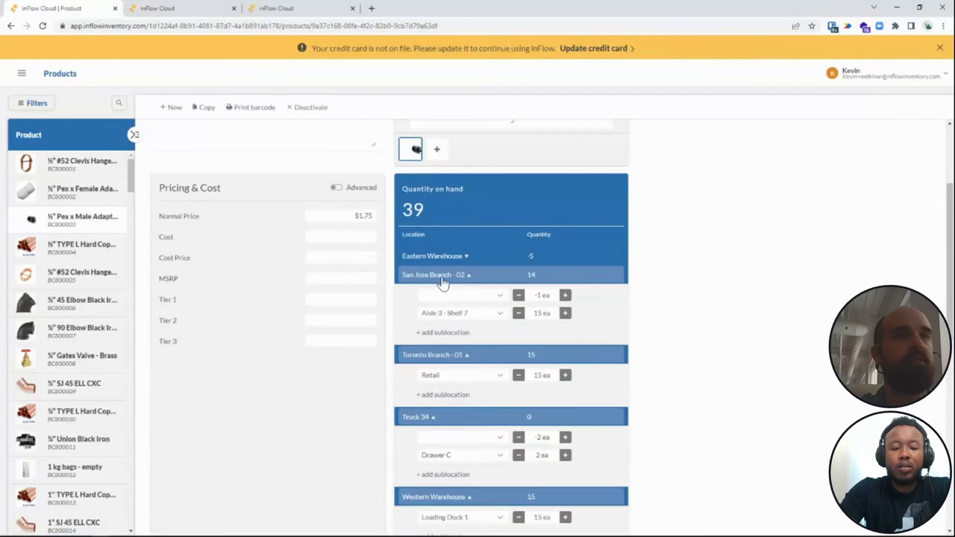
left_click(441, 277)
left_click(21, 74)
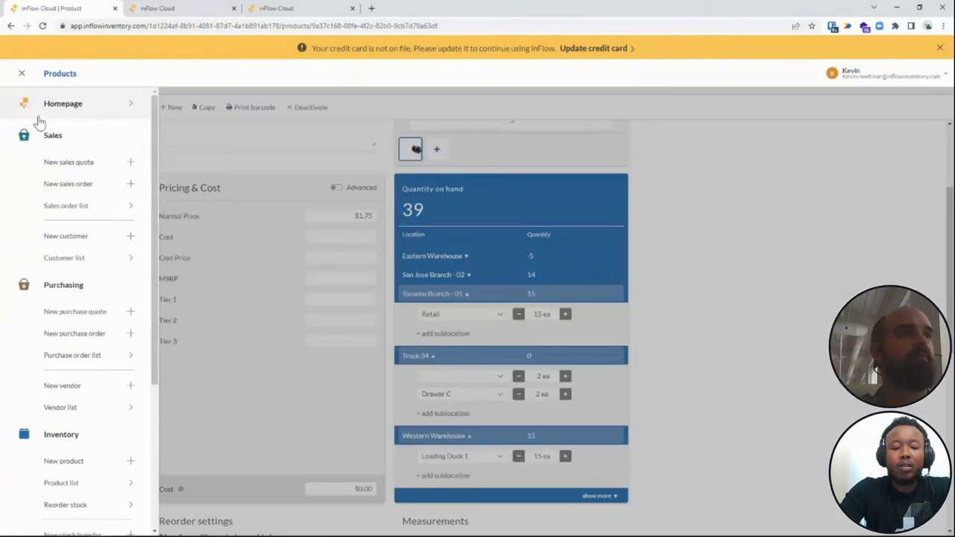
left_click(51, 107)
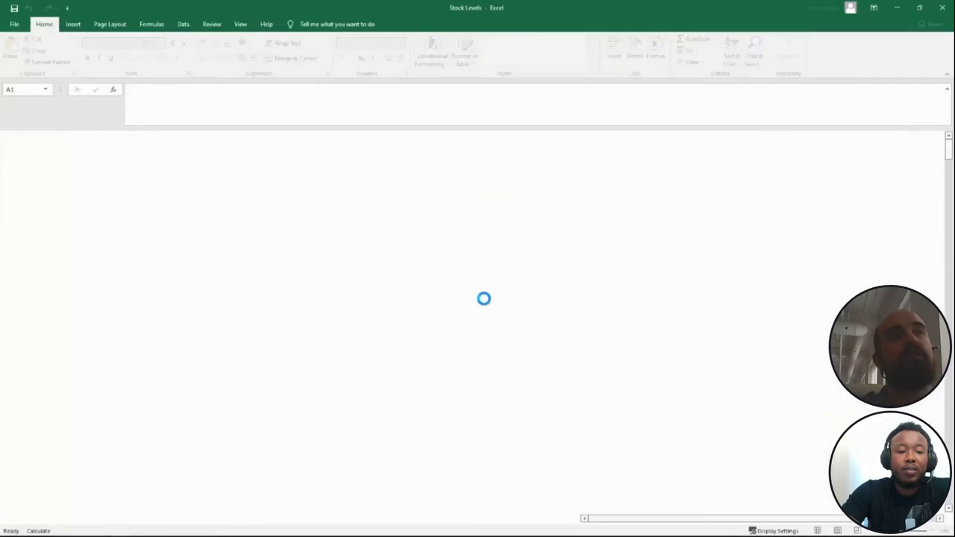
left_click(128, 154)
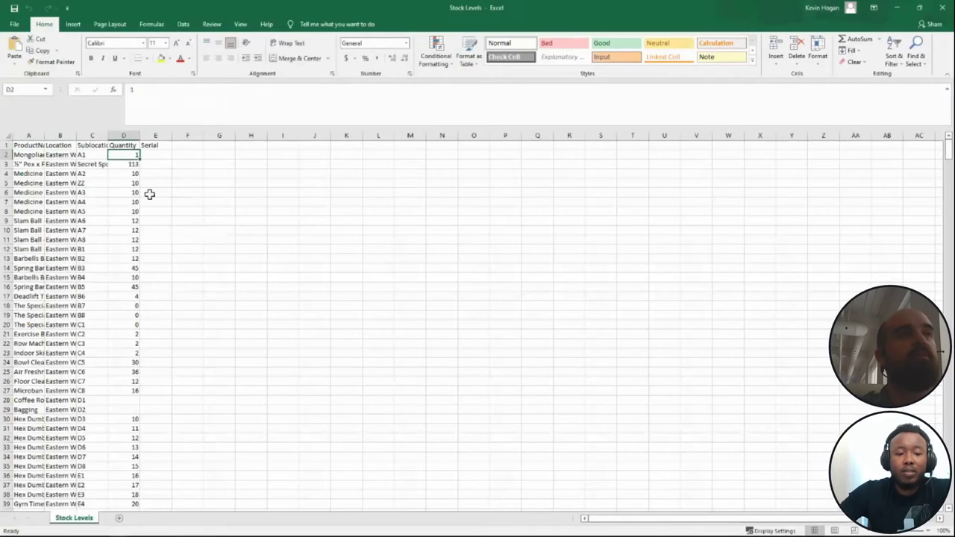
left_click(86, 155)
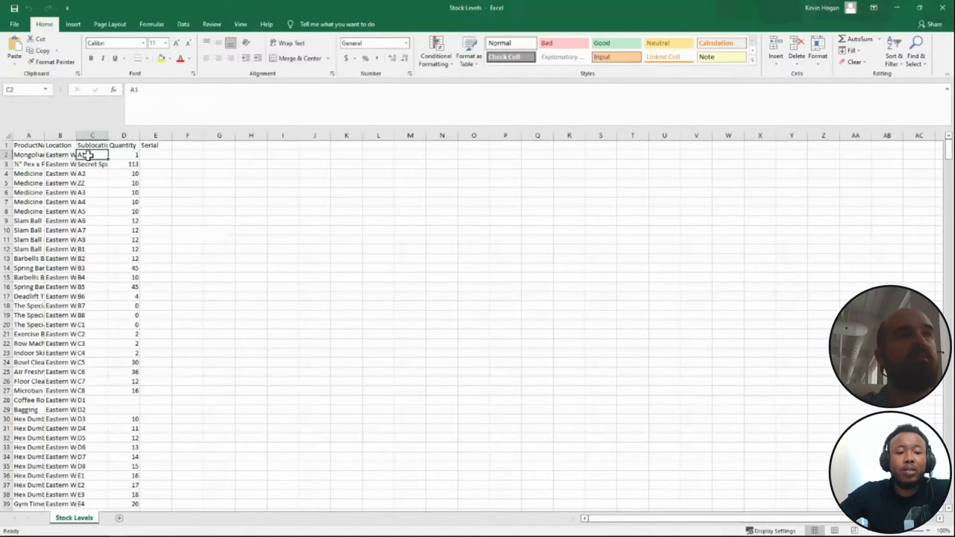
left_click_drag(86, 154, 89, 531)
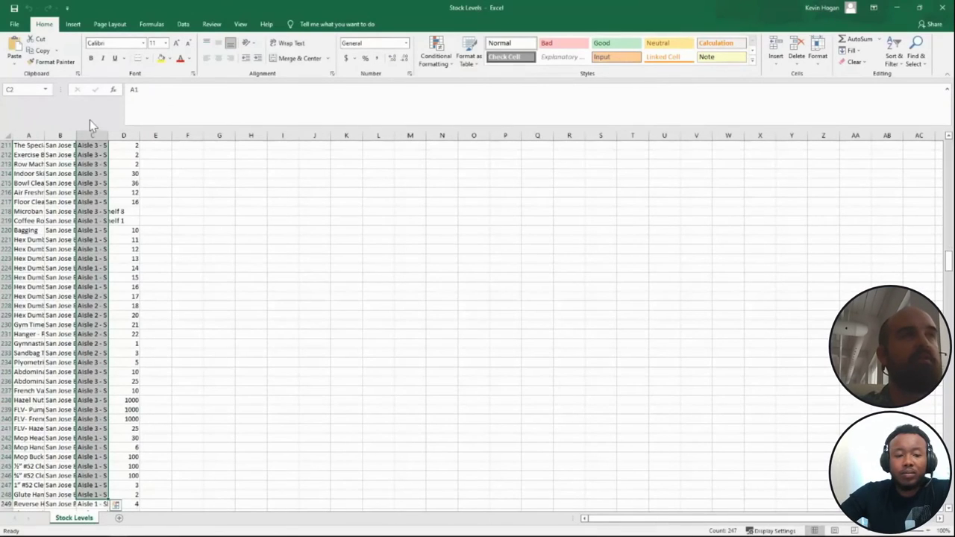
right_click(84, 143)
key("Escape")
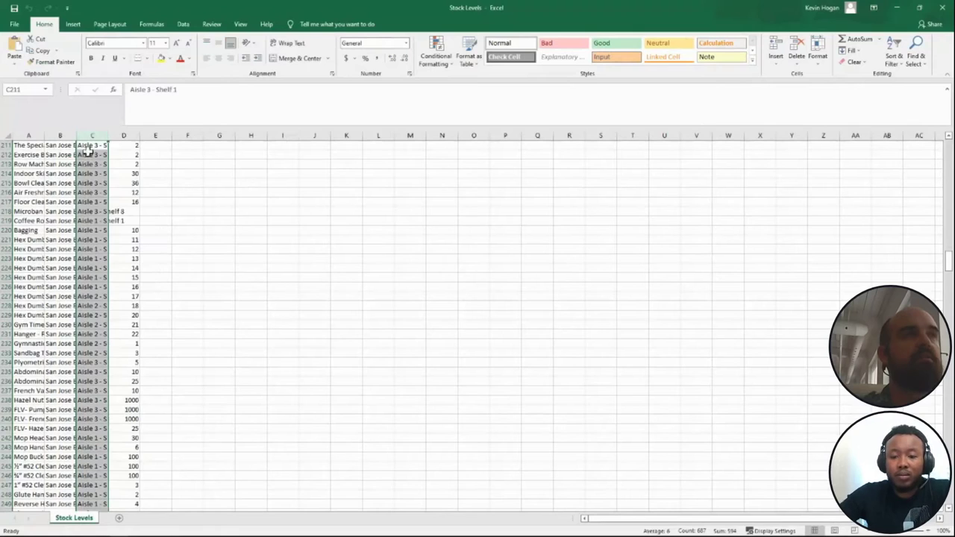
left_click(92, 148)
scroll(111, 216, "up", 8)
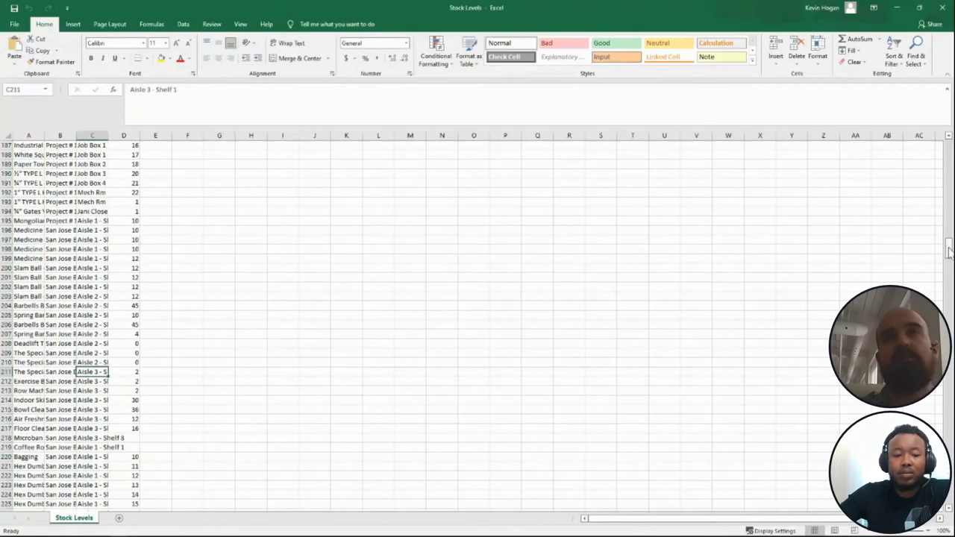
- Clear the first Sublocation value in the Stock Levels sheet and fill the blank down to row 687
left_click_drag(949, 252, 949, 148)
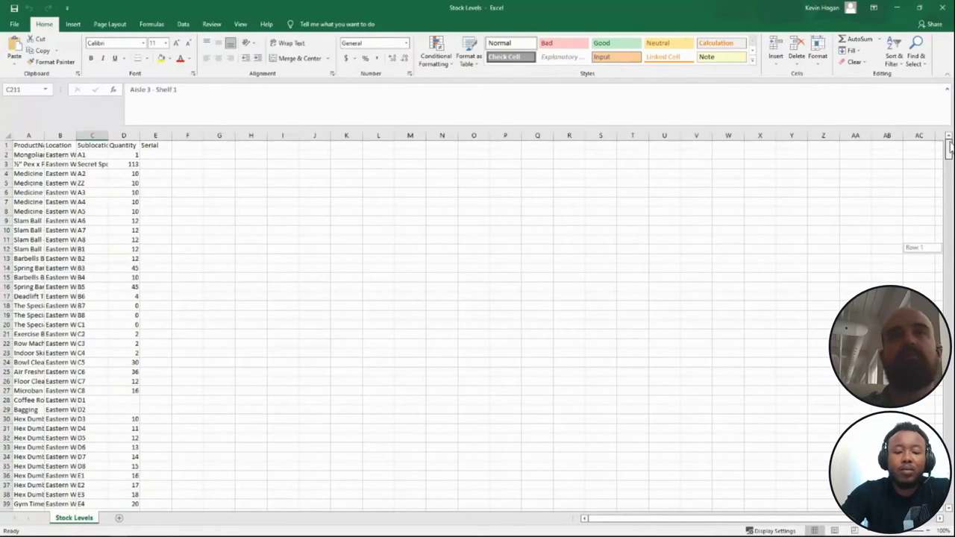
left_click(93, 154)
key("BackSpace")
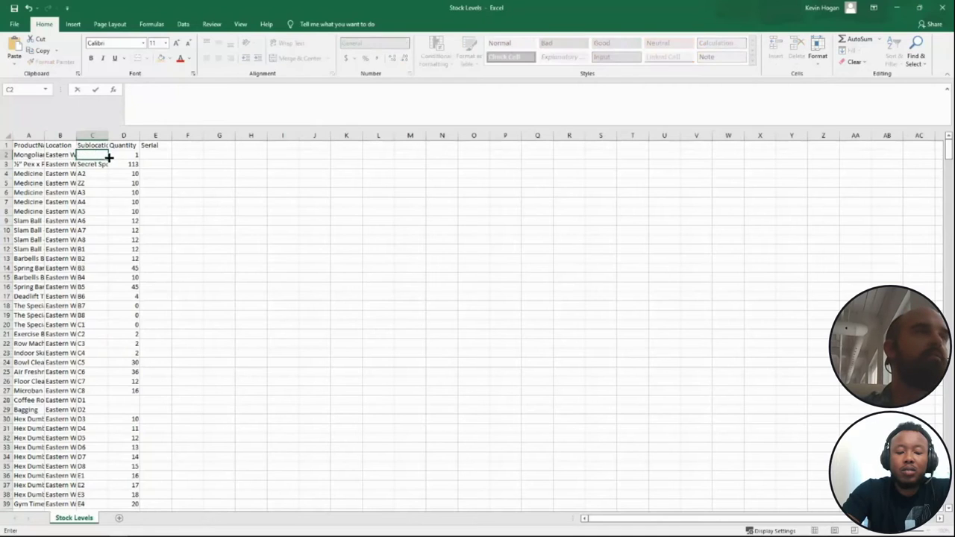
left_click_drag(109, 157, 104, 499)
- Set the Quantity in row 687 to 0 and fill it upward through the column to row 3
left_click(123, 494)
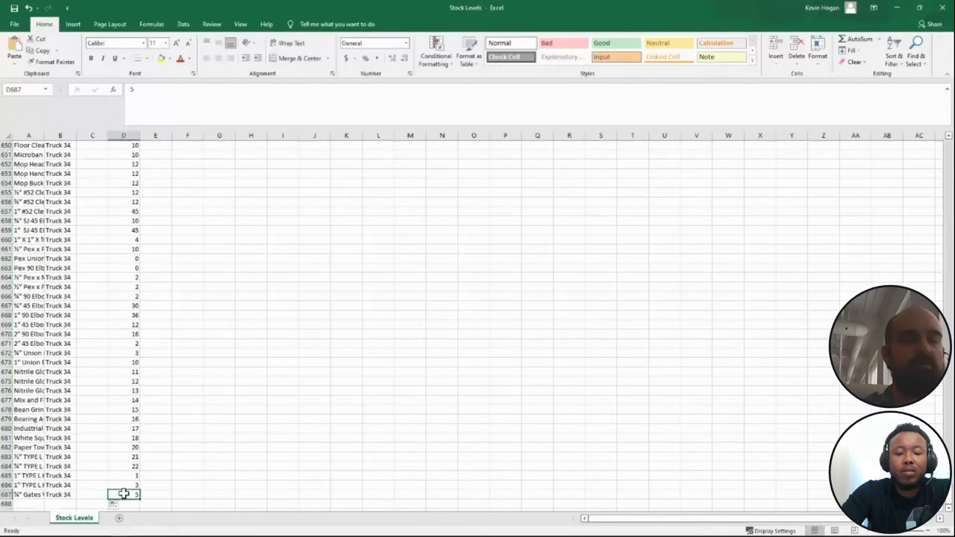
left_click(187, 485)
left_click(132, 486)
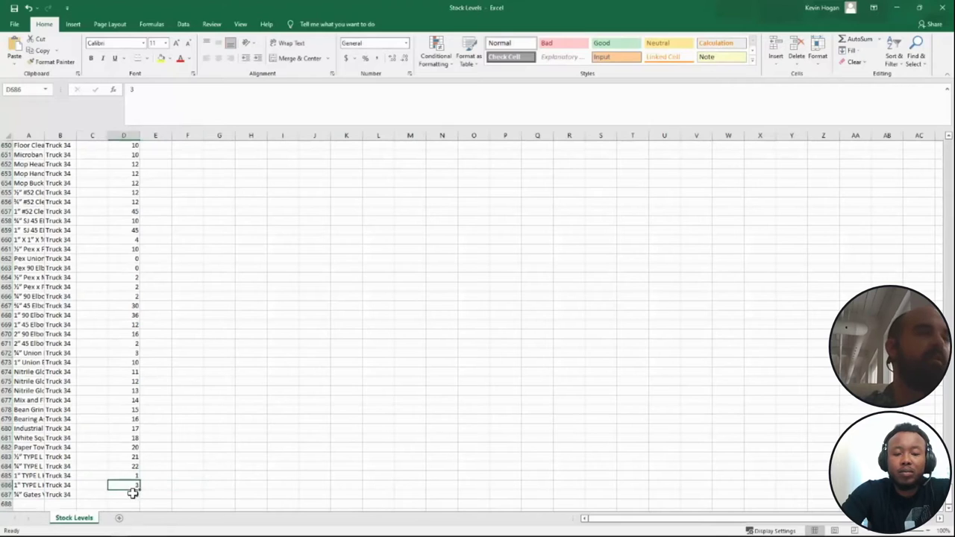
left_click_drag(110, 106, 112, 105)
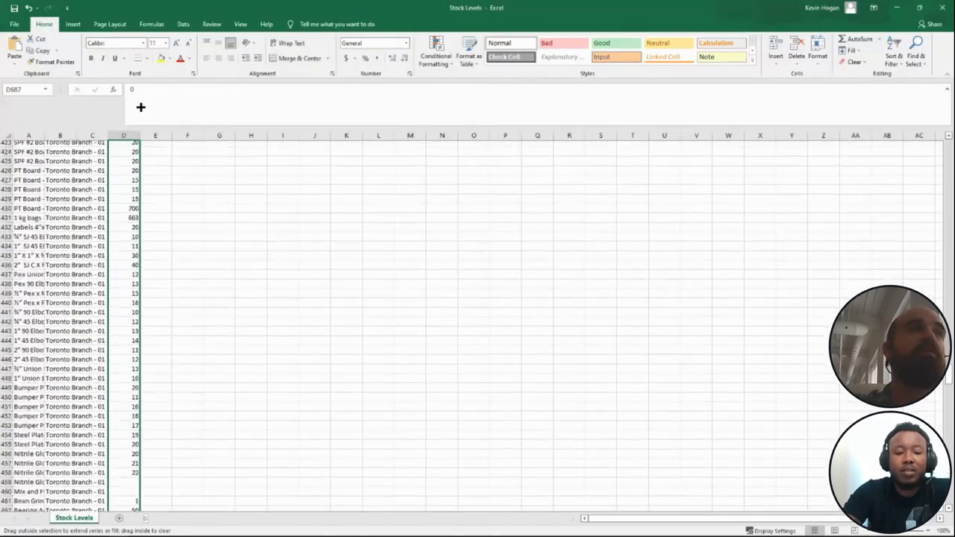
left_click_drag(140, 107, 126, 154)
left_click(126, 154)
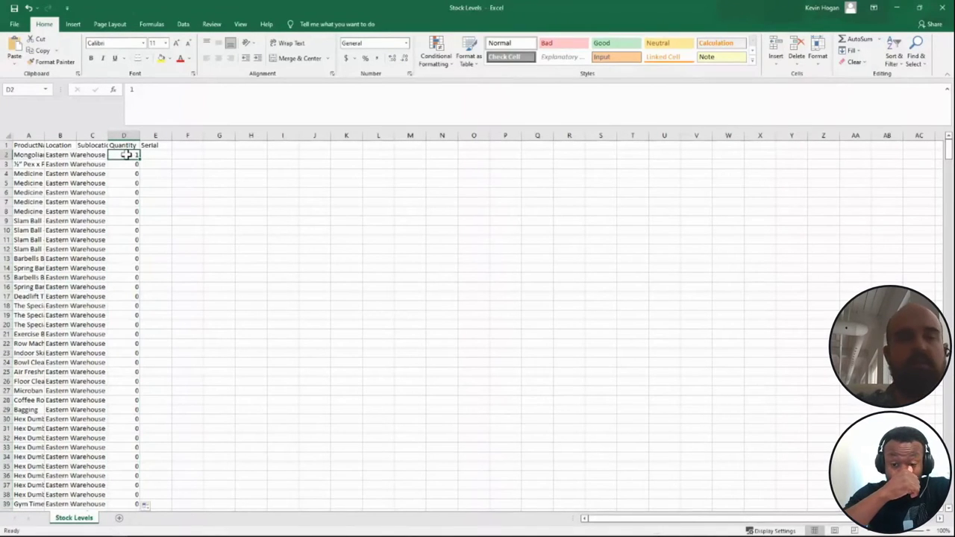
- Save the zero-quantity sheet as Stock Level 0 in the Webinar Imports folder, keeping the CSV UTF-8 format, and close the workbook
left_click(13, 24)
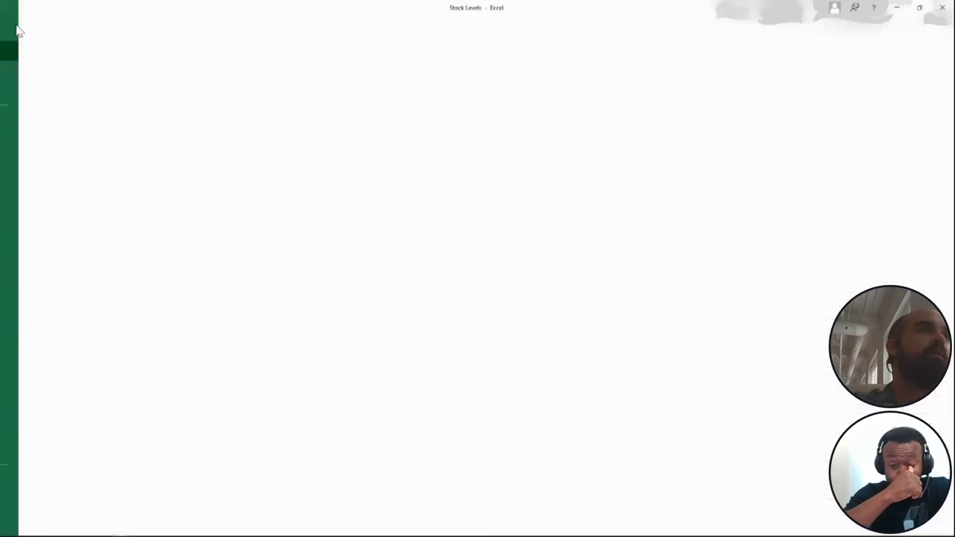
left_click(32, 158)
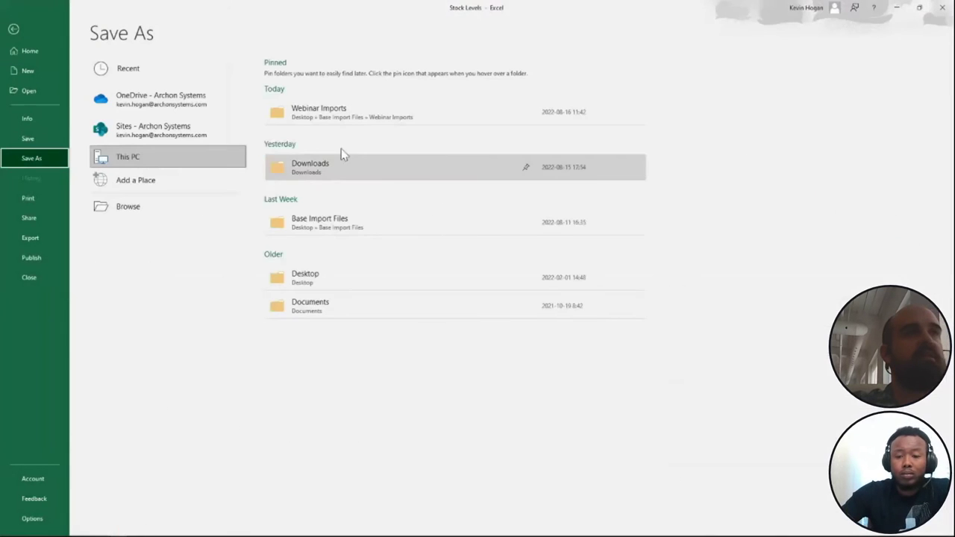
left_click(346, 122)
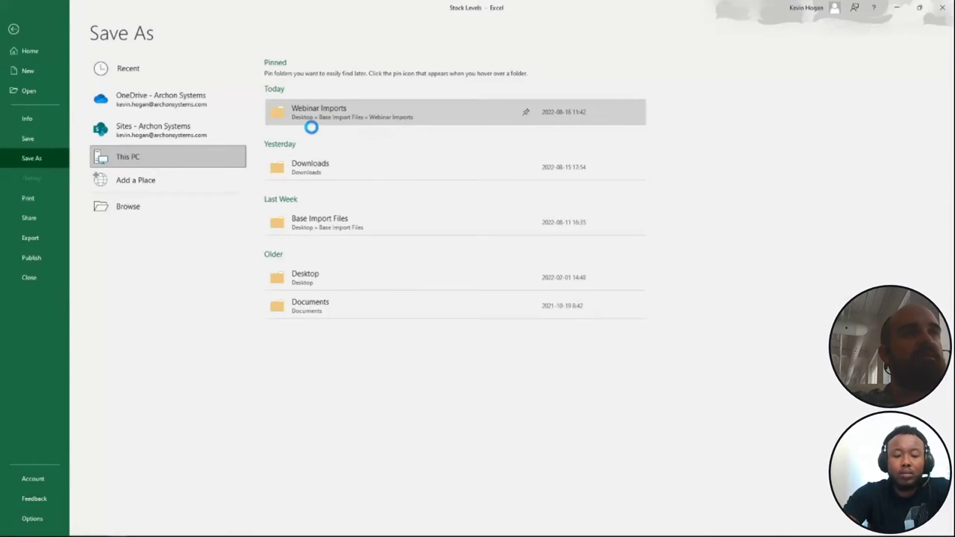
left_click(118, 124)
left_click(165, 167)
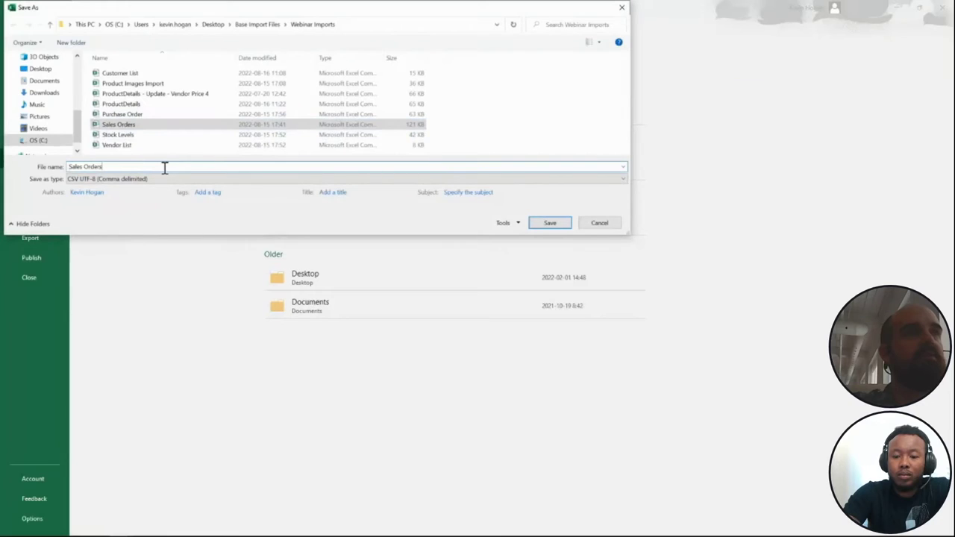
key("ctrl+a")
type("S")
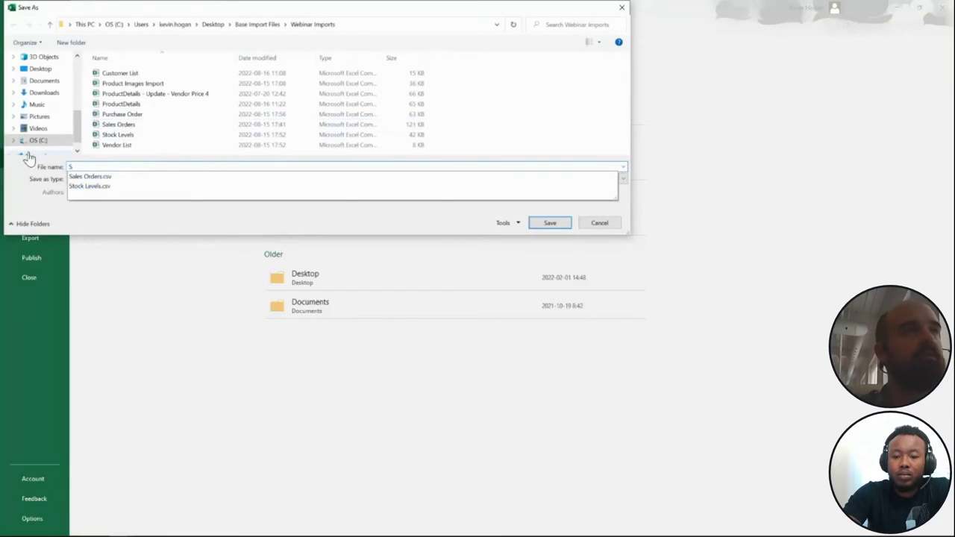
type("tok L")
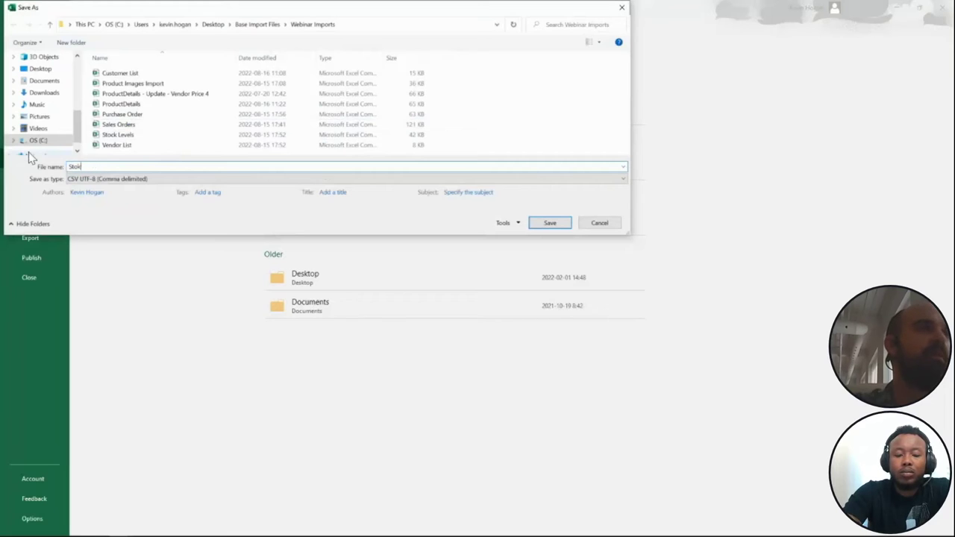
key("BackSpace")
type("ck Levels")
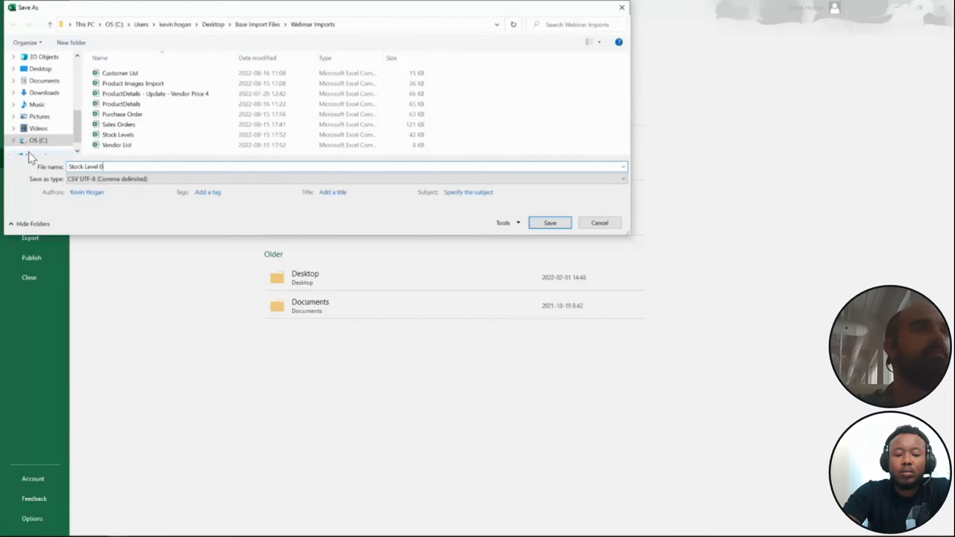
left_click(550, 223)
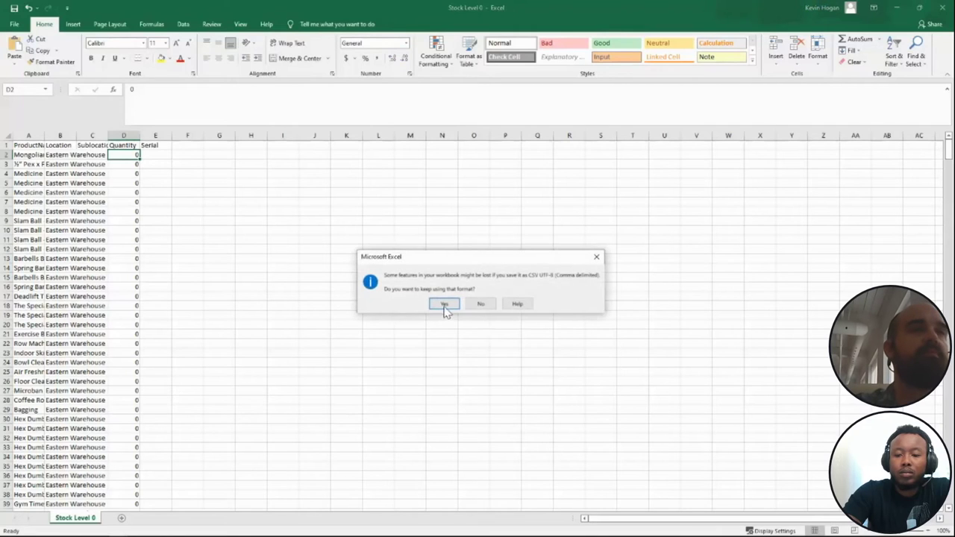
left_click(445, 304)
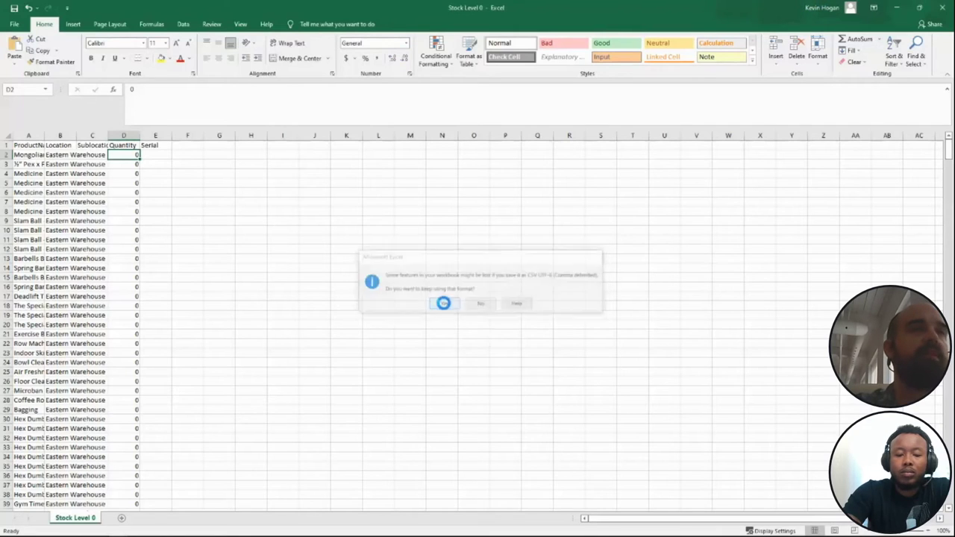
left_click(949, 9)
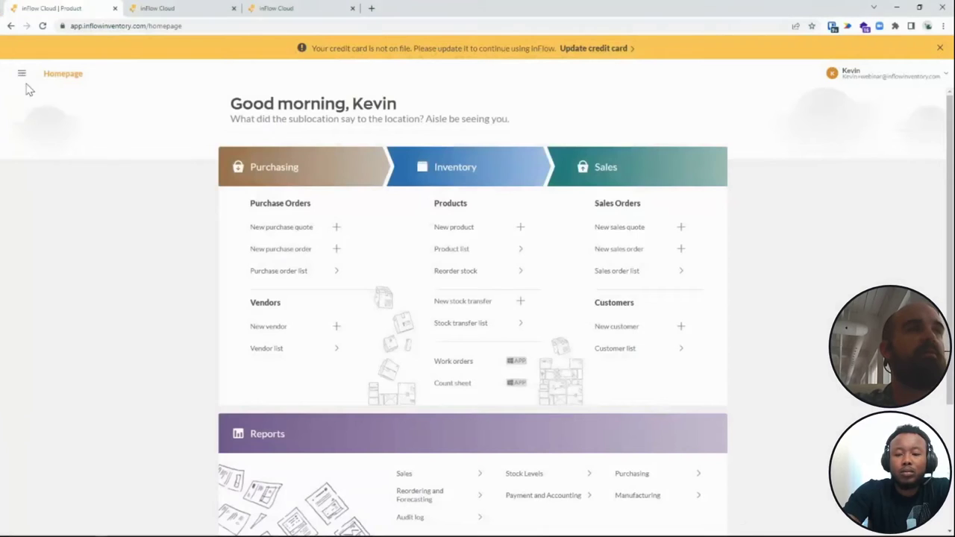
- Start a data import of type Stock levels in inFlow Cloud and choose the Stock Level 0 CSV file
left_click(22, 73)
scroll(70, 373, "down", 3)
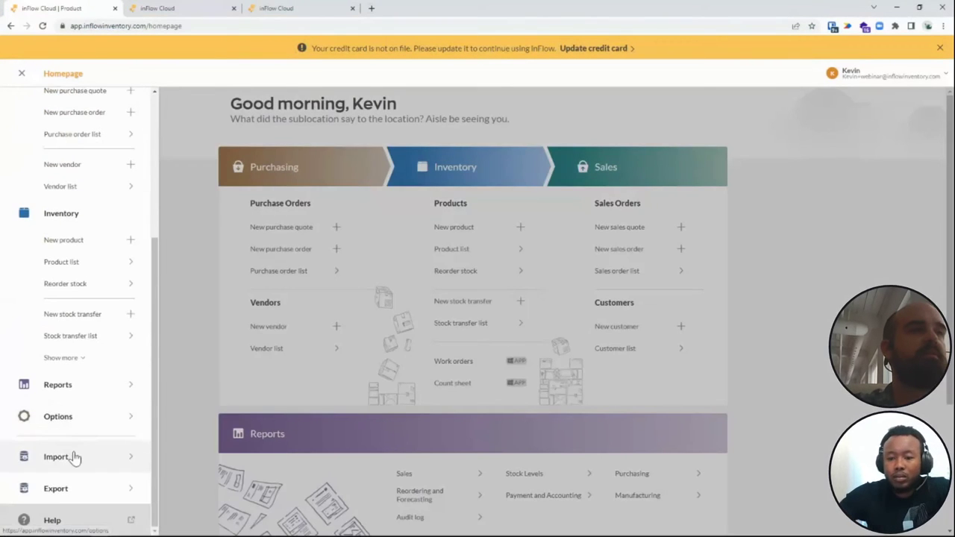
left_click(70, 454)
left_click(492, 248)
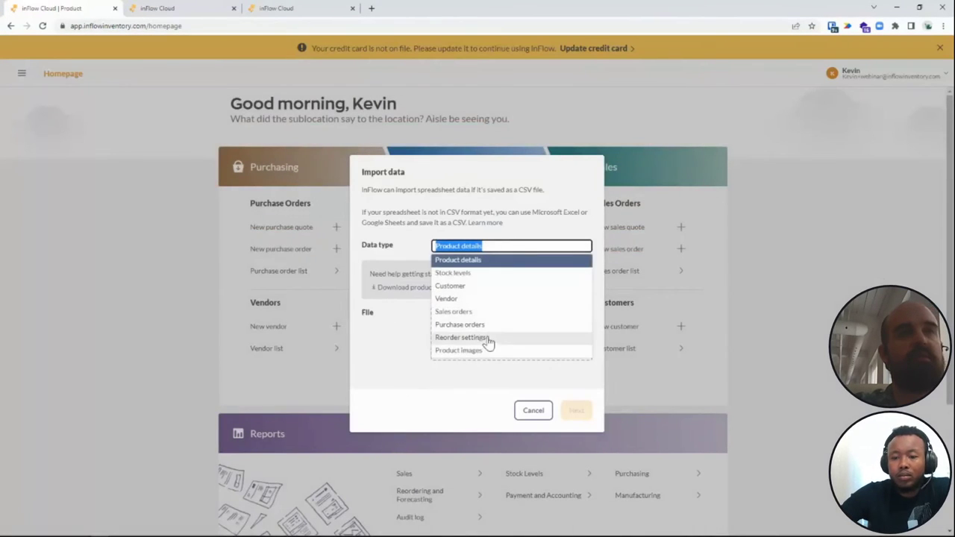
left_click(494, 273)
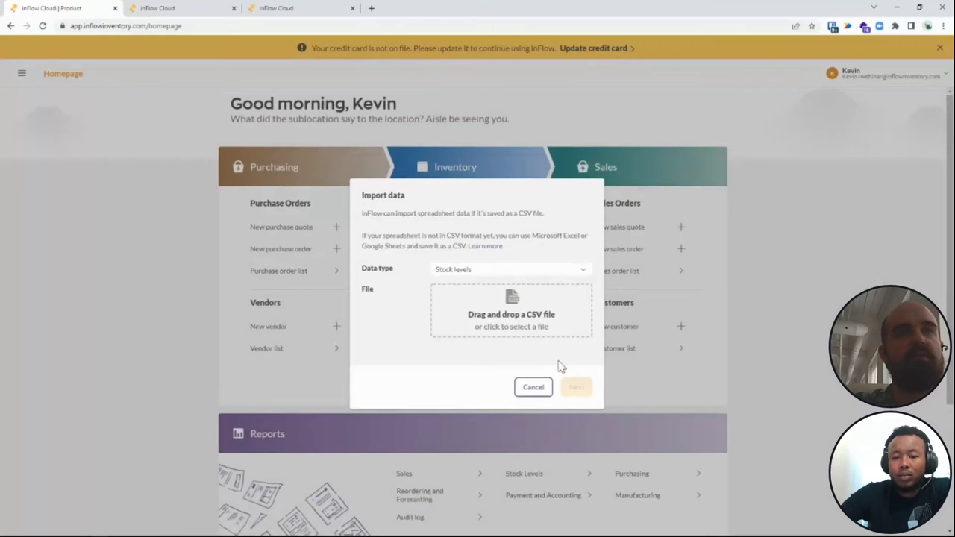
left_click(524, 313)
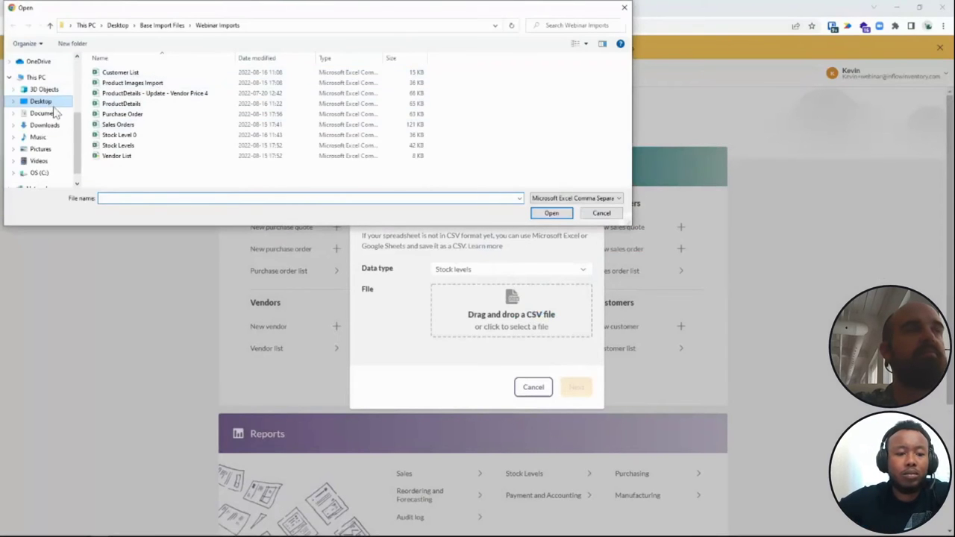
left_click(128, 135)
double_click(129, 135)
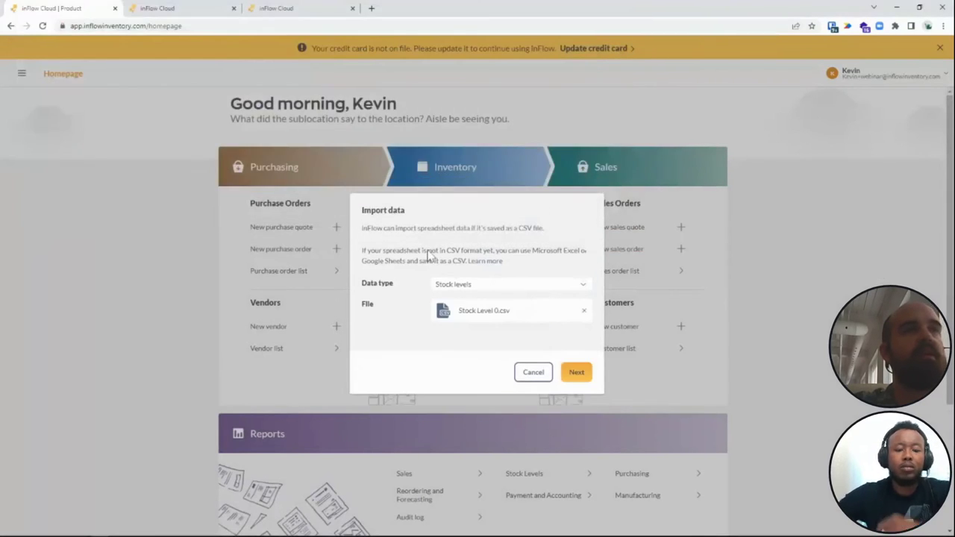
- Show the data mapping and import the stock levels, setting inventory levels to what's being imported
left_click(576, 371)
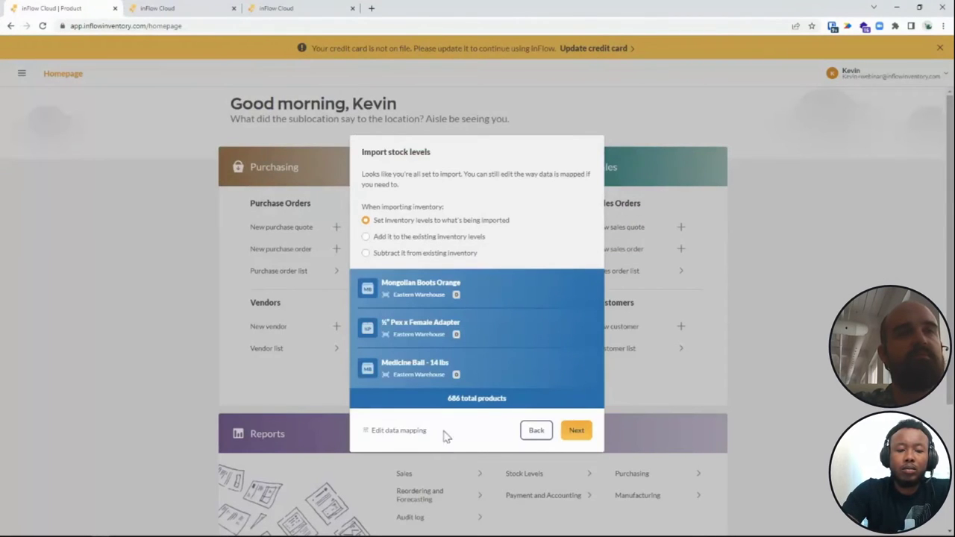
left_click(412, 431)
left_click(581, 483)
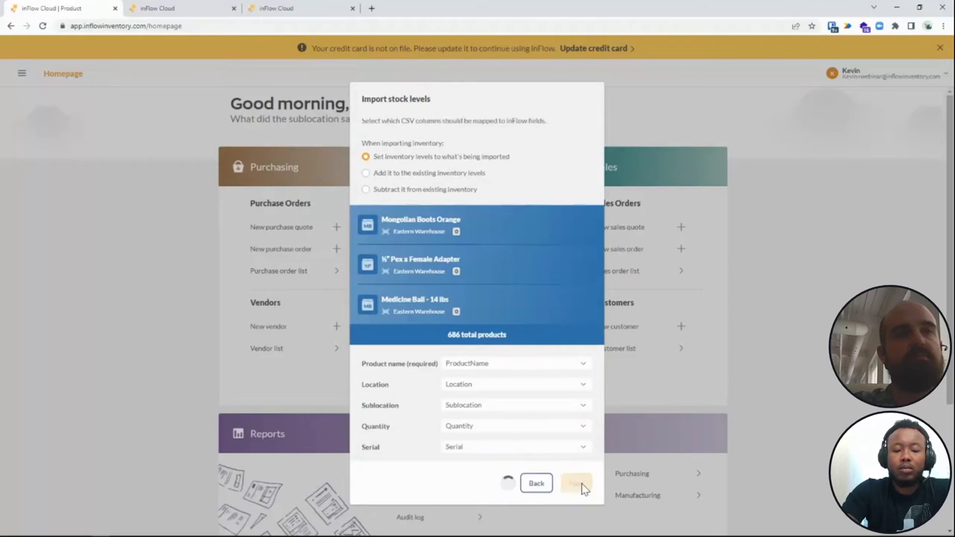
left_click(576, 330)
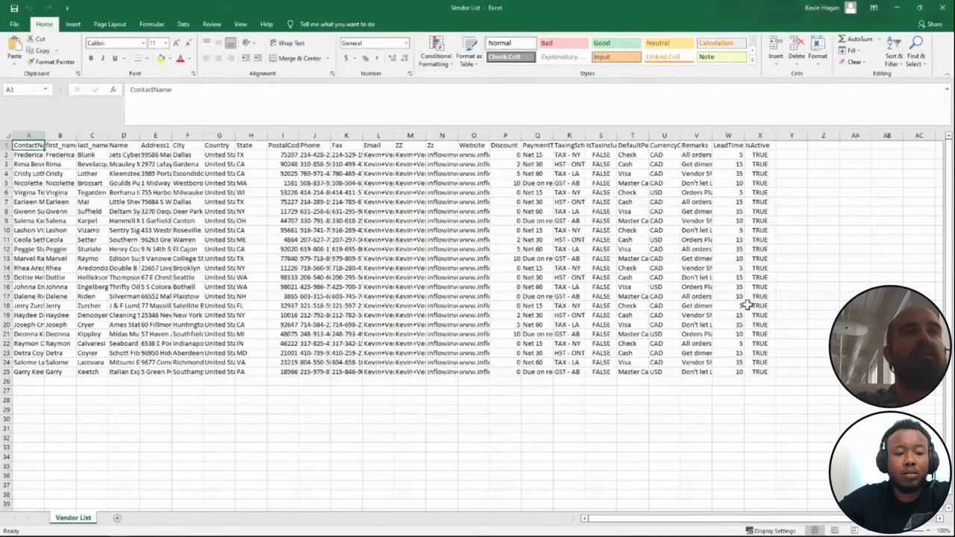
- Examine the contact and name columns of the Vendor List sheet, widening the ContactName column to read its entries
left_click(722, 297)
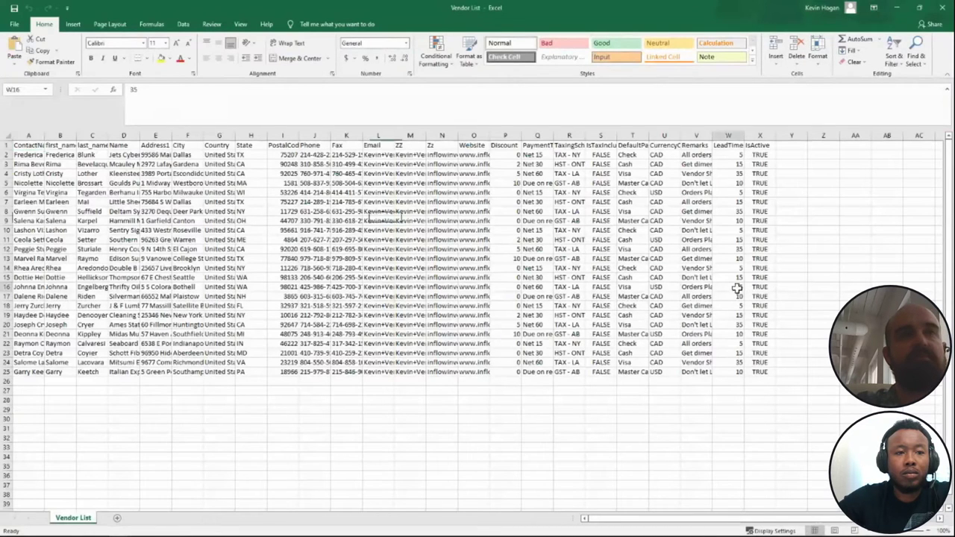
left_click(559, 326)
left_click(48, 192)
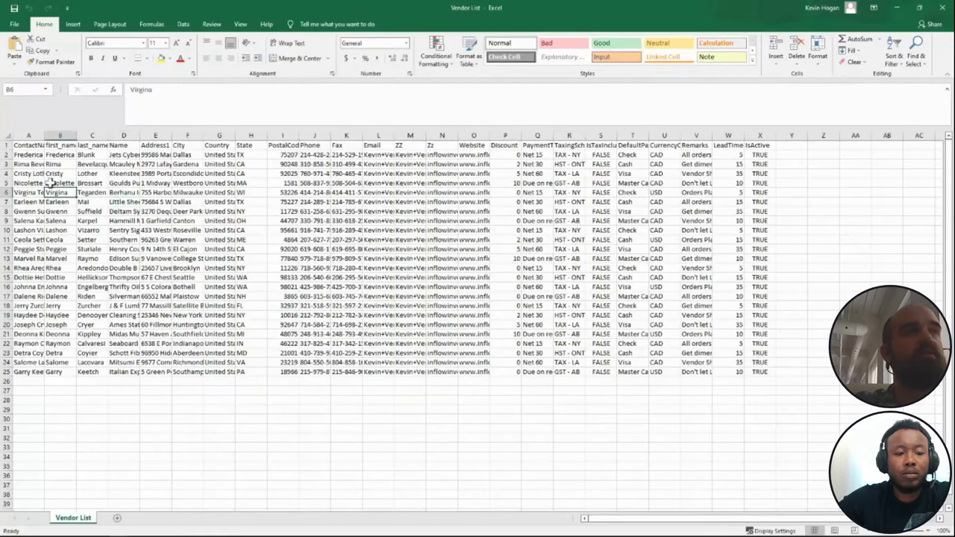
left_click_drag(44, 135, 53, 345)
left_click_drag(115, 164, 149, 363)
left_click(181, 135)
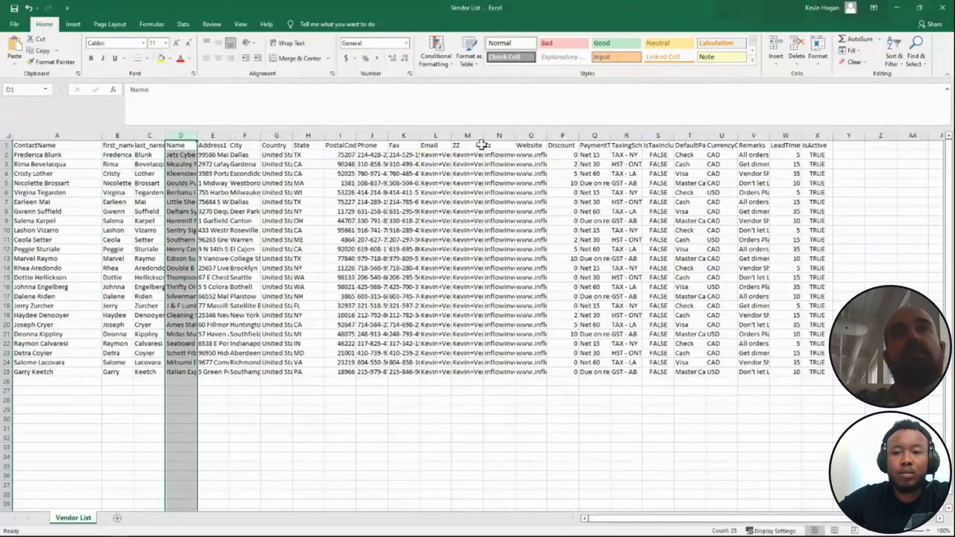
- Review the Discount, PaymentTerms, TaxingScheme, DefaultPaymentMethod and LeadTimeDays columns, and close the Vendor List workbook
left_click(561, 134)
left_click(595, 135)
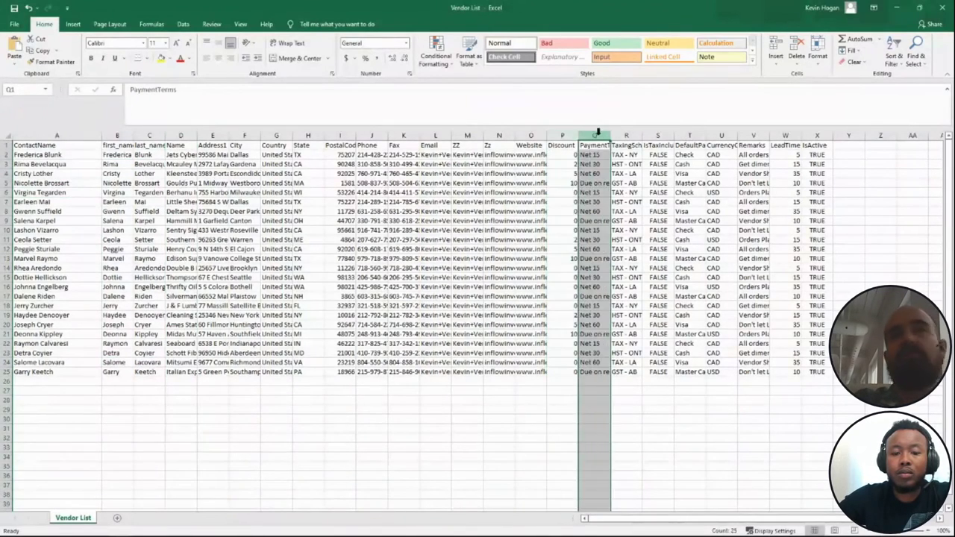
left_click(624, 137)
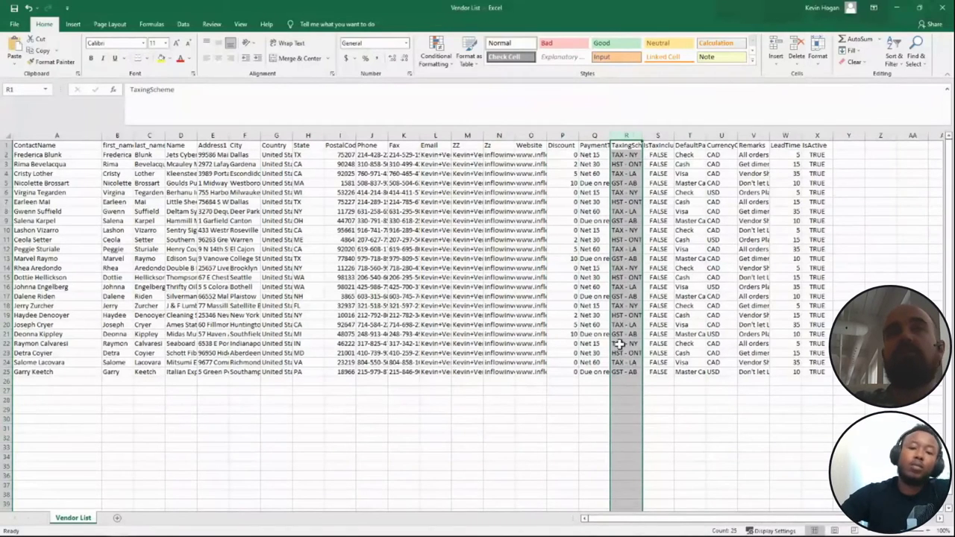
left_click(690, 137)
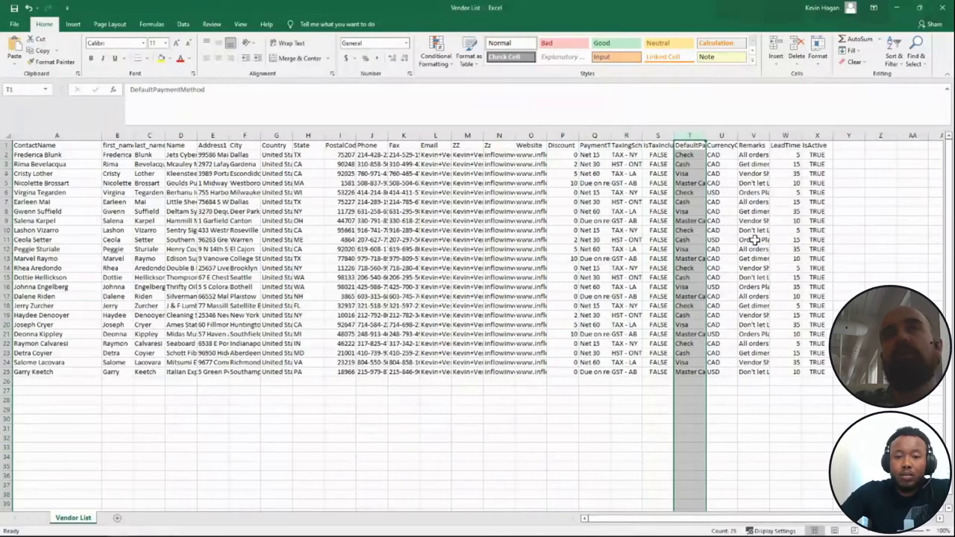
left_click(790, 137)
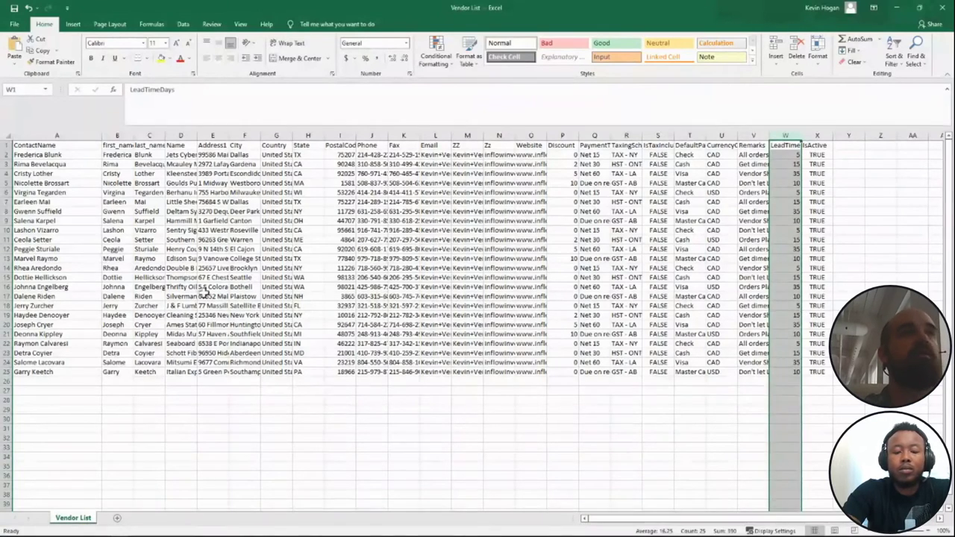
left_click(274, 371)
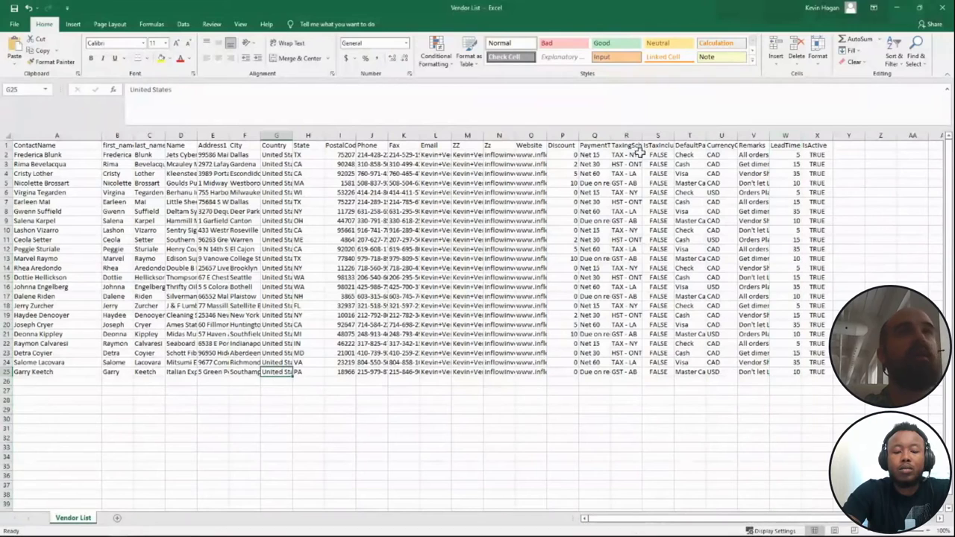
left_click(940, 7)
left_click(477, 285)
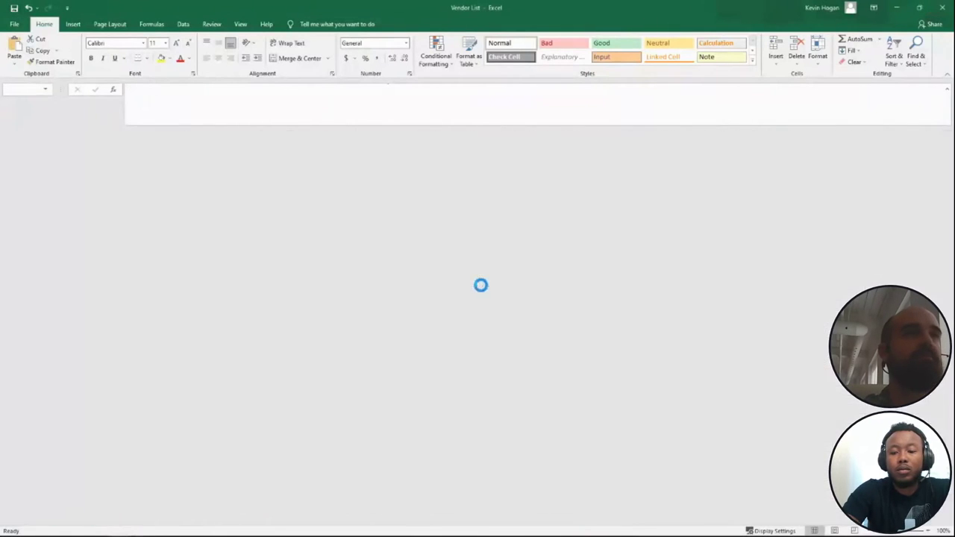
- Start a data import of type Vendor in inFlow Cloud and choose the Vendor List CSV file
left_click(22, 75)
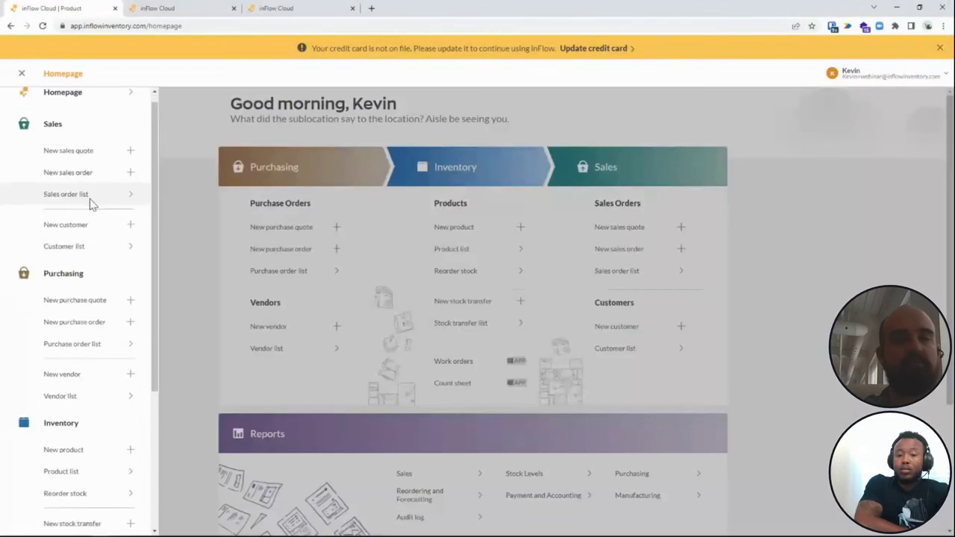
scroll(89, 203, "down", 3)
left_click(90, 458)
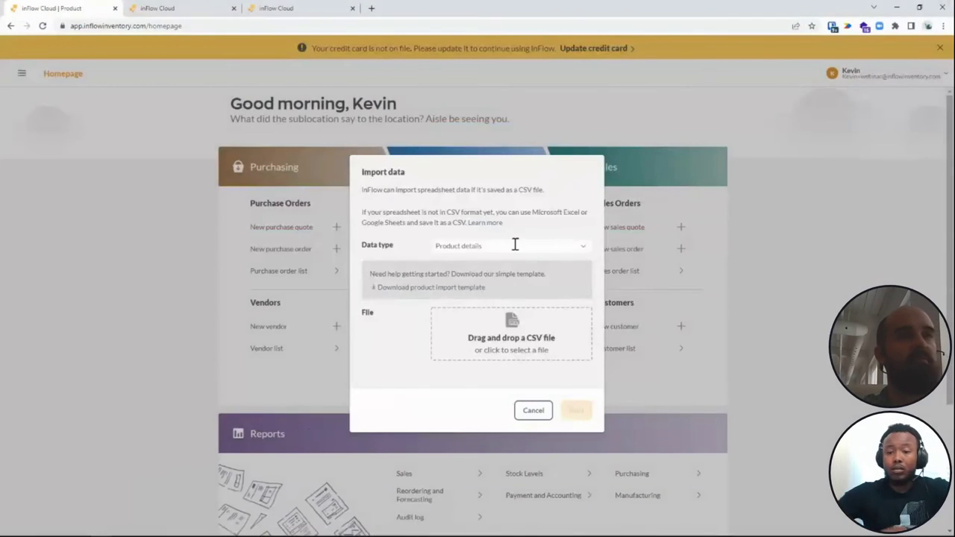
left_click(504, 247)
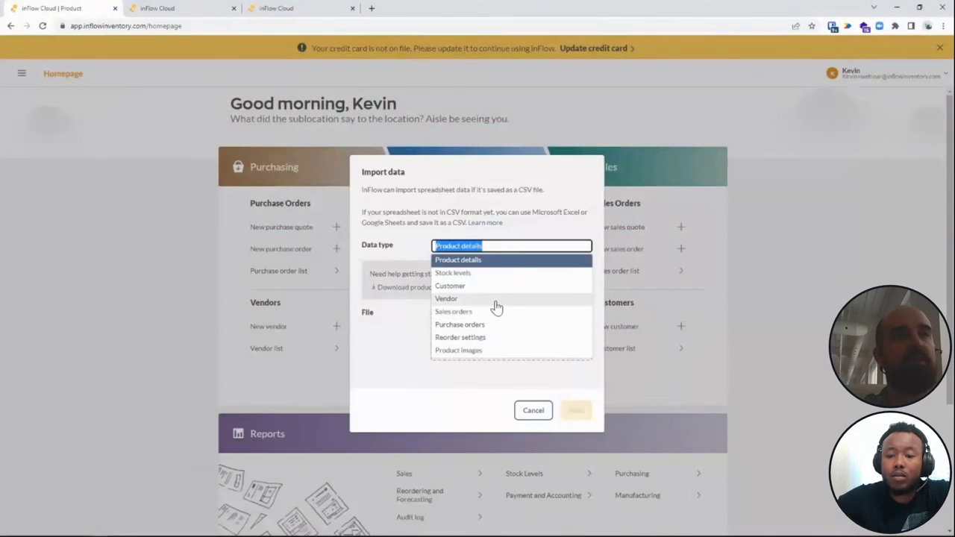
left_click(497, 304)
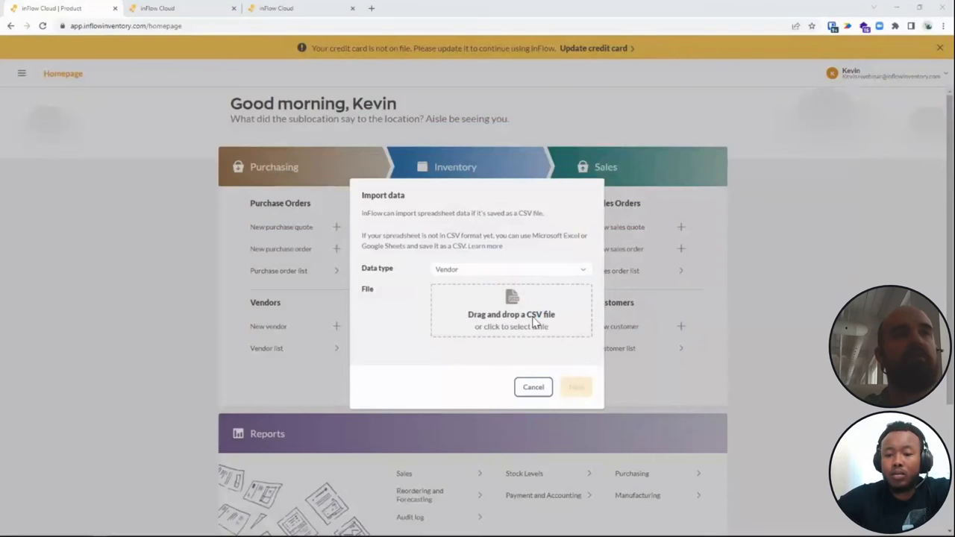
left_click(513, 325)
double_click(144, 156)
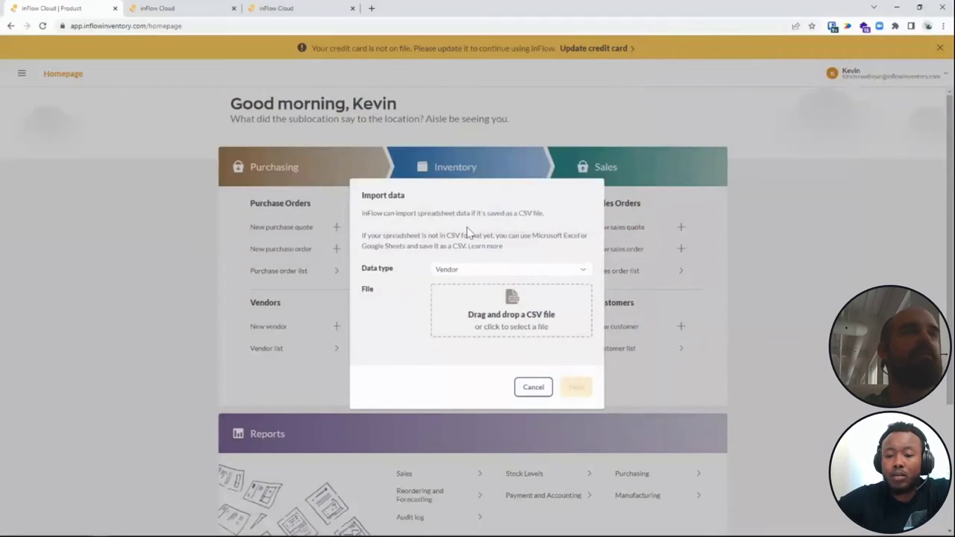
- Review the column mapping for the vendor CSV, from name and contact to purchasing info and remarks, and import the vendors
left_click(576, 372)
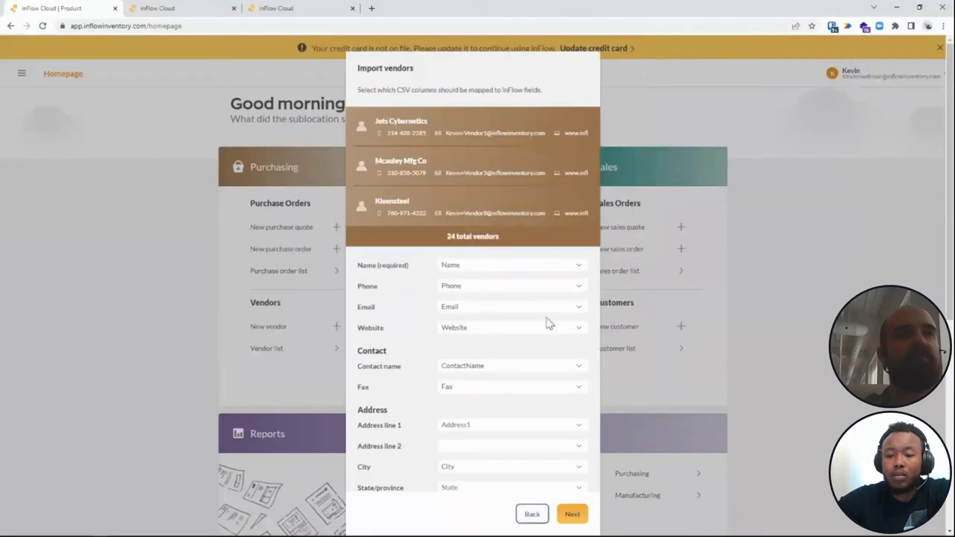
scroll(514, 293, "down", 5)
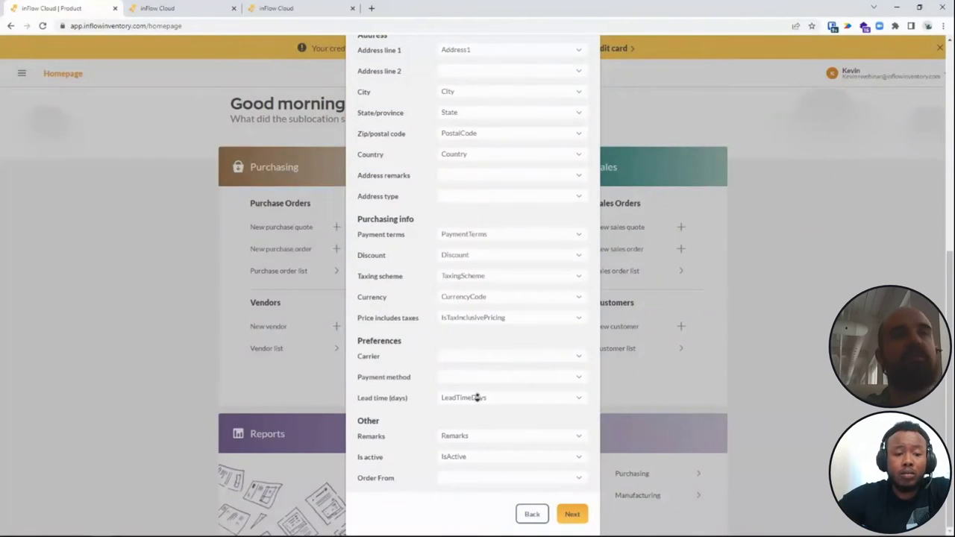
scroll(480, 397, "up", 2)
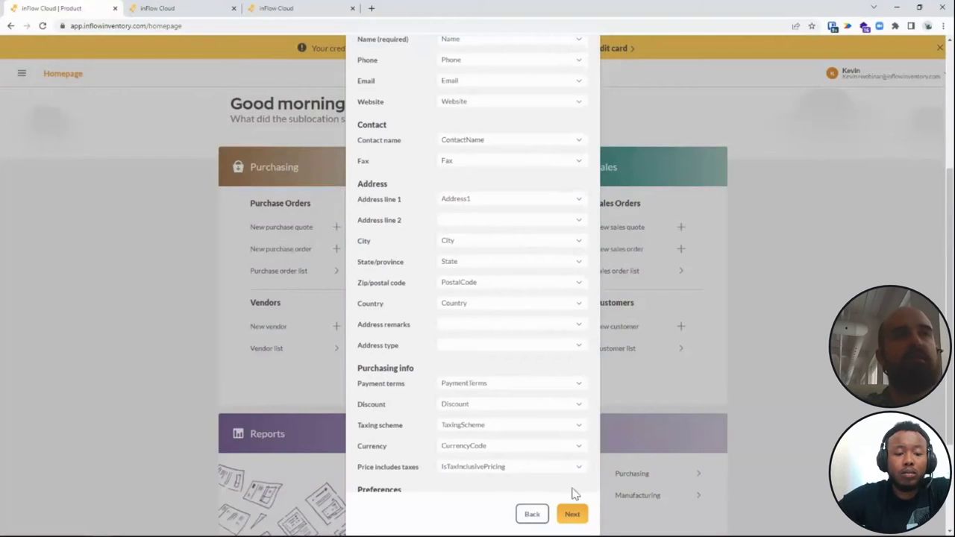
left_click(572, 514)
left_click(576, 331)
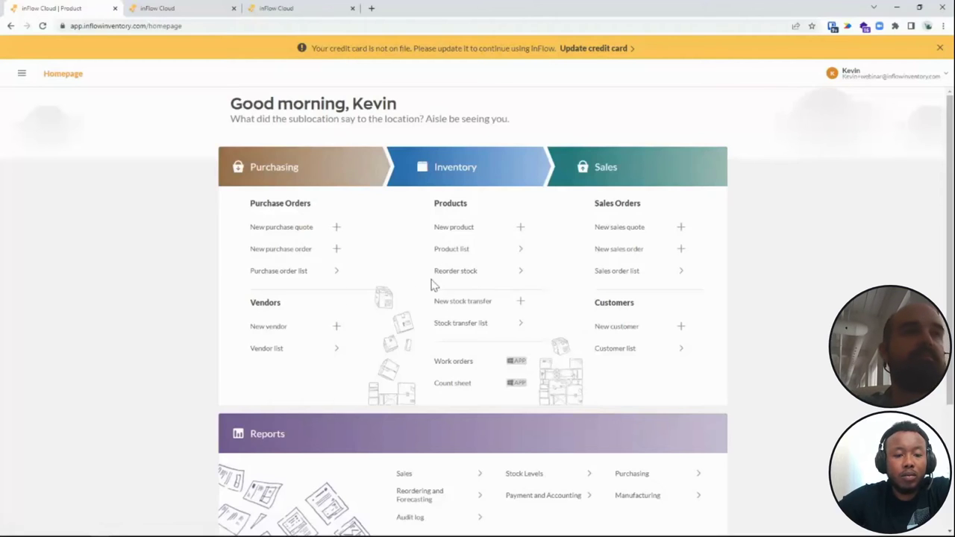
- Open the vendor list and review the Ames Stationers record down to its Remarks and Vendor Products sections
left_click(263, 348)
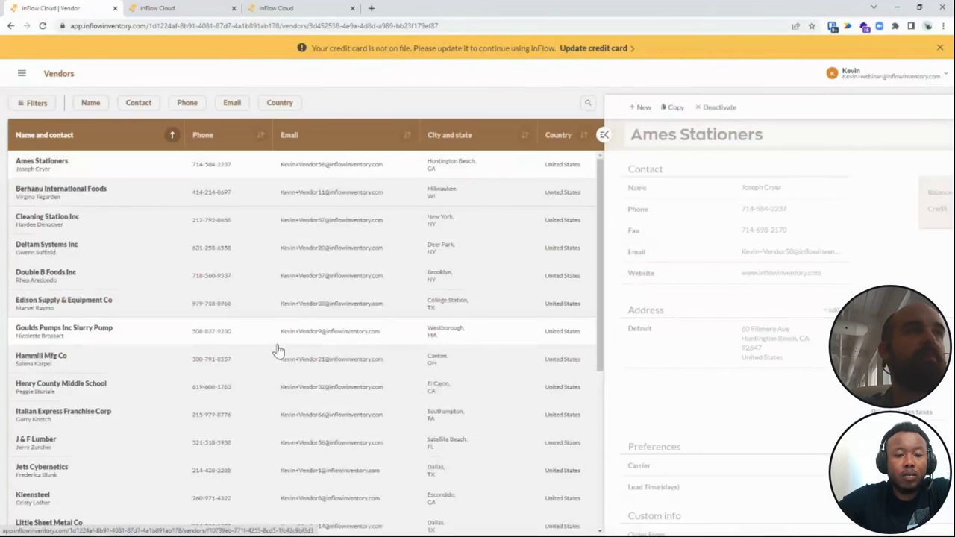
left_click(121, 173)
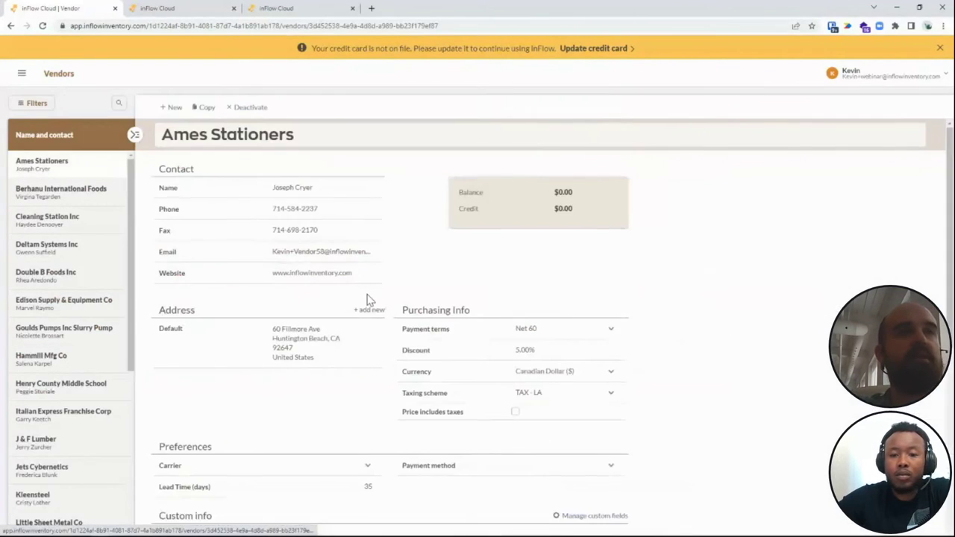
scroll(361, 300, "down", 2)
scroll(357, 302, "down", 3)
scroll(365, 309, "down", 2)
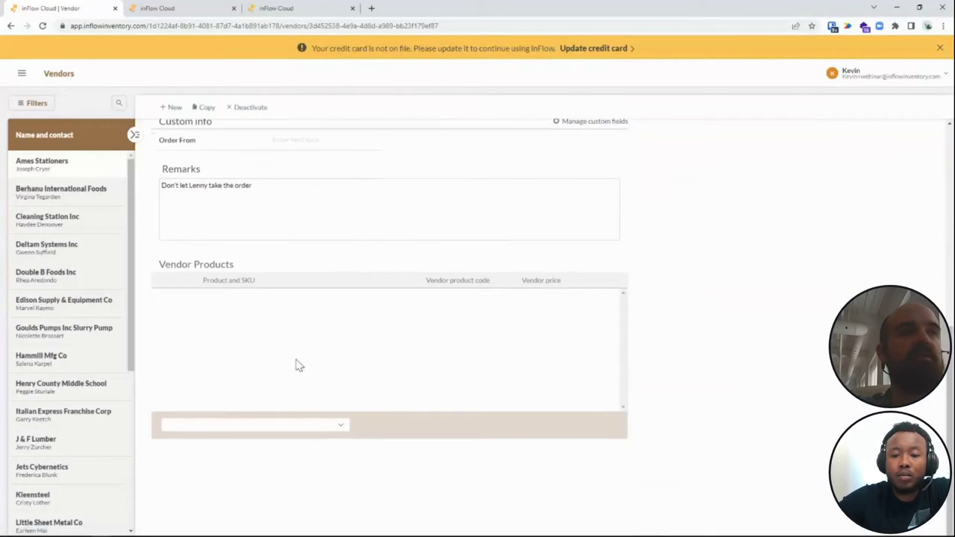
scroll(62, 233, "down", 1)
- Open the J & F Lumber vendor record and bring up its Remarks and Vendor Products table
left_click(63, 393)
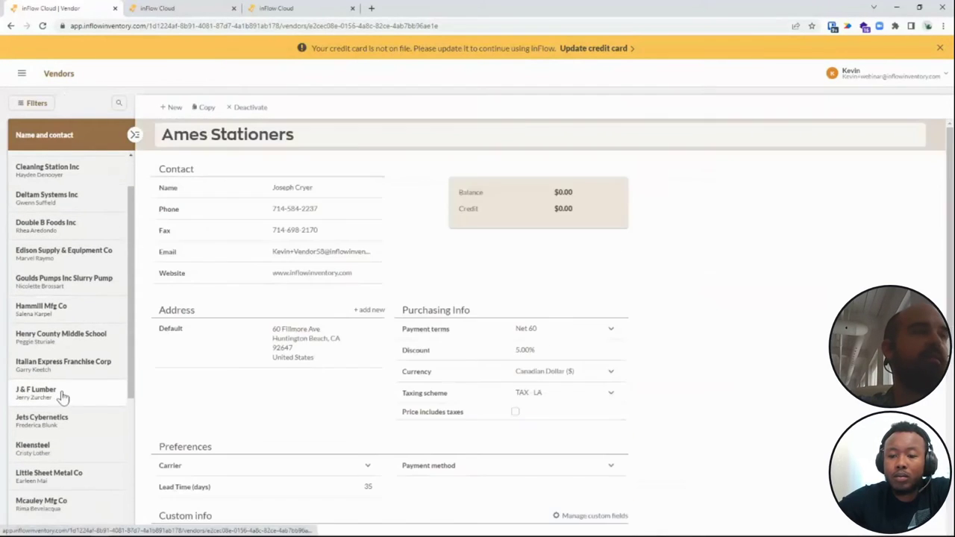
scroll(66, 401, "down", 3)
middle_click(273, 358)
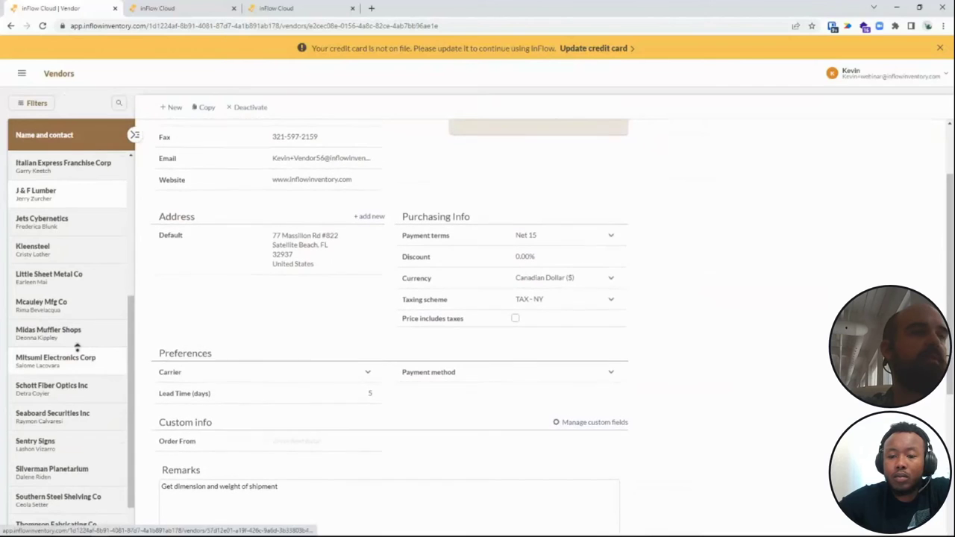
scroll(285, 361, "down", 5)
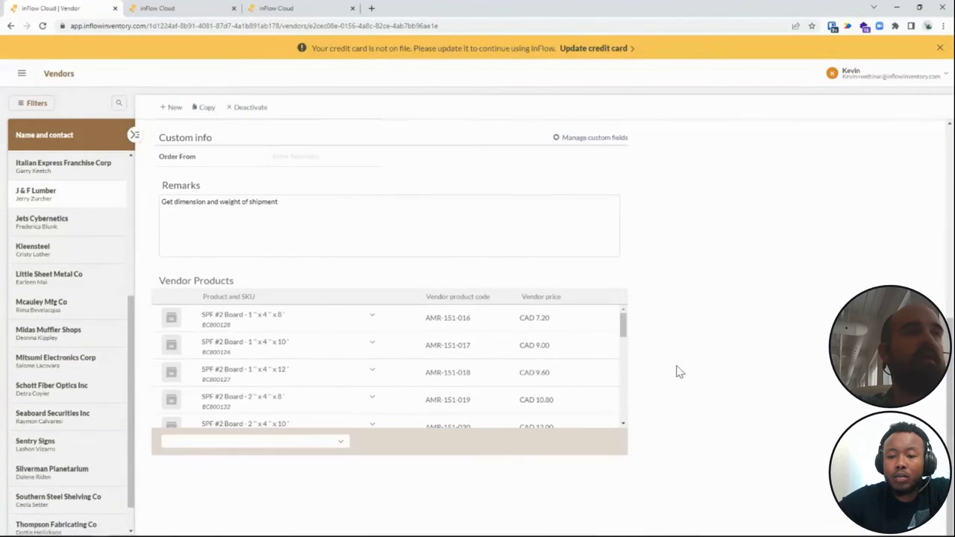
scroll(54, 167, "up", 1)
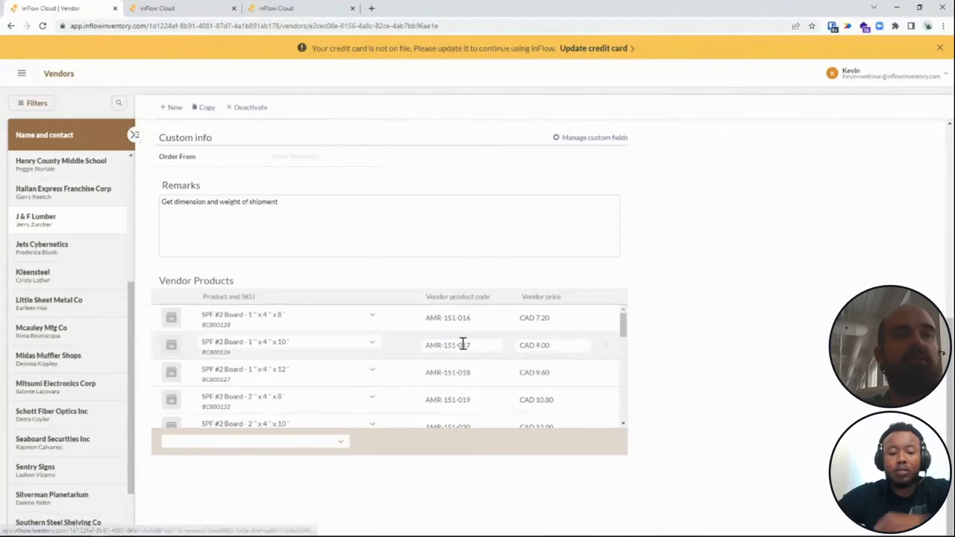
scroll(303, 279, "down", 1)
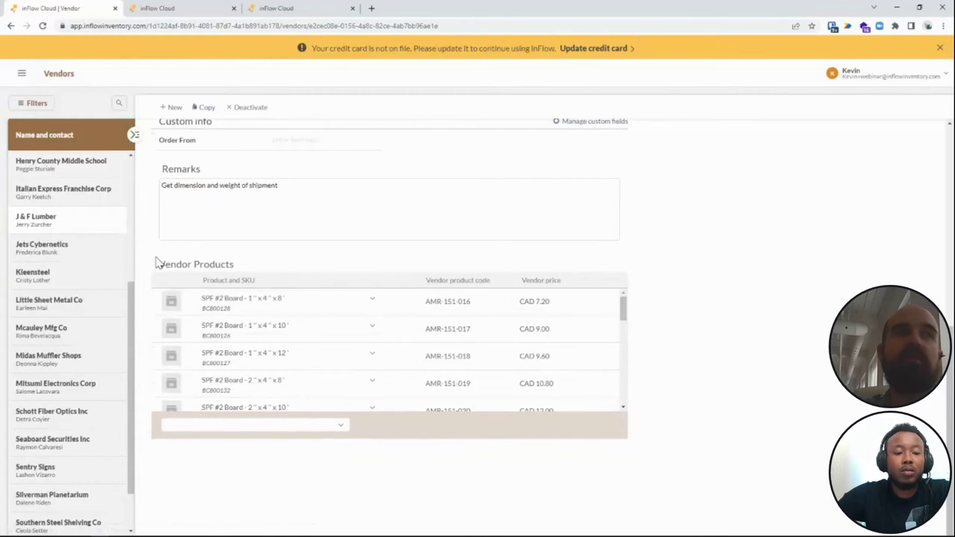
- Examine the first vendor product's code and price for J & F Lumber, and look through the vendor list
left_click_drag(156, 264, 239, 276)
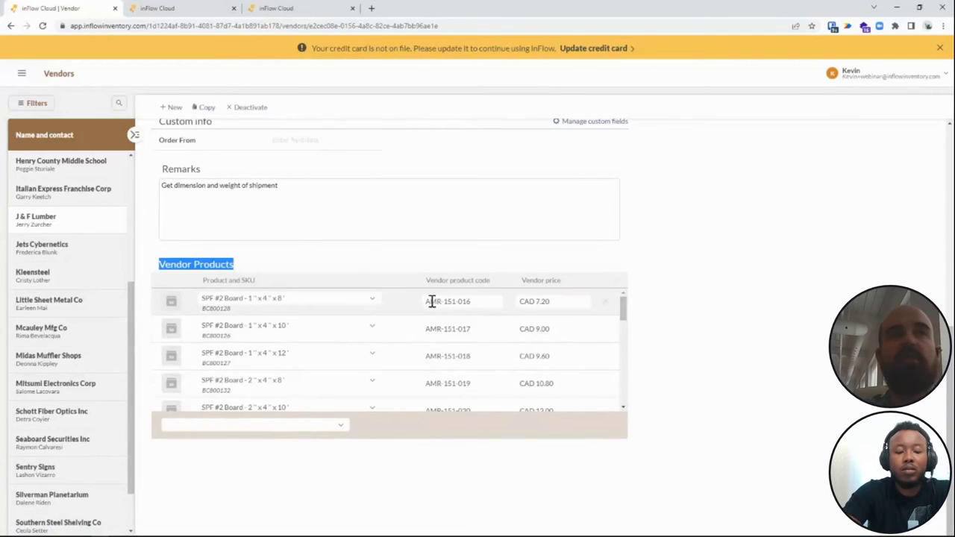
left_click_drag(429, 301, 479, 305)
left_click(528, 301)
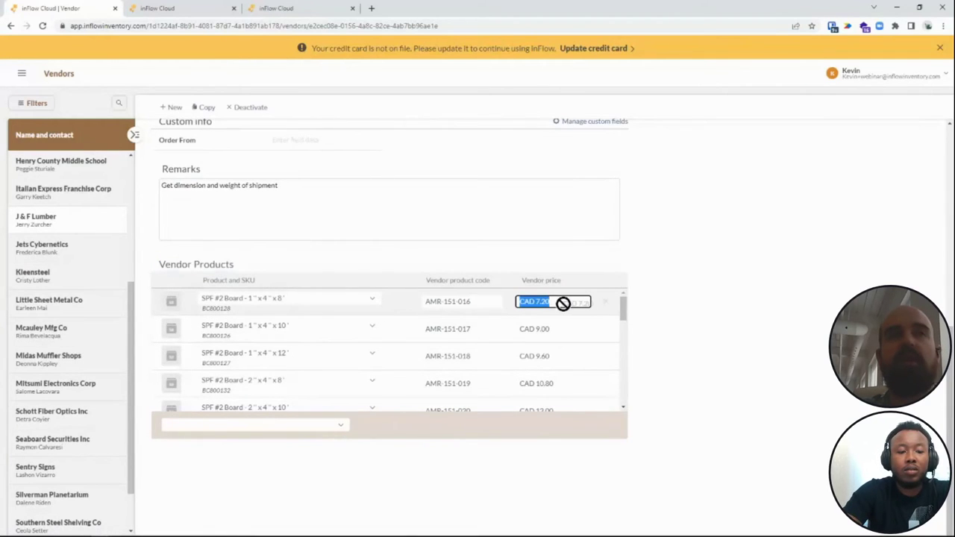
left_click(575, 301)
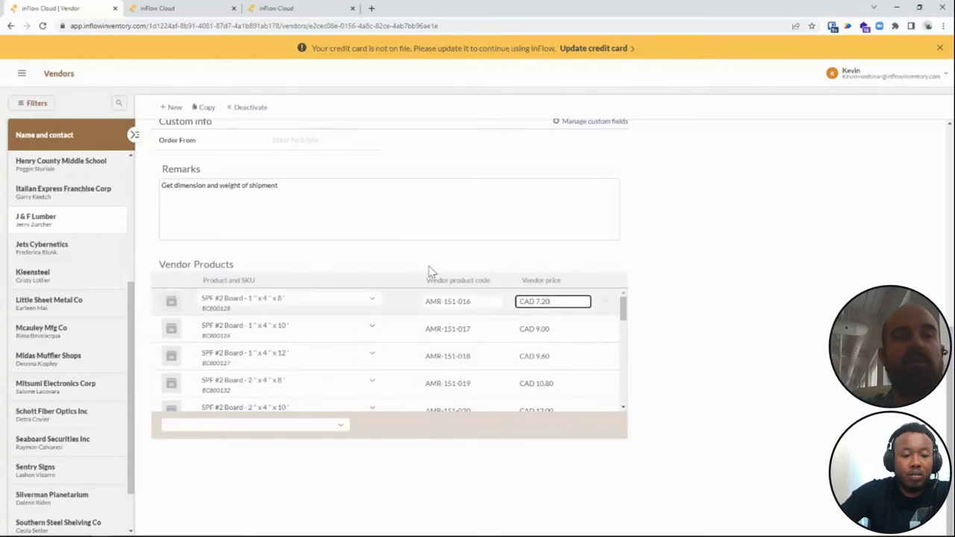
scroll(67, 298, "up", 5)
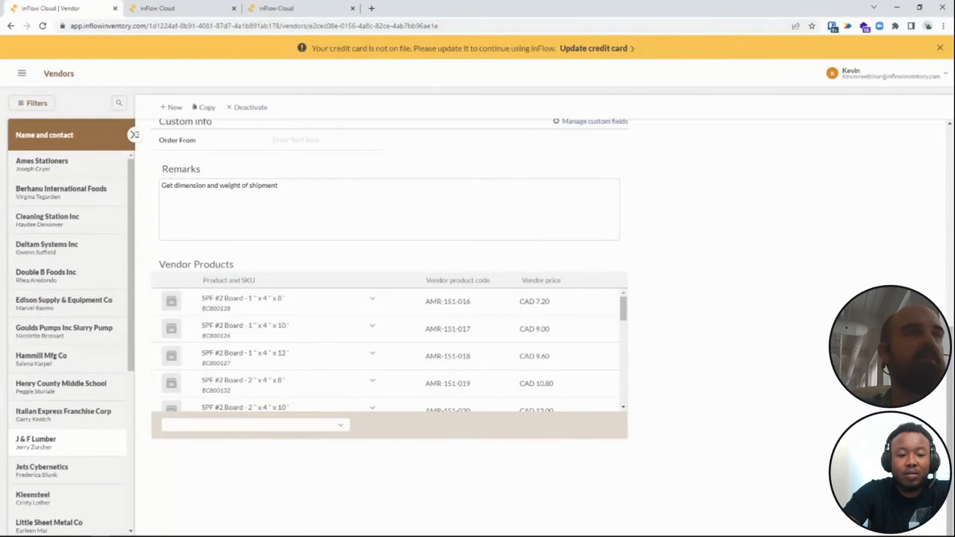
scroll(68, 335, "down", 4)
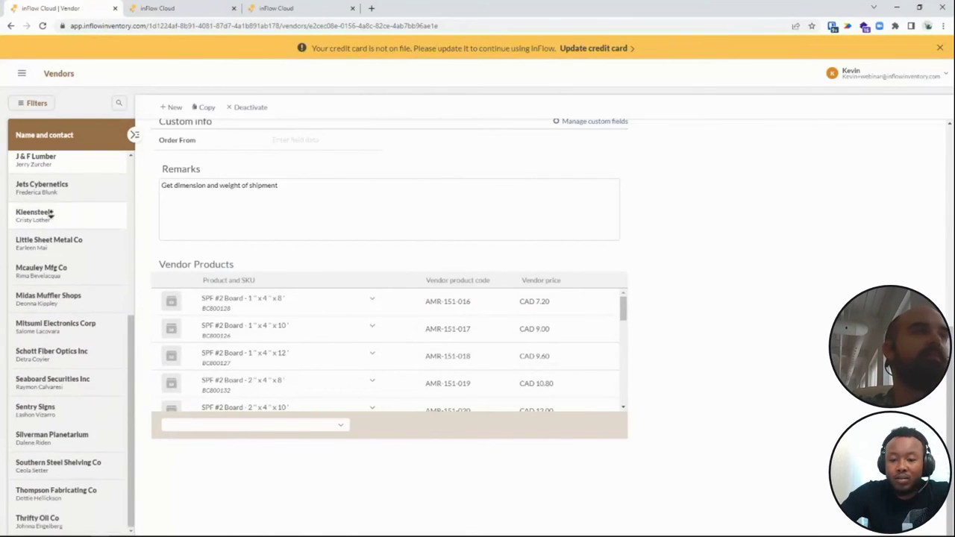
scroll(415, 316, "up", 5)
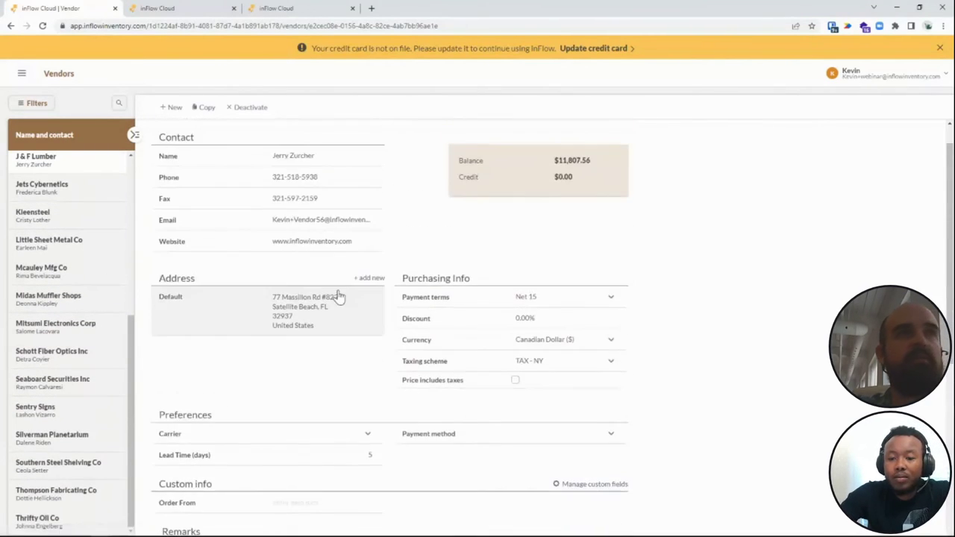
- Export the Product details data as a CSV file and open the downloaded file in Excel
left_click(22, 73)
scroll(53, 258, "down", 3)
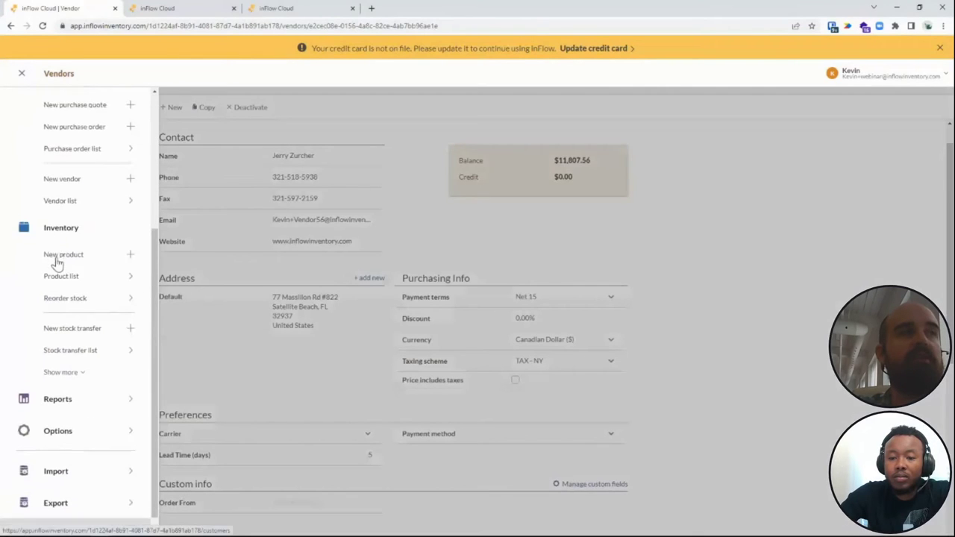
scroll(64, 336, "down", 1)
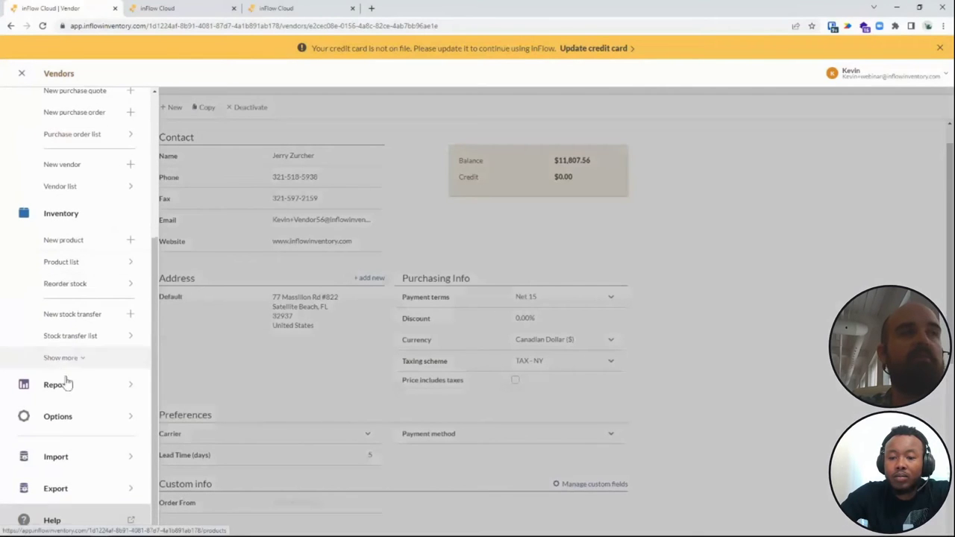
left_click(73, 495)
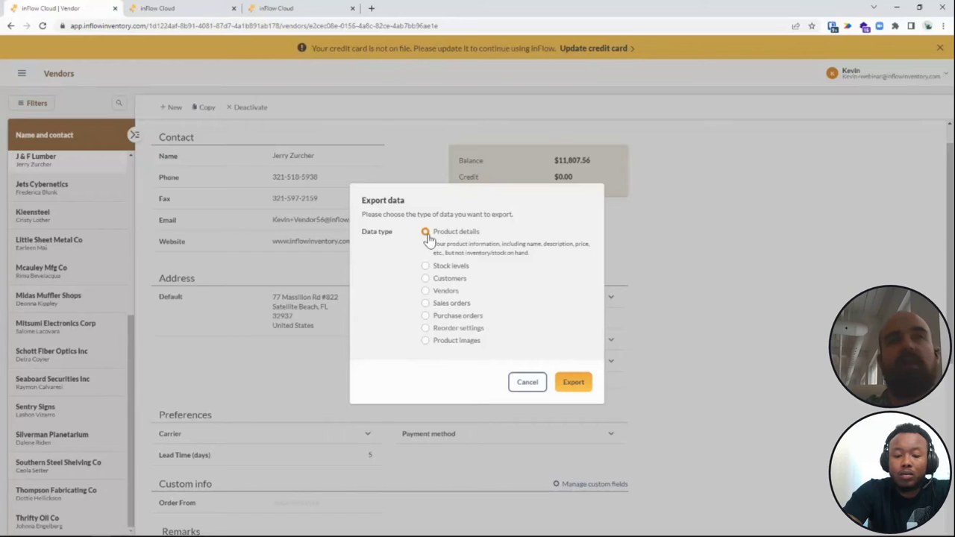
left_click(571, 383)
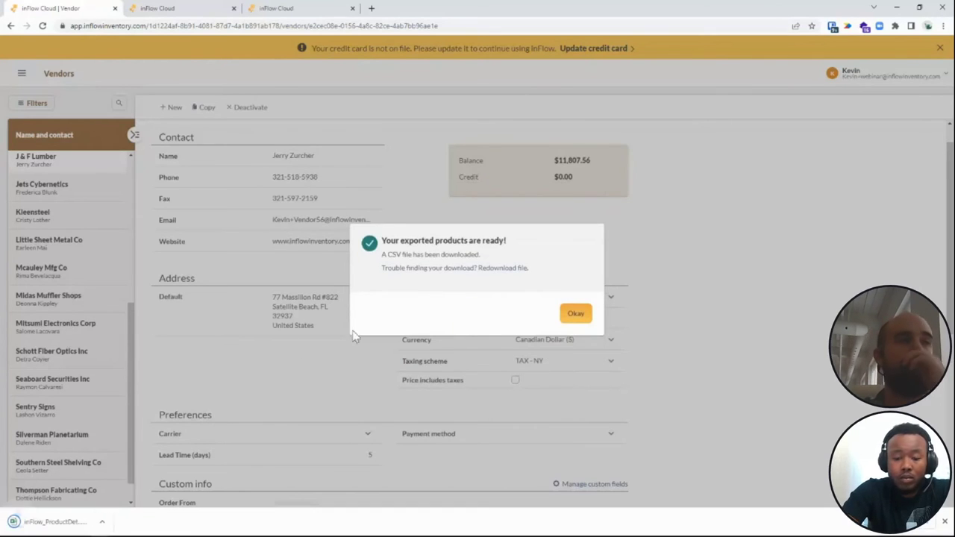
left_click(73, 521)
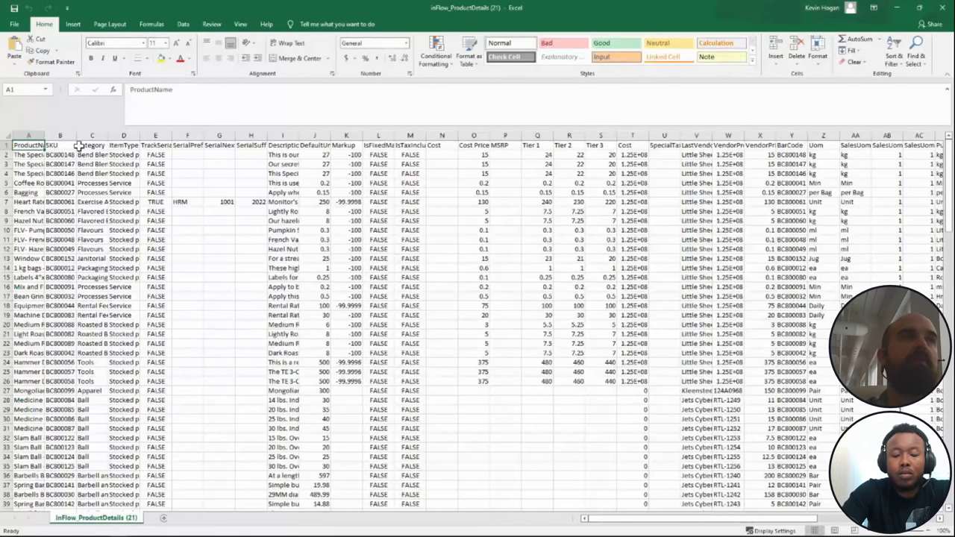
- Widen the SKU column of the product details sheet and compare its entries with the BarCode column
left_click_drag(75, 132, 162, 132)
left_click(68, 155)
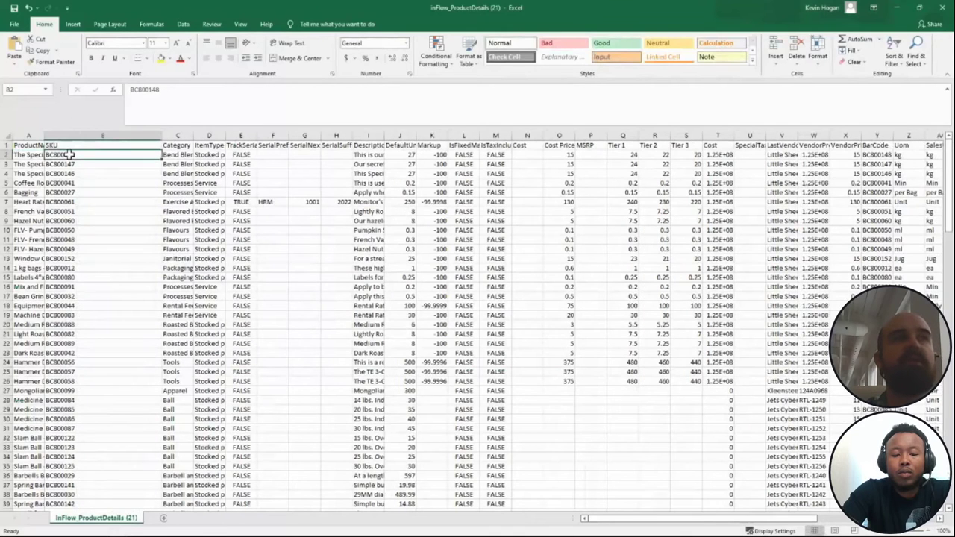
left_click(871, 138)
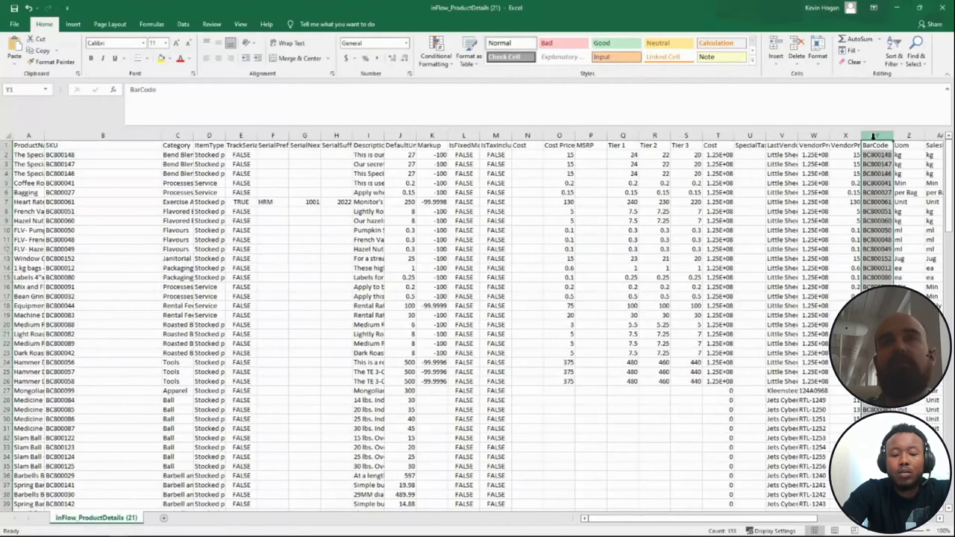
left_click(871, 200)
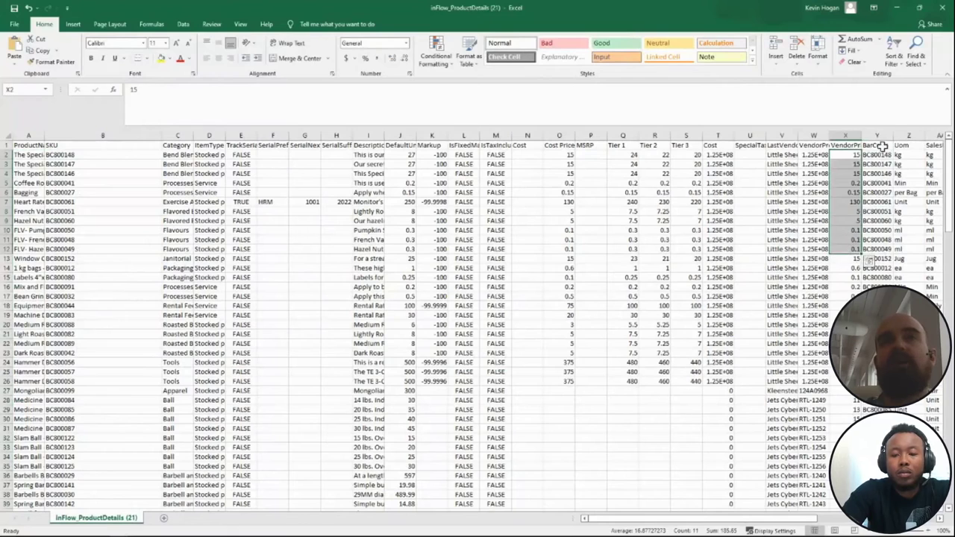
left_click(877, 144)
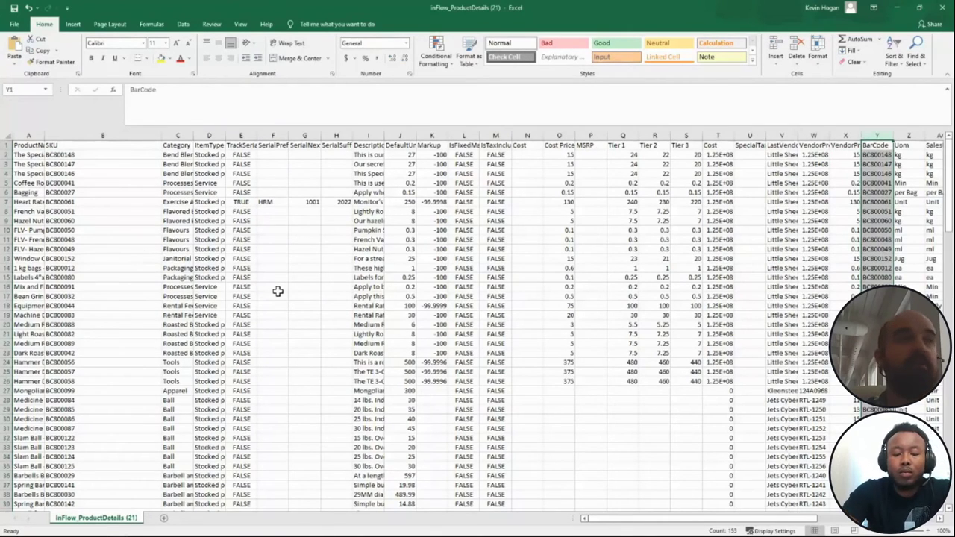
left_click(82, 164)
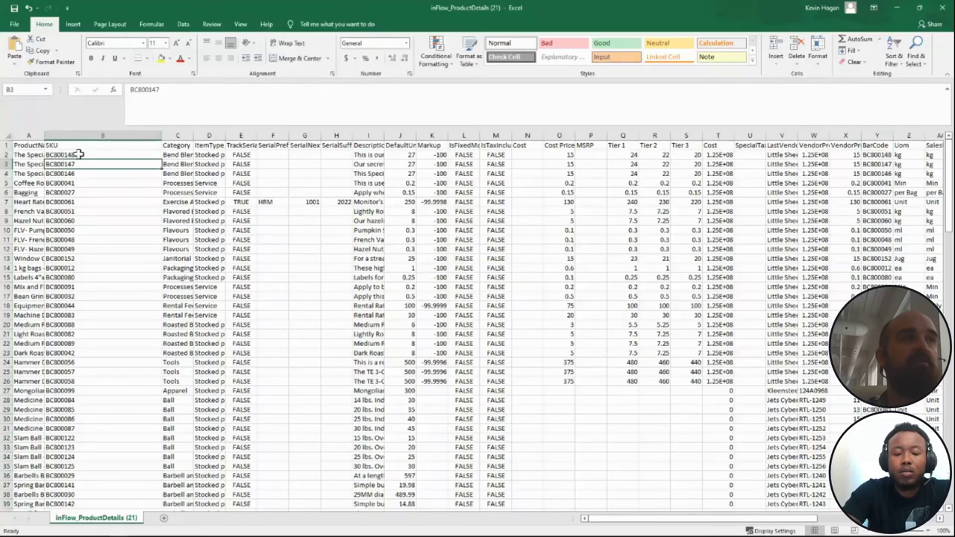
left_click(79, 155)
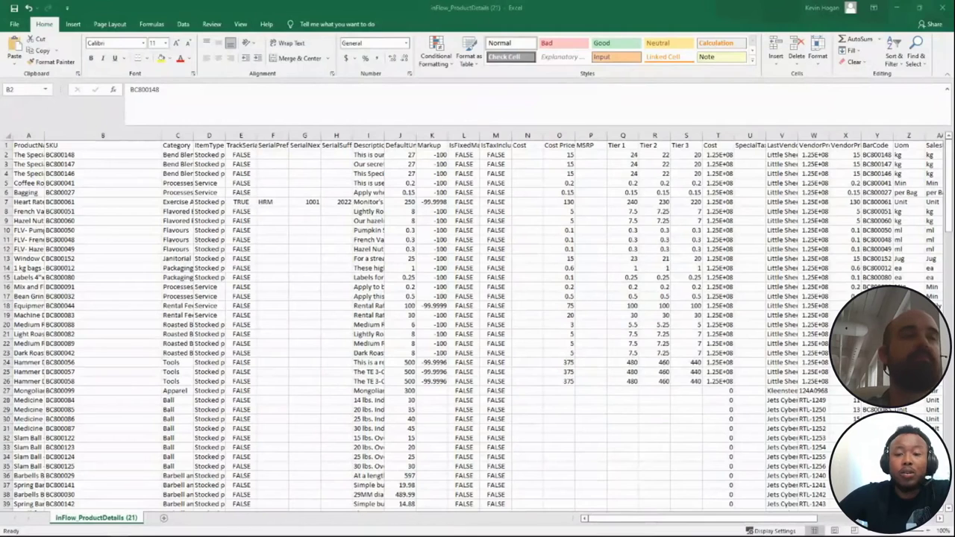
- Minimize the workbook to return to inFlow Cloud, dismiss the export confirmation and open the product list
left_click(896, 7)
left_click(580, 333)
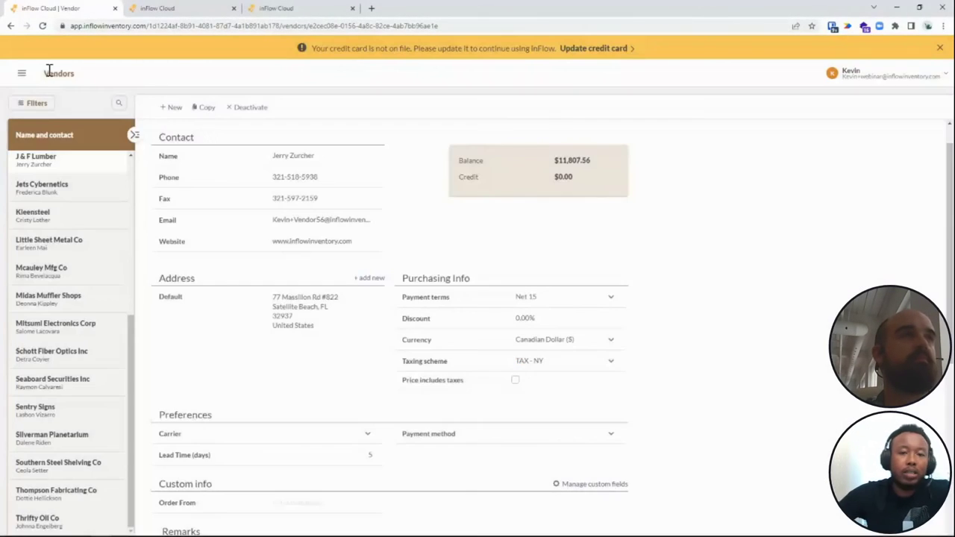
left_click(22, 74)
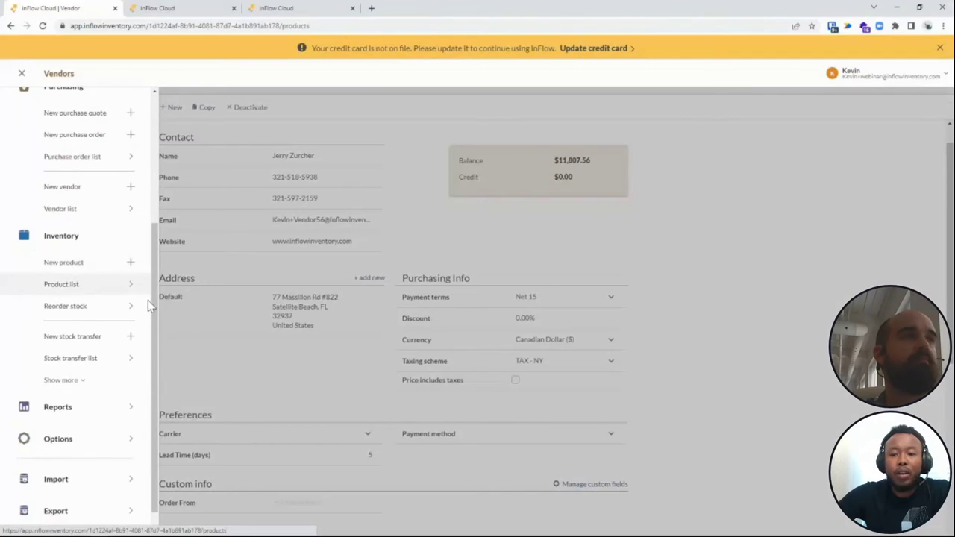
left_click(148, 298)
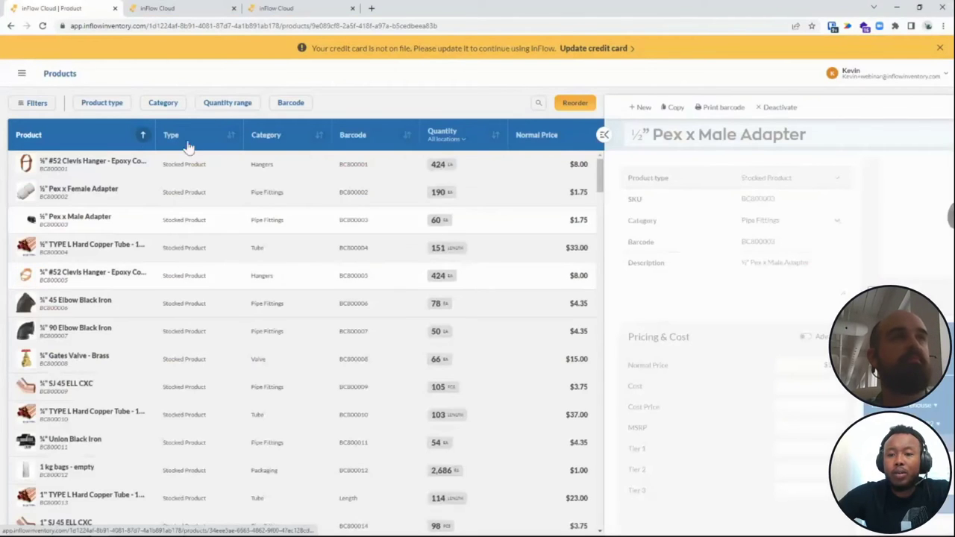
- Filter the product list by the Chemicals category
left_click(163, 103)
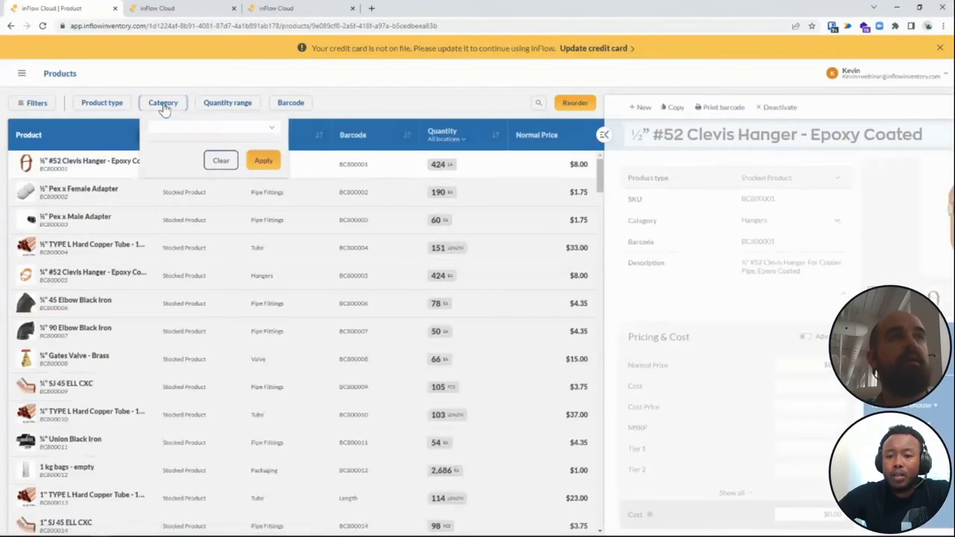
left_click(203, 126)
scroll(206, 194, "down", 8)
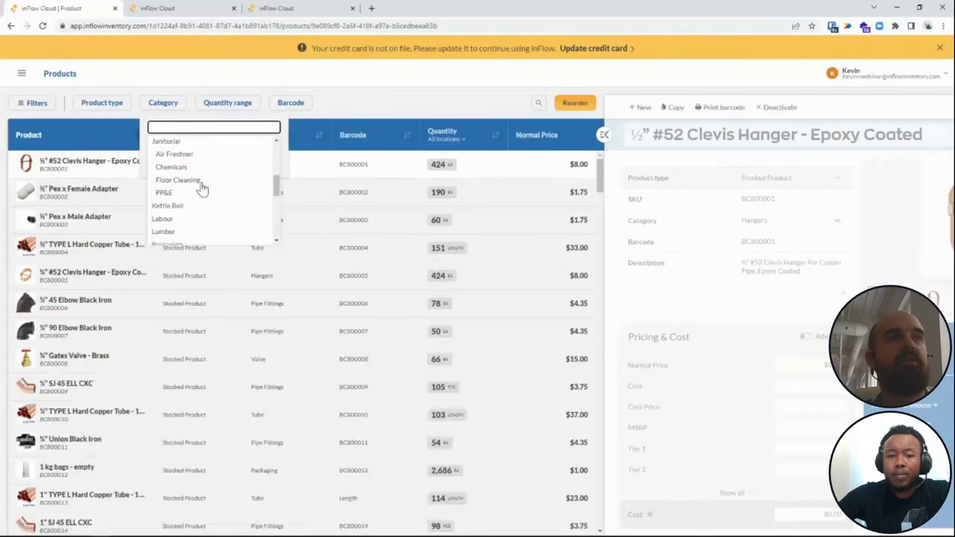
scroll(208, 215, "up", 8)
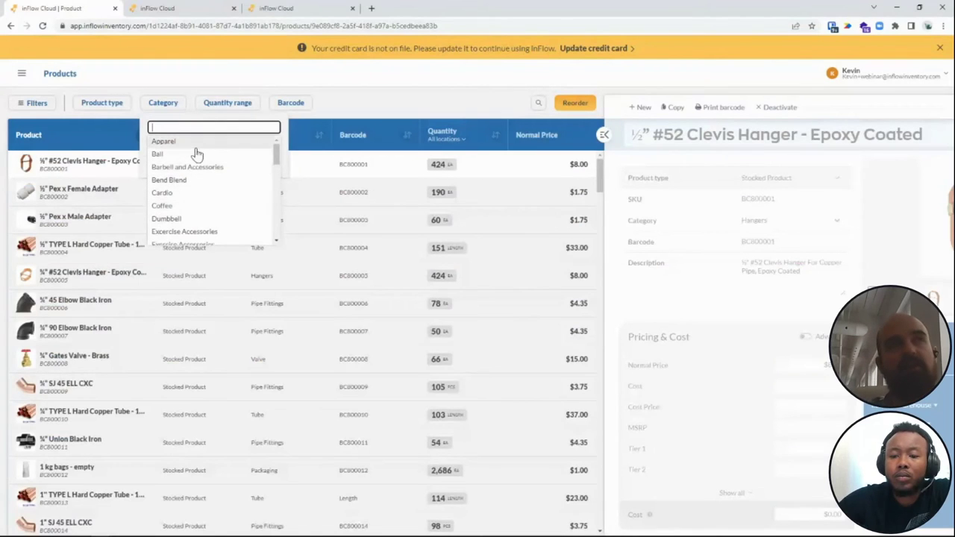
scroll(193, 164, "down", 2)
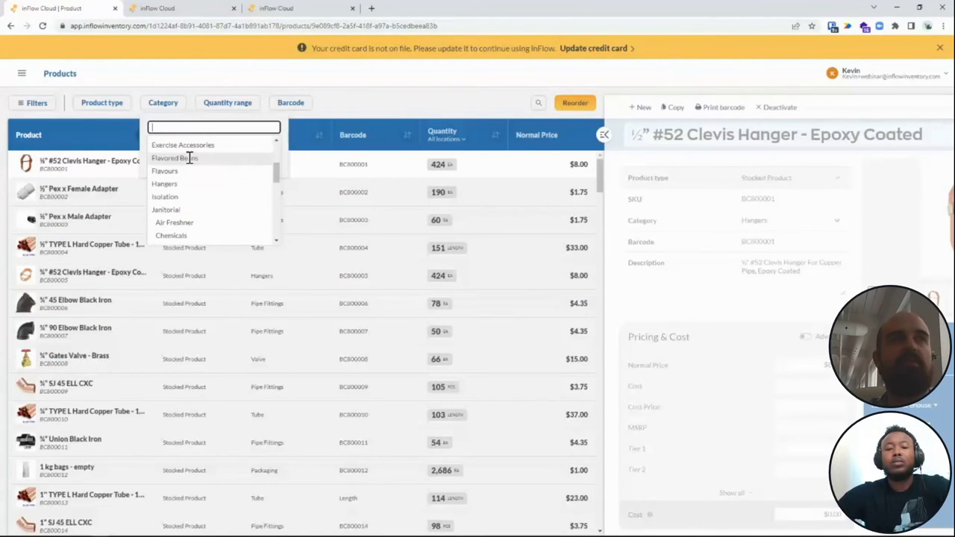
scroll(186, 187, "down", 2)
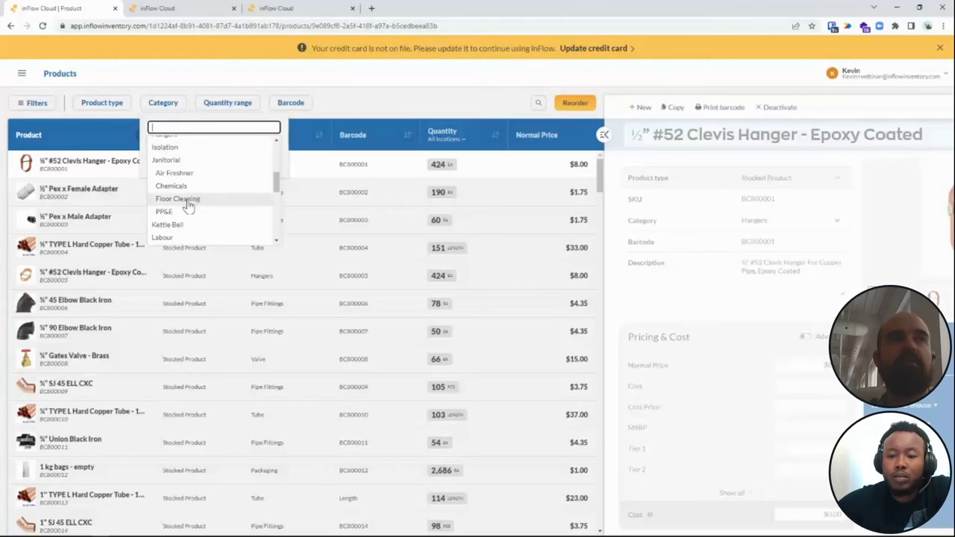
left_click(183, 186)
left_click(264, 161)
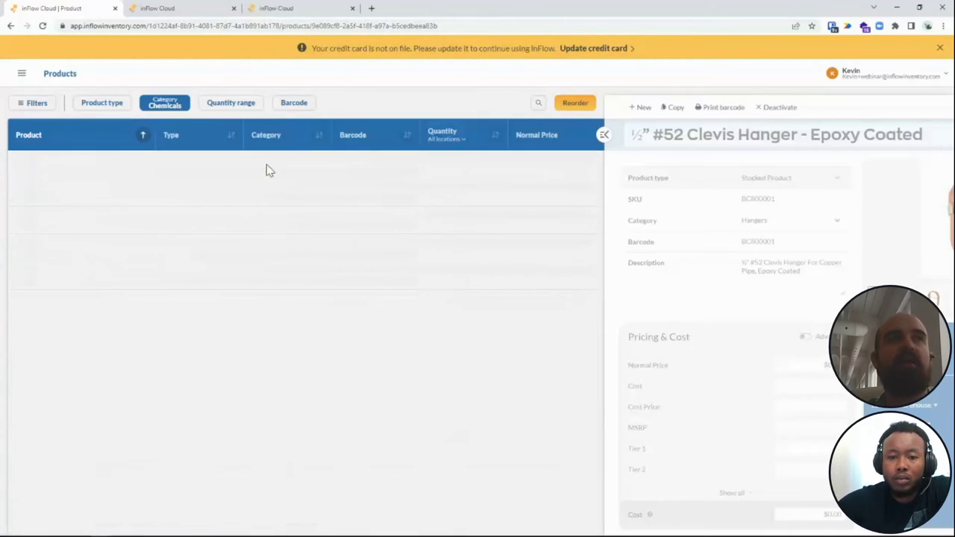
- View the Air Freshner Spray - Meadow Breeze record from the filtered products, and return to the full-width product list
left_click(167, 106)
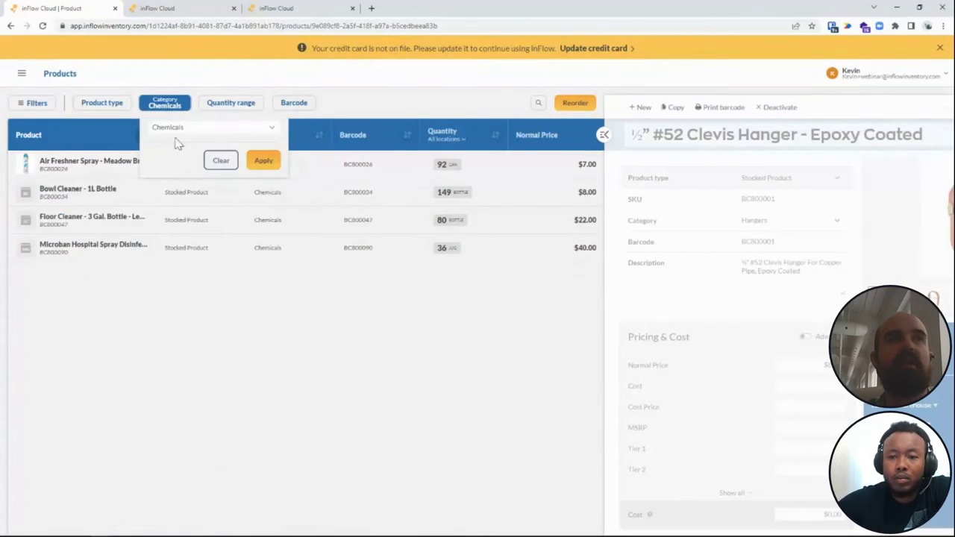
left_click(205, 126)
left_click(351, 247)
left_click(323, 173)
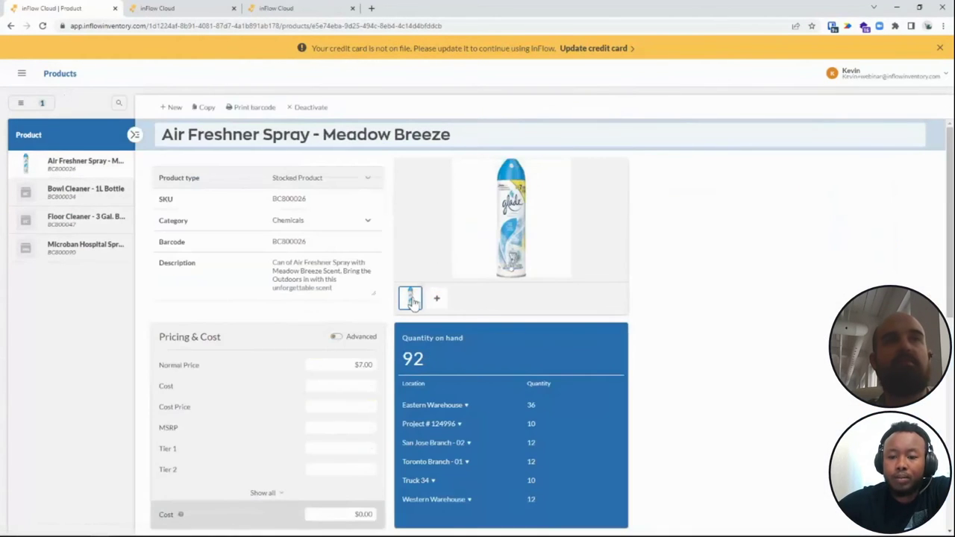
left_click(134, 136)
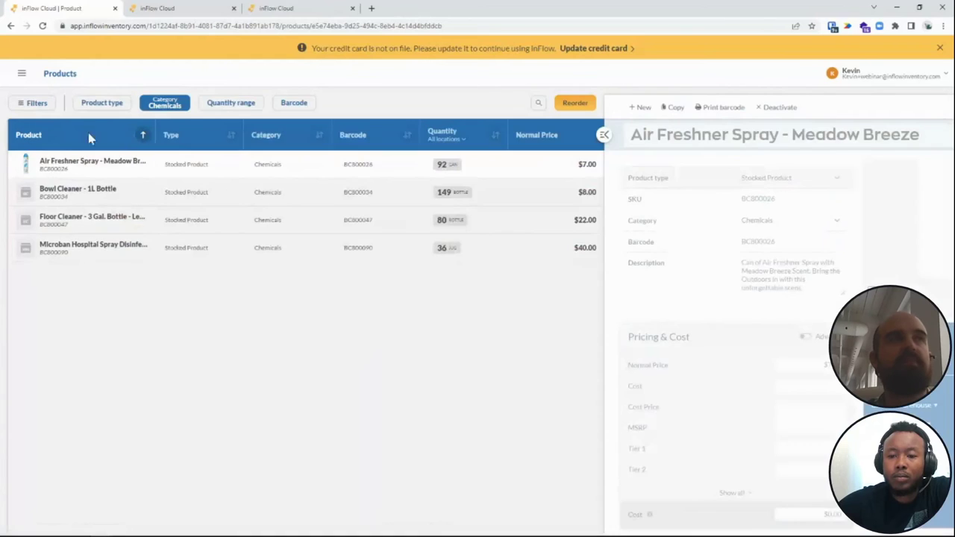
- Sort the product list by product name in descending order and clear the Chemicals category filter
left_click(143, 138)
left_click(170, 106)
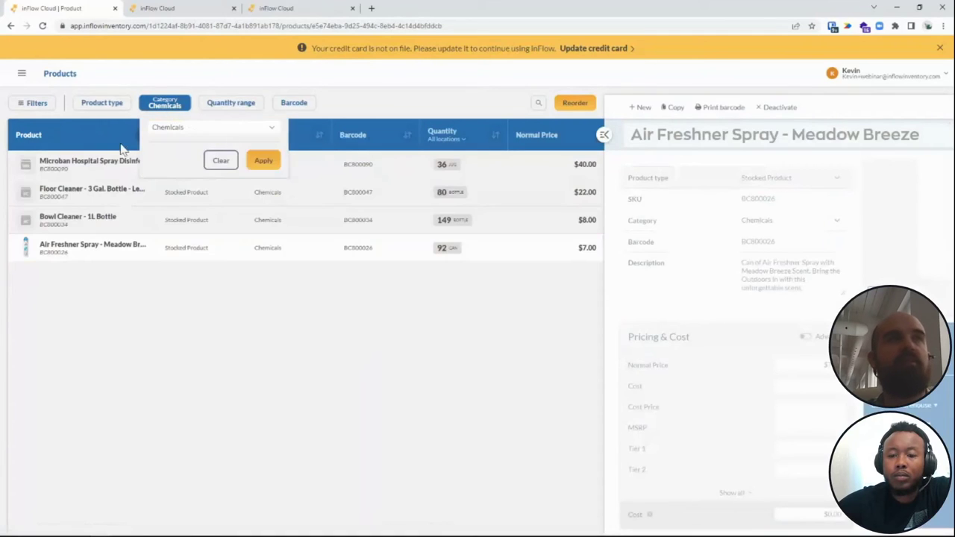
left_click(193, 128)
scroll(214, 157, "down", 5)
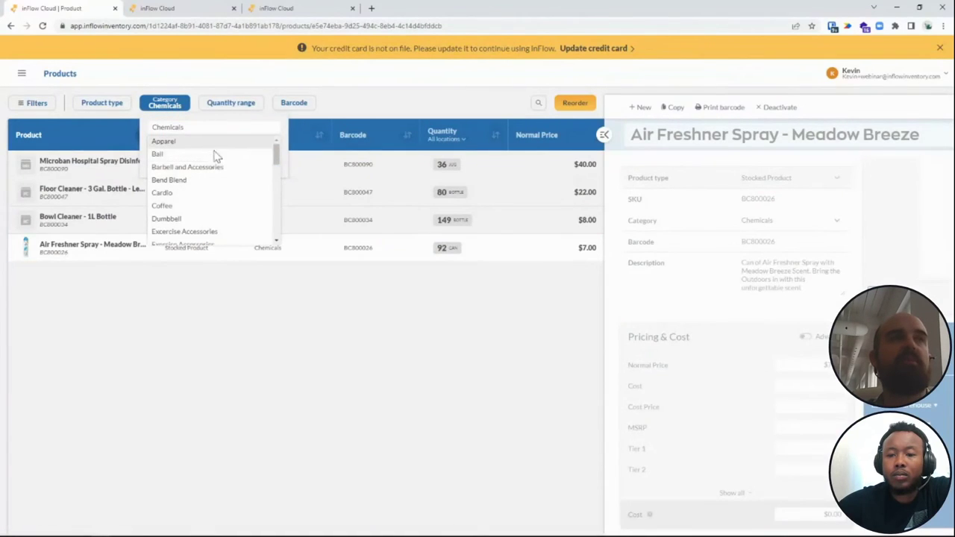
left_click(167, 112)
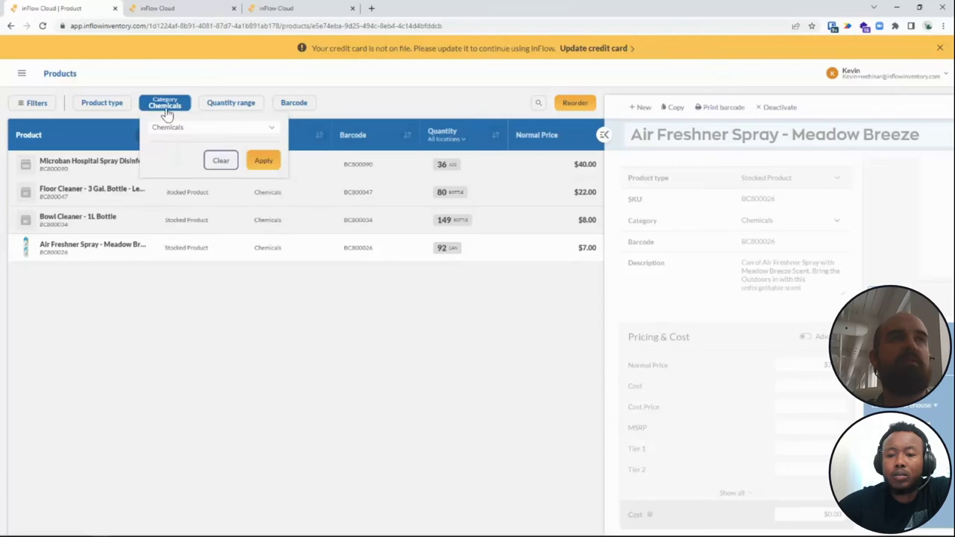
left_click(215, 160)
scroll(224, 246, "up", 2)
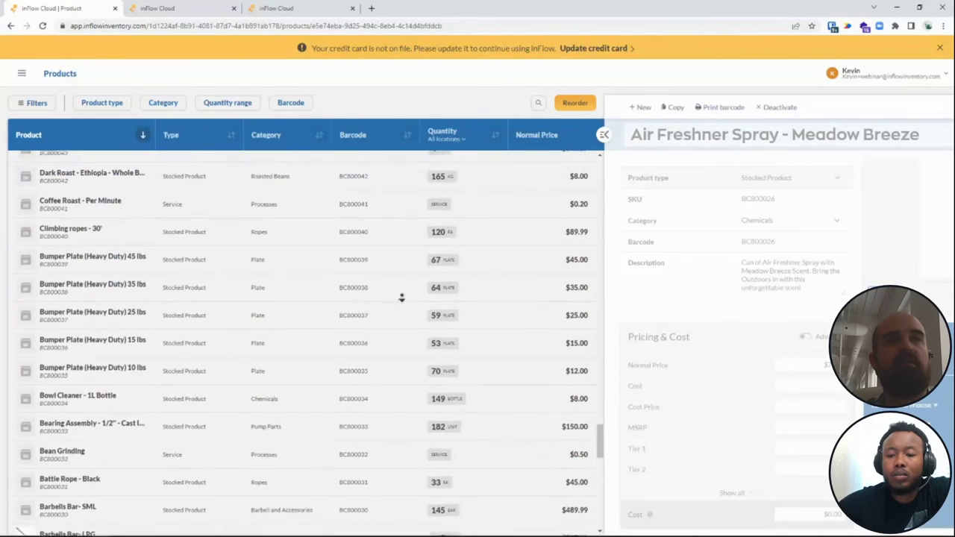
left_click_drag(598, 433, 582, 134)
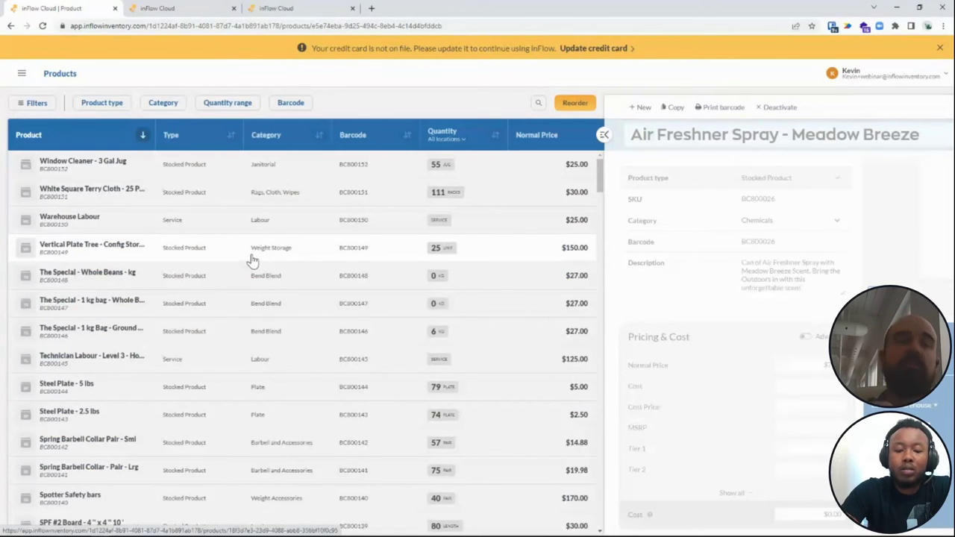
- Examine the reorder settings, measurements and custom info of the Air Freshner Spray product, and return to the full-width product list
left_click(603, 137)
scroll(336, 298, "down", 4)
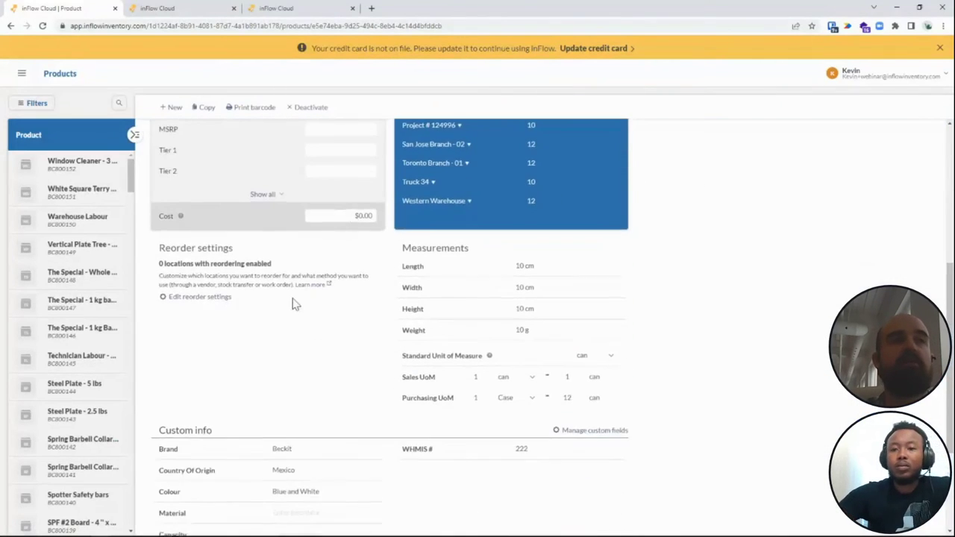
scroll(294, 303, "down", 2)
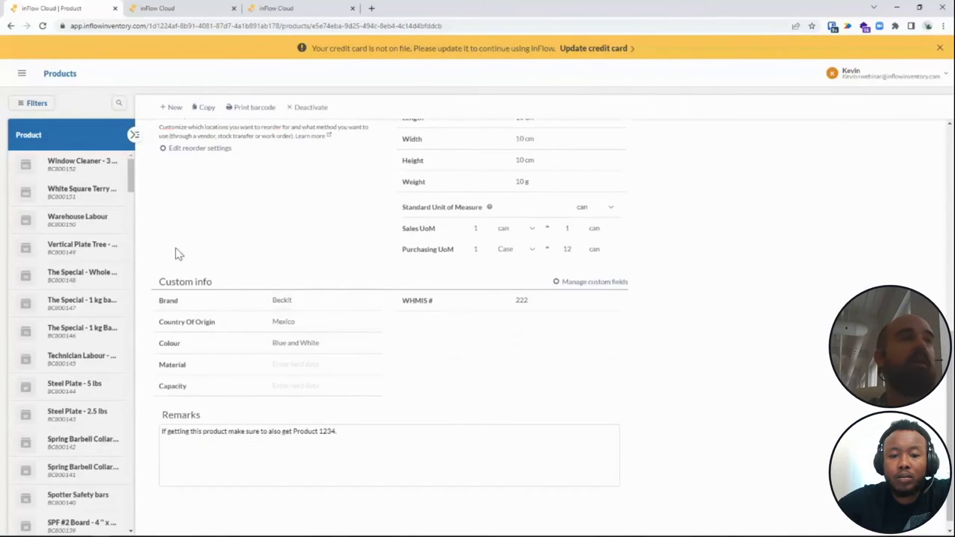
scroll(214, 301, "up", 5)
scroll(230, 294, "down", 4)
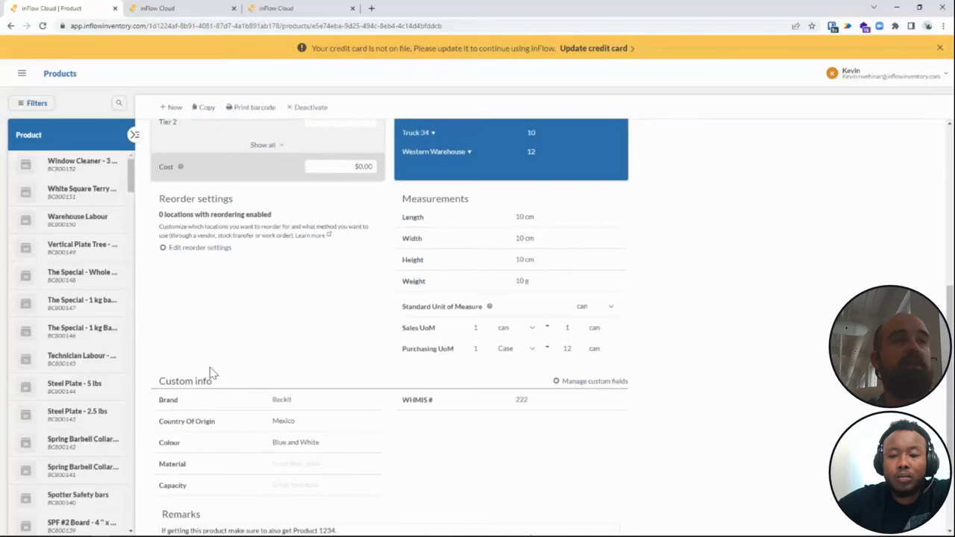
left_click(134, 136)
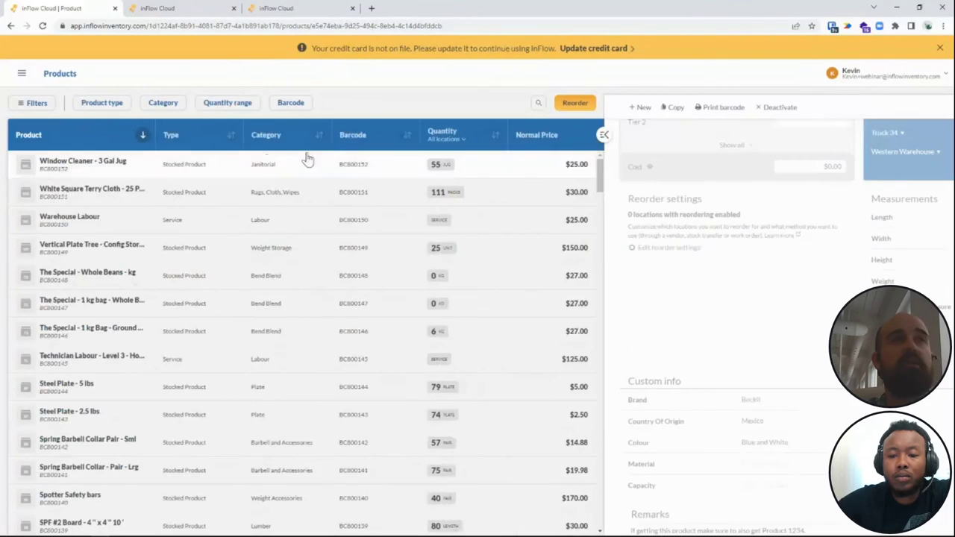
- Open the custom fields settings in the global options
left_click(21, 72)
scroll(69, 409, "down", 3)
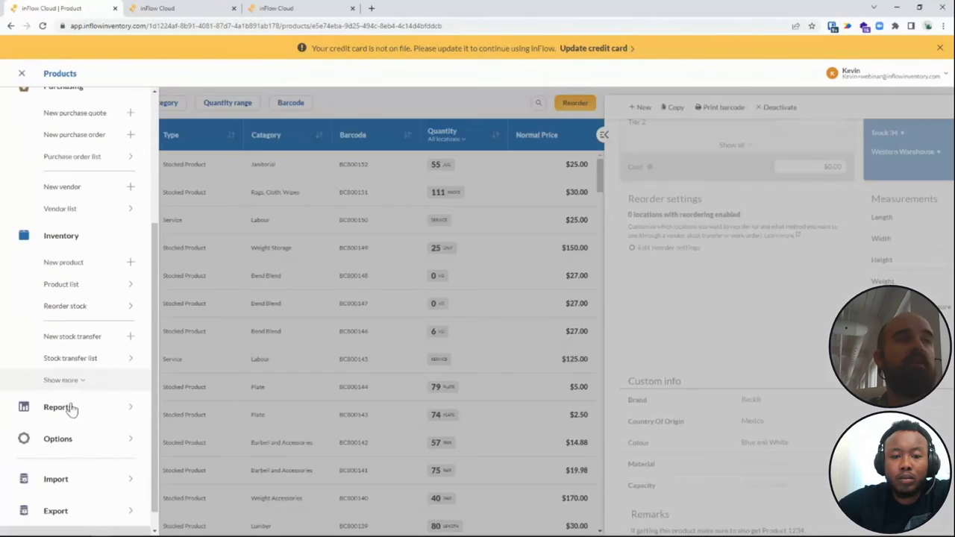
left_click(81, 444)
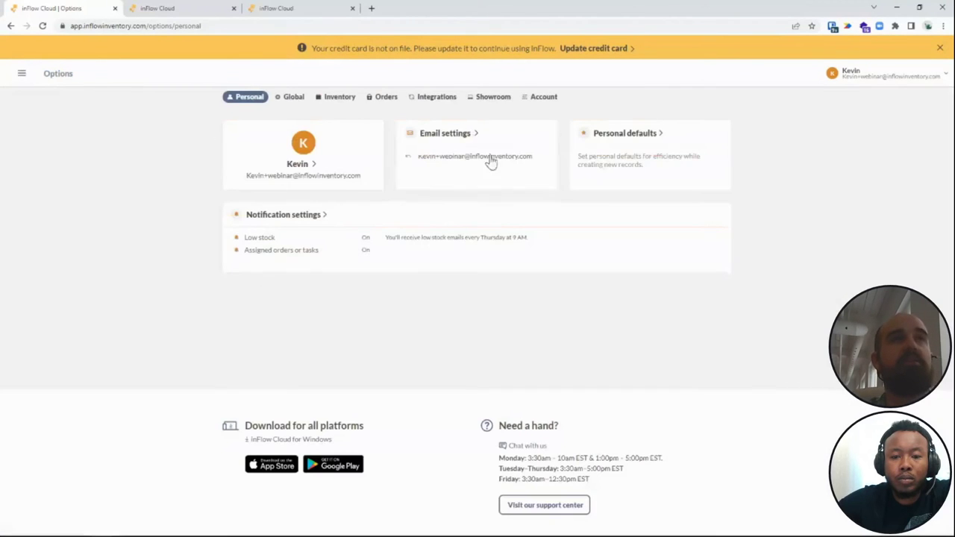
left_click(334, 98)
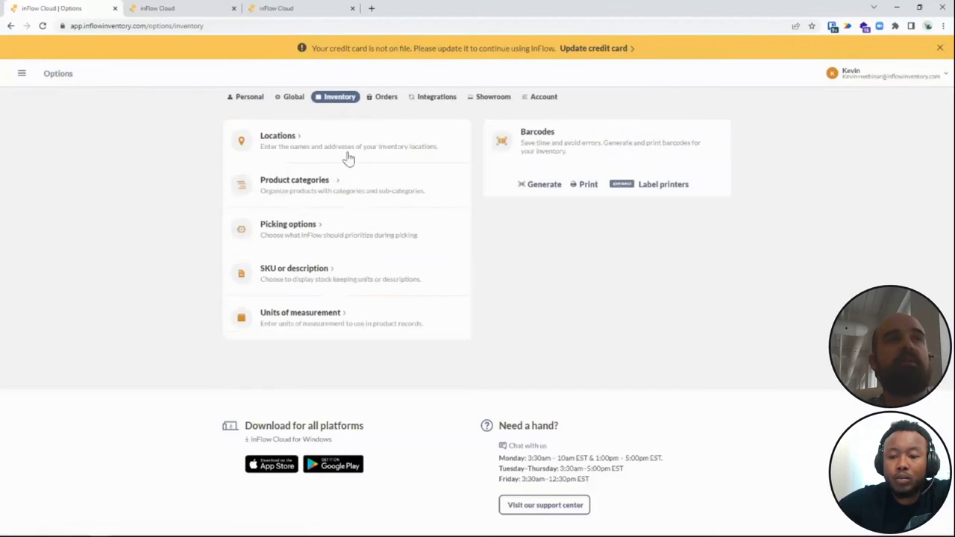
left_click(294, 98)
left_click(541, 177)
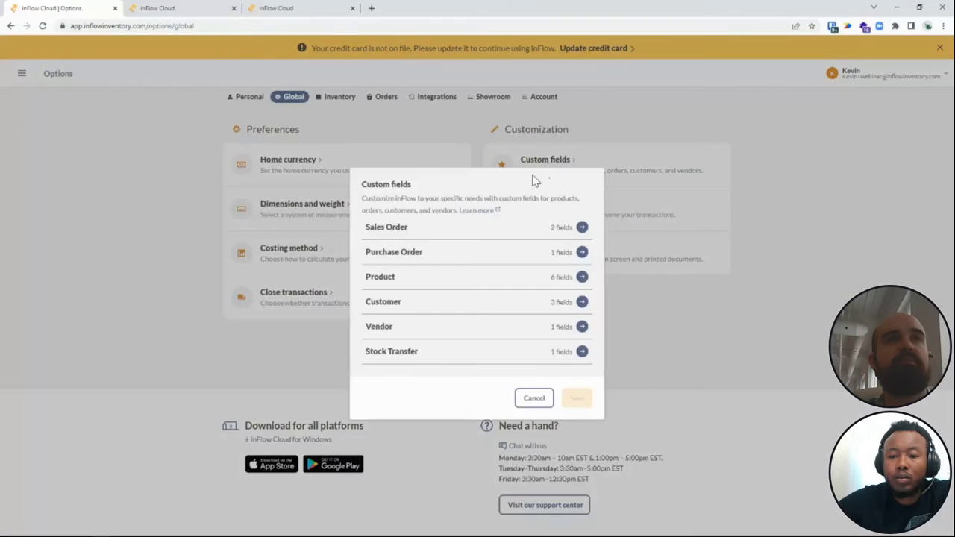
- Add a sales order custom field named "Picked up by", enable printing for Orderer, Shipping Number and Picked up by, and save
left_click(582, 228)
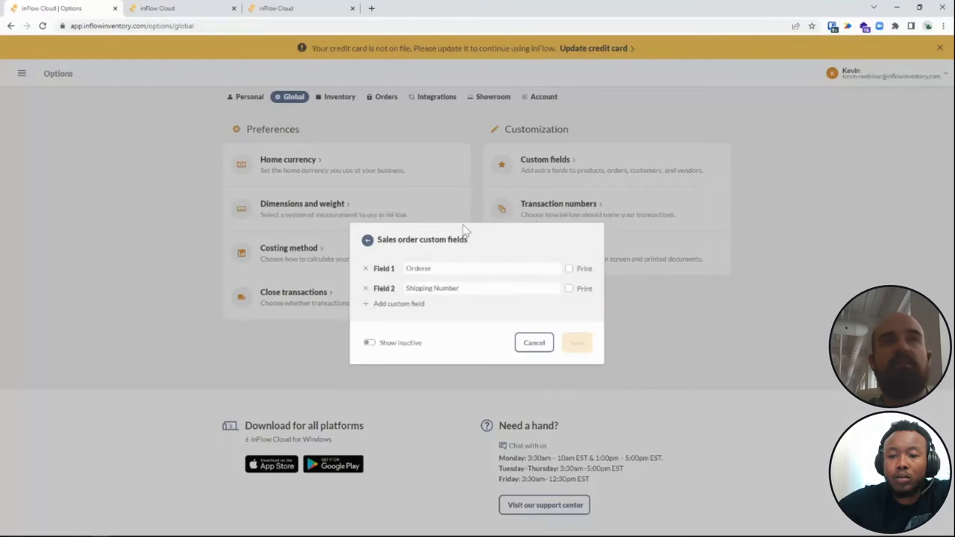
left_click(416, 307)
left_click(468, 299)
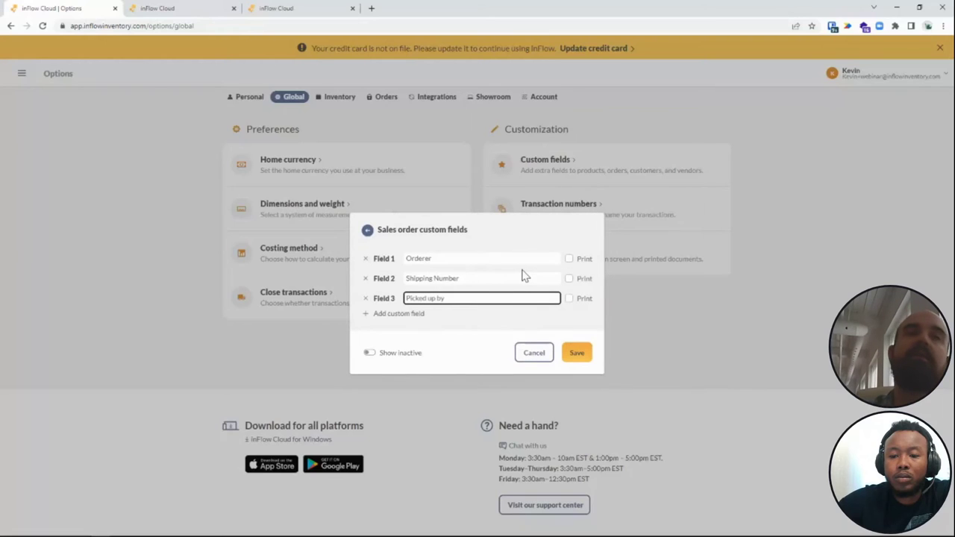
left_click(569, 258)
left_click(570, 278)
left_click(569, 299)
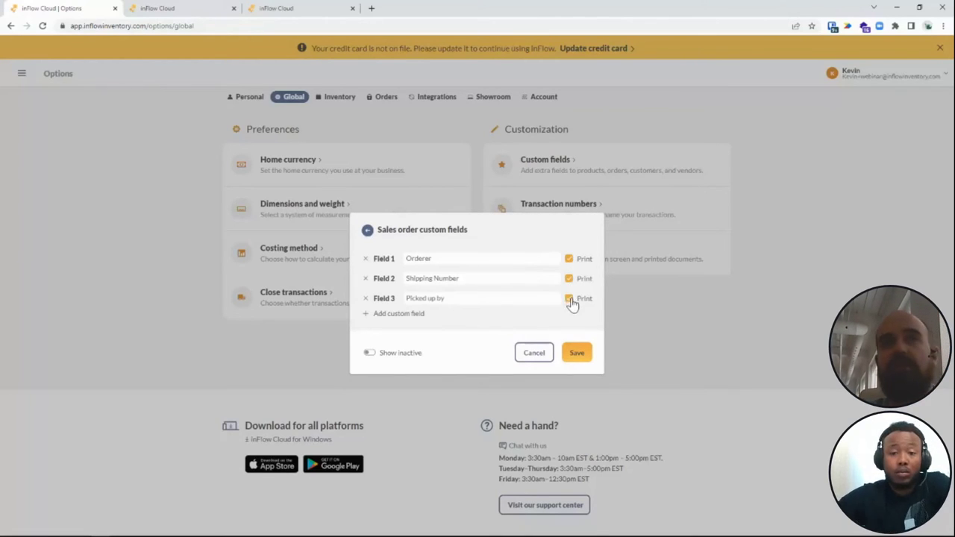
left_click(586, 355)
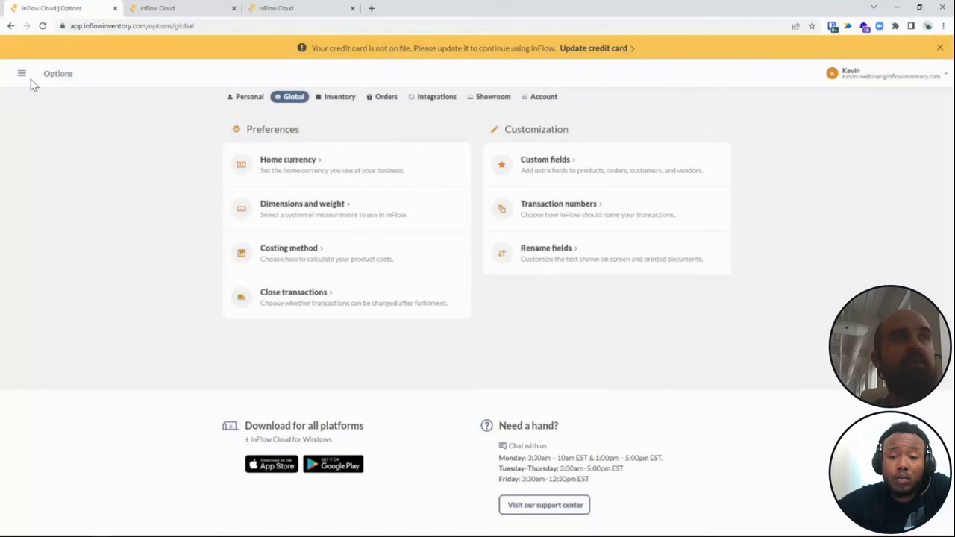
- Leave the options and go back to the product list
left_click(22, 73)
scroll(29, 252, "down", 6)
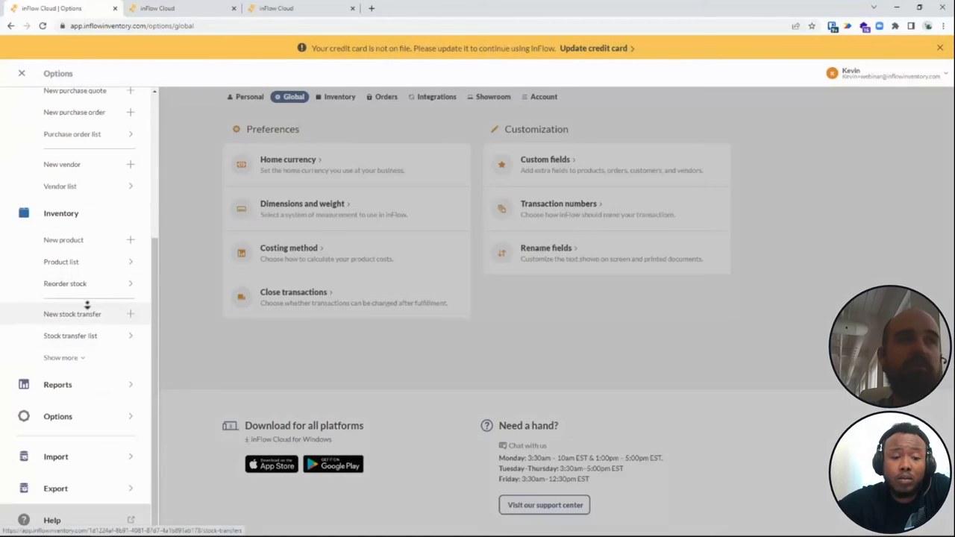
left_click(67, 269)
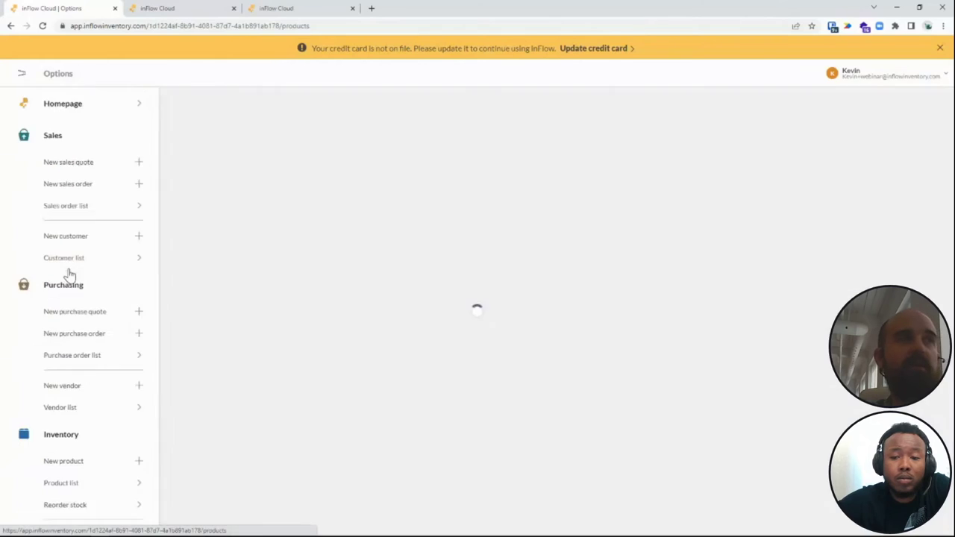
- Add the Brand filter to the product list, filter by the brand Rogue and look through the matching products
left_click(36, 104)
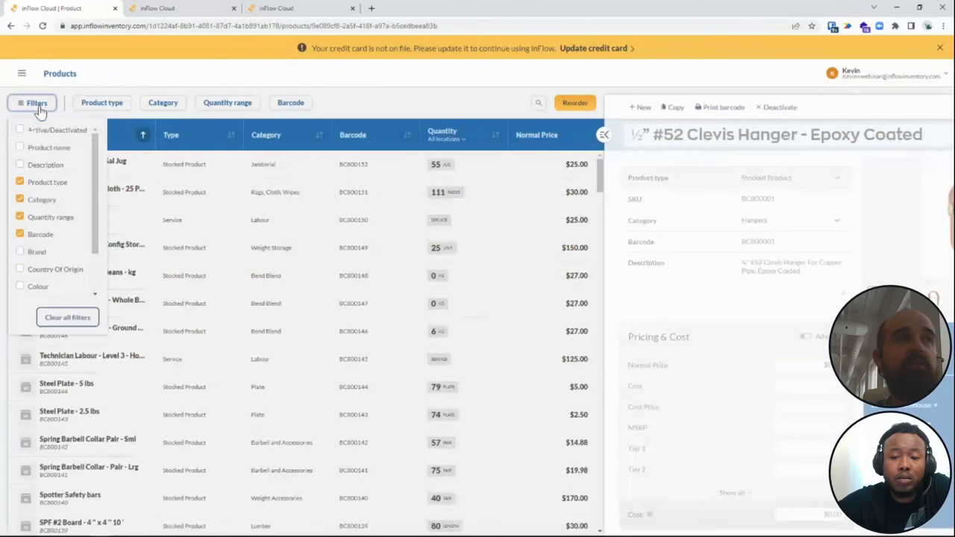
left_click(21, 253)
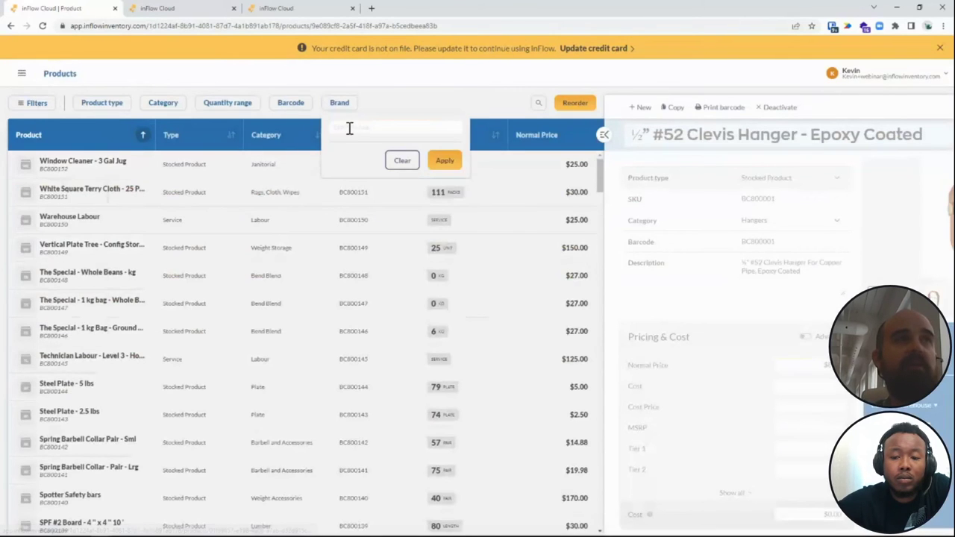
type("Rogue")
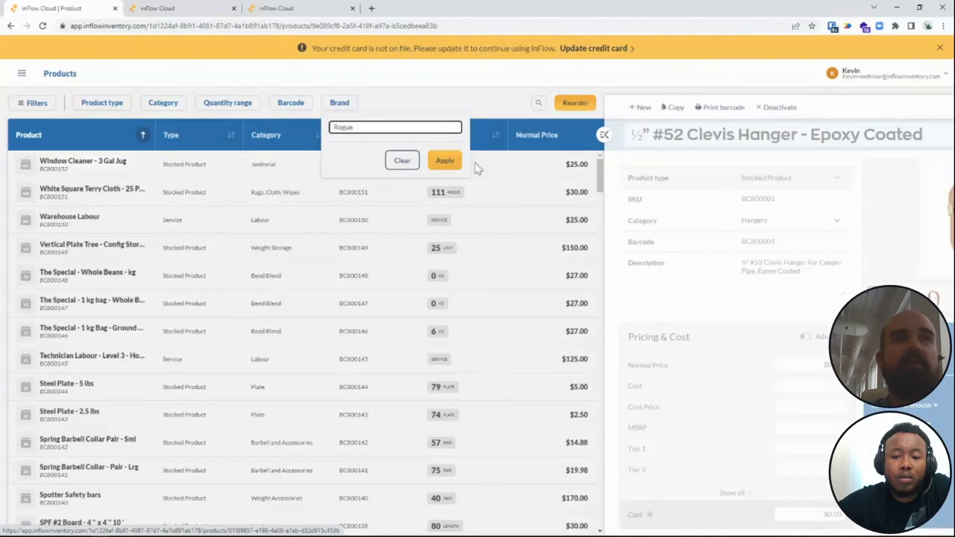
left_click(444, 161)
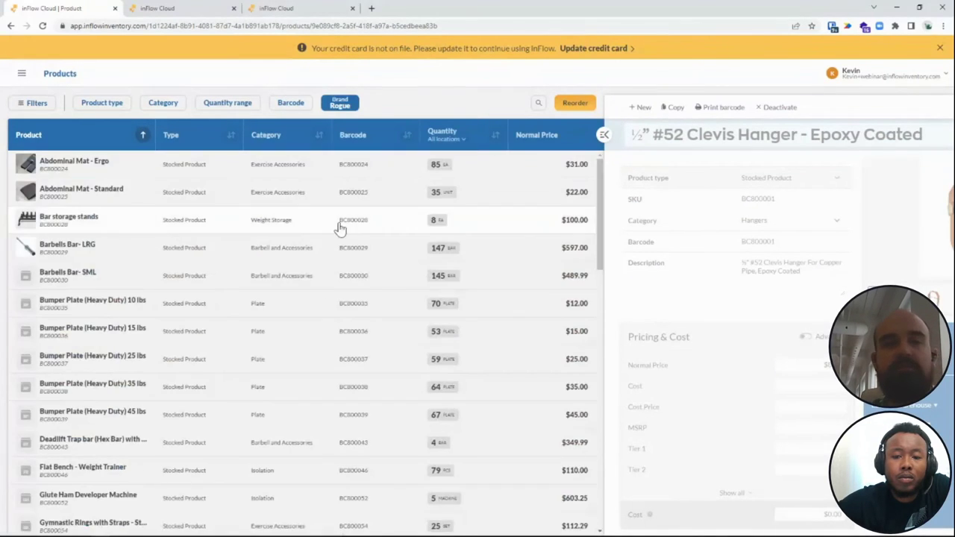
scroll(264, 190, "down", 1)
scroll(264, 190, "down", 6)
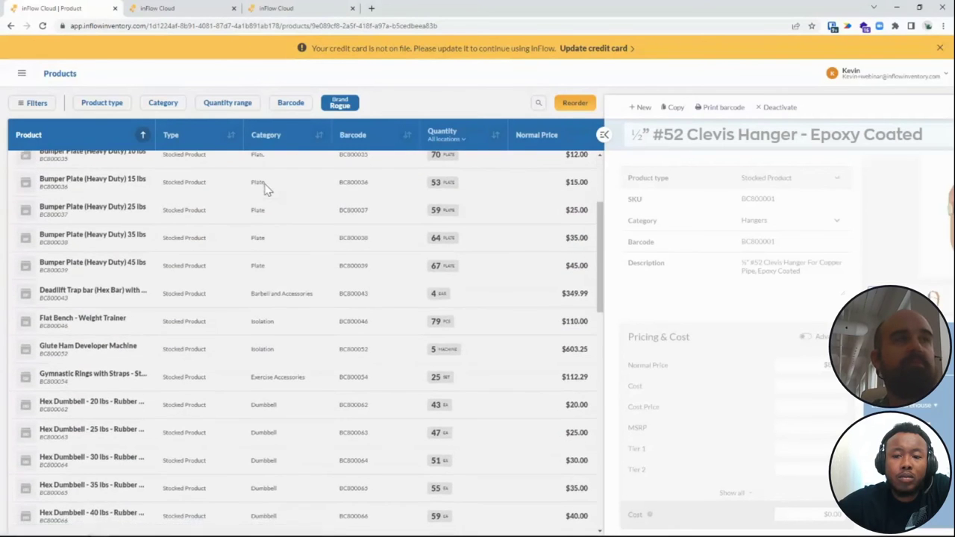
scroll(251, 224, "up", 7)
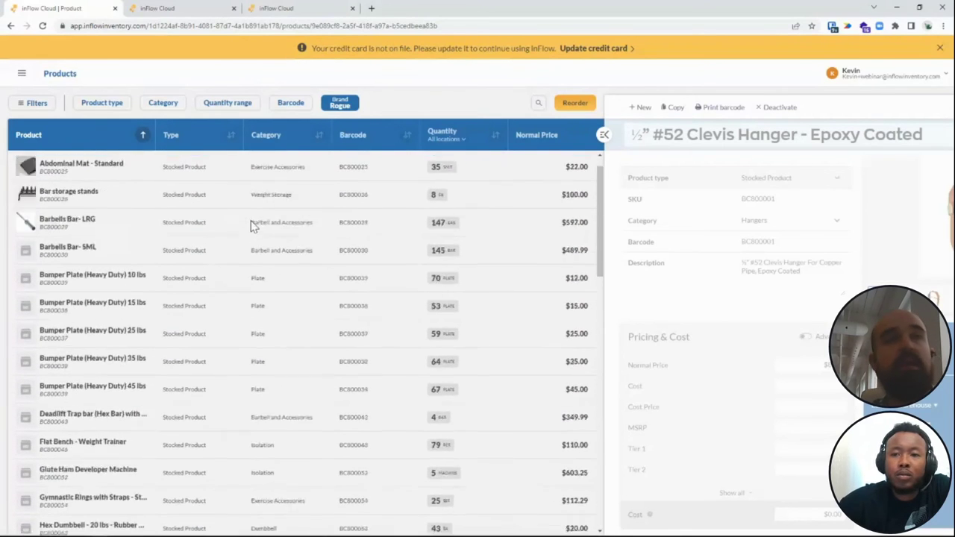
scroll(70, 237, "down", 2)
scroll(69, 237, "down", 5)
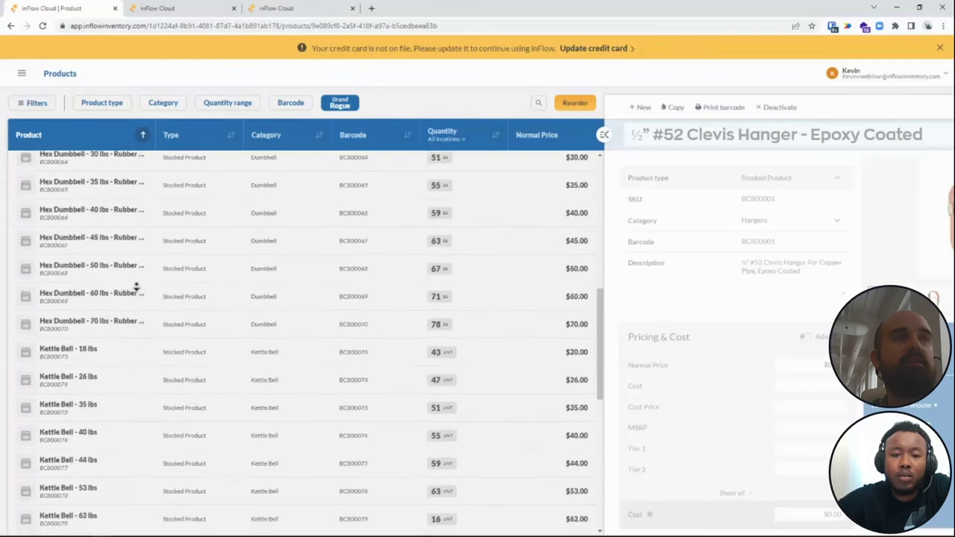
- Search the product list for "Bell" and clear the search again
scroll(164, 276, "up", 2)
left_click(537, 104)
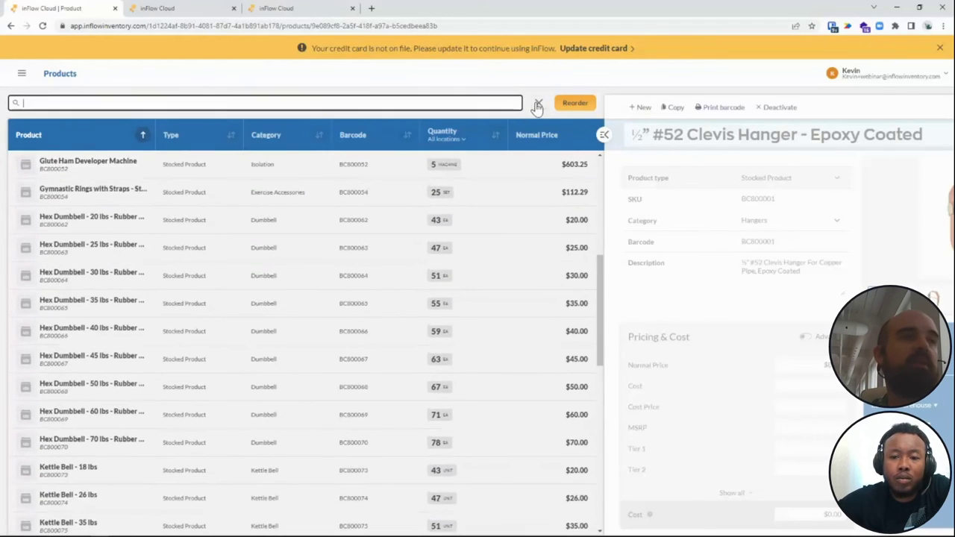
type("B")
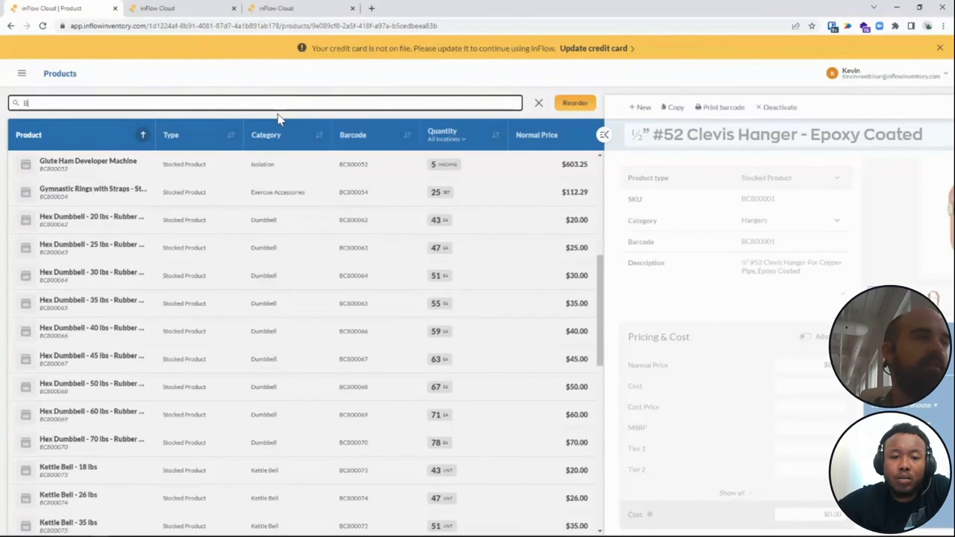
type("ell")
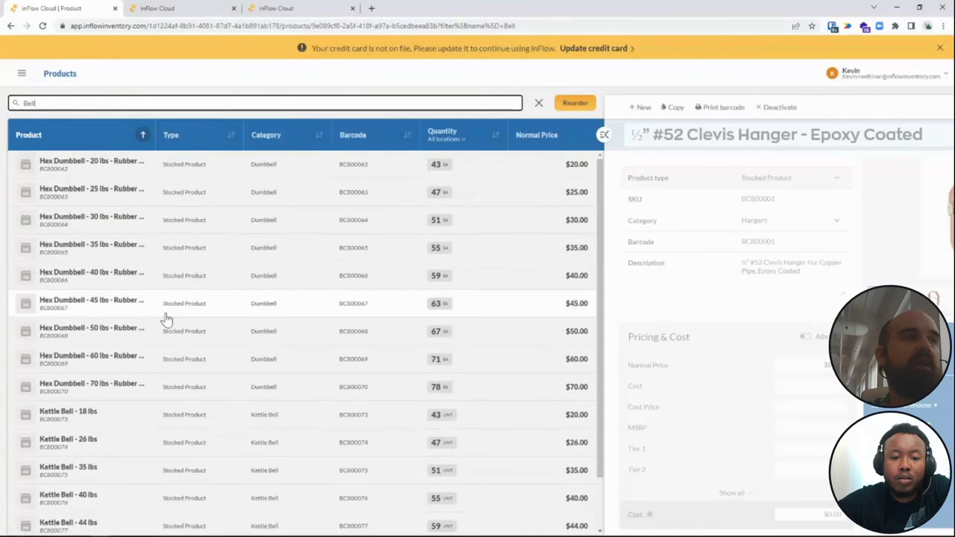
left_click(538, 102)
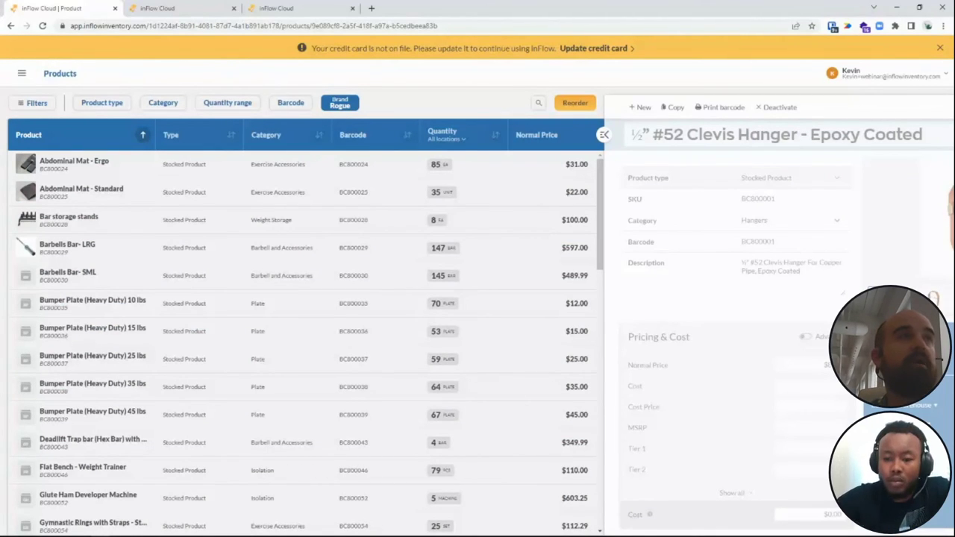
- Add the Country Of Origin filter to the product list and leave its value empty
left_click(30, 102)
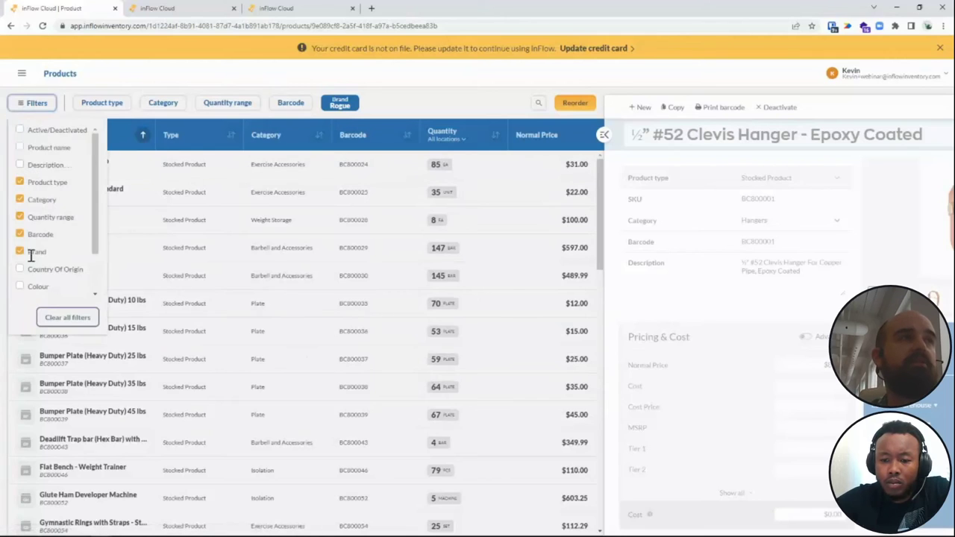
left_click(20, 269)
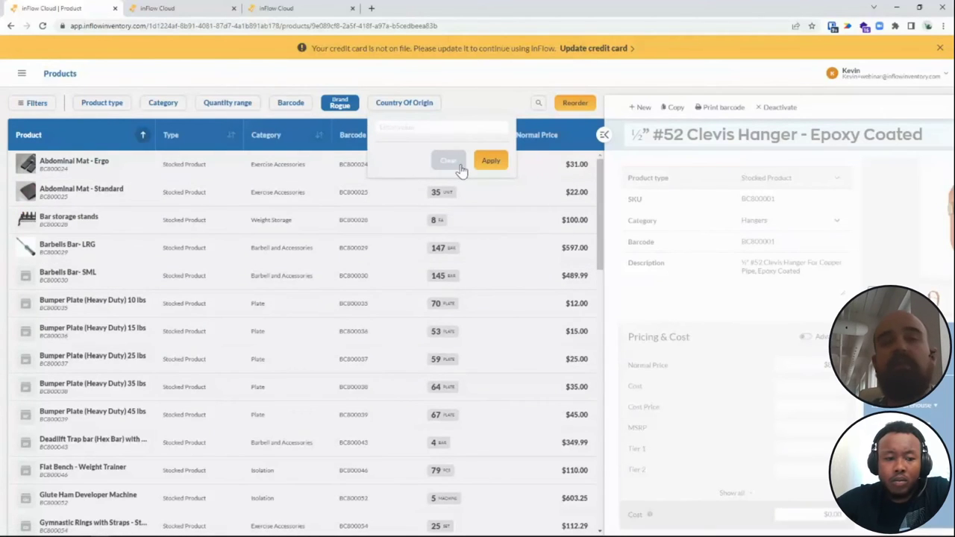
left_click(448, 160)
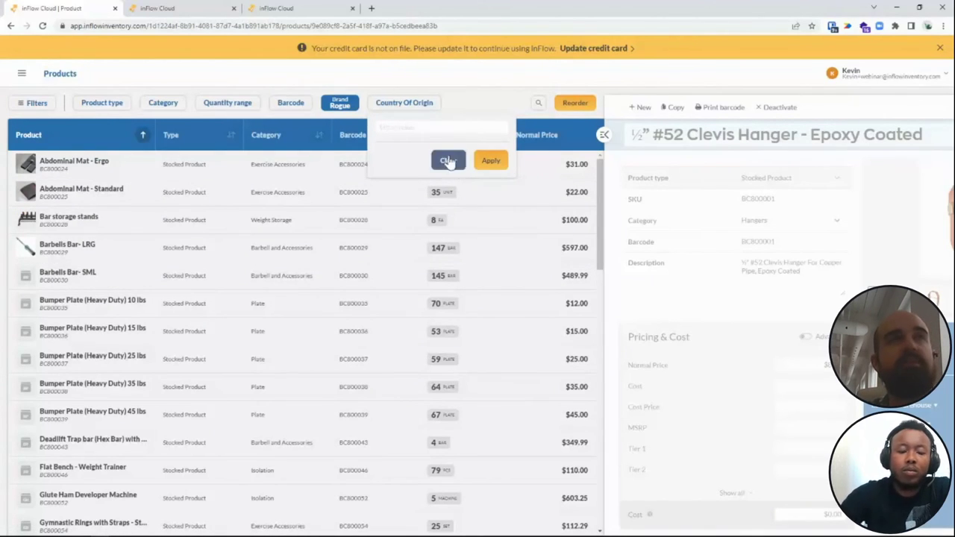
- Go to the homepage and return to the product list
left_click(23, 74)
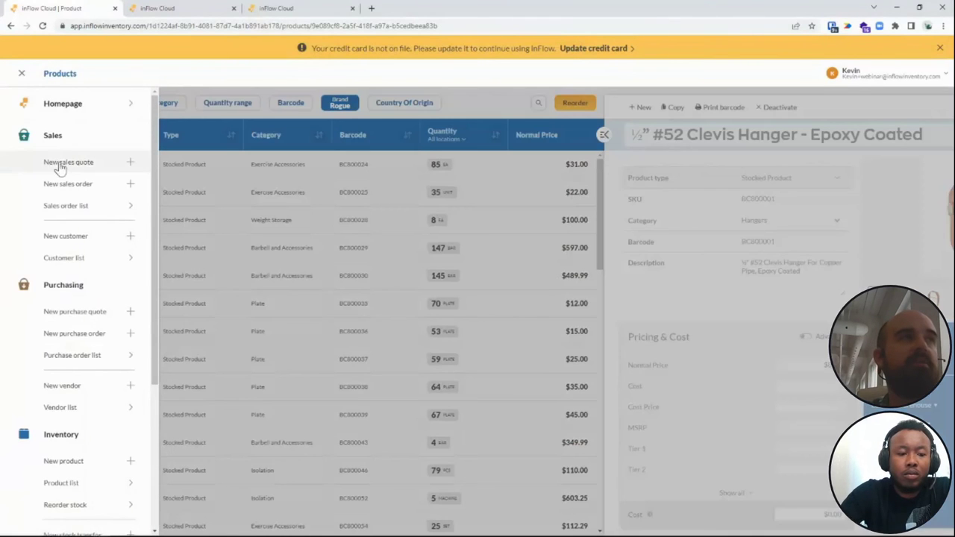
left_click(67, 113)
left_click(21, 74)
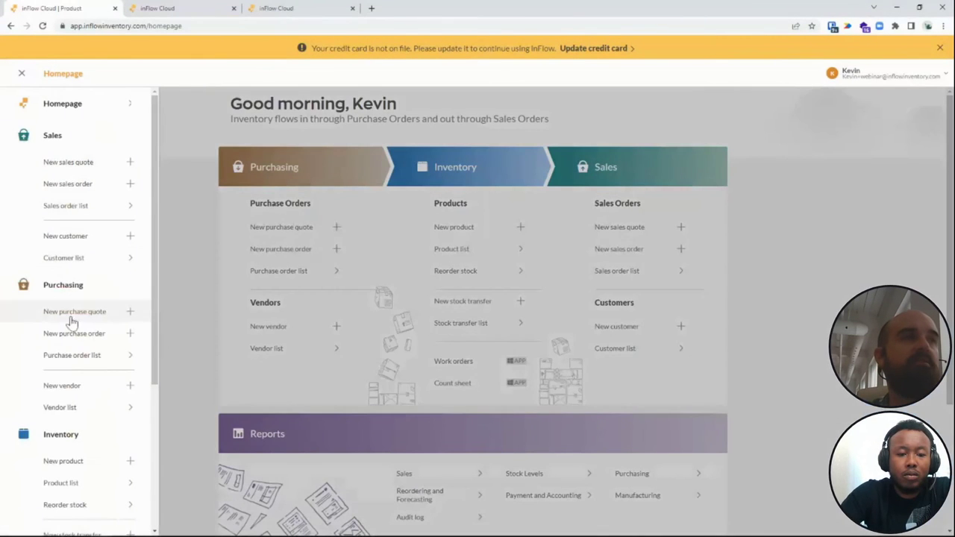
left_click(95, 484)
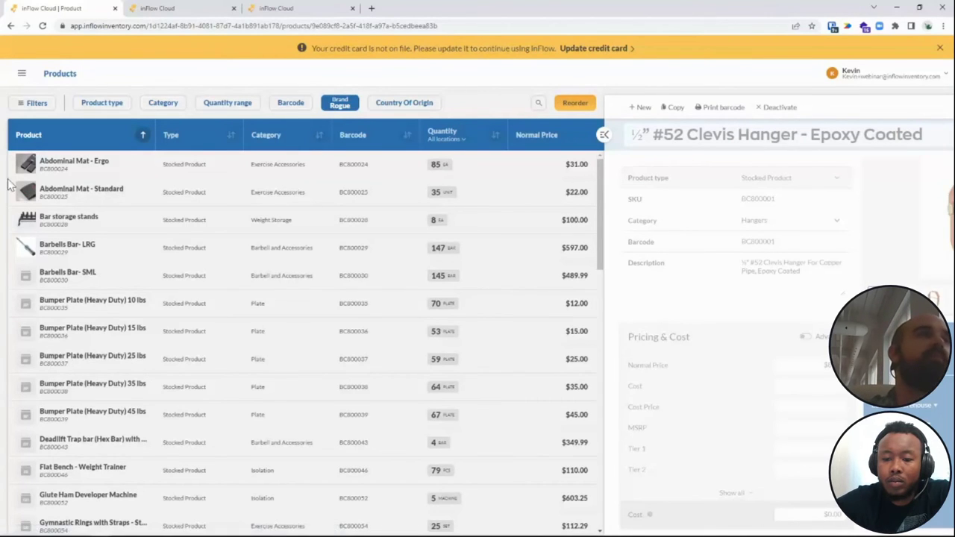
- Start a product details import with the ProductDetails CSV file from the Webinar Imports folder and continue to the column mapping
left_click(22, 77)
scroll(112, 284, "down", 5)
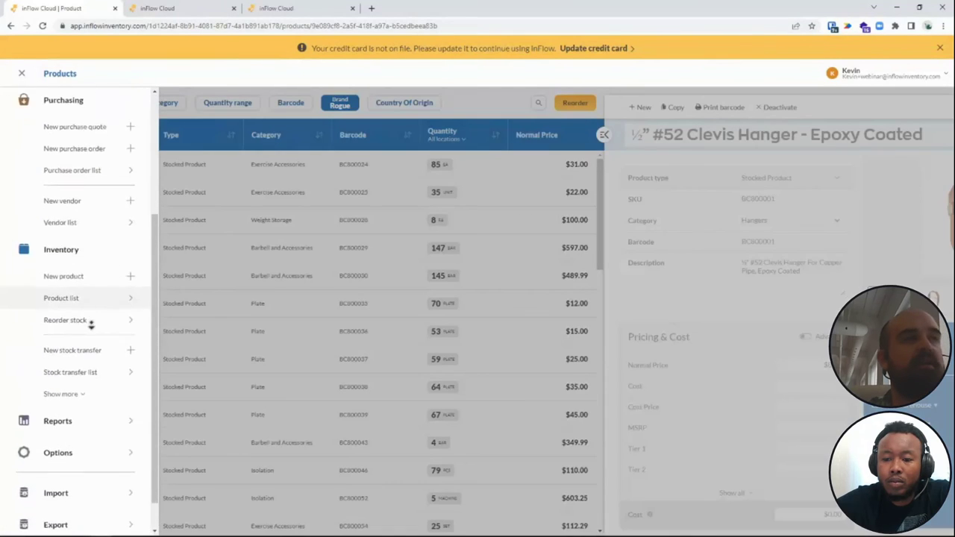
left_click(89, 463)
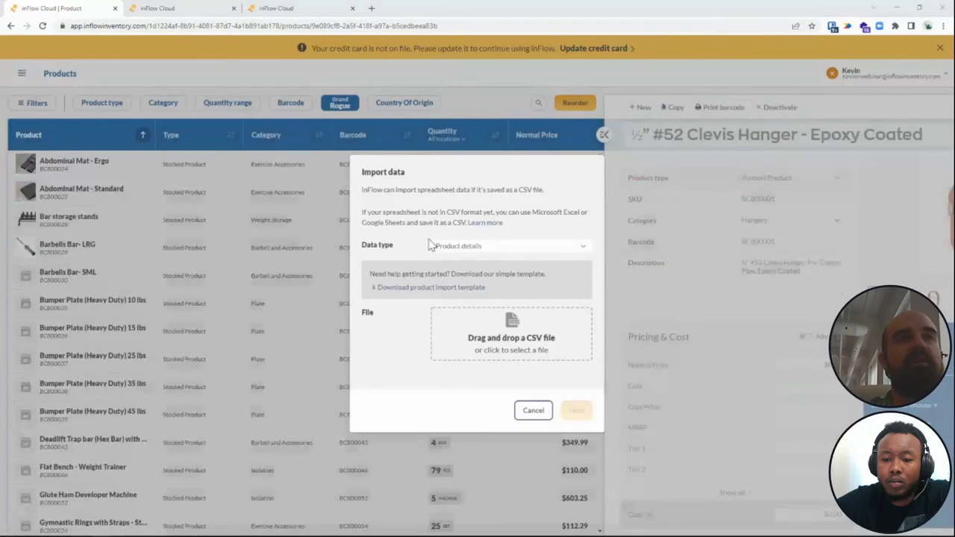
left_click(157, 107)
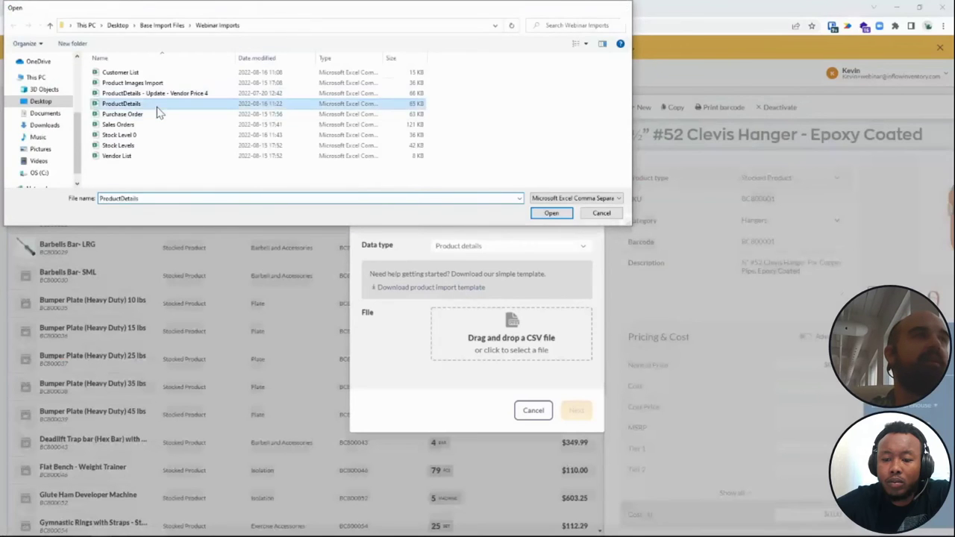
double_click(157, 107)
left_click(573, 395)
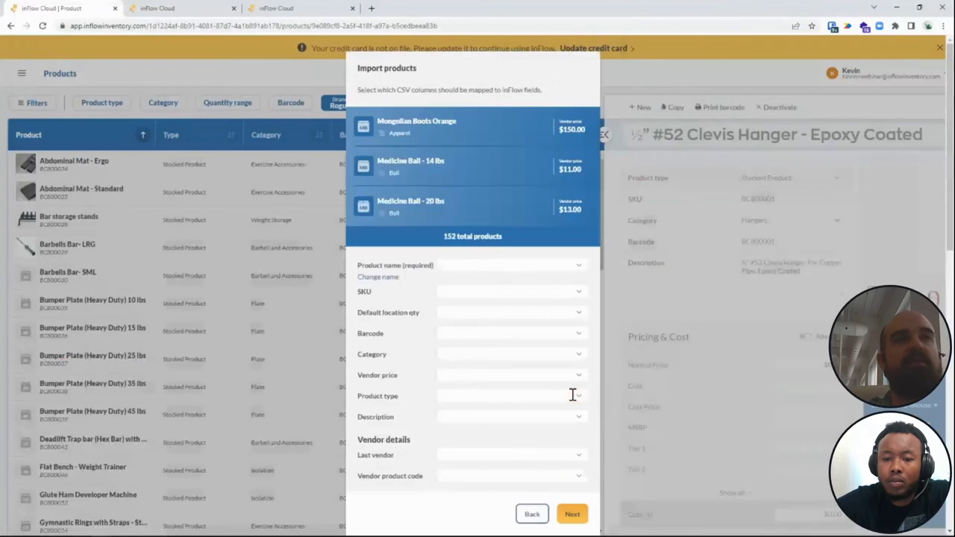
- Examine the import's product preview and the mapping of CSV columns to inFlow fields, and cancel the import
scroll(413, 104, "down", 1)
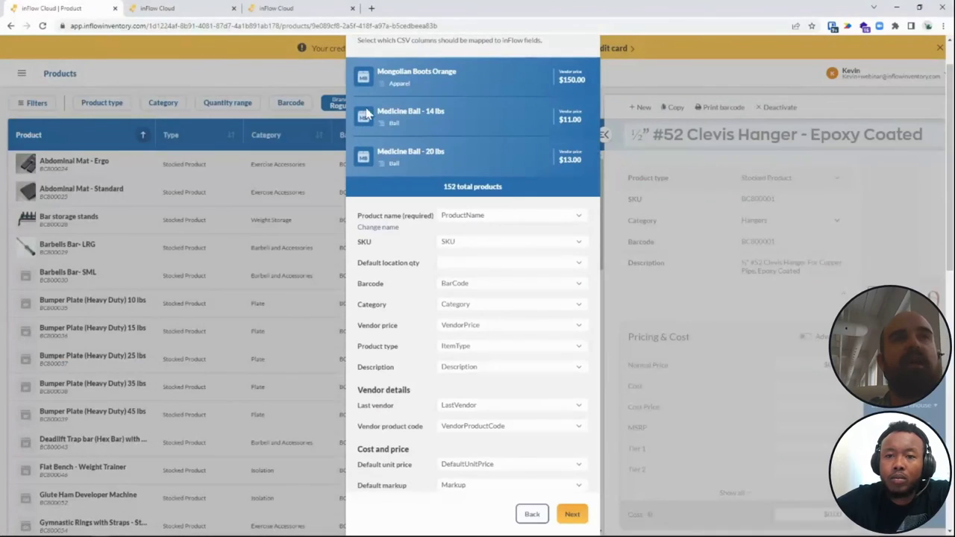
left_click_drag(361, 109, 475, 121)
left_click_drag(377, 151, 466, 153)
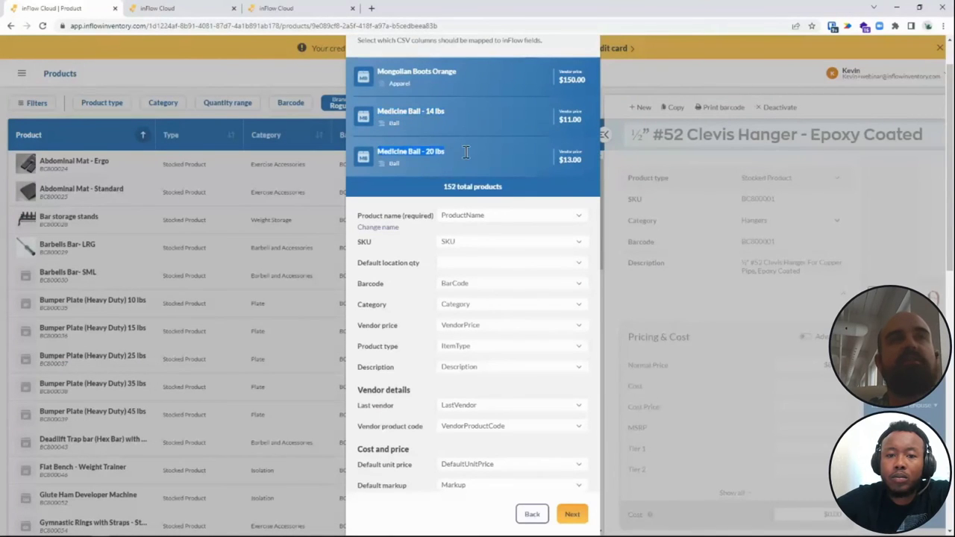
scroll(481, 176, "up", 1)
left_click_drag(376, 122, 485, 128)
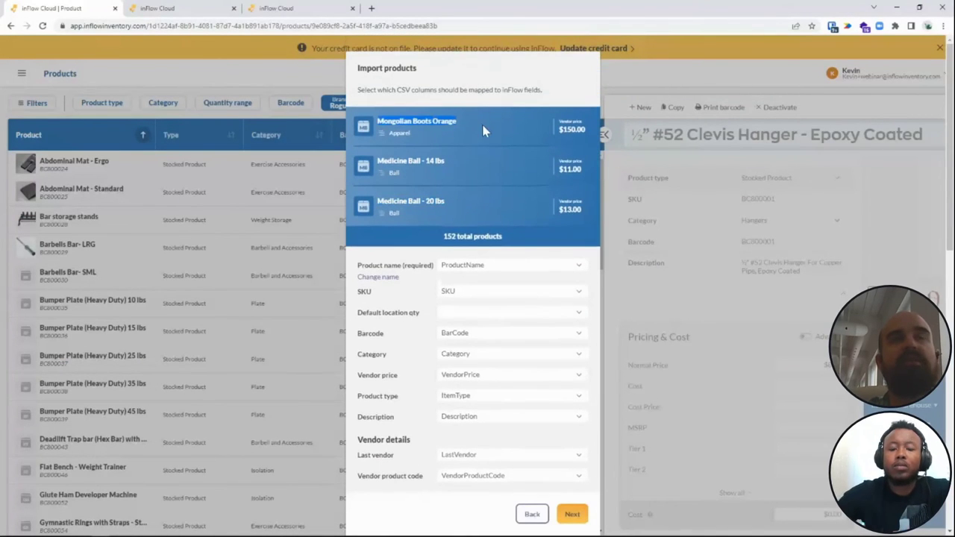
left_click(430, 142)
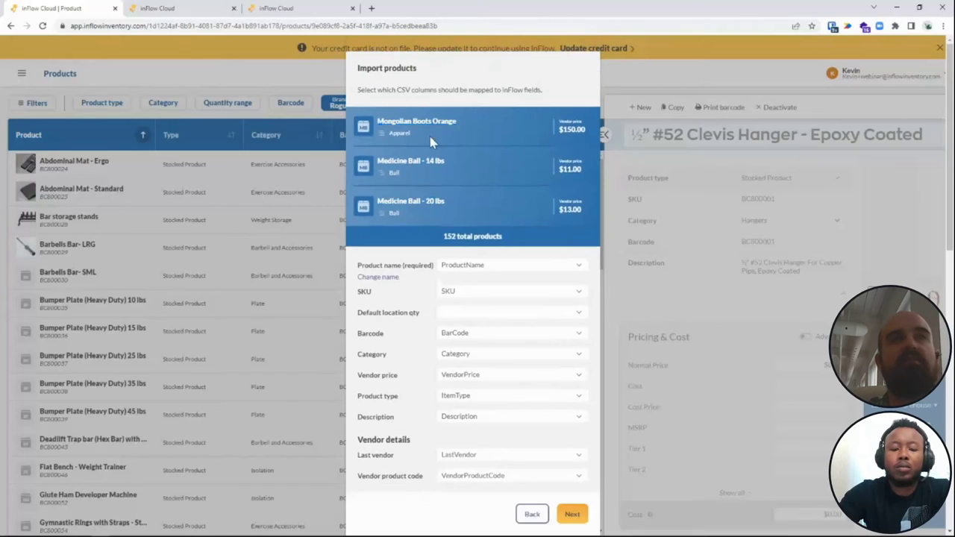
middle_click(469, 254)
scroll(469, 254, "up", 3)
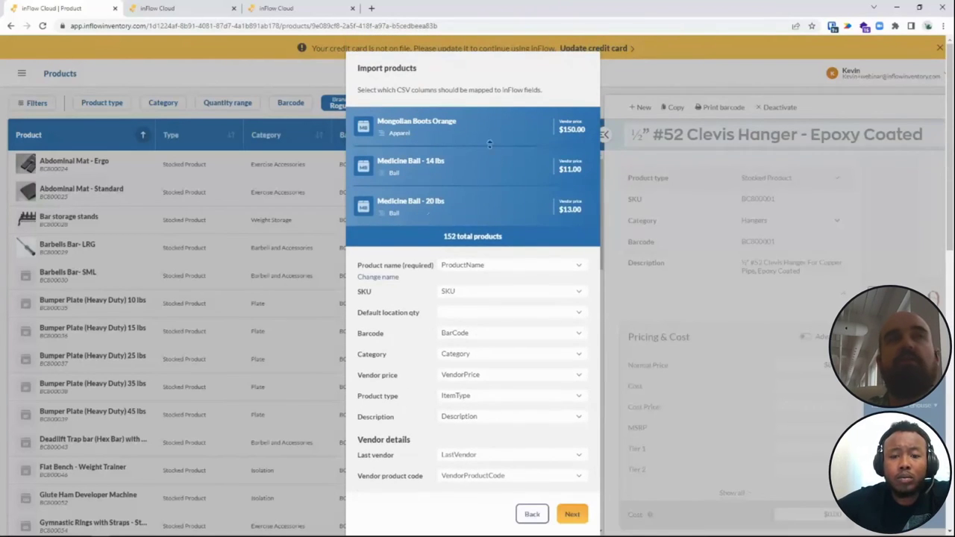
right_click(482, 282)
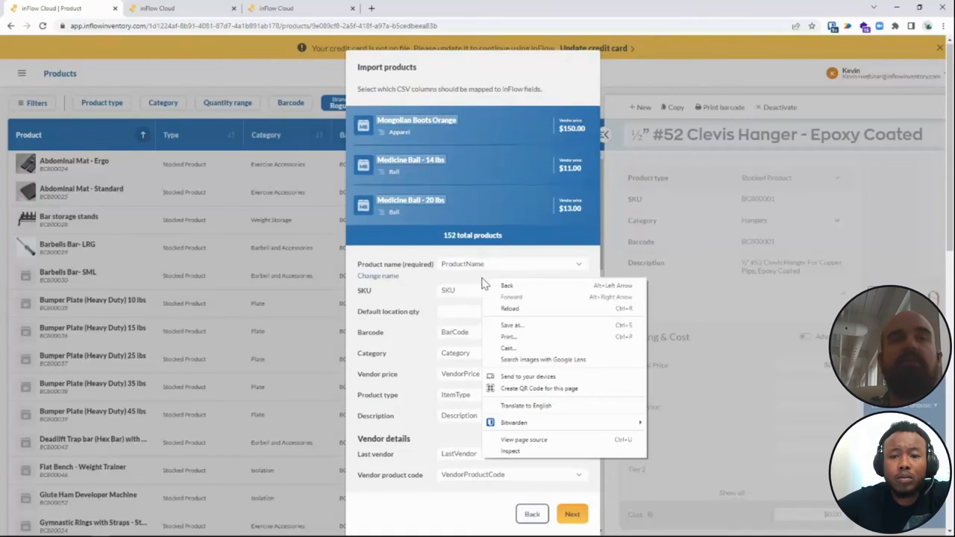
left_click(445, 220)
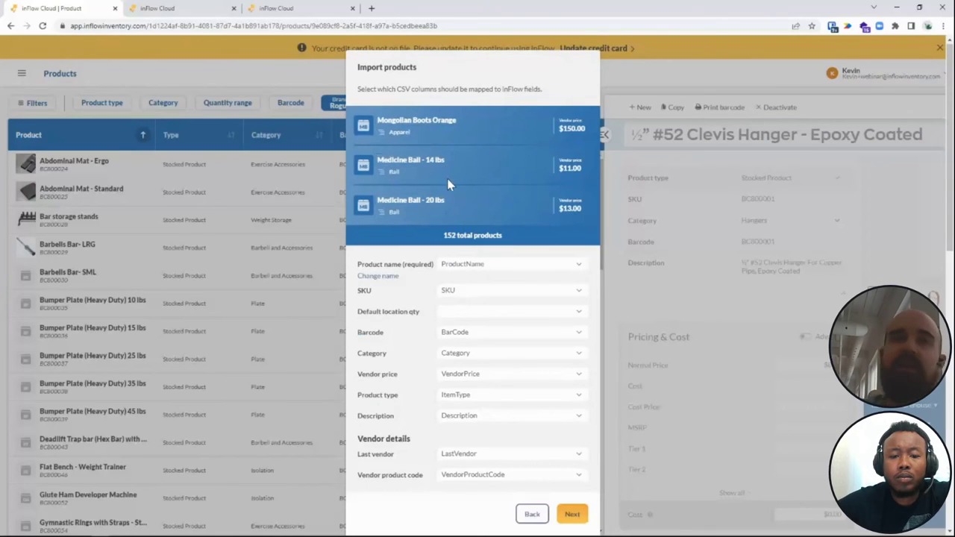
scroll(493, 291, "down", 7)
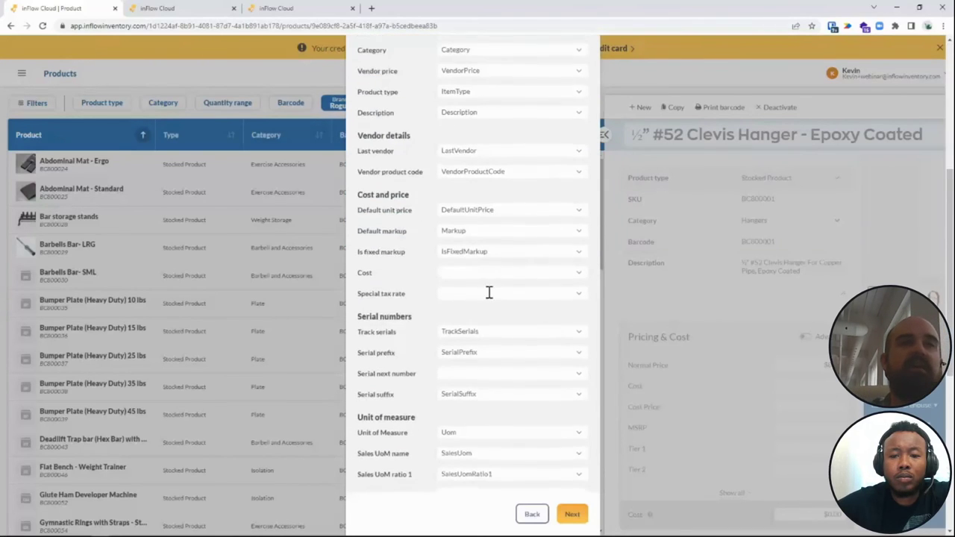
scroll(532, 274, "down", 2)
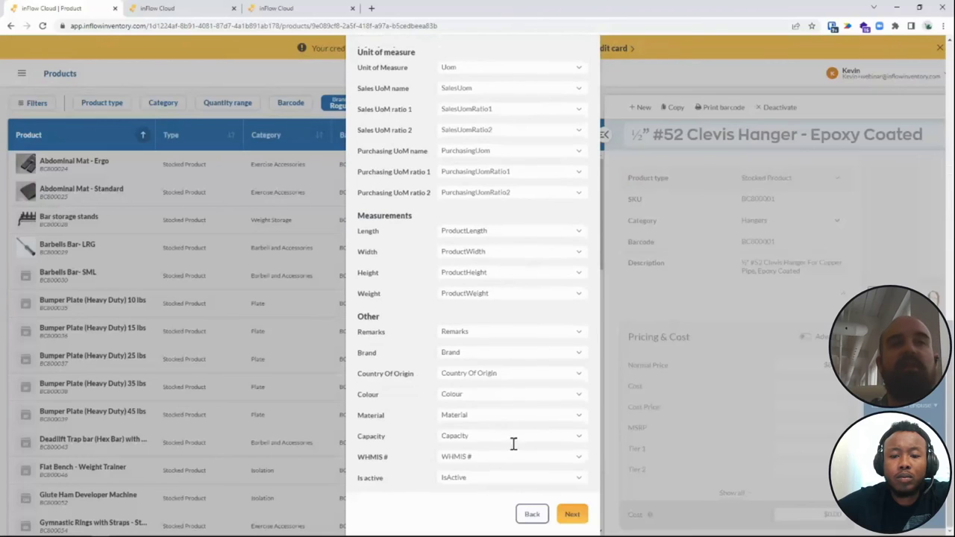
left_click(532, 514)
left_click(532, 391)
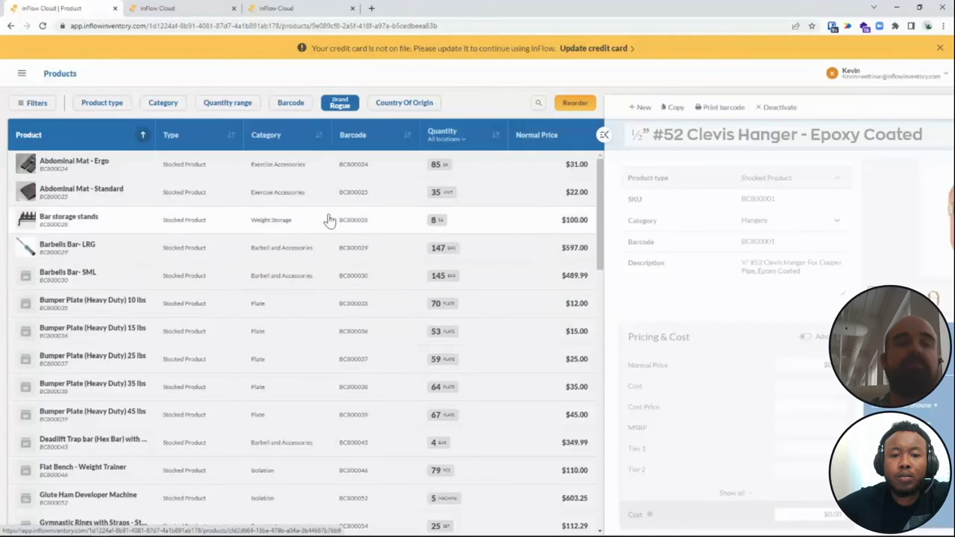
scroll(213, 483, "down", 1)
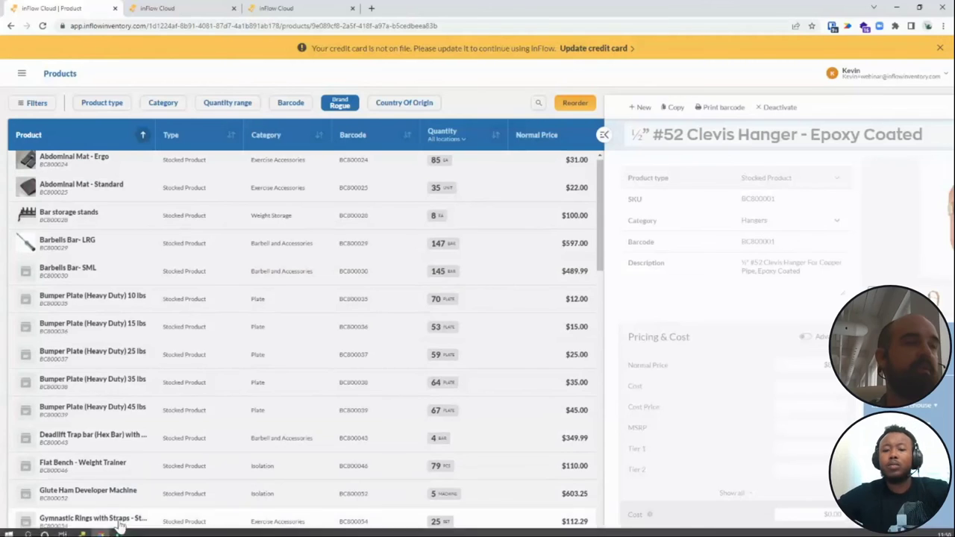
scroll(169, 440, "up", 1)
middle_click(177, 416)
middle_click(234, 373)
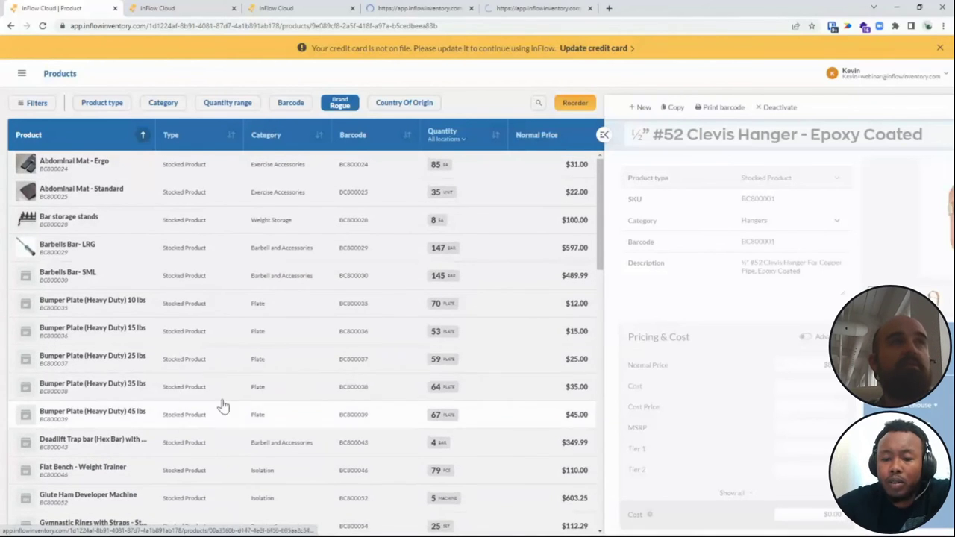
left_click(21, 75)
scroll(84, 330, "down", 1)
scroll(84, 358, "down", 2)
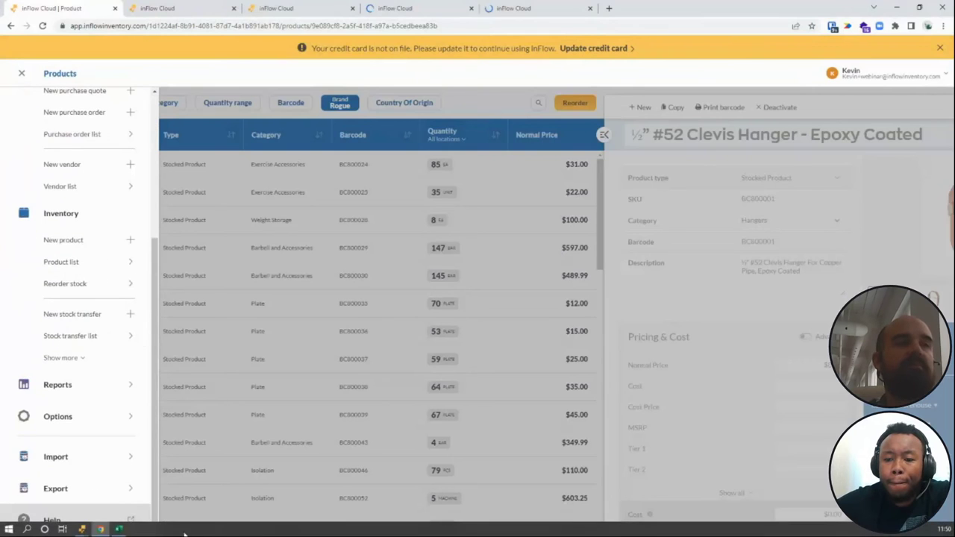
- Switch to the inFlow desktop app's Import Data window and load "ProductDetails - Base - Vendor Price 2" from the Base Import Files folder for column mapping
left_click(82, 529)
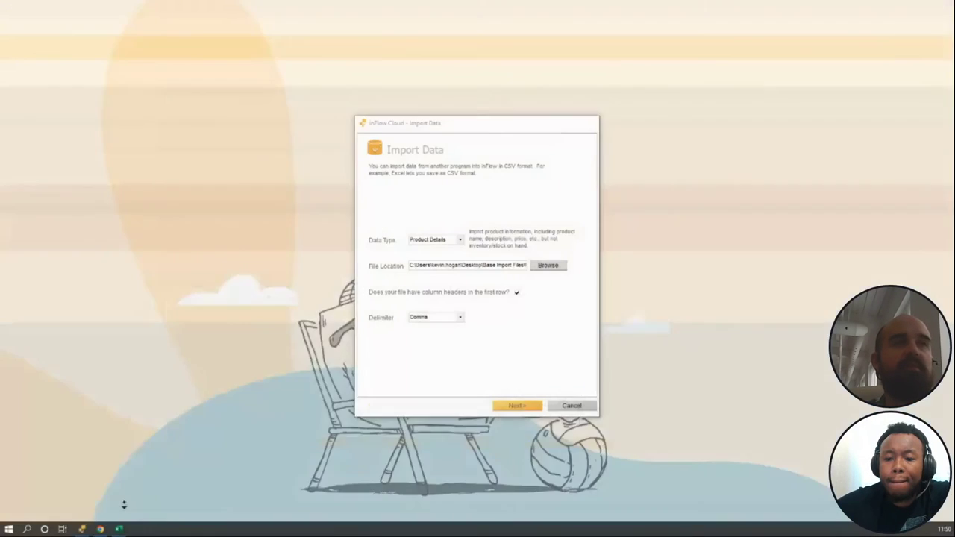
left_click(121, 501)
left_click(549, 268)
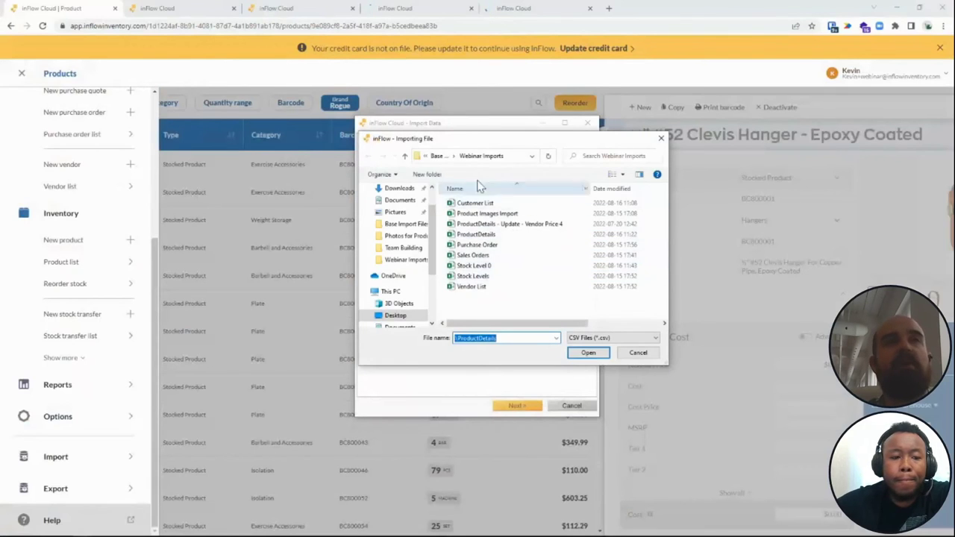
left_click(404, 156)
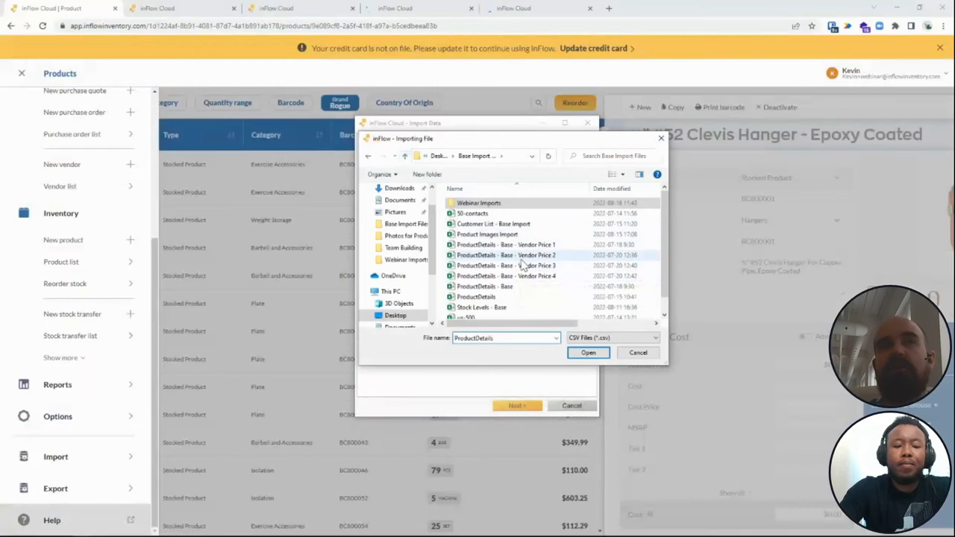
double_click(521, 259)
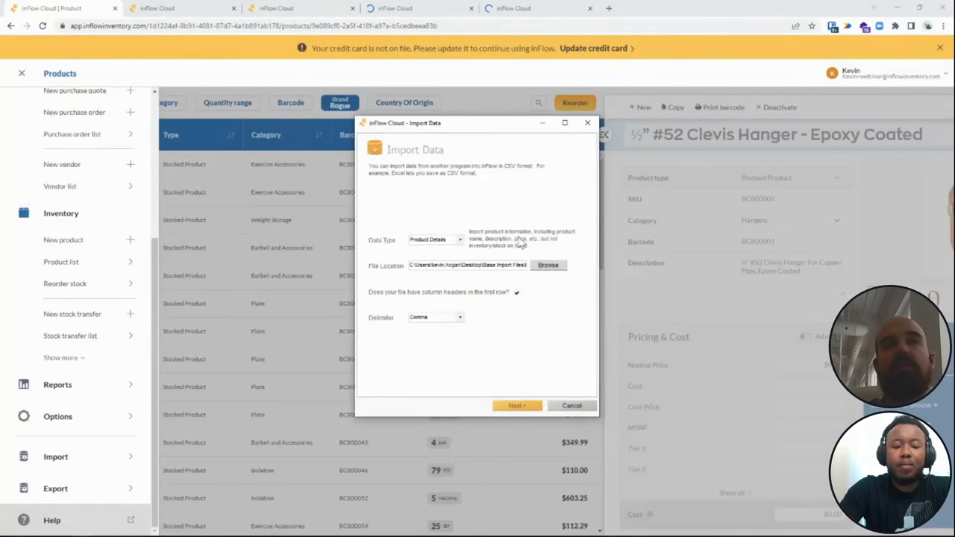
left_click(524, 404)
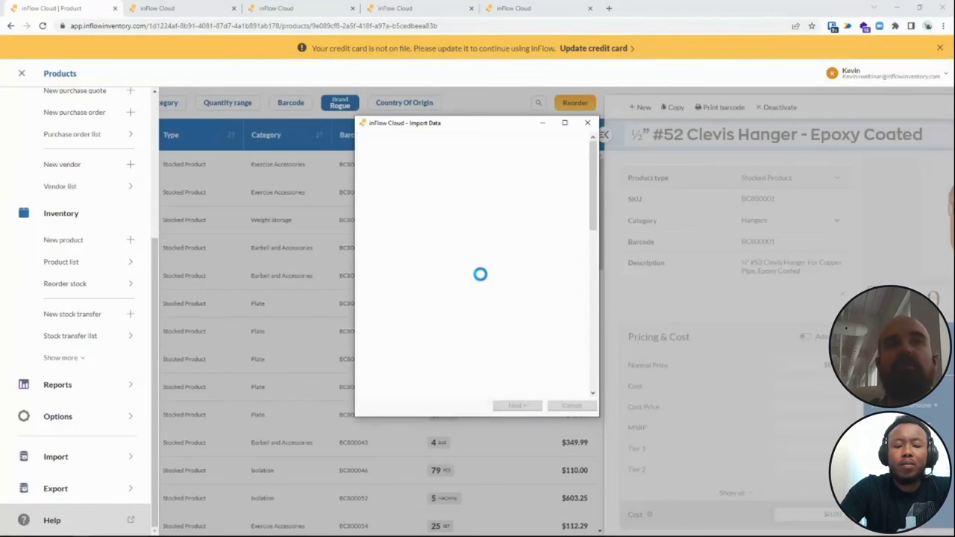
- Clear the column mapping of the SKU and Barcode fields in the product import
left_click(518, 229)
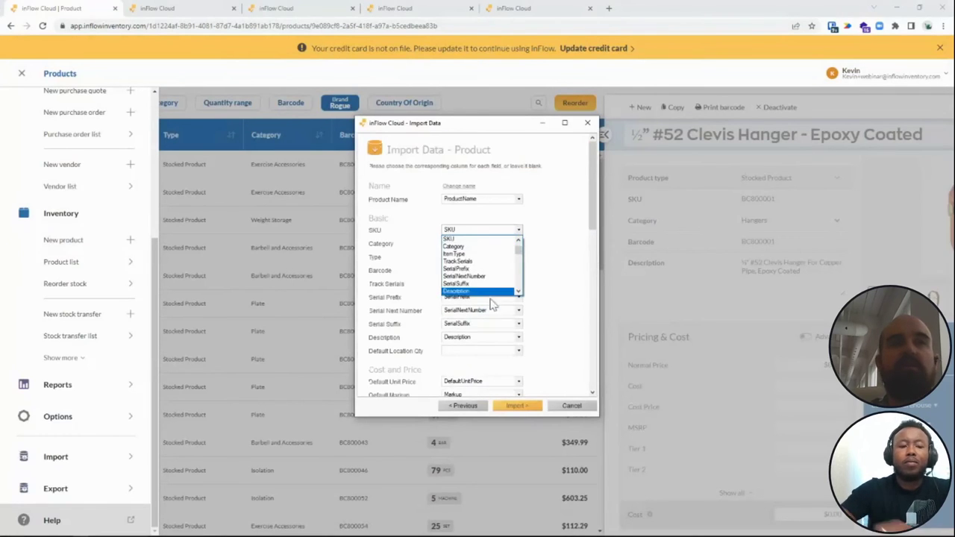
left_click(480, 240)
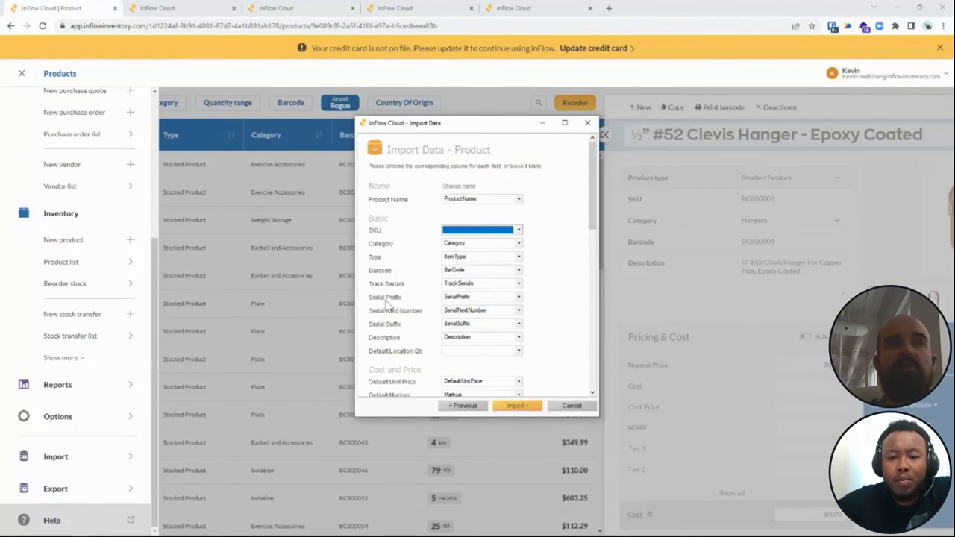
left_click(478, 272)
scroll(474, 279, "up", 3)
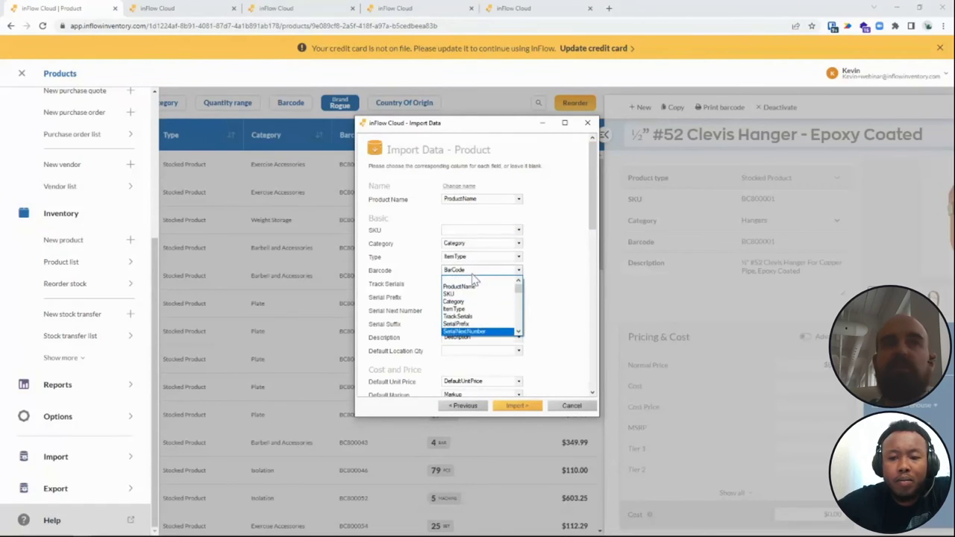
left_click(474, 281)
- Map the Cost field below Tier 3 to the Cost column listed after US dollar
scroll(383, 277, "down", 5)
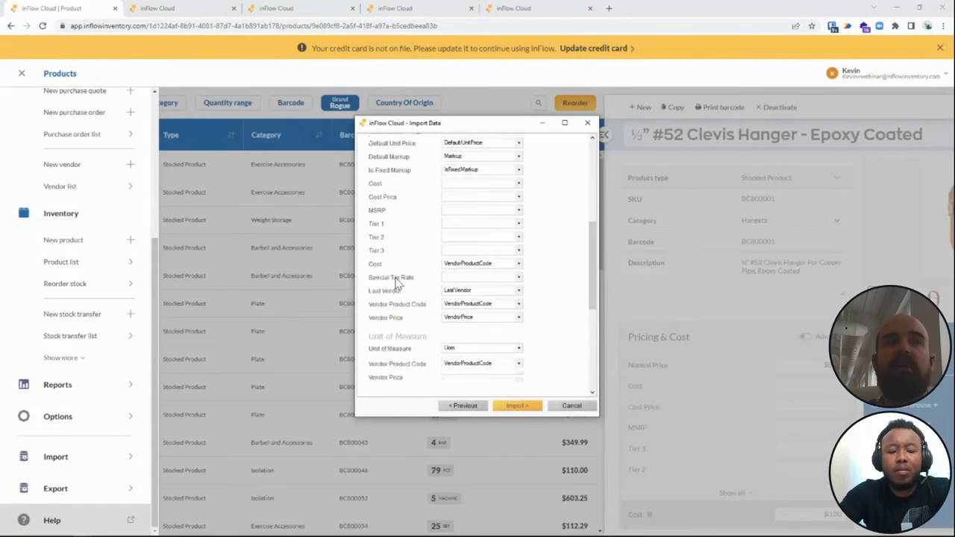
scroll(396, 279, "up", 3)
scroll(396, 279, "down", 3)
scroll(396, 279, "up", 3)
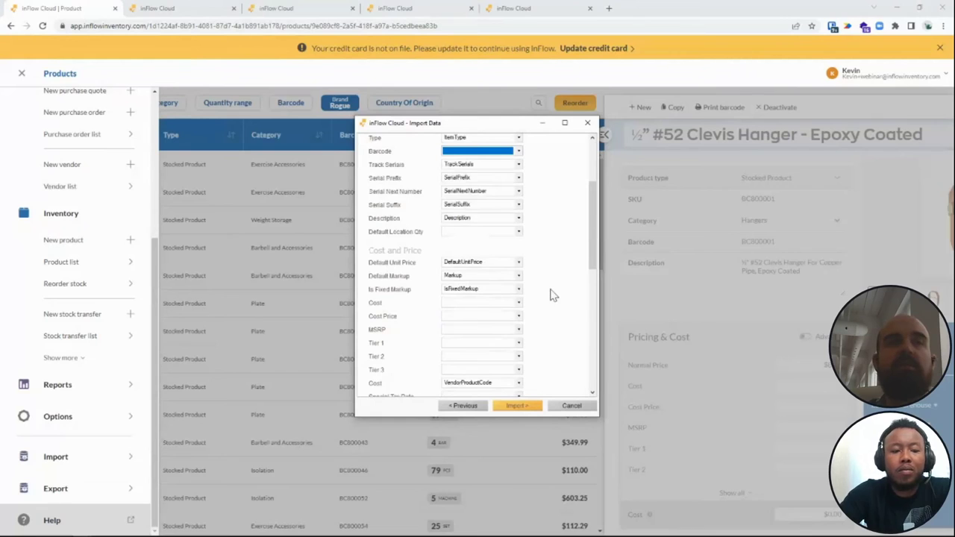
scroll(534, 297, "down", 3)
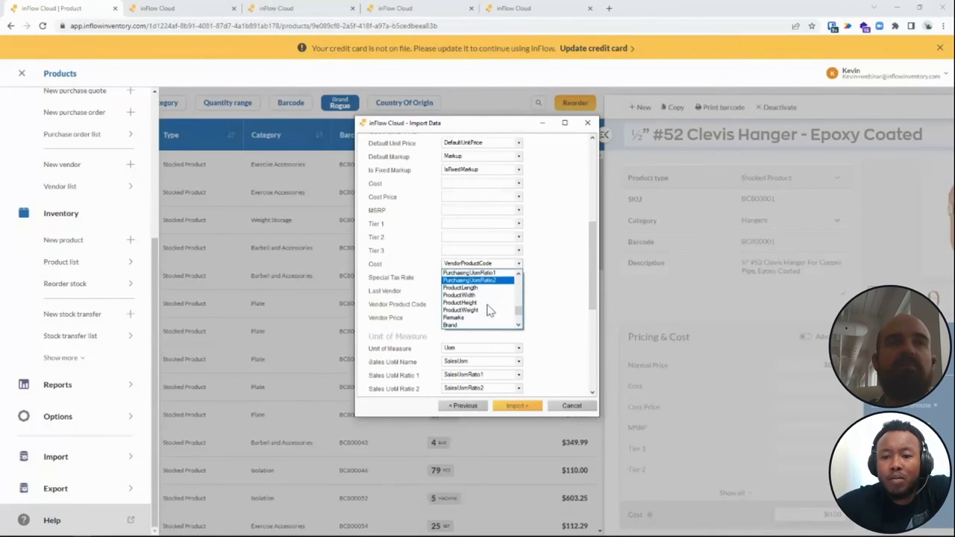
scroll(489, 310, "up", 5)
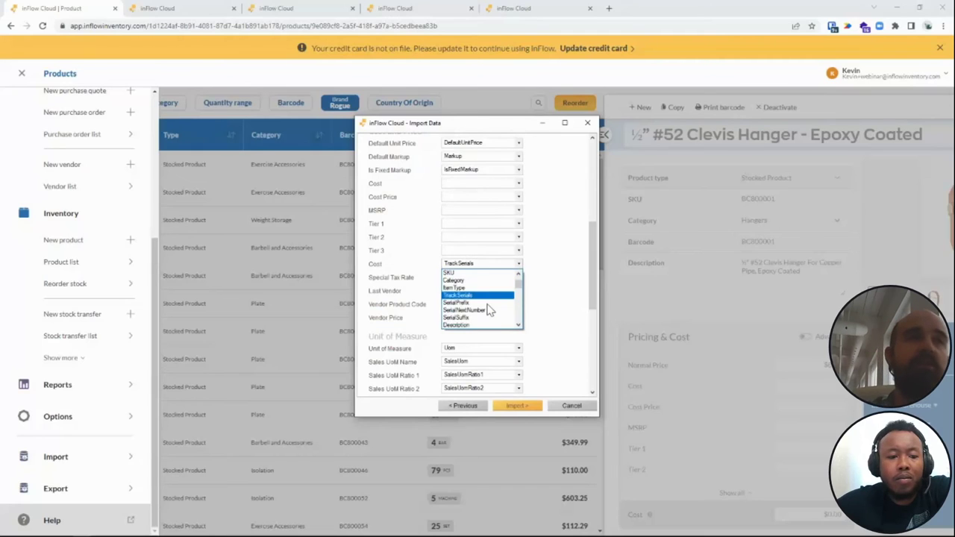
scroll(488, 310, "down", 10)
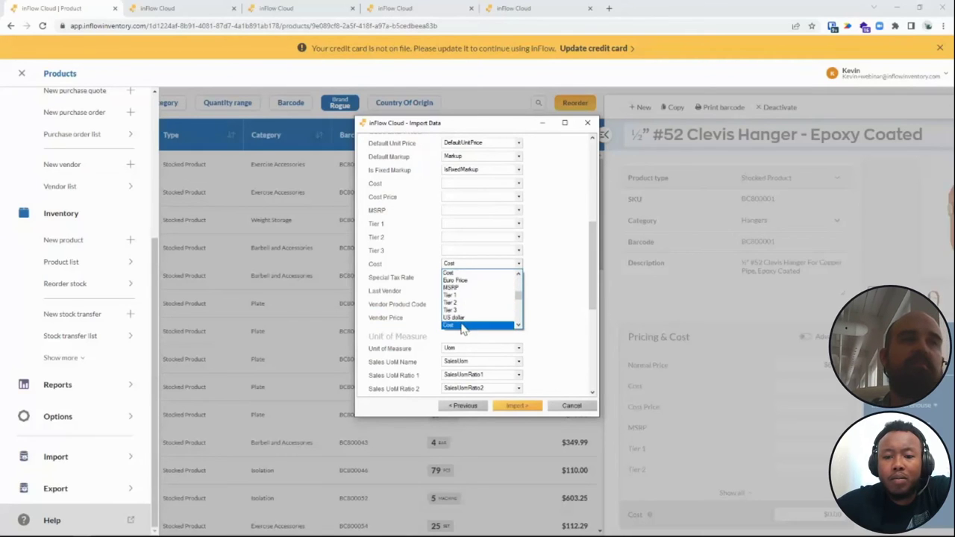
left_click(463, 327)
scroll(538, 293, "down", 5)
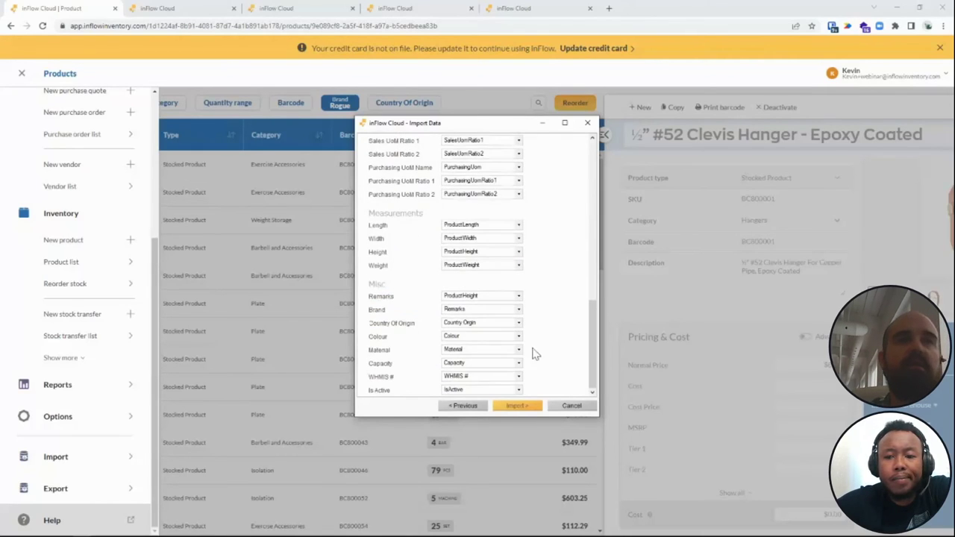
- Map the Cost field below Is Fixed Markup and the Cost Price field to the Cost column
scroll(544, 350, "up", 10)
scroll(550, 349, "down", 4)
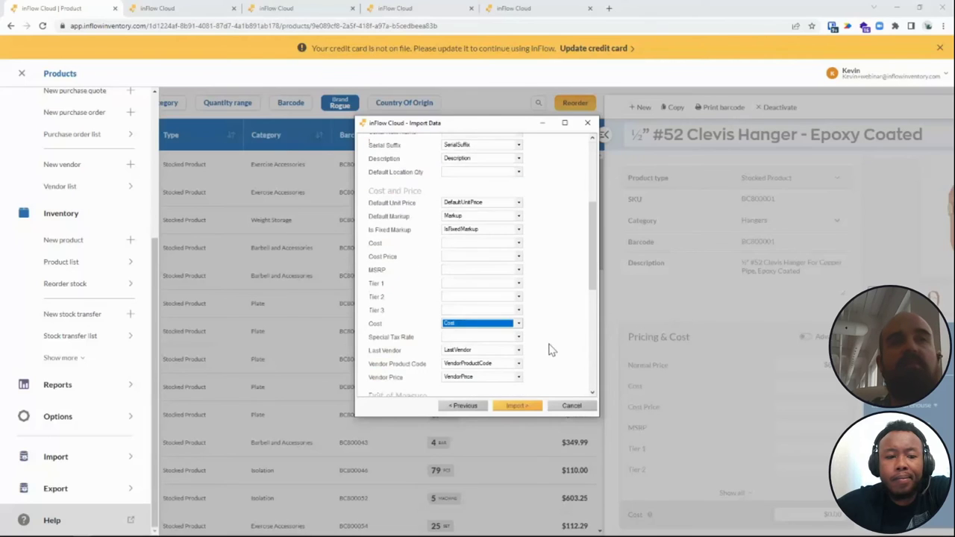
left_click(517, 244)
type("cost")
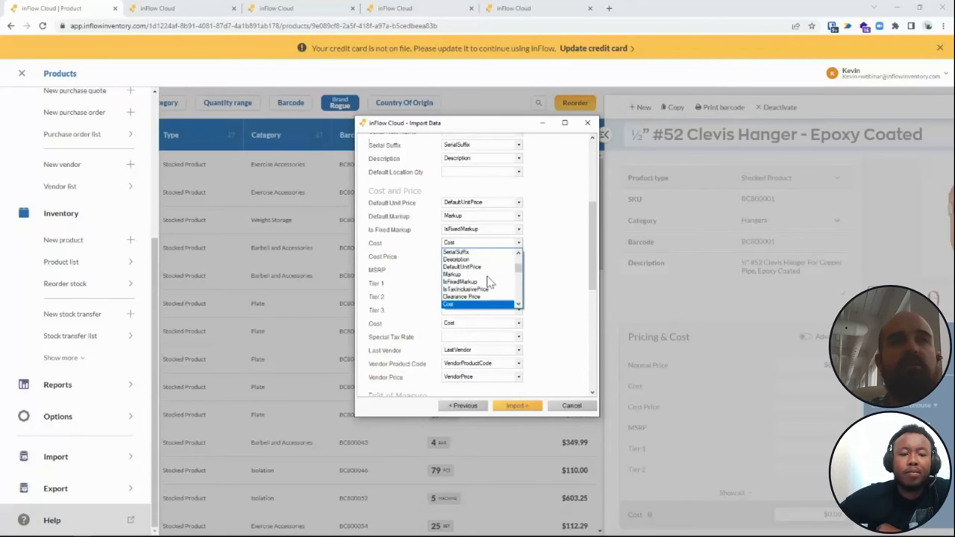
key("Escape")
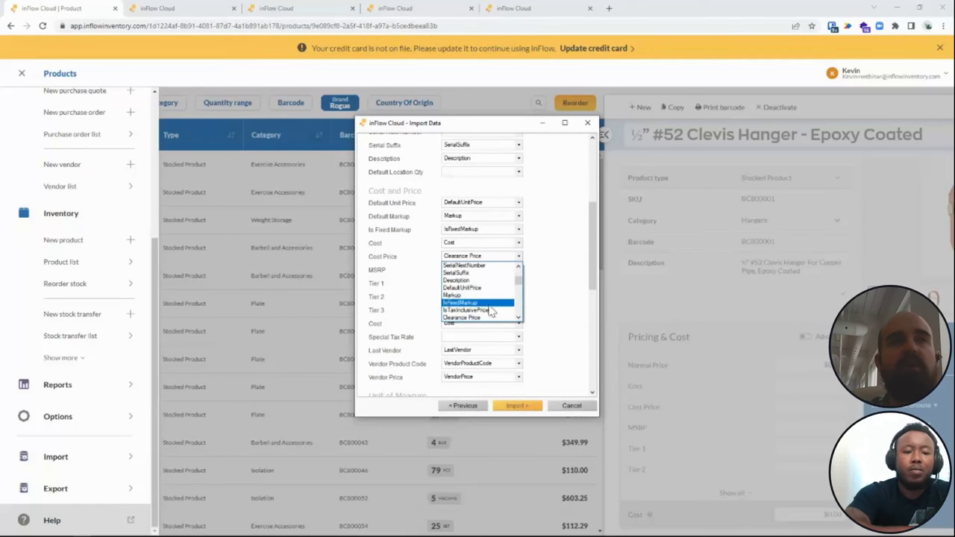
key("Return")
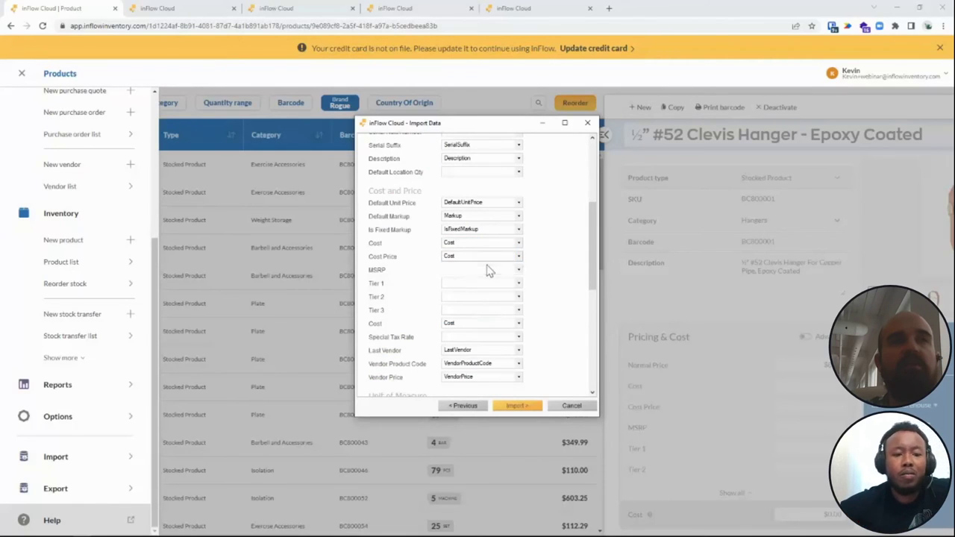
- Map the MSRP field to the MSRP column and the Tier 1 field to the Tier 1 column
type("msrp")
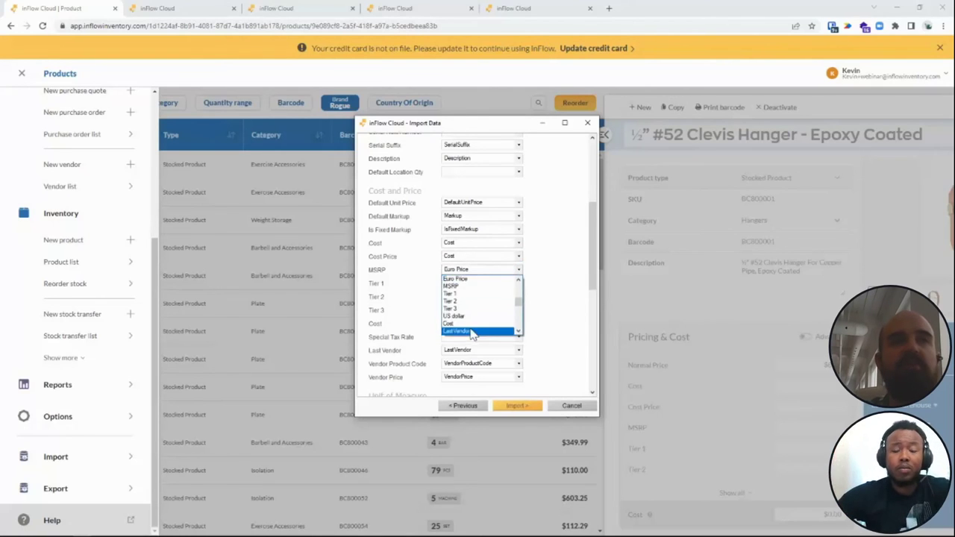
type("m")
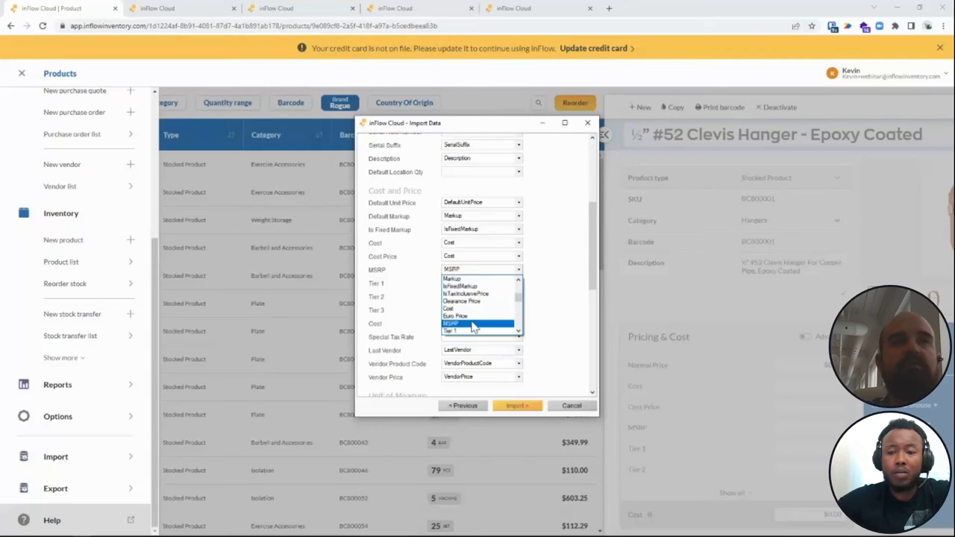
left_click(473, 324)
left_click(489, 284)
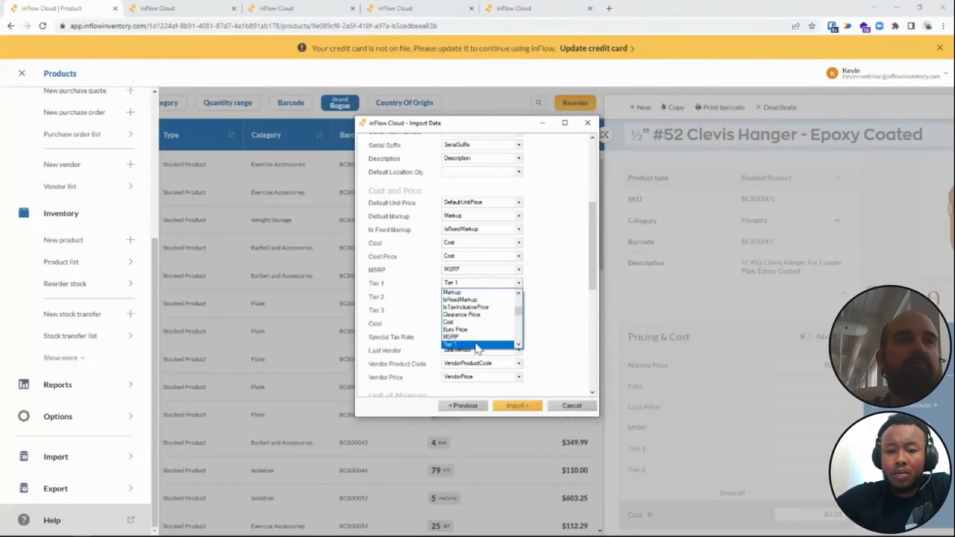
left_click(477, 345)
- Map the Tier 2 and Tier 3 price fields to the Tier 2 and Tier 3 columns
left_click(483, 296)
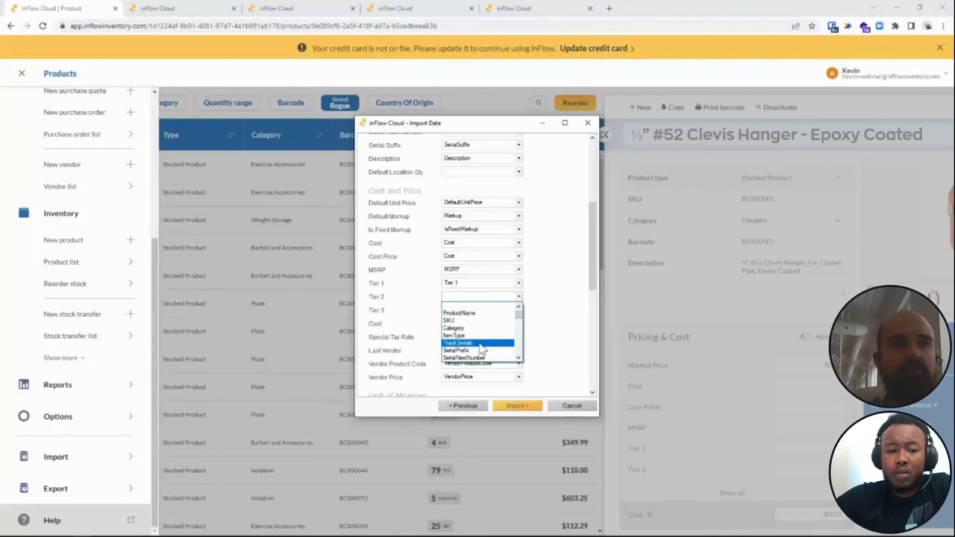
scroll(481, 349, "down", 5)
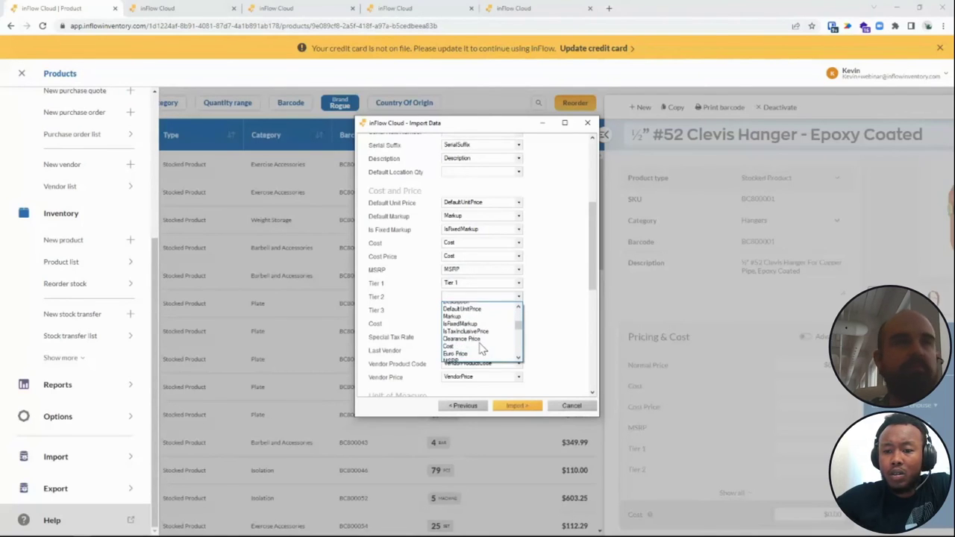
scroll(482, 349, "down", 2)
left_click(481, 356)
left_click(483, 309)
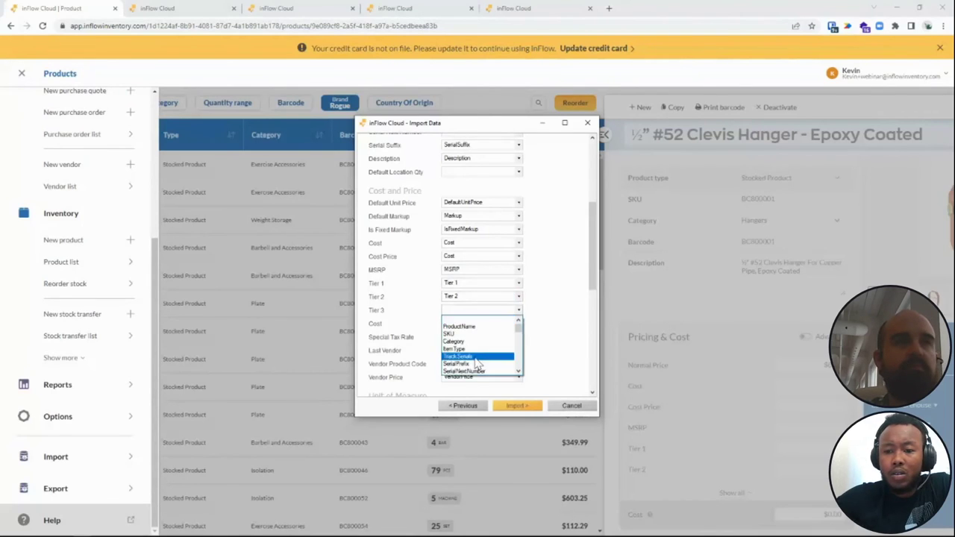
scroll(479, 359, "down", 6)
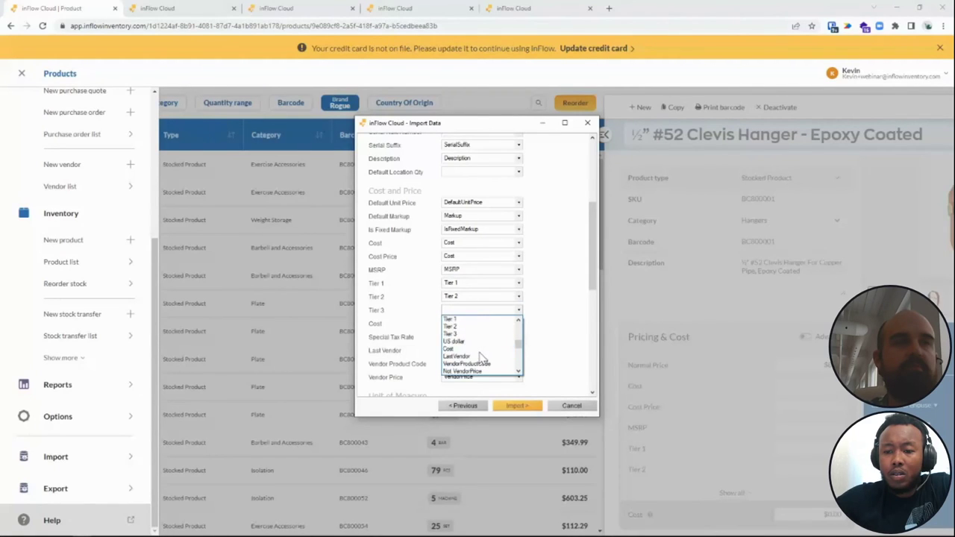
left_click(478, 333)
- Run the mapped product import and close its window, and dismiss the credit card banner on the Products page
left_click(520, 405)
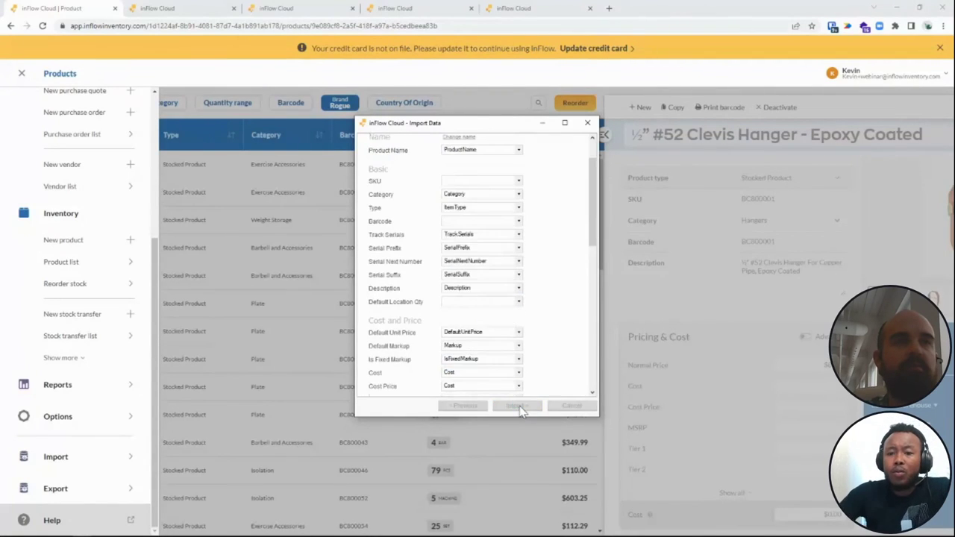
left_click(567, 405)
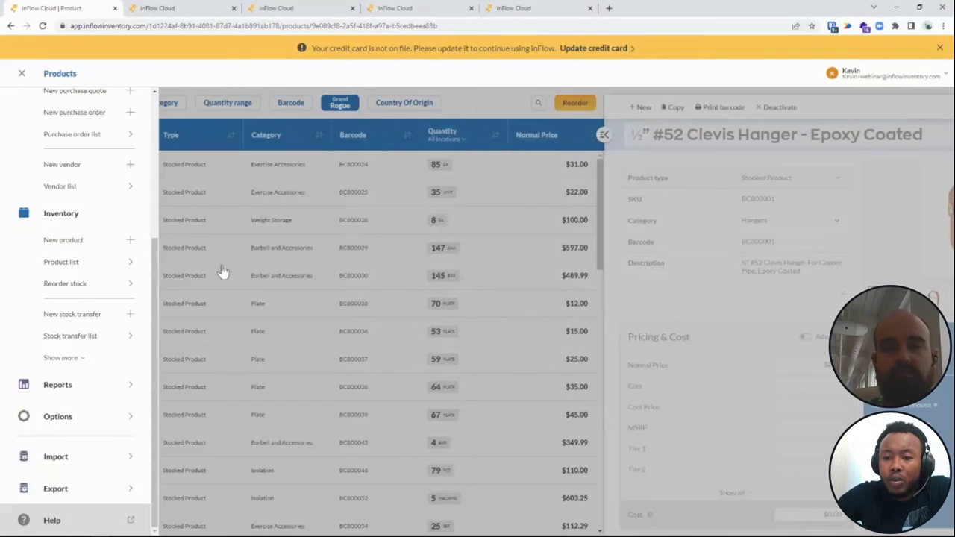
right_click(440, 302)
left_click(485, 239)
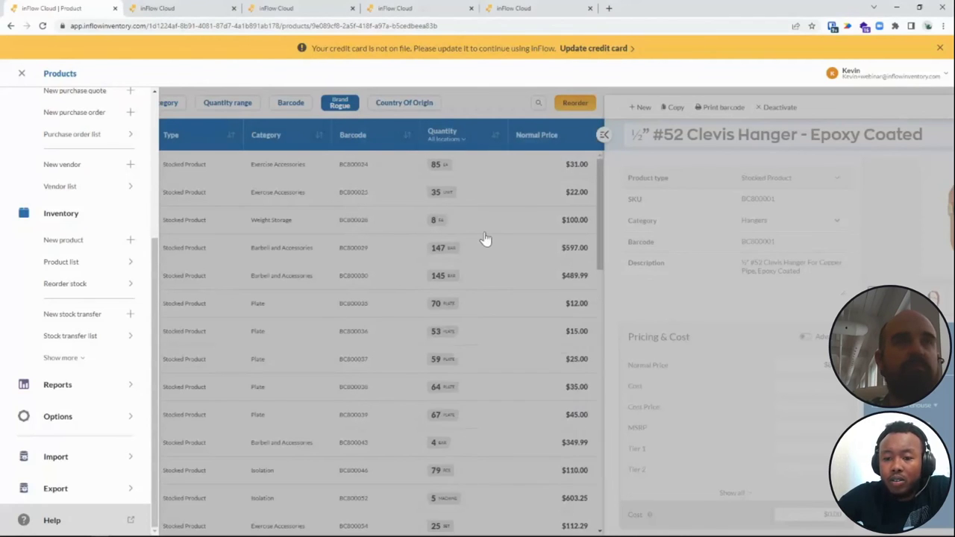
left_click(940, 48)
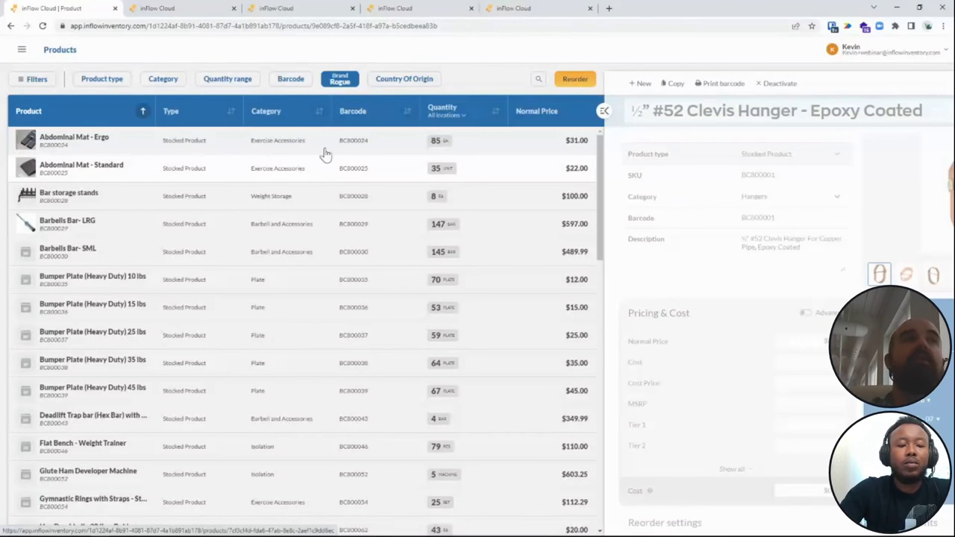
- Open the Abdominal Mat - Ergo product, preview its barcode label for printing and cancel the print
left_click(270, 155)
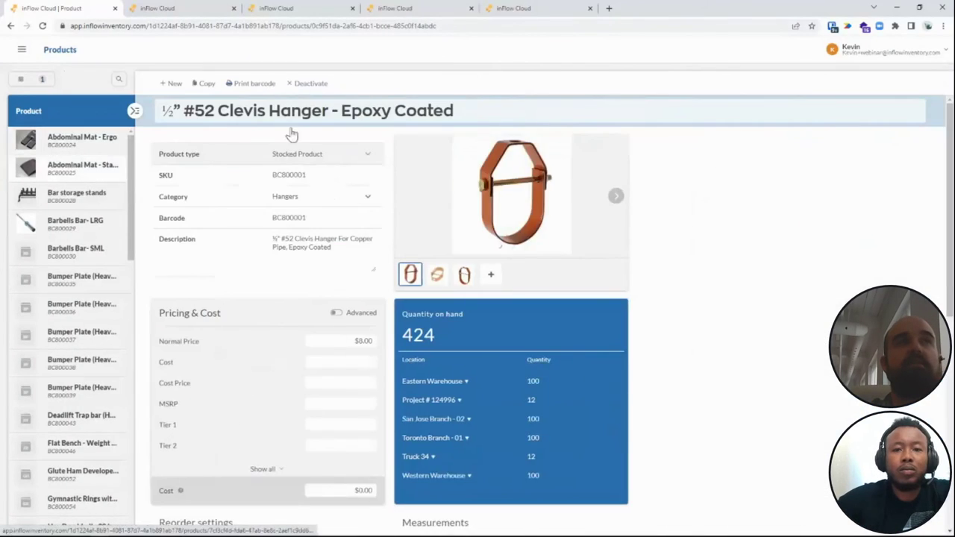
left_click(252, 84)
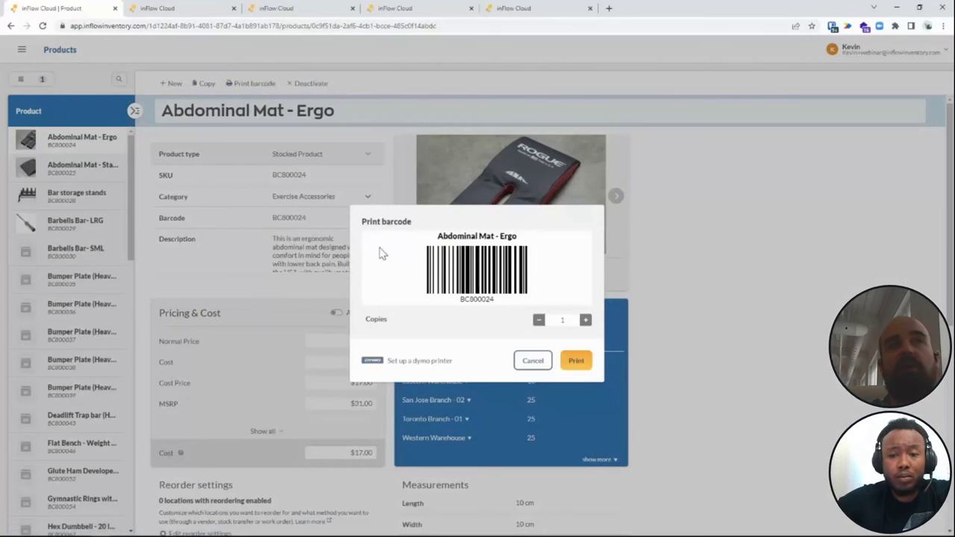
left_click(533, 361)
- Go to the Inventory options and open the printable sheet of product barcodes
left_click(21, 50)
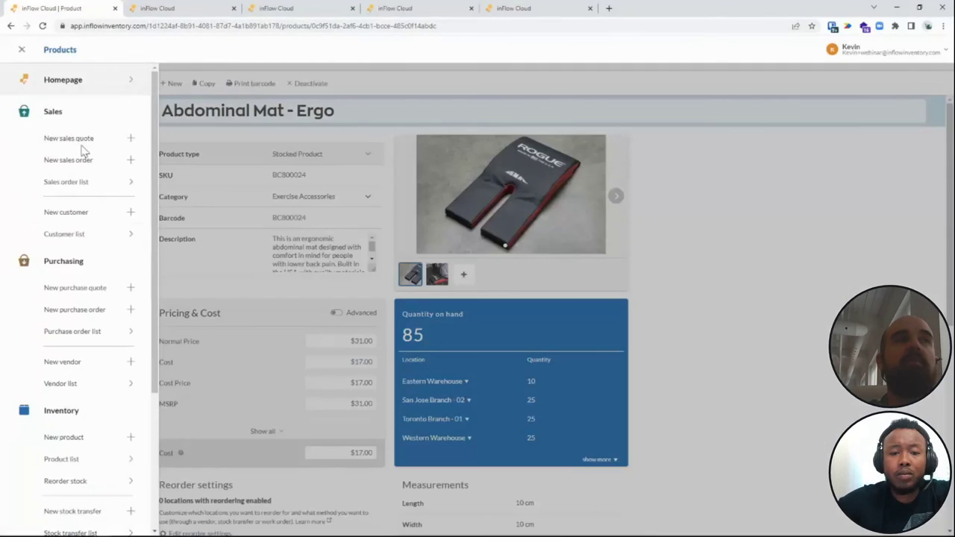
scroll(90, 208, "down", 3)
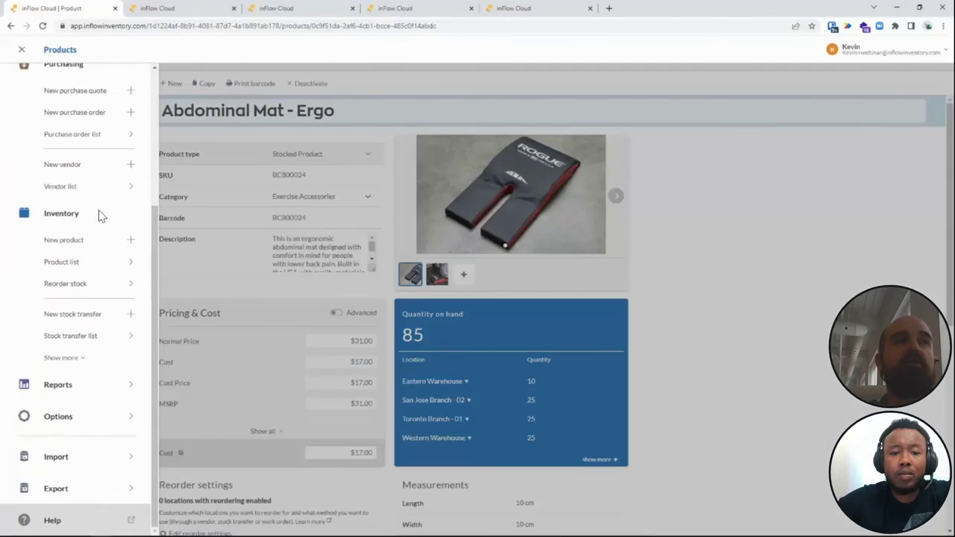
left_click(117, 427)
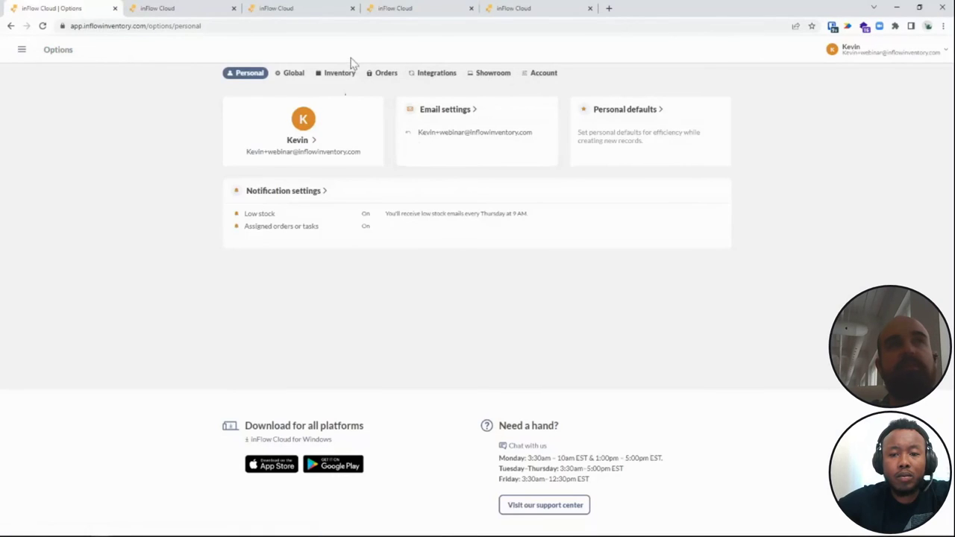
left_click(337, 76)
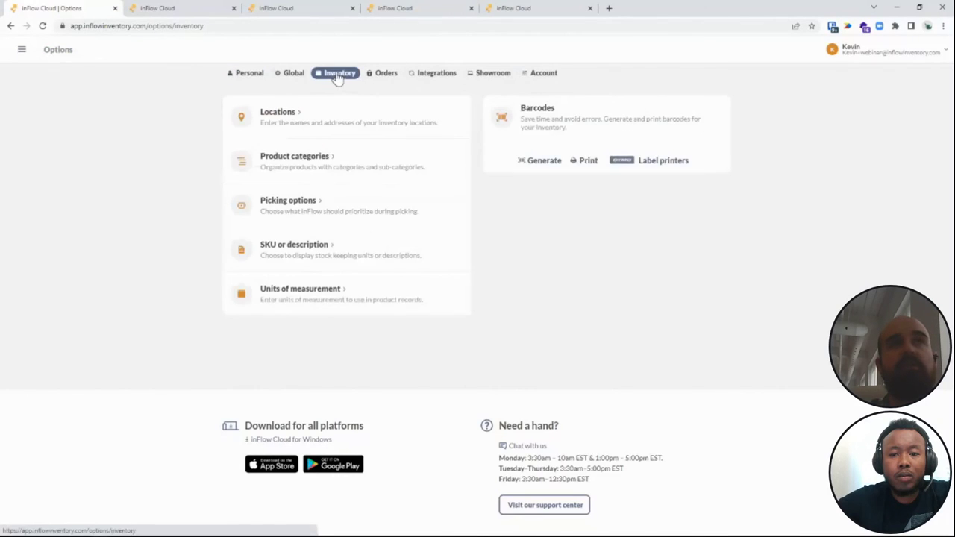
left_click(586, 161)
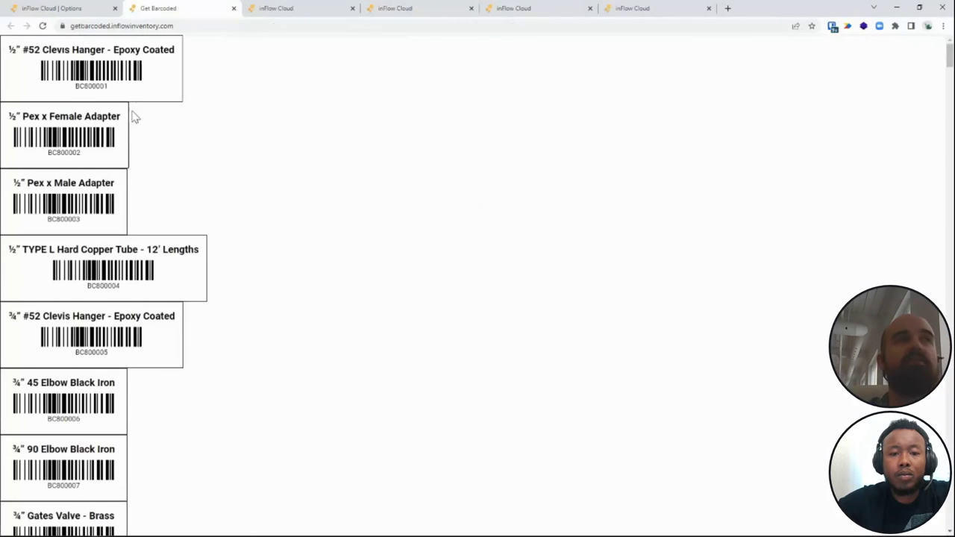
- Look through the printable product barcodes and return to the Inventory options
scroll(142, 191, "down", 10)
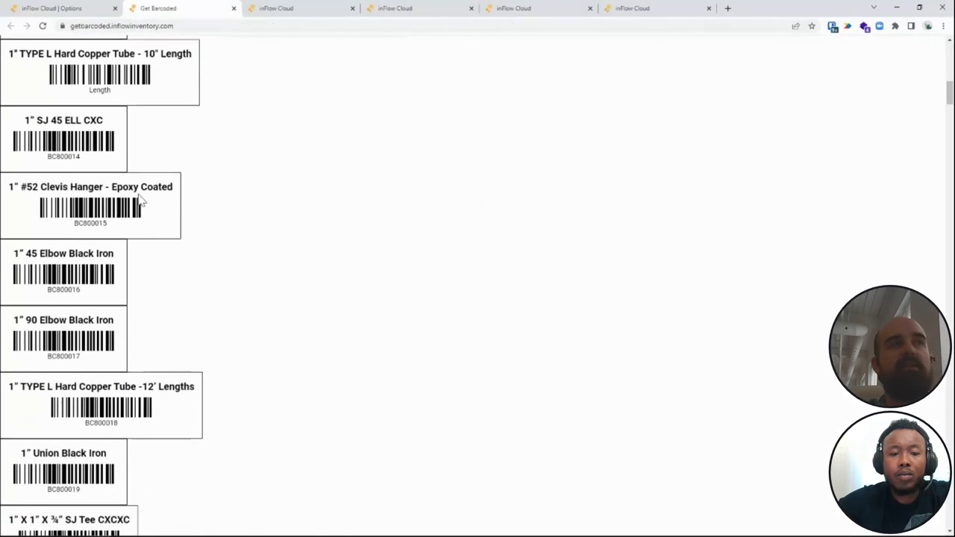
scroll(131, 182, "up", 8)
left_click(88, 11)
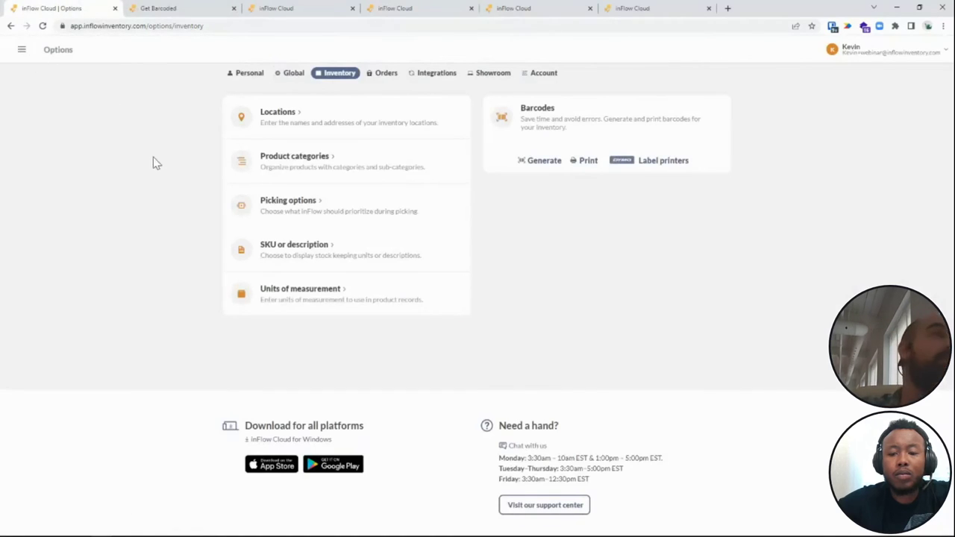
left_click(21, 50)
scroll(70, 249, "down", 3)
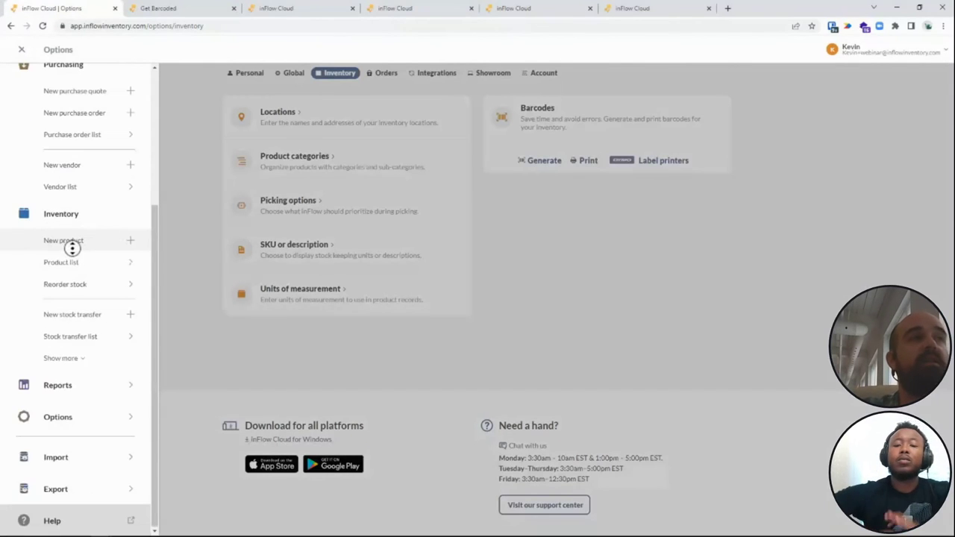
scroll(107, 199, "up", 3)
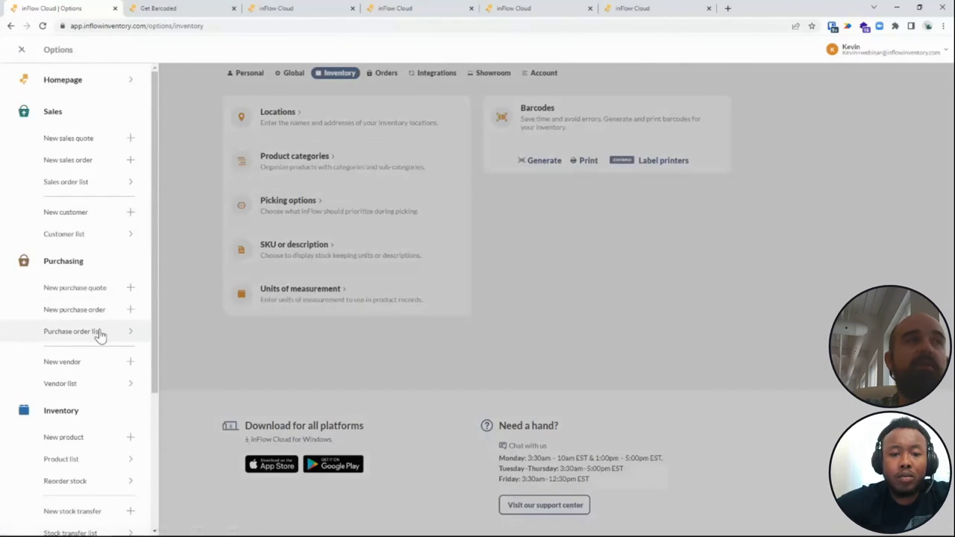
- Open the purchase order list and look through the two Mitsumi Electronics Corp orders and their product lines
left_click(100, 332)
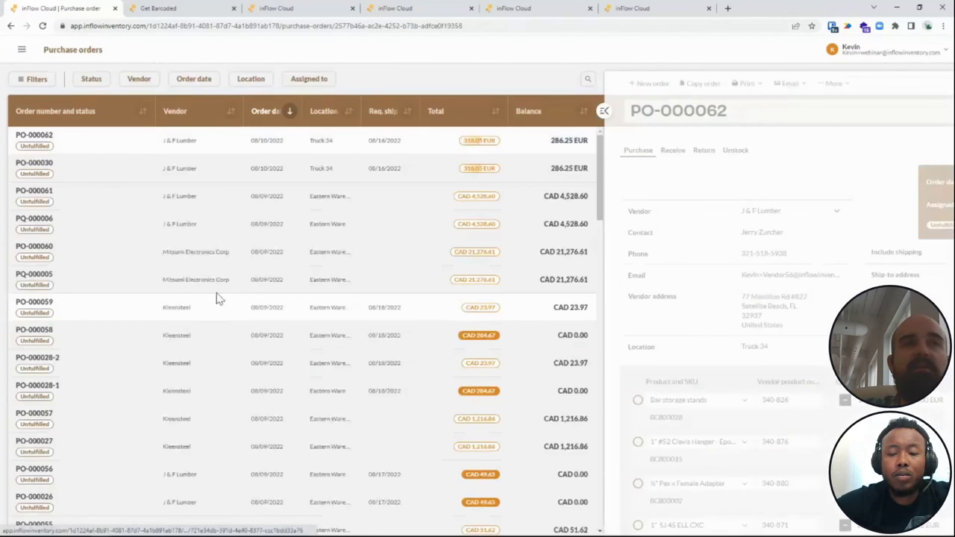
left_click(145, 258)
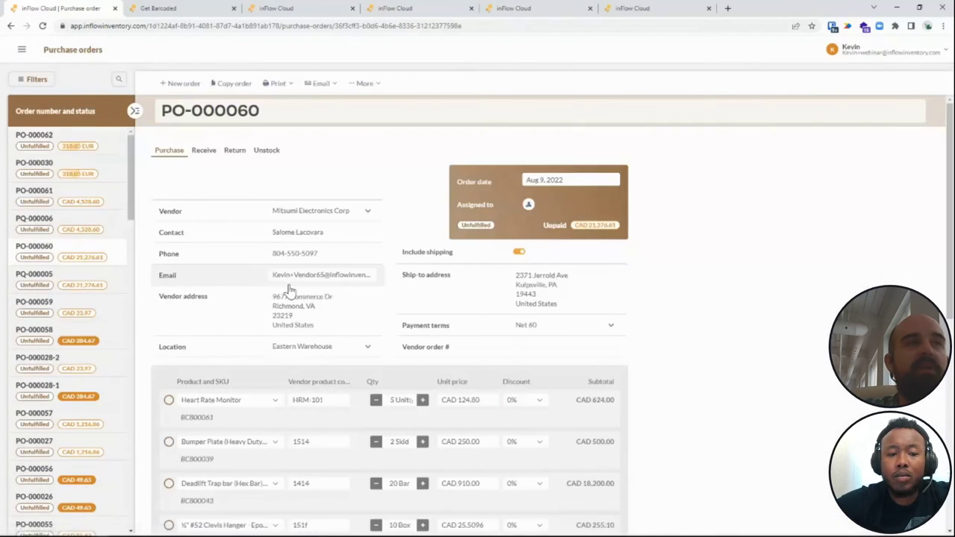
scroll(357, 302, "down", 2)
scroll(358, 304, "down", 2)
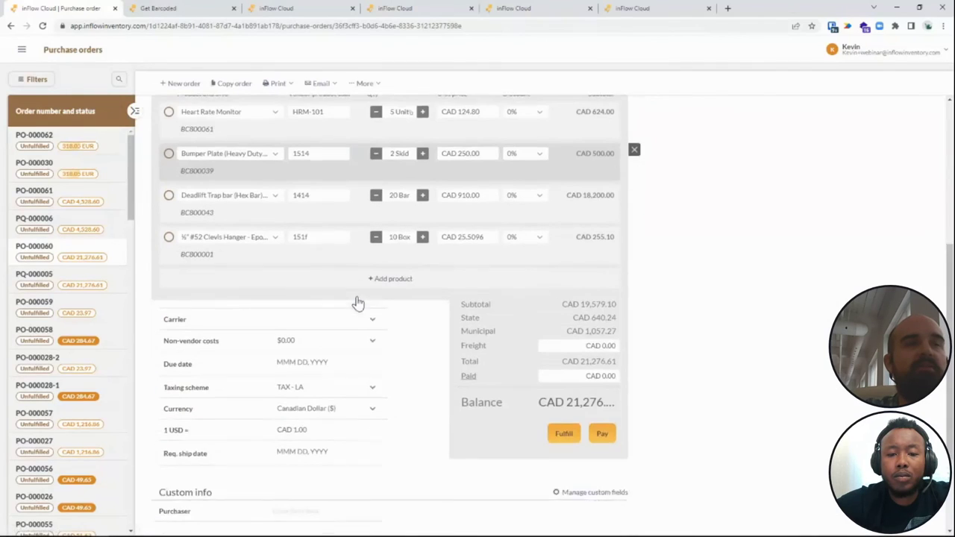
scroll(347, 311, "up", 1)
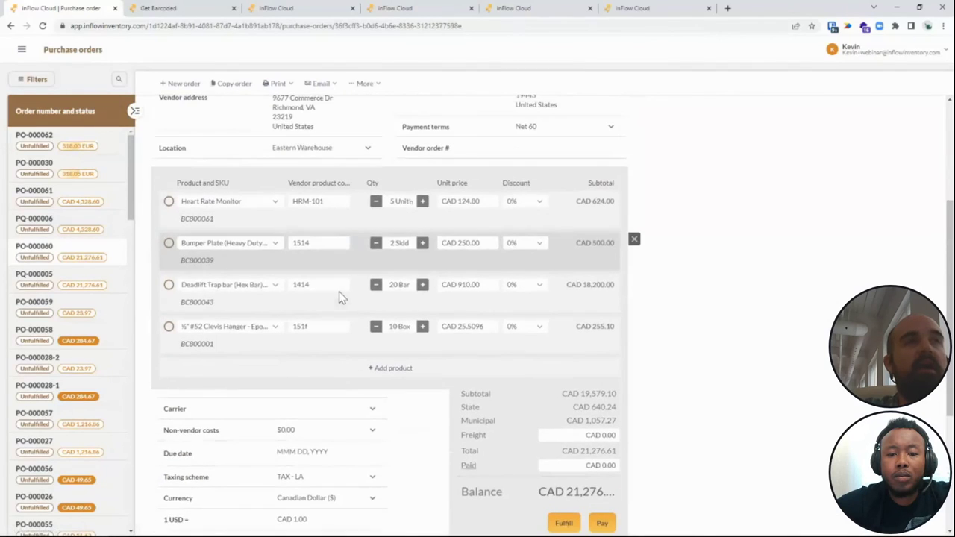
left_click(96, 285)
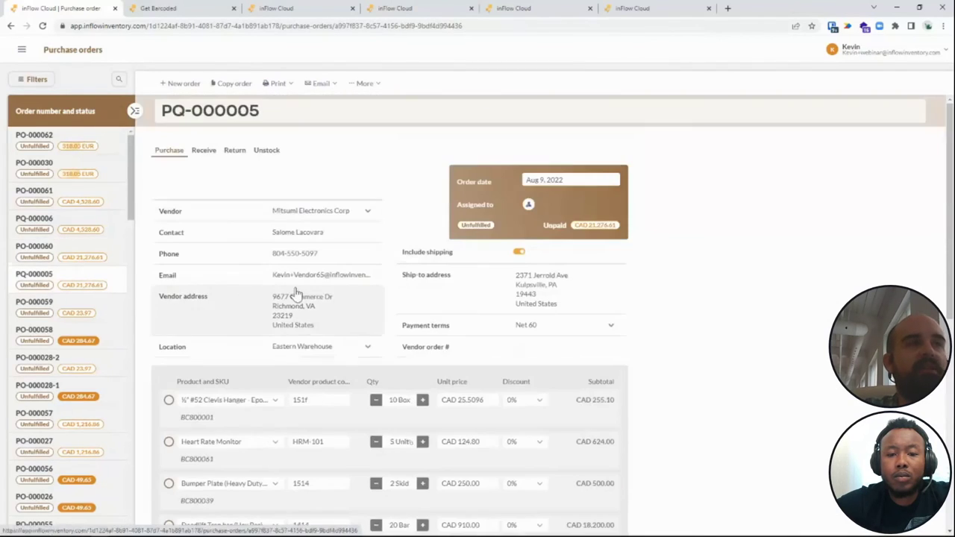
scroll(296, 293, "down", 2)
scroll(257, 288, "up", 2)
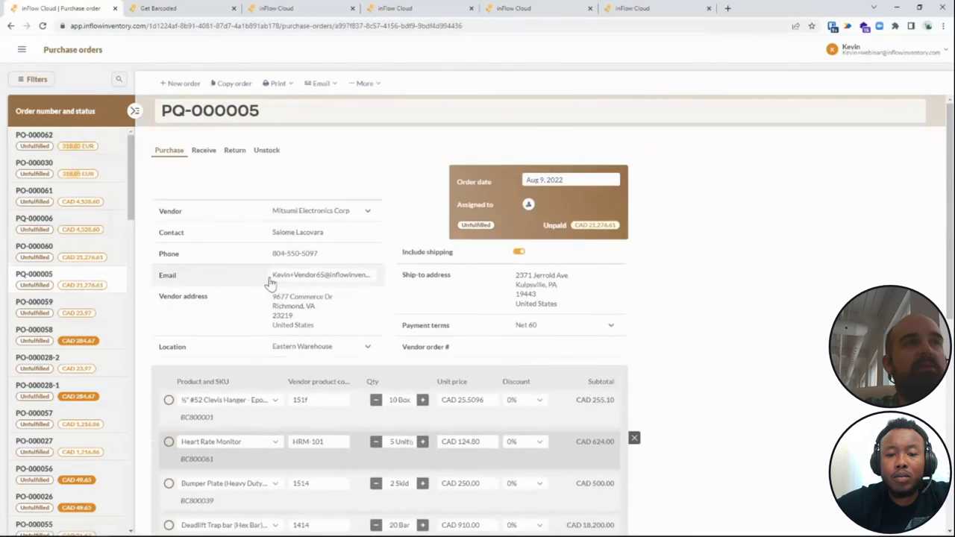
- Open the barcode printing options for the Mitsumi order, check the Clevis Hanger label quantity and cancel the print
left_click(276, 85)
left_click(279, 153)
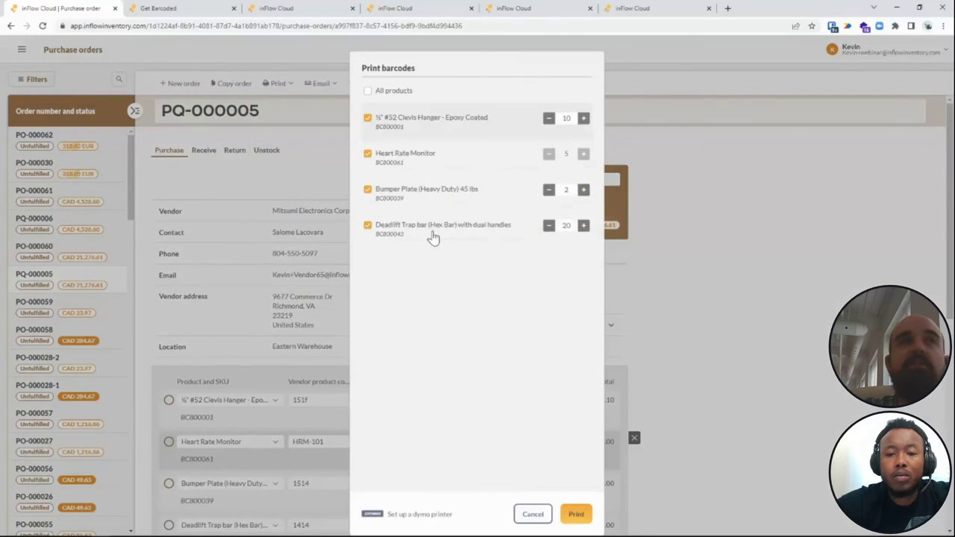
double_click(565, 118)
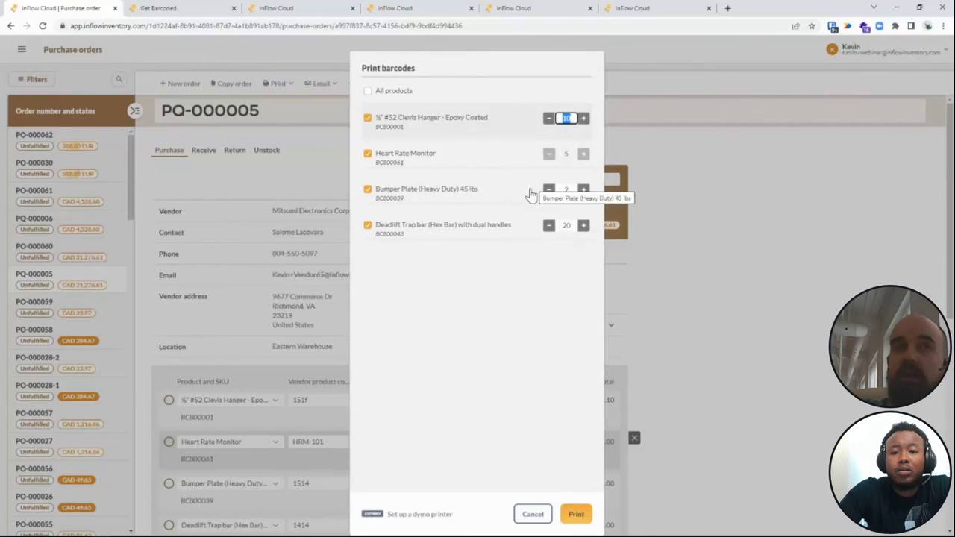
left_click(532, 514)
- Convert the open Mitsumi Electronics Corp purchase order to a quote and accept the conversion
scroll(443, 433, "down", 2)
scroll(380, 376, "down", 2)
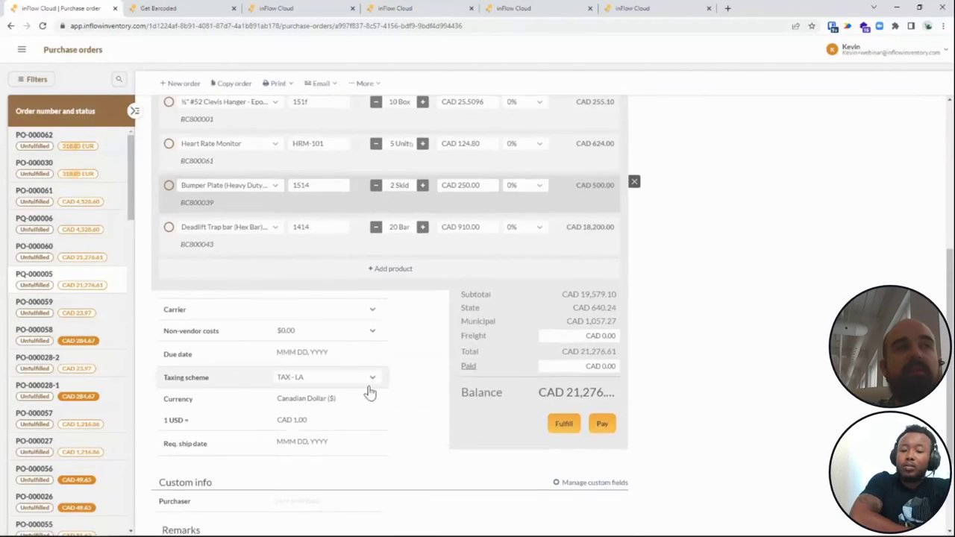
scroll(351, 370, "up", 4)
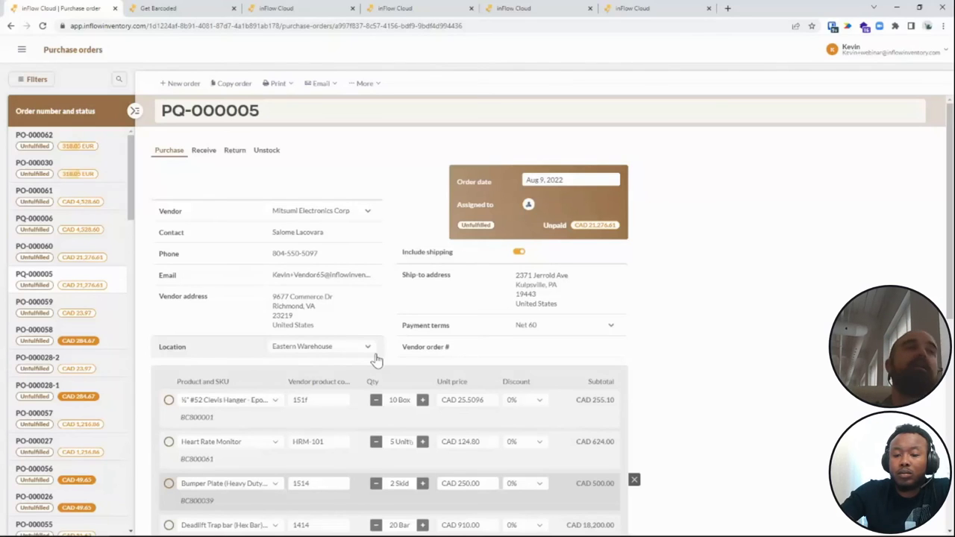
left_click(370, 90)
left_click(376, 102)
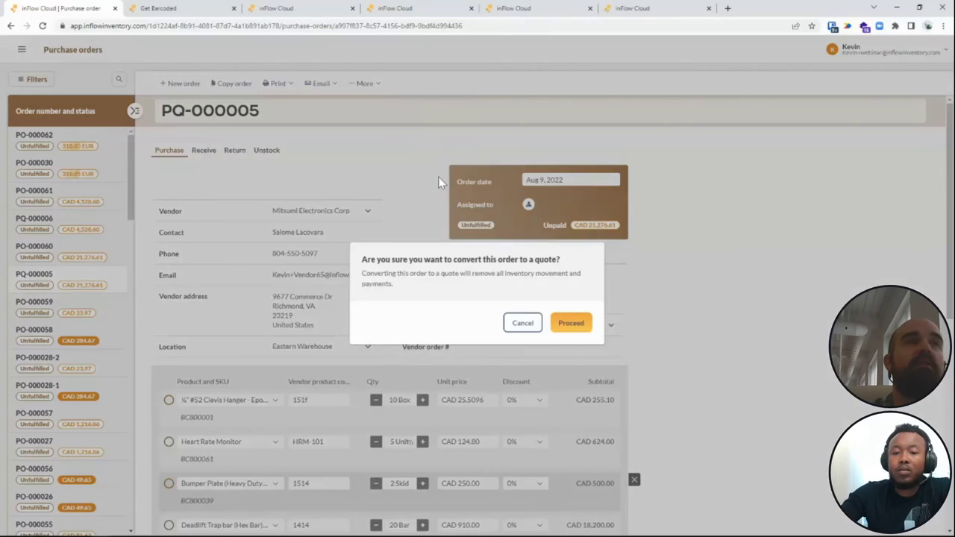
left_click(572, 323)
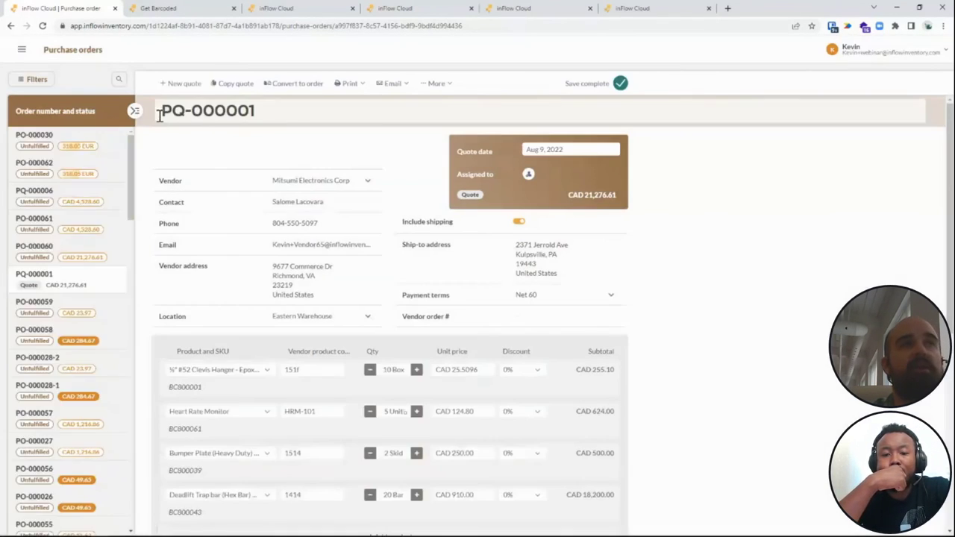
- Rename the quote as Bar Code Template
left_click(159, 113)
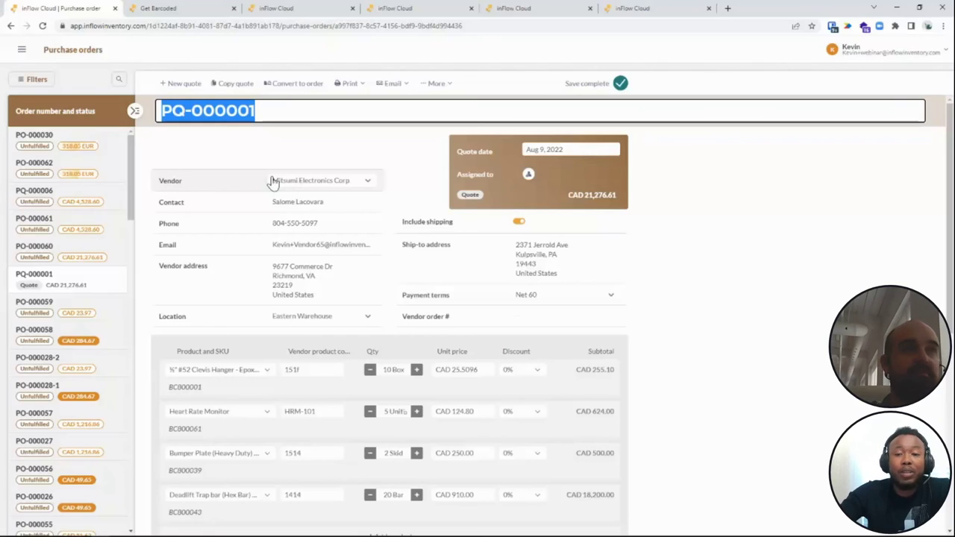
type("B")
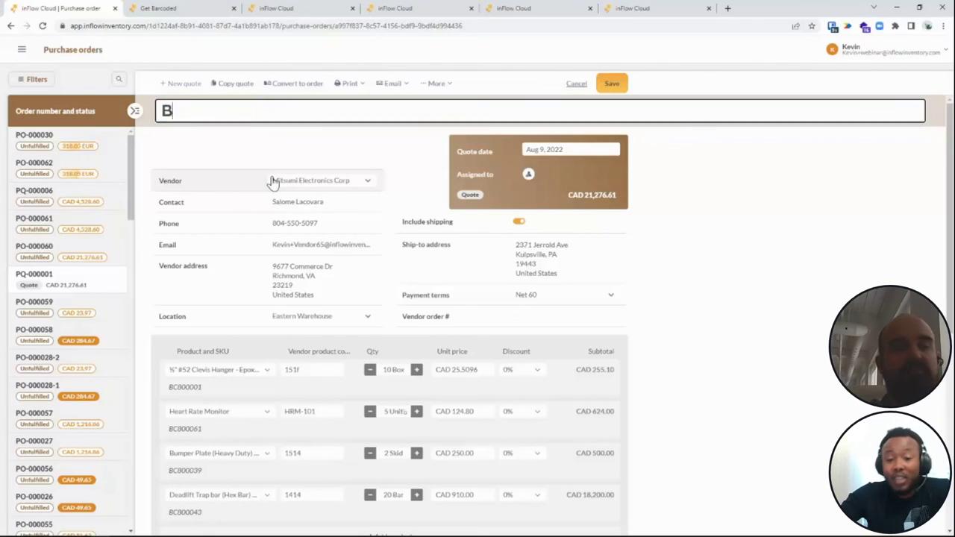
type("ar Code Templat")
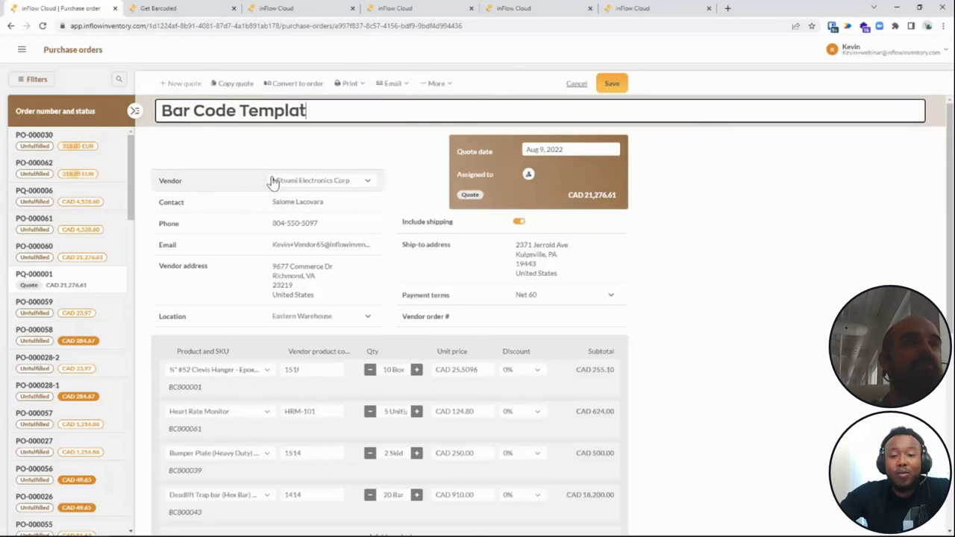
type("e")
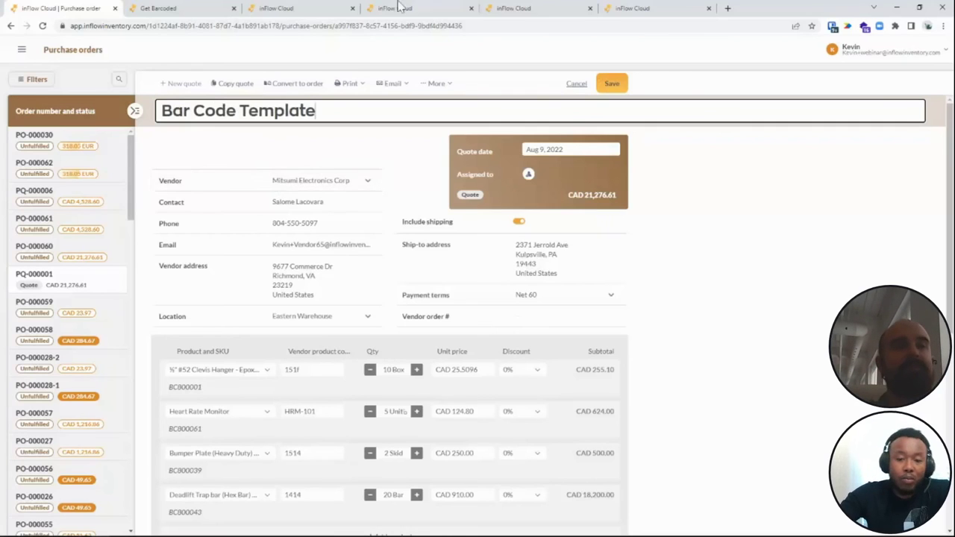
- Set the Clevis Hanger quantity to 20 boxes and the Deadlift Trap bar quantity to 1 bar, and save the quote
scroll(403, 272, "down", 2)
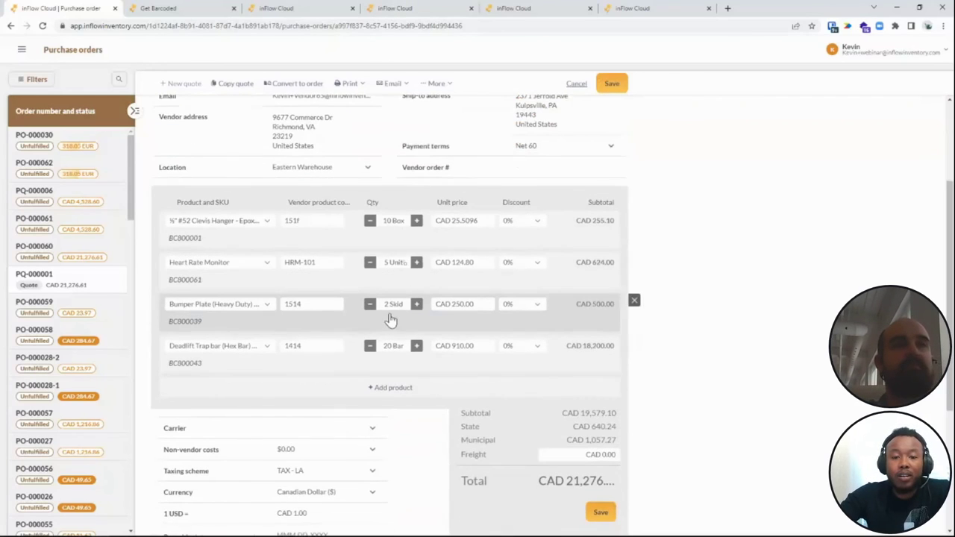
left_click(387, 224)
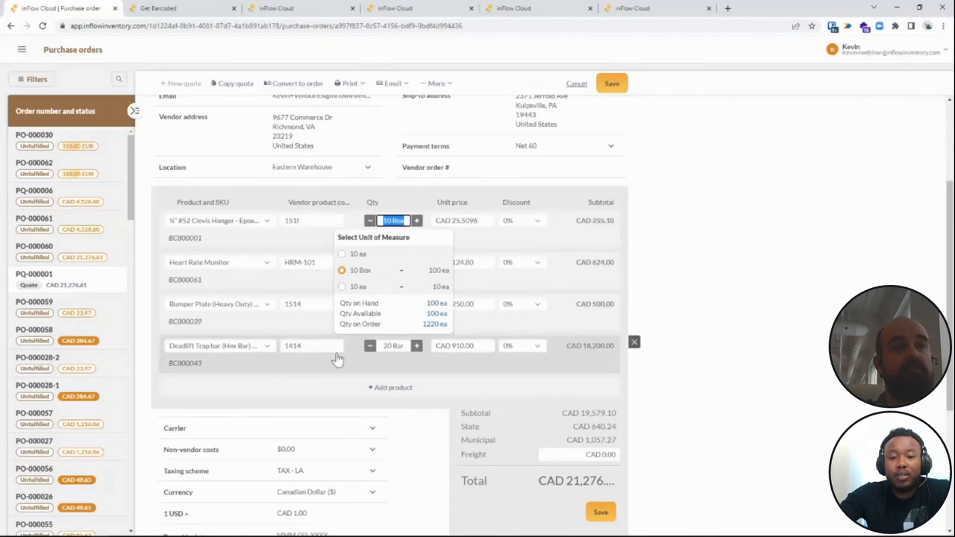
left_click(389, 221)
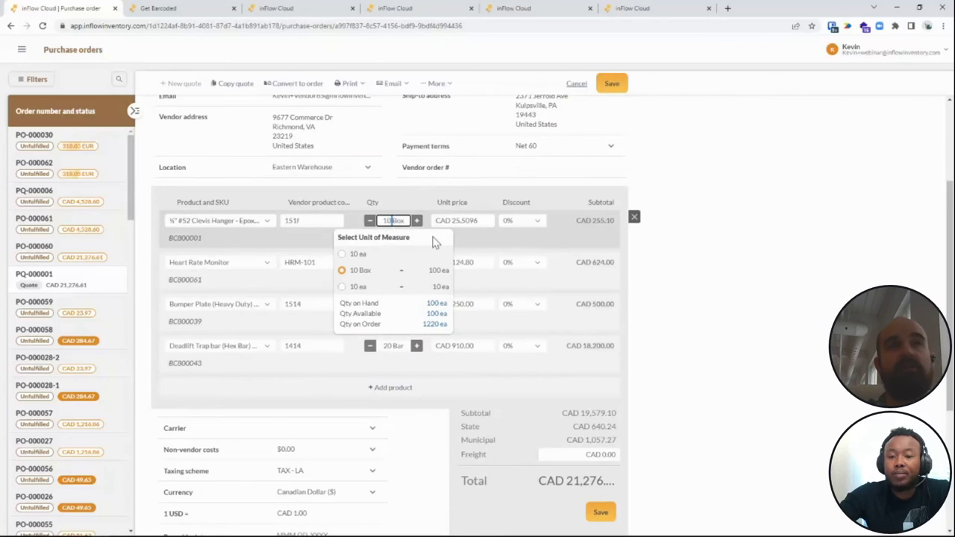
key("BackSpace")
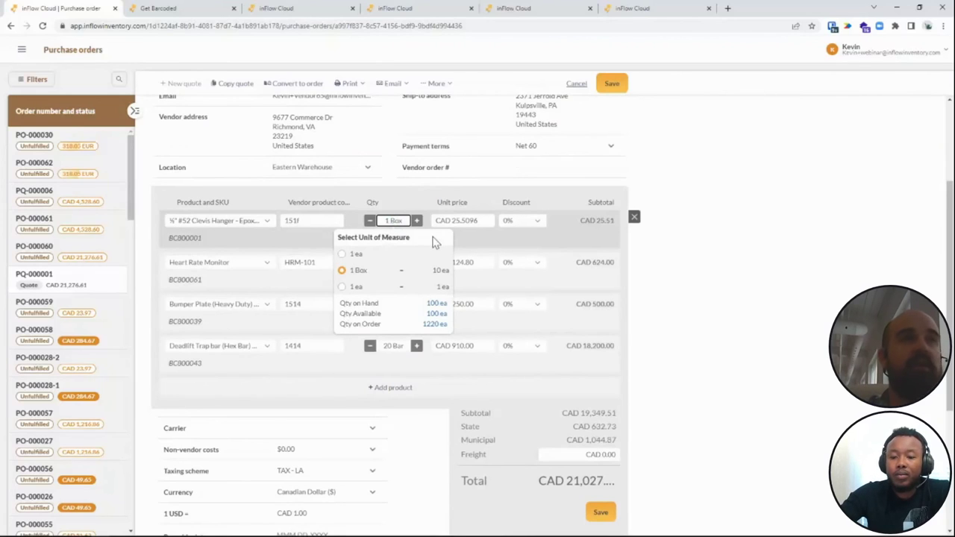
type("20")
key("Tab")
left_click(393, 346)
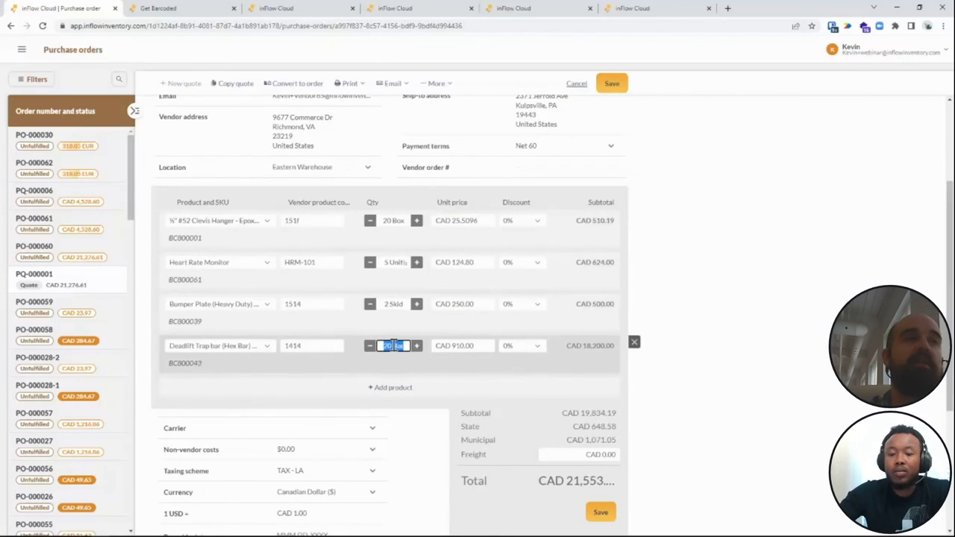
type("1")
key("Tab")
scroll(522, 261, "up", 2)
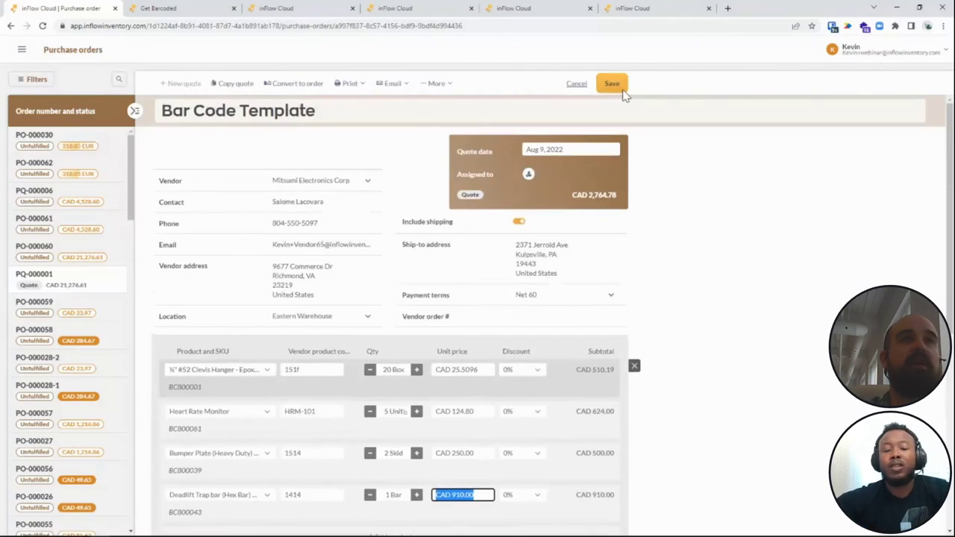
left_click(612, 83)
- Convert the Bar Code Template quote to a purchase order
left_click(351, 84)
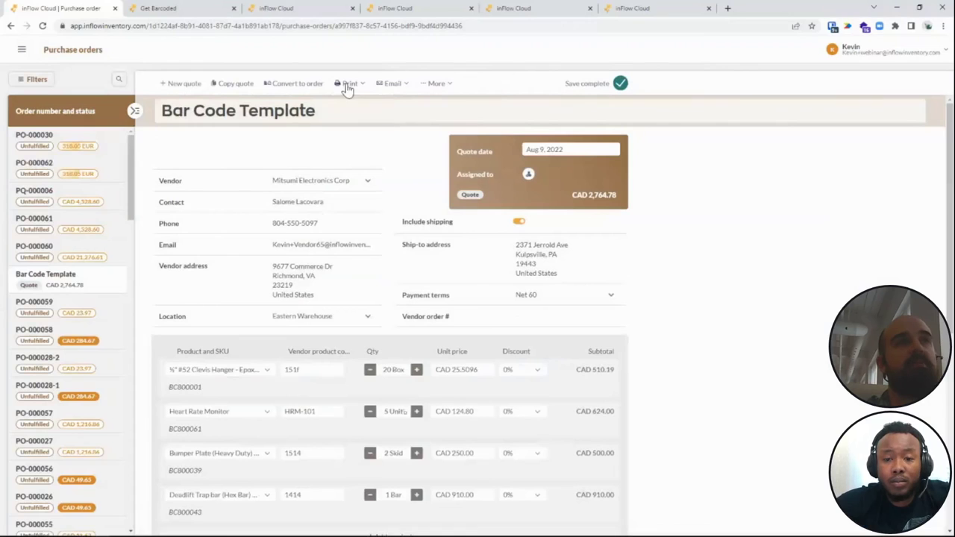
left_click(437, 83)
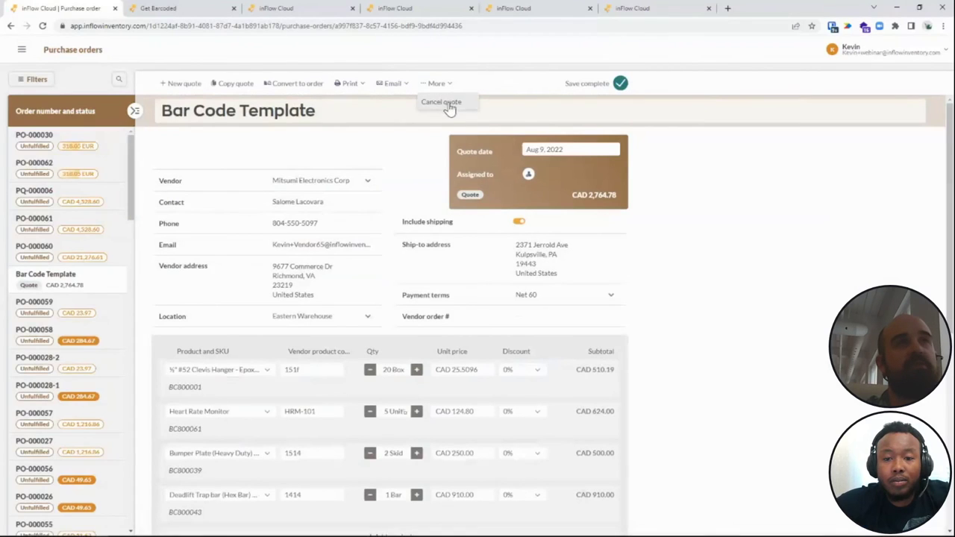
left_click(287, 85)
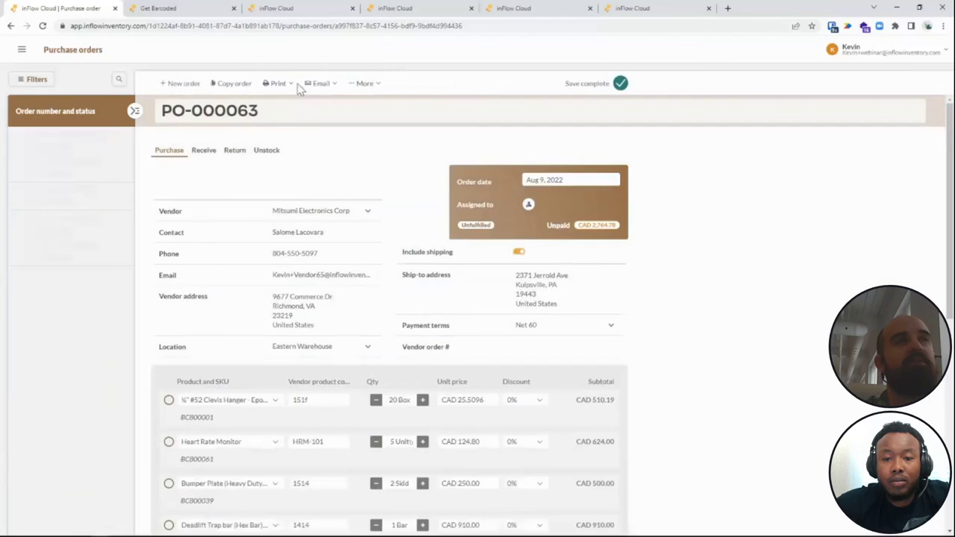
- Open the new order's barcode printing options, toggle the Heart Rate Monitor off and on again, and cancel the print
left_click(292, 85)
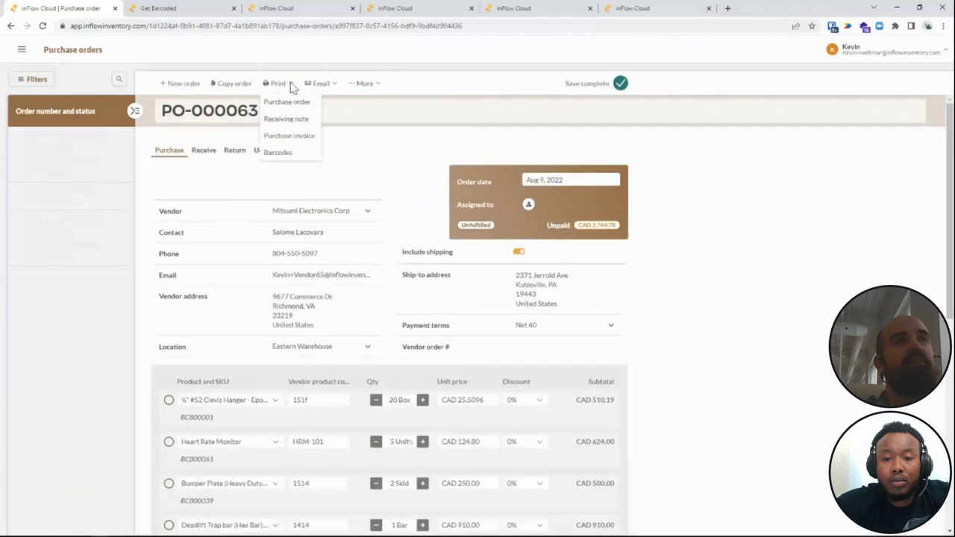
left_click(287, 153)
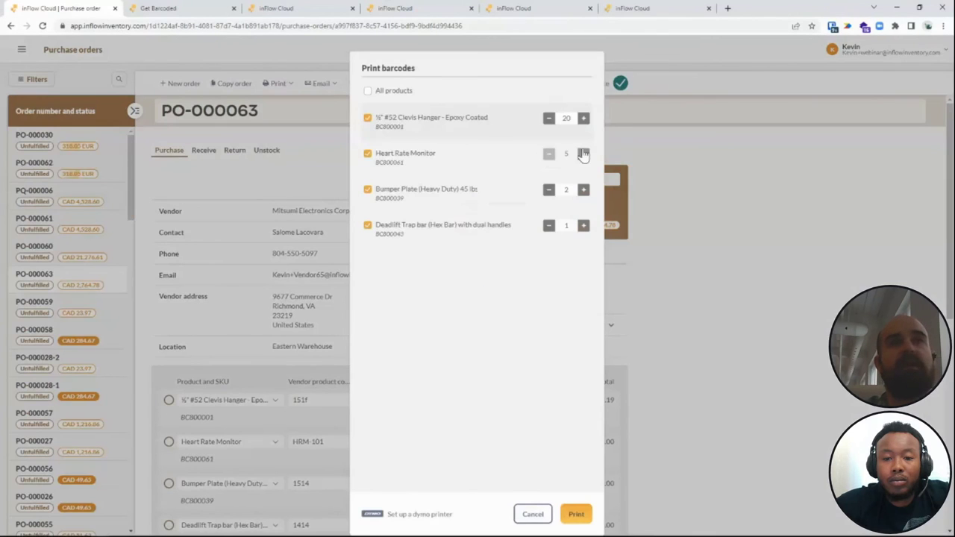
left_click(368, 158)
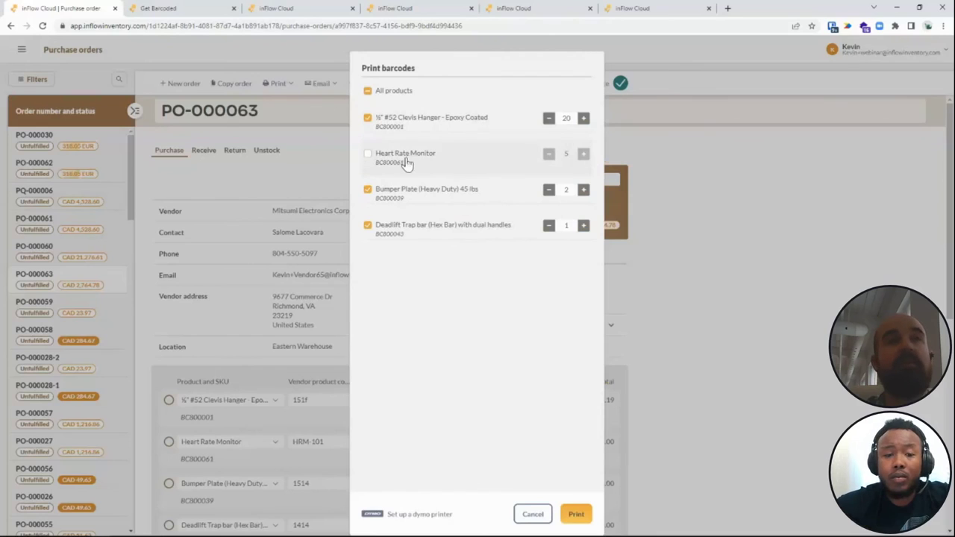
left_click(369, 155)
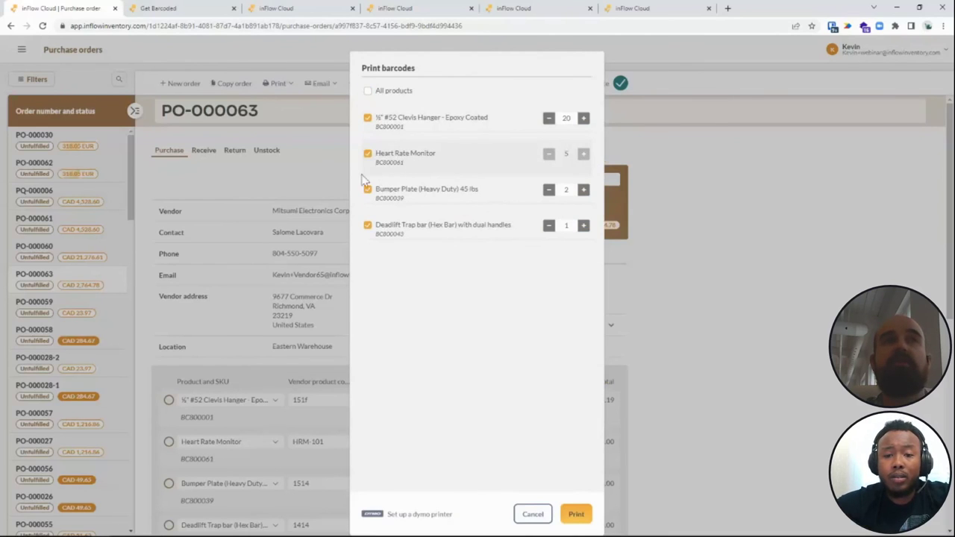
left_click(534, 514)
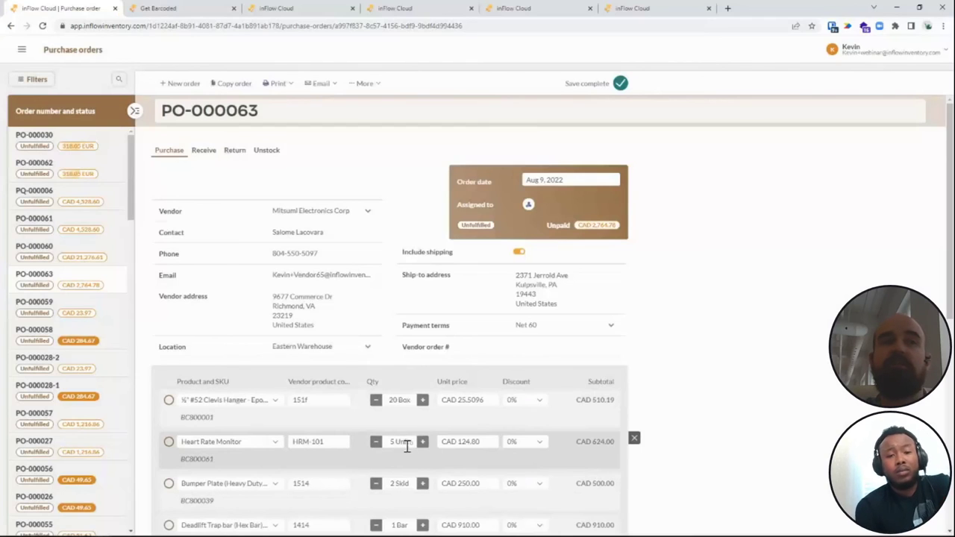
- Mark the Heart Rate Monitor line of the purchase order as received
left_click(169, 441)
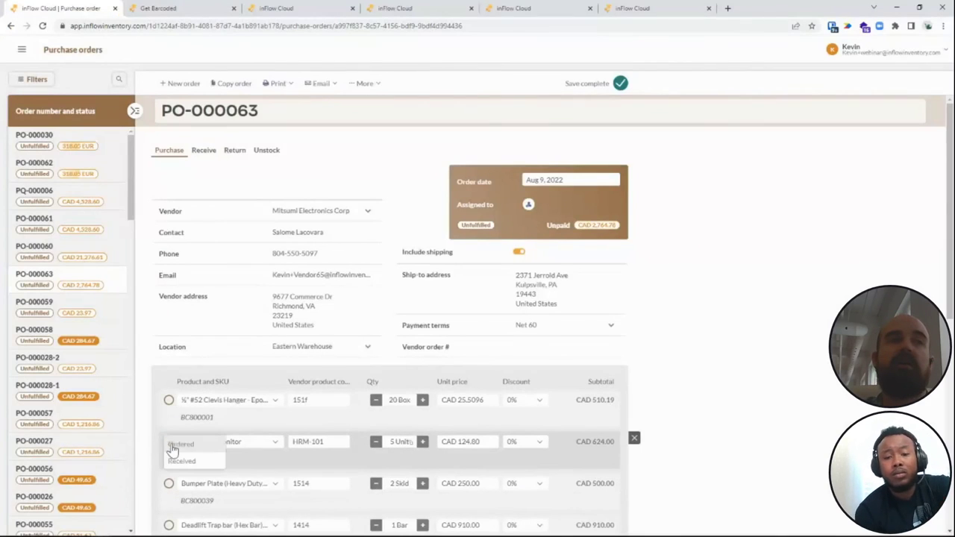
left_click(181, 460)
scroll(429, 436, "down", 2)
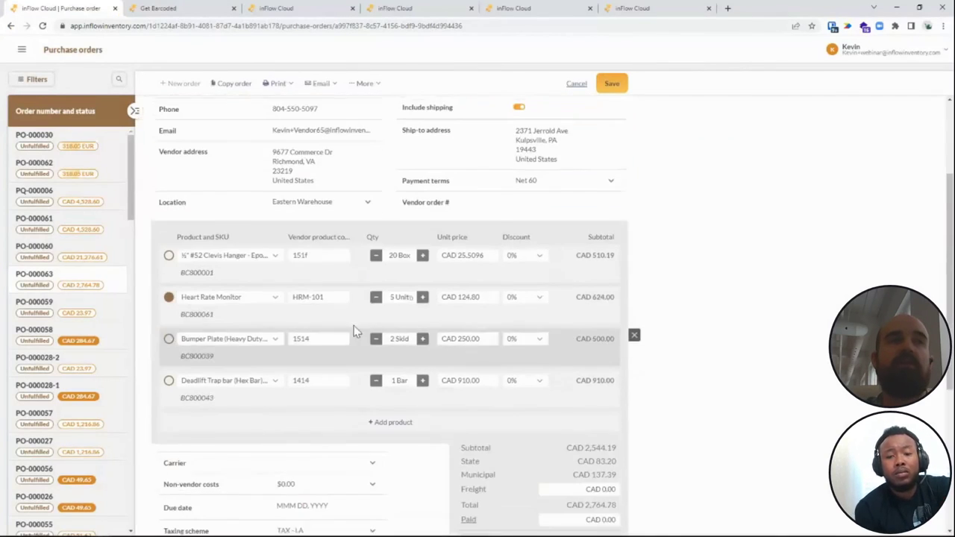
scroll(224, 177, "up", 2)
- Generate serial numbers for the 5 received Heart Rate Monitor units and save the order
left_click(206, 150)
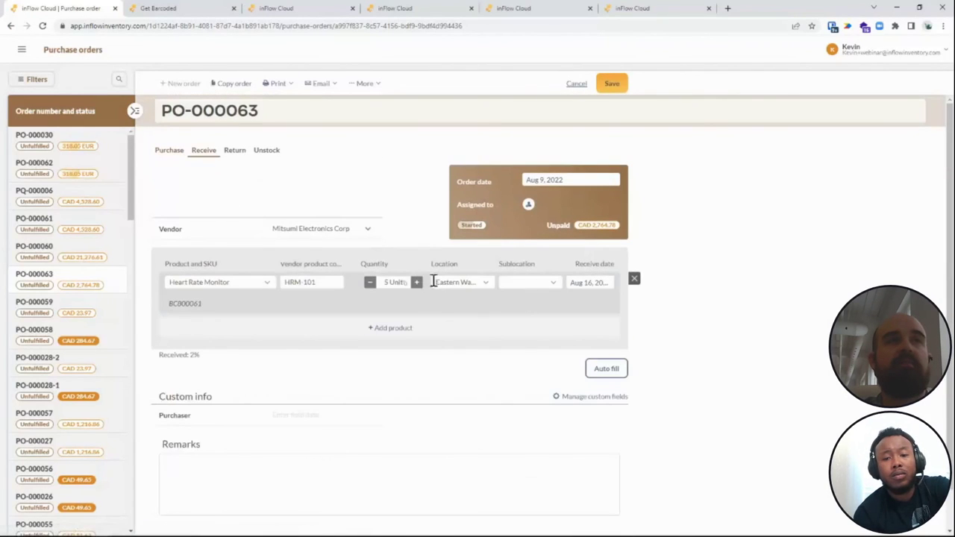
left_click(398, 282)
left_click(390, 446)
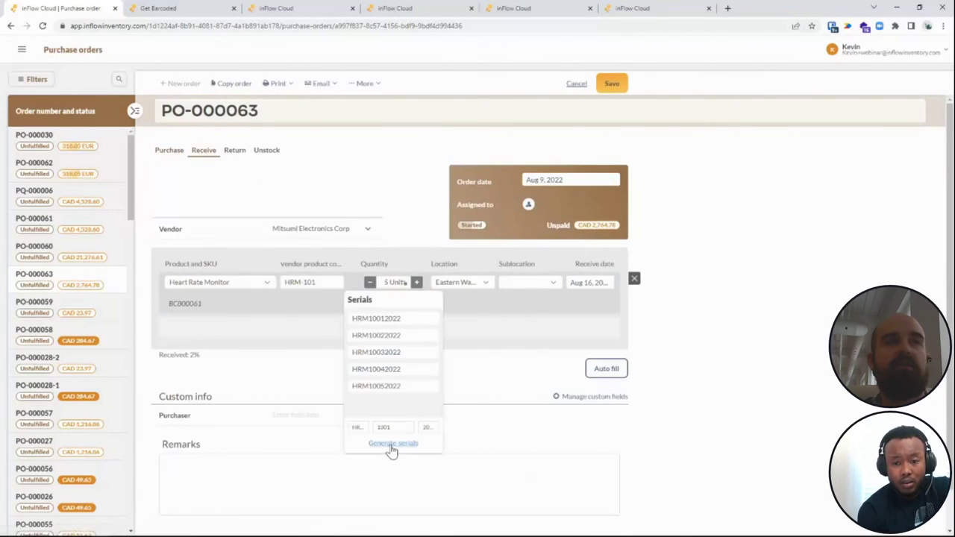
left_click(613, 85)
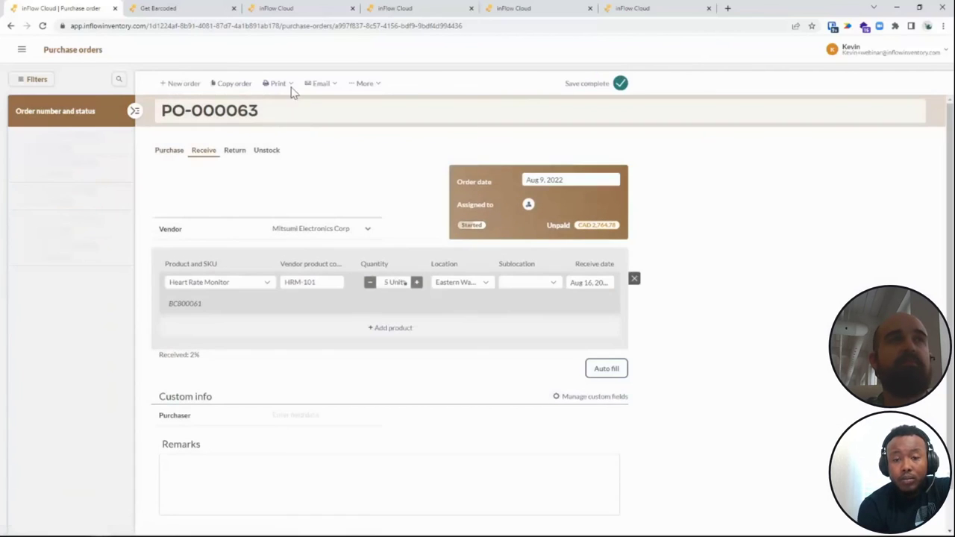
- Review the barcode printing options for the purchase order's products, including the received Heart Rate Monitor, and cancel without printing
left_click(291, 88)
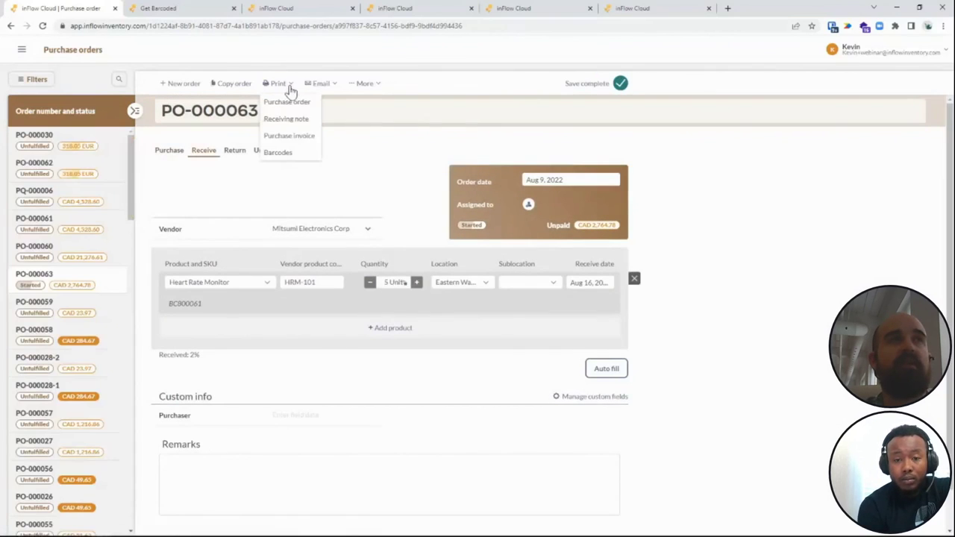
left_click(293, 155)
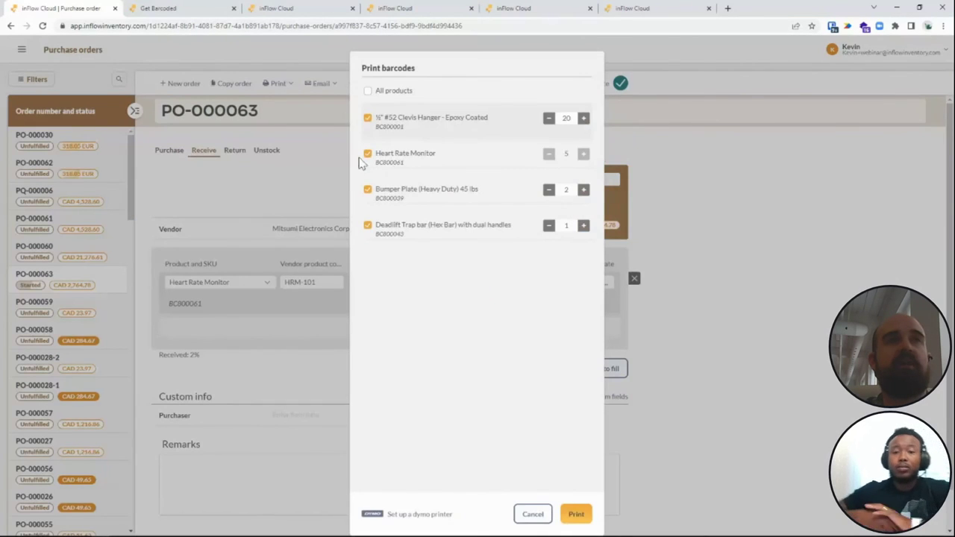
left_click(532, 513)
- Search the purchase order list for "heart rate"
left_click(119, 79)
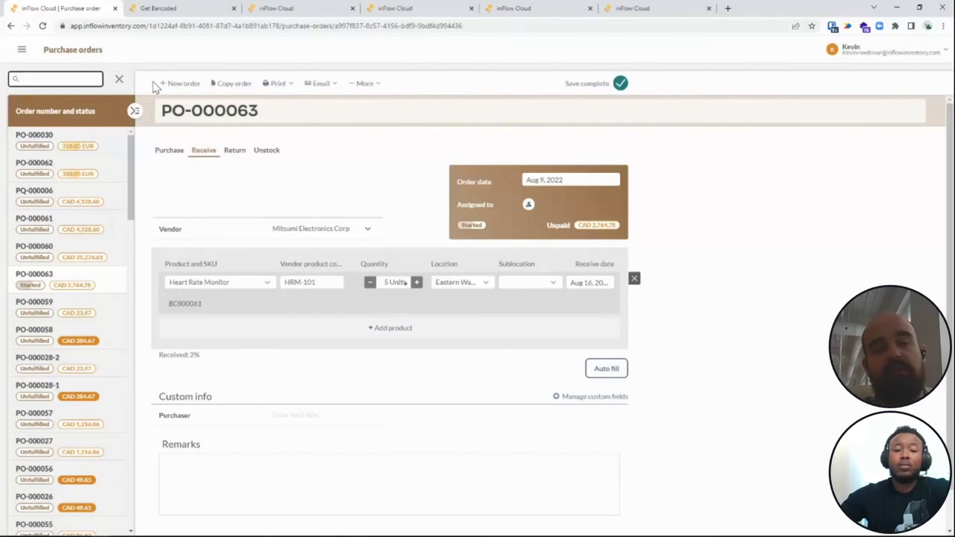
type("heart")
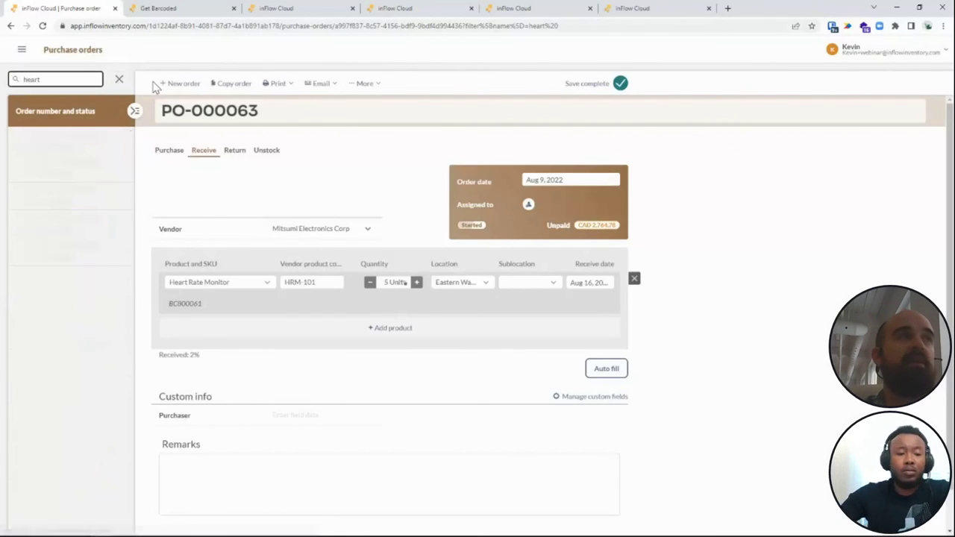
type(" rate")
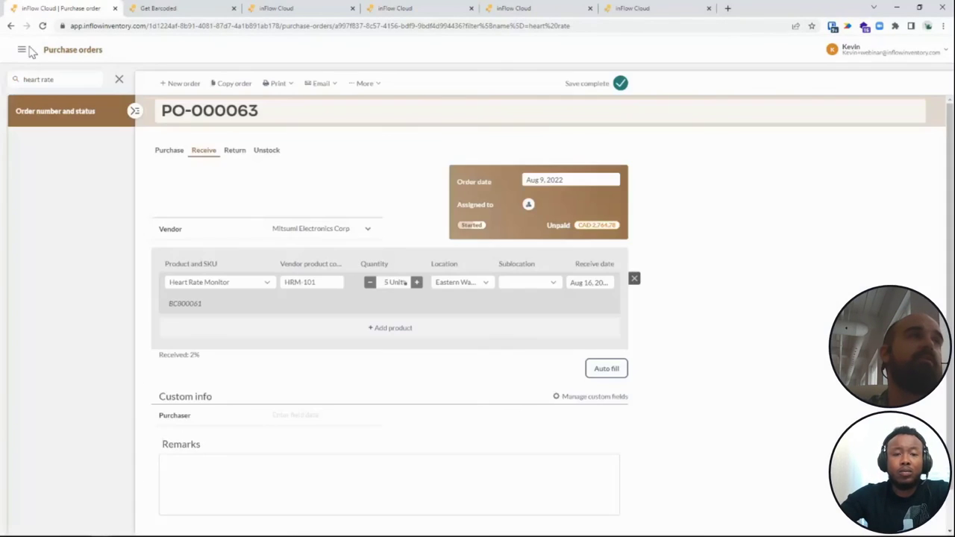
- Go to the product list and clear its Rogue brand filter
left_click(24, 49)
scroll(78, 291, "down", 2)
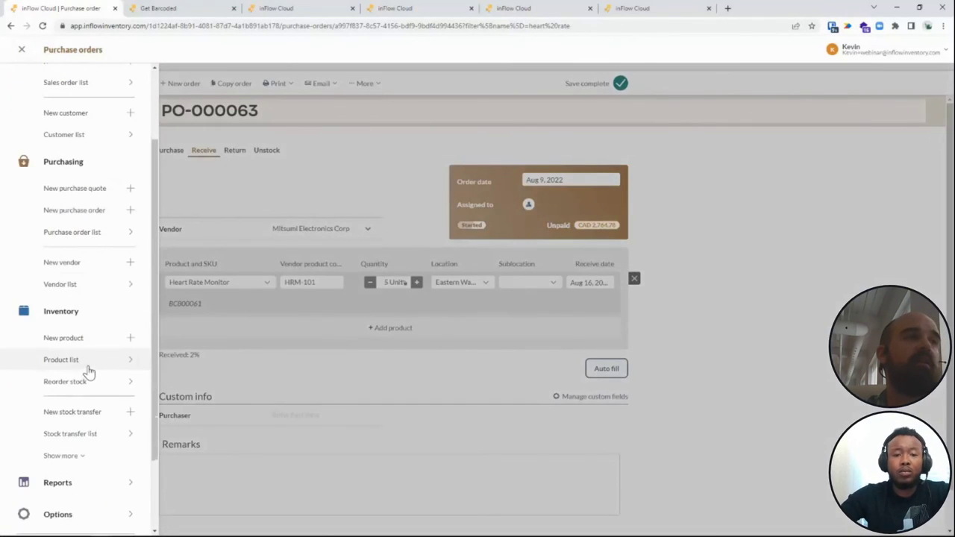
left_click(86, 361)
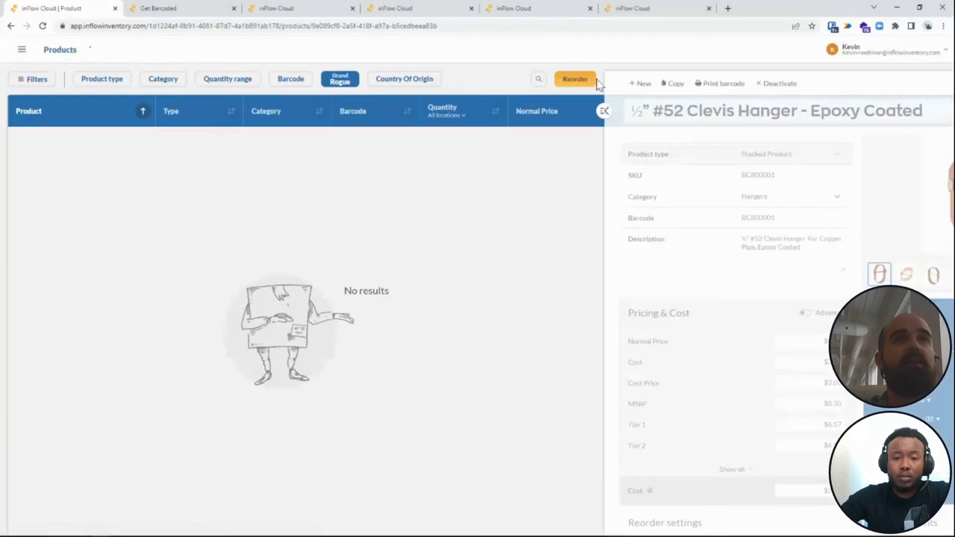
left_click(337, 85)
left_click(402, 136)
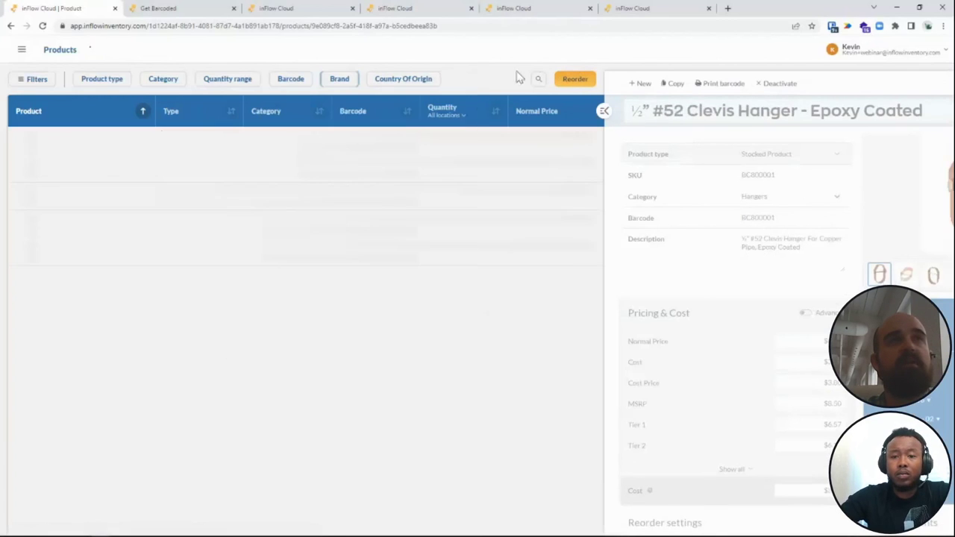
- Search the product list for "heart" and open the Heart Rate Monitor product
left_click(538, 78)
type("heart")
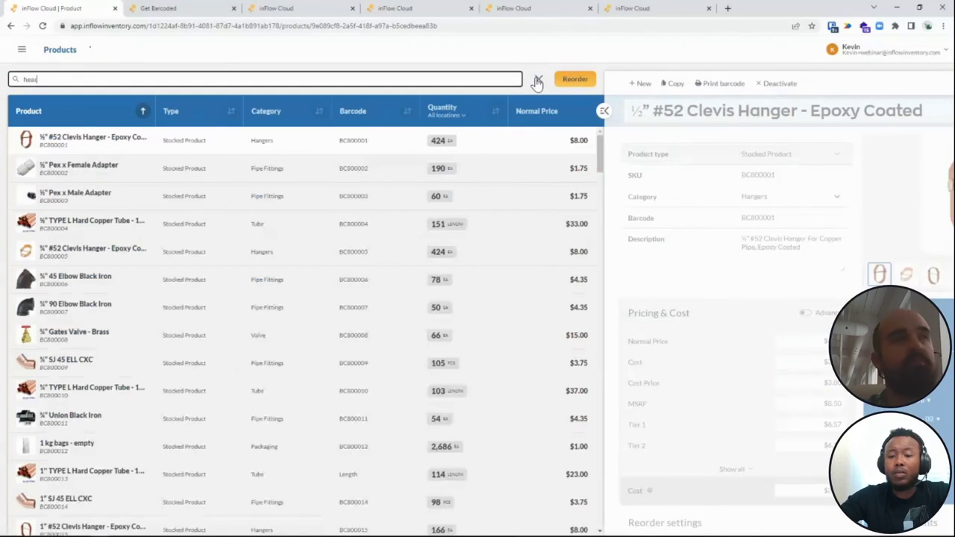
left_click(132, 144)
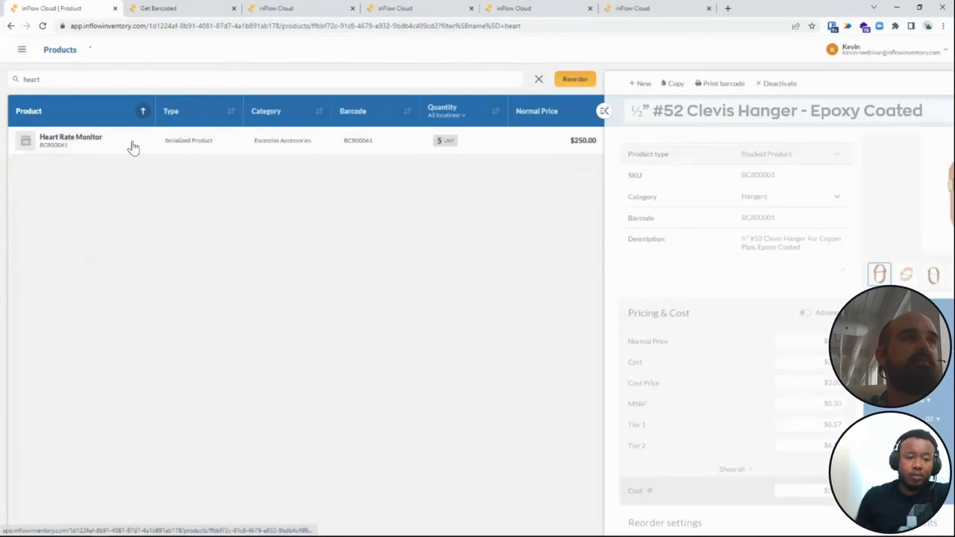
- Preview the Heart Rate Monitor's barcode and serial number labels in its printing options, and cancel without printing
left_click(240, 85)
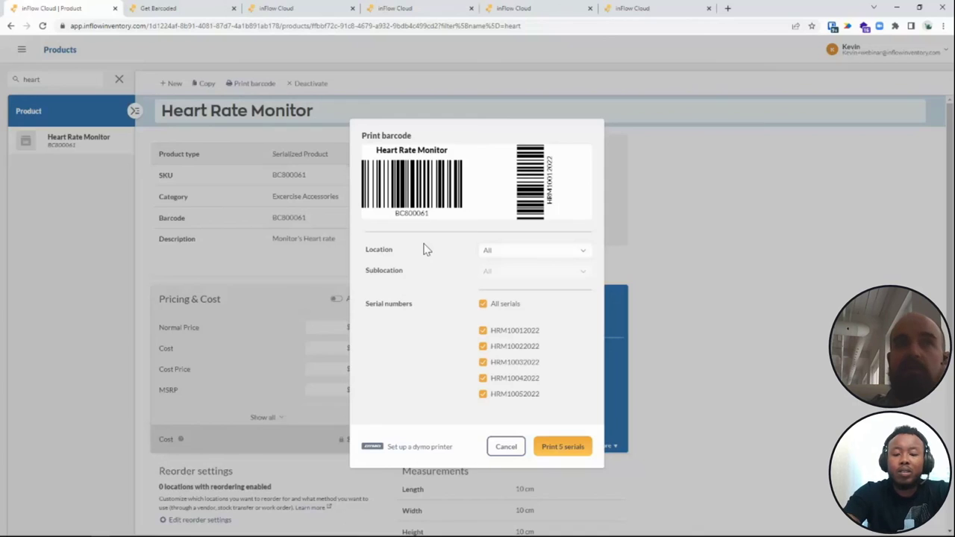
left_click(505, 446)
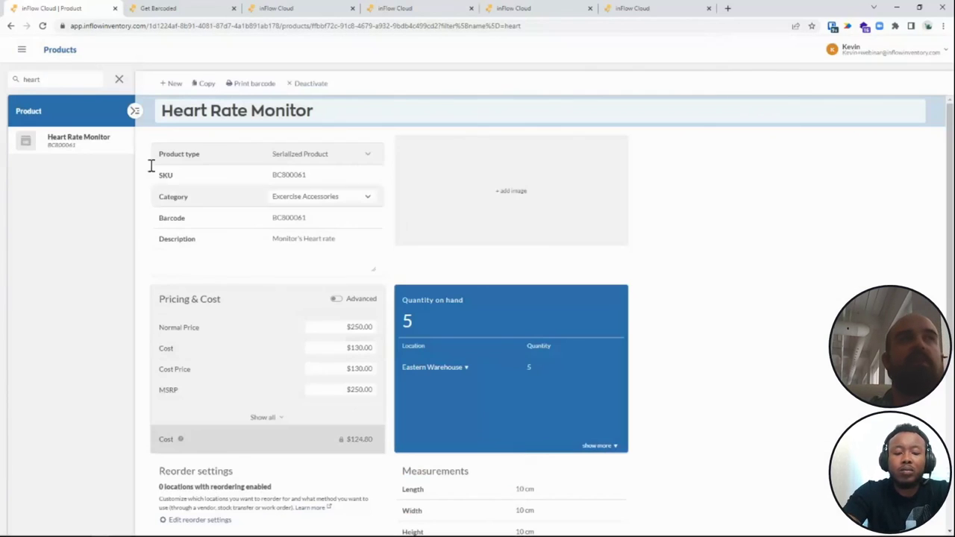